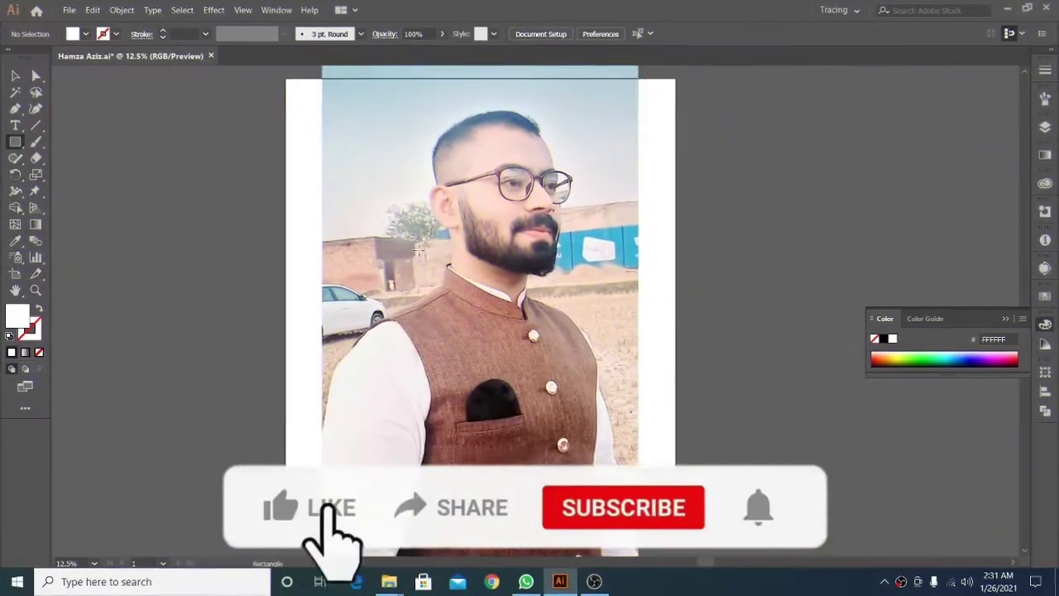
Cover the photo's upper half with a white rectangle at 16% opacity, then deselect it
left_click_drag(321, 86, 654, 331)
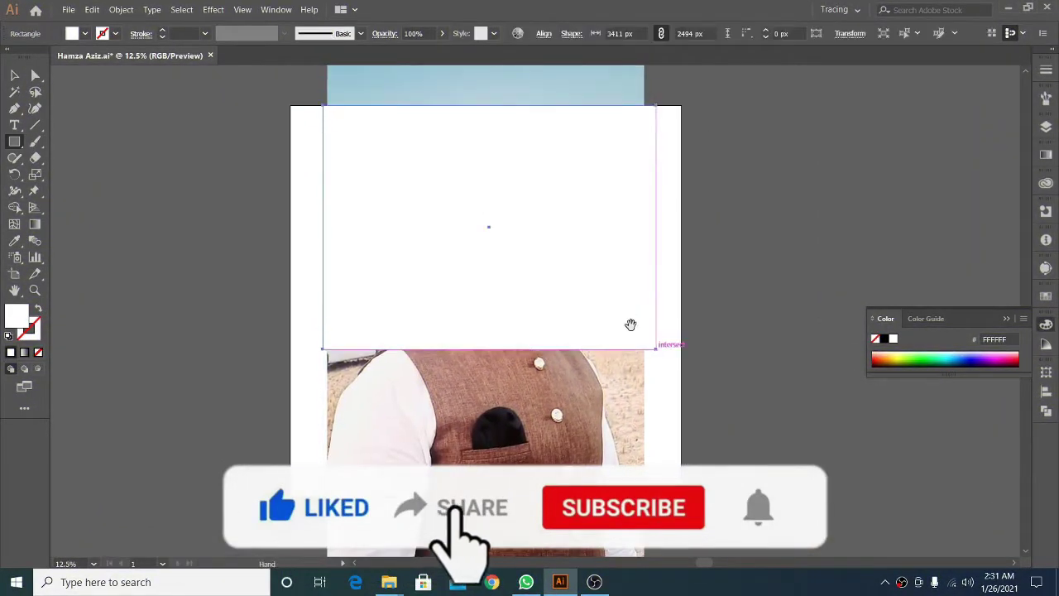
left_click(443, 33)
left_click_drag(445, 52, 397, 51)
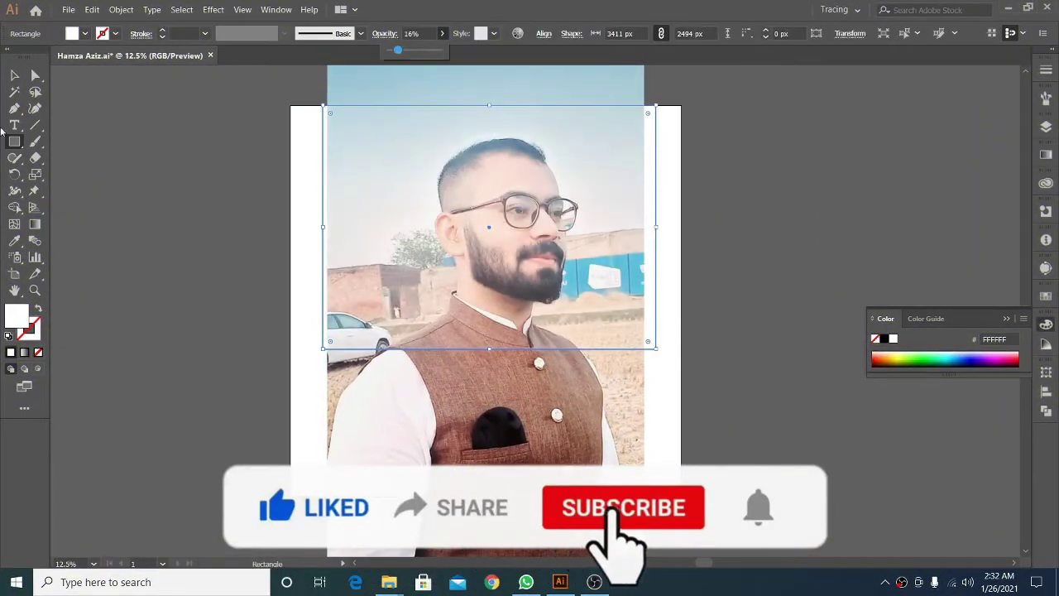
key("ctrl+shift+a")
key("p")
scroll(500, 163, "up", 4)
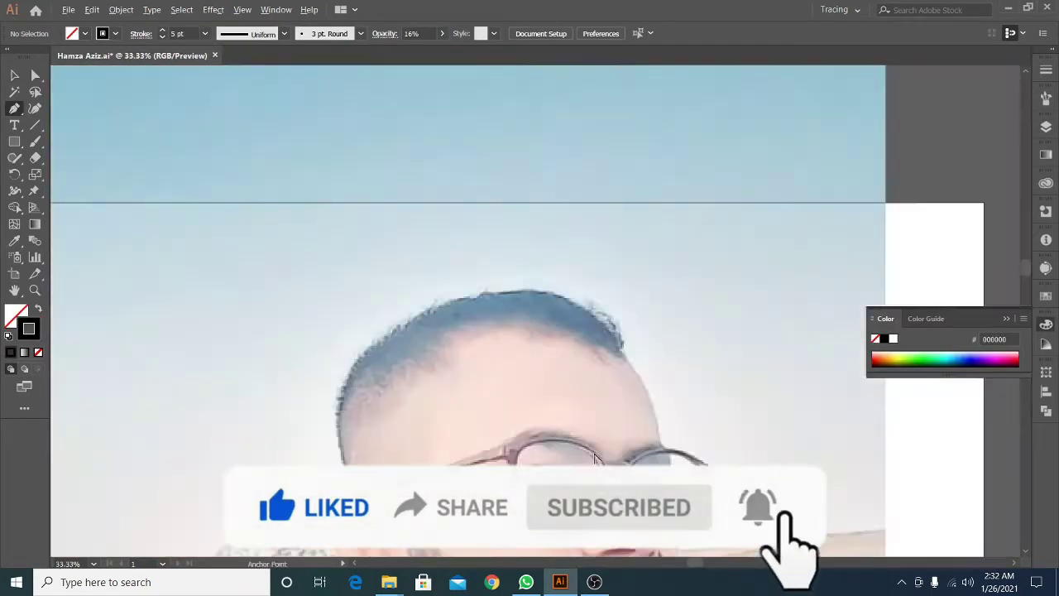
Start the black hair outline at the hair edge and trace it across the crown
scroll(649, 339, "up", 2)
left_click(662, 371)
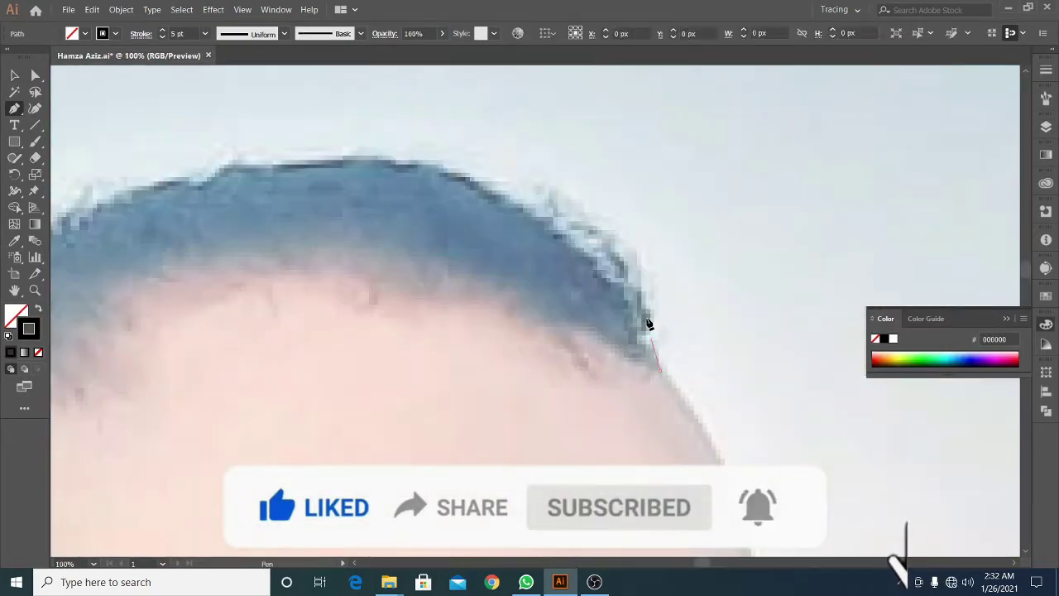
scroll(648, 323, "down", 3)
scroll(647, 323, "up", 3)
left_click_drag(626, 320, 658, 342)
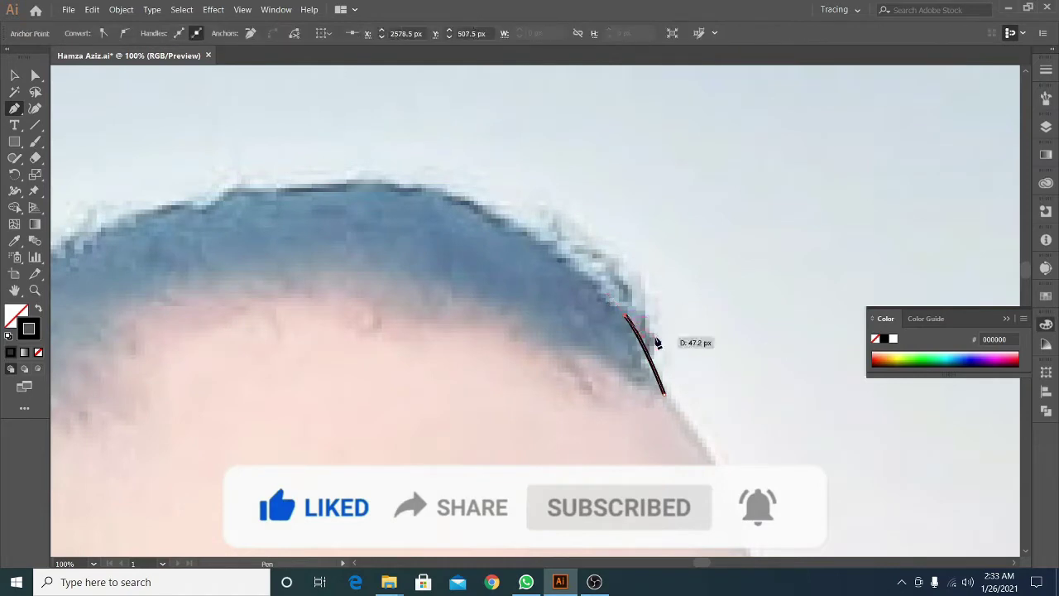
left_click_drag(562, 267, 646, 336)
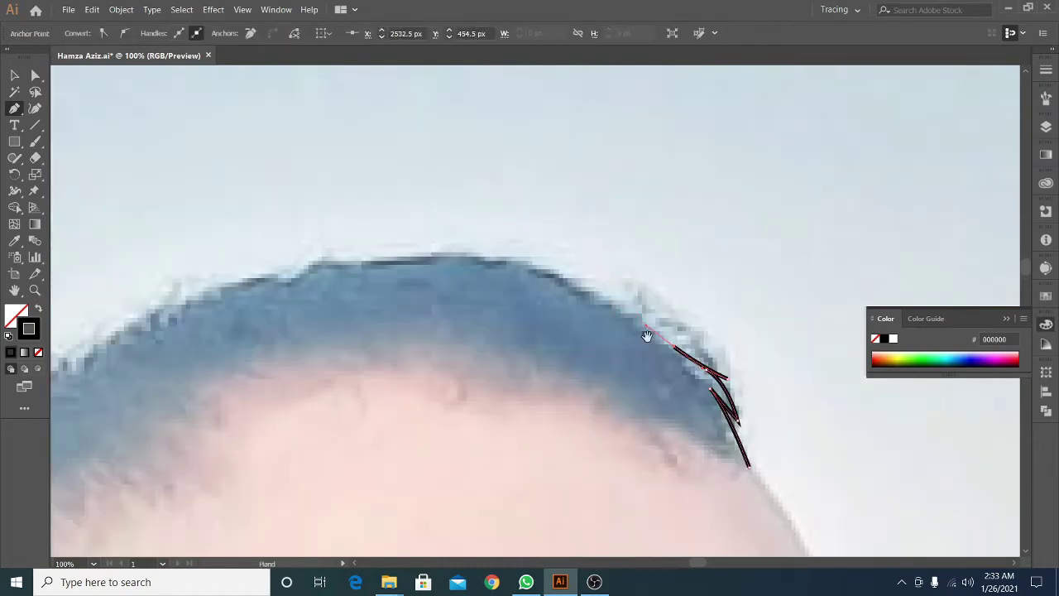
left_click(486, 263)
left_click(496, 218)
key("ctrl+minus")
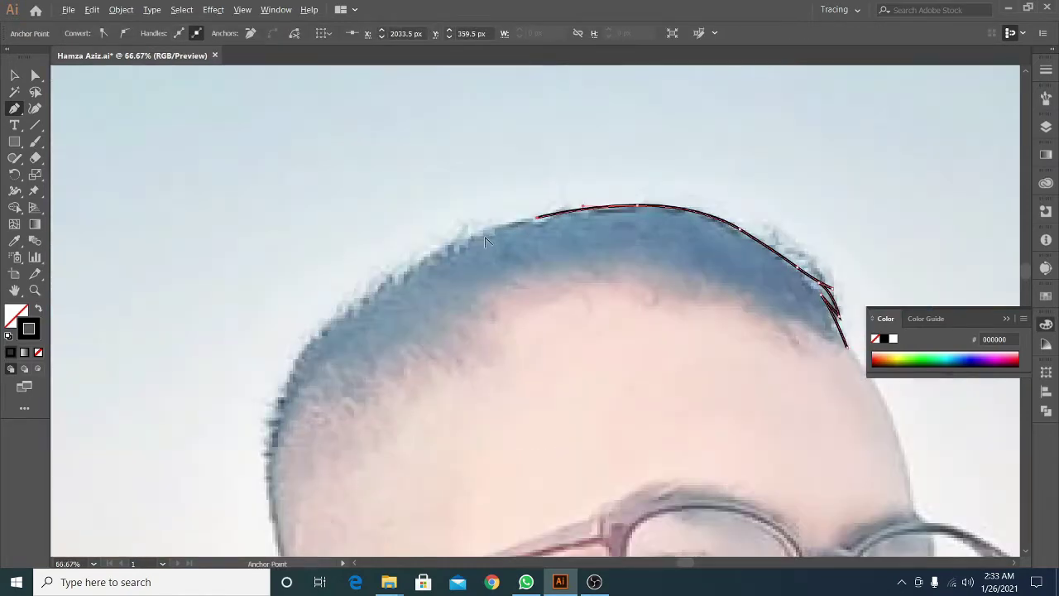
scroll(486, 241, "up", 1)
left_click_drag(562, 207, 579, 216)
Continue the hair outline down the side of the head to the top of the ear
left_click(484, 236)
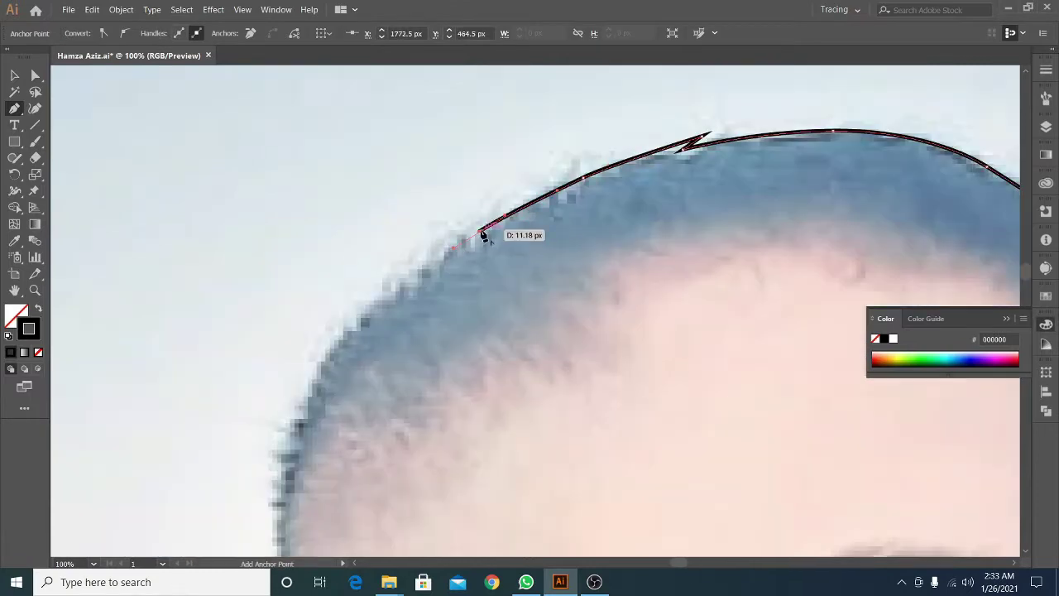
mouse_move(402, 278)
left_mouse_down()
mouse_move(570, 232)
mouse_move(455, 244)
left_mouse_up()
left_click(447, 250)
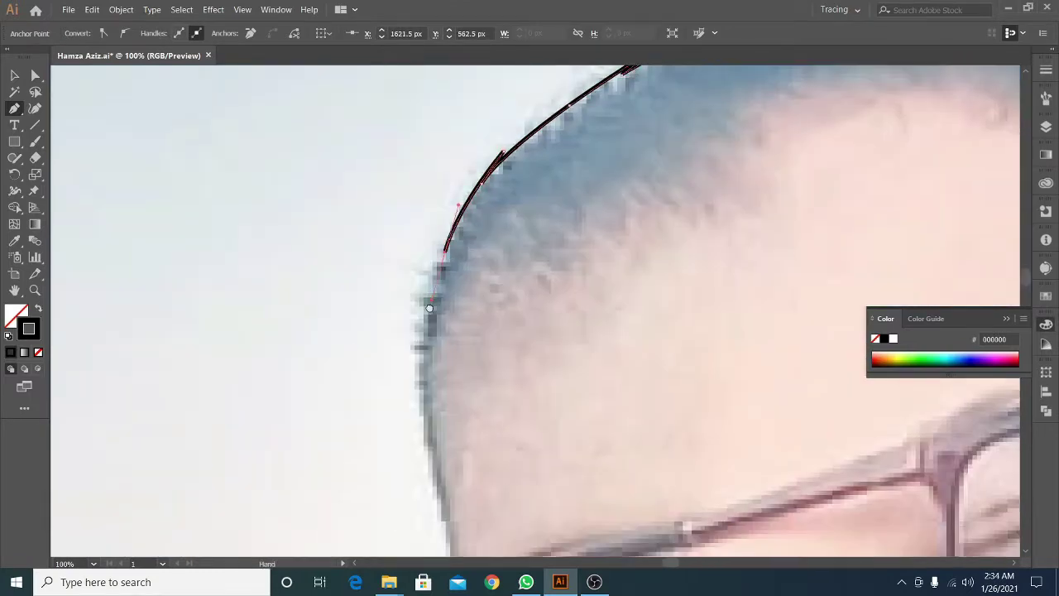
left_click(484, 358)
left_click(488, 409)
scroll(472, 318, "down", 1)
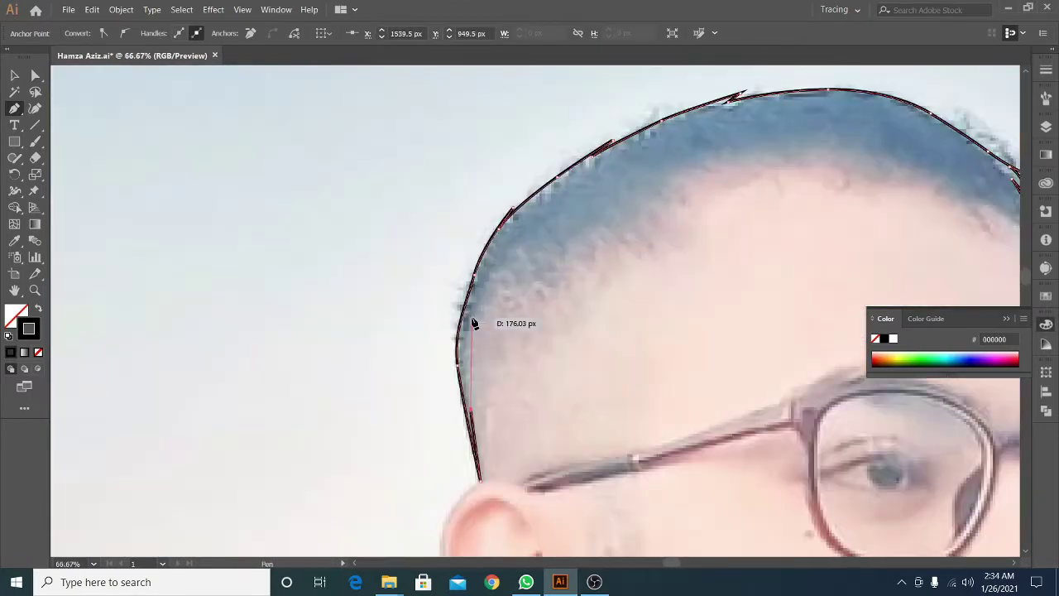
scroll(492, 277, "up", 1)
scroll(492, 185, "up", 2)
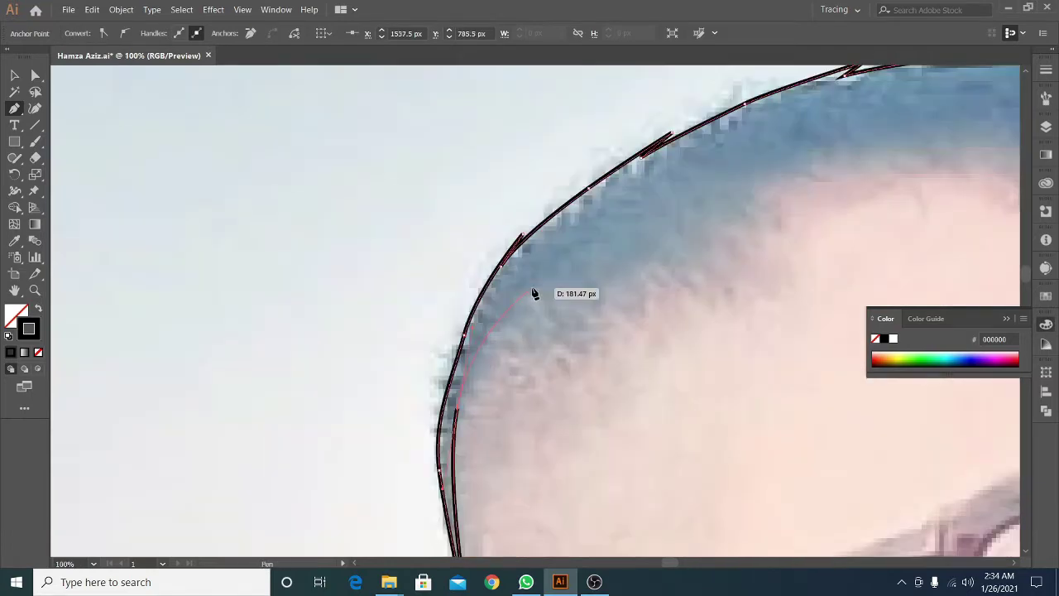
scroll(532, 290, "up", 2)
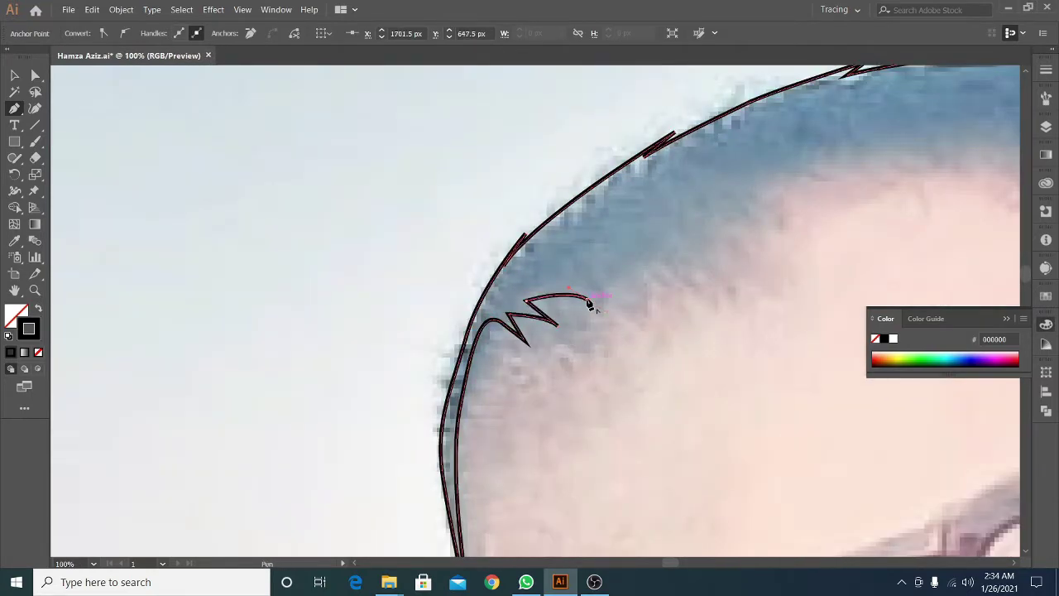
Trace a zigzag hairline of spikes and notches across the forehead
left_click(728, 225)
left_click(689, 204)
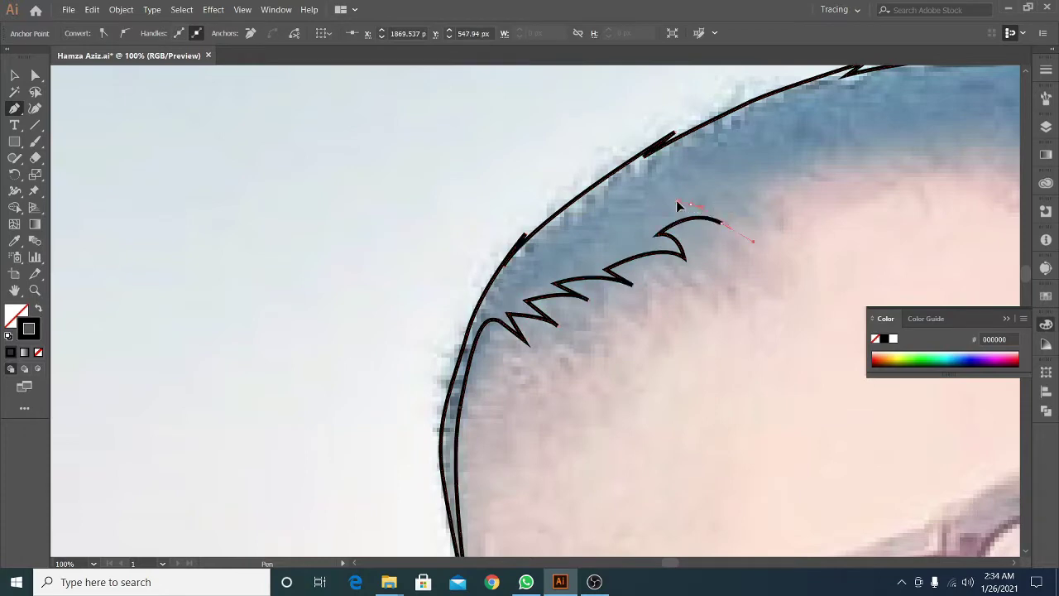
left_click(756, 195)
scroll(756, 198, "right", 3)
left_click(586, 193)
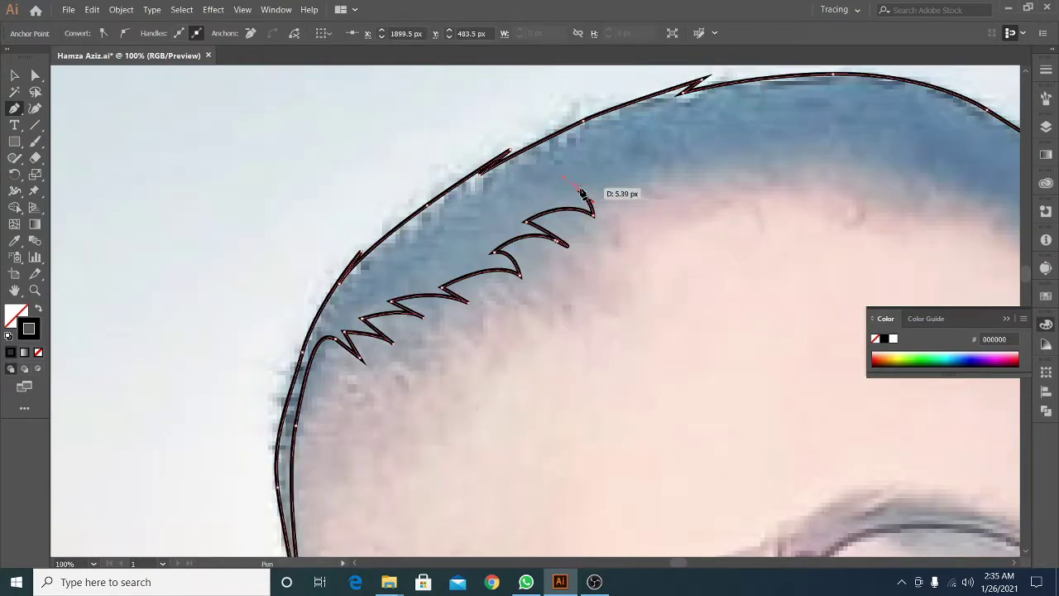
left_click(662, 172)
scroll(560, 182, "right", 3)
scroll(646, 192, "right", 2)
left_click(460, 176)
left_click(444, 155)
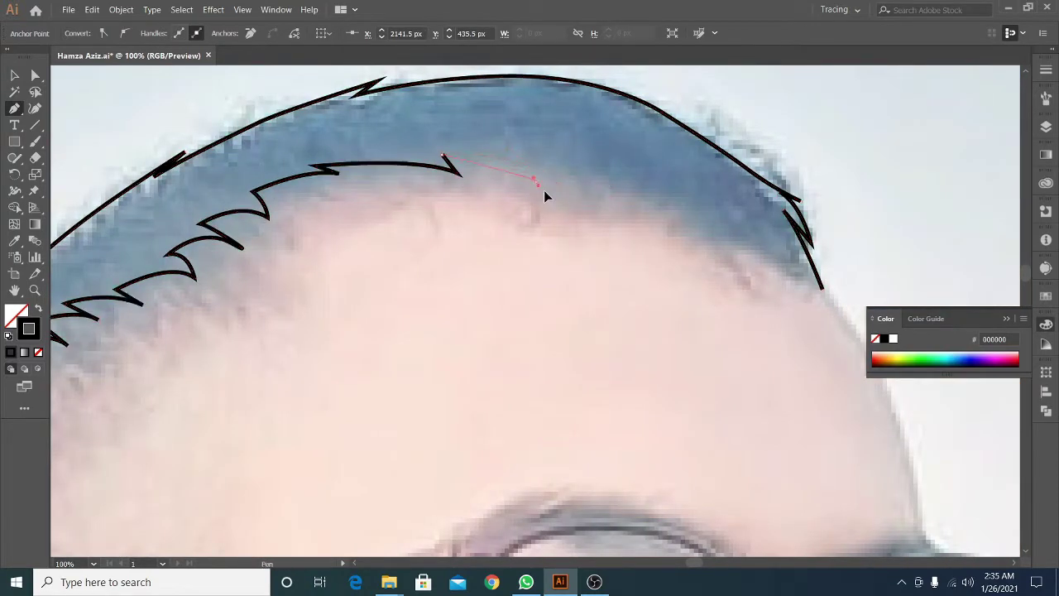
scroll(579, 174, "right", 2)
Finish the hairline with curved hooks and spikes that curve toward the temple
mouse_move(449, 182)
left_mouse_down()
mouse_move(470, 217)
mouse_move(450, 162)
left_mouse_up()
left_click(473, 169)
scroll(473, 212, "right", 2)
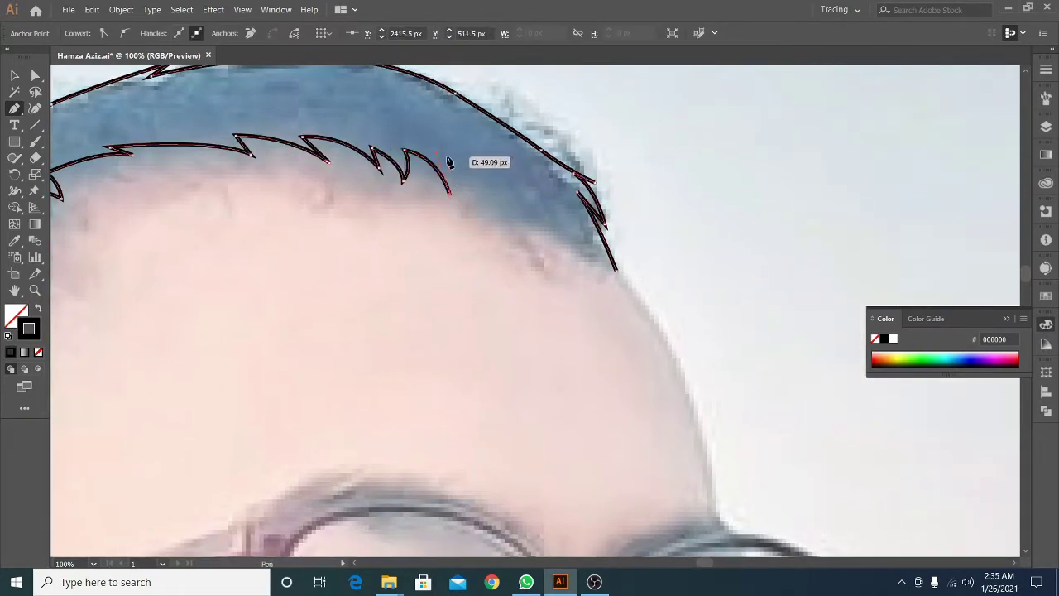
scroll(447, 164, "right", 2)
left_click(412, 154)
left_click(418, 188)
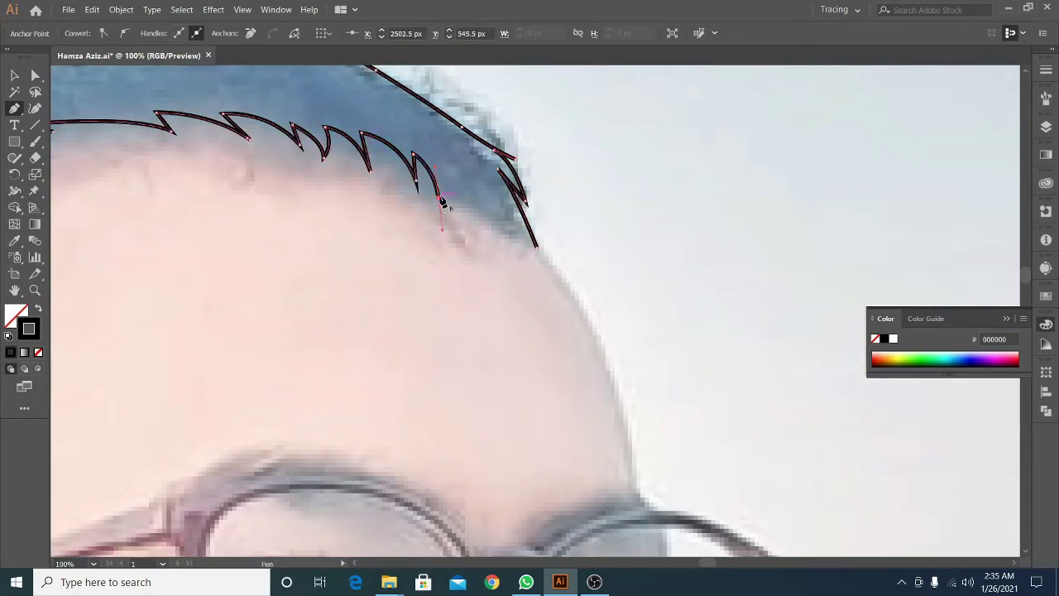
left_click(436, 157)
left_click_drag(439, 199, 437, 166)
scroll(496, 249, "down", 4)
scroll(468, 321, "up", 3)
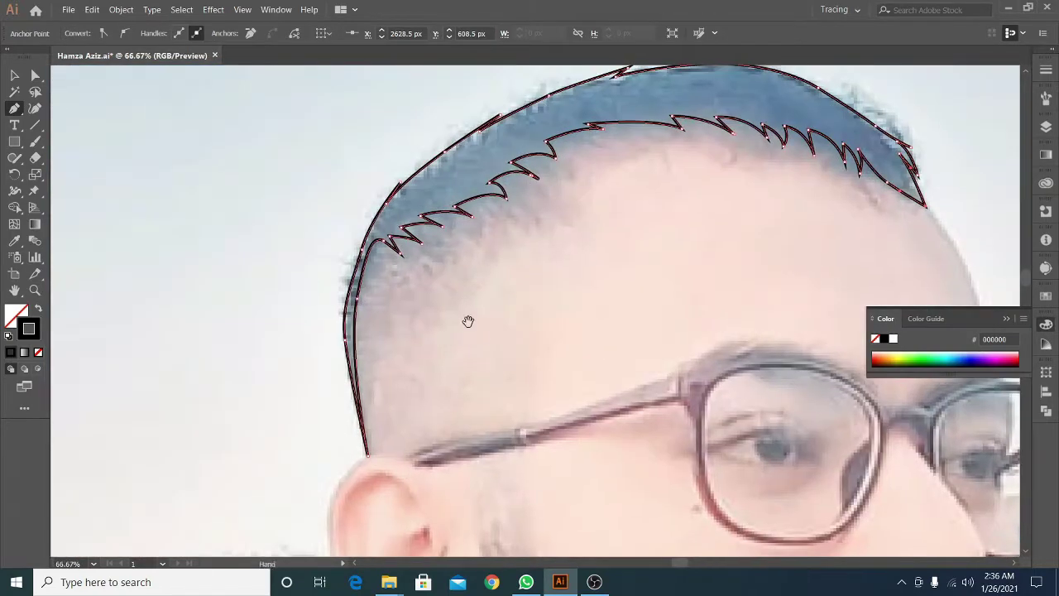
scroll(468, 328, "down", 5)
Start the beard path with a zigzag edge down the sideburn
left_click(472, 261)
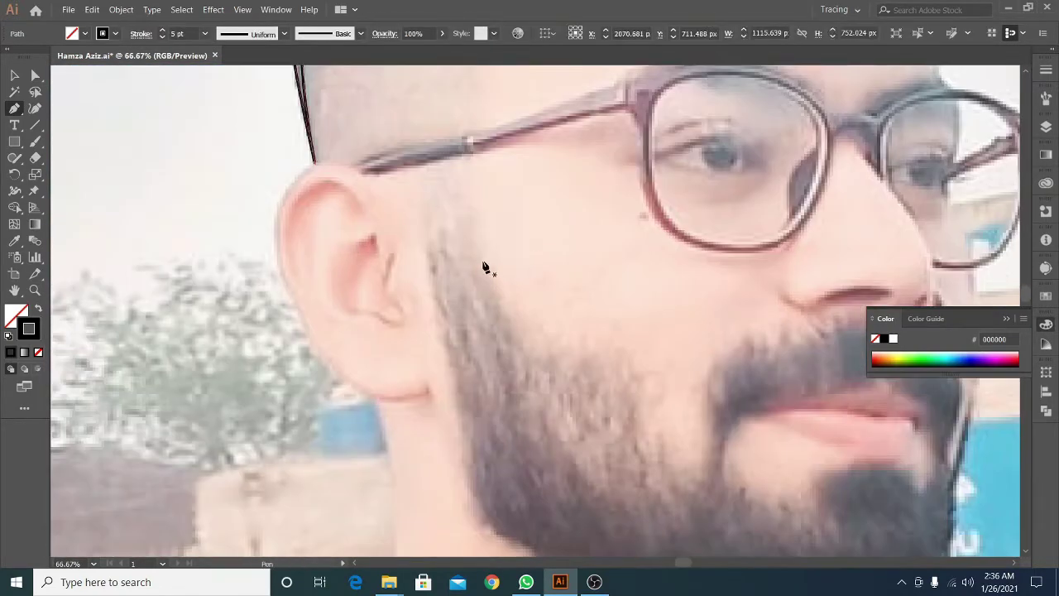
left_click(483, 263)
left_click(491, 290)
left_click(494, 279)
left_click(501, 315)
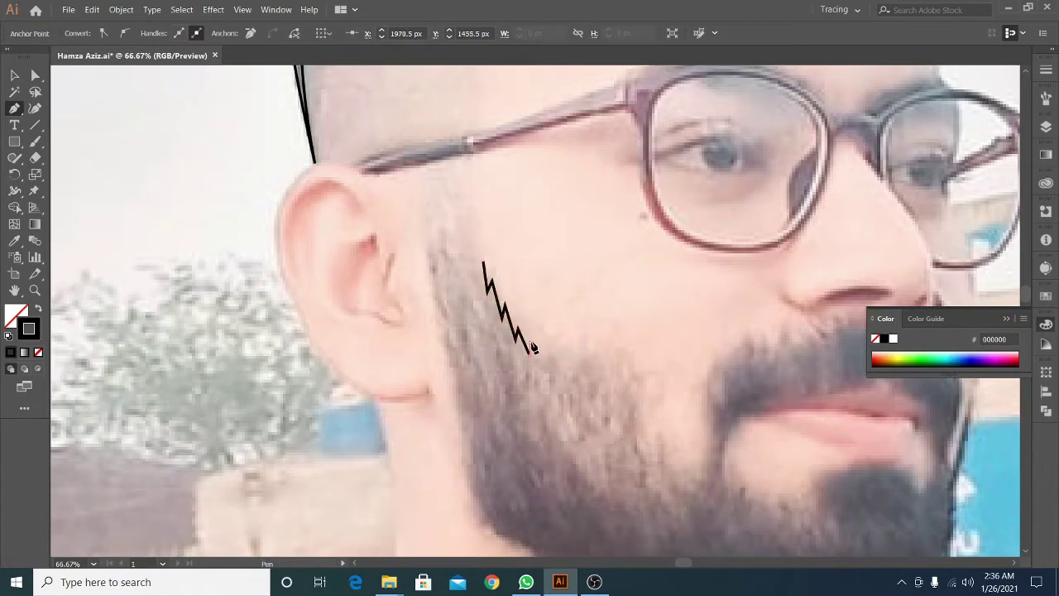
left_click_drag(584, 370, 480, 248)
Trace the zigzag beard edge along the cheek toward the mouth
left_click(476, 270)
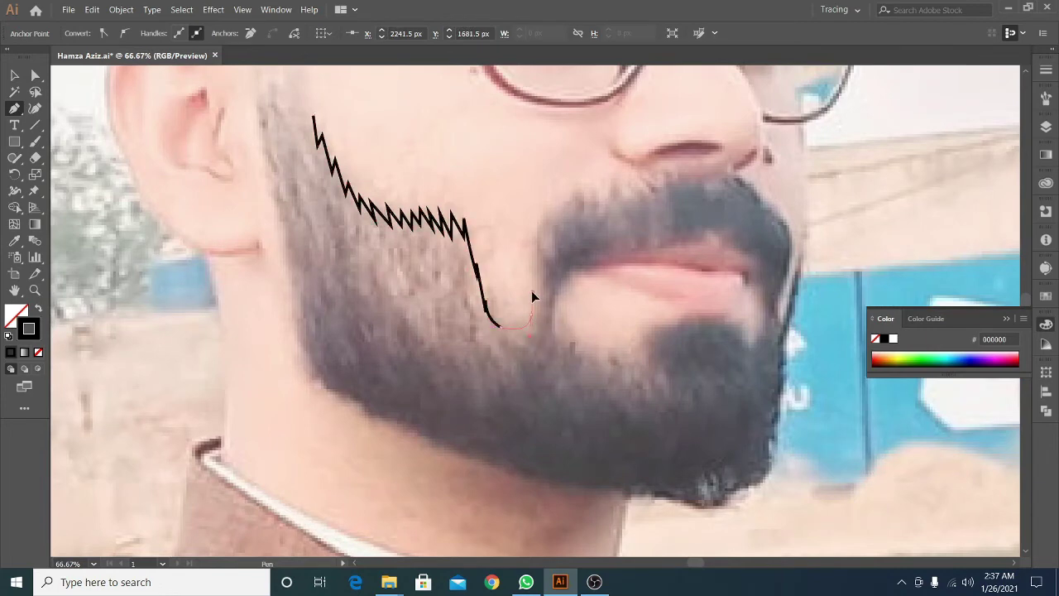
left_click_drag(558, 310, 488, 242)
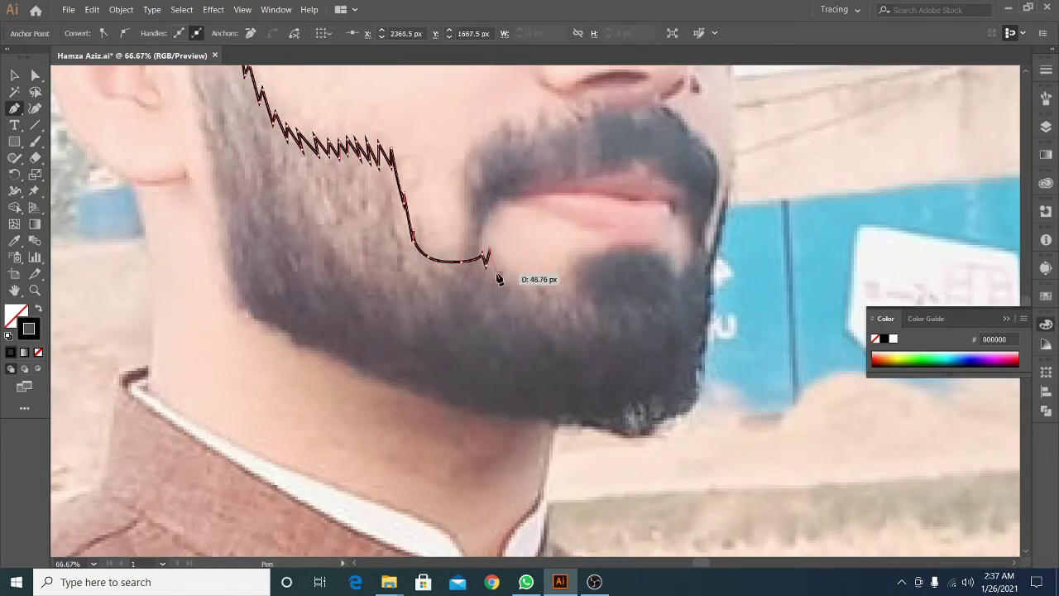
key("ctrl+plus")
mouse_move(525, 278)
left_mouse_down()
mouse_move(466, 253)
mouse_move(472, 272)
mouse_move(313, 270)
mouse_move(284, 325)
left_mouse_up()
left_click(473, 256)
left_click(480, 238)
left_click(488, 262)
key("ctrl+minus")
key("ctrl+plus")
left_click_drag(302, 309, 266, 309)
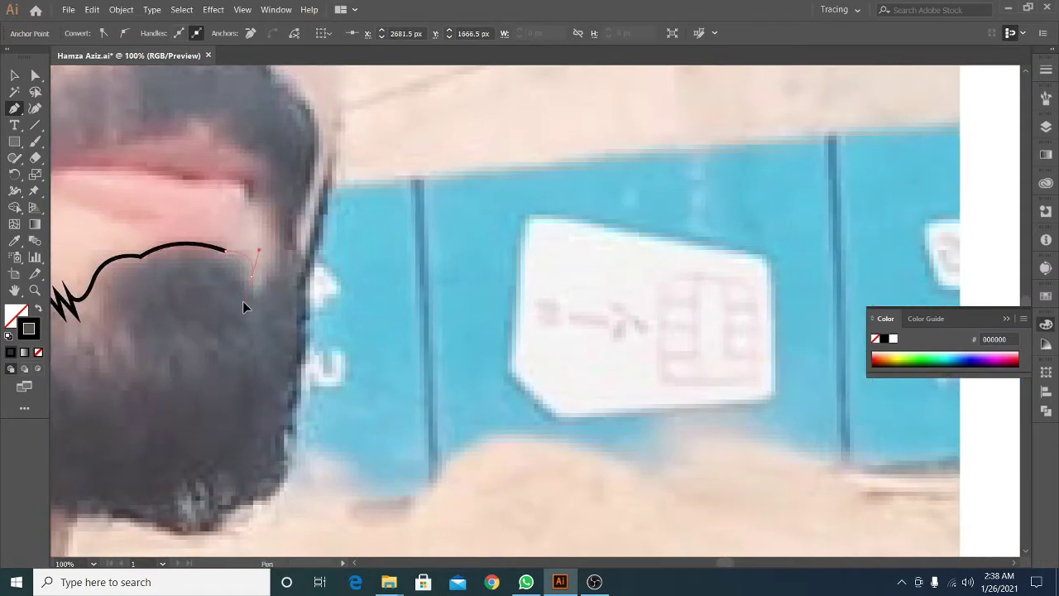
Outline the beard's outer side and zigzag its lower edge under the chin
scroll(285, 258, "down", 2)
scroll(287, 209, "up", 1)
left_click(285, 214)
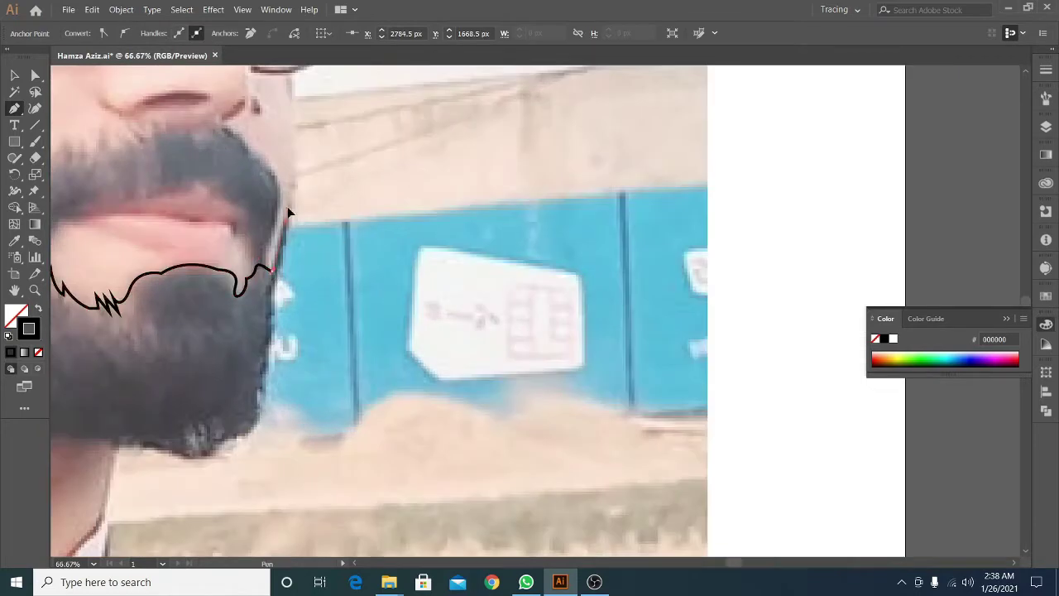
scroll(286, 217, "up", 2)
left_click_drag(268, 346, 317, 215)
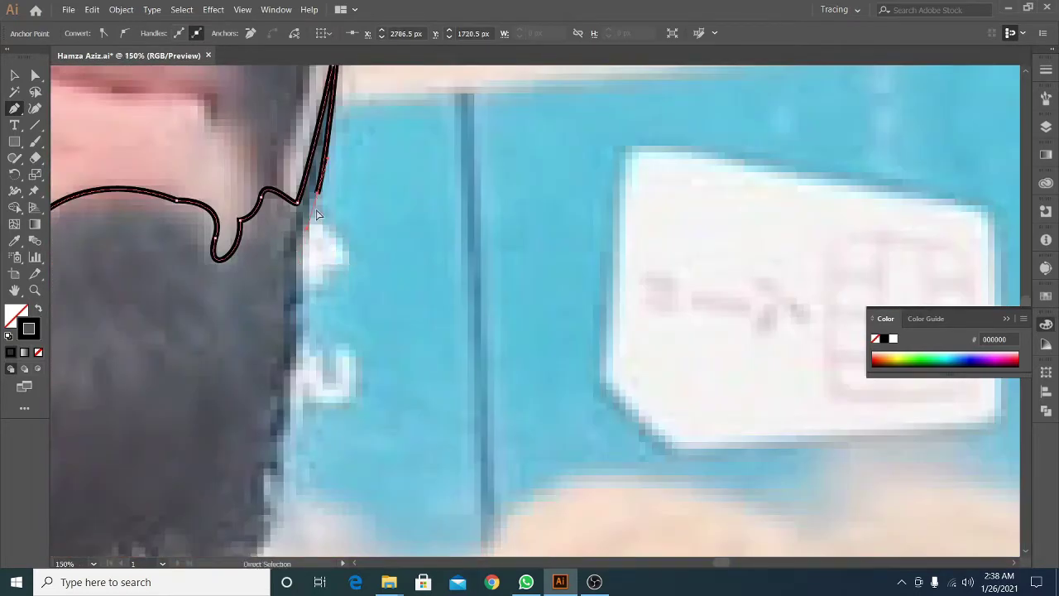
scroll(296, 333, "down", 1)
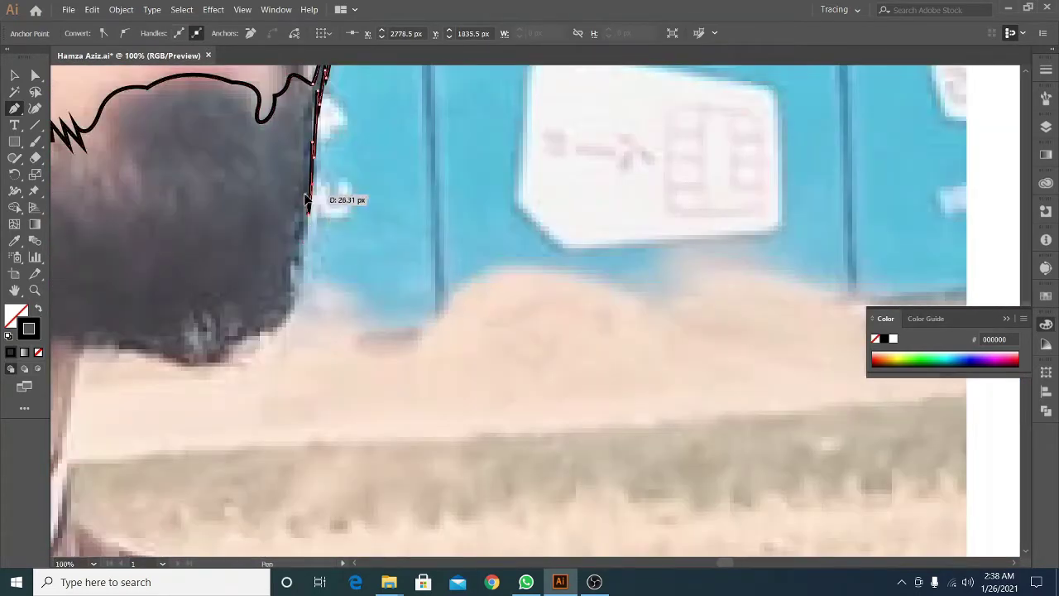
left_click_drag(290, 301, 286, 342)
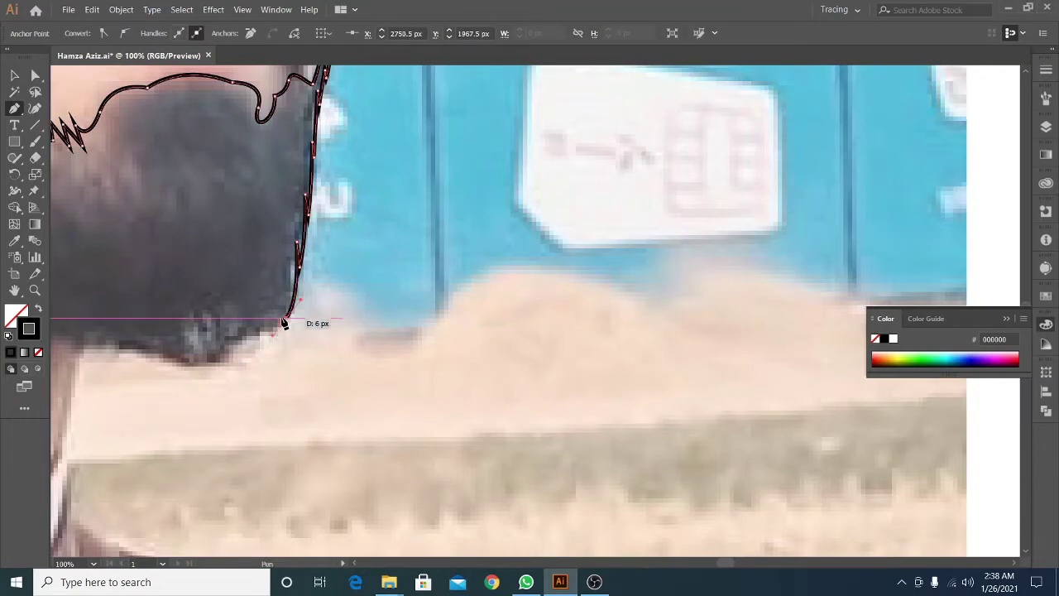
left_click(266, 329)
left_click(234, 346)
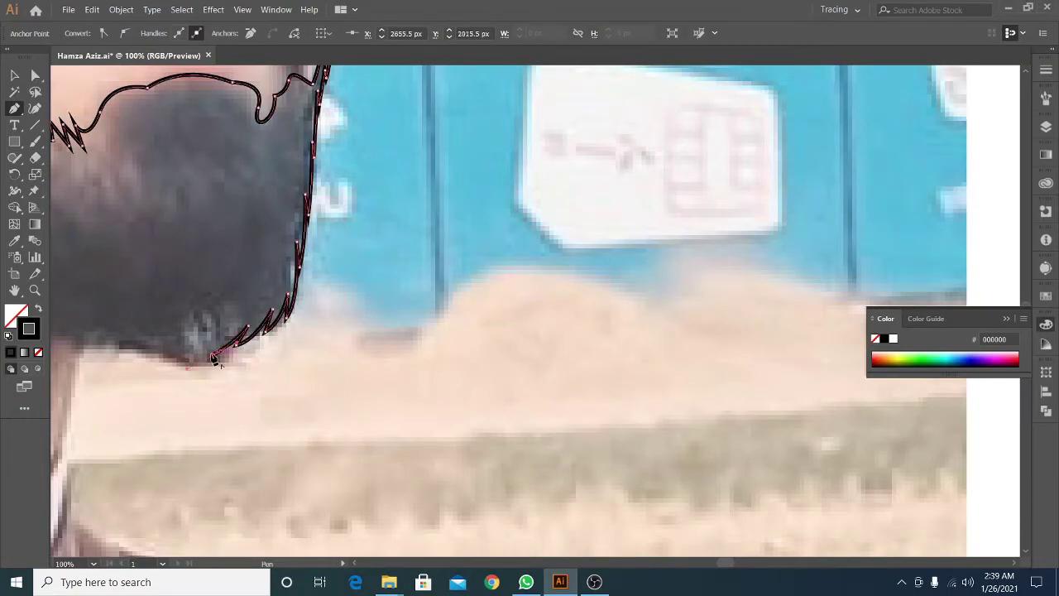
scroll(124, 342, "up", 1)
scroll(299, 272, "up", 1)
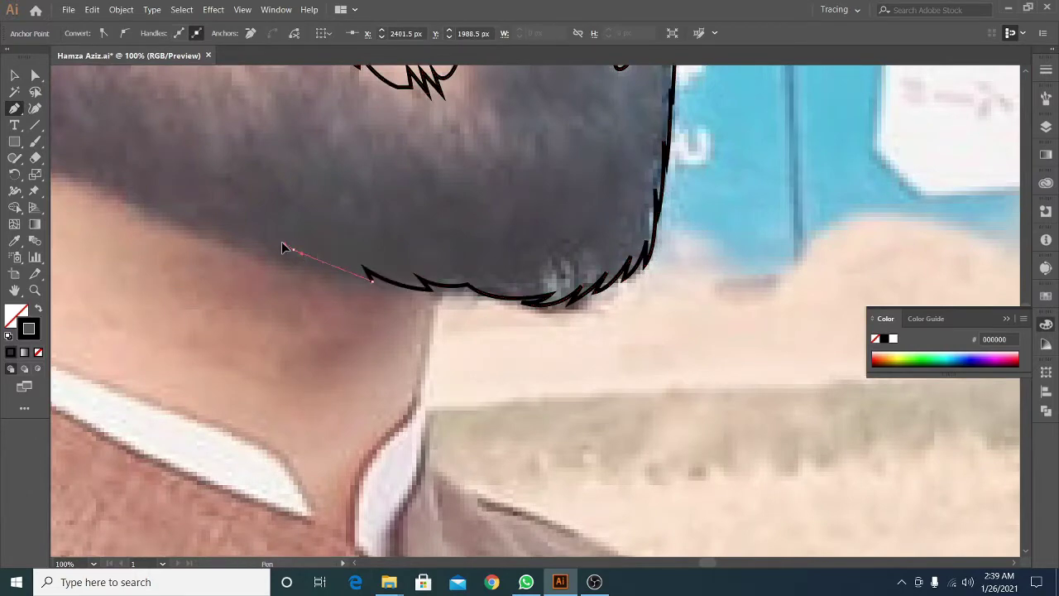
scroll(284, 245, "up", 1)
Zigzag the outline along the beard underside and jawline toward the neck
left_click(456, 324)
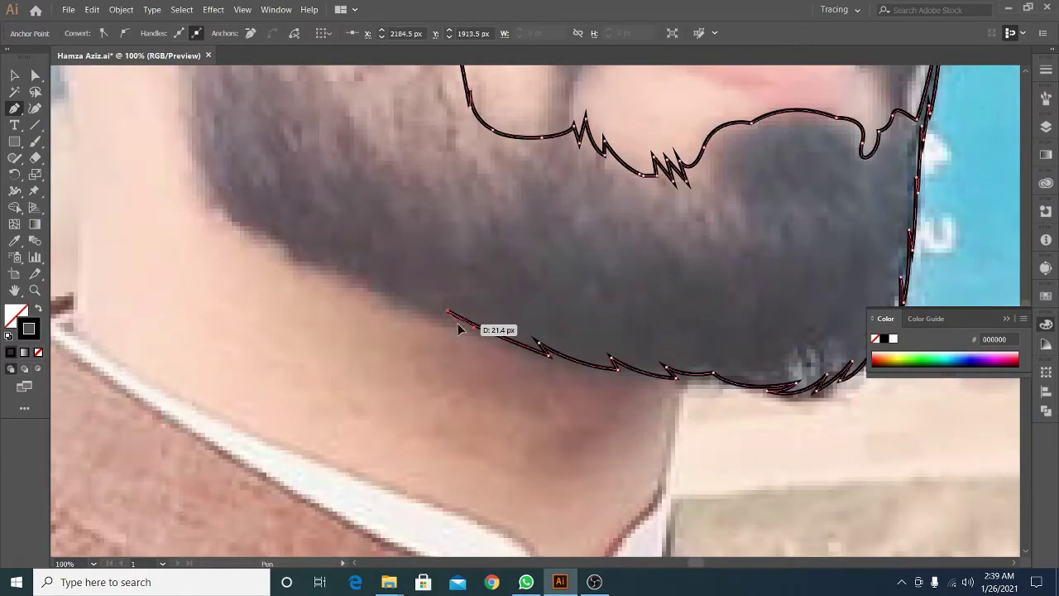
left_click(382, 302)
left_click(367, 279)
left_click(271, 234)
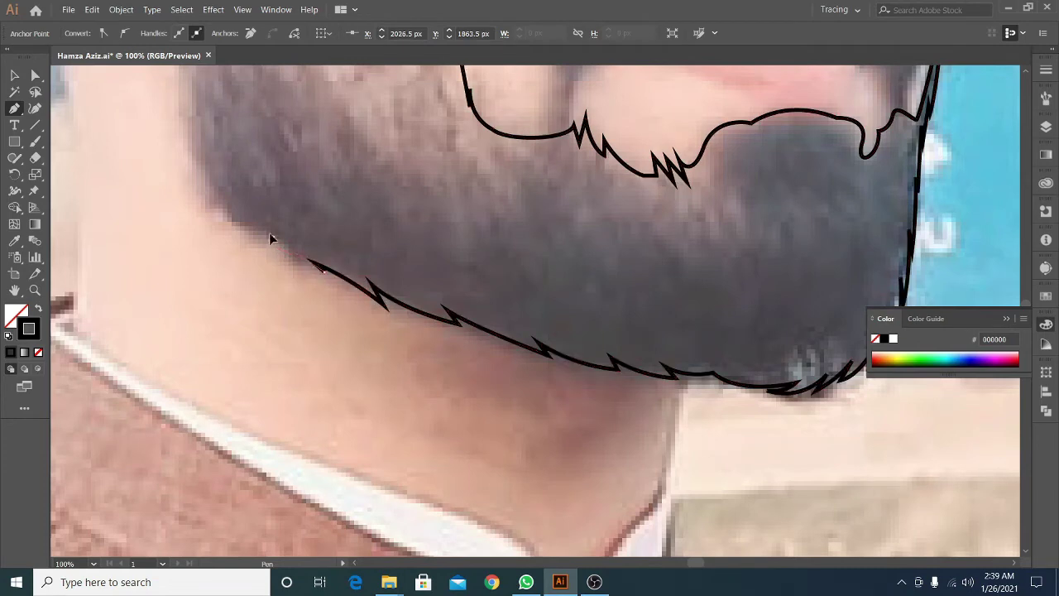
left_click_drag(223, 202, 380, 277)
left_click(350, 265)
scroll(364, 207, "down", 3)
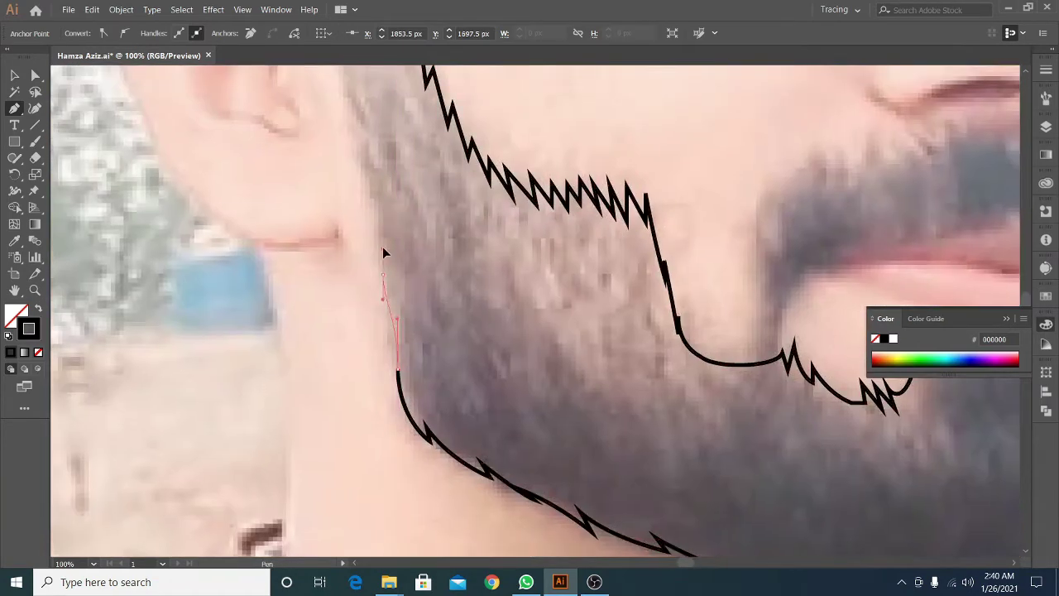
scroll(376, 271, "up", 3)
Carry the beard outline up the jaw toward the ear with a spike and curve
left_click(379, 241)
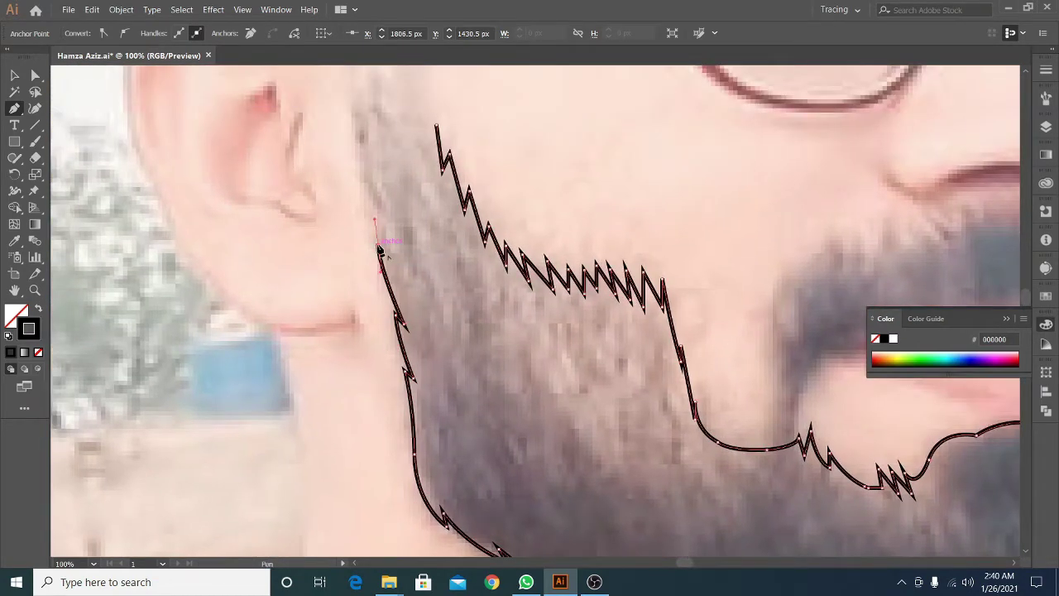
left_click(357, 137)
left_click_drag(371, 162, 397, 297)
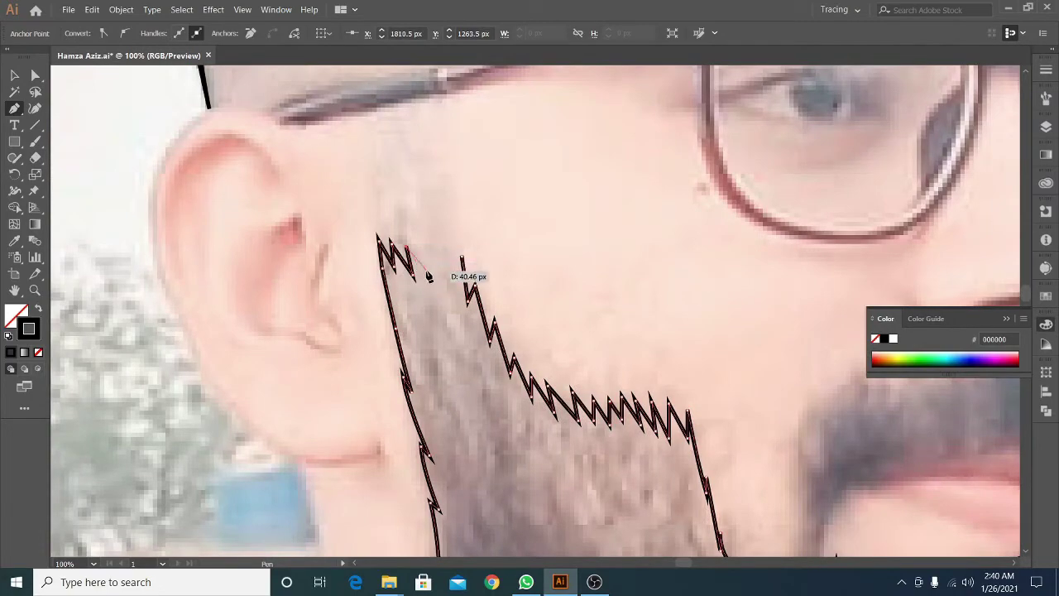
scroll(451, 271, "down", 3)
scroll(497, 276, "left", 1)
scroll(504, 256, "up", 3)
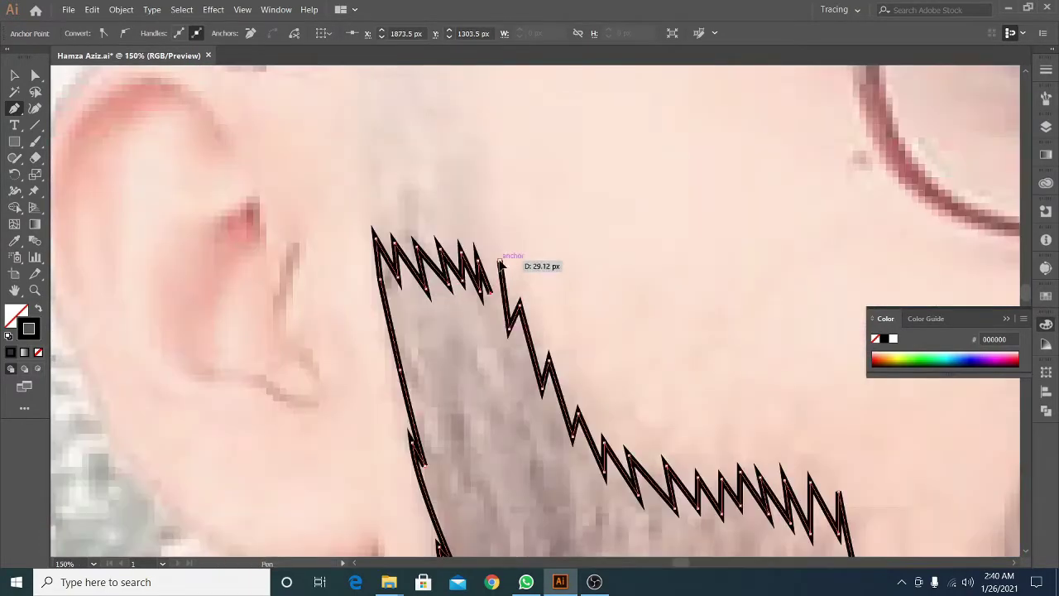
scroll(463, 298, "down", 3)
Swap stroke to fill so the beard becomes solid black with no outline, then deselect
key("shift+x")
key("ctrl+shift+a")
scroll(489, 350, "up", 3)
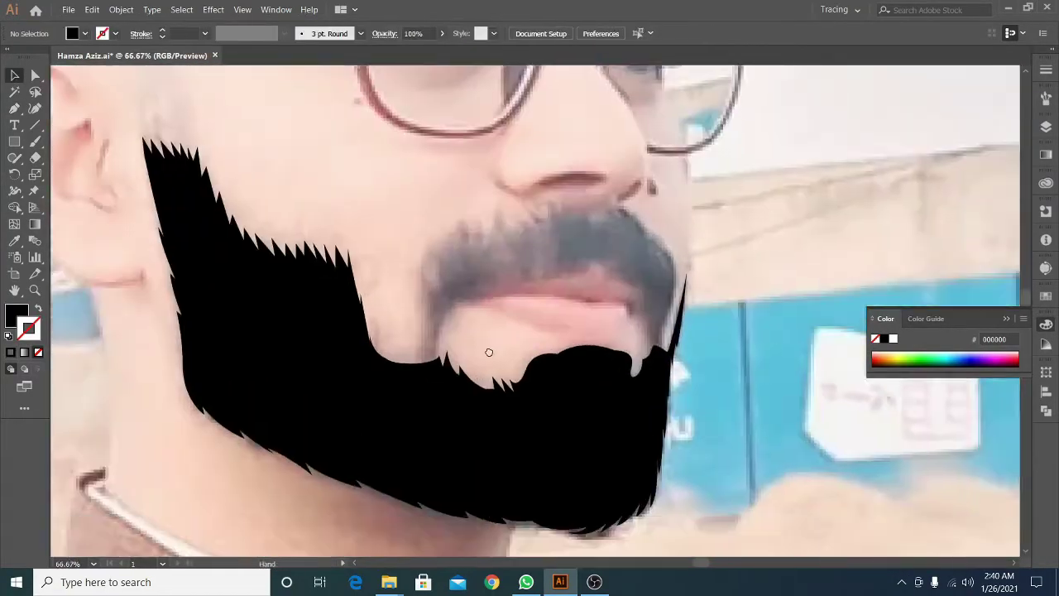
scroll(421, 400, "up", 2)
Begin the mustache outline at its lower left with no fill, up the left edge
scroll(422, 400, "down", 1)
scroll(424, 327, "up", 2)
left_click(409, 441)
key("shift+x")
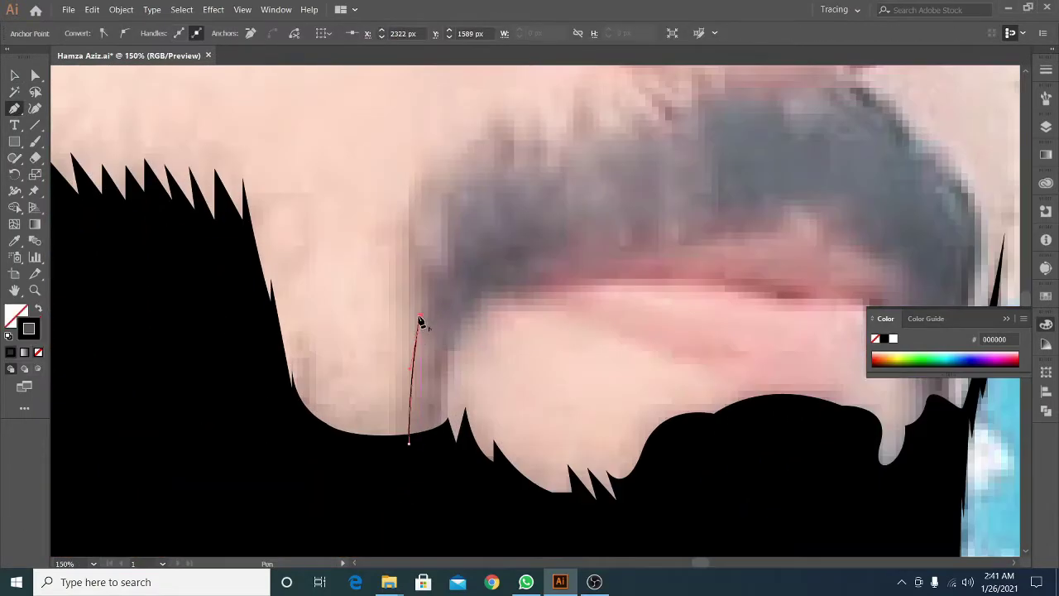
scroll(459, 163, "up", 3)
scroll(413, 248, "right", 2)
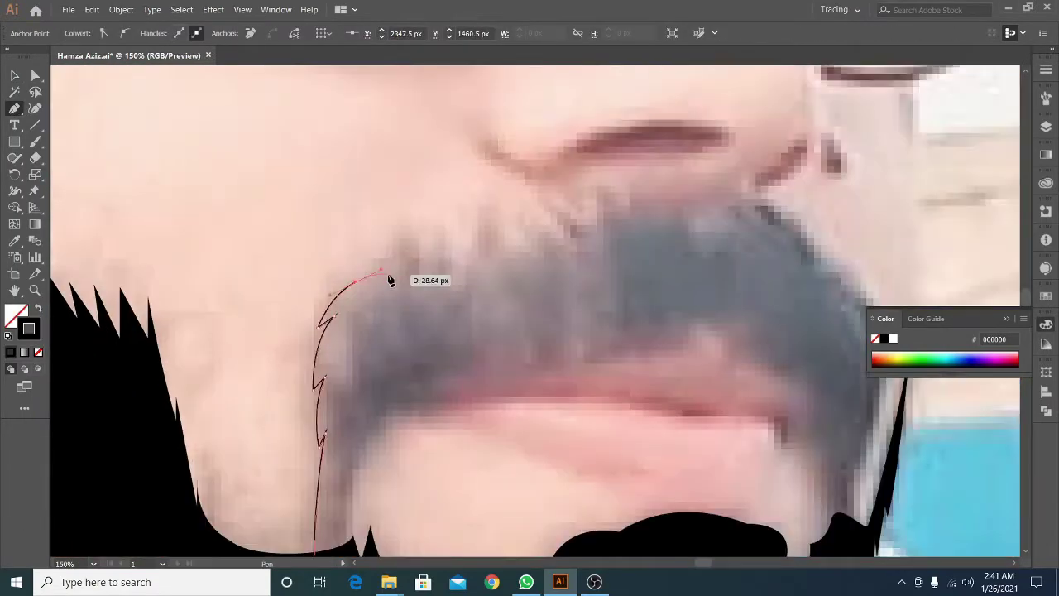
left_click(486, 260)
Trace spiky hair points along the mustache top and across to its right side
scroll(487, 260, "down", 3)
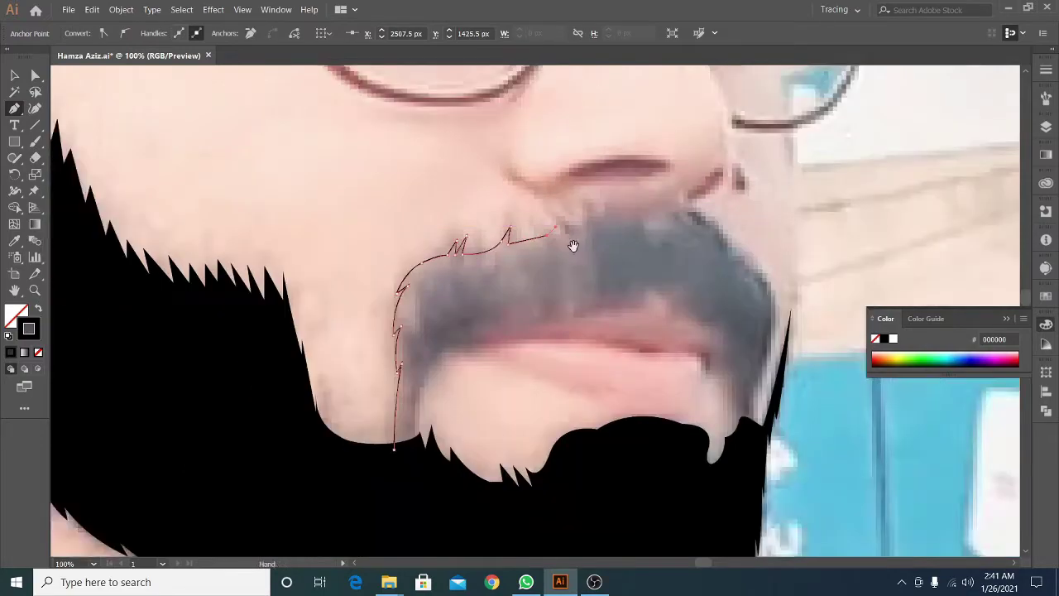
scroll(468, 271, "up", 3)
left_click(490, 288)
left_click(514, 272)
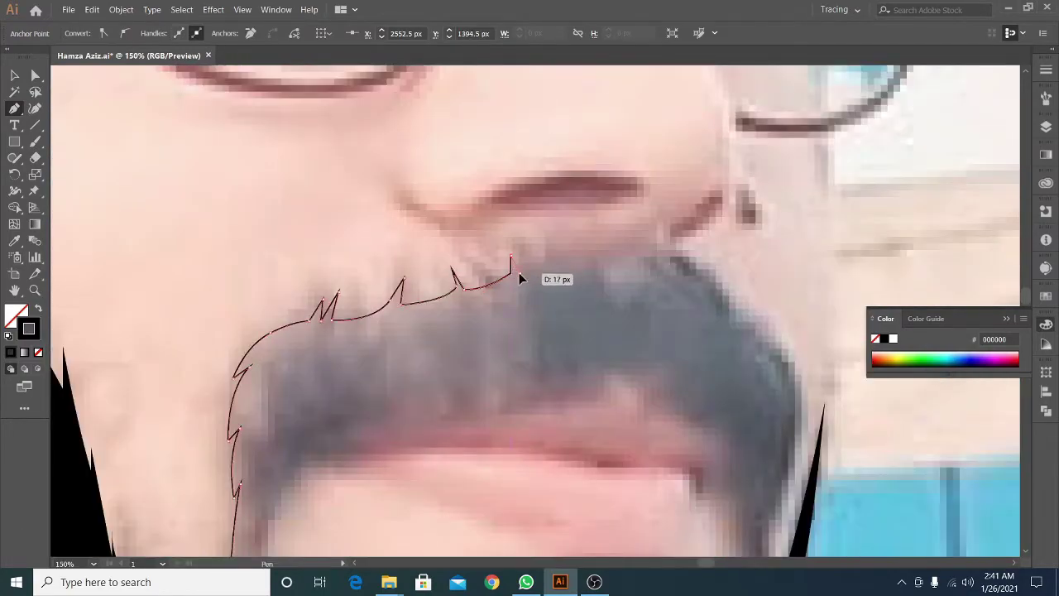
left_click(523, 254)
scroll(613, 295, "right", 5)
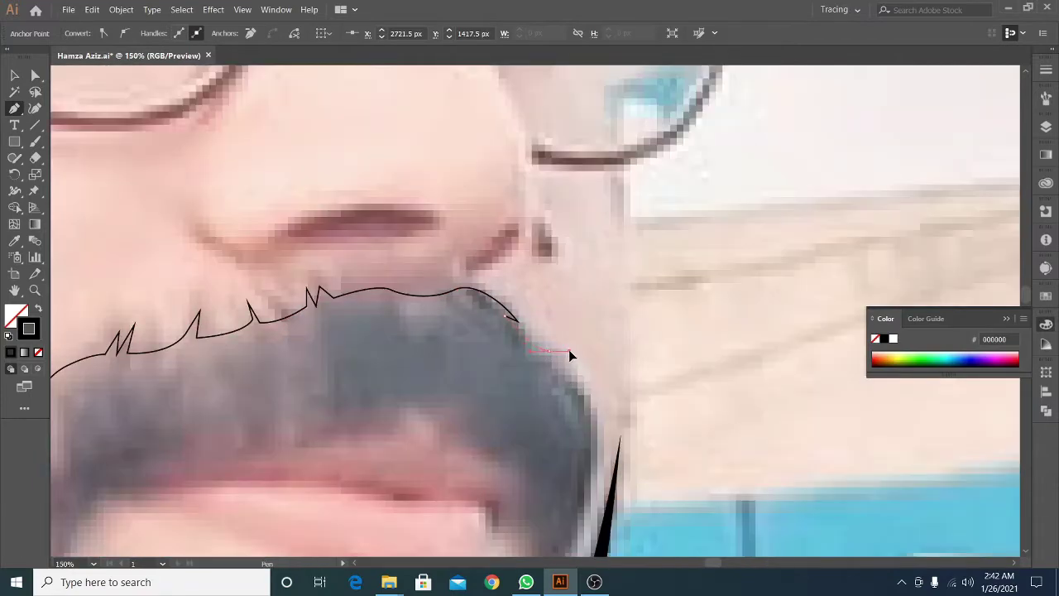
left_click(558, 364)
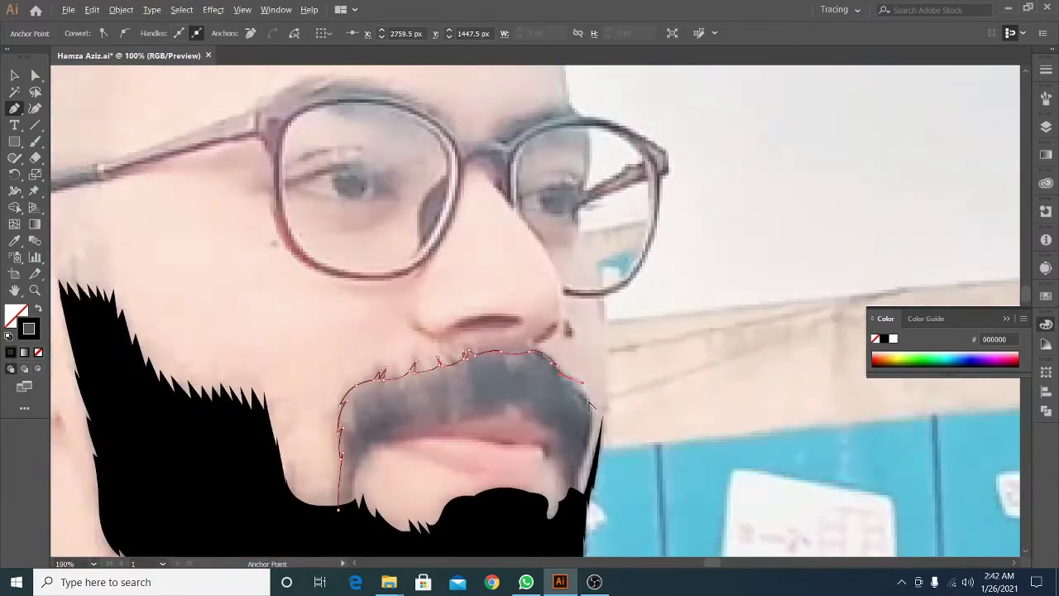
scroll(590, 317, "down", 3)
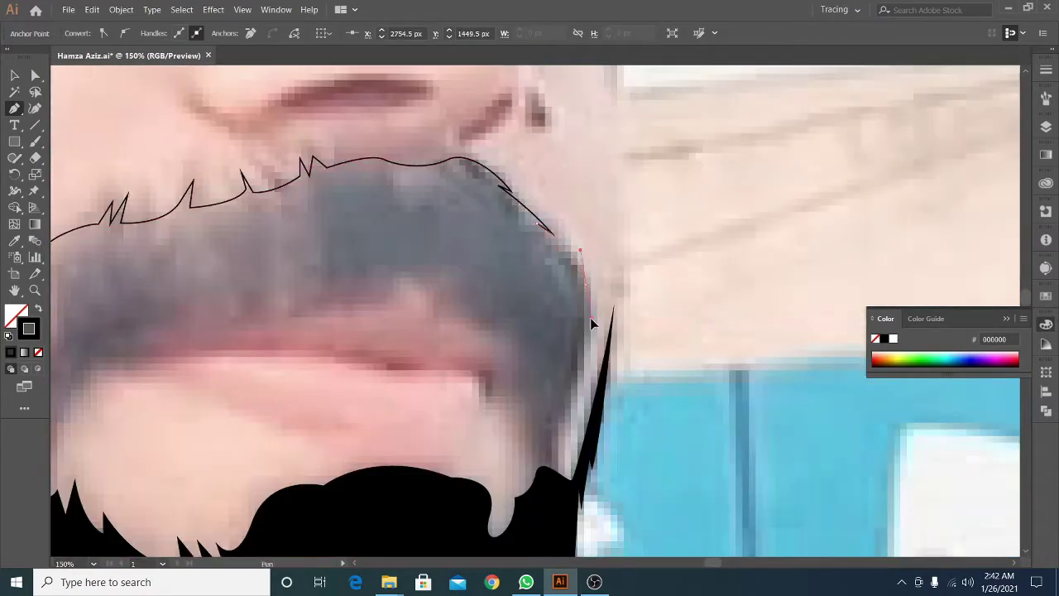
left_click(586, 284)
Outline the mustache's right end down to its bottom and back up the inner edge
scroll(583, 365, "down", 3)
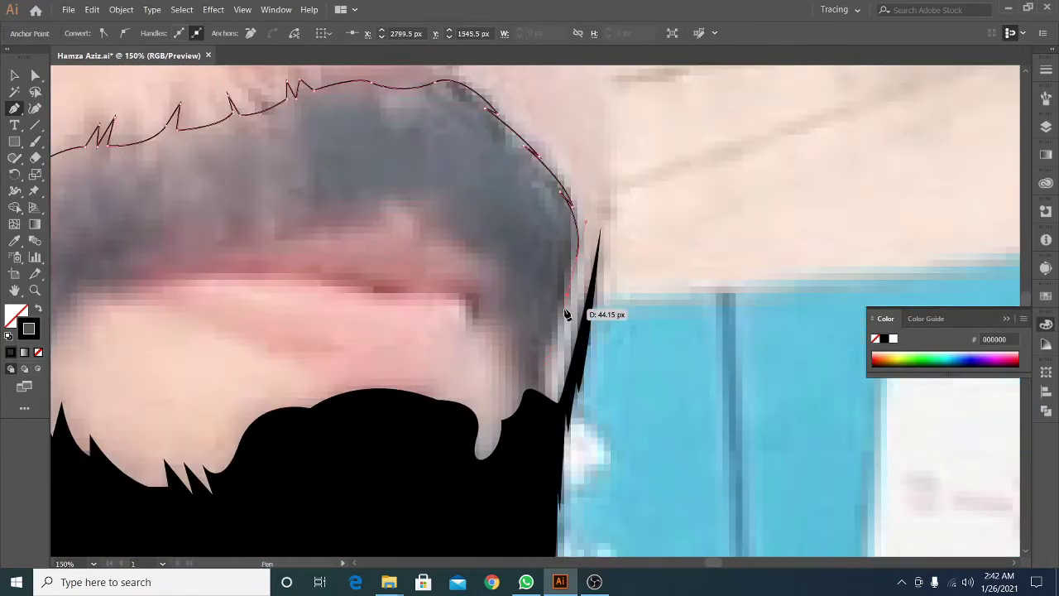
left_click(562, 308)
left_click(547, 333)
left_click(542, 405)
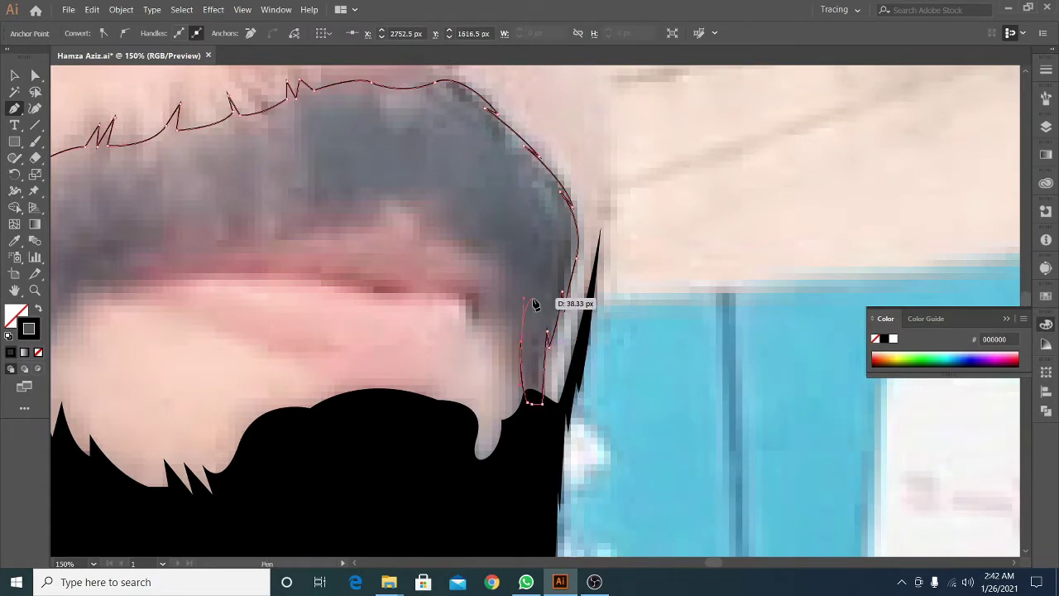
left_click(519, 361)
left_click(517, 309)
left_click(509, 273)
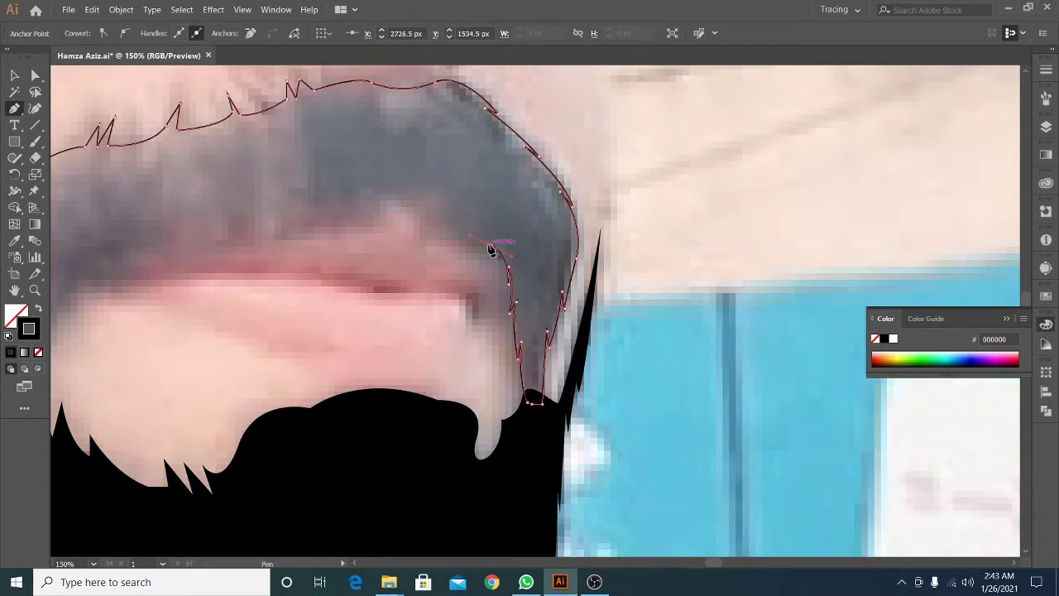
left_click(494, 249)
Add jagged zigzag points along the inner mustache edge and lip line
scroll(497, 248, "up", 2)
scroll(496, 248, "left", 2)
left_click(540, 283)
left_click(522, 304)
left_click(513, 275)
left_click(491, 275)
scroll(496, 298, "up", 2)
scroll(497, 298, "left", 1)
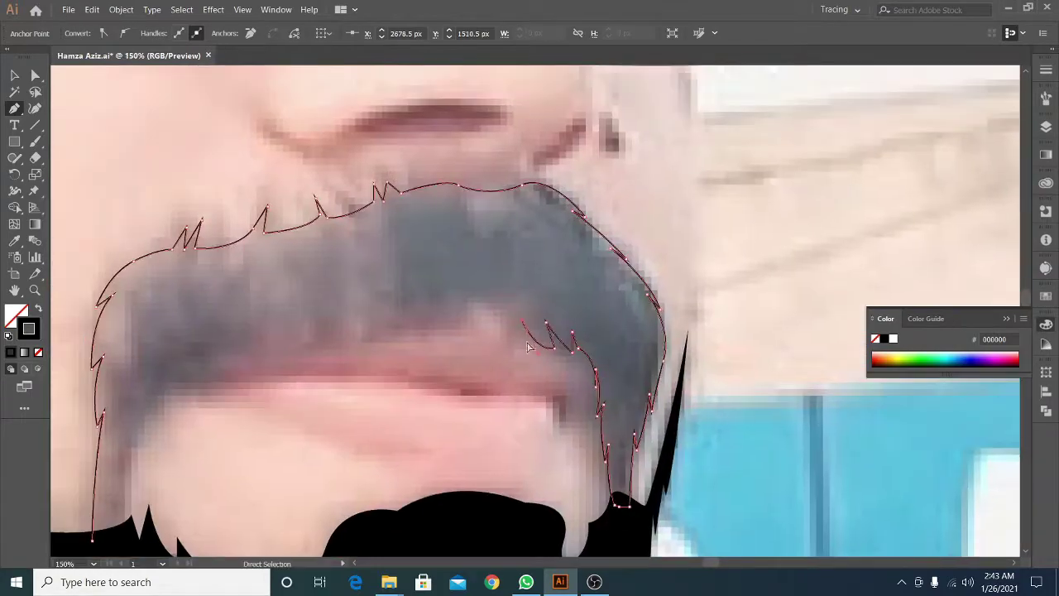
left_click(501, 306)
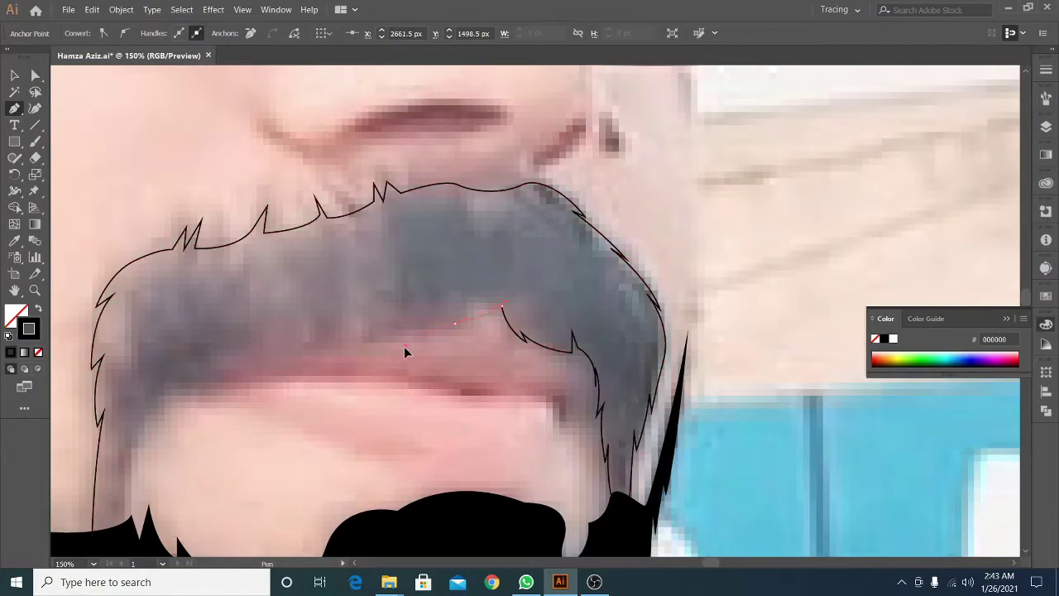
Trace the bump above the upper lip with zigzag points along the lower edge
key("ctrl+minus")
key("ctrl+minus")
key("ctrl+minus")
scroll(637, 306, "up", 3)
left_click(643, 276)
left_click(615, 277)
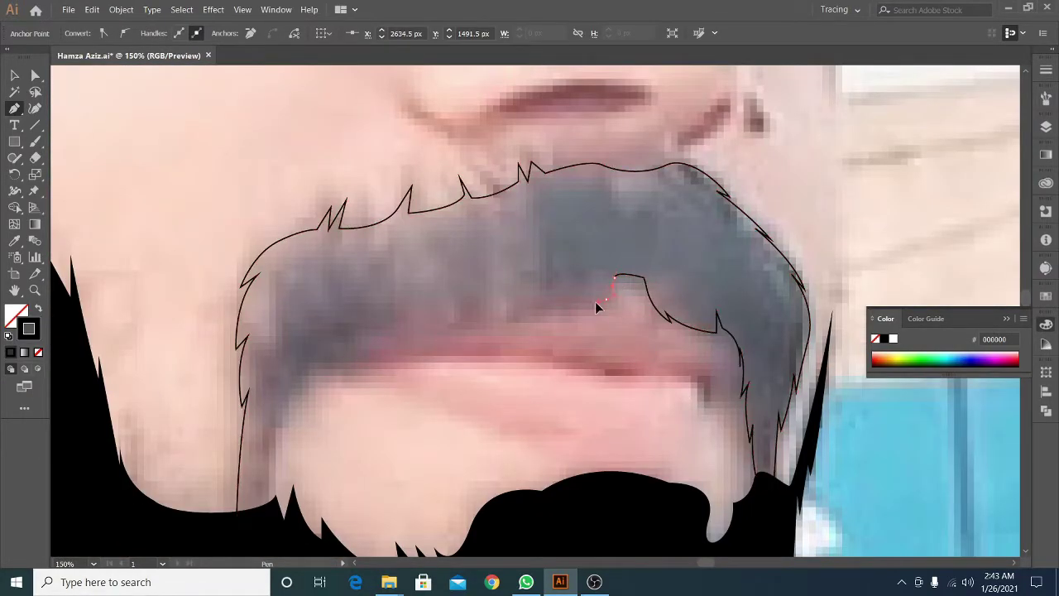
left_click(594, 296)
left_click(540, 311)
left_click(546, 299)
Continue the spiky lower edge leftward, curving it back to the mustache's left end
left_click(482, 316)
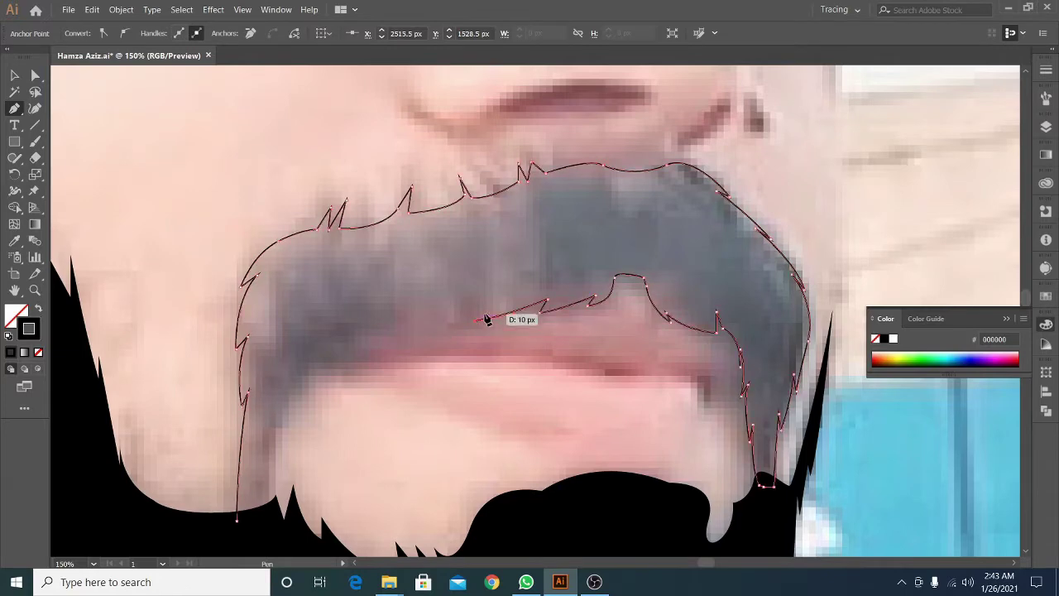
left_click(373, 324)
left_click(331, 330)
left_click_drag(326, 348, 536, 248)
left_click(507, 250)
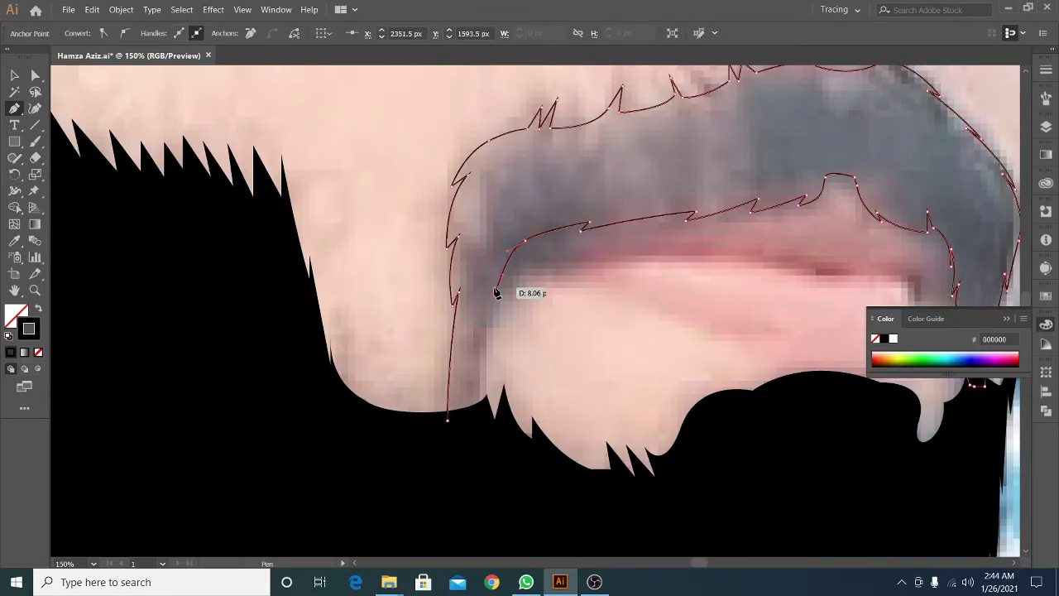
scroll(485, 331, "down", 1)
scroll(485, 354, "down", 1)
Close the mustache outline, fill it solid black, and deselect it
key("shift+x")
key("v")
left_click(392, 189)
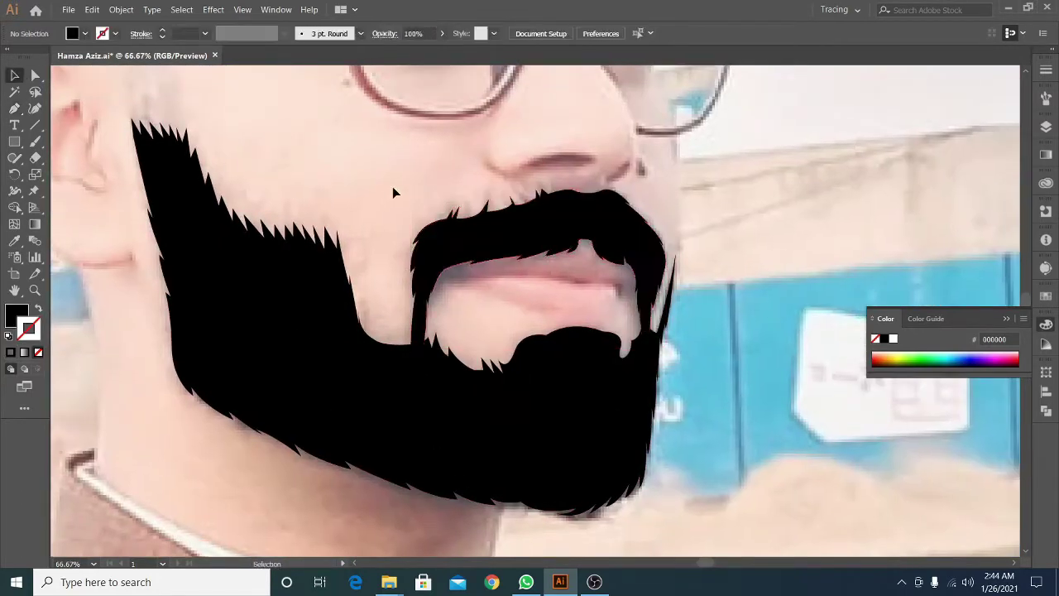
Pen the left eye outline from its outer corner, curving the upper edge over the iris
scroll(392, 189, "down", 1)
scroll(482, 223, "down", 1)
scroll(411, 269, "up", 2)
scroll(492, 302, "right", 2)
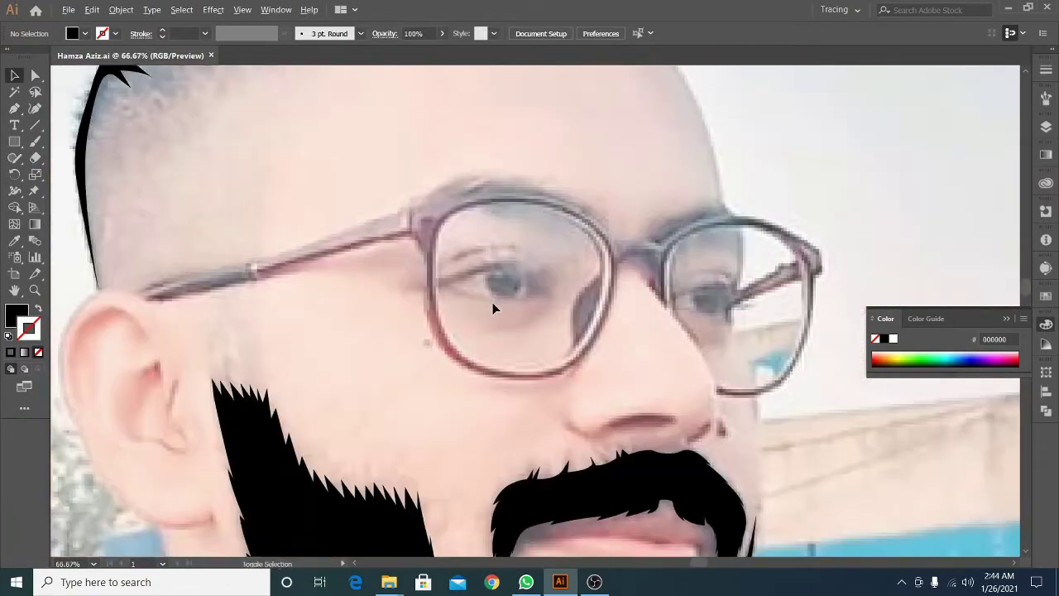
key("p")
scroll(568, 263, "up", 1)
scroll(454, 264, "down", 1)
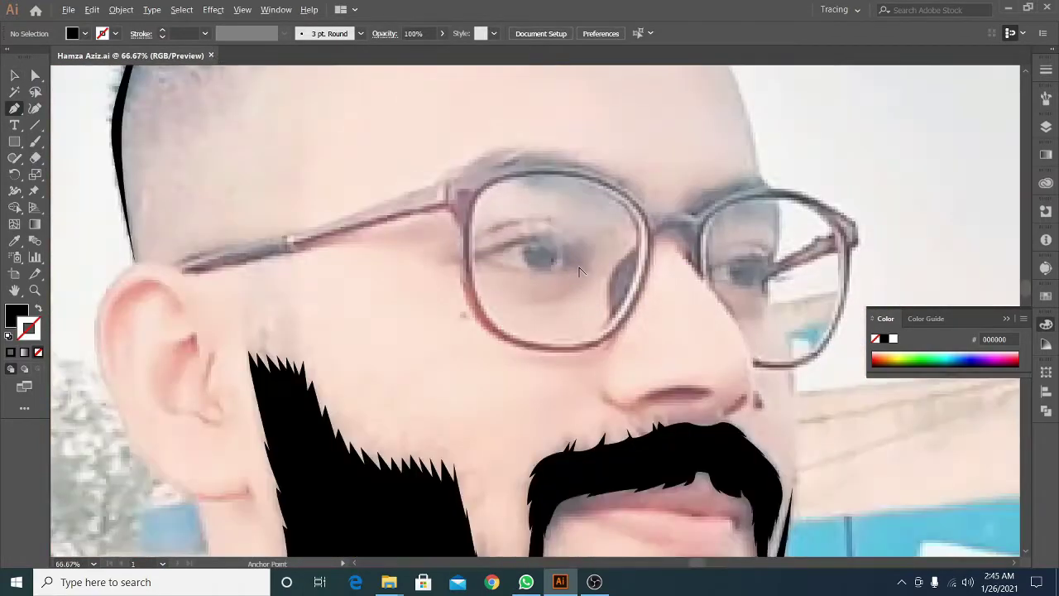
scroll(455, 264, "up", 1)
left_click(568, 261)
left_click_drag(529, 222, 494, 222)
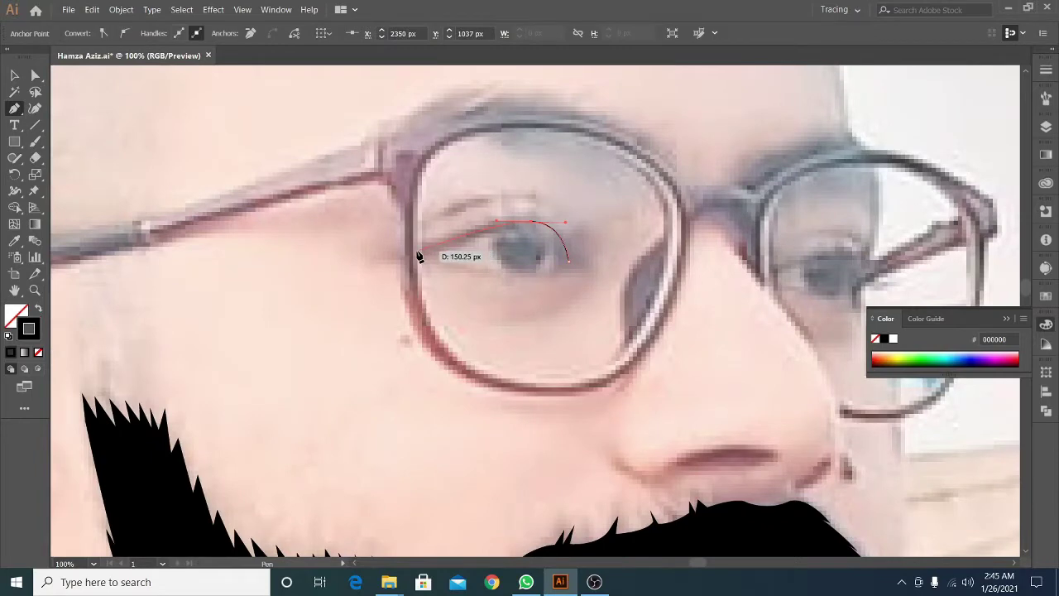
left_click_drag(418, 249, 484, 267)
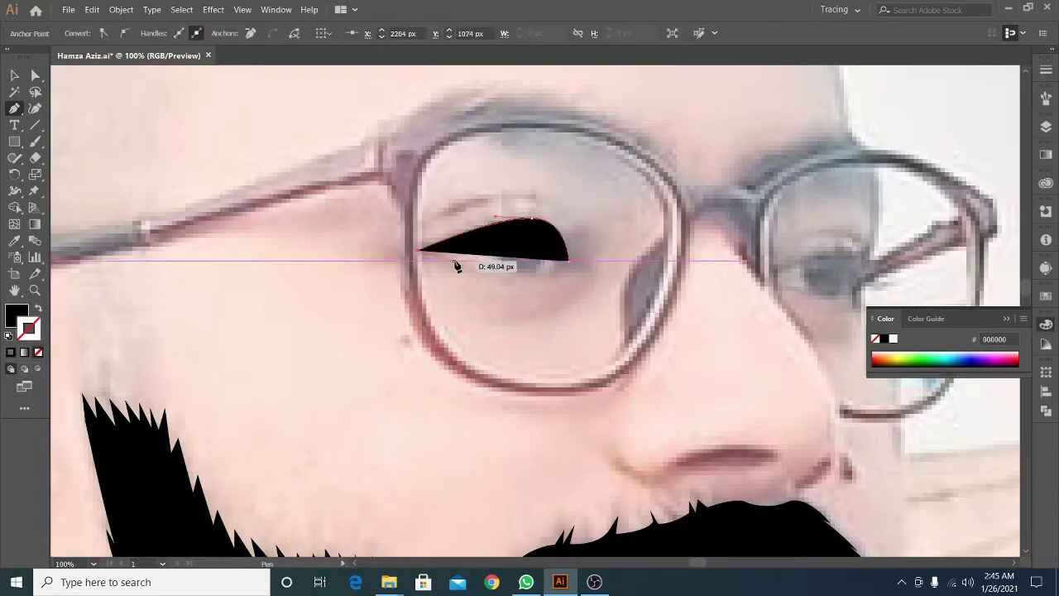
Add the lower curve under the left eye and fill the eye shape solid black
scroll(446, 261, "up", 1)
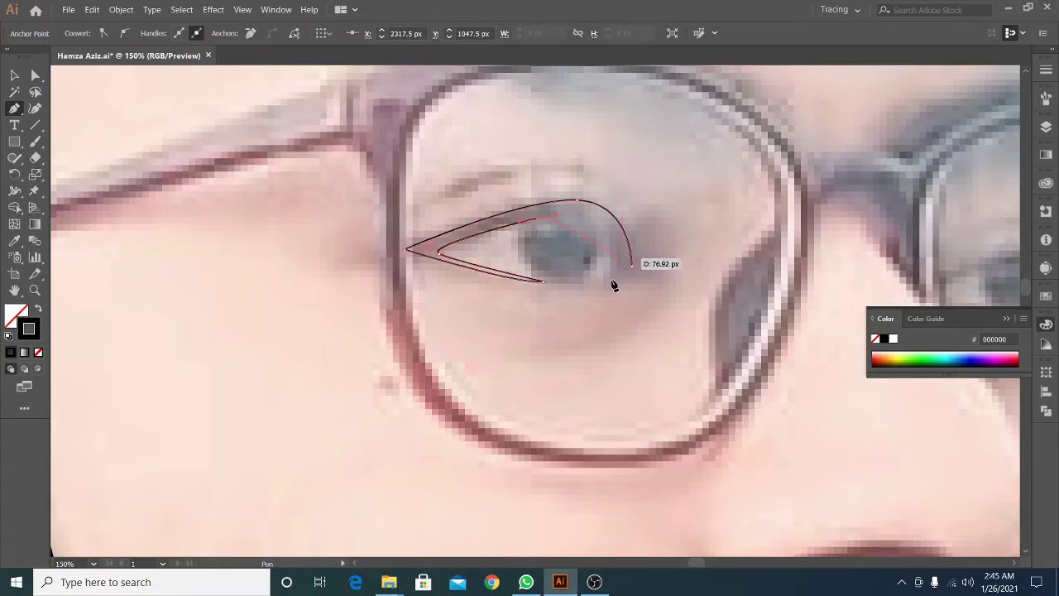
left_click_drag(625, 323, 624, 326)
left_click_drag(583, 282, 641, 278)
scroll(641, 277, "up", 1)
scroll(637, 276, "down", 2)
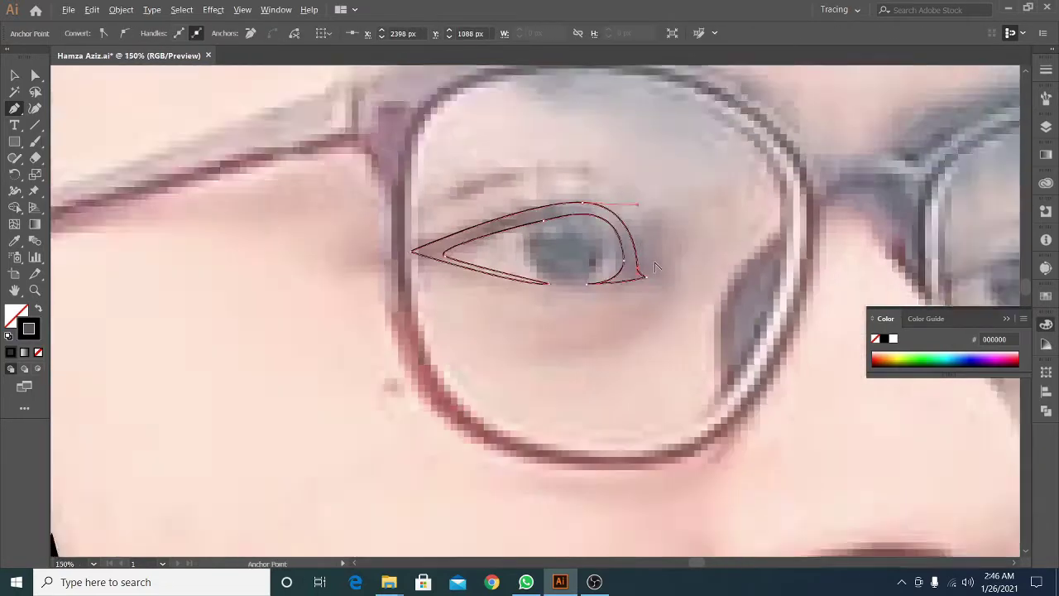
scroll(497, 272, "down", 1)
key("shift+x")
Draw a black eyebrow line above the left eye and thicken it to 5 pt
scroll(327, 283, "up", 1)
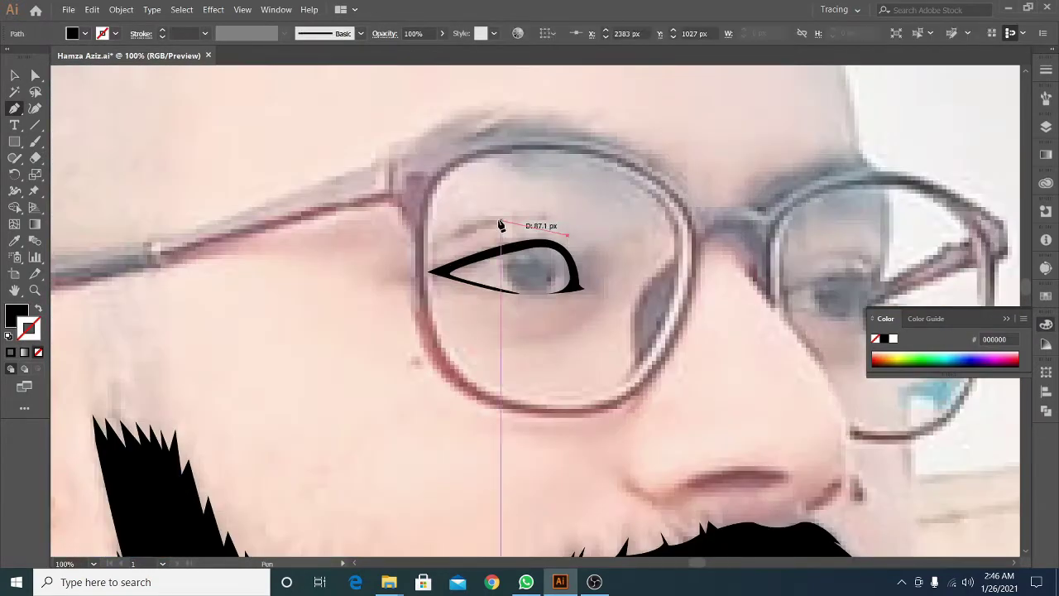
left_click_drag(497, 220, 500, 222)
left_click(571, 235)
left_click(430, 248)
key("shift+x")
key("v")
left_click(523, 260)
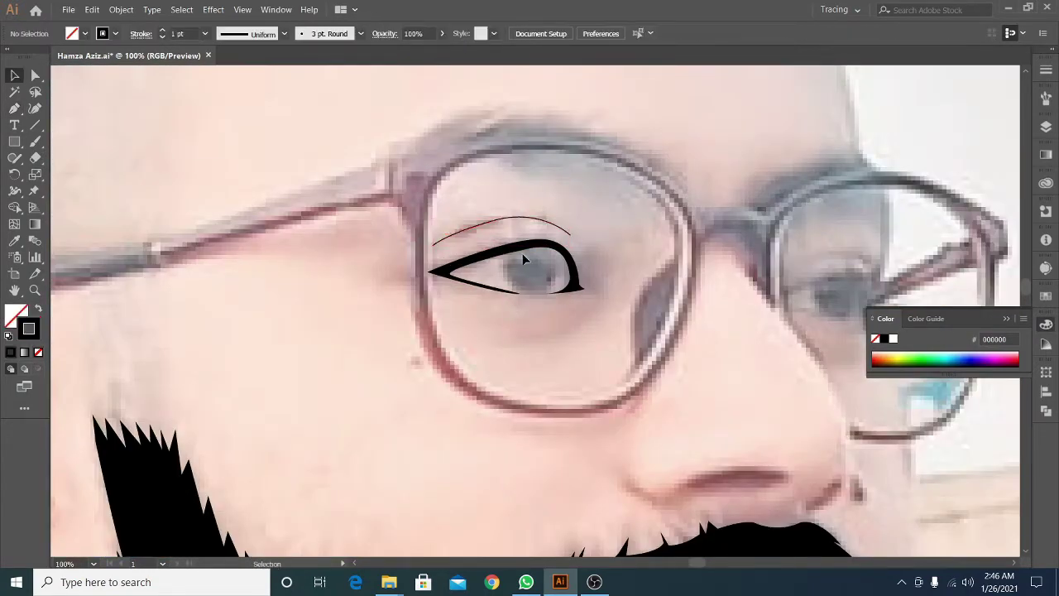
left_click(482, 227)
left_click(162, 30)
left_click(435, 338)
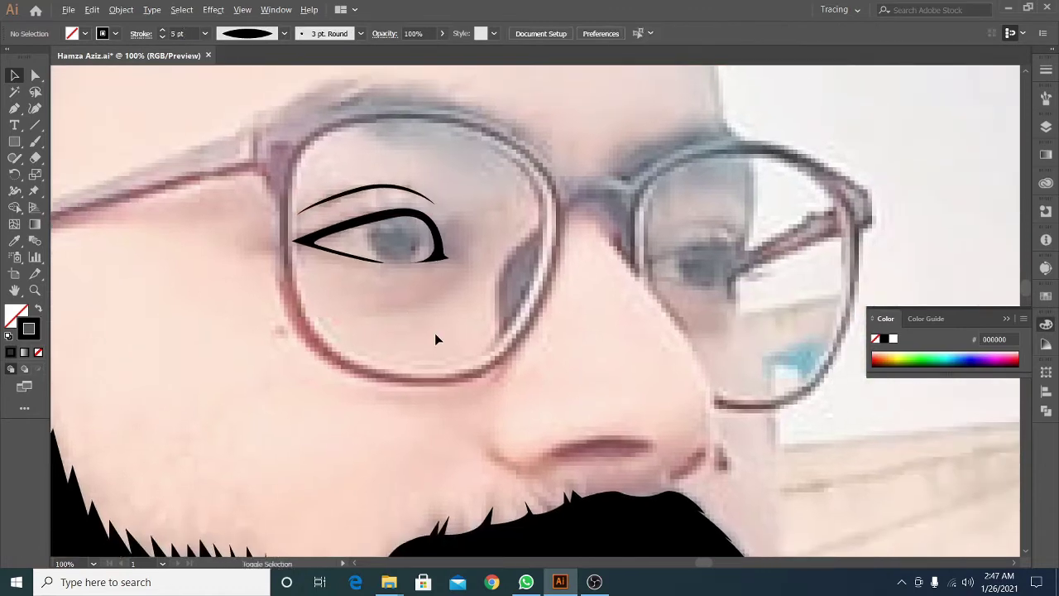
Pen a curved eyebrow over the right eye and give it a tapered width profile
scroll(435, 337, "down", 1)
scroll(507, 336, "down", 1)
scroll(507, 337, "up", 1)
scroll(579, 277, "up", 1)
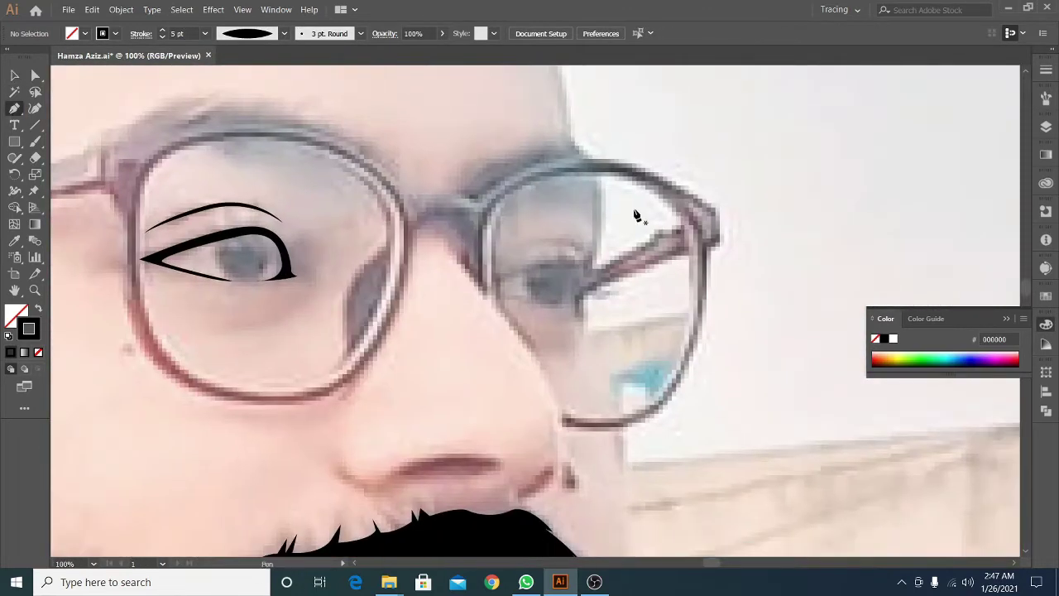
key("p")
left_click(506, 252)
left_click_drag(591, 260, 613, 295)
left_click(6, 73)
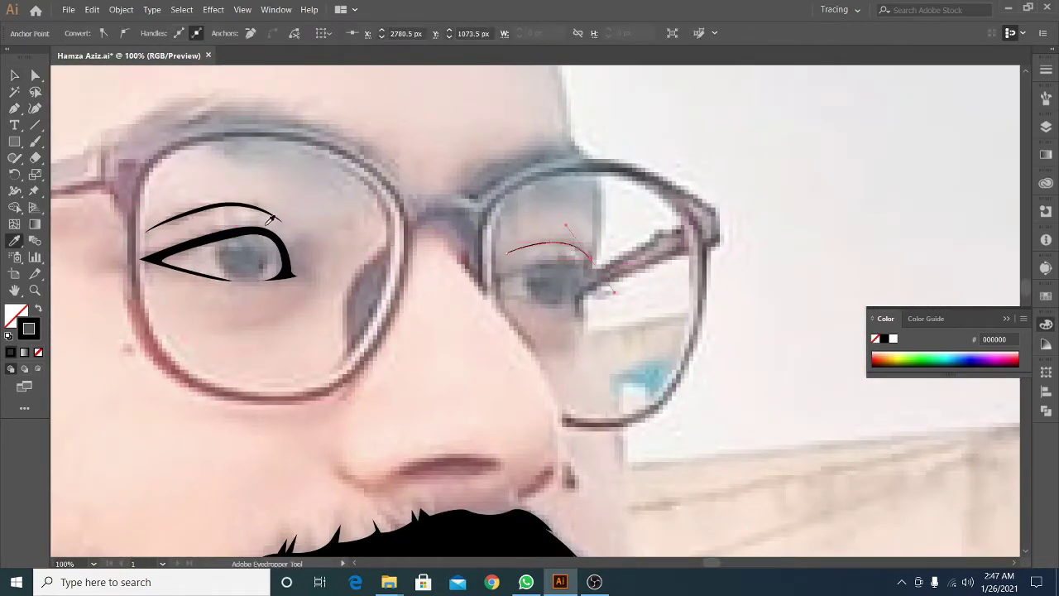
scroll(246, 86, "down", 1)
left_click(284, 33)
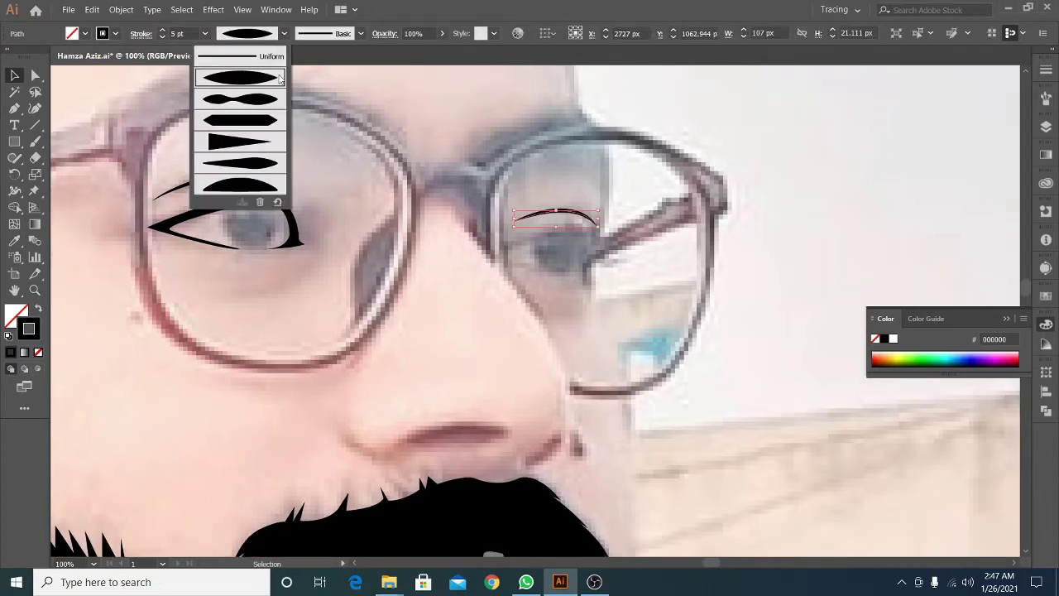
left_click(240, 64)
left_click(592, 283)
Place the first point of the right eye's upper lid
scroll(592, 282, "down", 2)
scroll(592, 281, "up", 2)
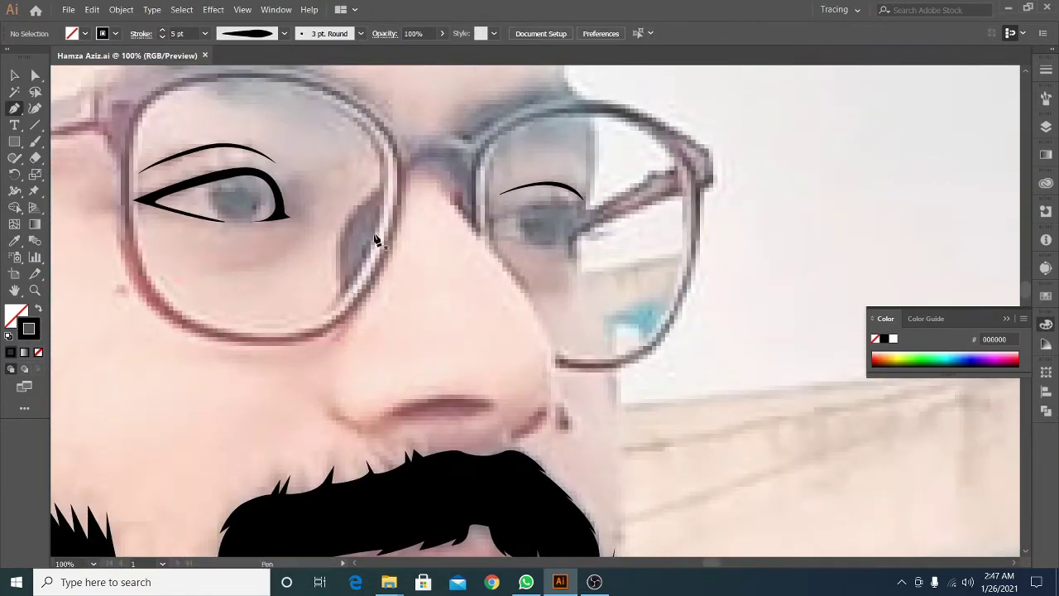
left_click(491, 219)
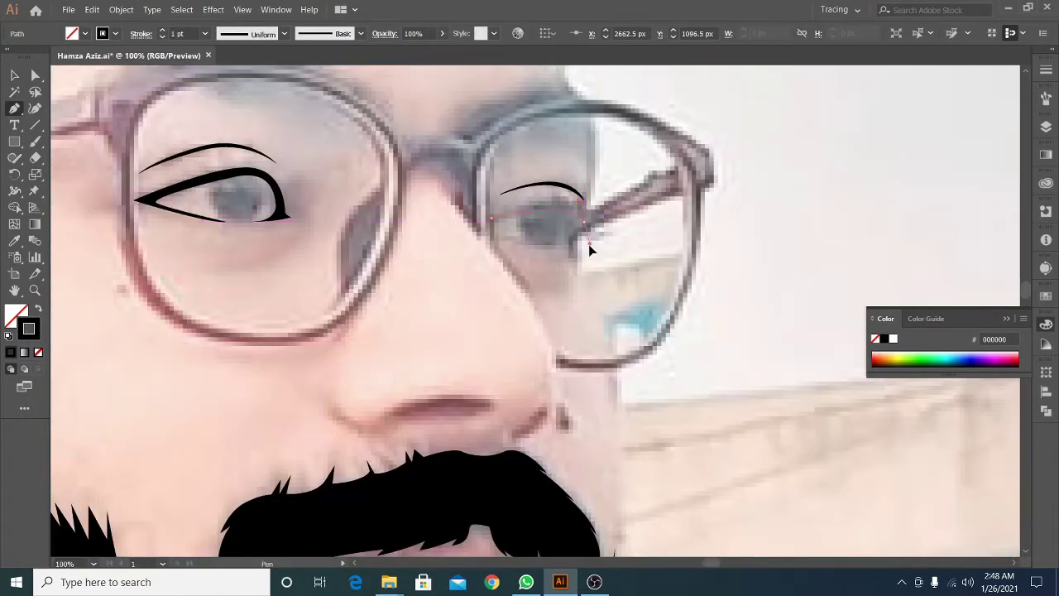
Curve the right eye's upper lid out toward its outer corner
left_click_drag(583, 223, 583, 230)
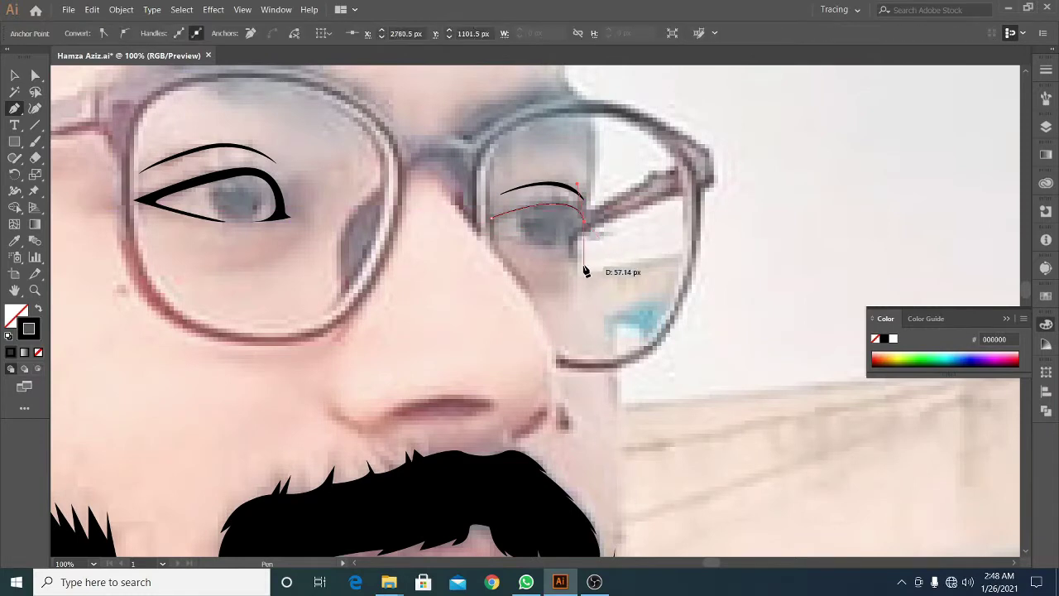
scroll(620, 237, "up", 2)
scroll(555, 245, "up", 2)
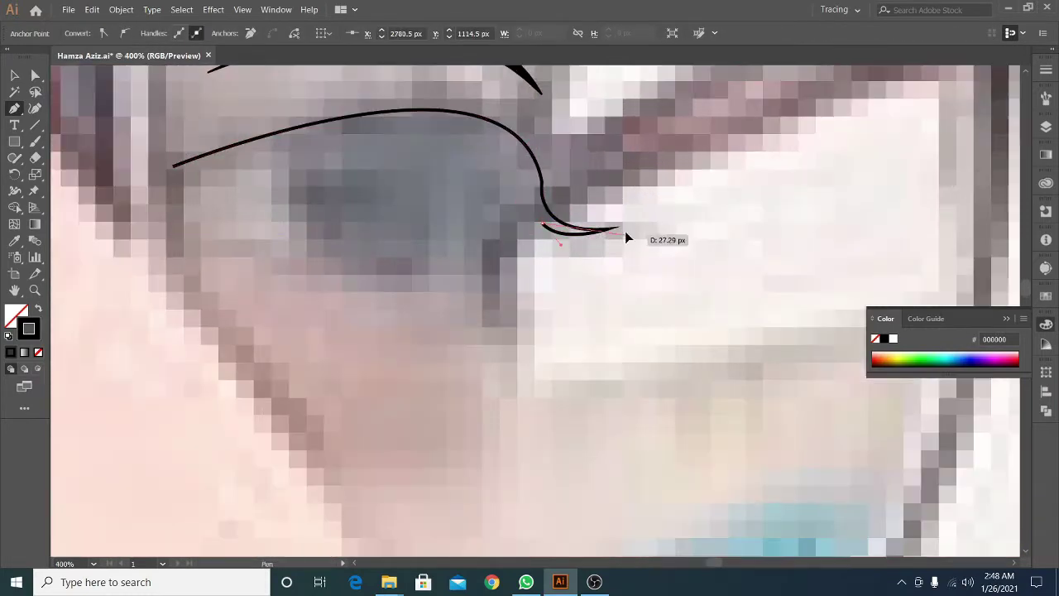
scroll(546, 232, "down", 2)
scroll(513, 240, "up", 1)
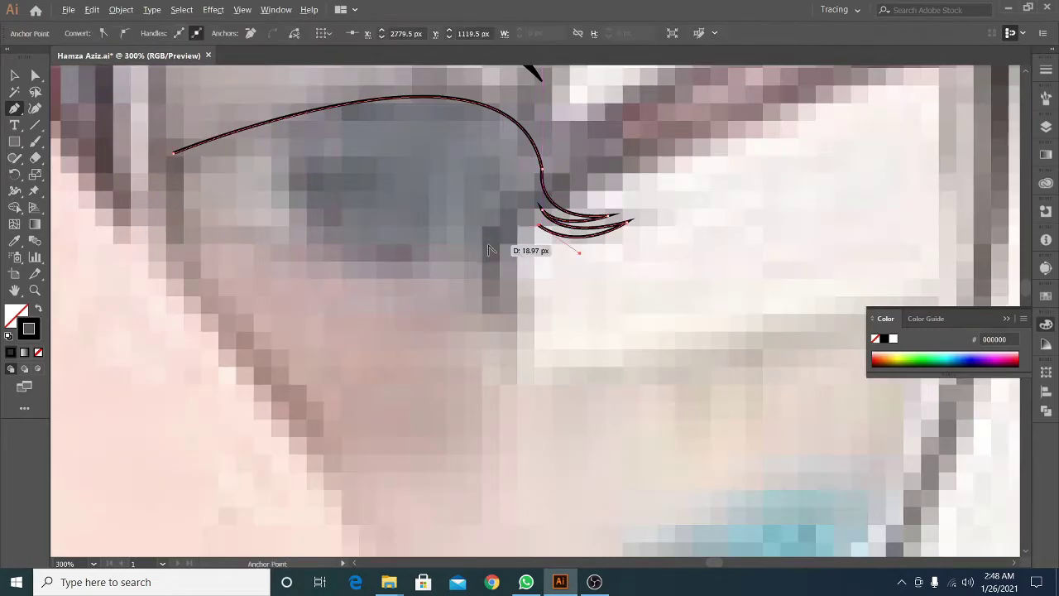
scroll(529, 223, "down", 2)
scroll(538, 199, "up", 2)
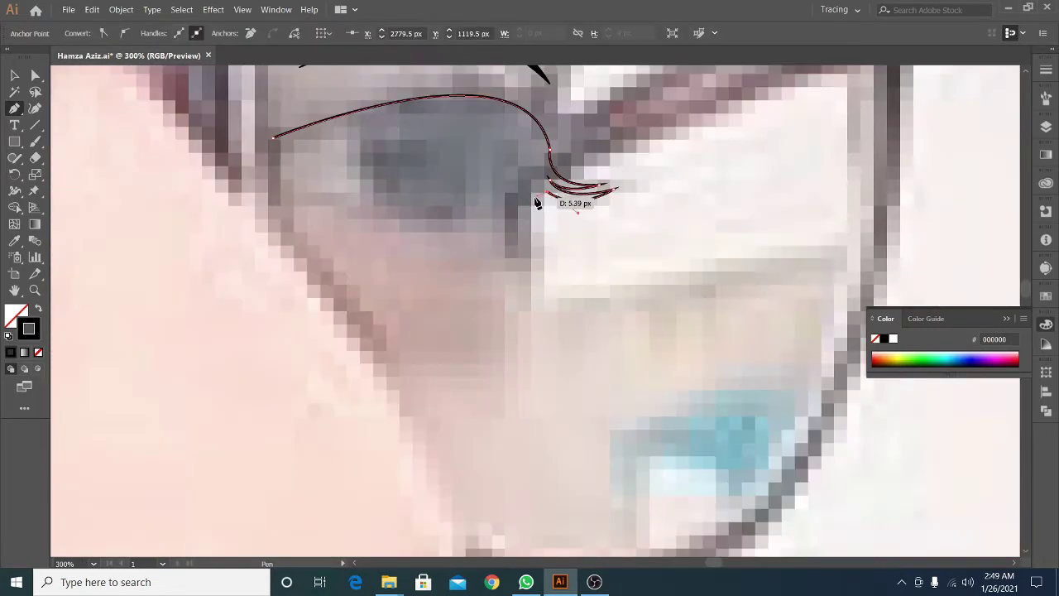
scroll(535, 201, "down", 2)
scroll(525, 225, "up", 1)
Trace the lower lid to the lash corner, close the eye outline, and fill it black
left_click_drag(479, 227, 389, 215)
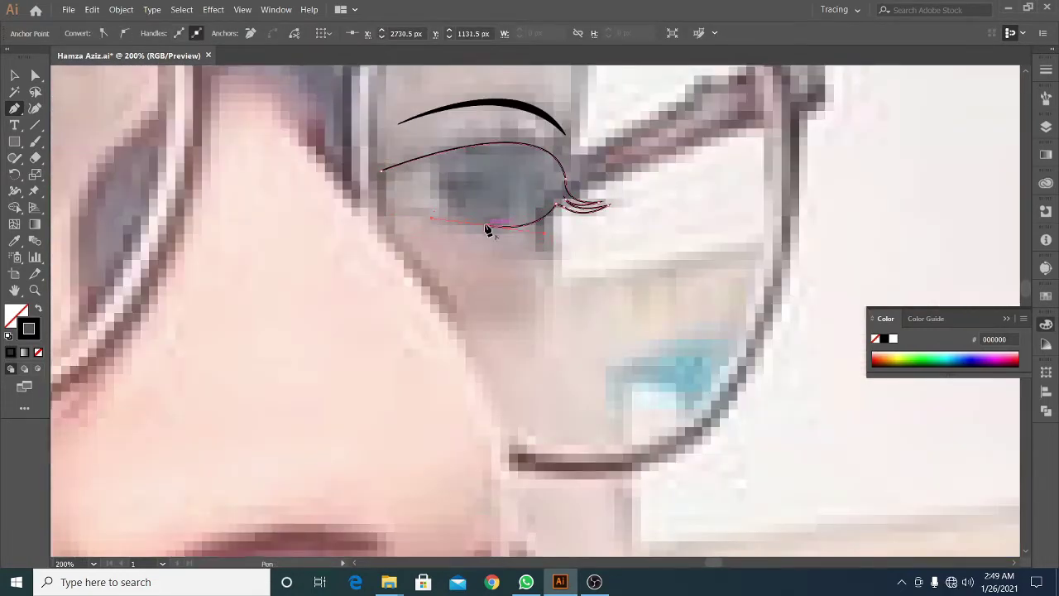
left_click(555, 198)
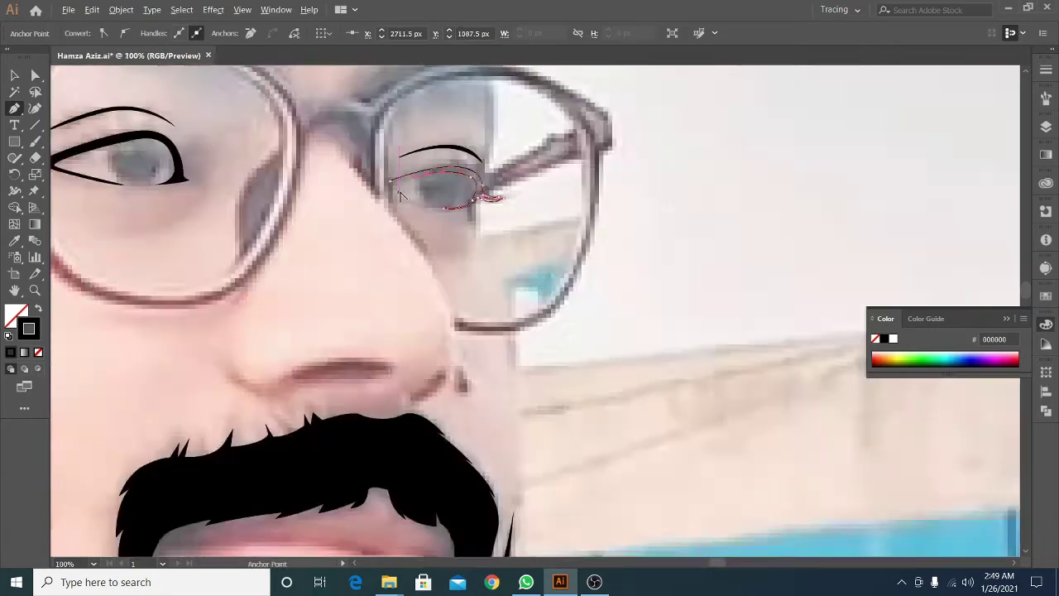
scroll(438, 175, "down", 2)
scroll(438, 175, "up", 2)
left_click_drag(381, 171, 378, 183)
key("shift+x")
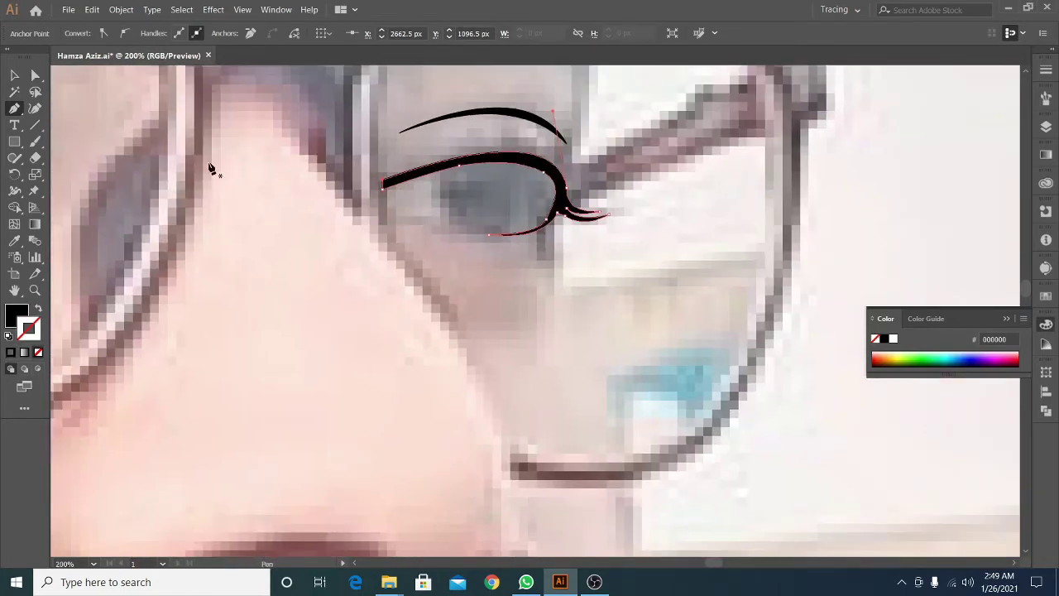
Start the thin lower-lid wedge shape below the right eye
scroll(378, 212, "up", 1)
mouse_move(441, 215)
left_mouse_down()
mouse_move(506, 221)
mouse_move(406, 208)
left_mouse_up()
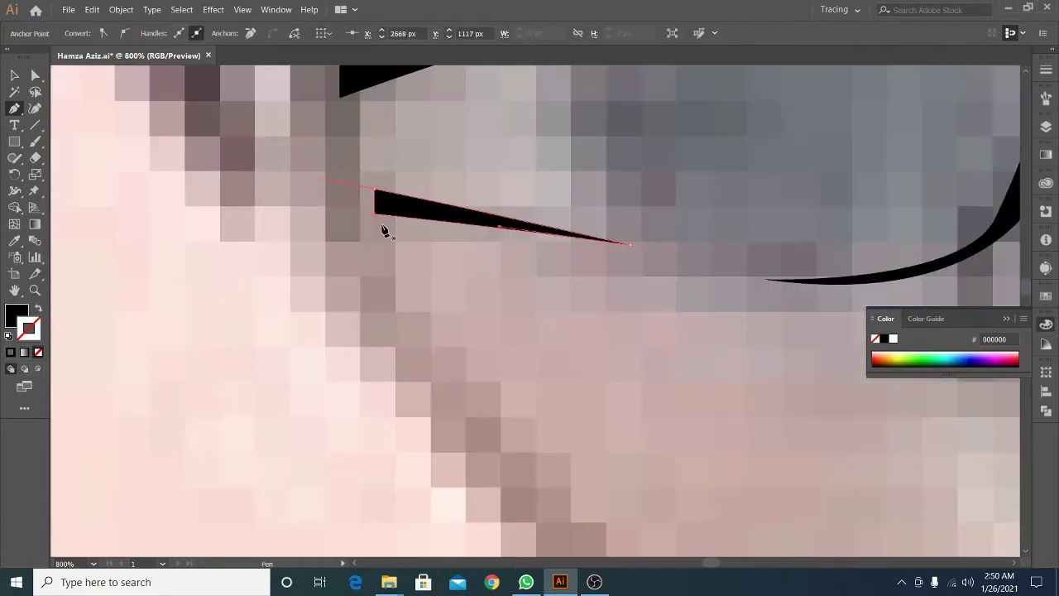
scroll(383, 229, "down", 4)
scroll(480, 331, "down", 2)
Brush a short hair stroke at the right end of the eyebrow with the Paintbrush
key("b")
scroll(370, 308, "down", 2)
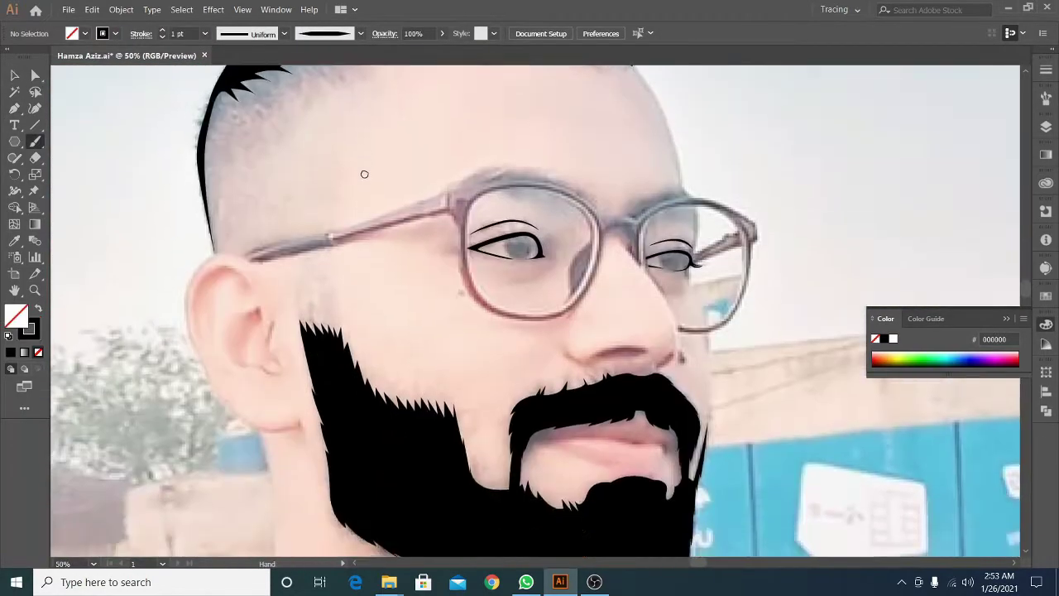
scroll(364, 173, "up", 2)
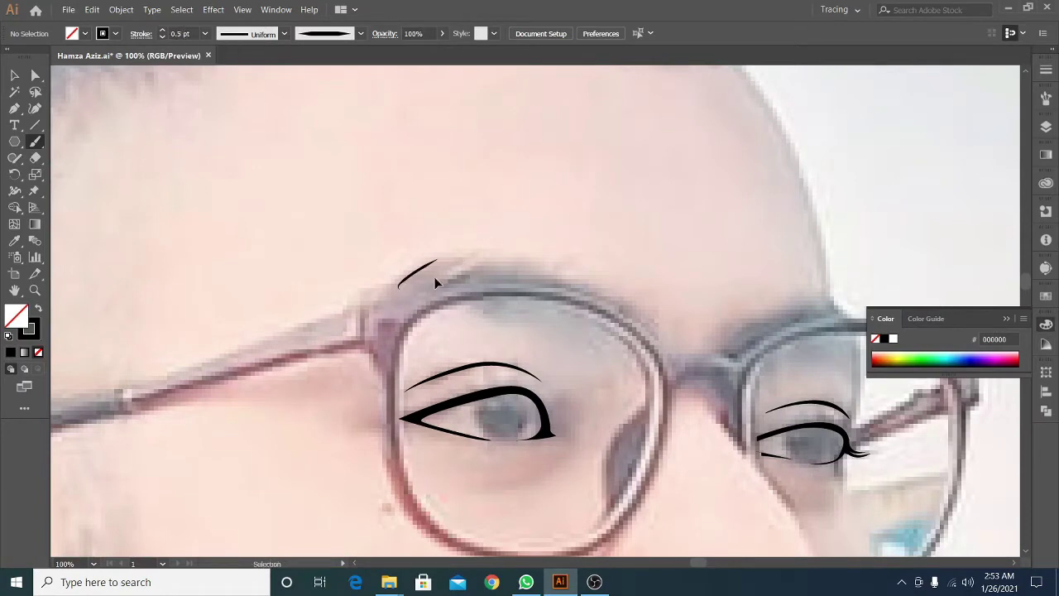
scroll(436, 283, "up", 1)
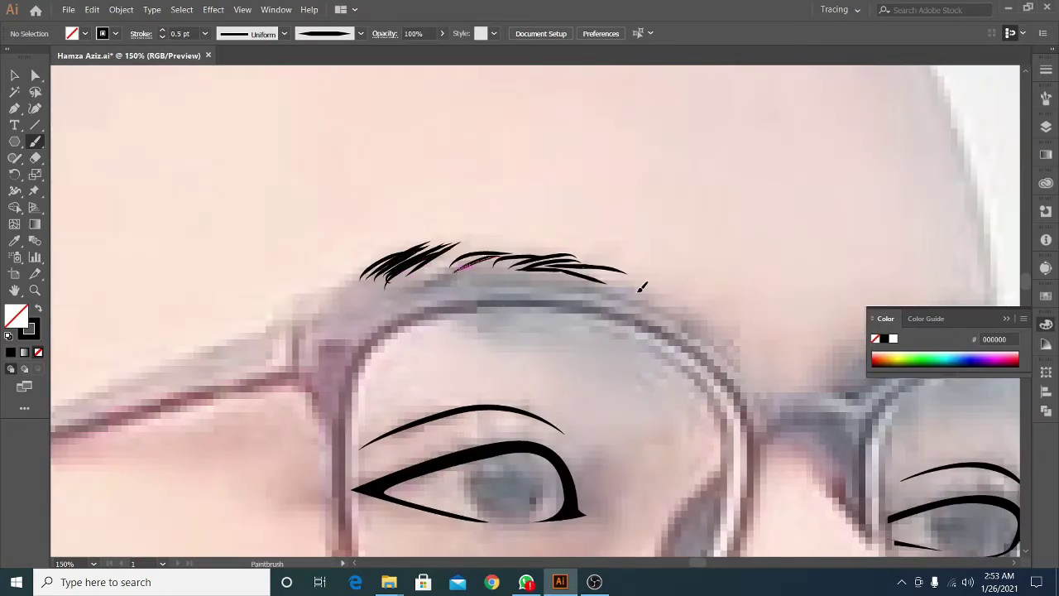
scroll(537, 258, "down", 2)
scroll(579, 272, "up", 2)
left_click_drag(582, 264, 602, 284)
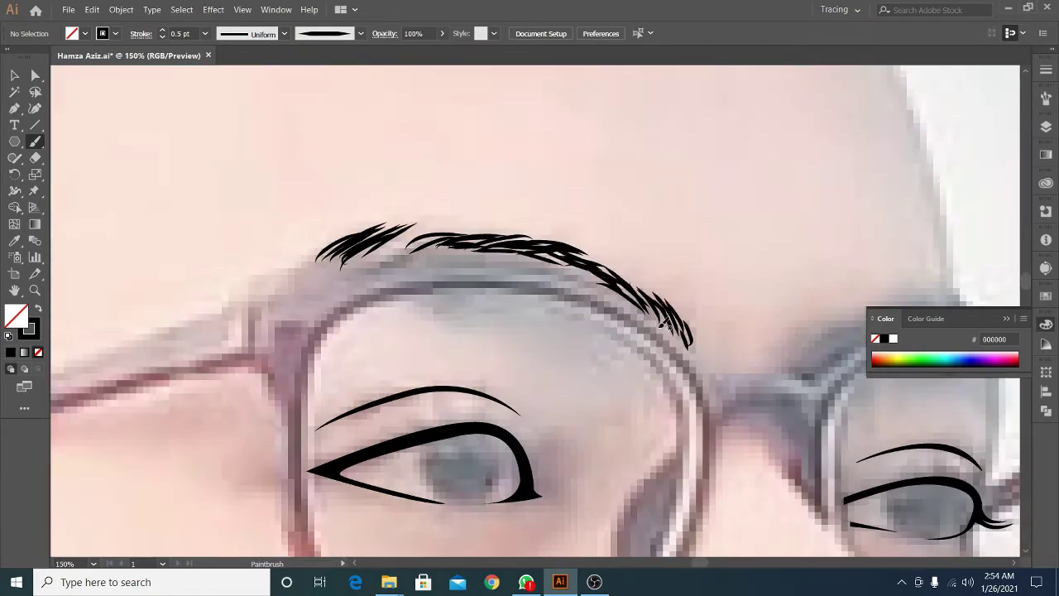
Move the view along the hairline, bringing more of it into view
scroll(662, 324, "down", 2)
scroll(539, 341, "up", 2)
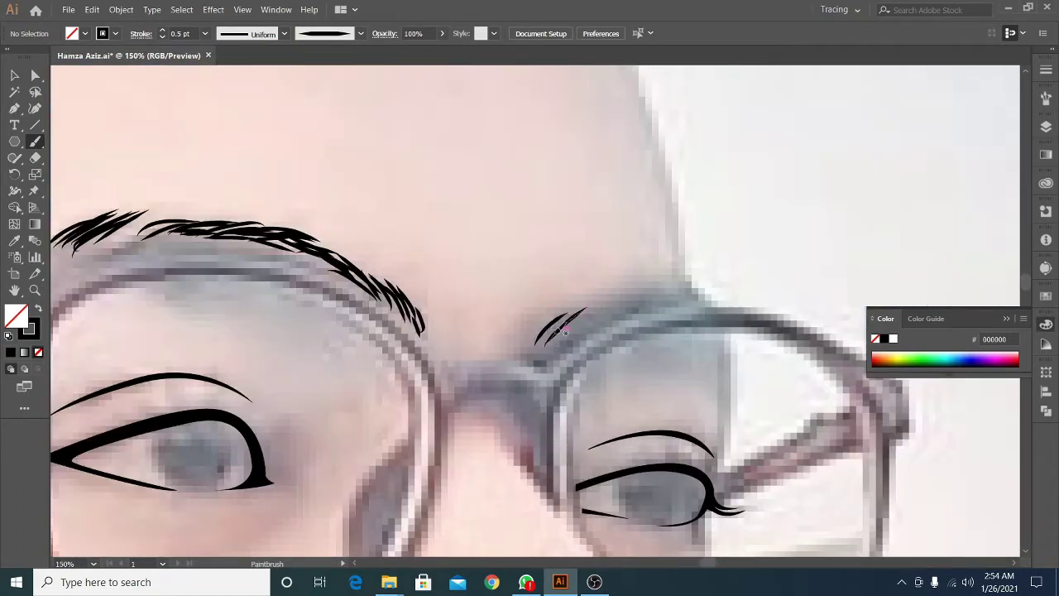
scroll(694, 290, "down", 2)
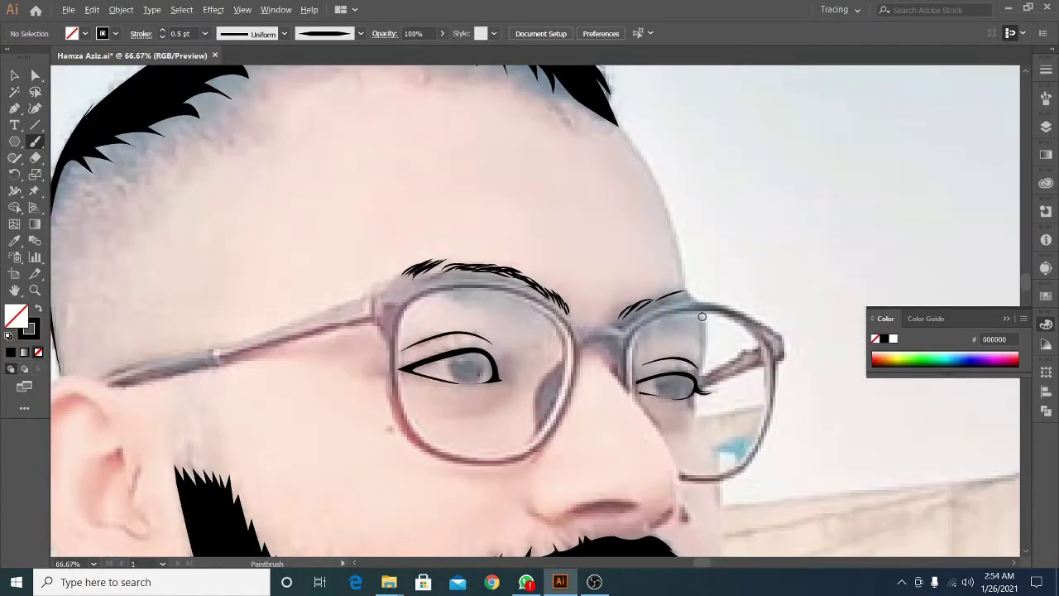
scroll(428, 306, "up", 1)
scroll(702, 168, "right", 3)
scroll(701, 168, "up", 1)
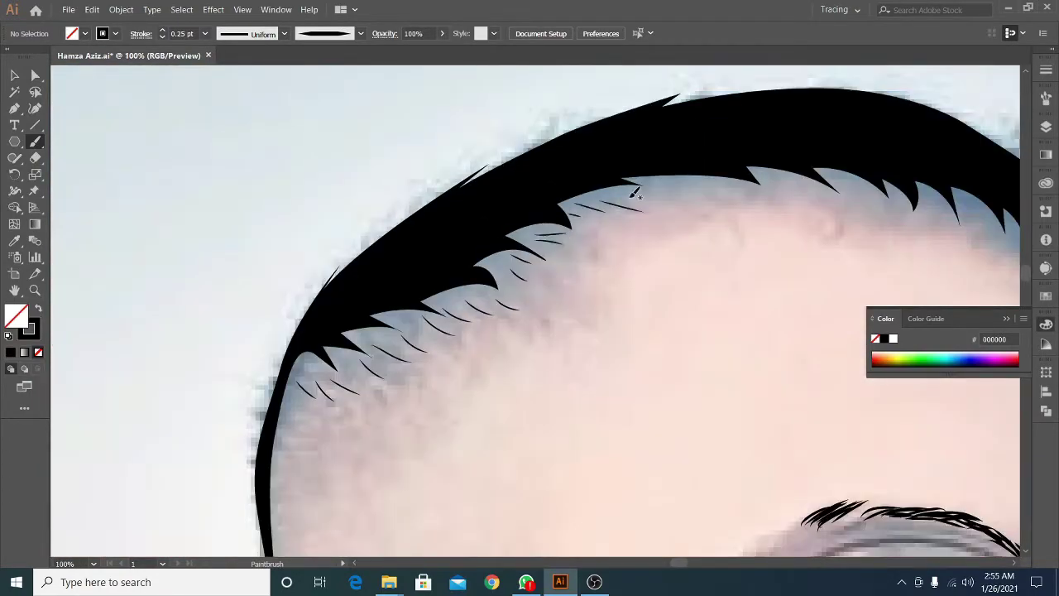
scroll(601, 212, "right", 5)
scroll(819, 280, "down", 2)
scroll(673, 220, "right", 4)
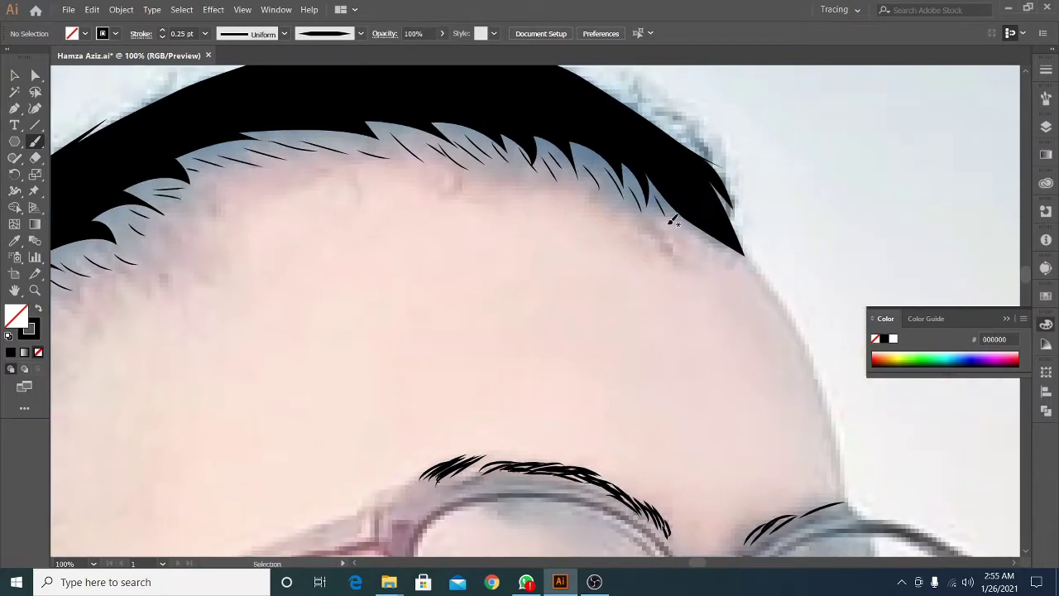
scroll(597, 182, "up", 1)
scroll(597, 182, "left", 2)
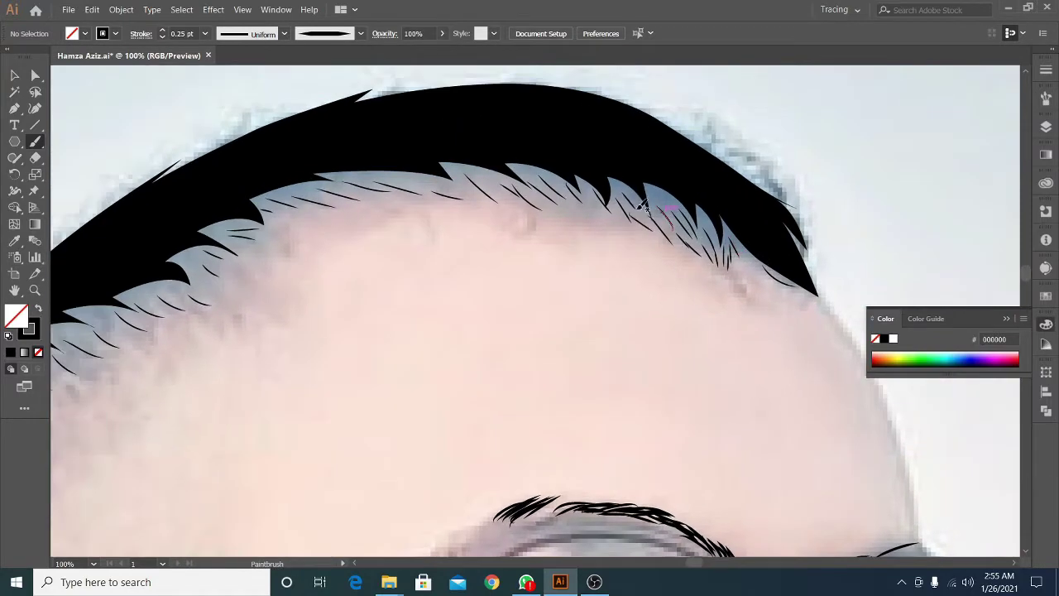
left_click_drag(592, 217, 676, 239)
left_click_drag(763, 208, 814, 222)
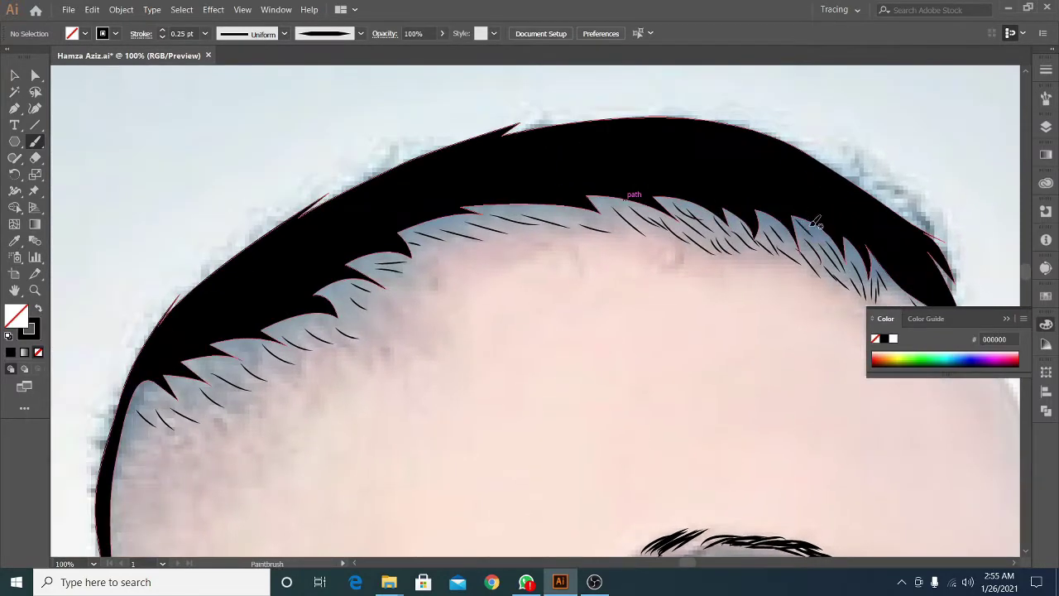
scroll(491, 216, "left", 2)
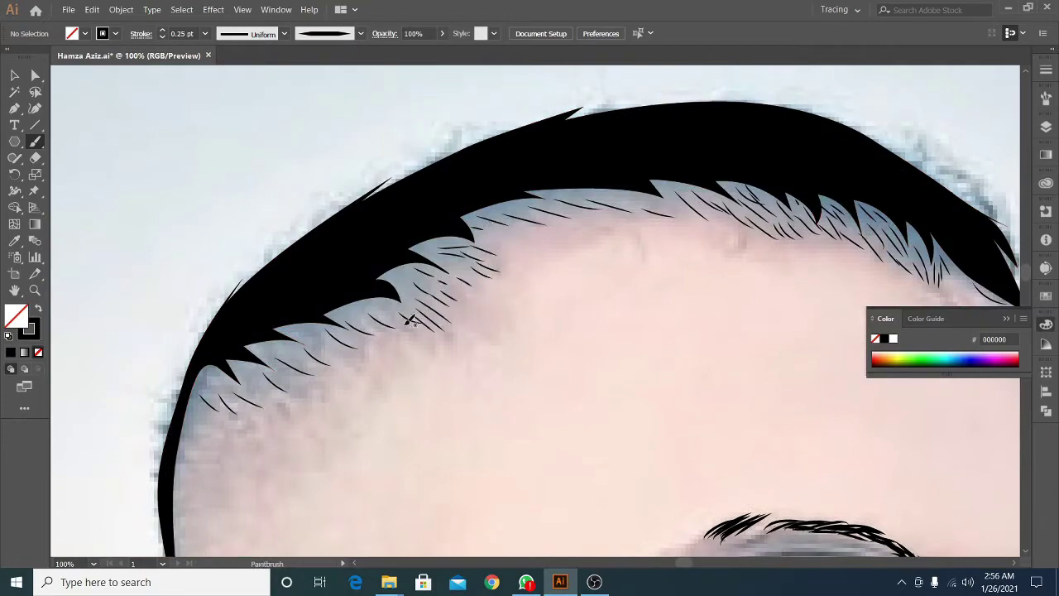
scroll(411, 321, "down", 5)
scroll(372, 303, "up", 4)
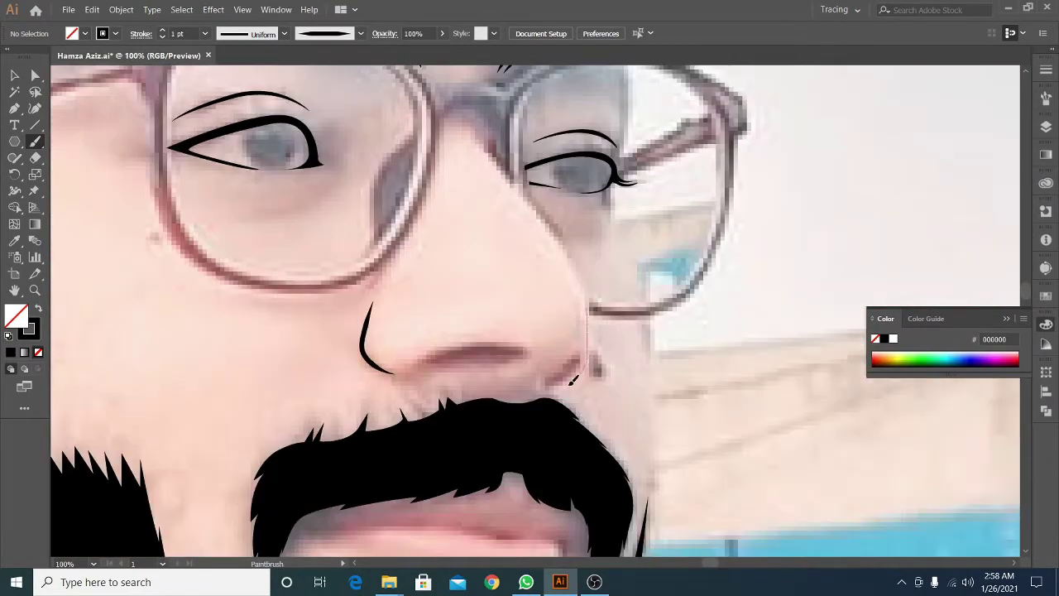
Brush a black curve along the nose's right side and a small nostril curve
left_click_drag(589, 310, 554, 391)
scroll(571, 380, "up", 2)
scroll(579, 389, "up", 2)
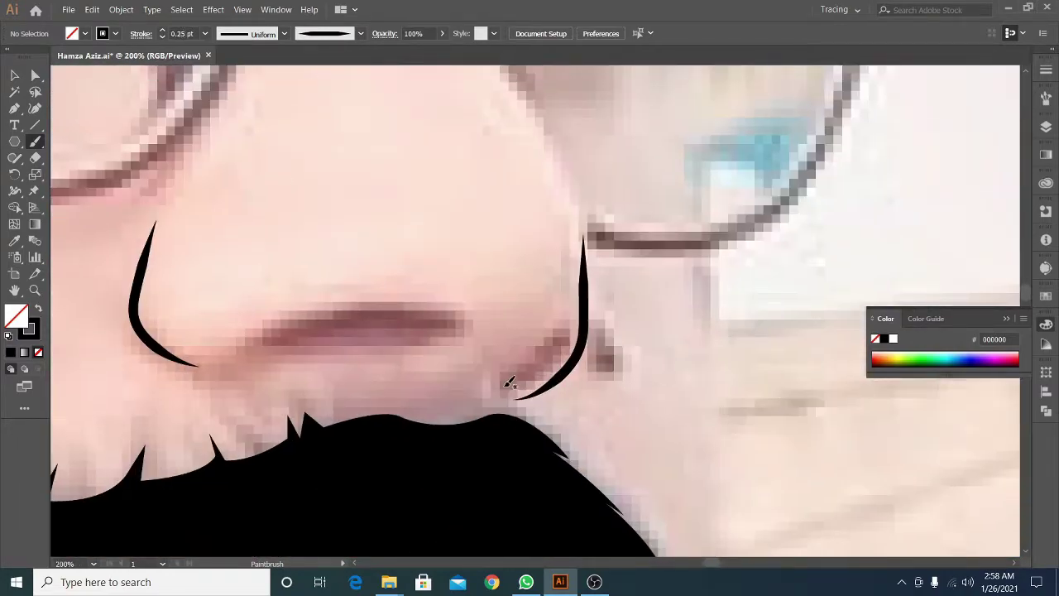
left_click_drag(525, 382, 563, 341)
scroll(529, 364, "down", 3)
scroll(488, 339, "up", 2)
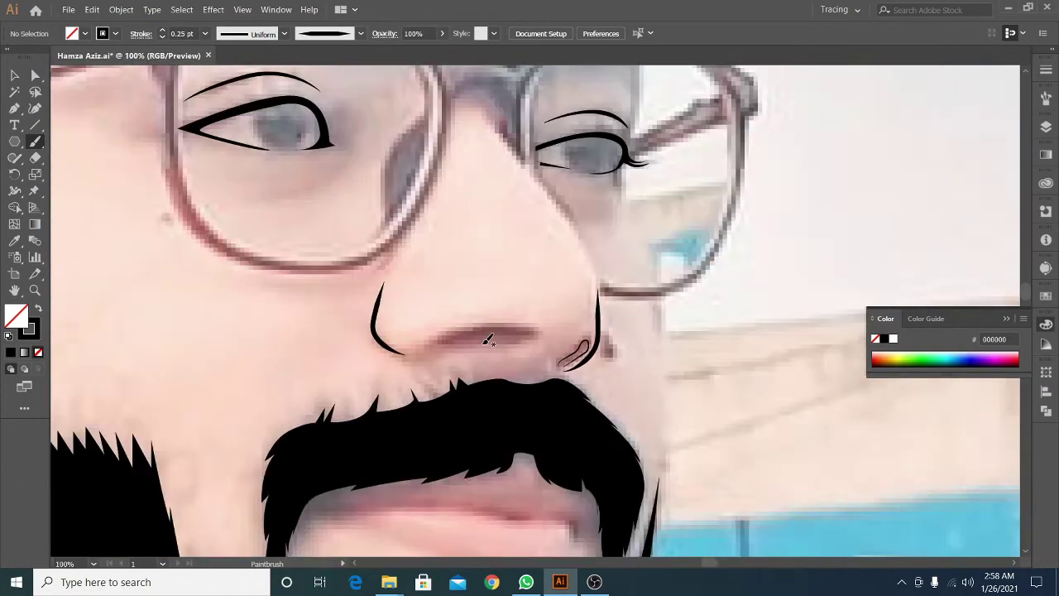
scroll(517, 350, "up", 2)
Make the nostril and the oval under the nose tip solid black fills
key("v")
left_click(450, 295)
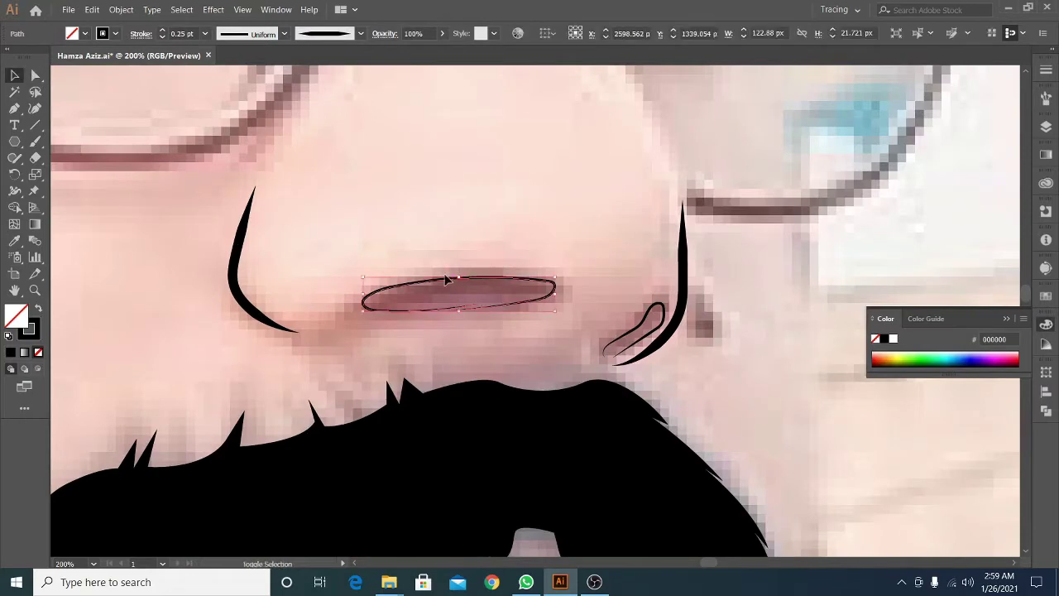
key("shift+x")
left_click(700, 396)
scroll(701, 396, "down", 3)
left_click_drag(568, 374, 631, 456)
Pen-trace the temple arm from the ear to the frame corner as a black stroke
key("p")
scroll(281, 291, "up", 2)
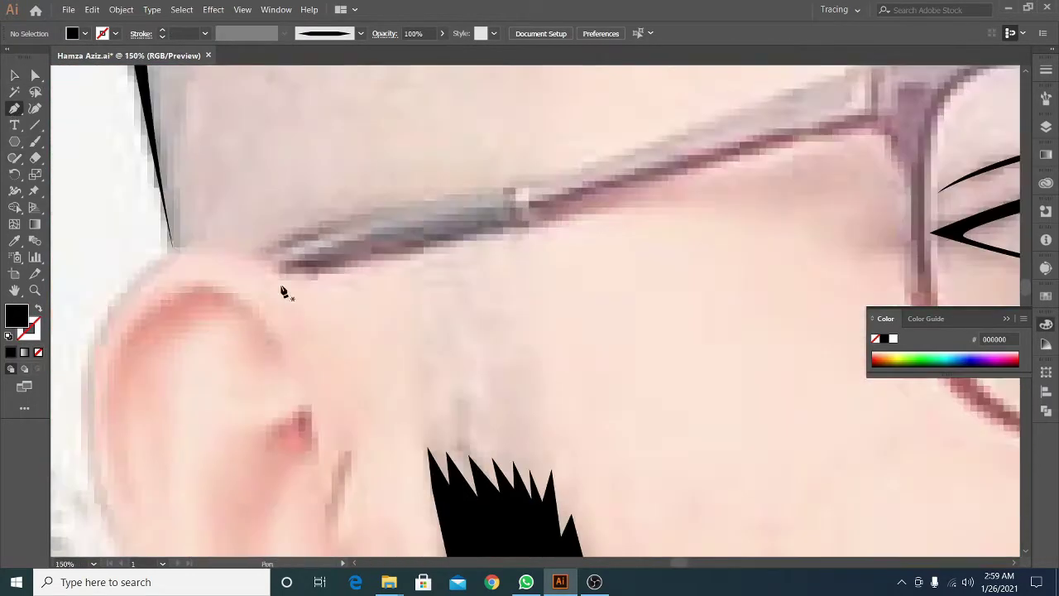
scroll(256, 257, "down", 3)
scroll(343, 273, "up", 2)
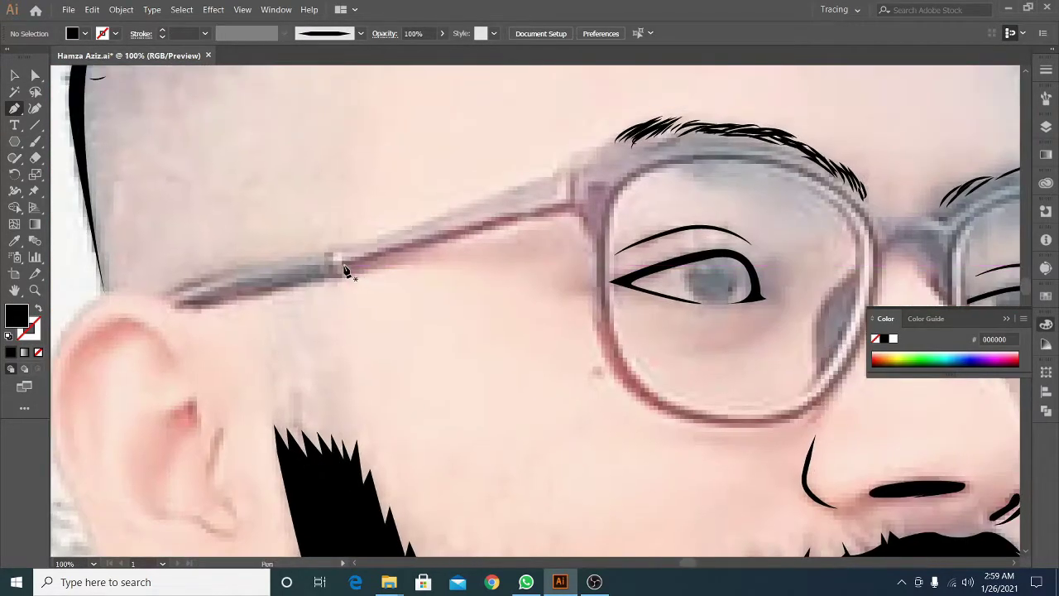
left_click(341, 266)
left_click(583, 211)
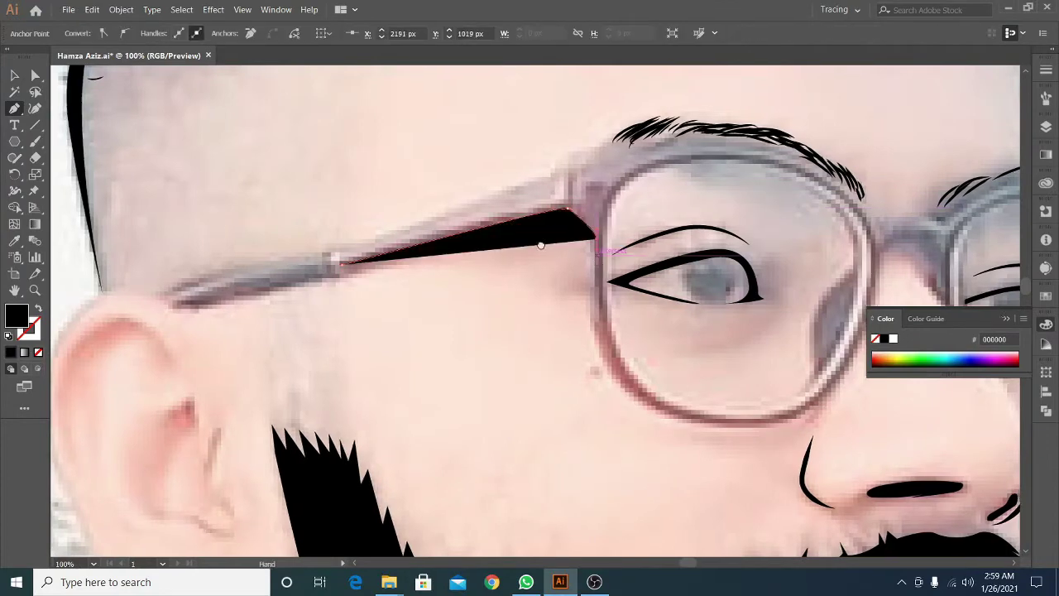
left_click_drag(589, 213, 440, 163)
left_click(444, 194)
key("shift+x")
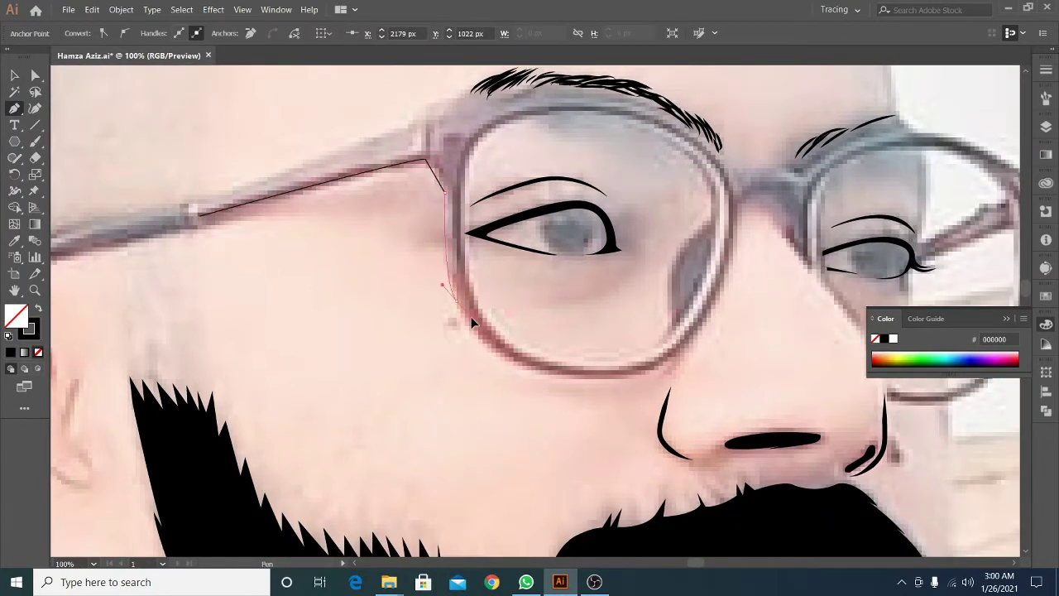
Continue the outline with curved points around the outer and lower lens rim
left_click_drag(470, 331, 435, 348)
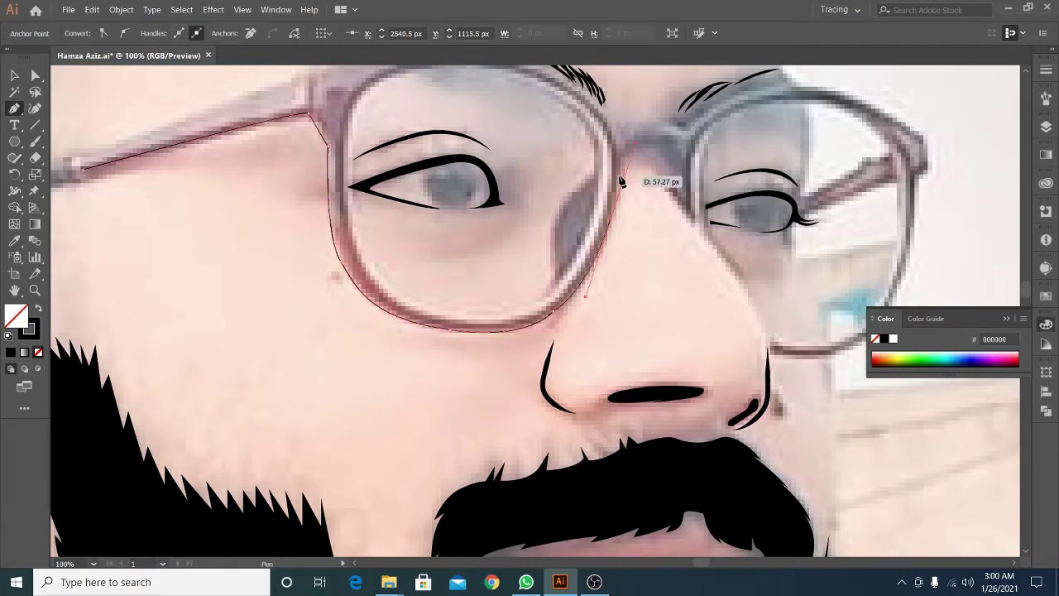
left_click_drag(622, 181, 445, 234)
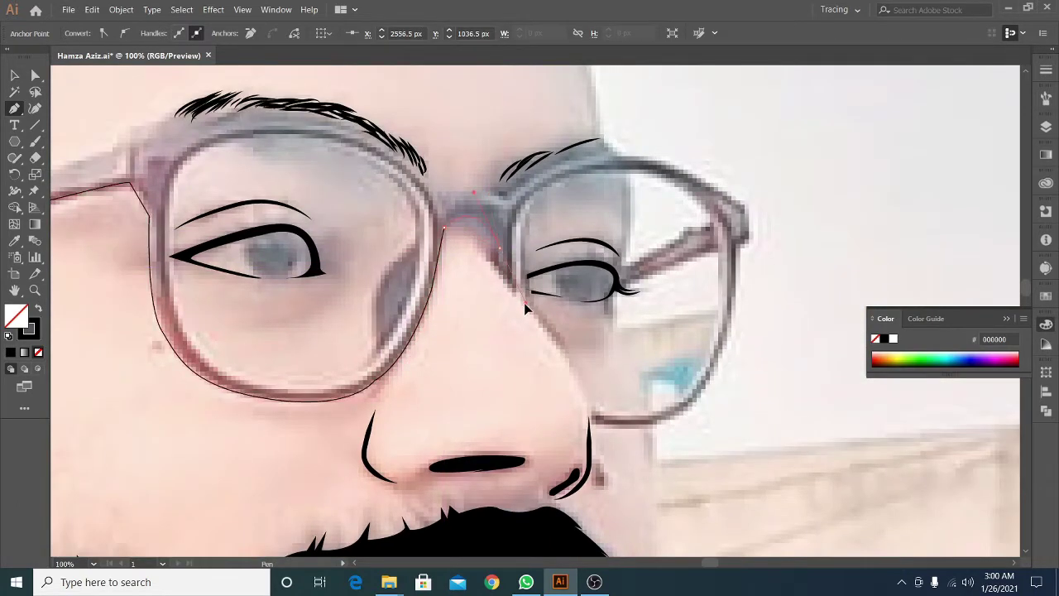
scroll(523, 309, "down", 2)
scroll(524, 310, "right", 2)
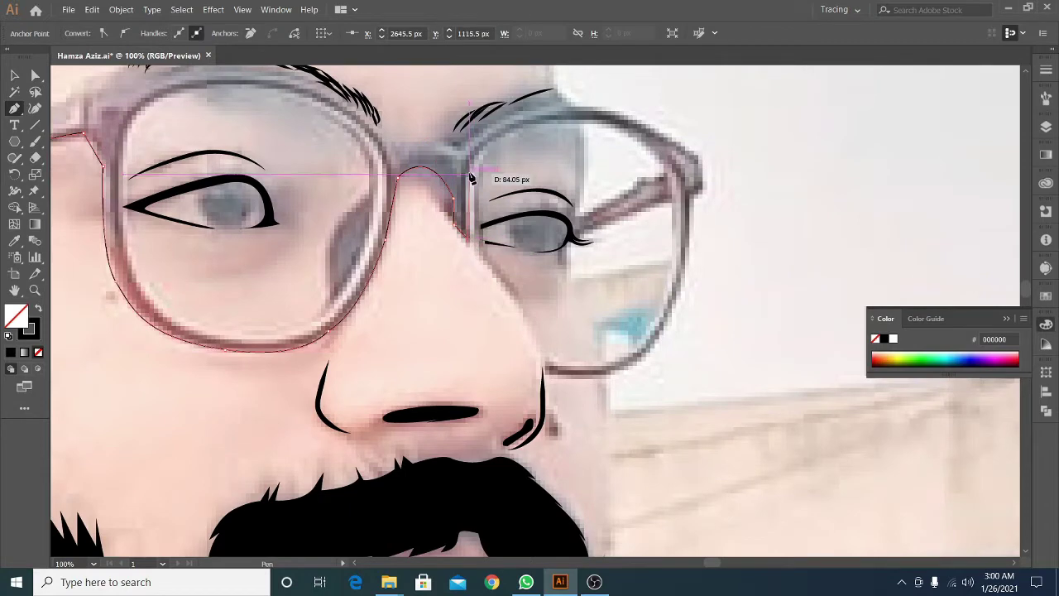
left_click_drag(694, 192, 716, 214)
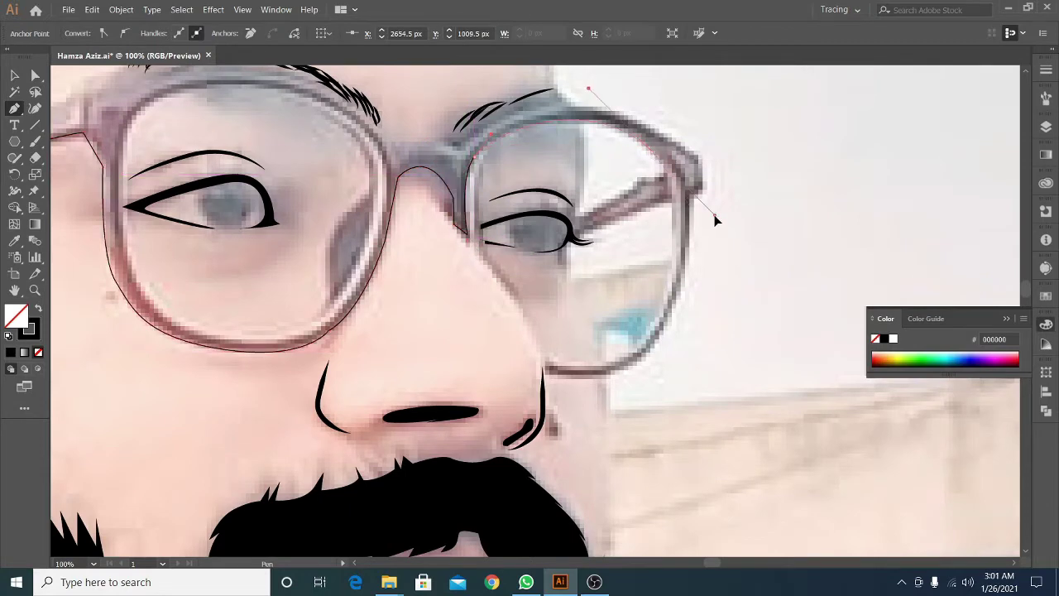
scroll(569, 102, "down", 2)
scroll(569, 103, "right", 4)
left_click(569, 102)
left_click_drag(579, 249, 580, 258)
mouse_move(462, 310)
left_mouse_down()
mouse_move(372, 298)
mouse_move(373, 267)
left_mouse_up()
key("ctrl+plus")
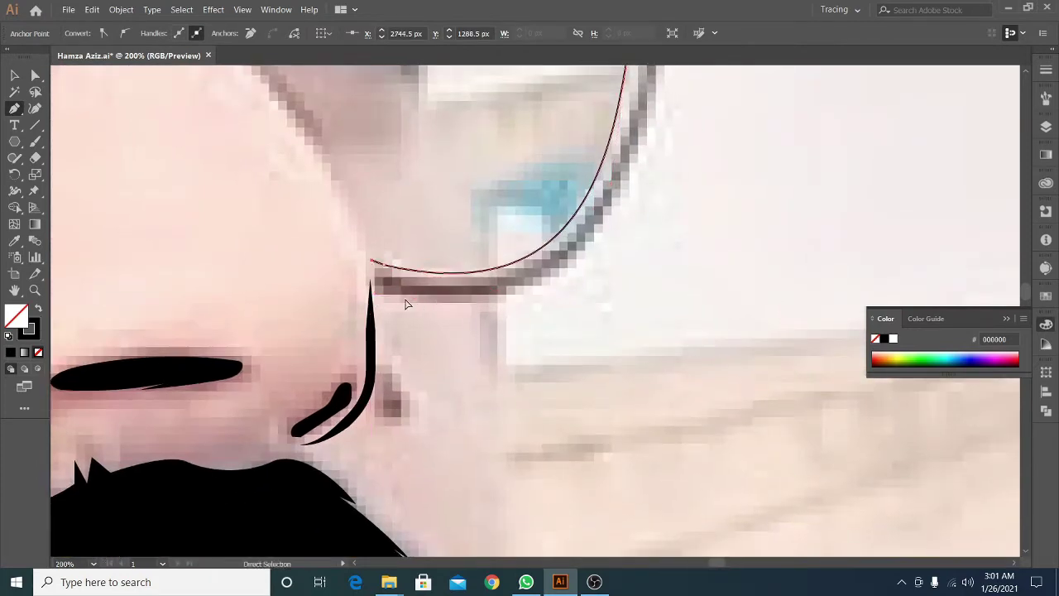
key("ctrl+minus")
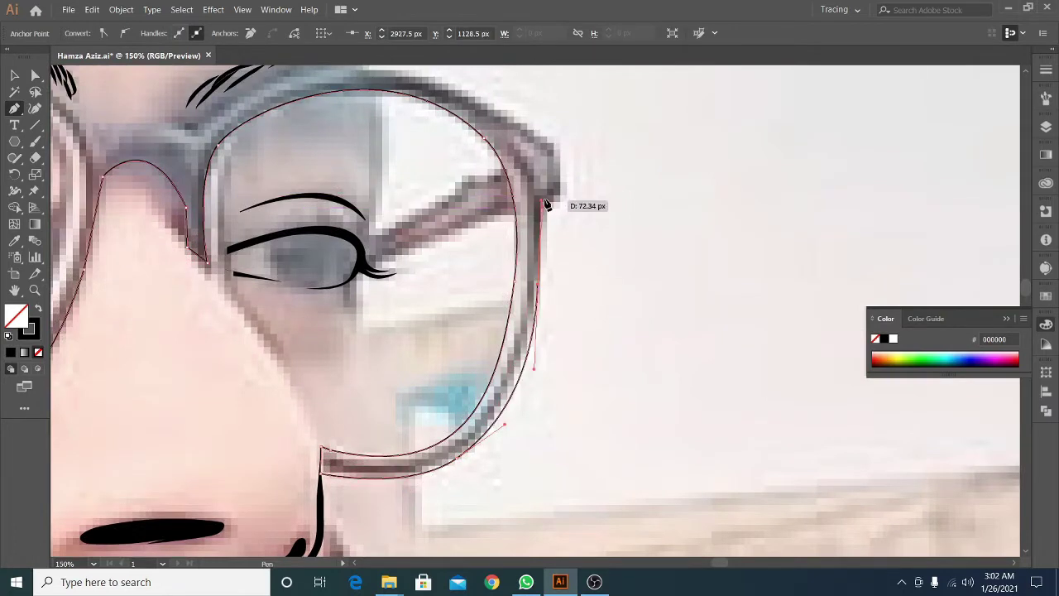
mouse_move(544, 215)
left_mouse_down()
mouse_move(528, 100)
mouse_move(544, 207)
left_mouse_up()
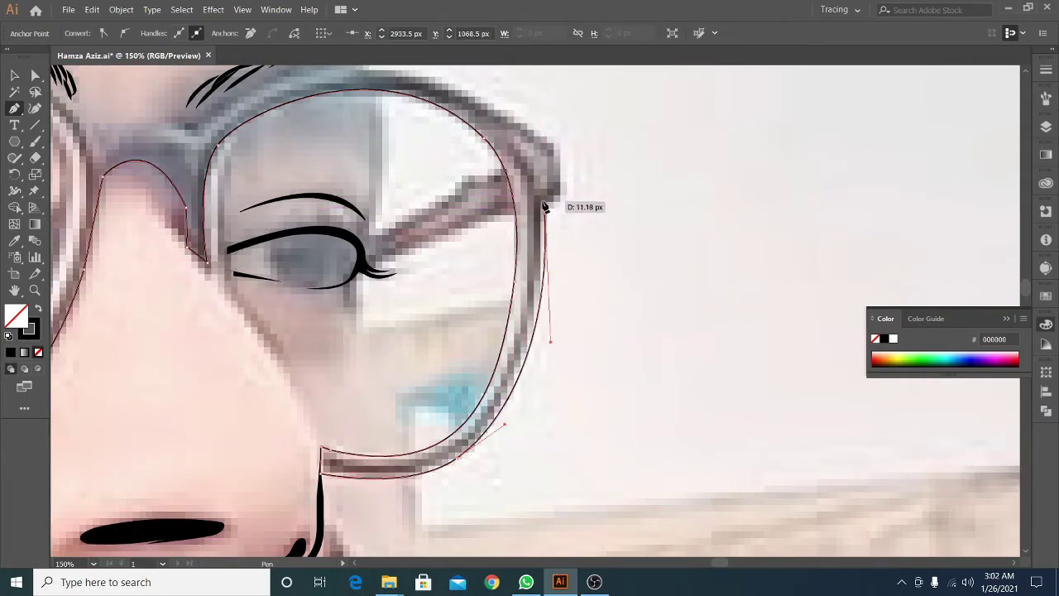
key("ctrl+minus")
Trace the outline across the nose bridge, the left lens top and out along the temple arm
left_click_drag(497, 171, 411, 174)
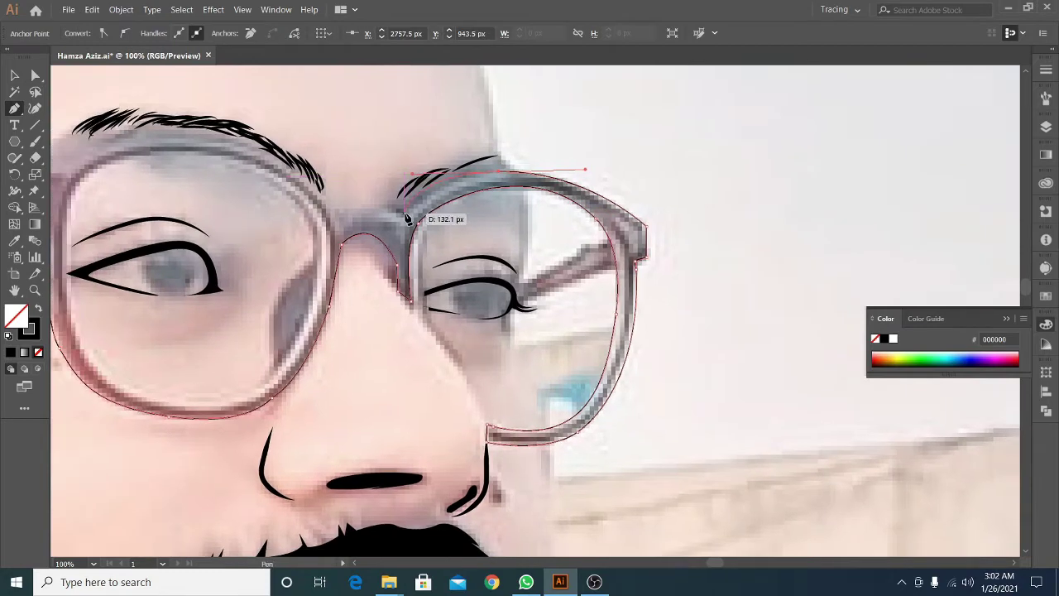
left_click(408, 212)
key("ctrl+plus")
left_click_drag(396, 228, 353, 254)
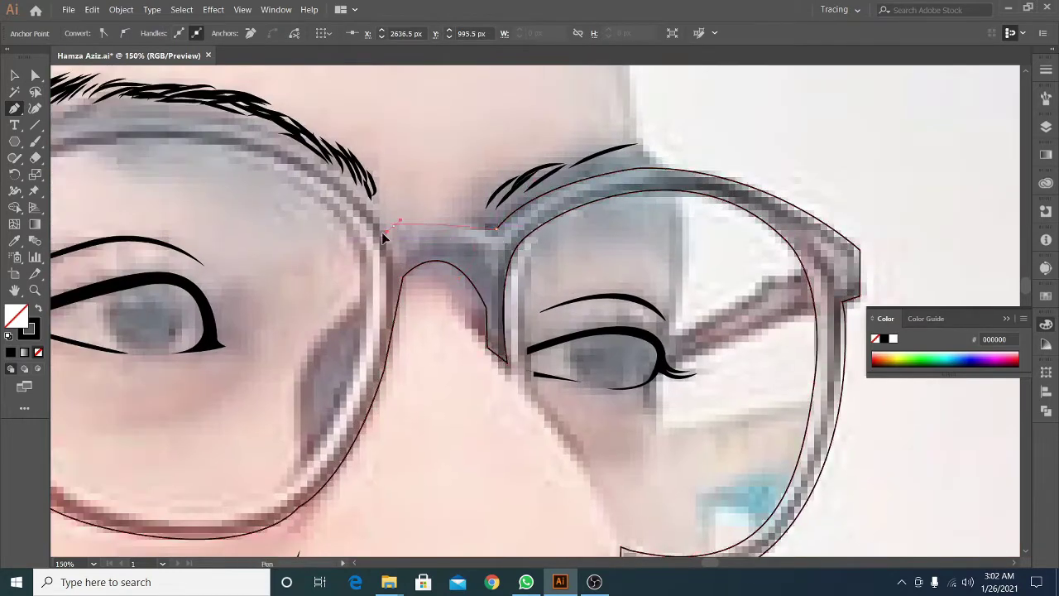
key("ctrl+minus")
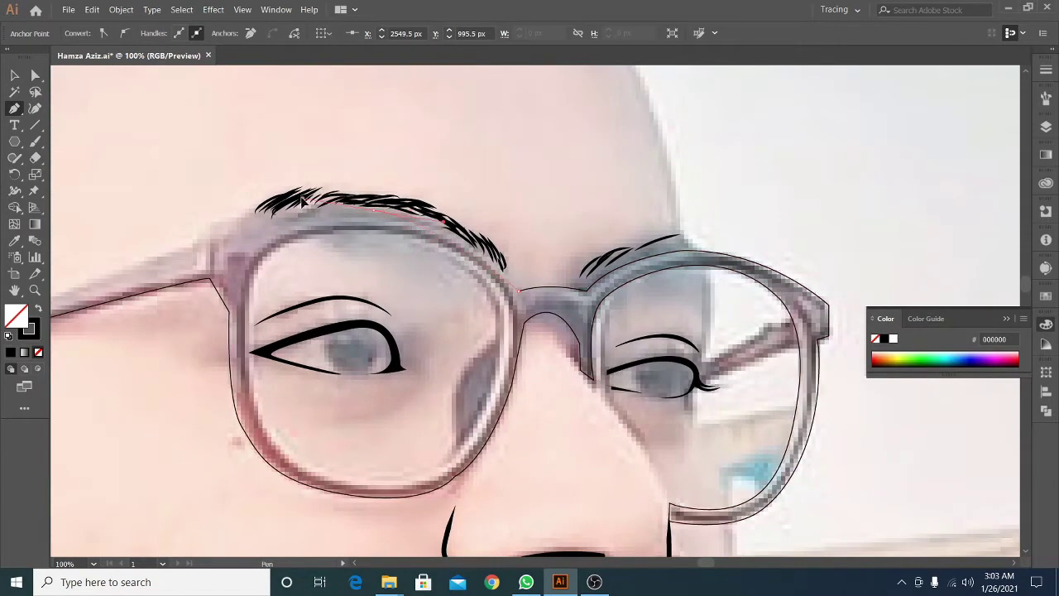
left_click_drag(372, 209, 281, 196)
key("ctrl+plus")
key("ctrl+plus")
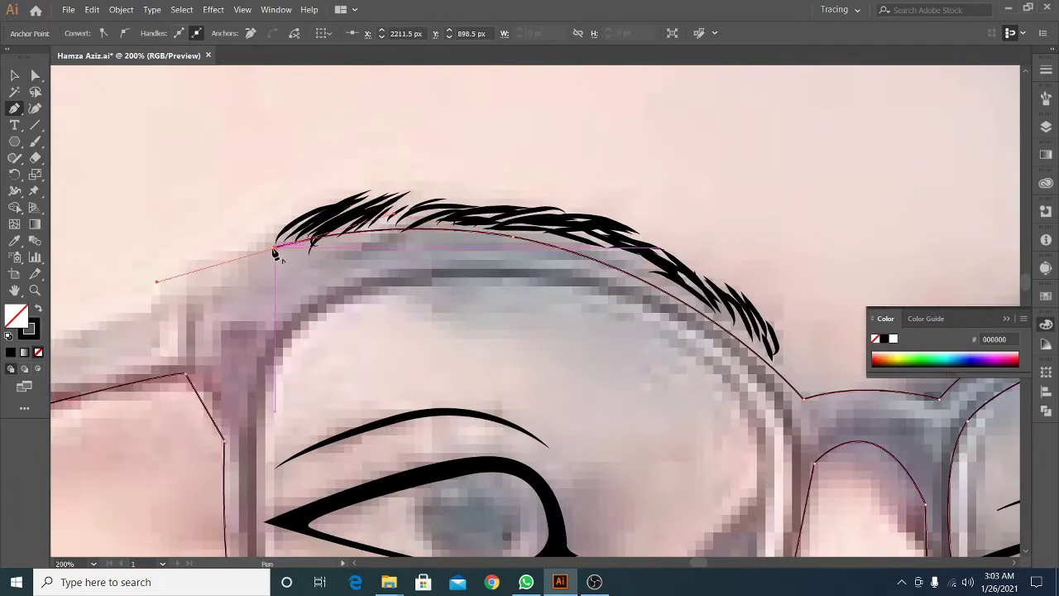
key("ctrl+minus")
key("ctrl+minus")
left_click_drag(277, 251, 529, 285)
key("ctrl+plus")
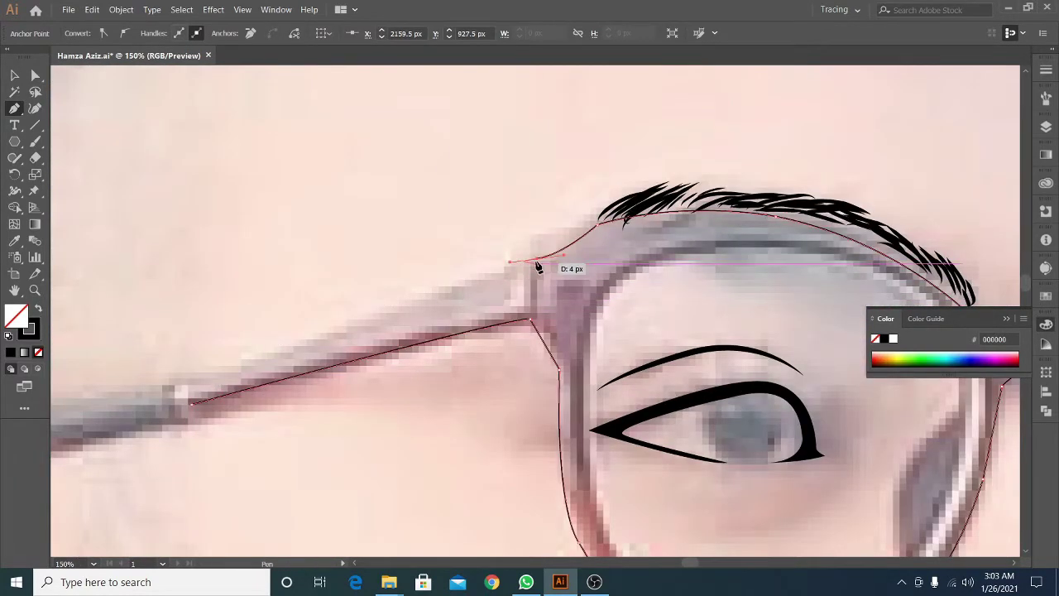
scroll(538, 266, "down", 3)
left_click_drag(298, 326, 511, 281)
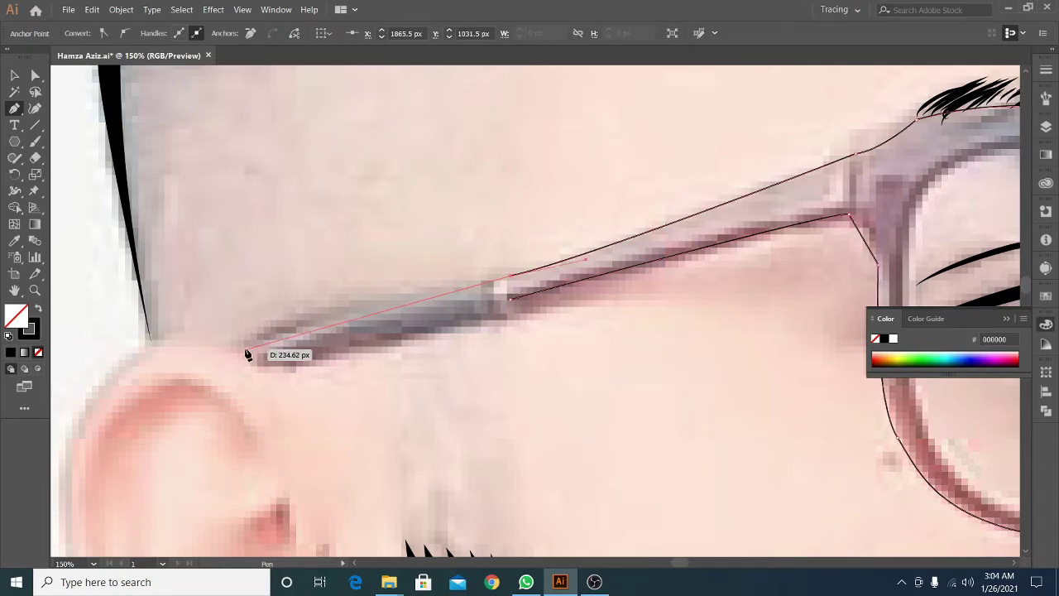
left_click_drag(248, 356, 289, 346)
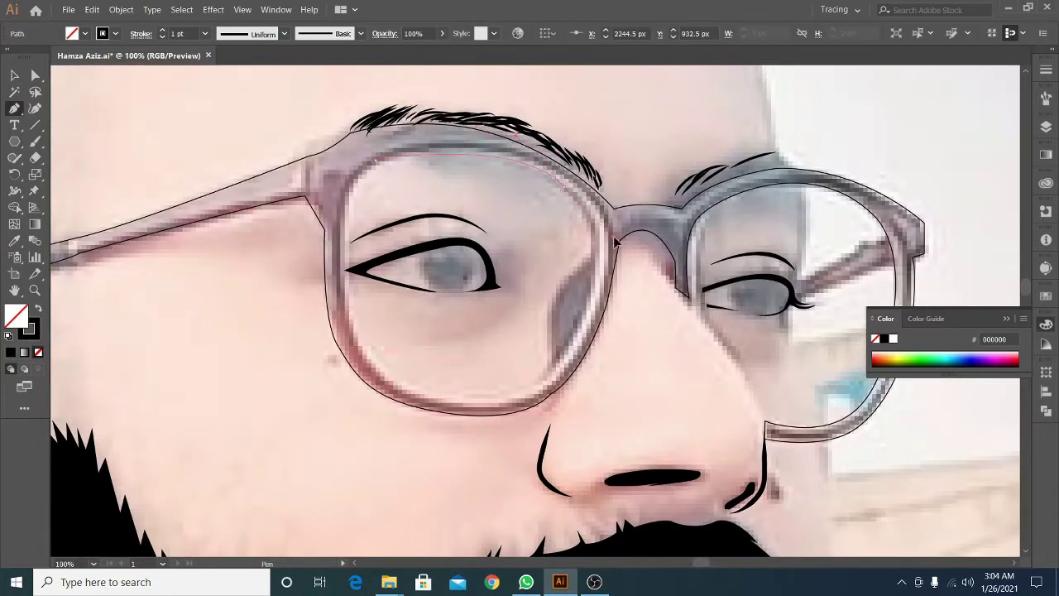
Outline the left lens's inner edge, then merge all glasses outlines with Shape Builder
left_click(566, 185)
left_click_drag(553, 389, 489, 403)
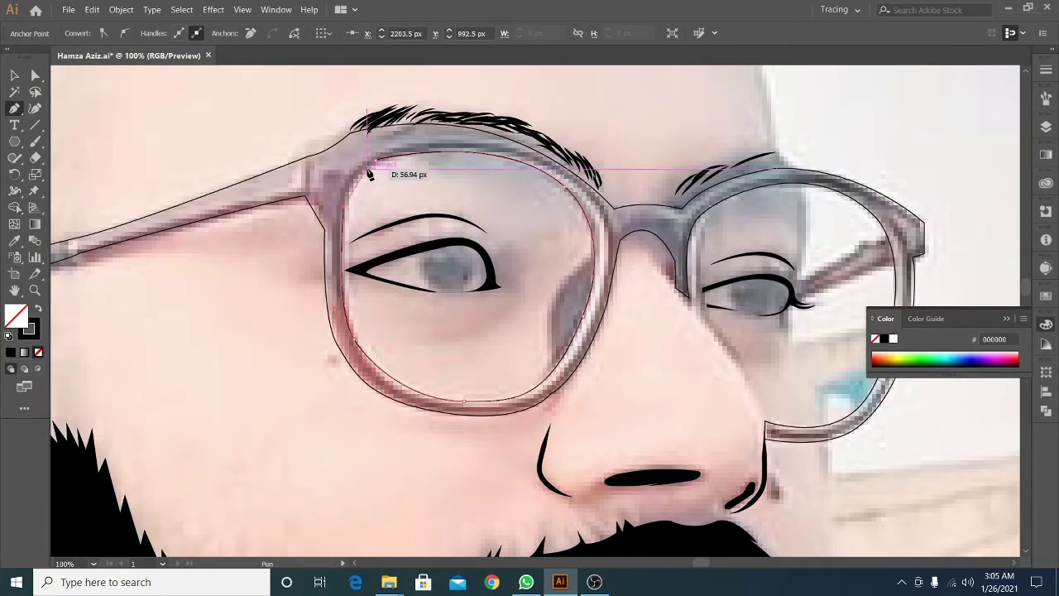
left_click(404, 154)
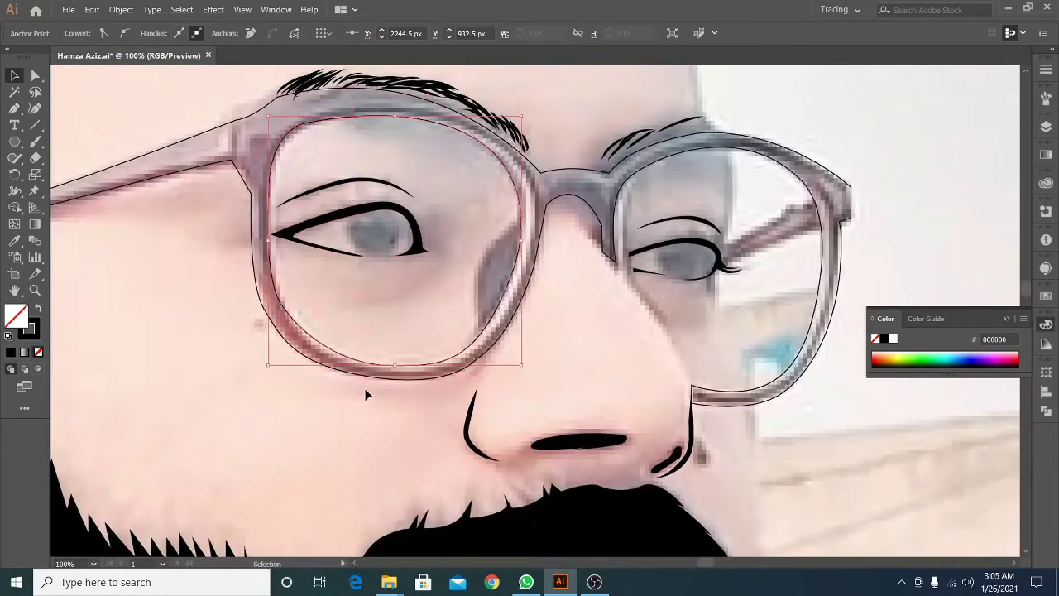
left_click_drag(252, 91, 852, 450)
key("shift+m")
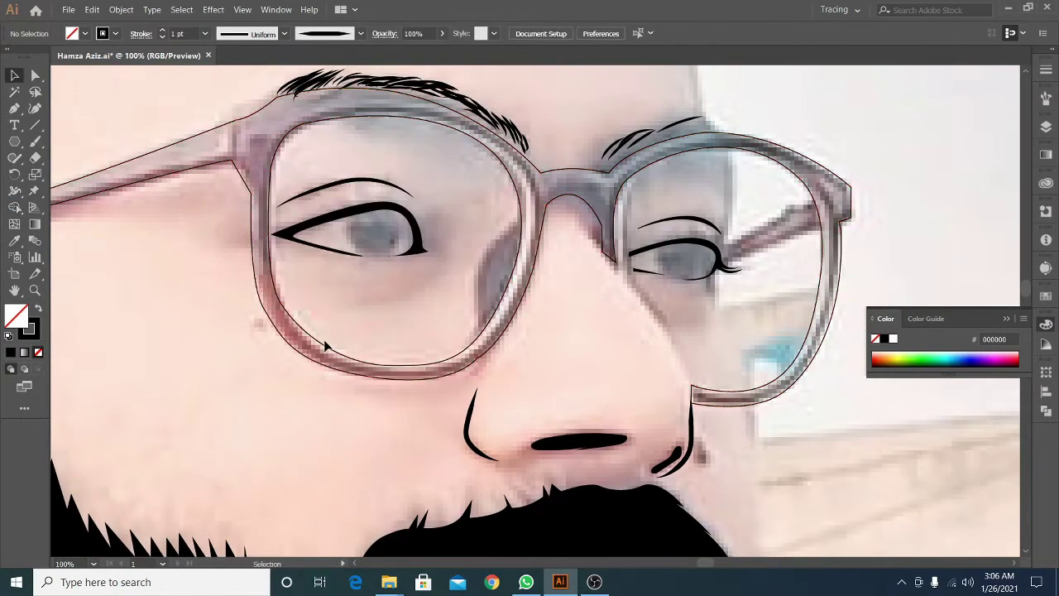
left_click(326, 345)
Give the merged glasses a solid black fill and deselect them
key("shift+x")
key("ctrl+shift+a")
scroll(381, 319, "down", 3)
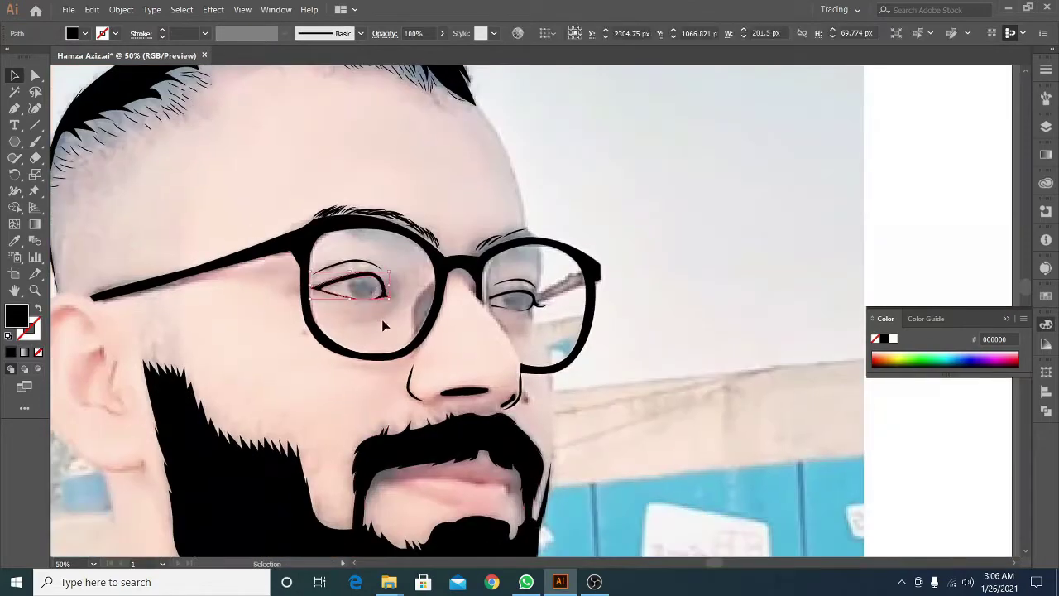
scroll(381, 319, "up", 3)
Pen-draw a dark shadow shape inside the left lens beside the nose
key("p")
left_click(406, 275)
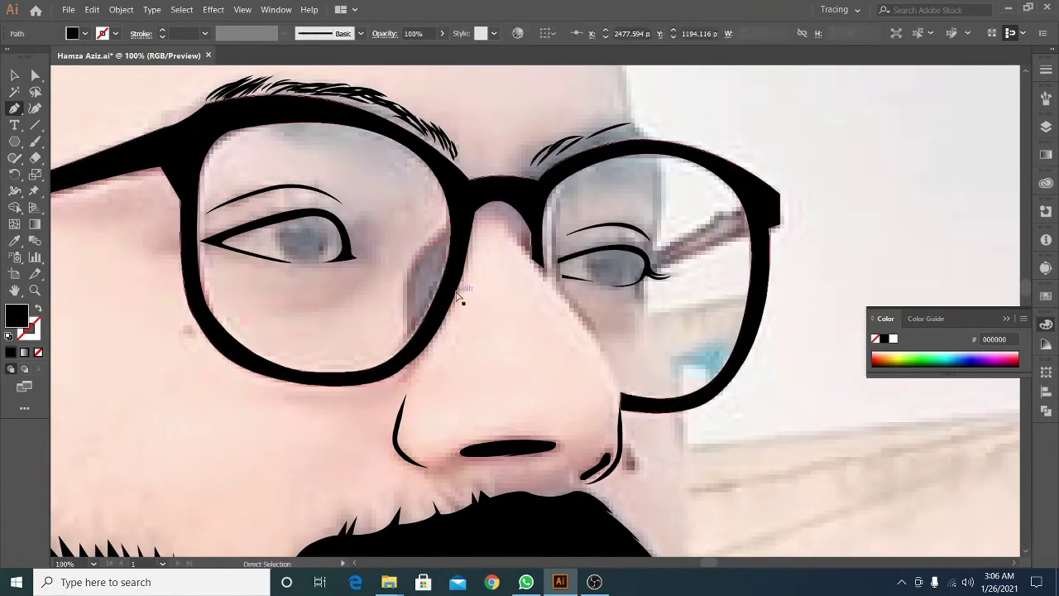
left_click(407, 341)
left_click_drag(453, 224, 443, 304)
key("a")
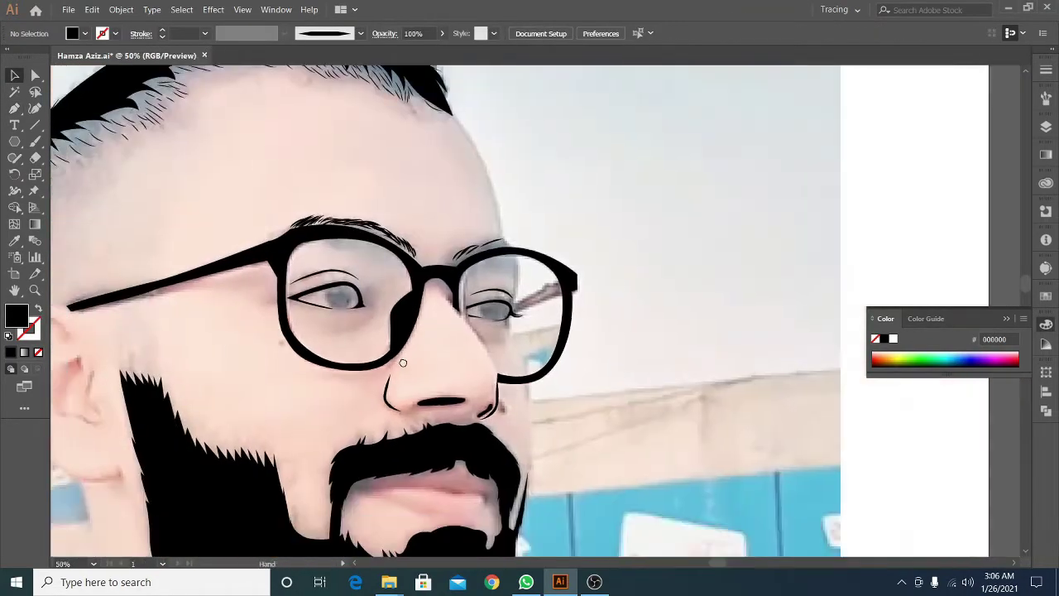
scroll(402, 361, "down", 3)
scroll(464, 293, "up", 2)
scroll(467, 319, "down", 1)
key("ctrl+shift+a")
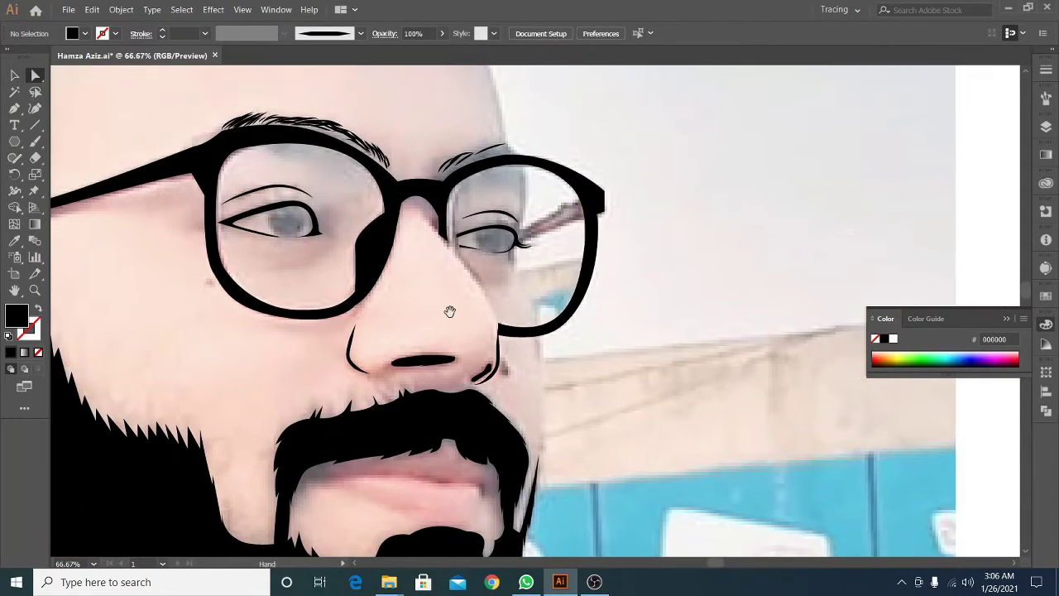
scroll(463, 310, "down", 1)
scroll(459, 302, "up", 3)
scroll(450, 287, "down", 2)
scroll(451, 287, "up", 1)
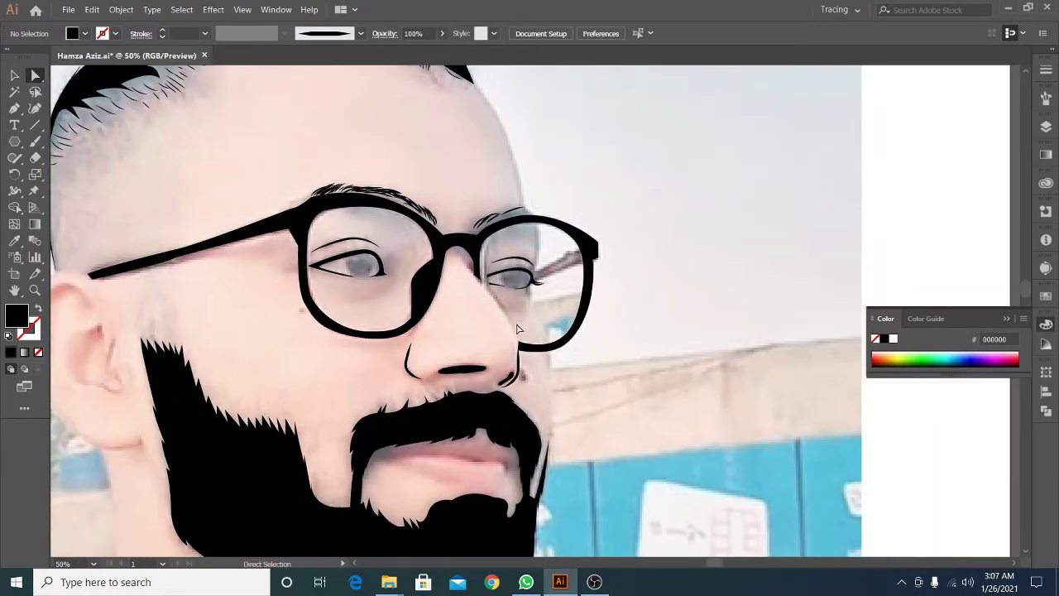
scroll(571, 279, "up", 1)
scroll(538, 277, "up", 1)
Pen-draw the far temple arm as a solid black bar across the right lens
key("p")
left_click_drag(570, 245, 383, 309)
scroll(548, 256, "down", 2)
scroll(548, 256, "up", 3)
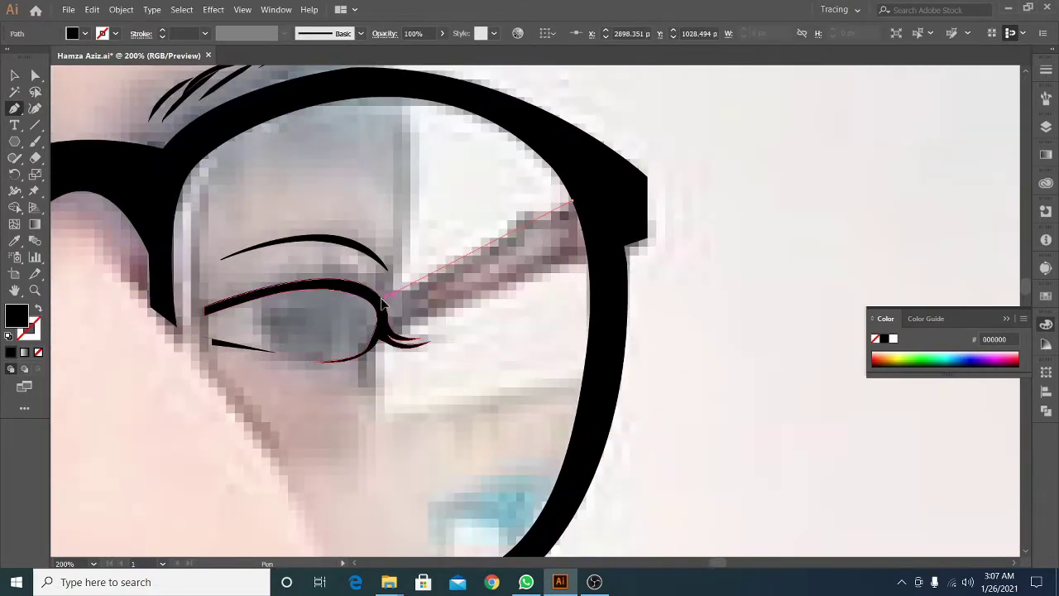
left_click(387, 337)
left_click(589, 255)
left_click(583, 201)
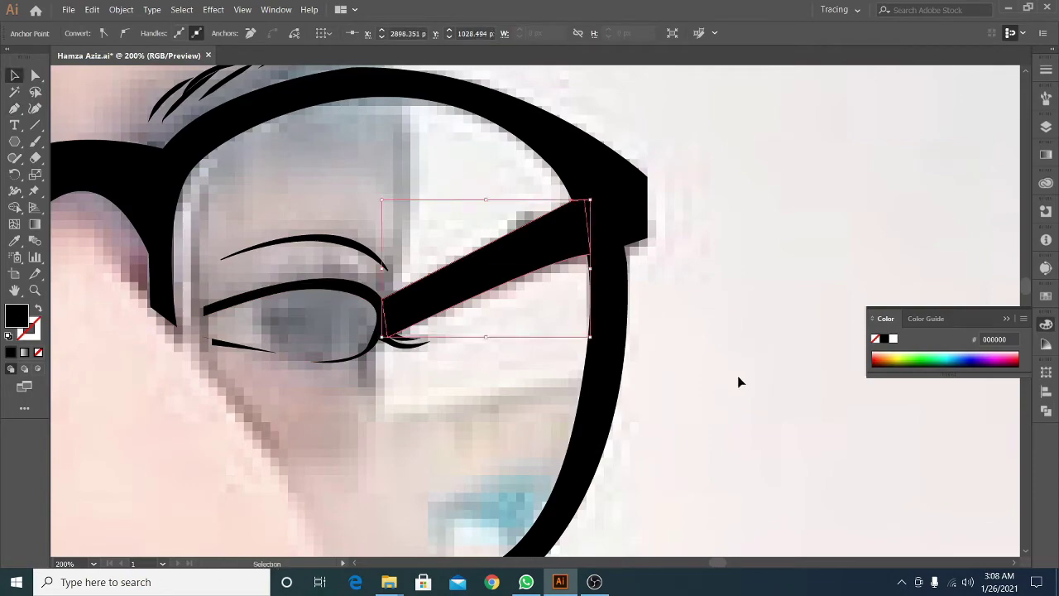
key("ctrl+0")
scroll(441, 224, "up", 5)
Draw closed black pupil shapes inside the left and right eyes
left_click_drag(14, 140, 75, 177)
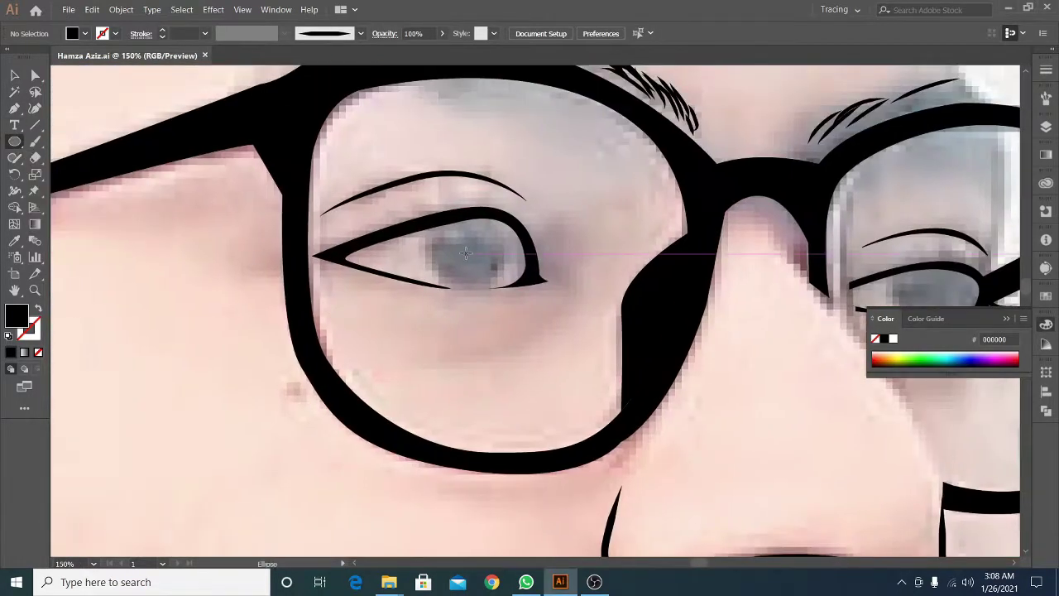
left_click(432, 228)
mouse_move(460, 289)
left_mouse_down()
mouse_move(496, 299)
mouse_move(493, 226)
left_mouse_up()
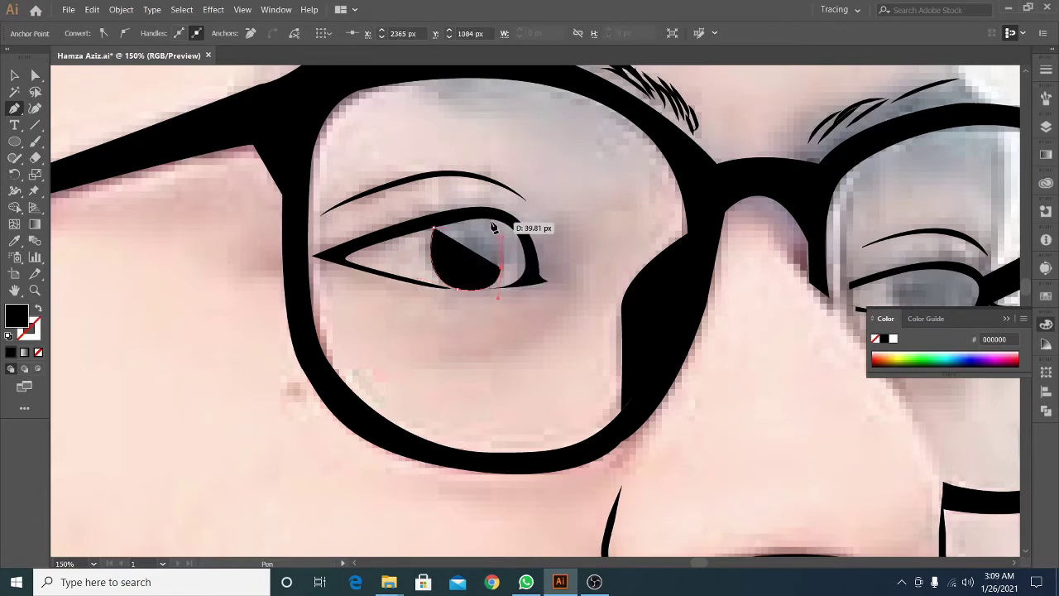
left_click(464, 205)
scroll(456, 350, "down", 3)
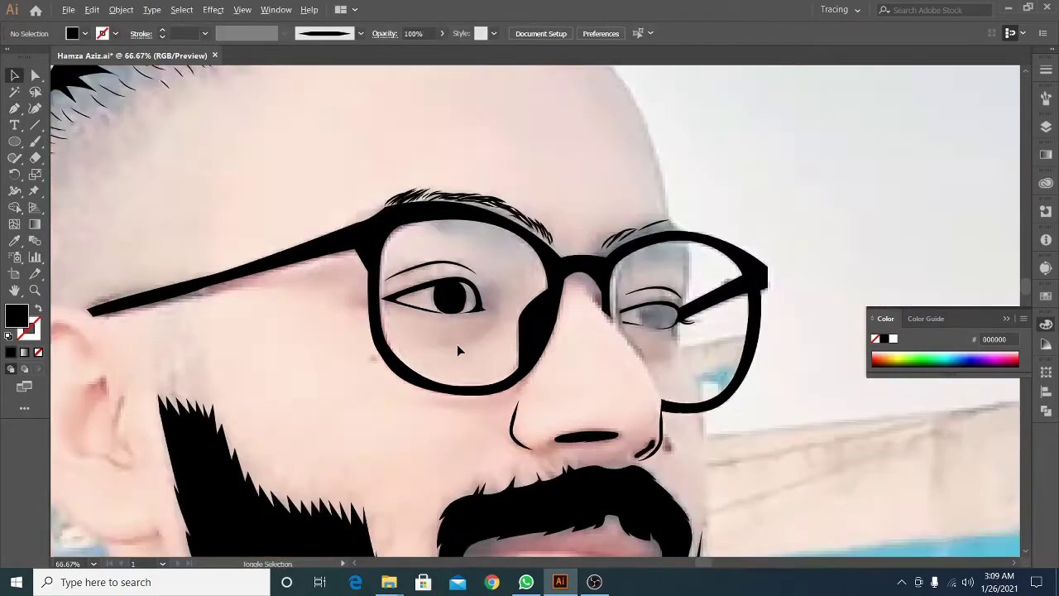
scroll(496, 307, "up", 4)
left_click(480, 263)
left_click_drag(496, 319, 535, 340)
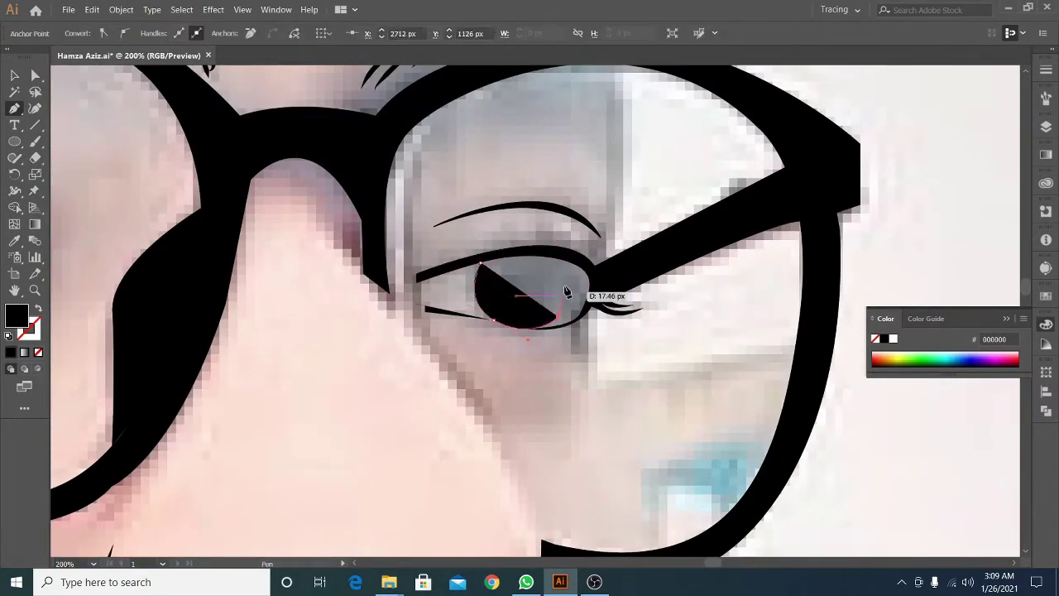
left_click(551, 246)
key("v")
Reshape the right pupil into a full oval, select it and switch it to outline only
scroll(519, 266, "down", 3)
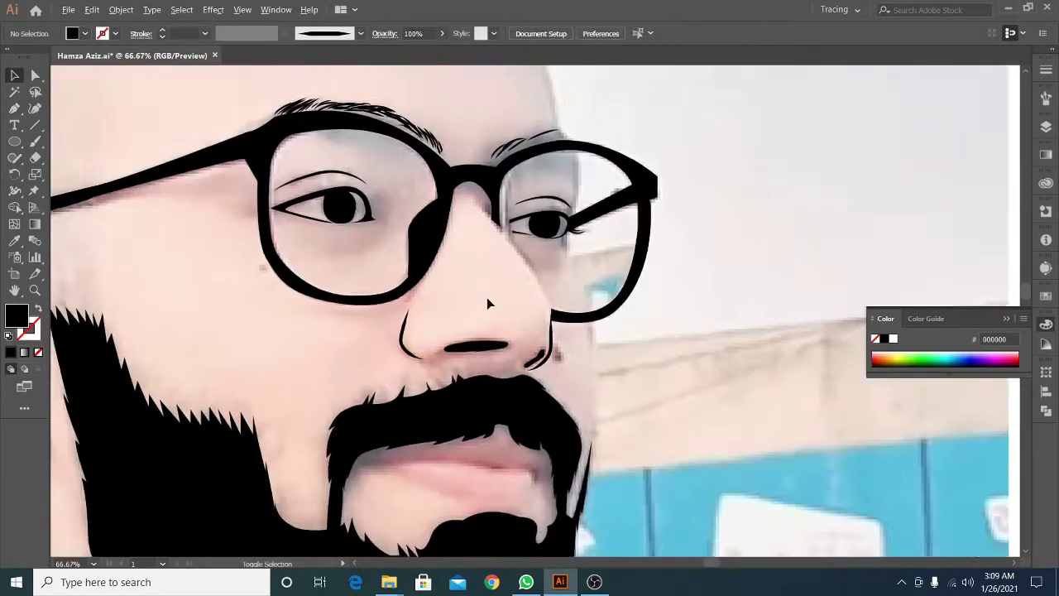
scroll(520, 266, "up", 4)
key("p")
scroll(535, 316, "down", 2)
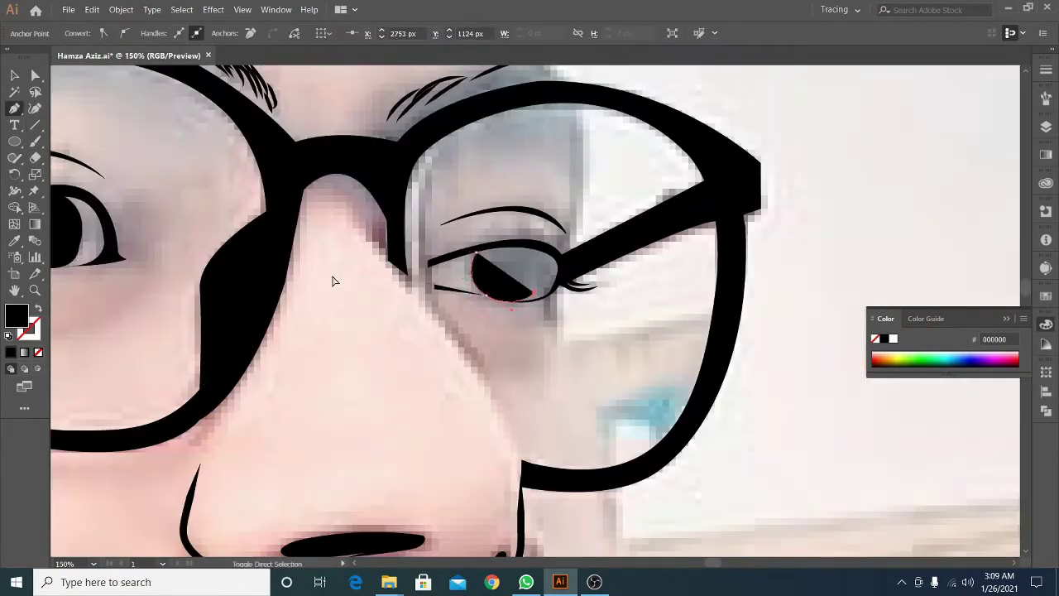
left_click(476, 257)
scroll(475, 260, "down", 2)
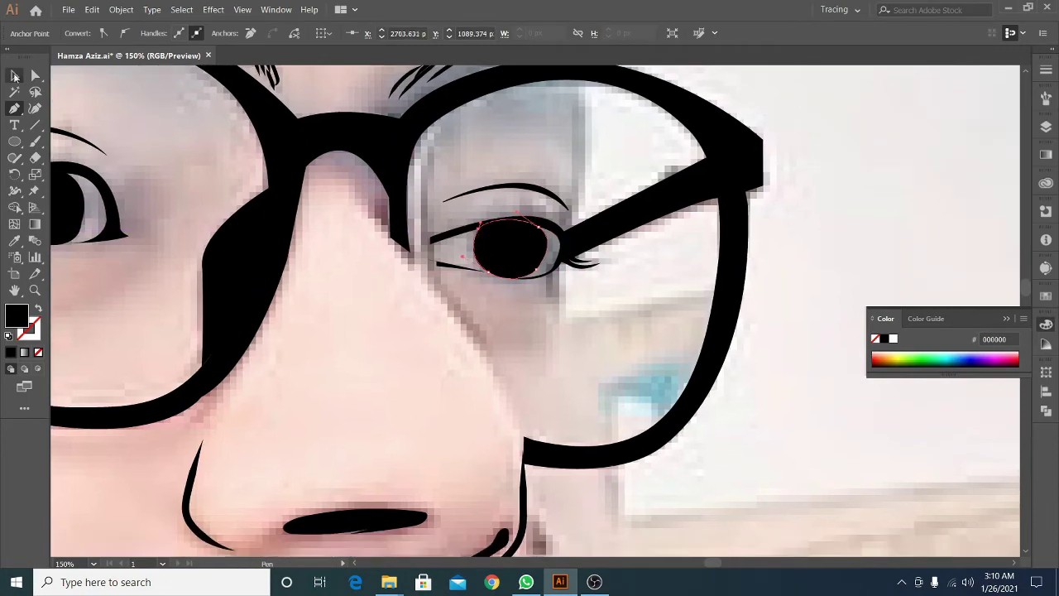
key("v")
scroll(476, 261, "down", 2)
scroll(476, 265, "up", 2)
scroll(477, 270, "up", 3)
left_click(473, 239)
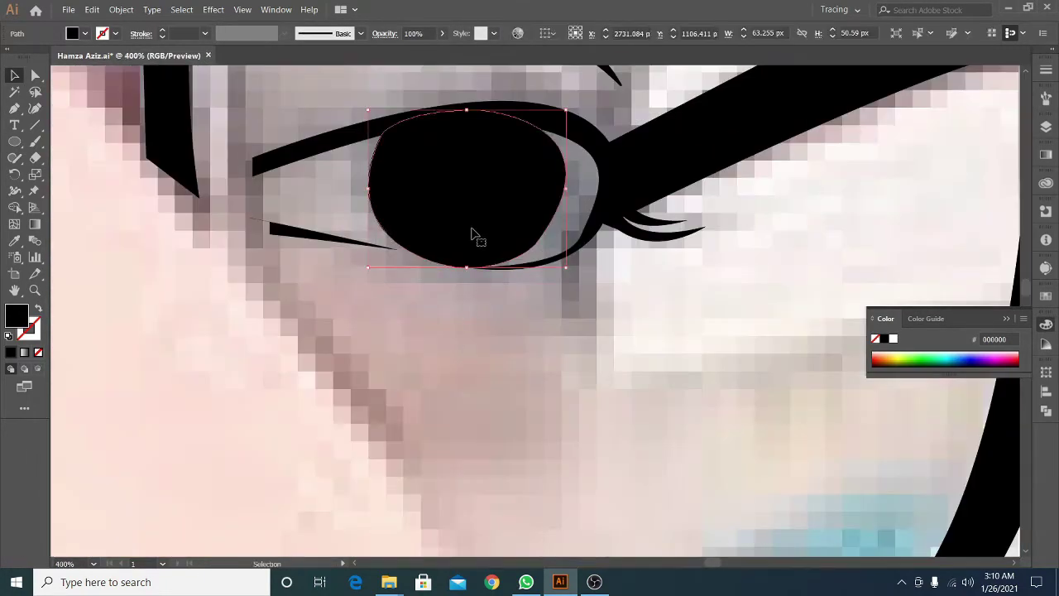
scroll(579, 364, "down", 3)
scroll(575, 361, "down", 3)
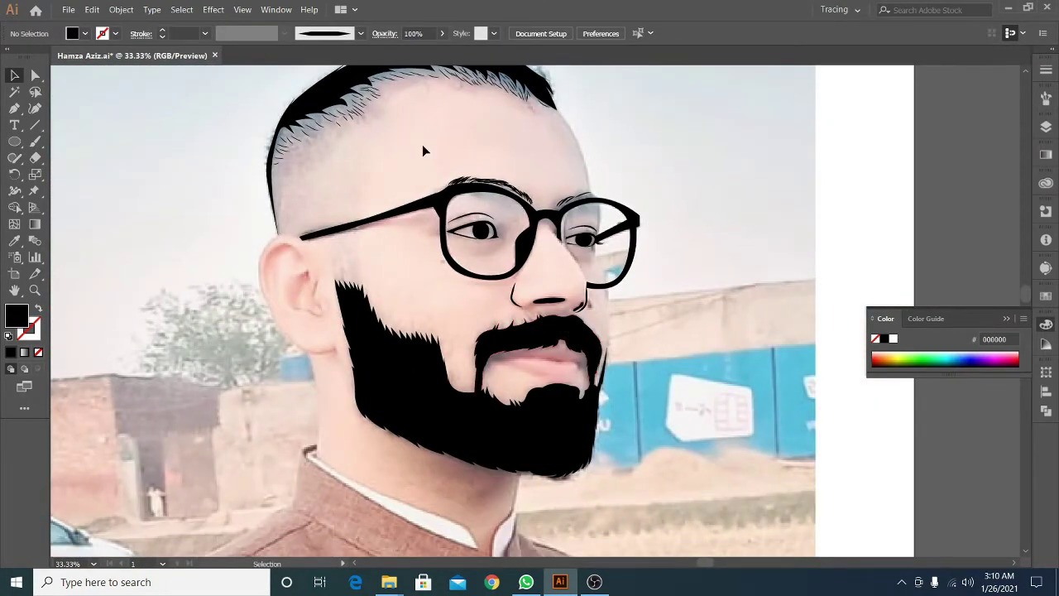
scroll(480, 232, "up", 5)
key("shift+x")
Copy the pupil outline downward and fill the eye circles as iris and pupil
left_click_drag(517, 245, 509, 265)
key("shift+x")
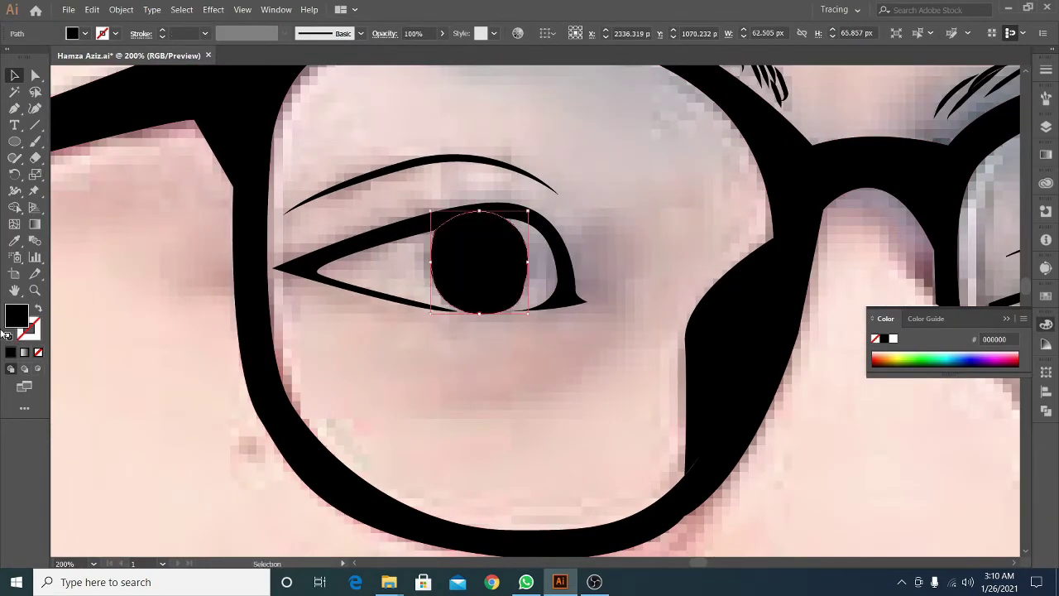
double_click(15, 314)
left_click(673, 203)
Pen-draw a small highlight inside the pupil and give it a fill colour
left_click(499, 271)
key("shift+x")
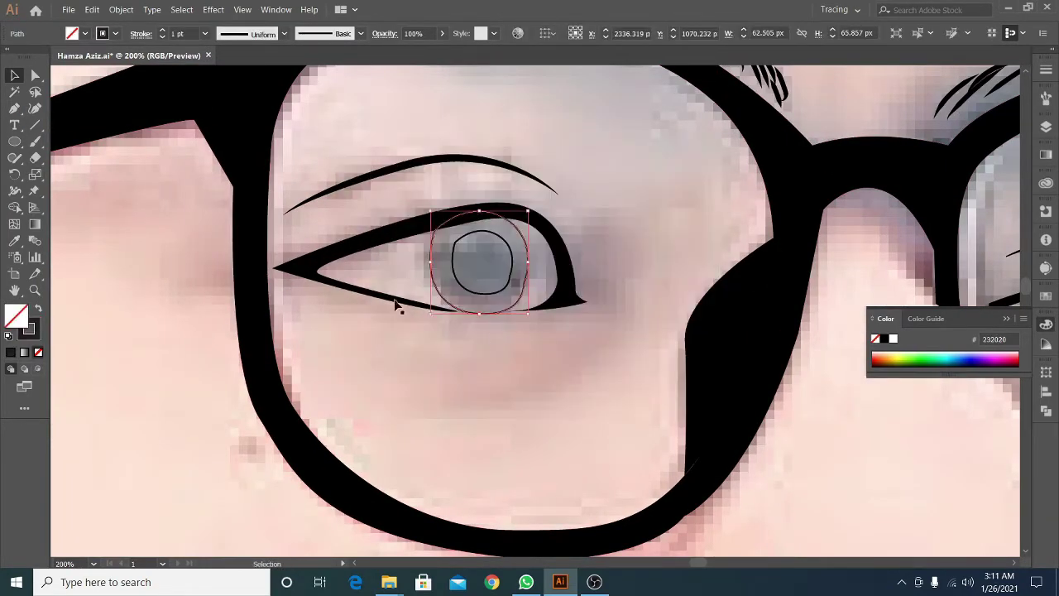
key("p")
key("ctrl+plus")
left_click(444, 263)
left_click_drag(441, 299, 485, 293)
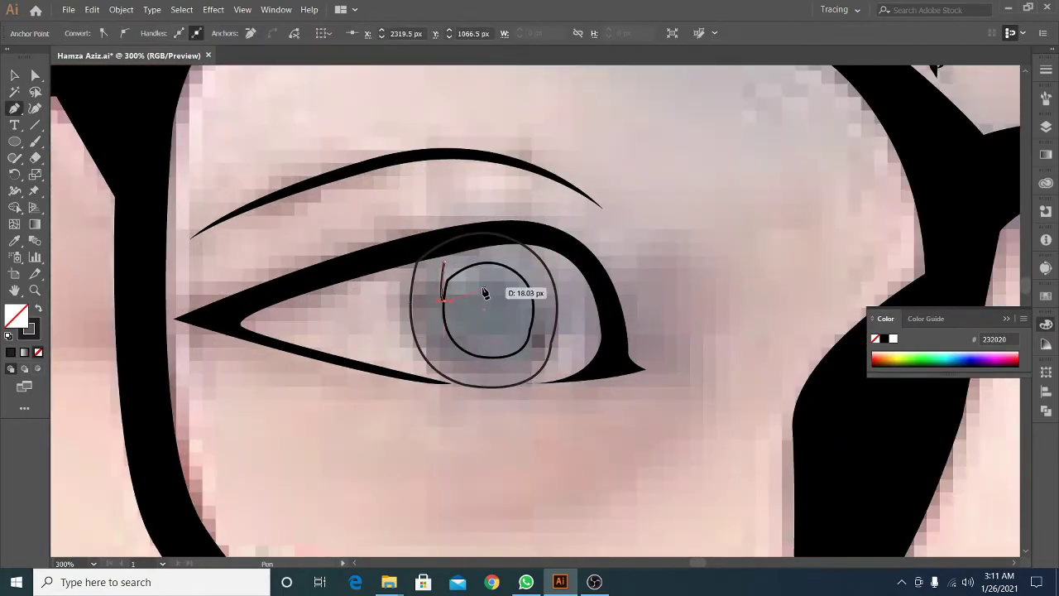
left_click(443, 263)
double_click(15, 315)
left_click(675, 203)
Select the other pupil and draw a matching highlight in that eye
key("v")
left_click(514, 357)
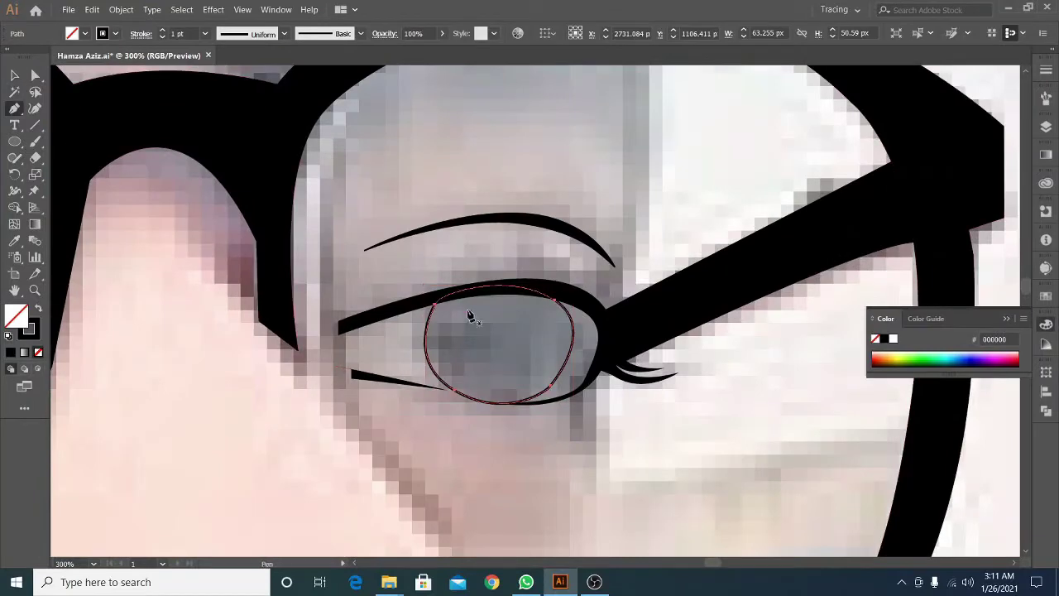
left_click(454, 324)
left_click(485, 295)
key("ctrl+minus")
key("ctrl+plus")
key("i")
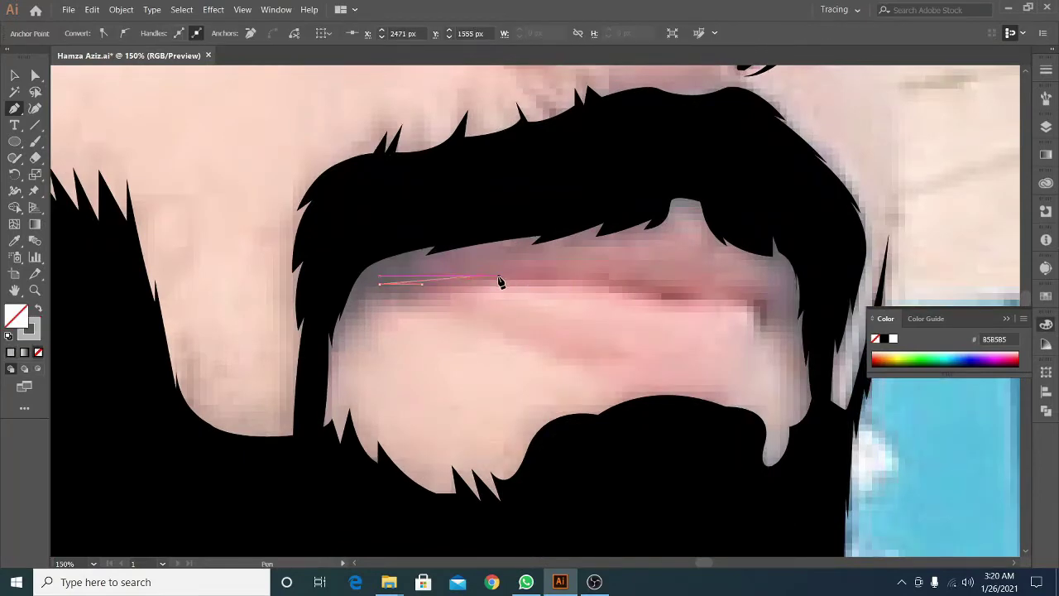
Finish curving the lip line along the mouth and eyedropper black onto it
left_click_drag(693, 299, 624, 285)
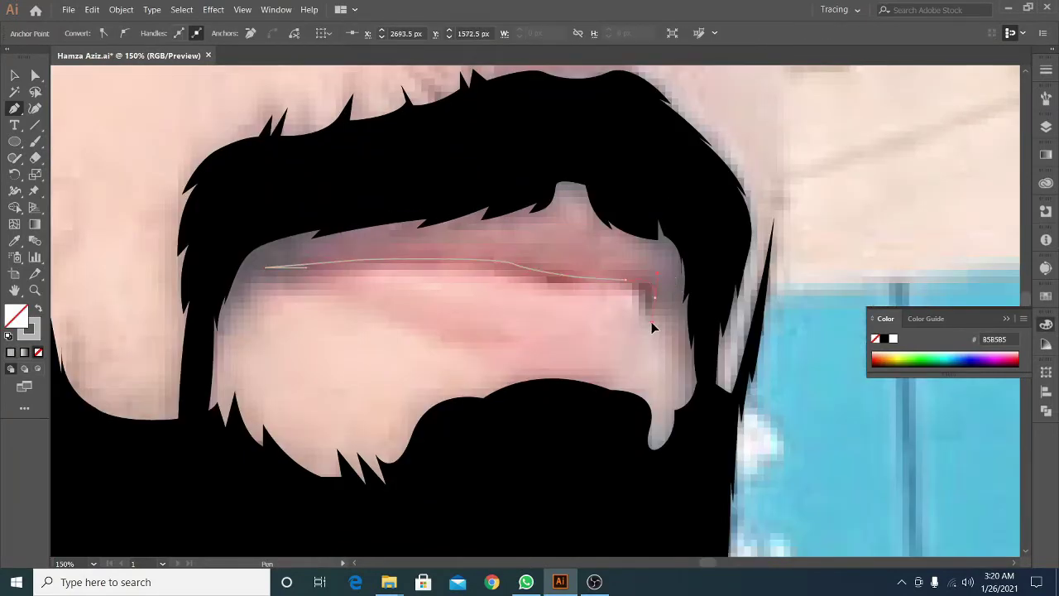
scroll(652, 328, "up", 2)
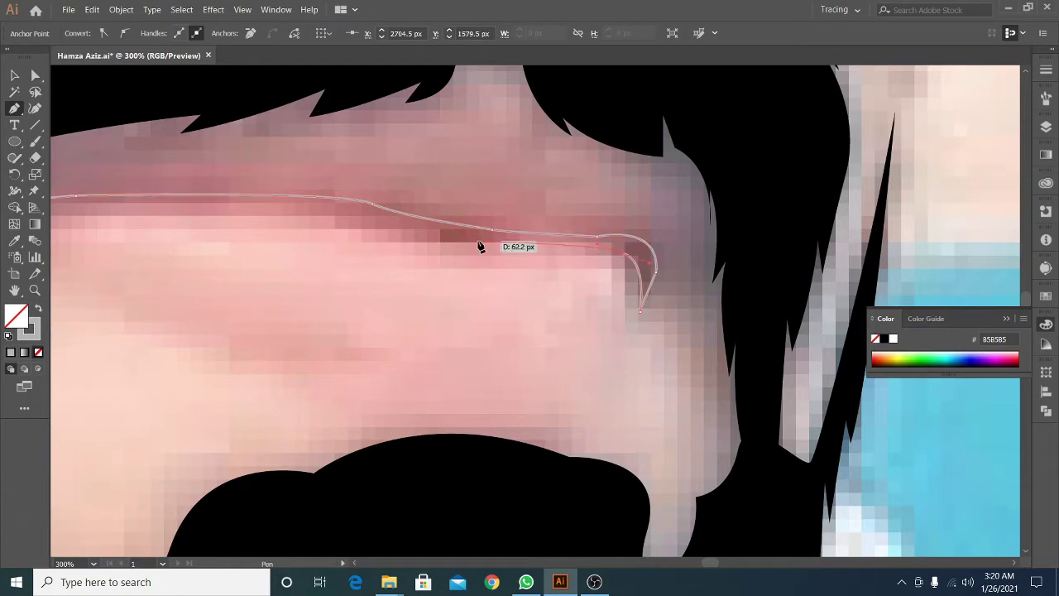
scroll(318, 214, "down", 1)
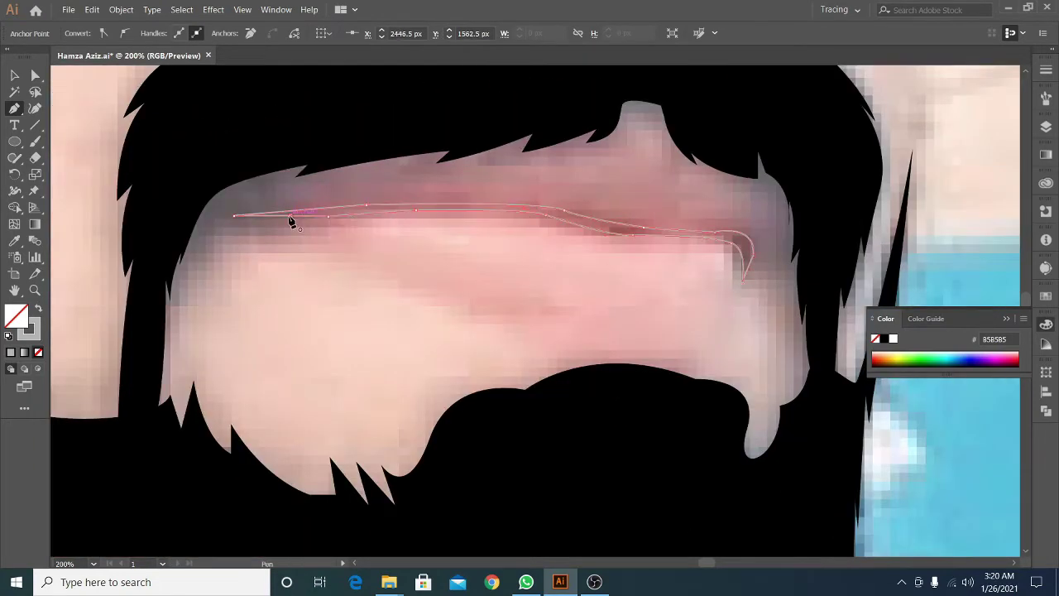
scroll(291, 221, "down", 3)
scroll(628, 364, "up", 3)
key("i")
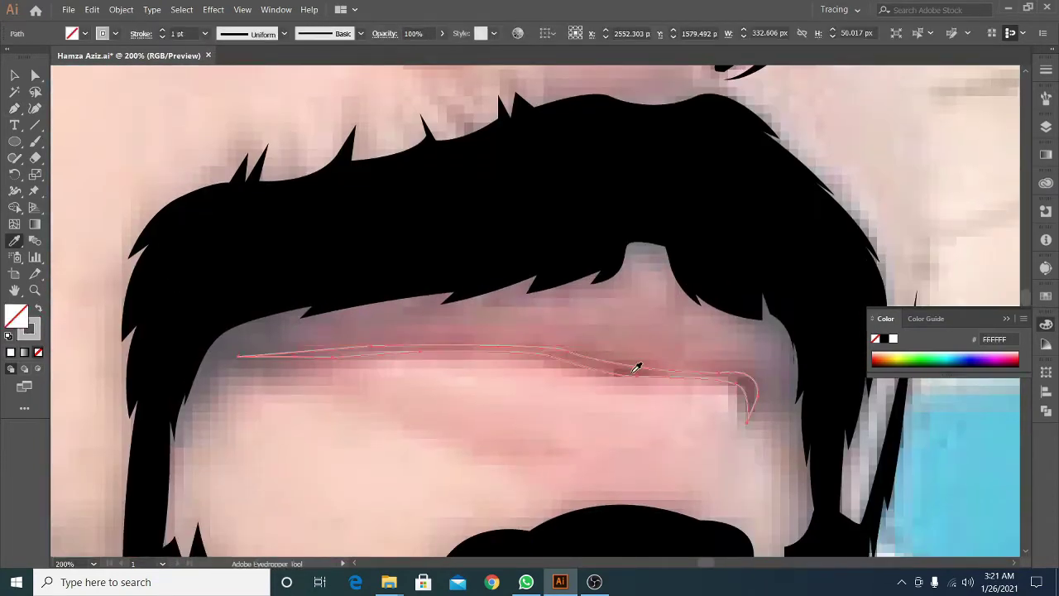
scroll(637, 366, "down", 2)
scroll(636, 367, "down", 1)
scroll(515, 288, "up", 4)
left_click(397, 182)
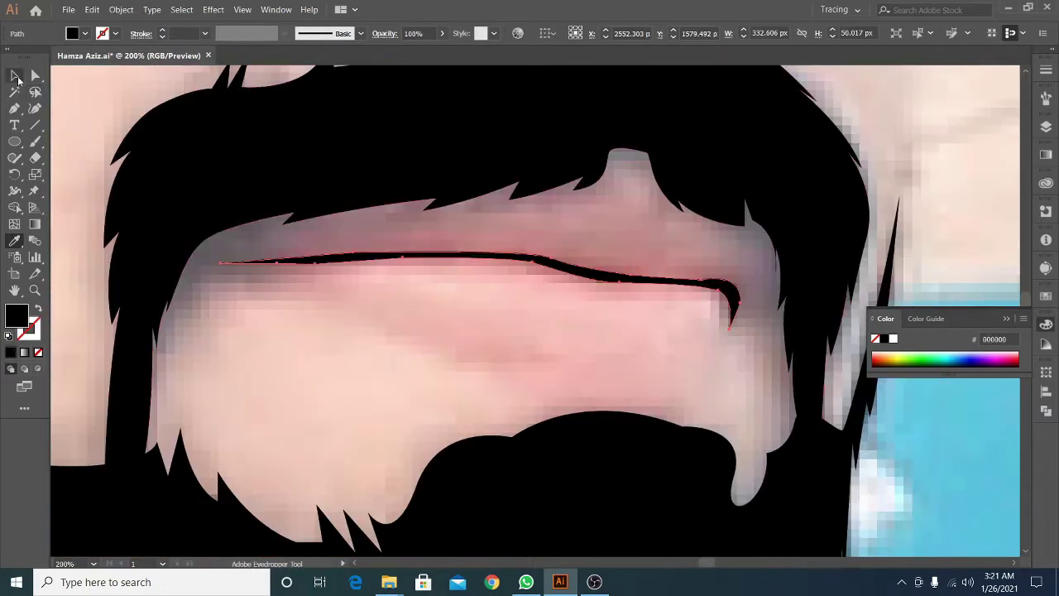
left_click(15, 75)
Pen-draw the lip outline from the mouth corner along the upper lip
scroll(77, 138, "down", 3)
scroll(76, 138, "up", 1)
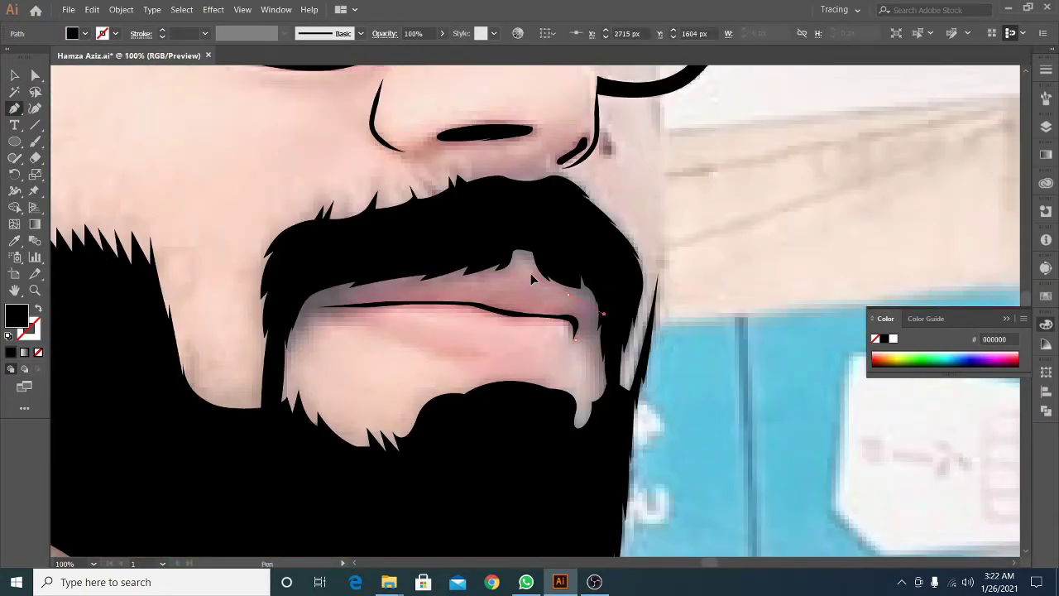
left_click_drag(575, 337, 608, 304)
left_click_drag(530, 268, 426, 275)
scroll(307, 316, "up", 1)
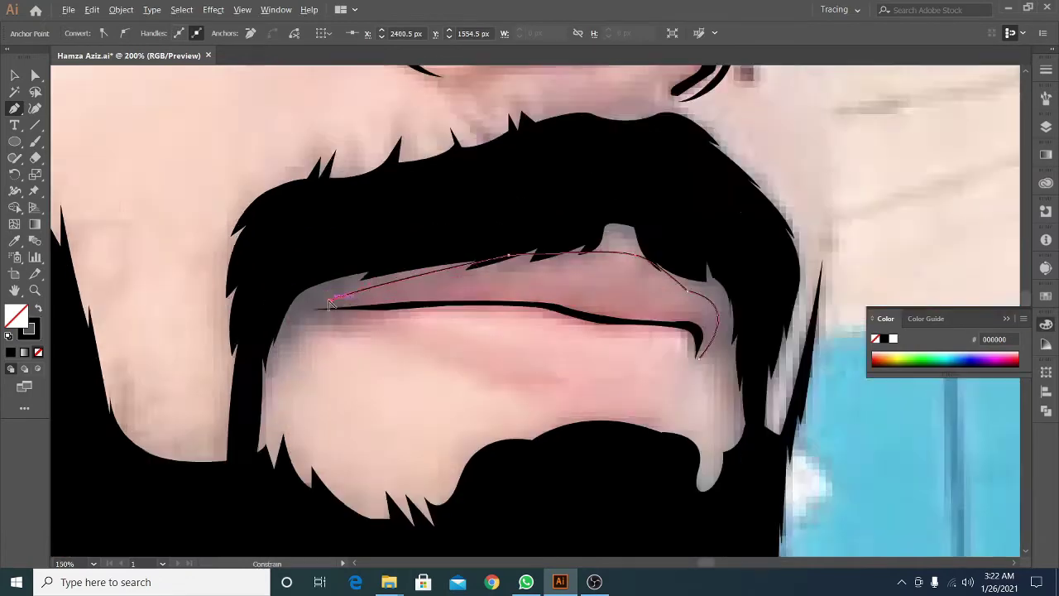
scroll(302, 318, "up", 1)
scroll(400, 339, "down", 1)
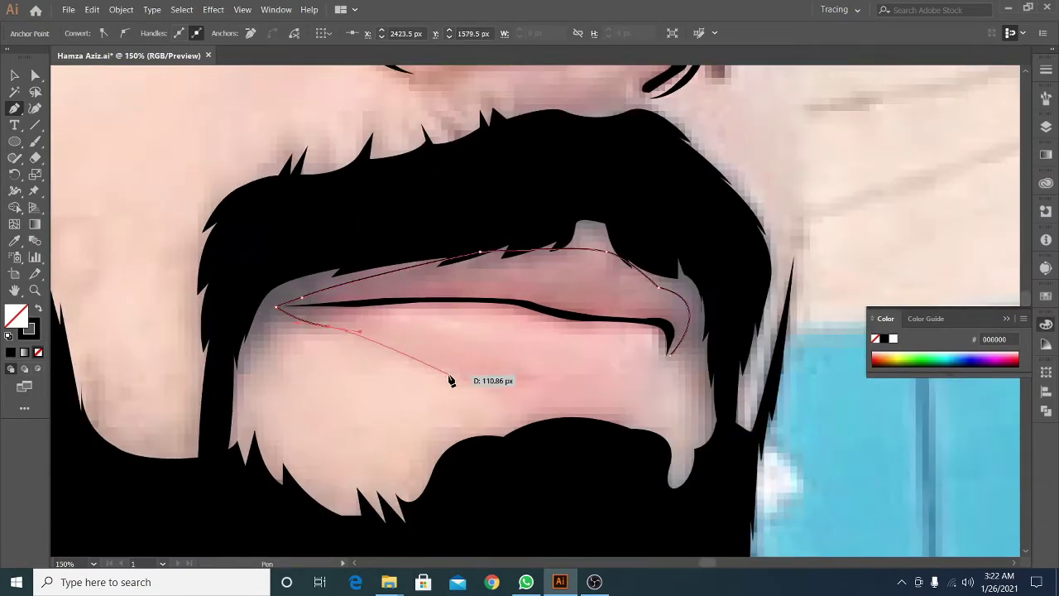
scroll(529, 392, "down", 1)
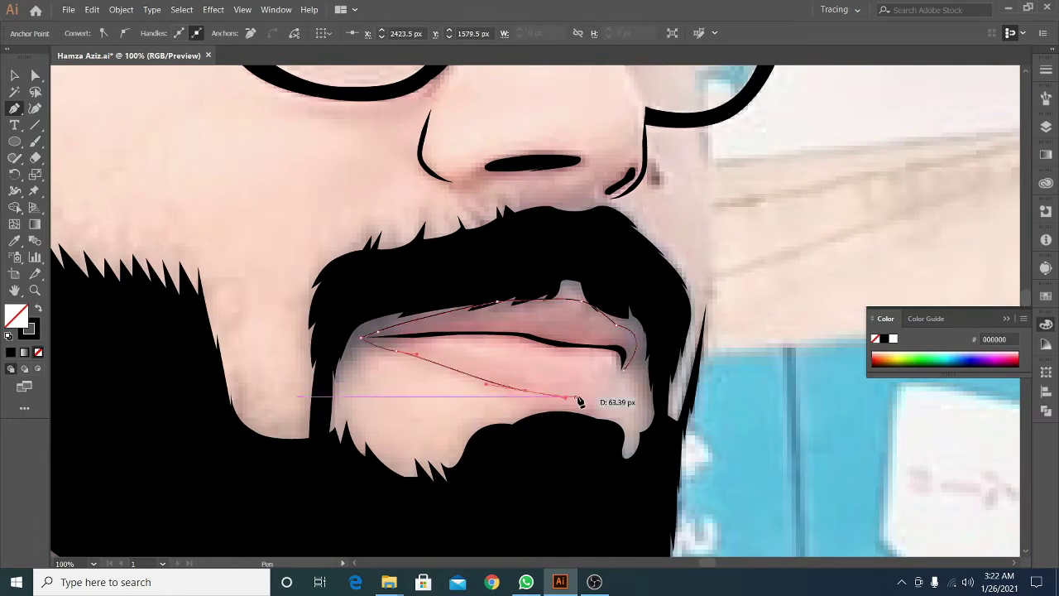
scroll(625, 377, "down", 1)
scroll(612, 397, "up", 1)
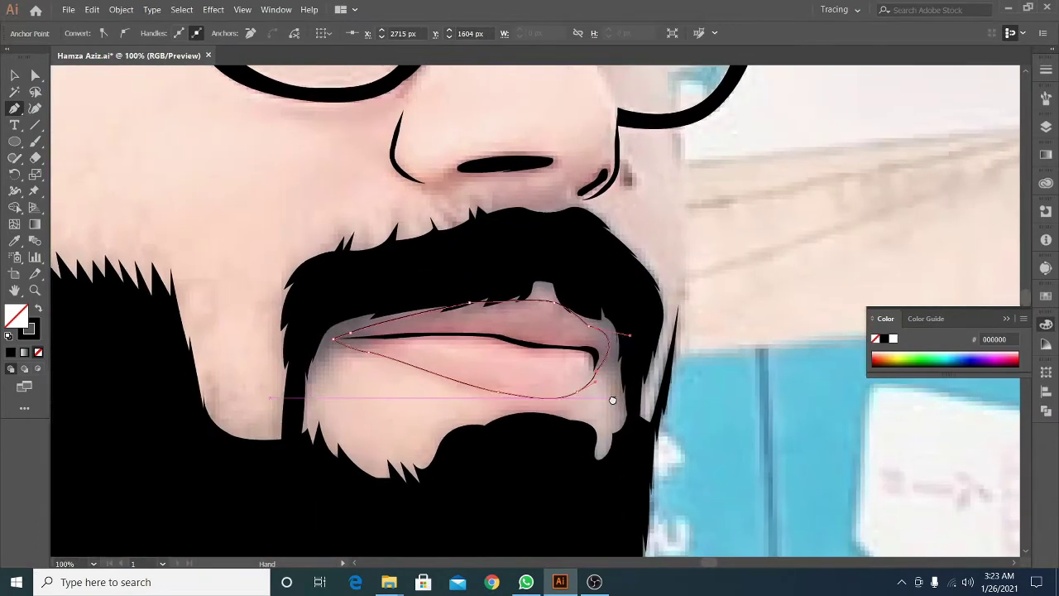
Fill the lip shape with muted pink 8F7878 in the Color Picker
double_click(15, 315)
left_click(409, 255)
left_click(680, 200)
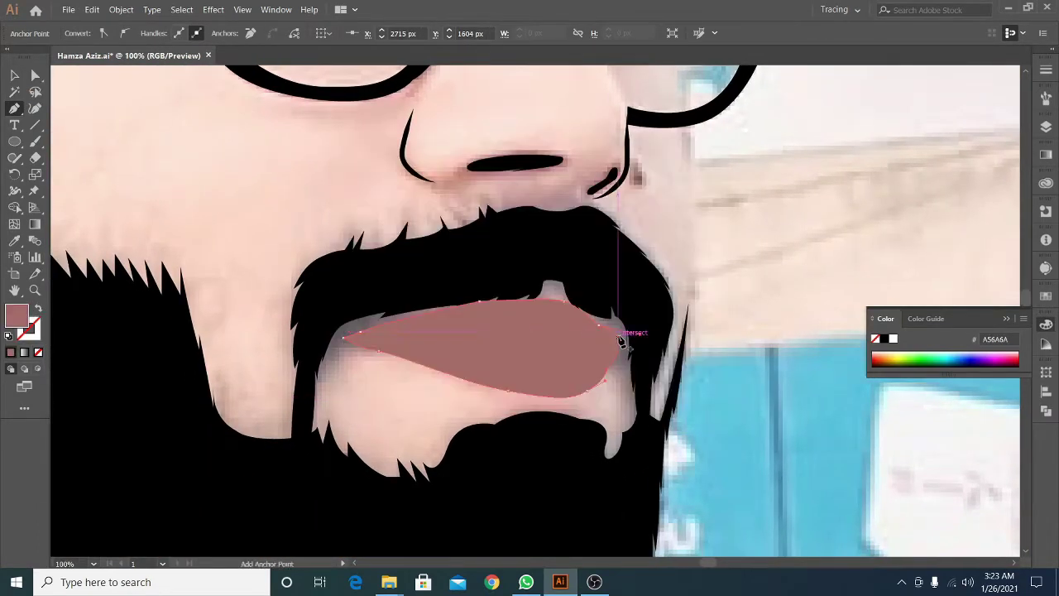
key("v")
double_click(16, 315)
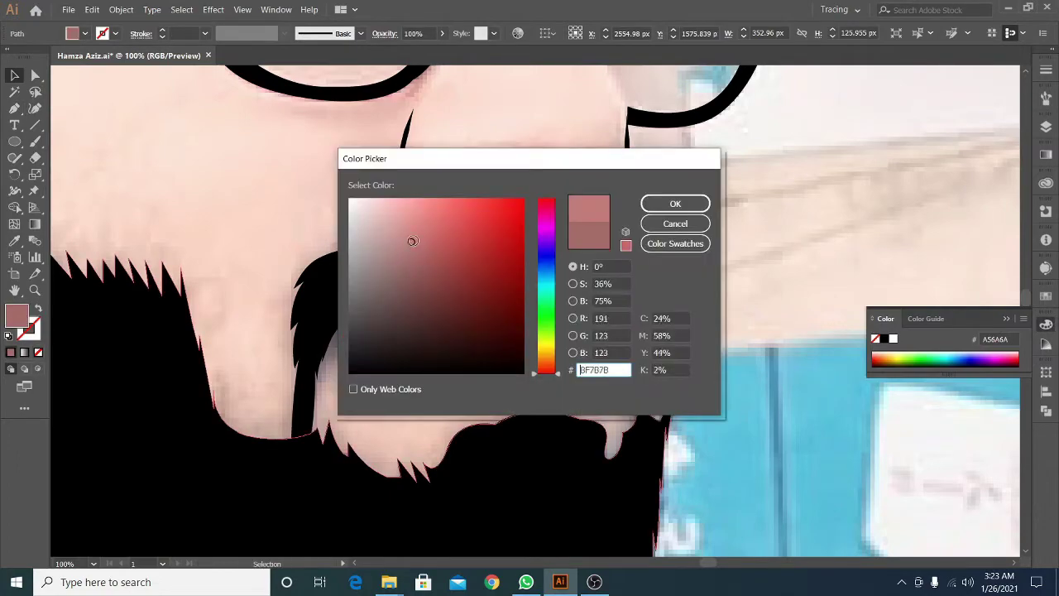
left_click(676, 203)
Select and check the existing lip and mustache shapes
scroll(634, 416, "down", 3)
left_click(682, 354)
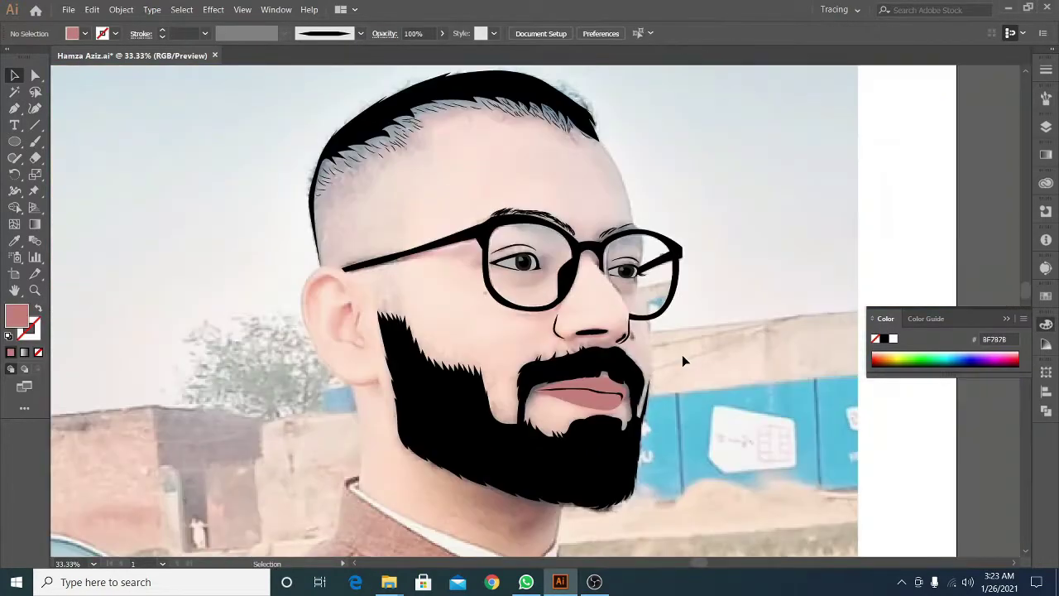
scroll(680, 350, "up", 10)
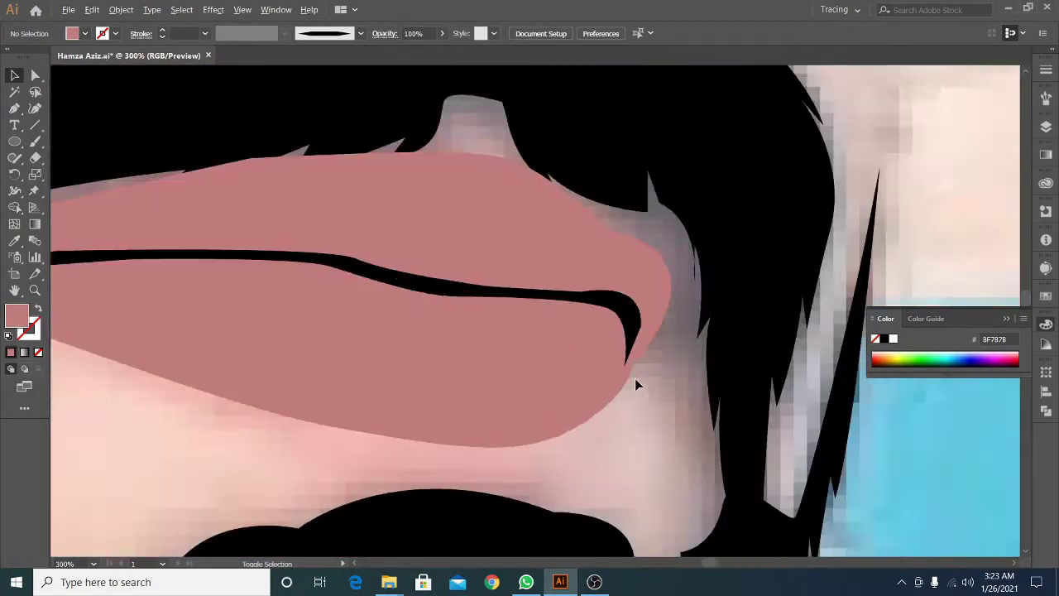
left_click(635, 378)
scroll(649, 364, "down", 5)
scroll(649, 364, "down", 3)
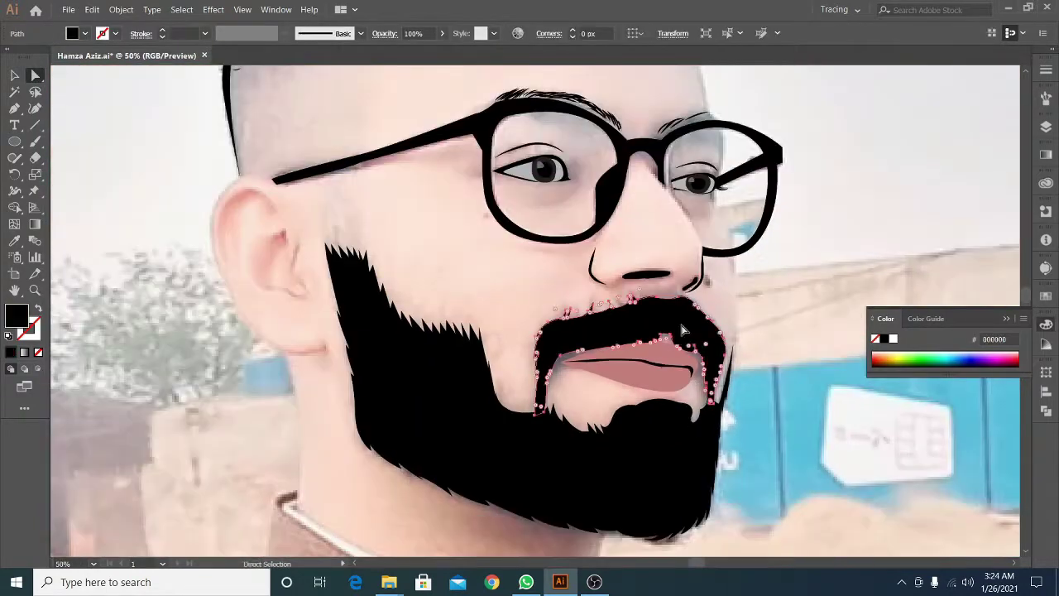
left_click(678, 330)
scroll(702, 356, "down", 4)
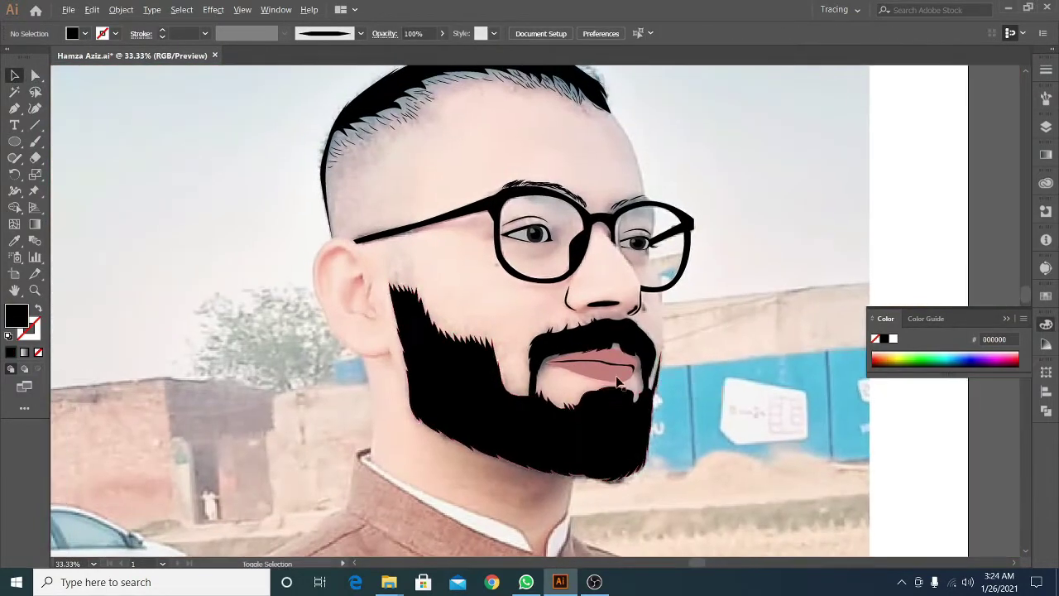
scroll(594, 390, "up", 7)
left_click(594, 390)
scroll(593, 390, "down", 1)
Pen-draw a closed lower-lip band and fill it with light pink CE8989
key("p")
left_click(670, 351)
left_click(589, 366)
left_click(535, 364)
left_click(492, 365)
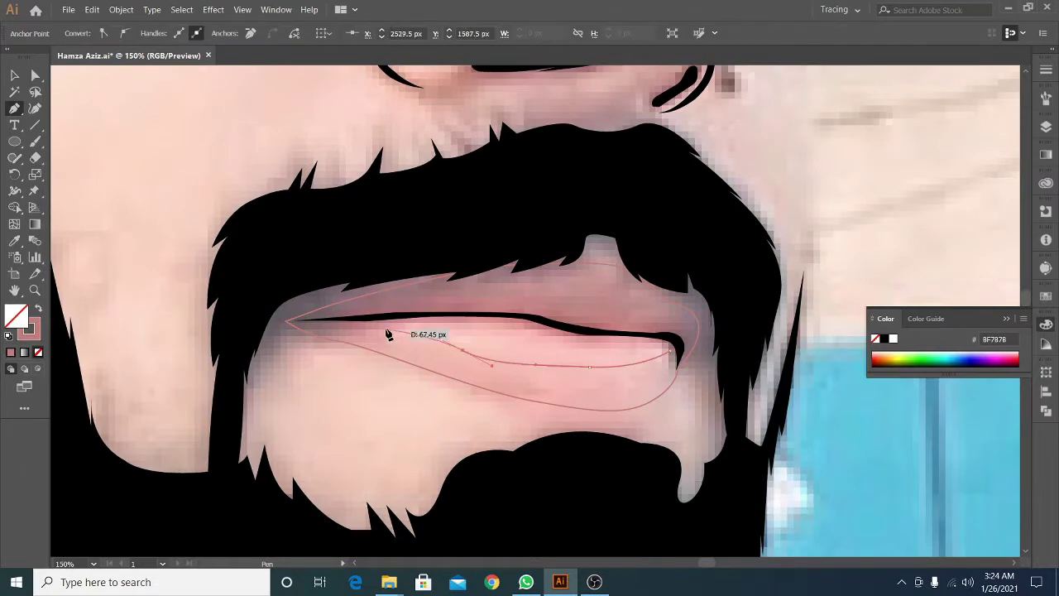
left_click(671, 352)
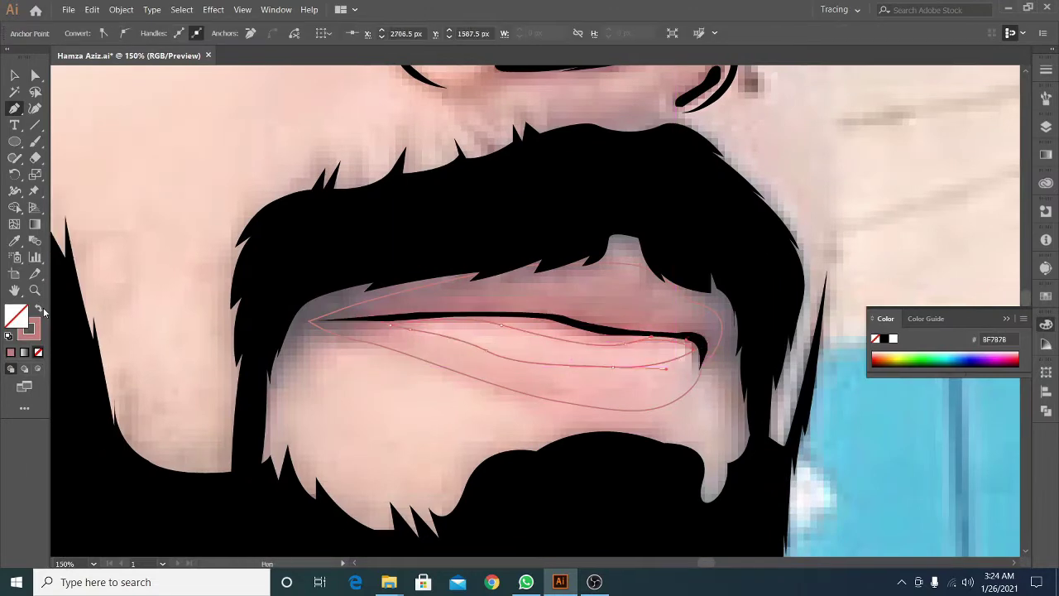
double_click(17, 314)
left_click(678, 199)
Pen-draw a closed shape around the left lip corner
scroll(538, 360, "down", 4)
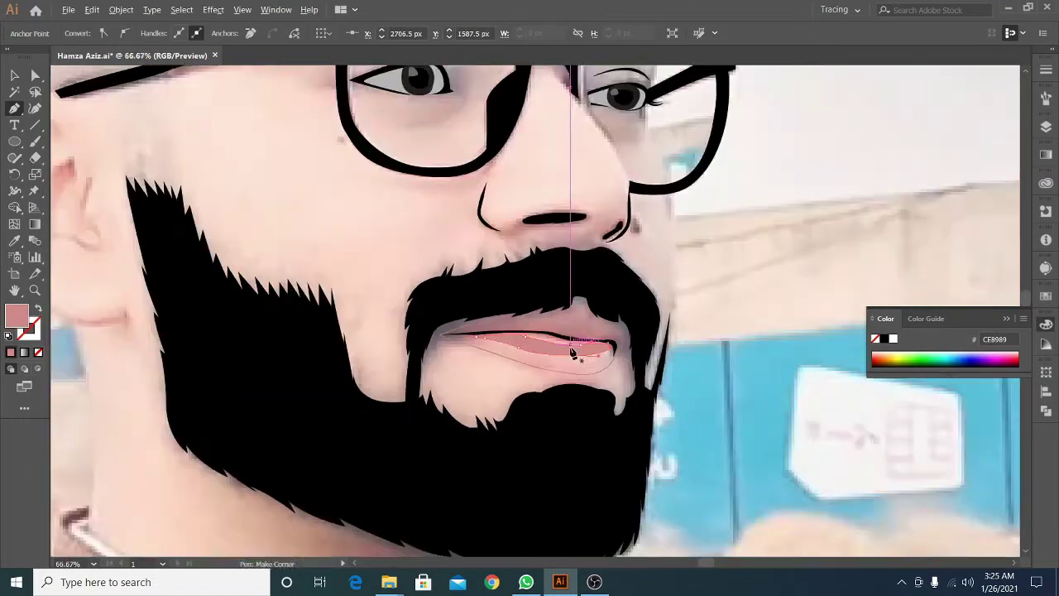
scroll(570, 354, "up", 4)
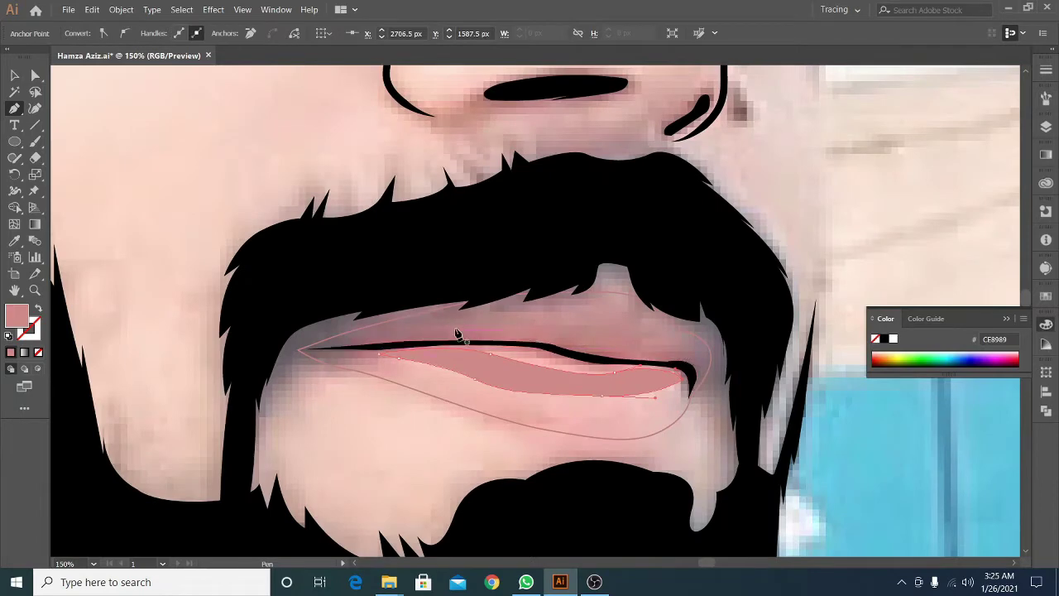
scroll(383, 382, "up", 1)
left_click(431, 403)
left_click(317, 383)
left_click(304, 348)
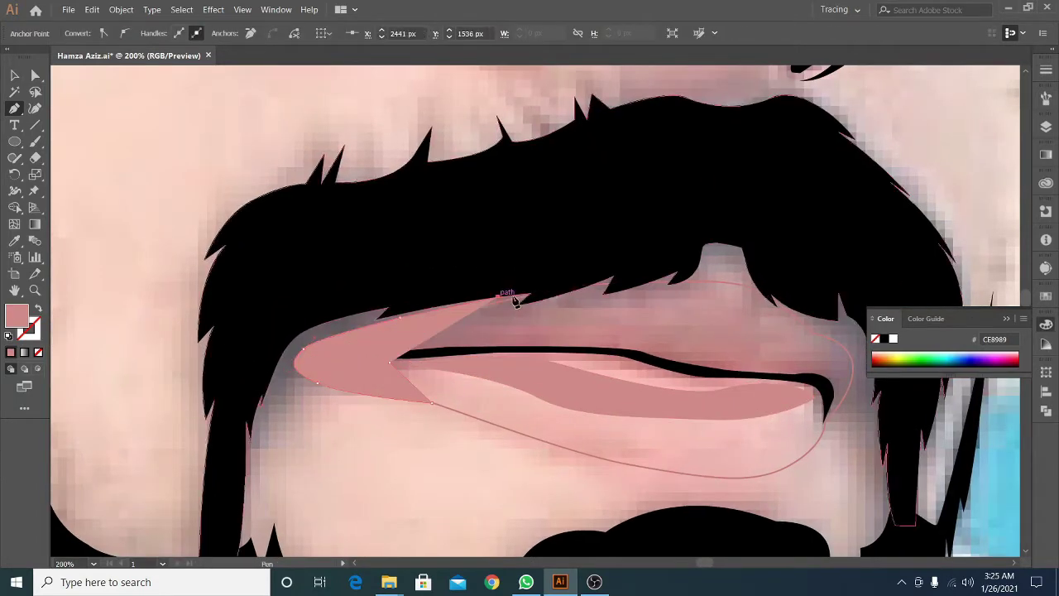
left_click(497, 297)
left_click(544, 287)
Swap the corner shape's fill and stroke and give it the darker 8F7878 pink
key("shift+x")
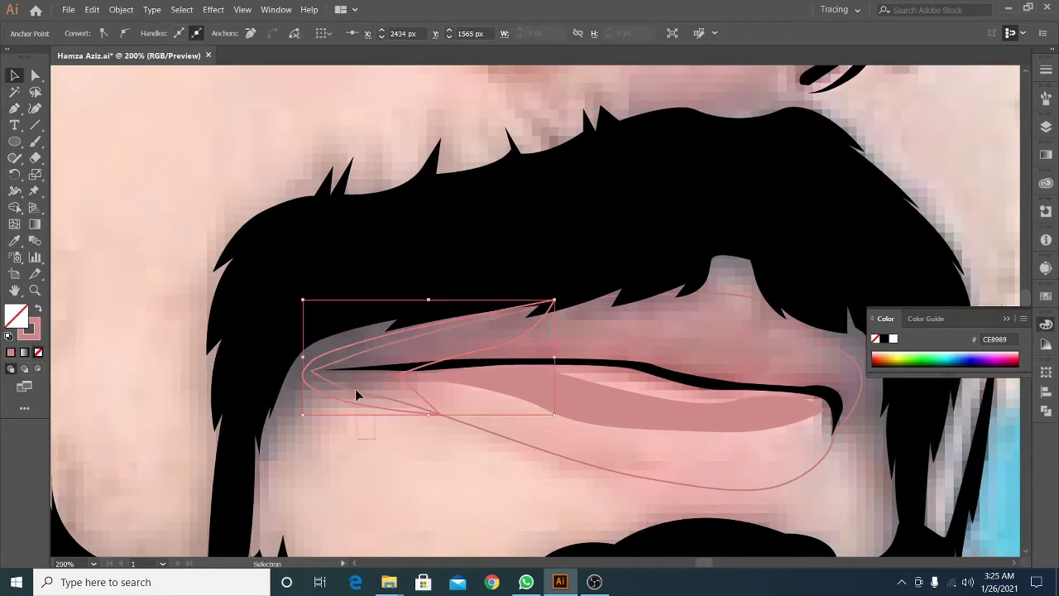
key("shift+x")
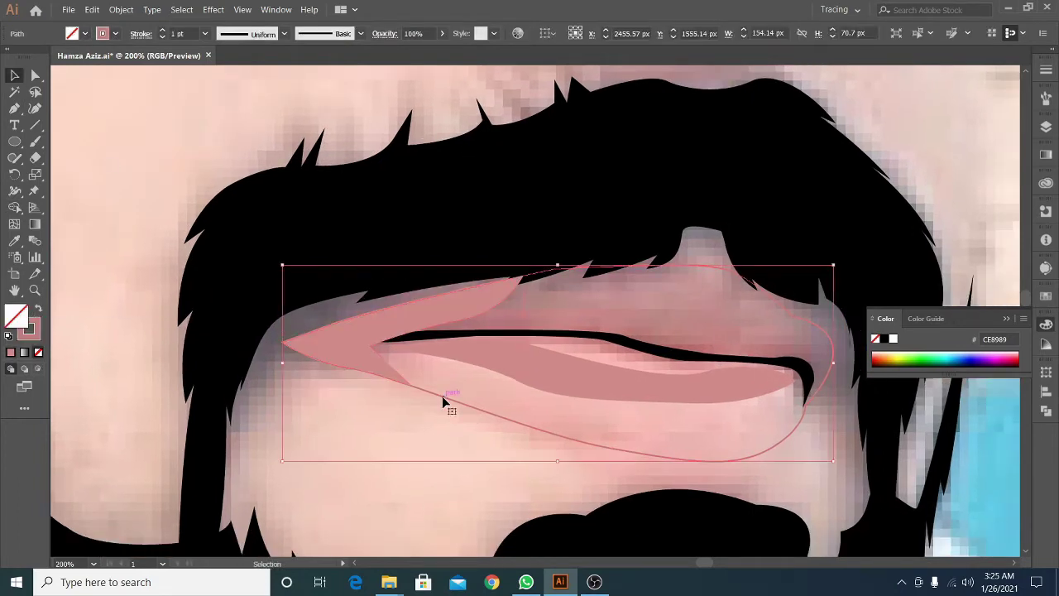
key("i")
left_click(449, 399)
double_click(16, 315)
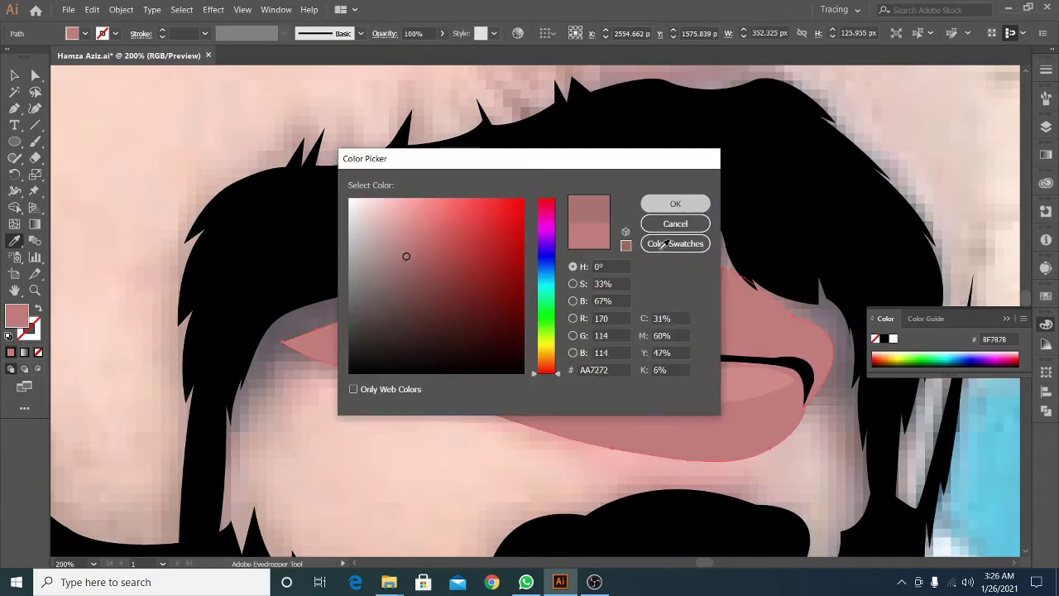
left_click(675, 204)
key("v")
double_click(16, 315)
key("ctrl+z")
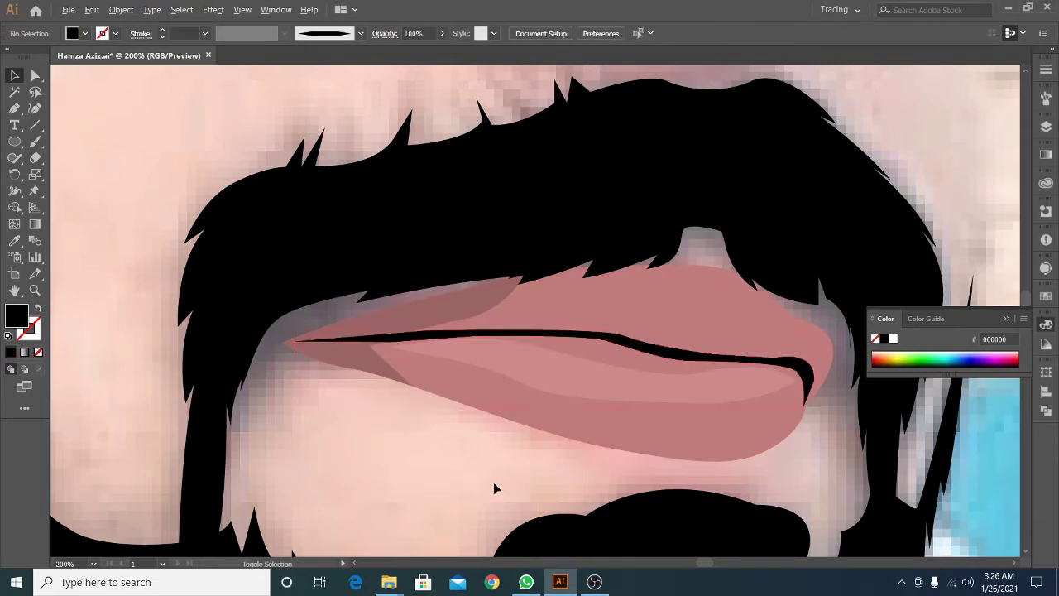
scroll(493, 481, "down", 2)
scroll(612, 391, "up", 2)
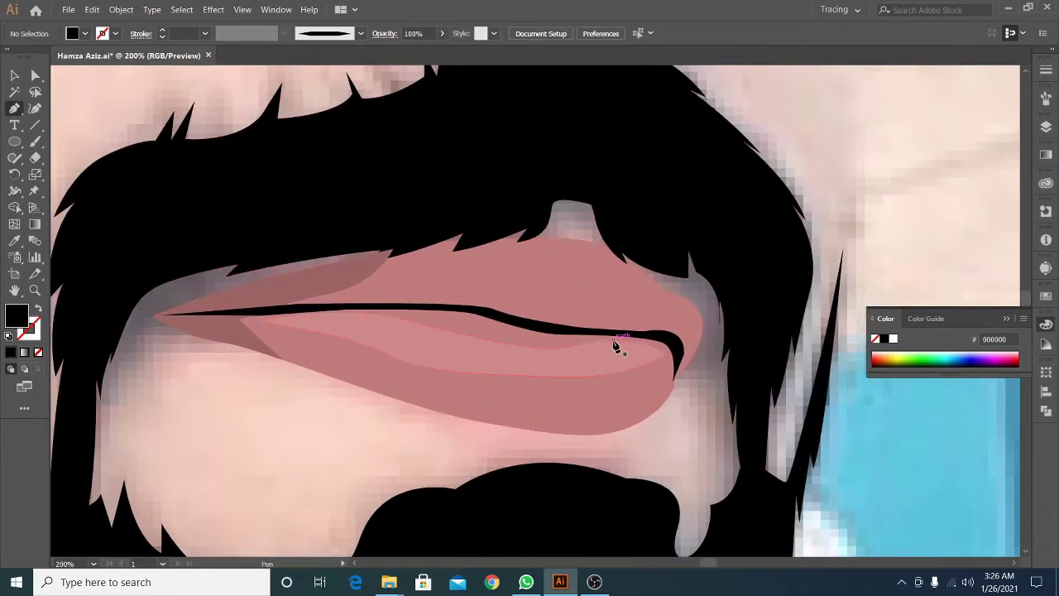
Pen-trace a narrow shape along the line between the lips to the right corner
left_click(668, 354)
left_click(540, 310)
left_click(450, 294)
left_click(306, 303)
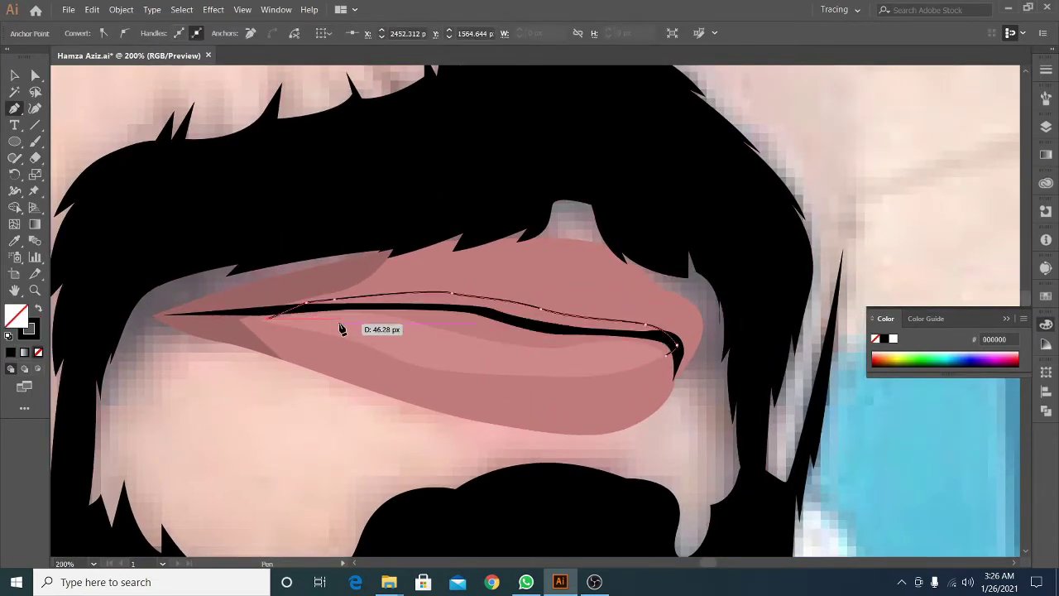
left_click(583, 342)
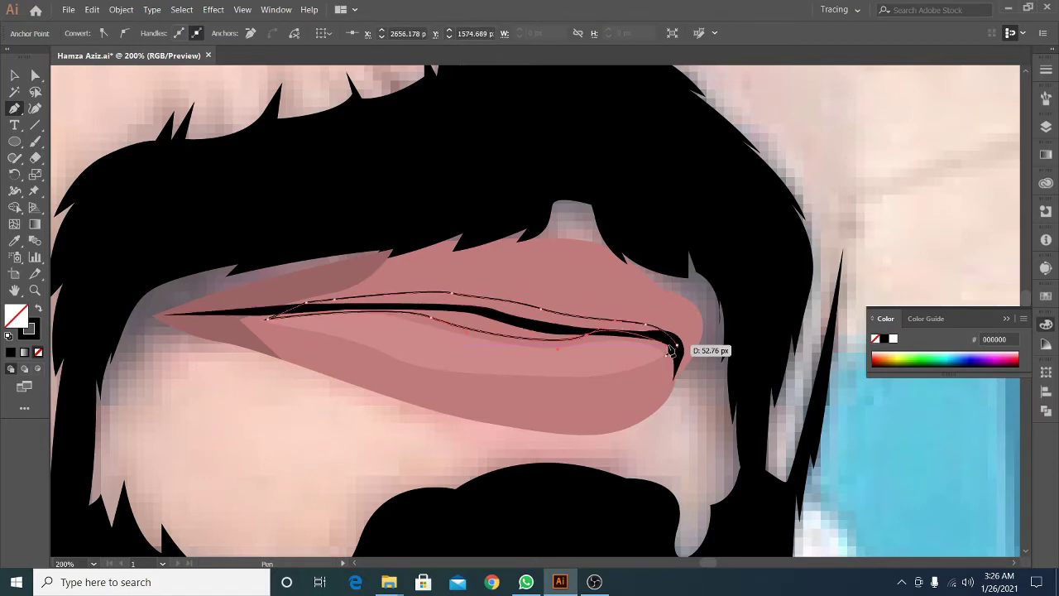
scroll(538, 331, "up", 2)
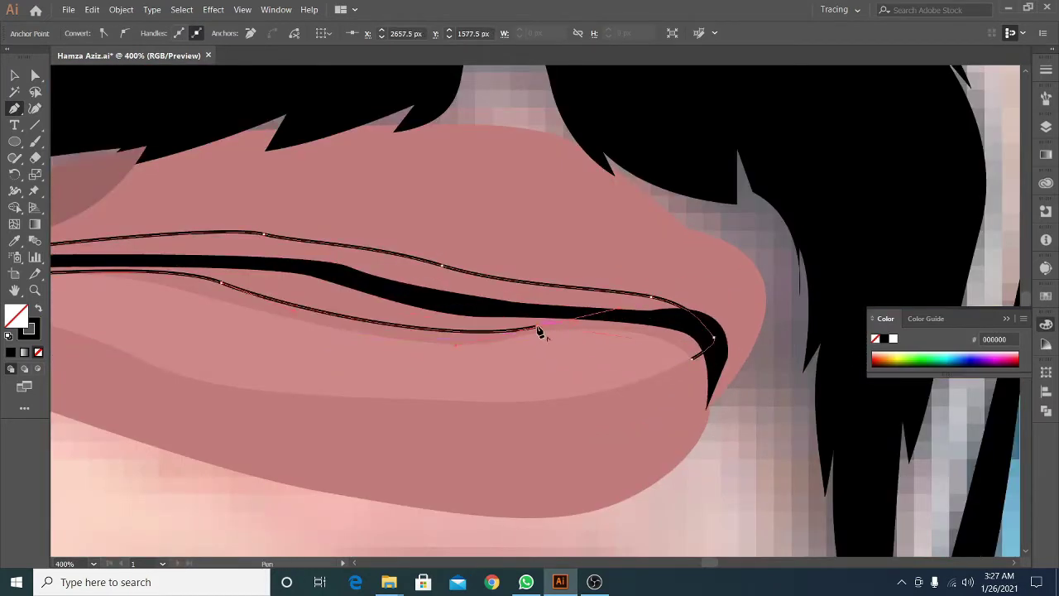
scroll(705, 399, "down", 1)
scroll(705, 400, "down", 1)
Eyedropper the lip pink onto the new shape, send it backward, and deselect
key("i")
left_click(468, 372)
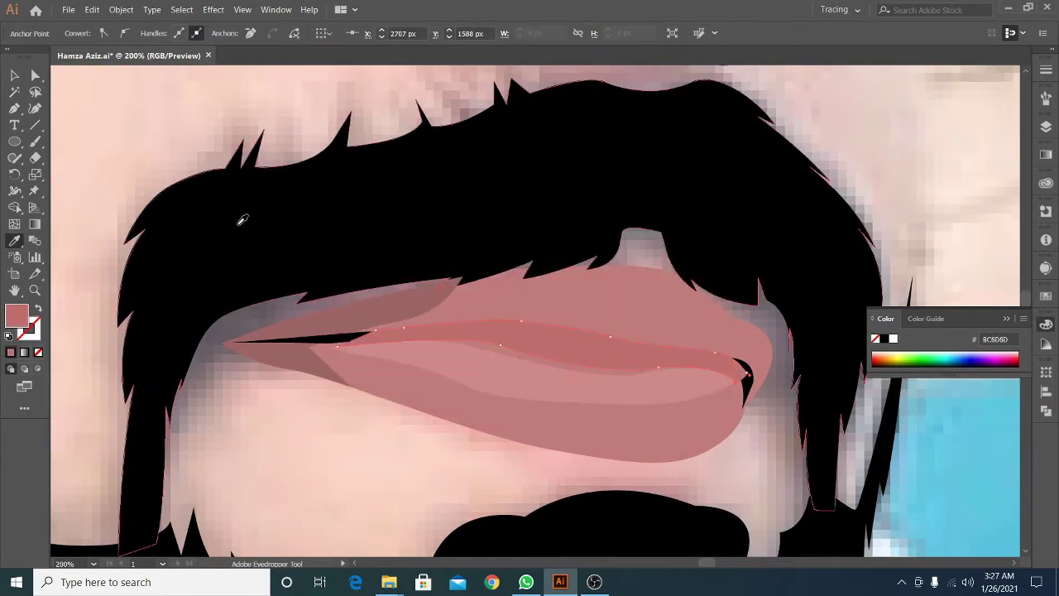
key("v")
key("ctrl+[")
key("ctrl+shift+a")
scroll(645, 377, "down", 3)
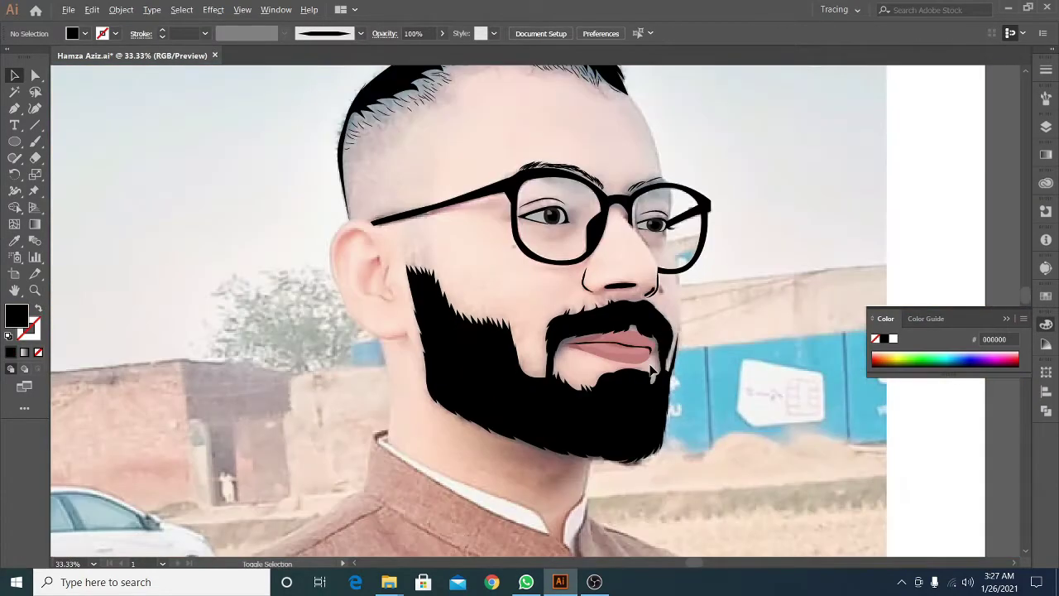
scroll(645, 378, "up", 3)
scroll(235, 265, "up", 1)
scroll(453, 372, "down", 3)
Pen-trace the ear's outer rim as a curved closed black outline
scroll(227, 295, "up", 1)
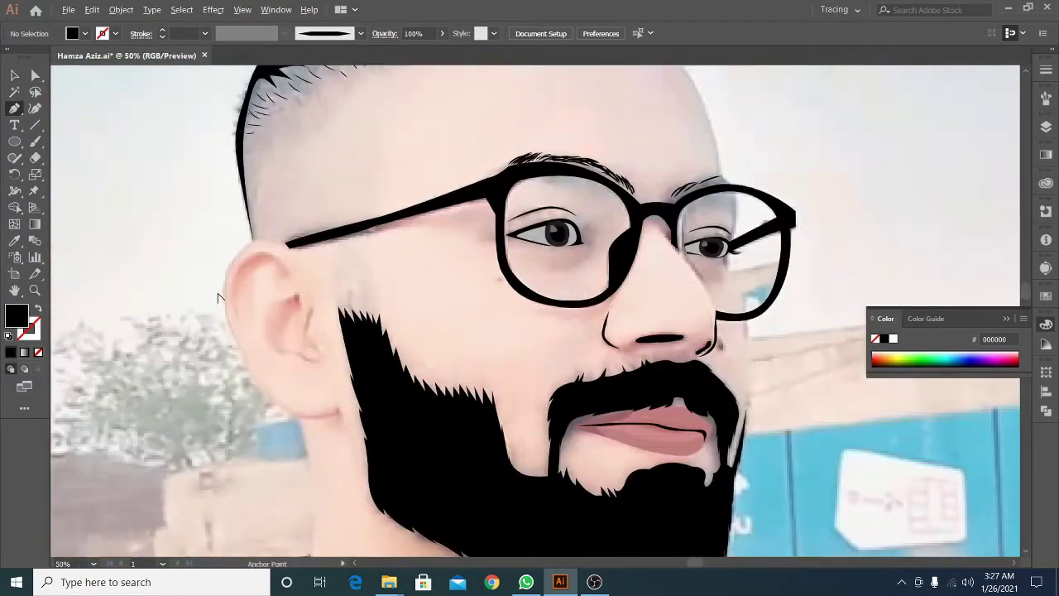
scroll(444, 332, "up", 1)
key("p")
left_click(451, 311)
scroll(402, 272, "up", 1)
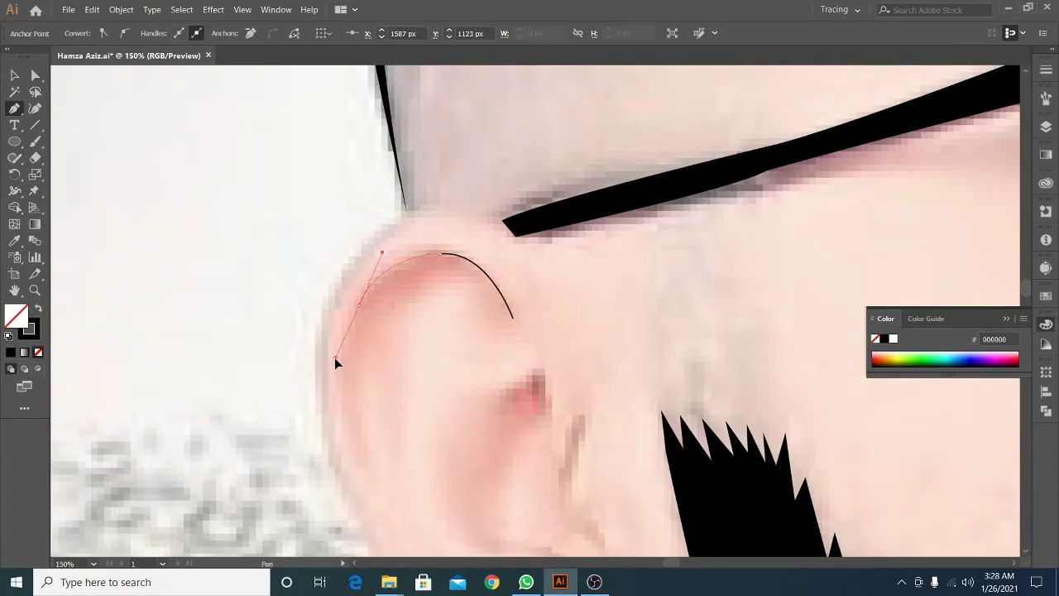
left_click_drag(372, 223, 361, 304)
left_click_drag(356, 368, 336, 329)
scroll(336, 329, "down", 2)
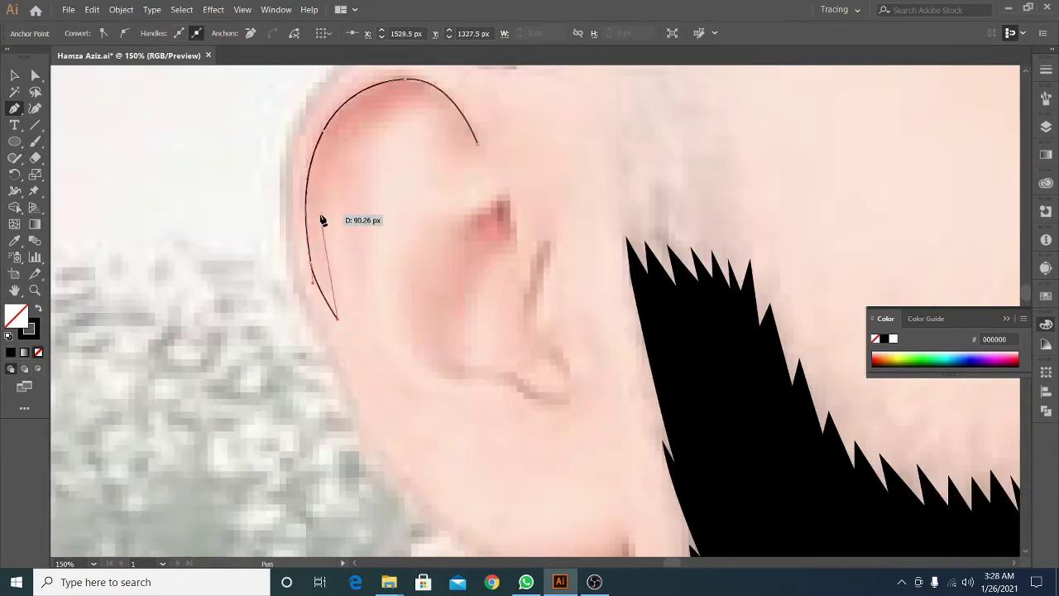
left_click_drag(502, 194, 475, 153)
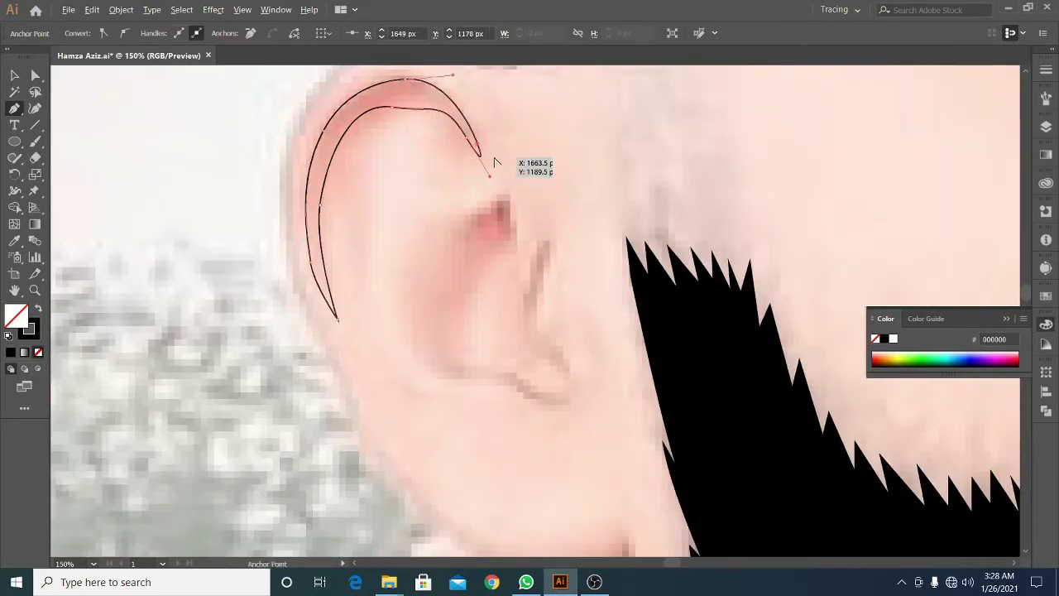
scroll(488, 182, "down", 2)
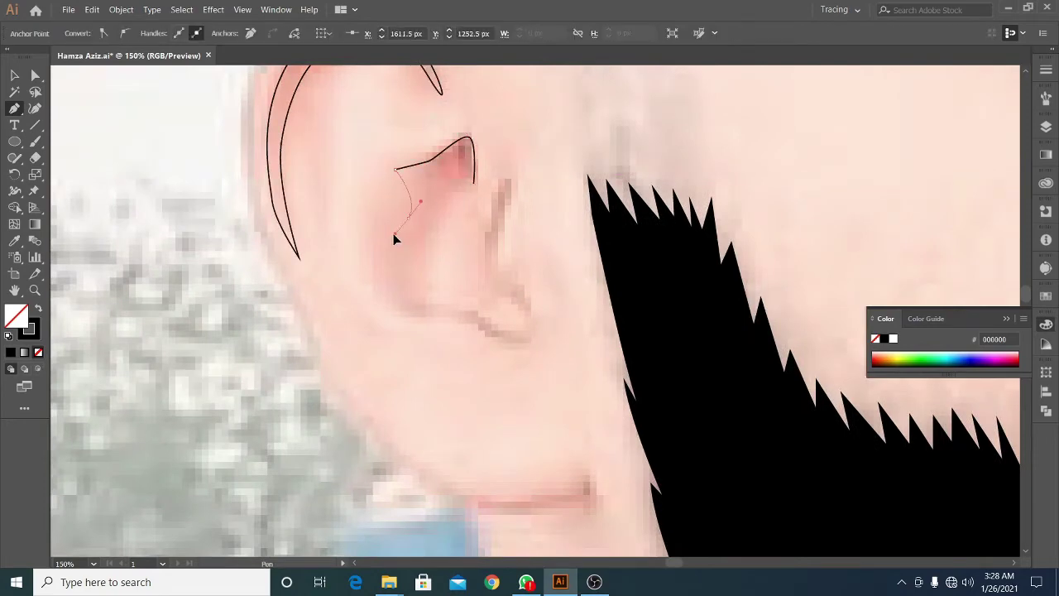
scroll(394, 239, "down", 1)
scroll(389, 190, "up", 2)
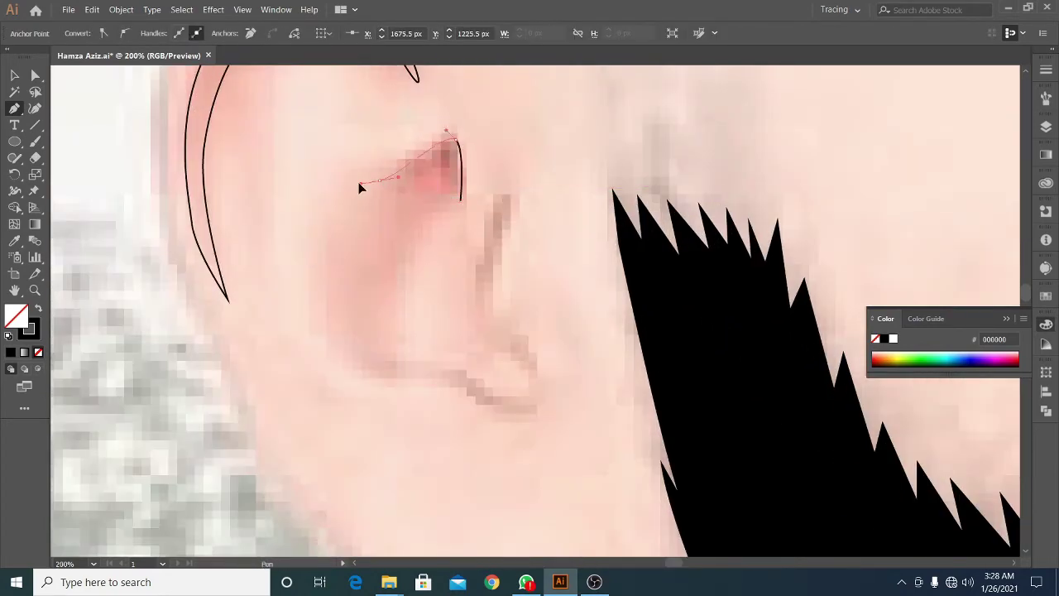
scroll(346, 320, "down", 2)
scroll(372, 314, "up", 1)
Trace the inner ear folds with curved Pen anchors
left_click_drag(393, 326, 414, 344)
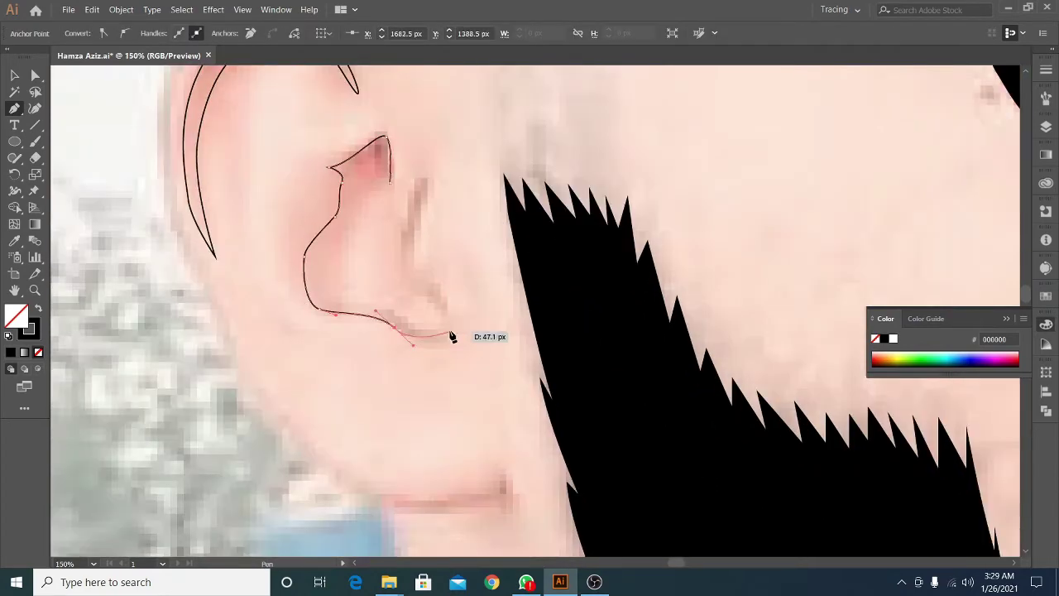
scroll(454, 303, "down", 3)
scroll(451, 310, "up", 3)
scroll(430, 326, "up", 1)
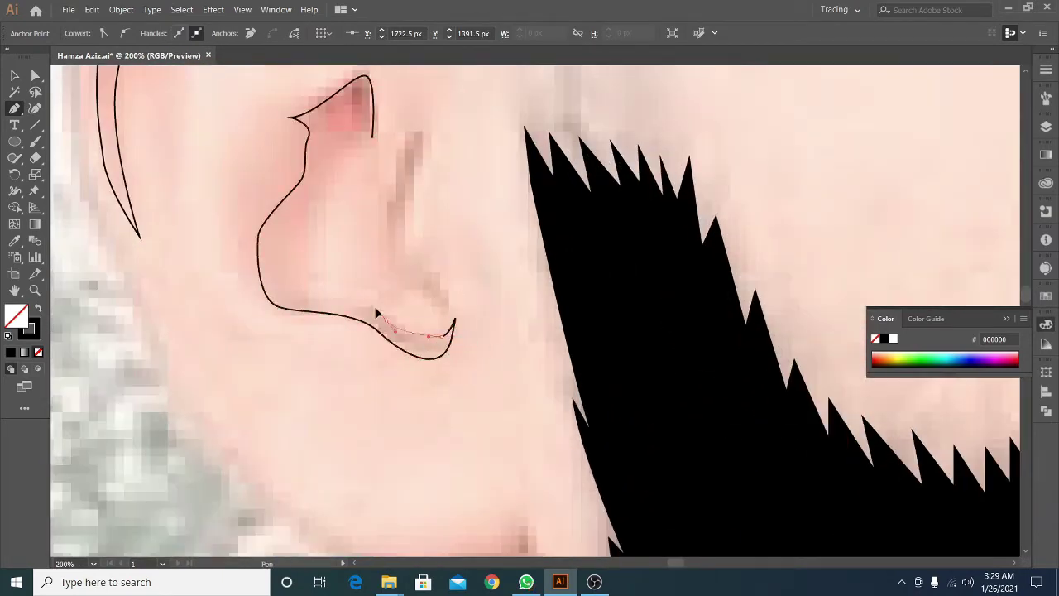
left_click_drag(334, 301, 294, 292)
scroll(356, 178, "right", 1)
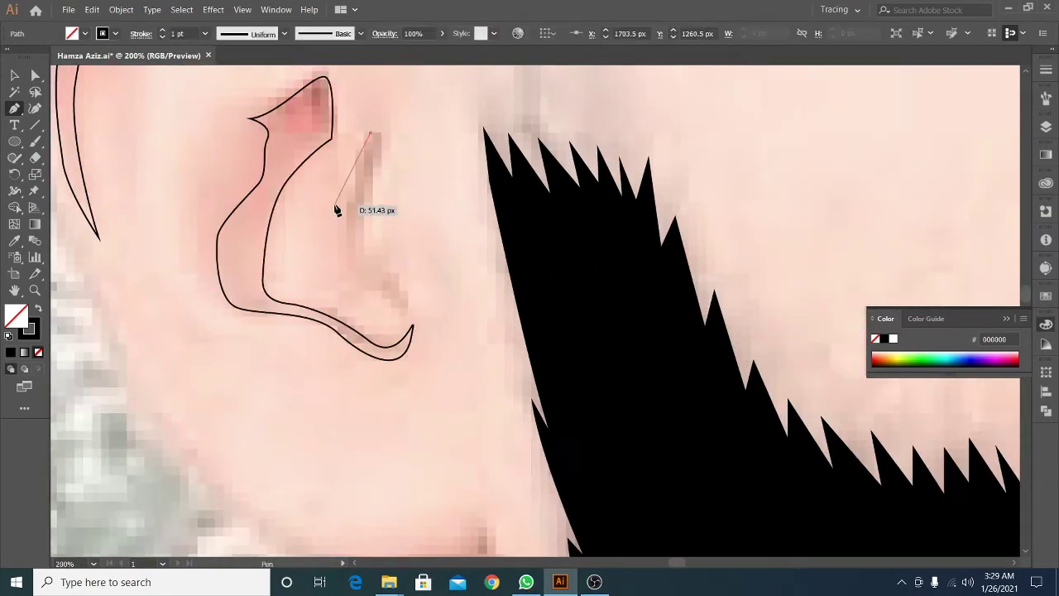
left_click_drag(343, 265, 393, 311)
left_click_drag(376, 178, 377, 178)
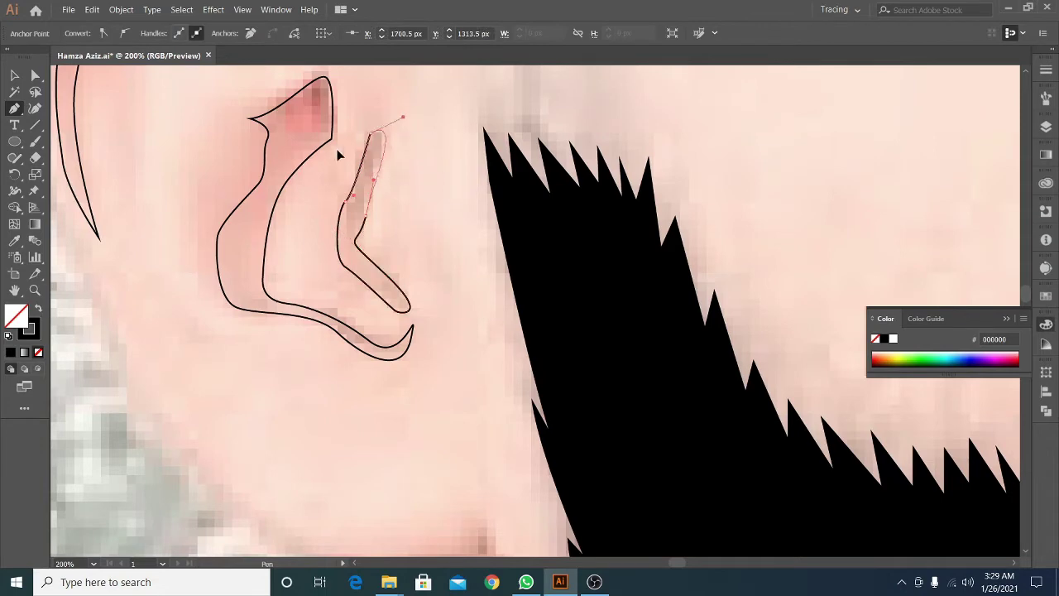
scroll(402, 239, "down", 2)
left_click_drag(389, 235, 413, 236)
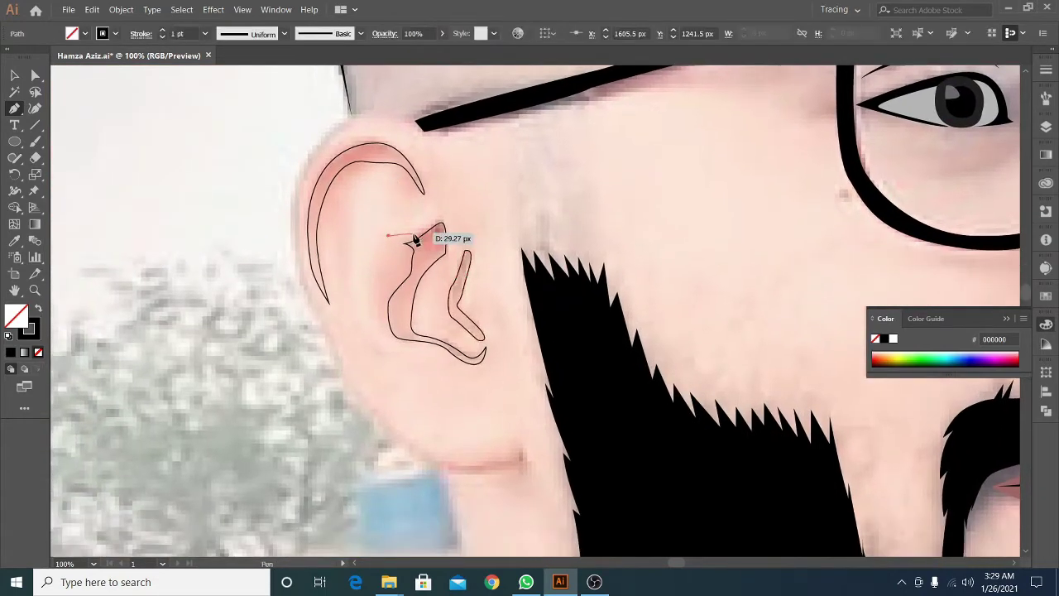
scroll(417, 234, "up", 1)
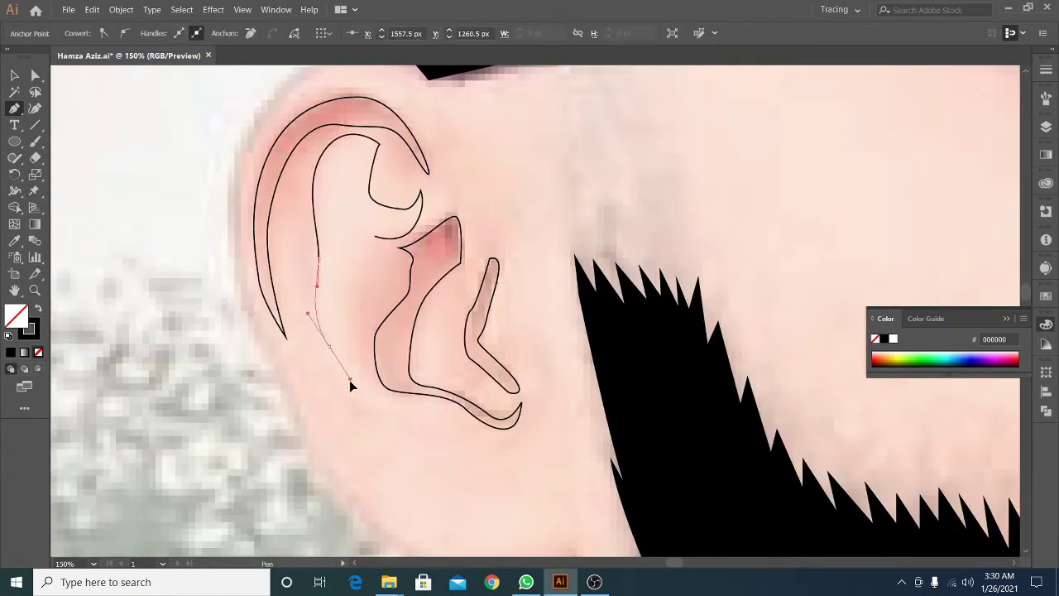
scroll(382, 236, "down", 2)
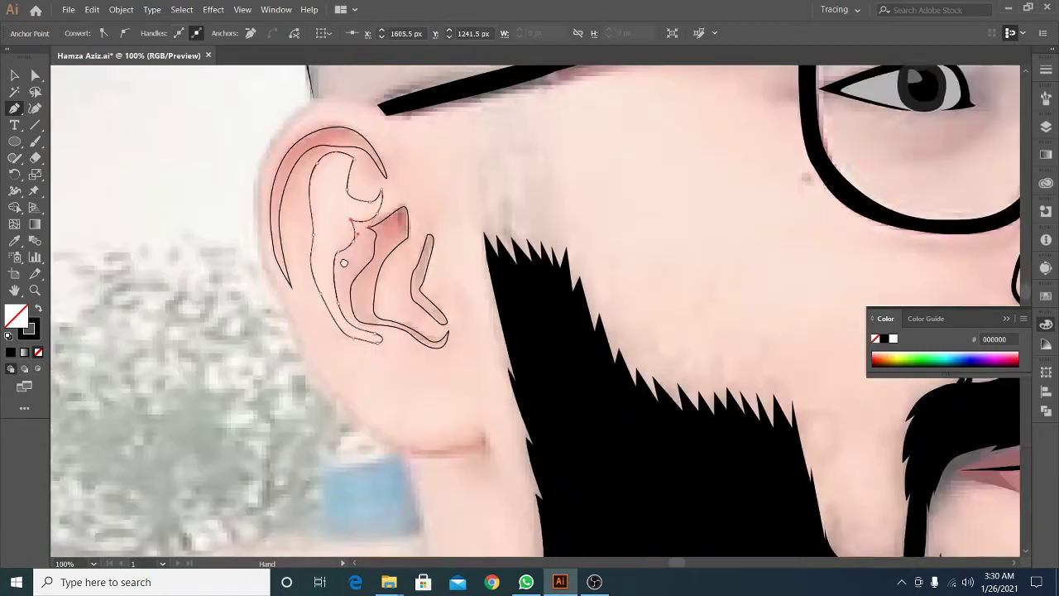
scroll(406, 368, "up", 1)
scroll(405, 368, "up", 1)
Trace the crease under the earlobe and deselect the finished paths
left_click_drag(451, 321, 472, 280)
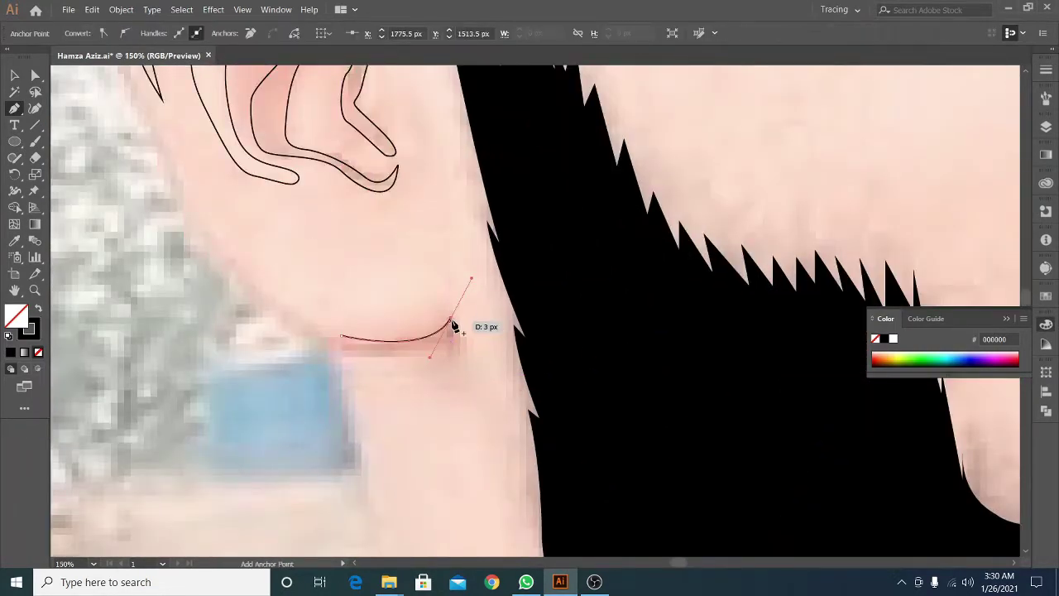
left_click(473, 364)
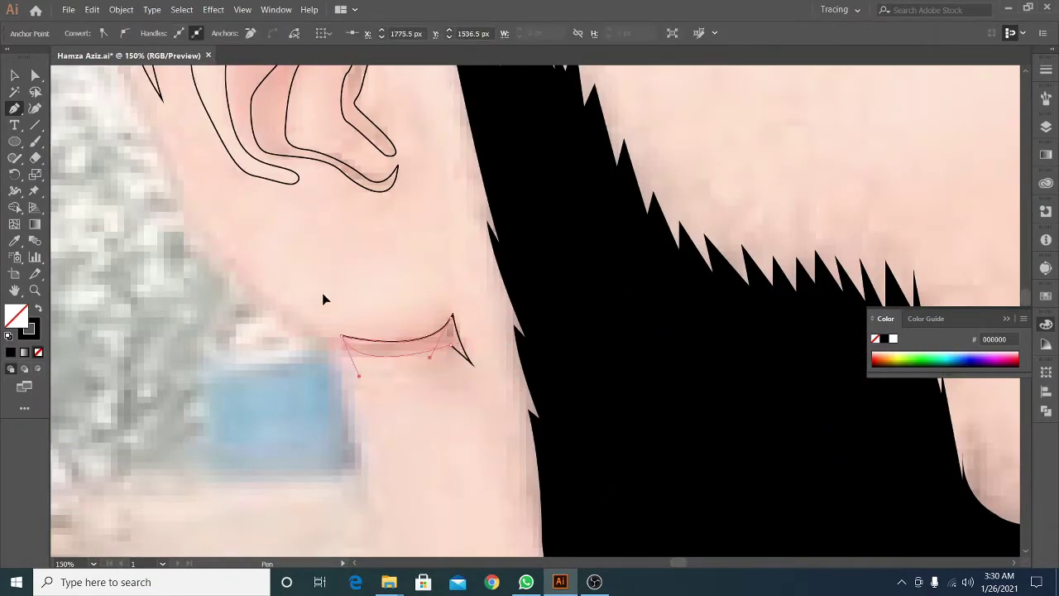
scroll(323, 299, "down", 2)
scroll(439, 359, "down", 2)
key("ctrl+shift+a")
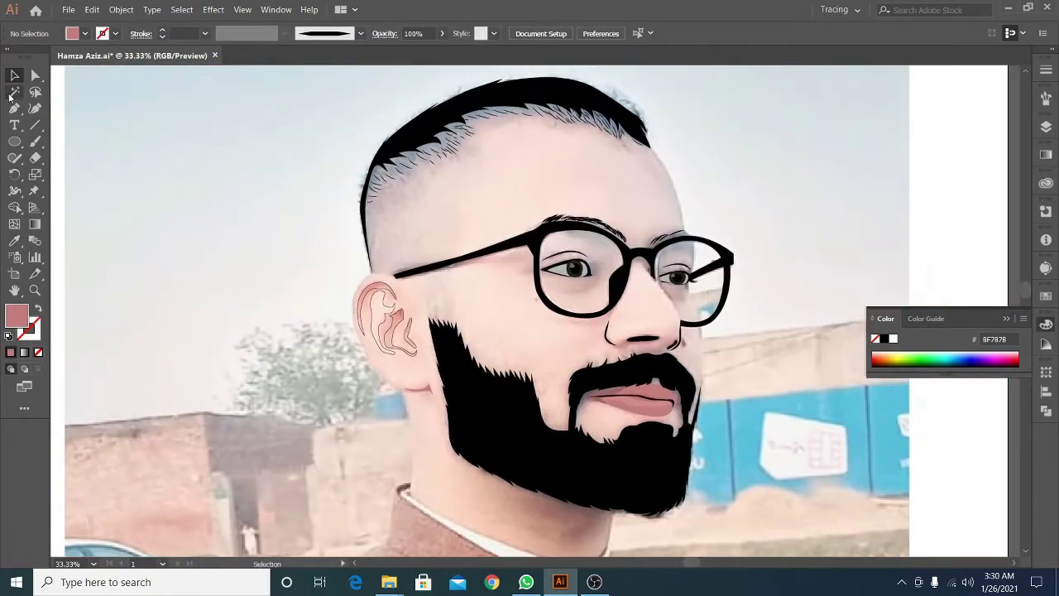
left_click(14, 108)
scroll(382, 272, "up", 4)
Pen-trace the head outline from the top of the ear, behind it and around the earlobe
left_click(369, 284)
scroll(343, 320, "down", 2)
left_click_drag(278, 282, 287, 394)
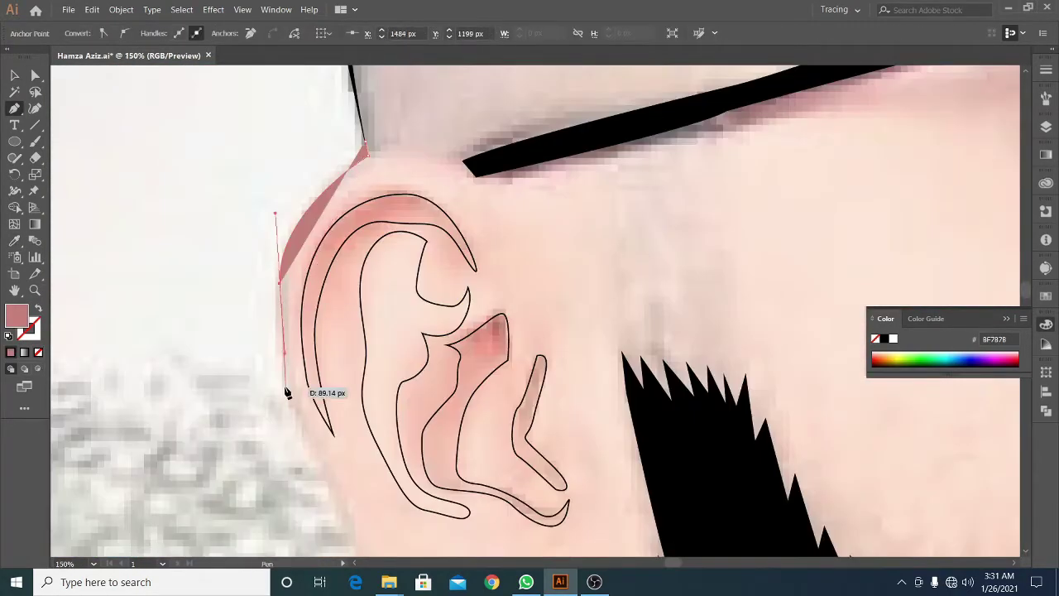
scroll(287, 393, "down", 3)
scroll(267, 284, "down", 2)
left_click(350, 441)
scroll(349, 442, "down", 3)
left_click(361, 229)
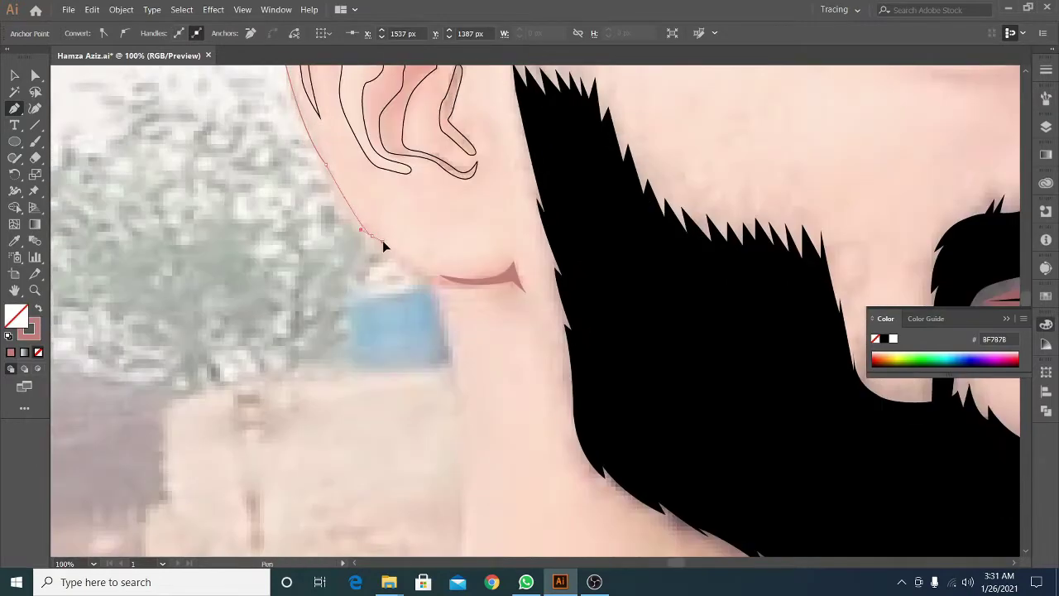
scroll(383, 245, "down", 2)
scroll(377, 261, "up", 3)
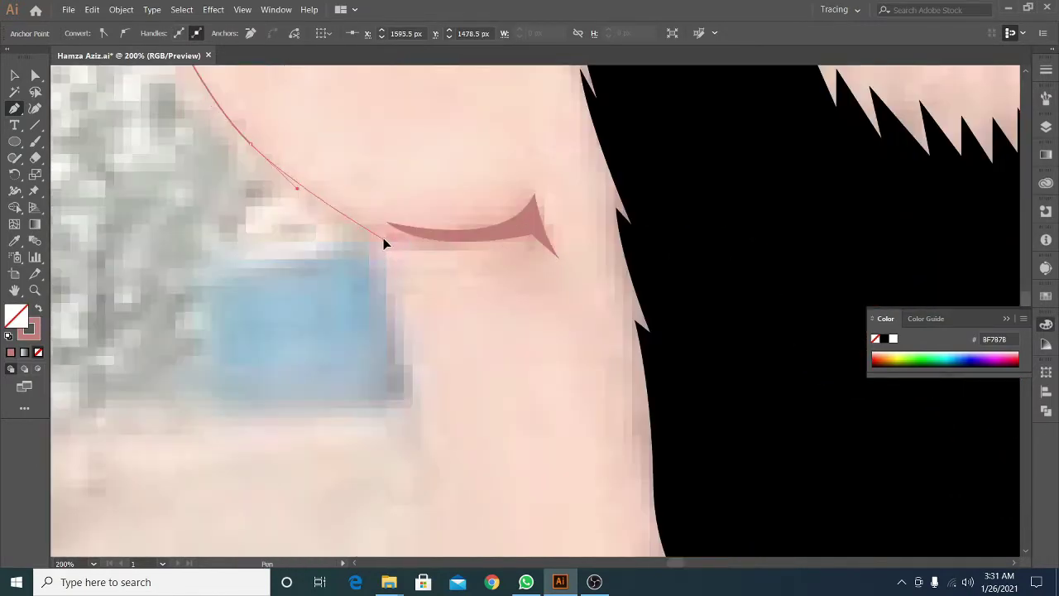
scroll(386, 248, "down", 3)
scroll(397, 314, "down", 2)
scroll(307, 331, "down", 2)
Continue the outline along the collar and neck up to the temple above the glasses
left_click(241, 273)
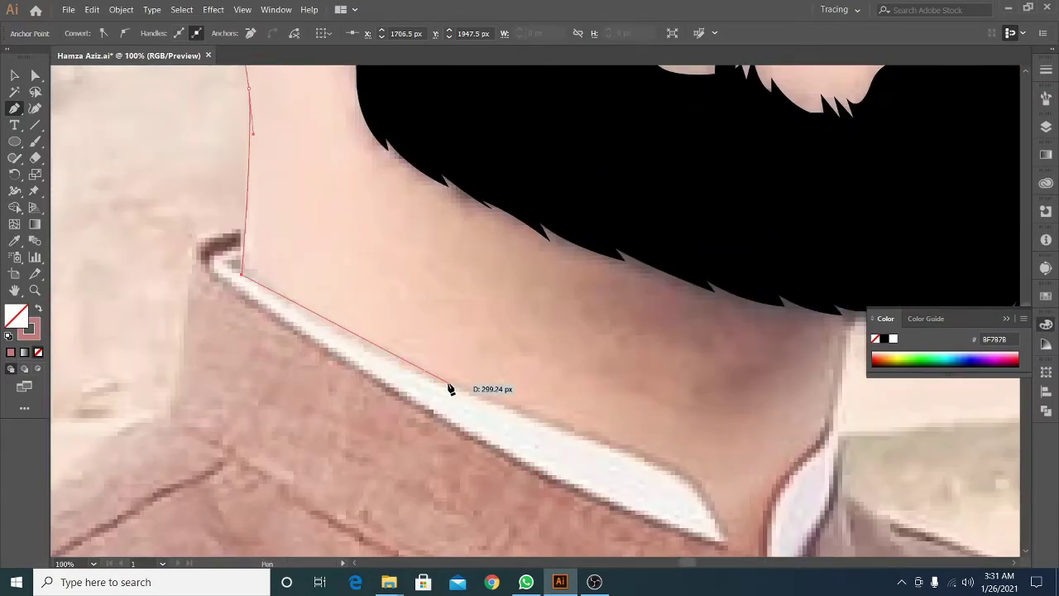
mouse_move(538, 425)
left_mouse_down()
mouse_move(425, 347)
mouse_move(567, 371)
left_mouse_up()
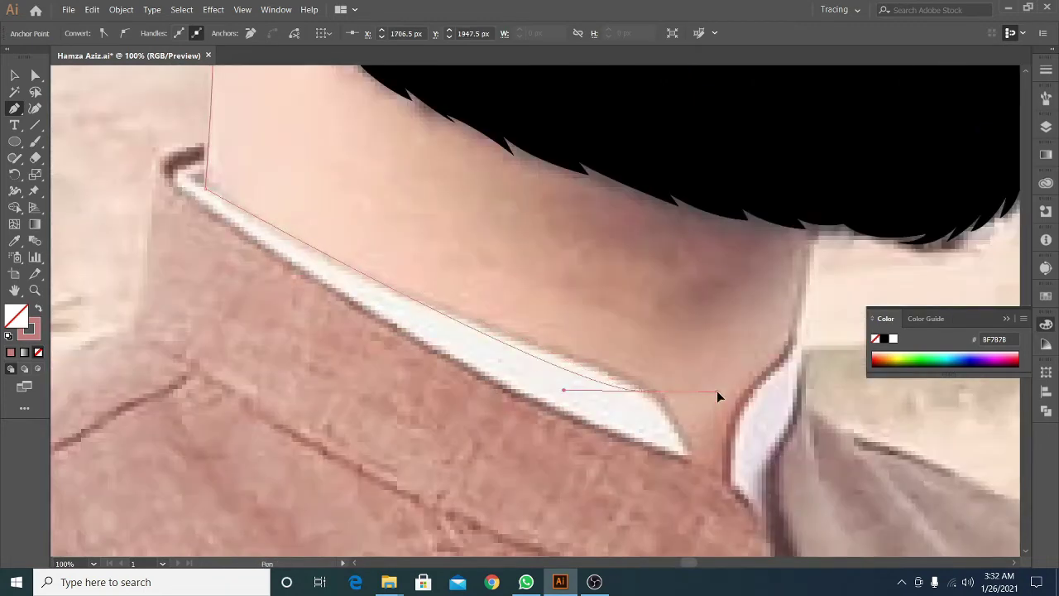
mouse_move(717, 397)
left_mouse_down()
mouse_move(514, 268)
mouse_move(507, 311)
left_mouse_up()
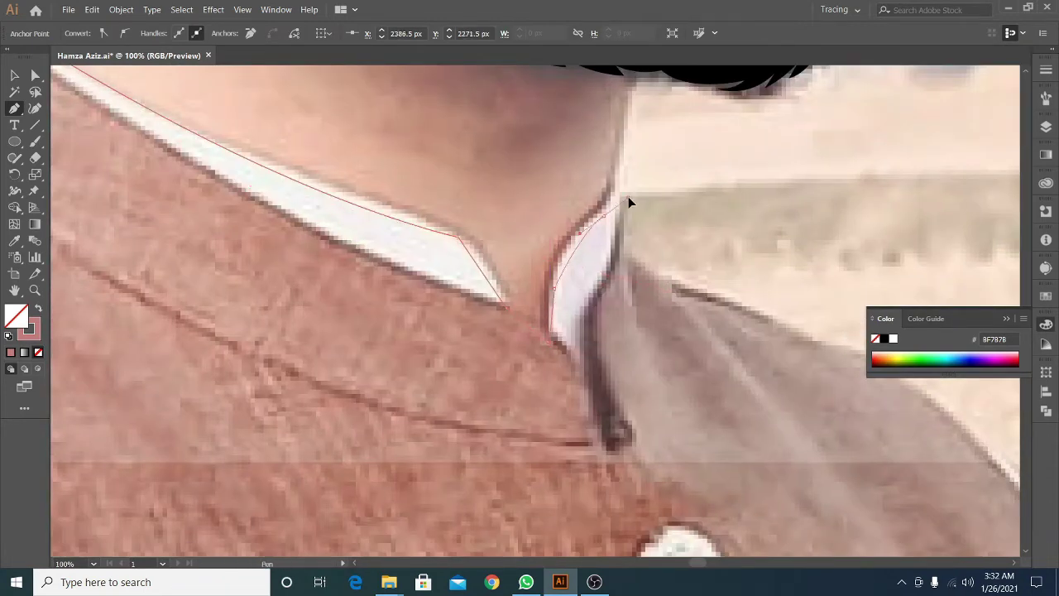
left_click_drag(629, 203, 606, 309)
scroll(616, 189, "down", 2)
scroll(619, 366, "up", 2)
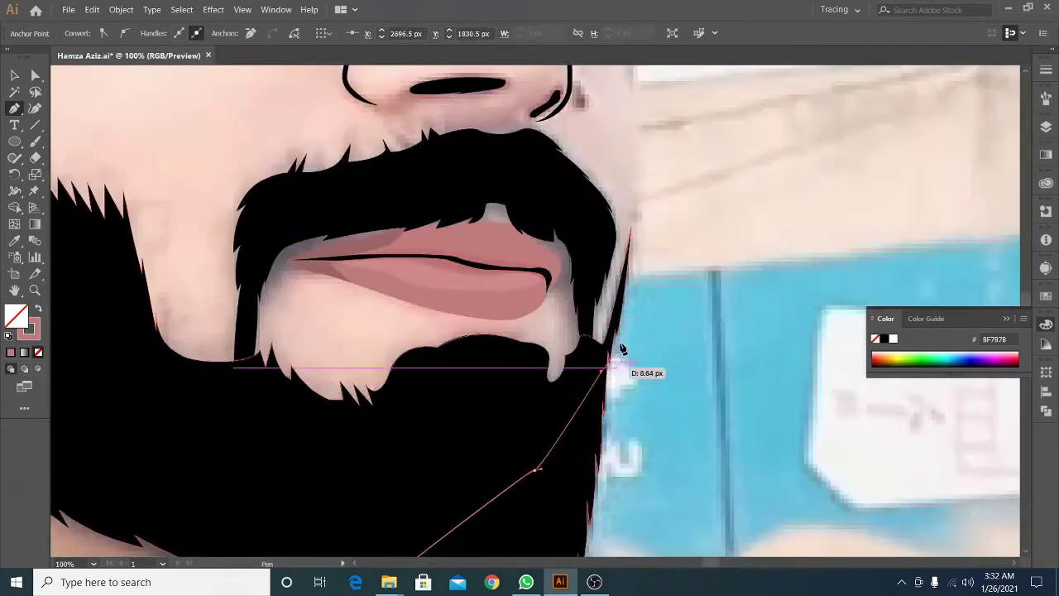
scroll(634, 231, "down", 1)
scroll(567, 389, "up", 1)
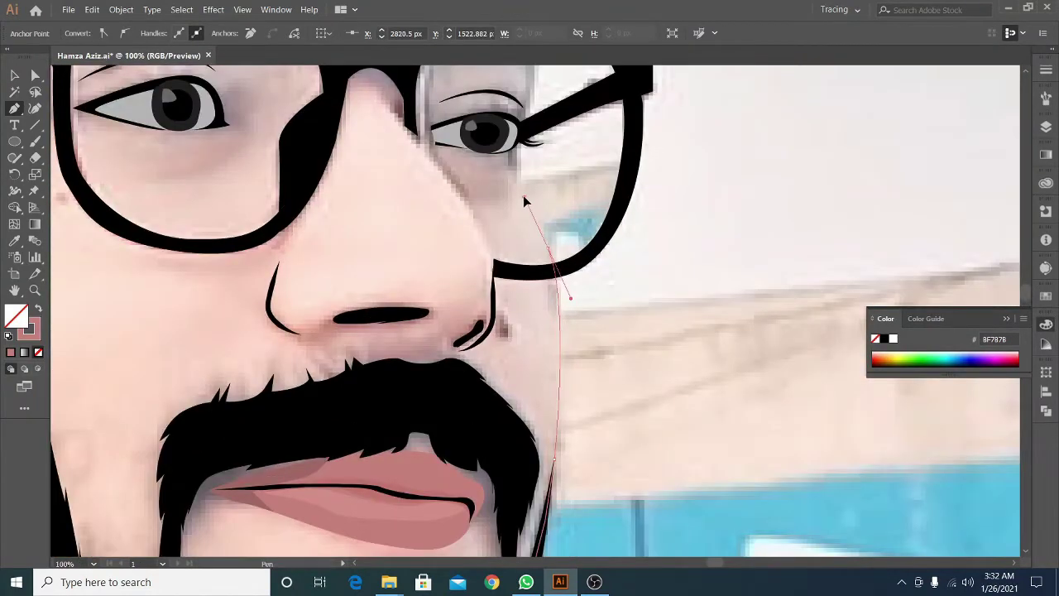
scroll(529, 174, "up", 2)
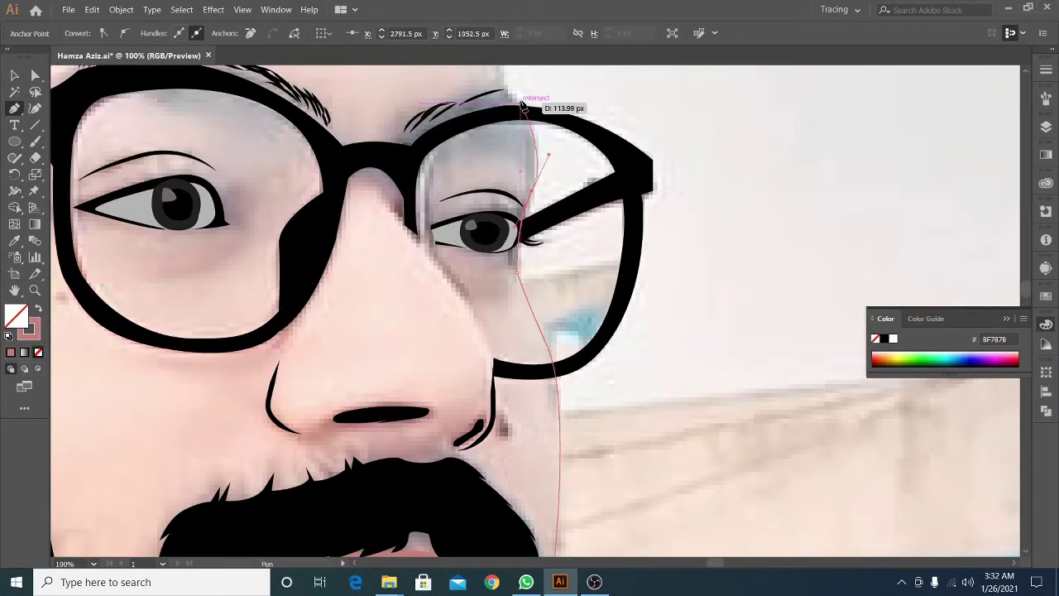
left_click(530, 115)
scroll(489, 203, "up", 3)
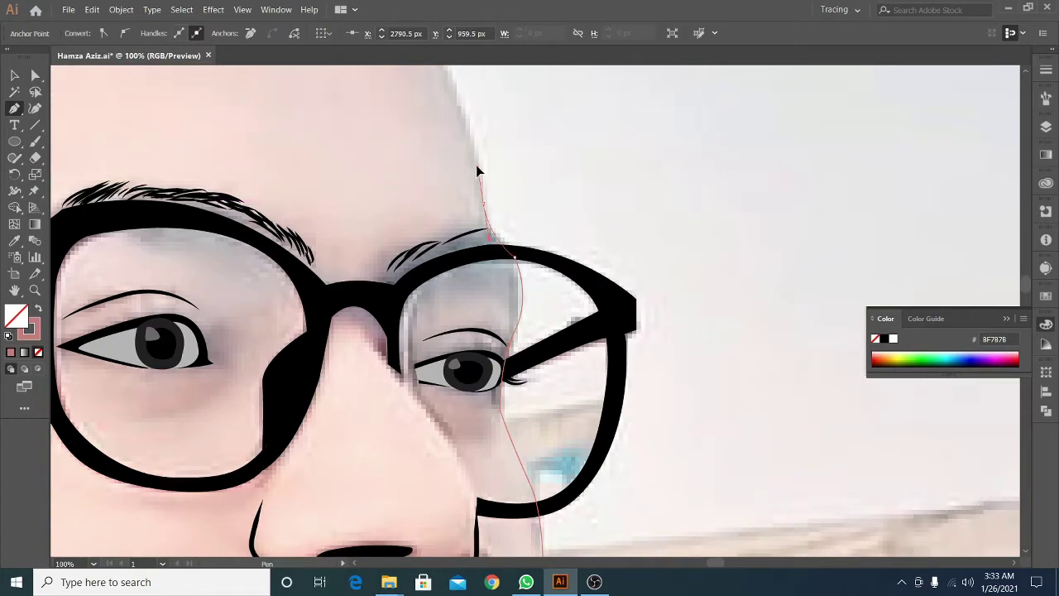
left_click(478, 171)
scroll(488, 190, "up", 4)
scroll(497, 203, "left", 1)
scroll(463, 145, "down", 1)
Give the finished head outline a 5 pt black stroke
key("v")
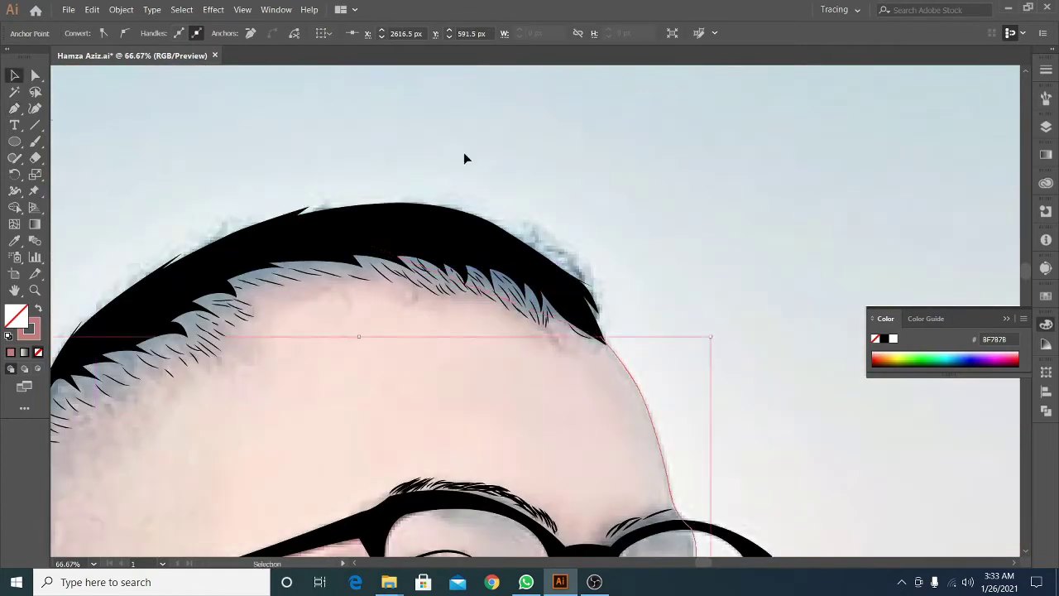
scroll(463, 158, "down", 1)
scroll(653, 218, "down", 1)
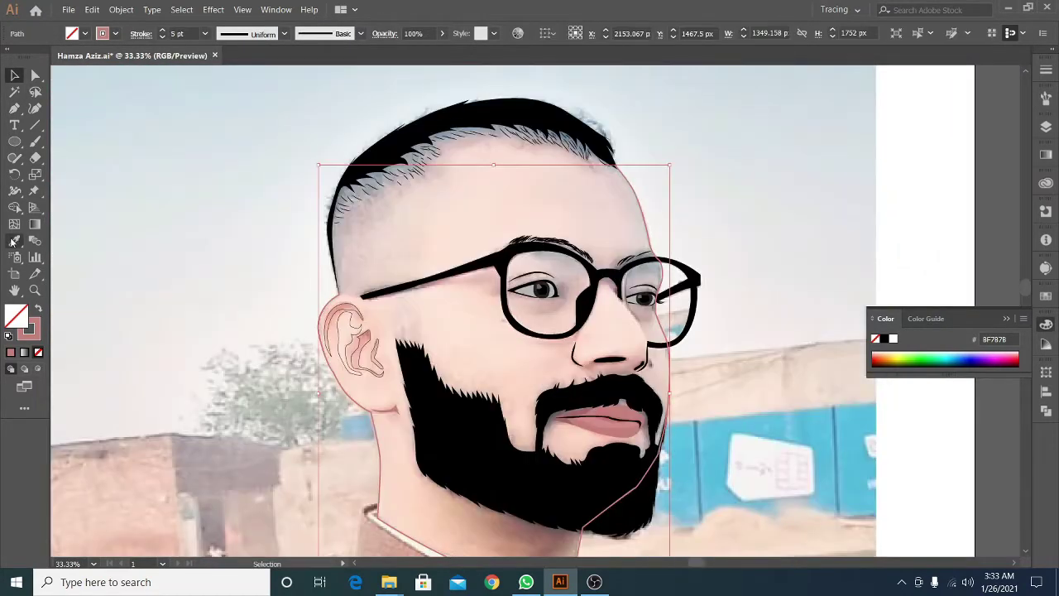
double_click(28, 329)
left_click(676, 203)
left_click(751, 262)
scroll(674, 257, "down", 1)
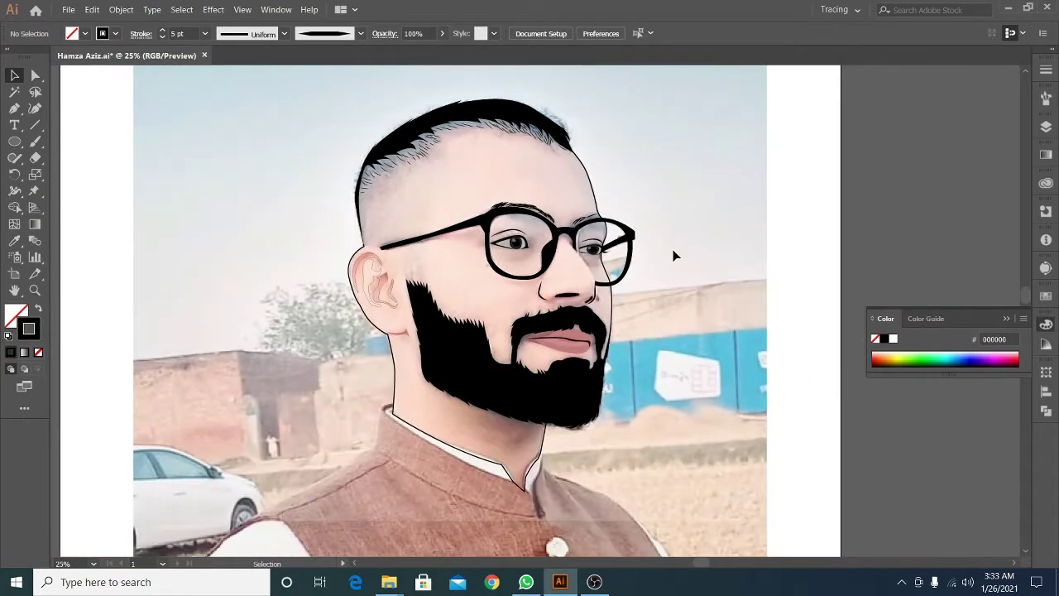
Hide the reference photo layer so the line art shows on white
left_click(1046, 126)
left_click(869, 155)
scroll(664, 207, "down", 1)
Draw an ellipse over the face, sample a palette skin tone onto it, and merge the face regions
key("l")
scroll(364, 178, "down", 1)
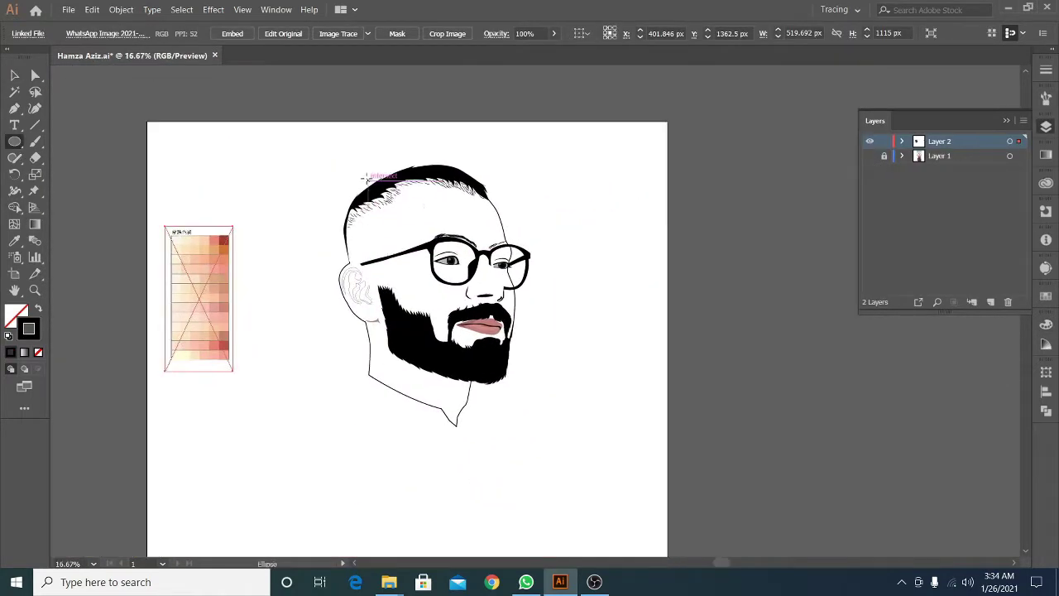
left_click_drag(364, 178, 576, 455)
key("i")
scroll(206, 366, "up", 2)
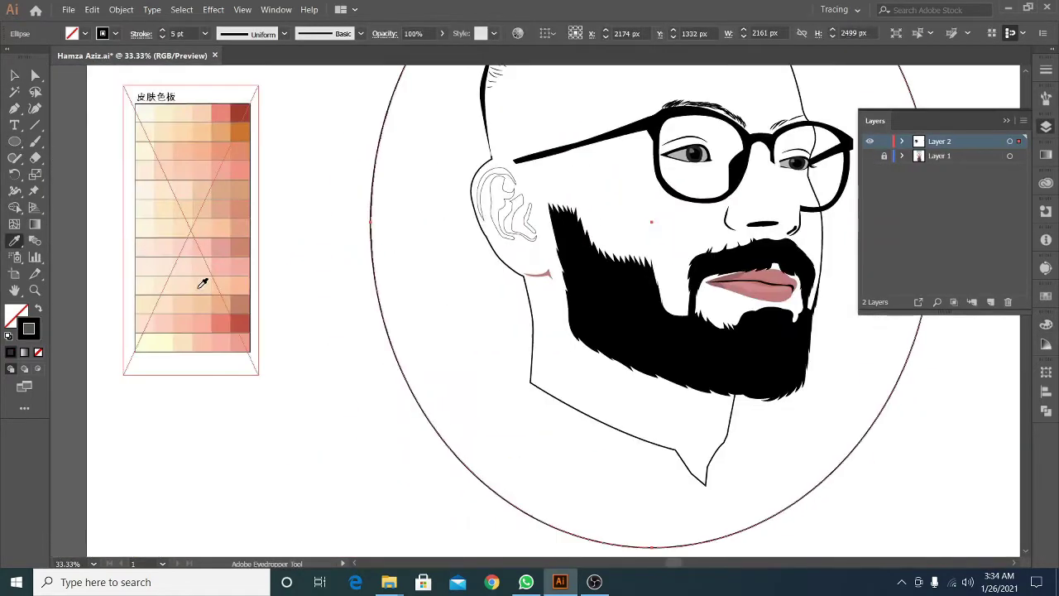
left_click(201, 283)
scroll(378, 265, "down", 1)
scroll(598, 397, "down", 1)
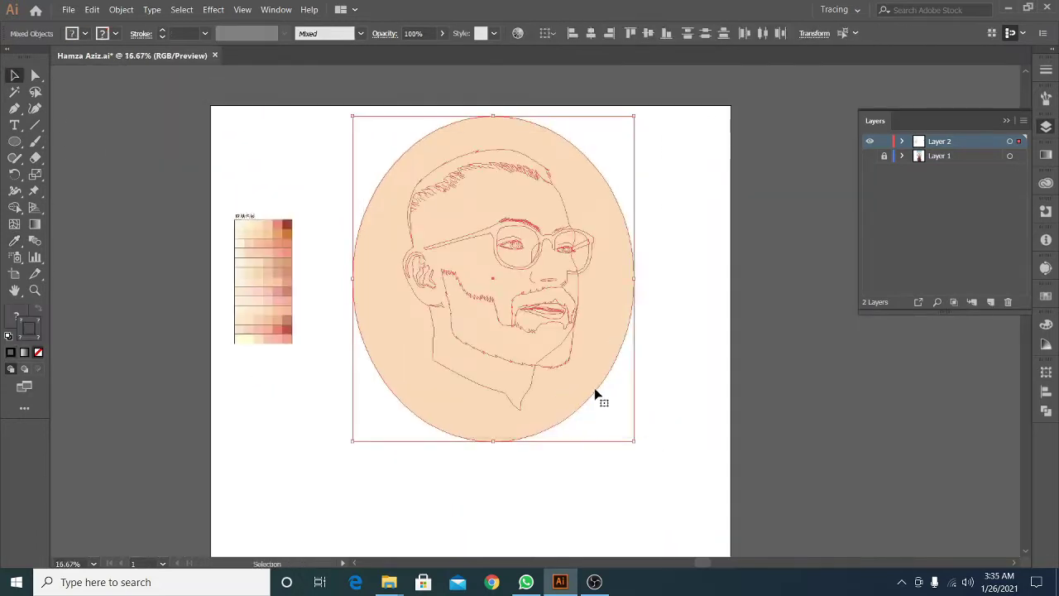
left_click(508, 323)
scroll(496, 272, "up", 1)
Send the skin shape behind the line art and deselect it
key("ctrl+shift+bracketleft")
scroll(635, 325, "up", 1)
key("v")
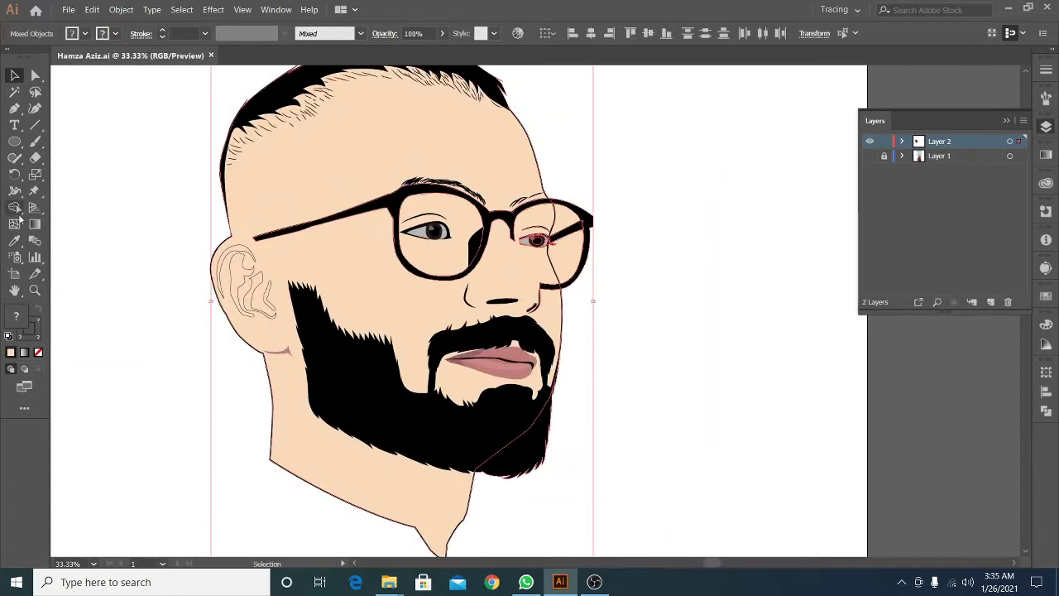
left_click(179, 177)
scroll(692, 280, "down", 1)
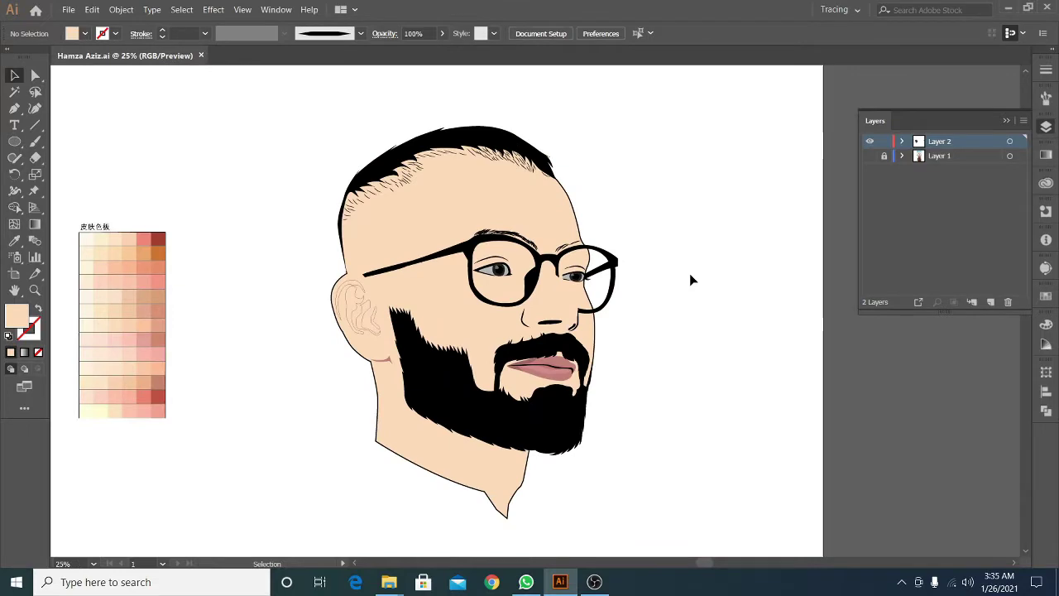
scroll(447, 298, "up", 1)
Fill the ear detail path with a peach tone sampled from the palette
left_click(451, 298)
scroll(248, 348, "up", 1)
scroll(165, 356, "left", 2)
key("i")
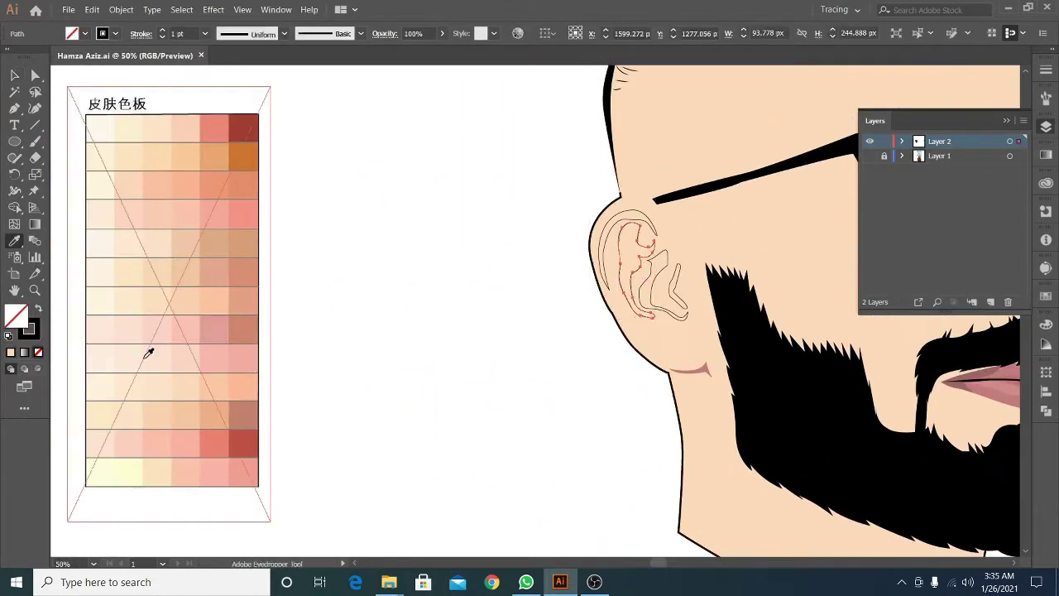
scroll(121, 383, "left", 1)
left_click(229, 385)
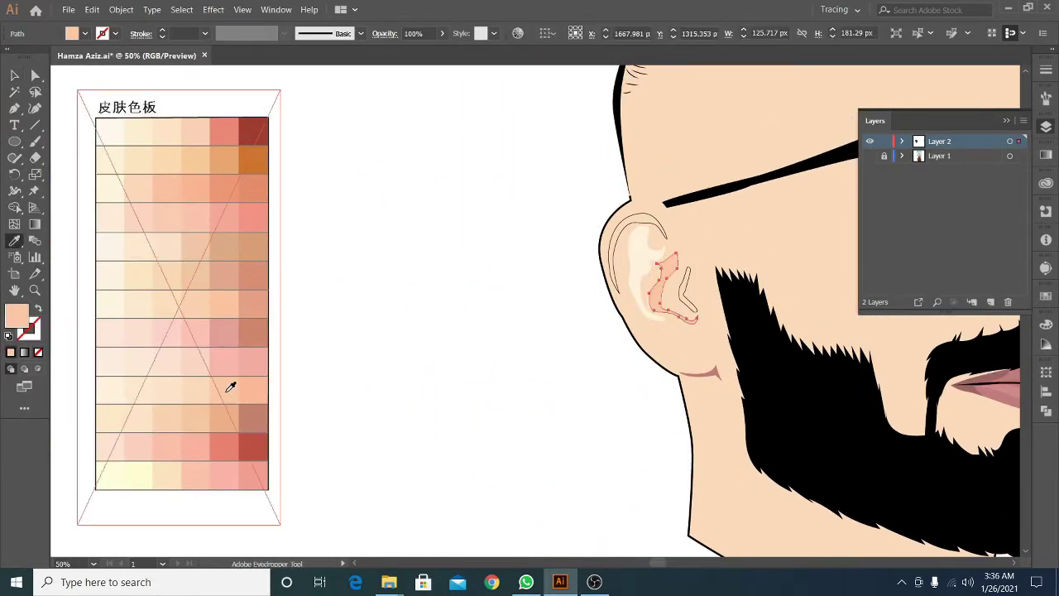
key("v")
left_click(427, 333)
scroll(428, 333, "down", 1)
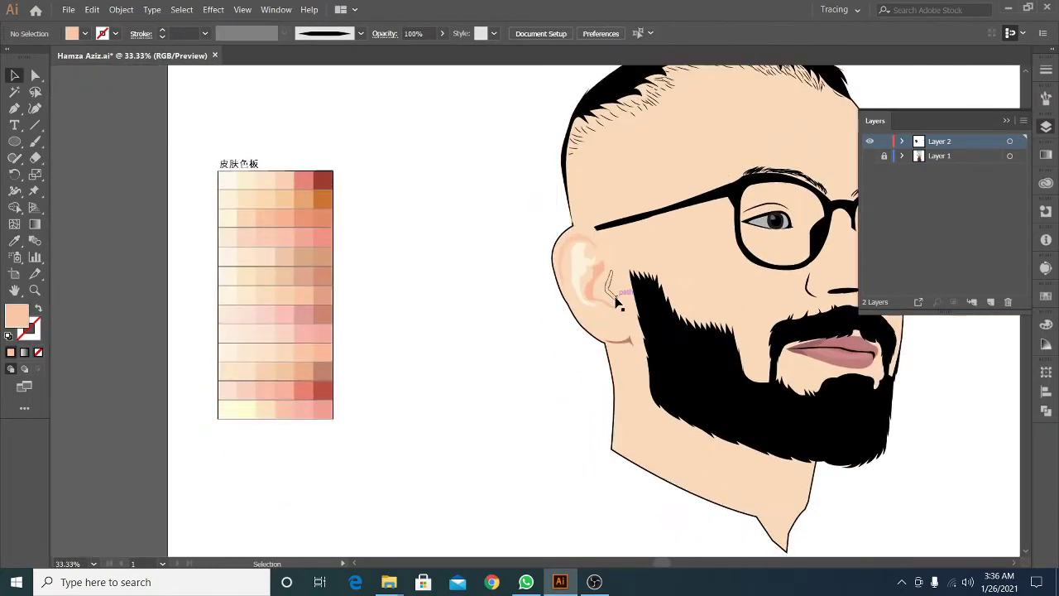
scroll(579, 298, "up", 1)
Fill the inner ear path with another sampled peach tone
left_click(779, 257)
key("i")
left_click(329, 386)
scroll(243, 243, "right", 3)
scroll(354, 378, "down", 2)
scroll(354, 378, "up", 1)
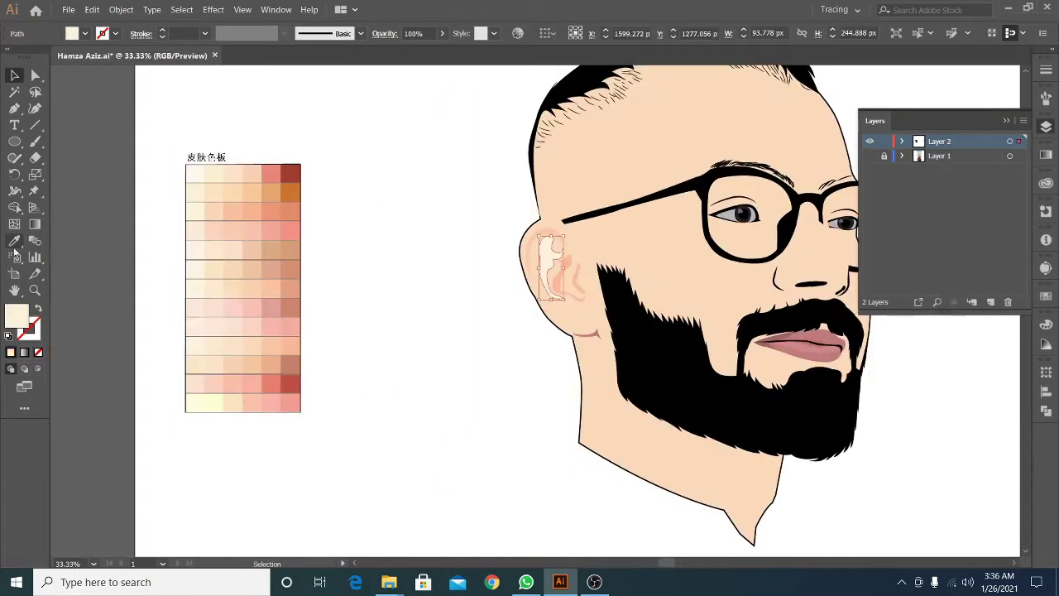
left_click(14, 75)
Deselect everything and show the background photo layer again
key("ctrl+shift+a")
scroll(278, 373, "right", 3)
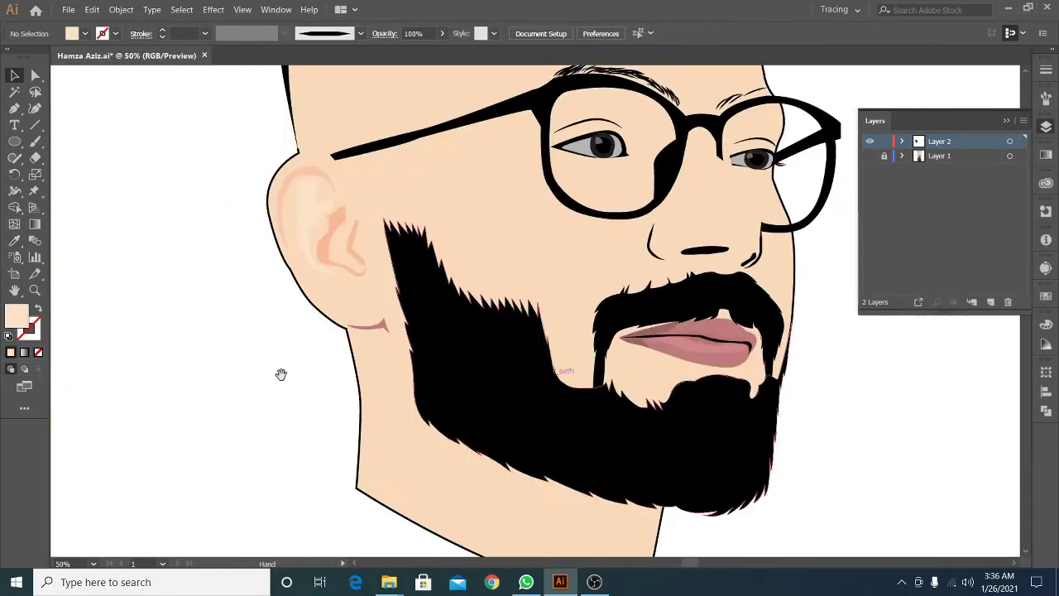
scroll(372, 383, "down", 1)
left_click(870, 155)
Expand the drawing layer and start the scalp path beside the ear, curving up the hairline
left_click(901, 141)
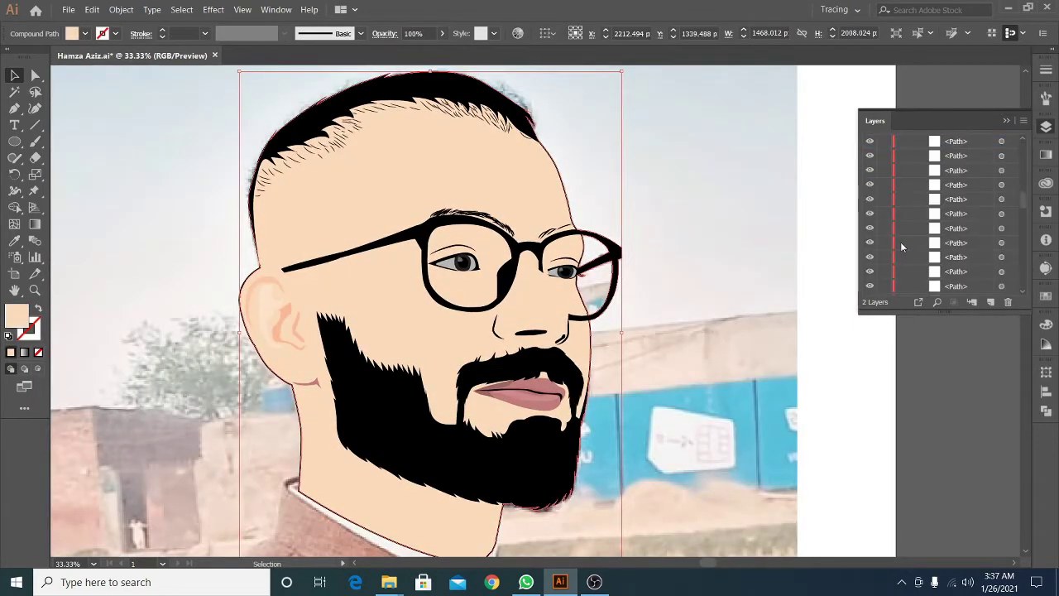
scroll(943, 215, "down", 5)
scroll(623, 313, "up", 1)
key("p")
left_click(359, 359)
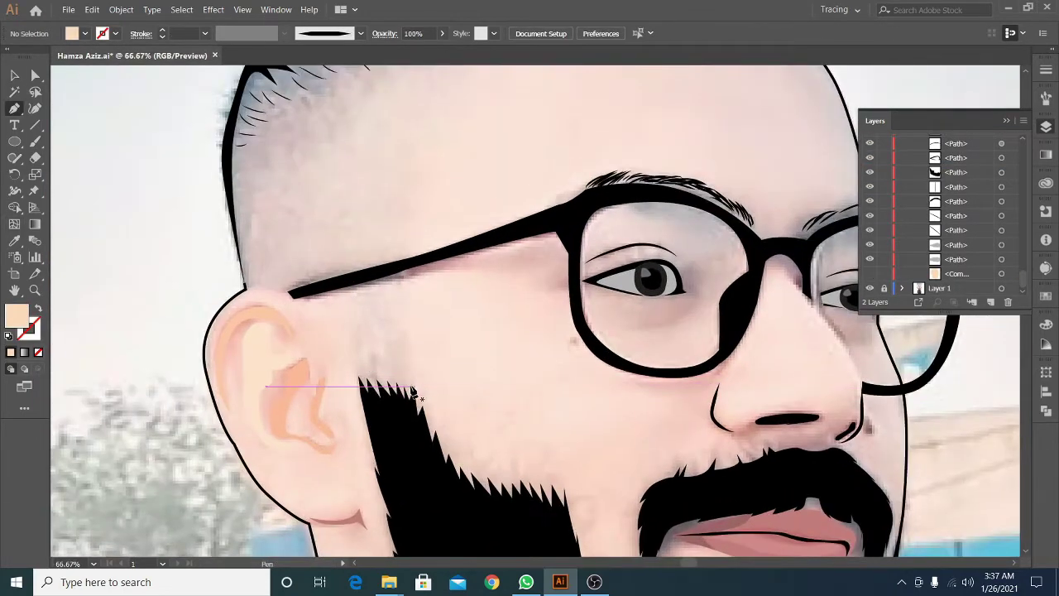
left_click_drag(416, 286, 415, 334)
scroll(415, 333, "down", 1)
scroll(423, 304, "up", 1)
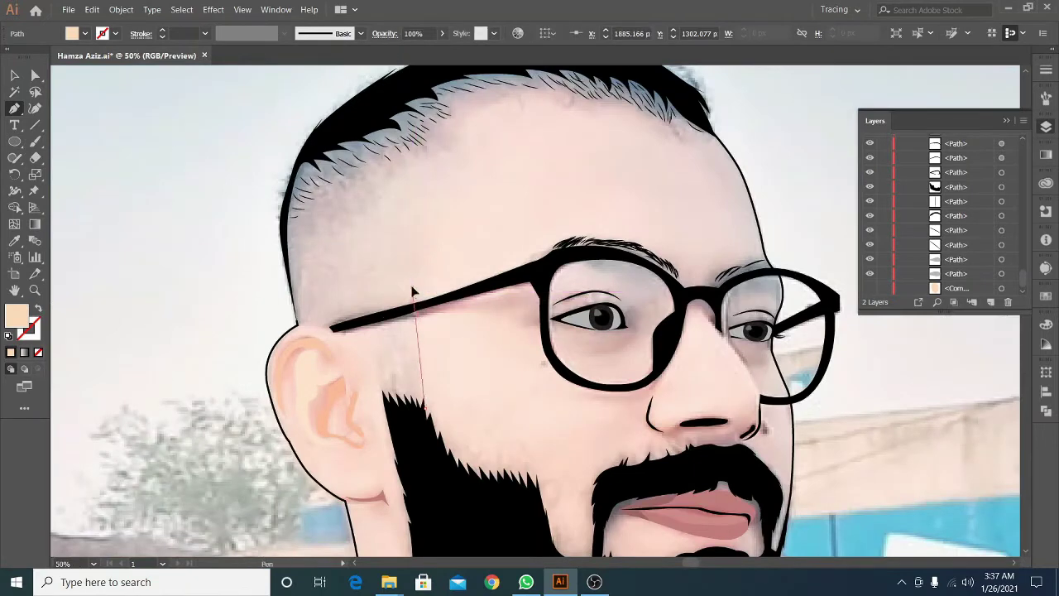
mouse_move(455, 179)
left_mouse_down()
mouse_move(487, 163)
mouse_move(472, 171)
left_mouse_up()
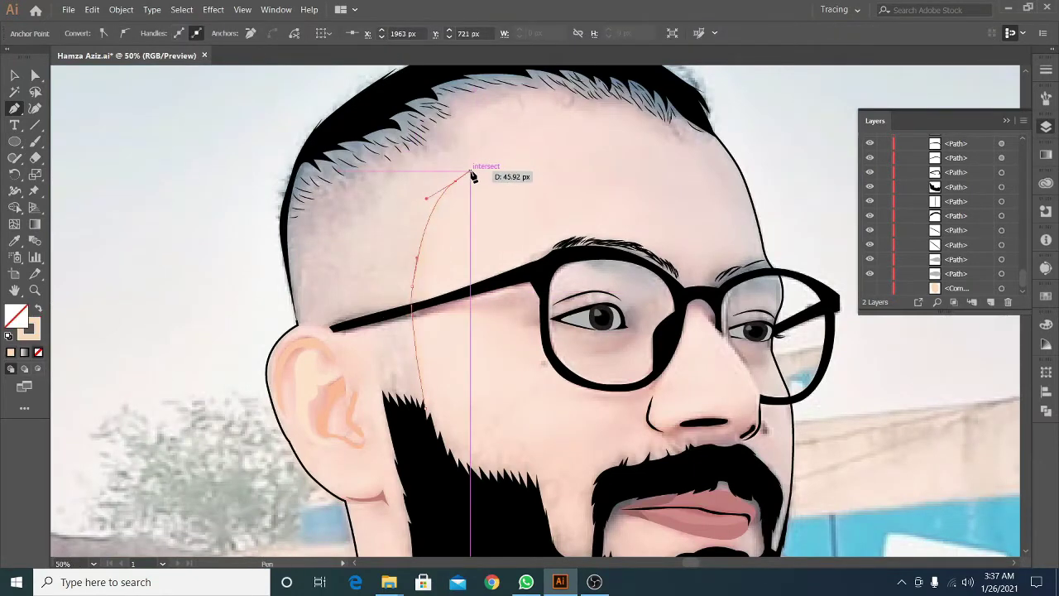
Anchor the scalp outline at the ear top, undo a stray anchor, and close it at the beard
scroll(686, 184, "up", 1)
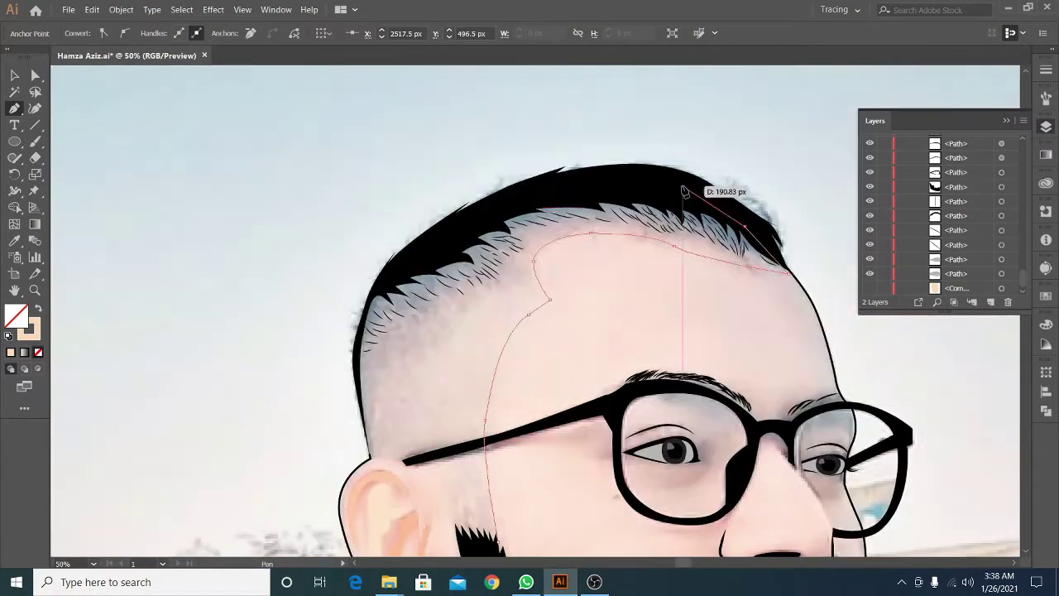
scroll(463, 248, "up", 1)
scroll(392, 311, "down", 3)
left_click(439, 403)
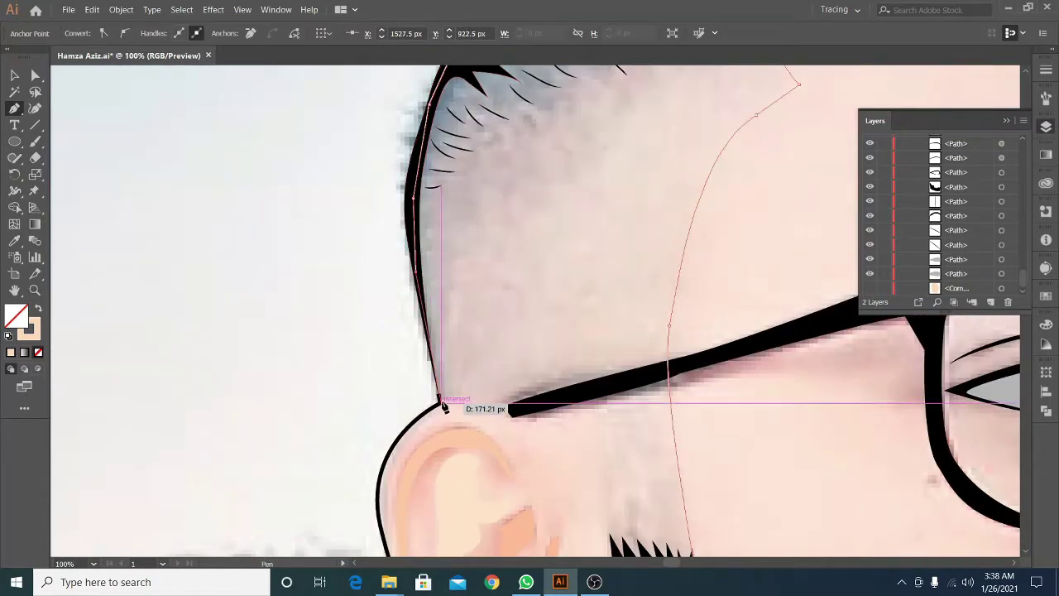
scroll(439, 404, "down", 2)
left_click_drag(513, 316, 592, 396)
key("ctrl+z")
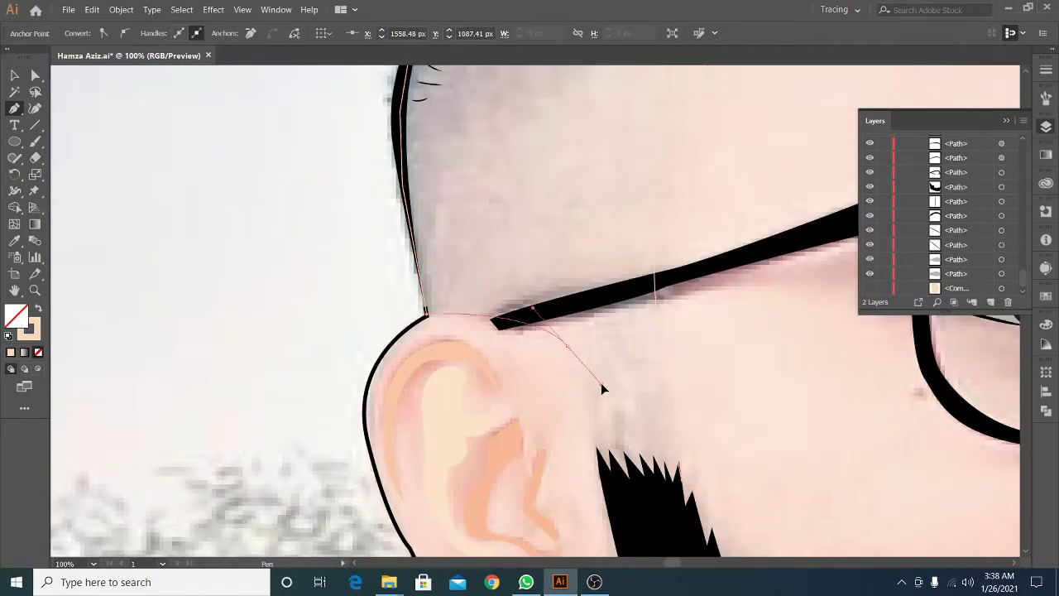
scroll(602, 389, "down", 2)
left_click(568, 362)
Sample a fill colour onto the closed scalp shape
key("ctrl+minus")
key("i")
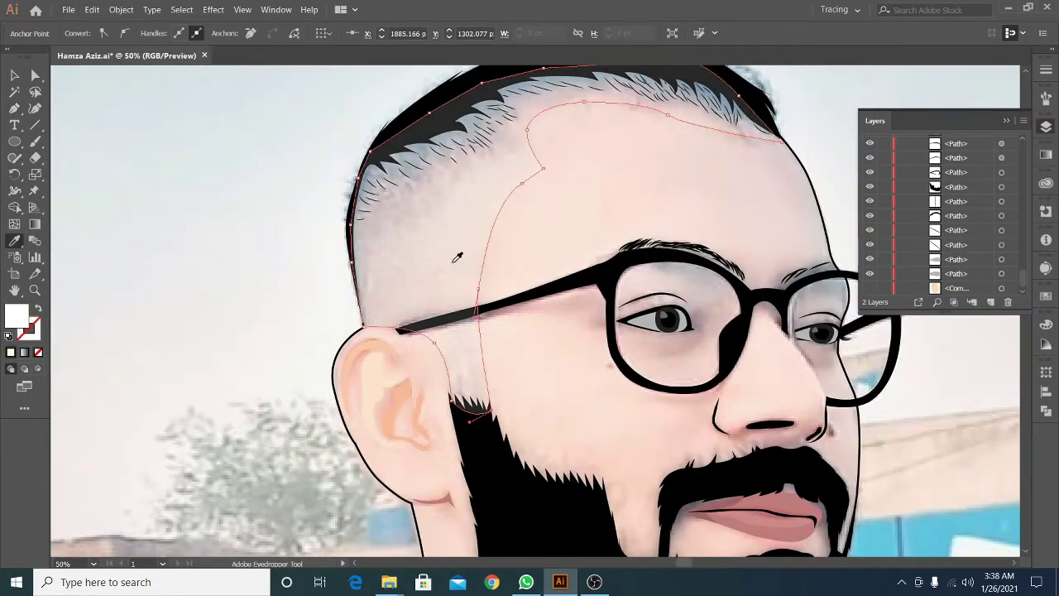
left_click(457, 258)
key("ctrl+minus")
Apply a gradient fill to the scalp, reverse it, and angle it from head top to beard
key("v")
key("period")
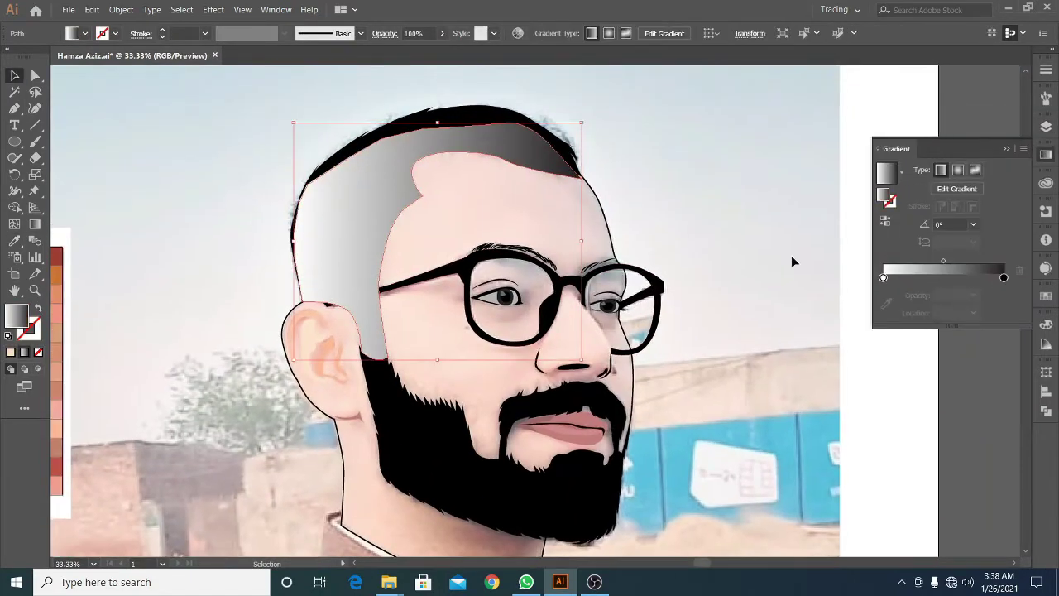
mouse_move(1004, 278)
left_mouse_down()
mouse_move(883, 278)
mouse_move(1003, 278)
left_mouse_up()
key("g")
mouse_move(366, 130)
left_mouse_down()
mouse_move(534, 368)
mouse_move(320, 66)
left_mouse_up()
Change the gradient's white end stop to a tan skin tone sampled from the palette
left_click(14, 75)
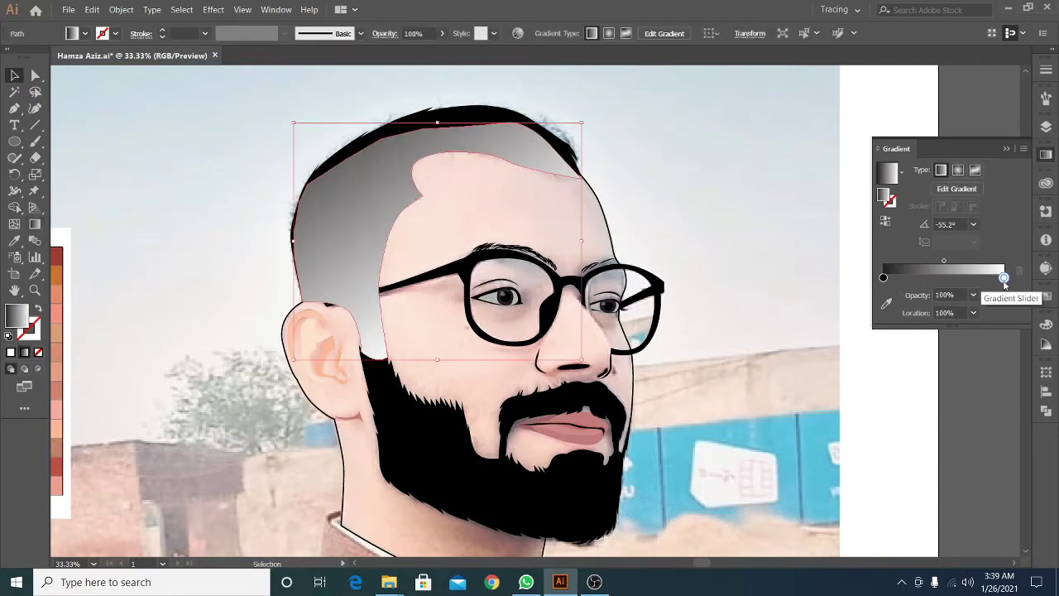
left_click(886, 303)
left_click(172, 389)
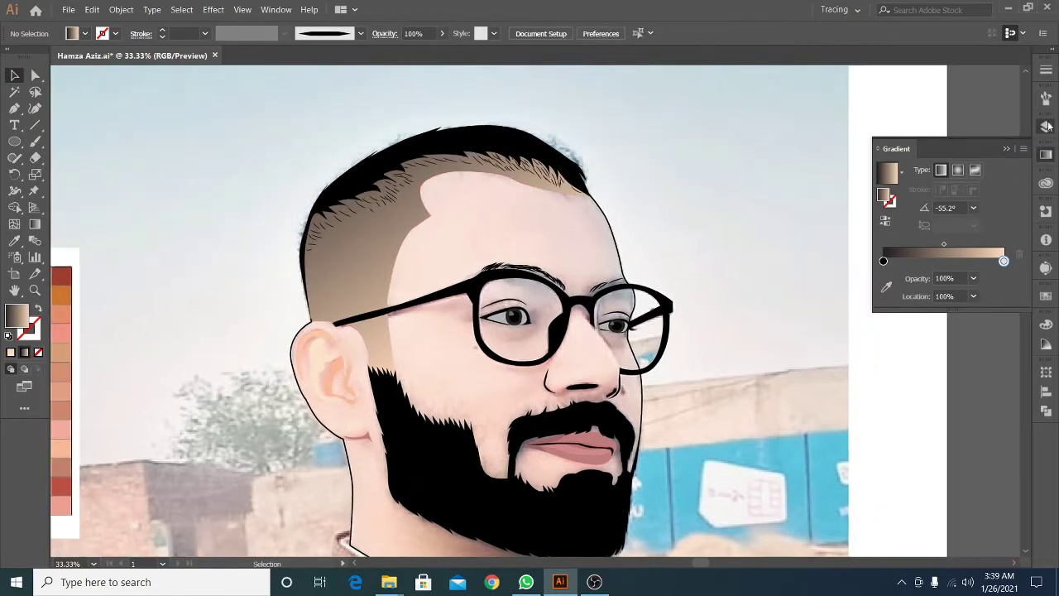
left_click(1045, 126)
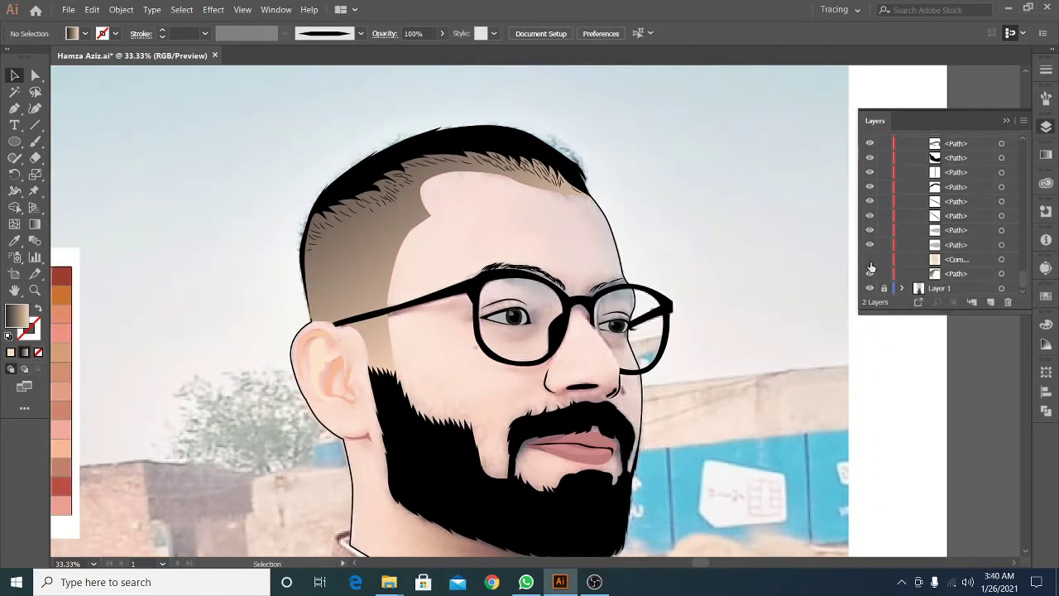
left_click(1001, 273)
left_click(767, 219)
key("ctrl+minus")
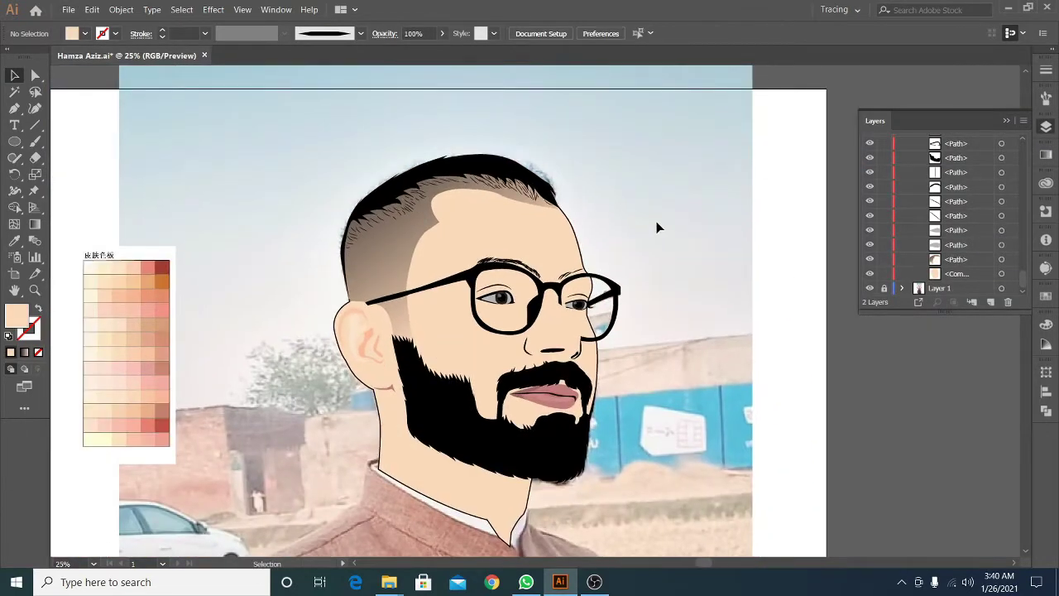
Rework the scalp gradient stops with a black left stop and an added stop
left_click(1000, 172)
left_click(1046, 153)
left_click(932, 279)
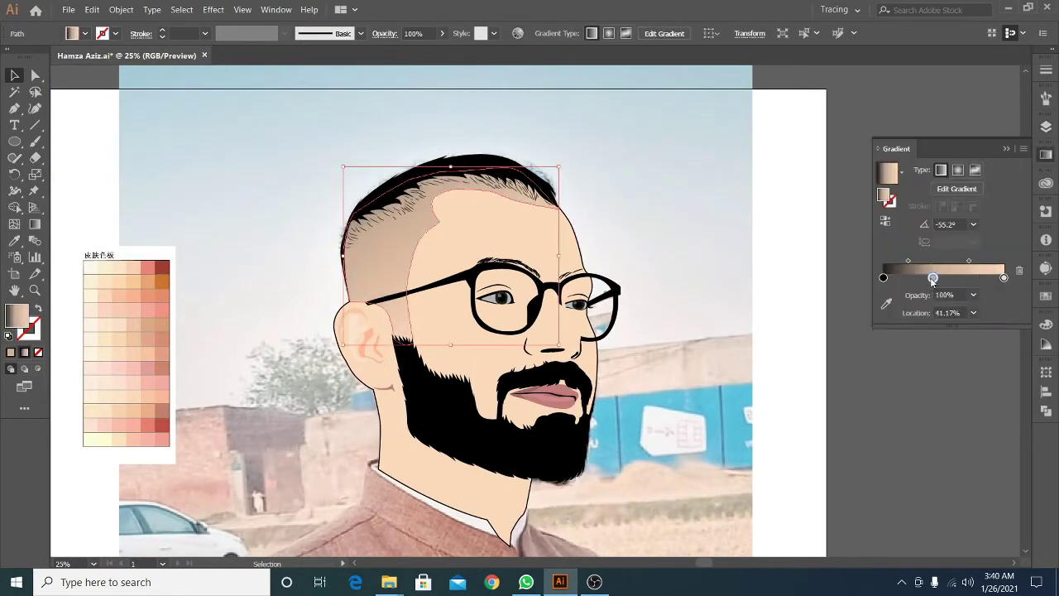
left_click_drag(884, 278, 951, 281)
double_click(890, 277)
left_click(1018, 311)
left_click(962, 278)
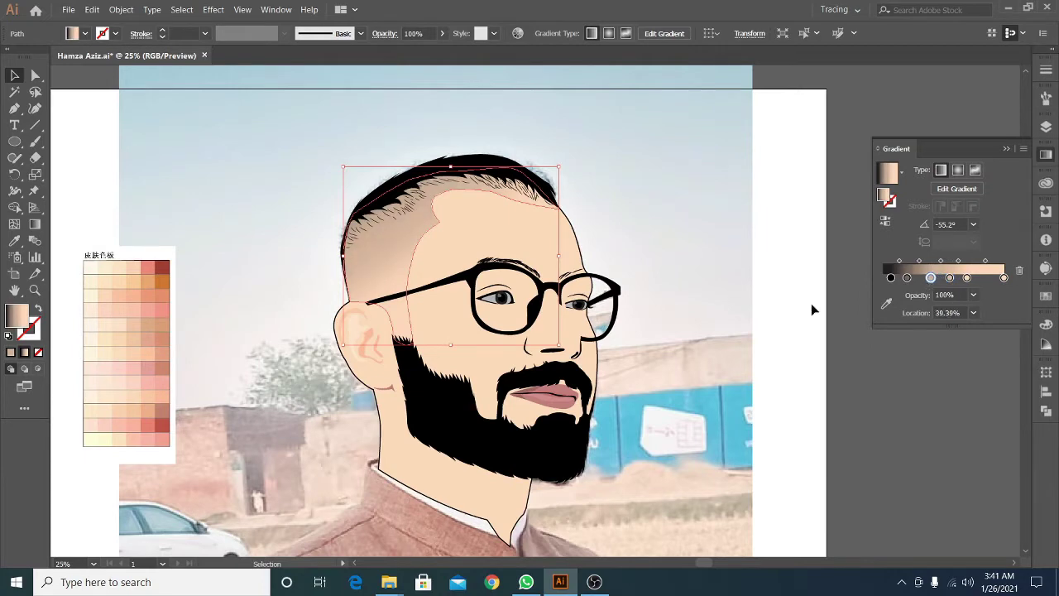
left_click(749, 337)
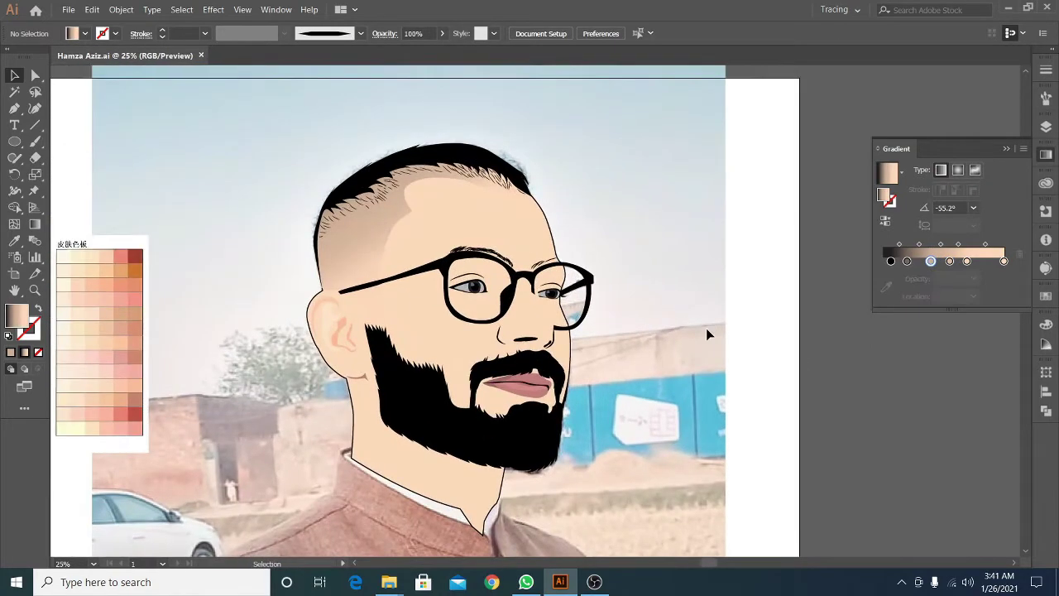
left_click(373, 355)
Copy the scalp gradient onto the beard, delete the middle stops, and set the end stop to skin
key("i")
left_click(942, 169)
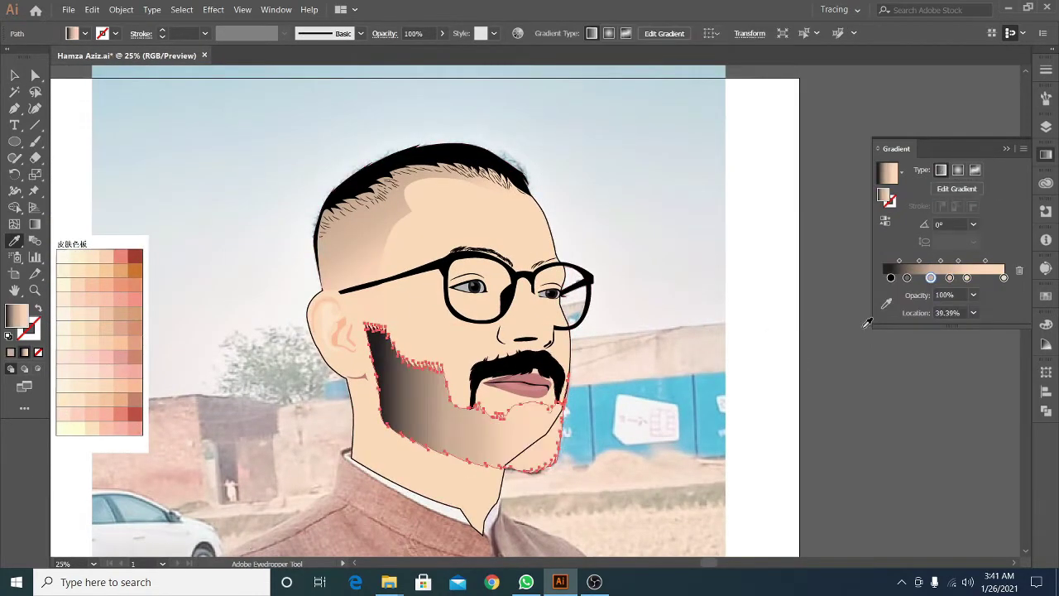
left_click(1019, 270)
mouse_move(952, 278)
left_mouse_down()
mouse_move(1007, 271)
mouse_move(1009, 289)
left_mouse_up()
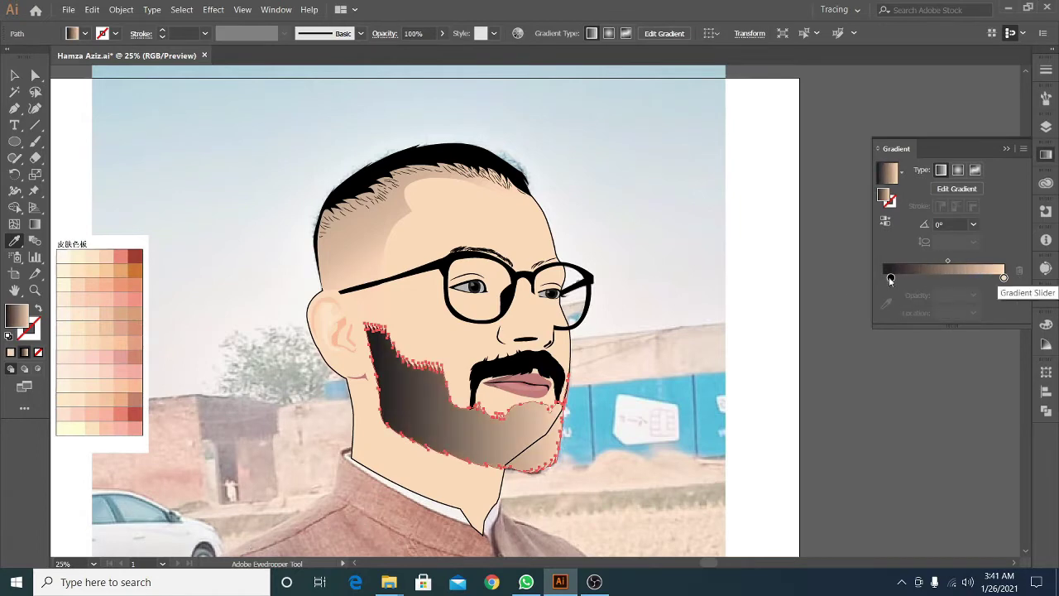
left_click(1002, 278)
left_click(885, 303)
Angle the beard gradient from chin up toward the scalp and shift a stop to darken it
left_click_drag(445, 345, 551, 523)
left_click(430, 495)
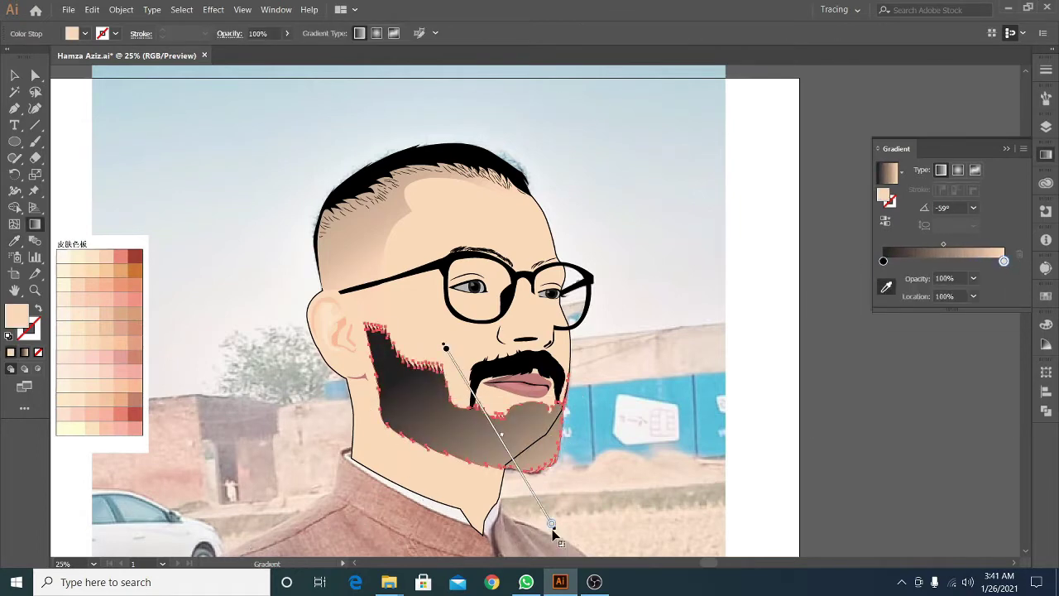
left_click_drag(480, 405, 393, 219)
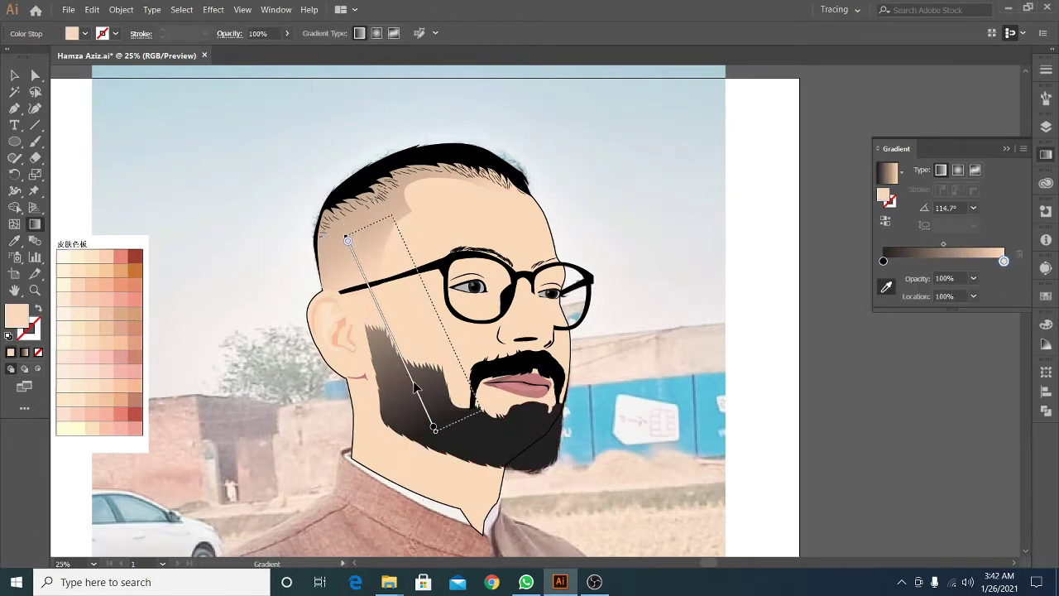
left_click_drag(991, 263, 983, 261)
left_click(959, 263)
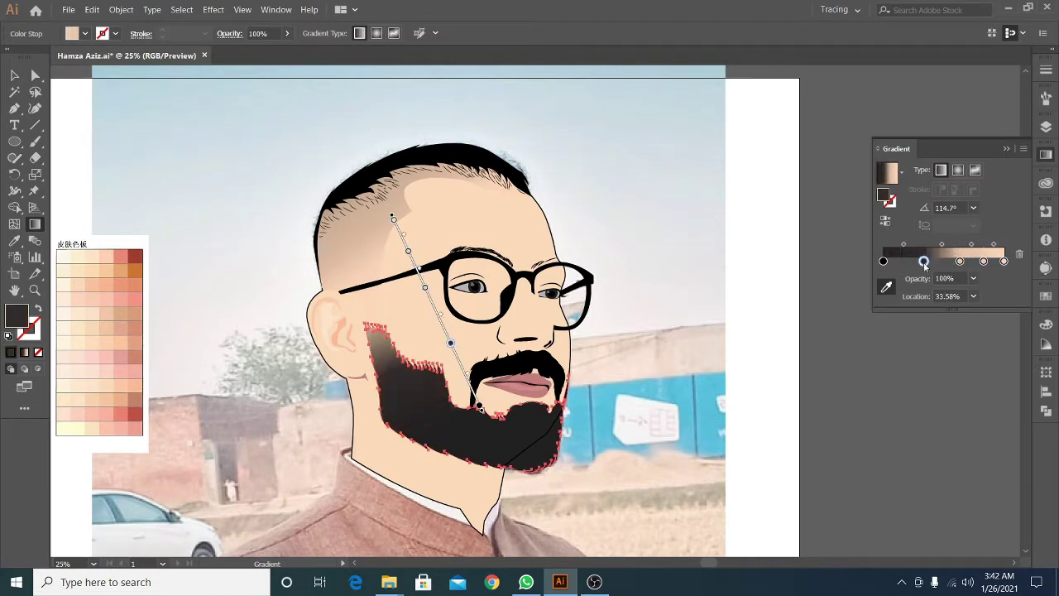
left_click_drag(883, 260, 931, 260)
Deselect and zoom out to check the beard shading, then reselect the beard
key("v")
left_click(708, 353)
key("ctrl+minus")
left_click(463, 314)
key("ctrl+equal")
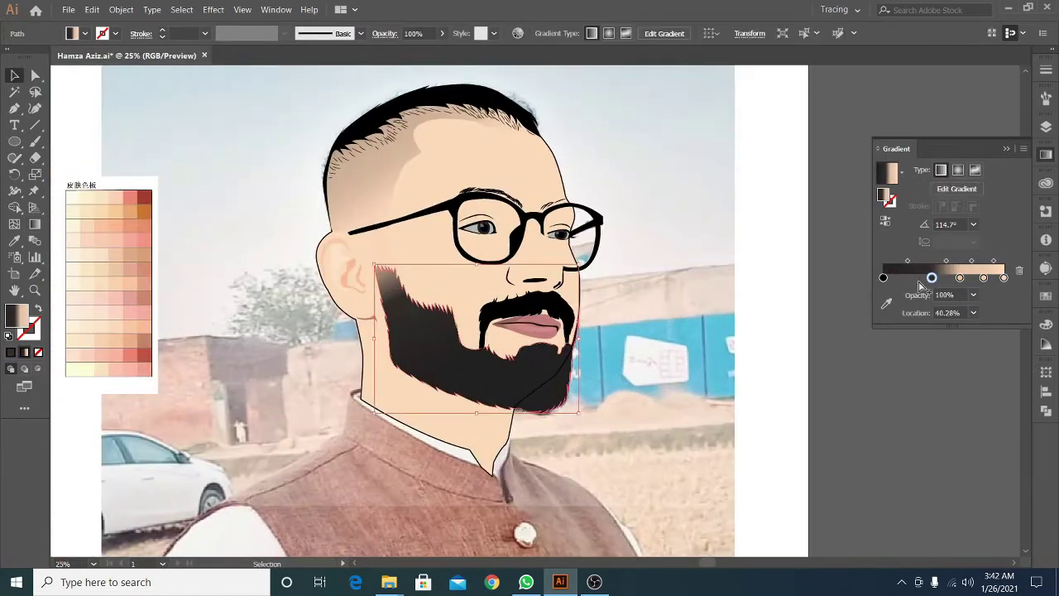
Shift the dark gradient stop to deepen the beard shading, then frame the hair edge
mouse_move(944, 278)
left_mouse_down()
mouse_move(927, 278)
mouse_move(960, 277)
left_mouse_up()
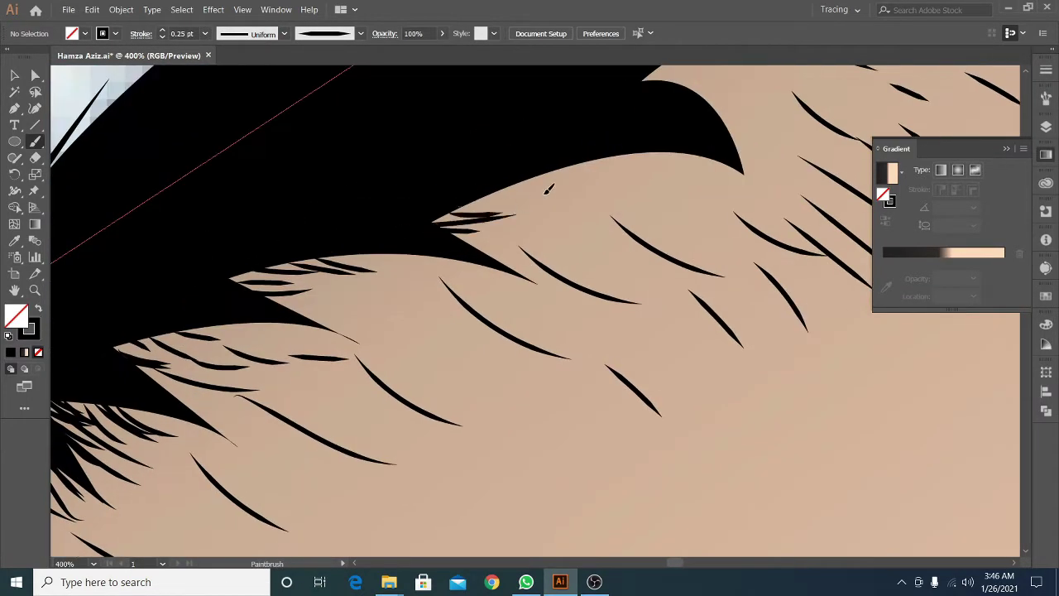
scroll(366, 253, "down", 1)
scroll(478, 285, "up", 1)
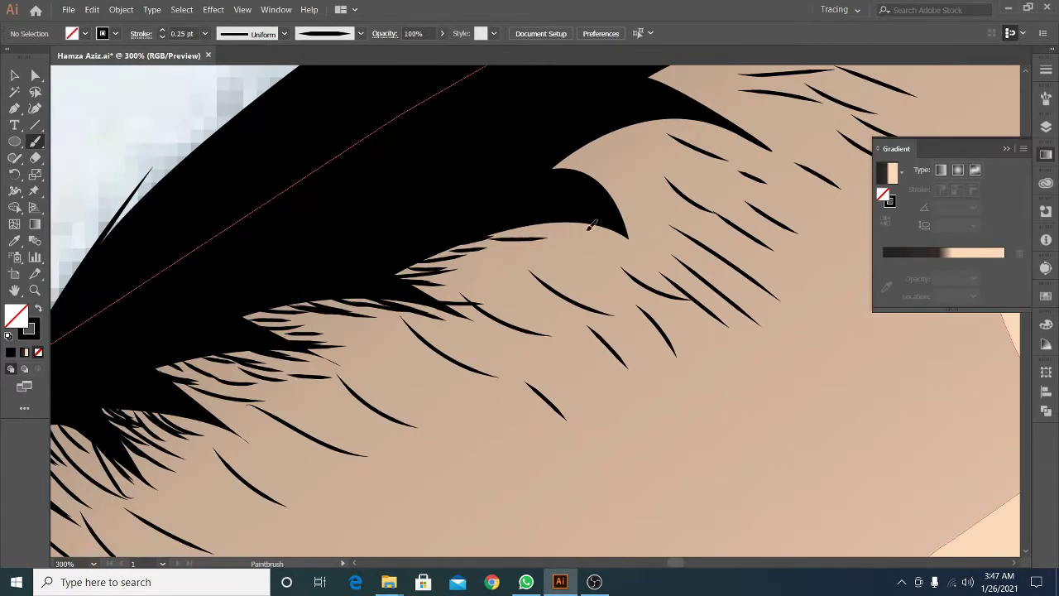
left_click_drag(589, 139, 352, 274)
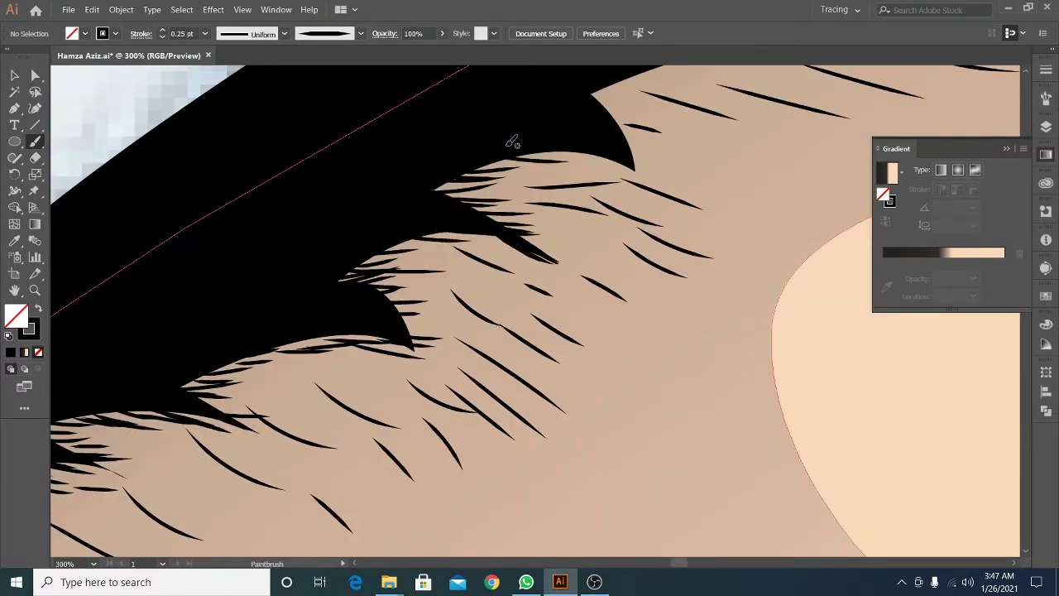
left_click_drag(512, 142, 529, 263)
left_click_drag(512, 199, 435, 288)
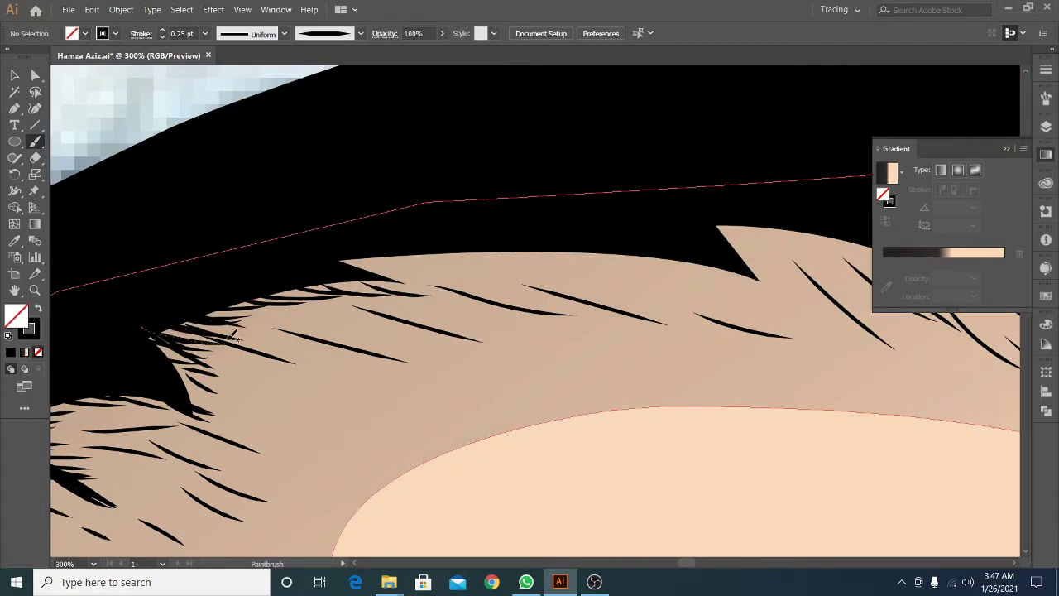
mouse_move(748, 275)
left_mouse_down()
mouse_move(567, 248)
mouse_move(335, 254)
left_mouse_up()
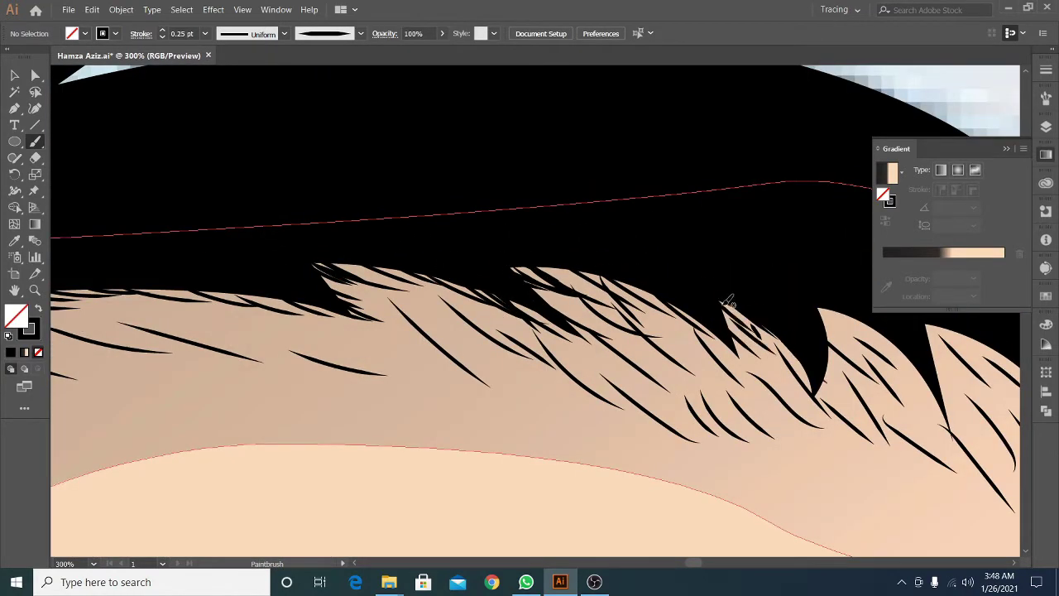
scroll(727, 303, "down", 5)
scroll(527, 259, "up", 6)
Paint four short black brush strands across the middle hair spikes
left_click_drag(372, 268, 450, 344)
left_click_drag(529, 248, 596, 331)
left_click_drag(606, 261, 667, 350)
left_click_drag(634, 253, 706, 352)
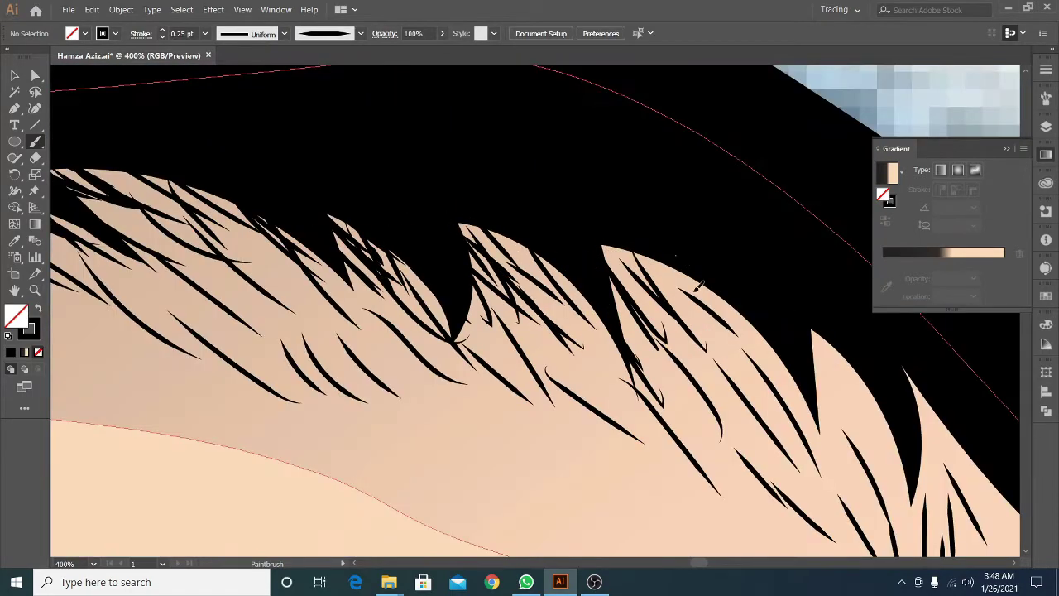
scroll(569, 241, "up", 1)
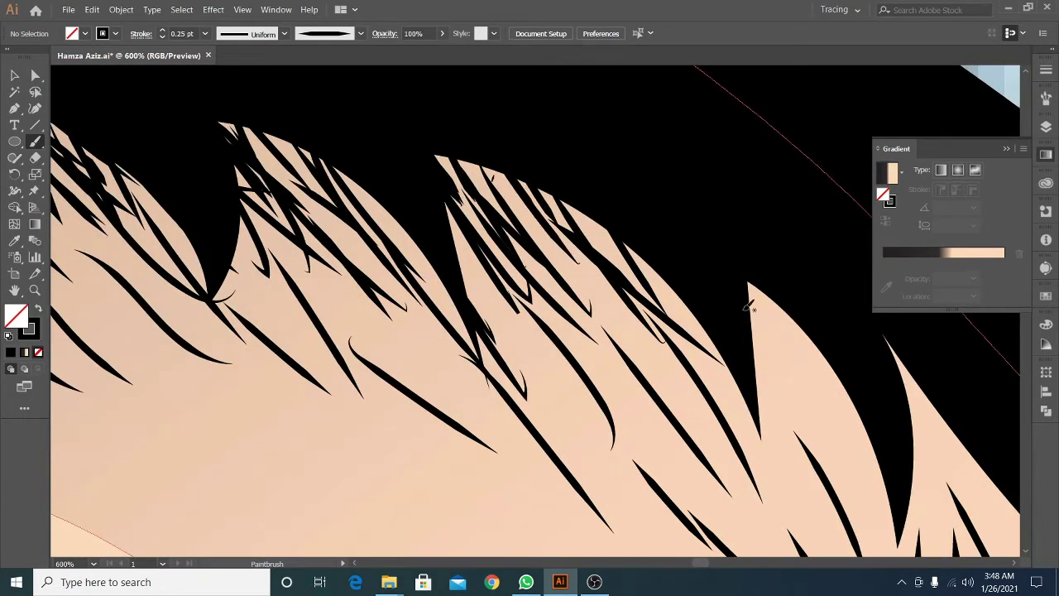
scroll(749, 306, "down", 3)
scroll(496, 207, "up", 2)
scroll(590, 361, "down", 1)
scroll(683, 364, "up", 1)
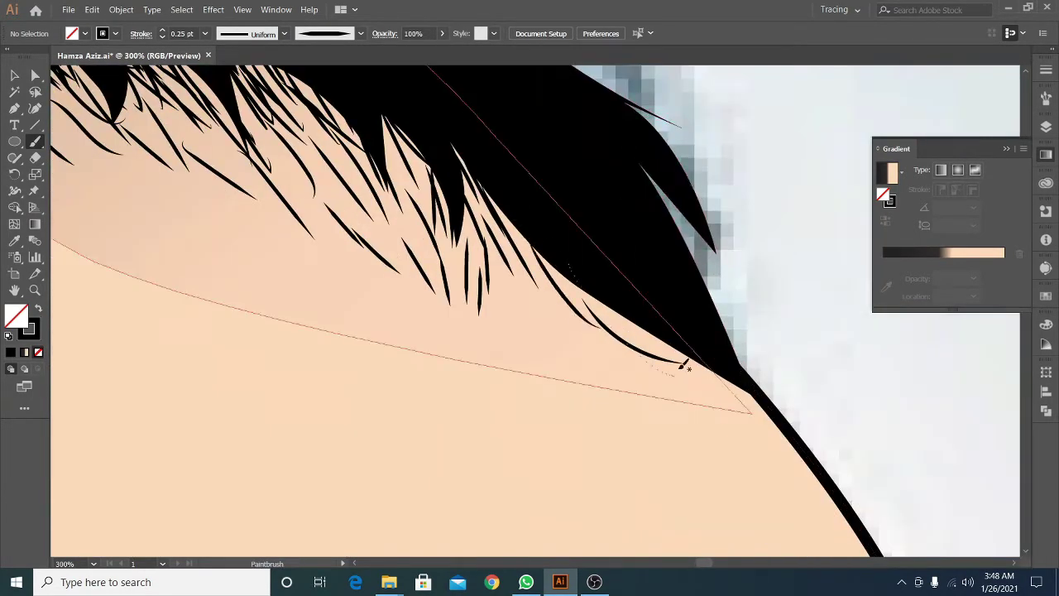
scroll(652, 341, "up", 3)
scroll(645, 346, "up", 3)
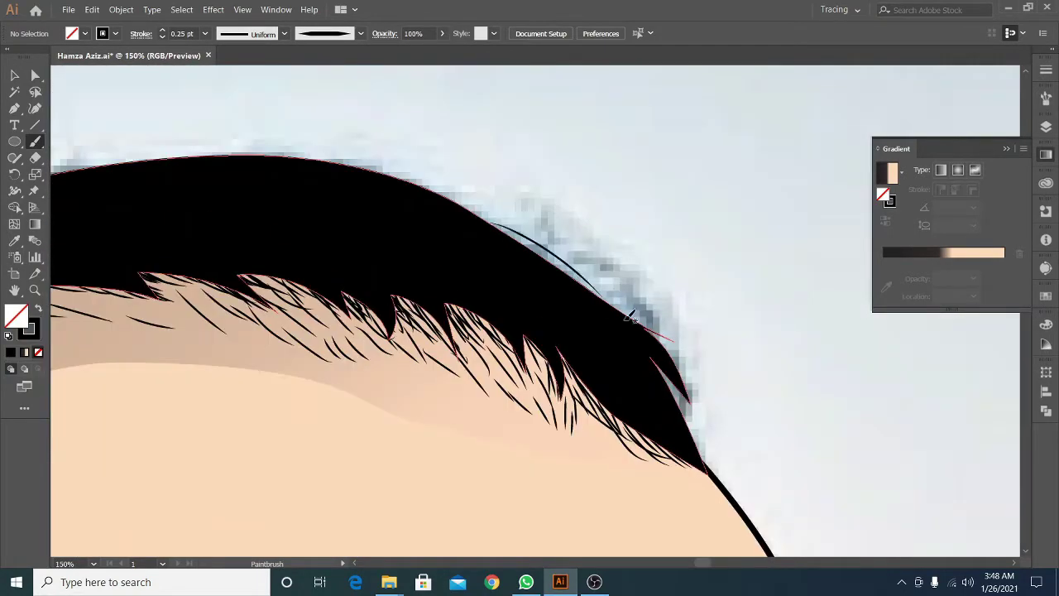
scroll(642, 349, "up", 2)
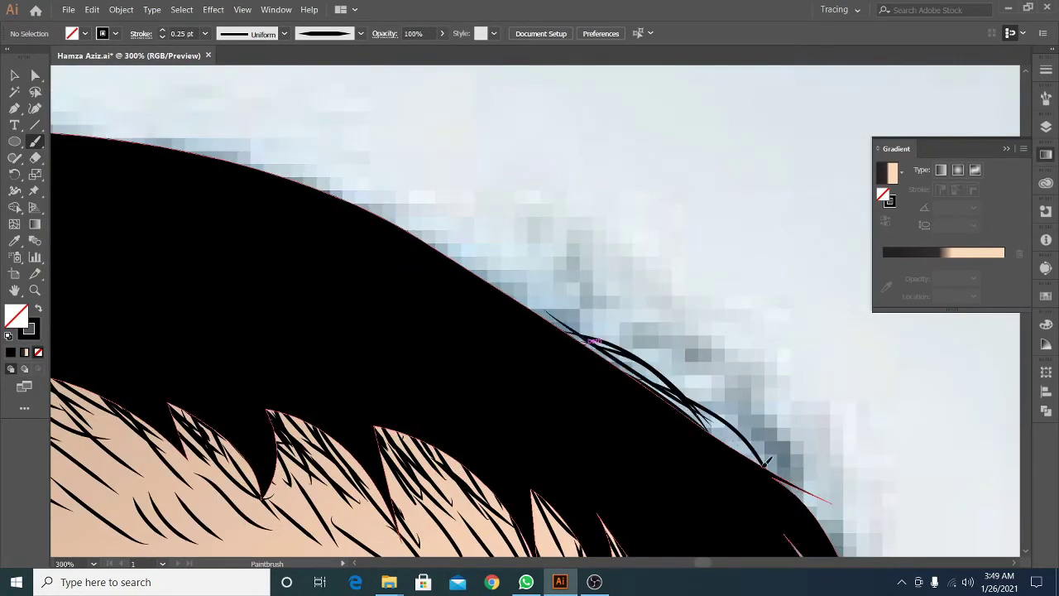
scroll(720, 364, "down", 3)
scroll(750, 411, "down", 2)
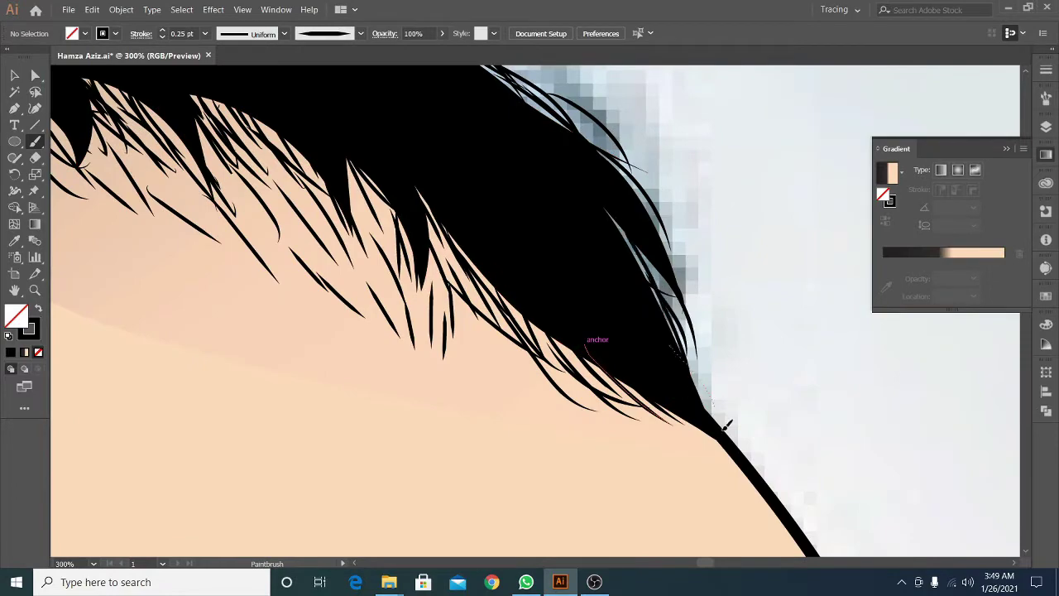
scroll(726, 424, "down", 2, "alt")
scroll(695, 296, "up", 1)
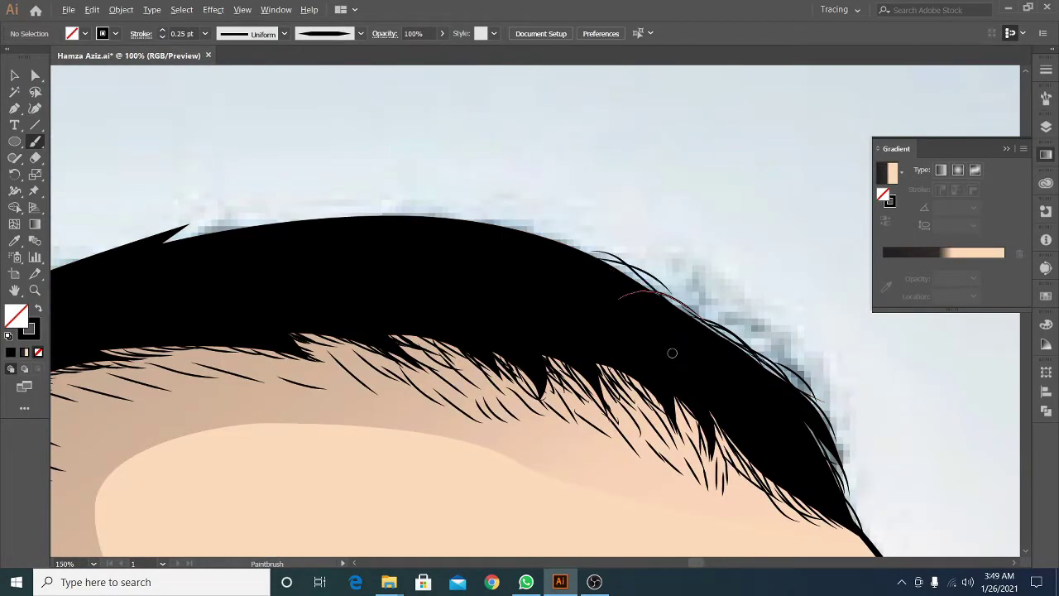
scroll(672, 353, "up", 1, "alt")
scroll(484, 298, "down", 4, "alt")
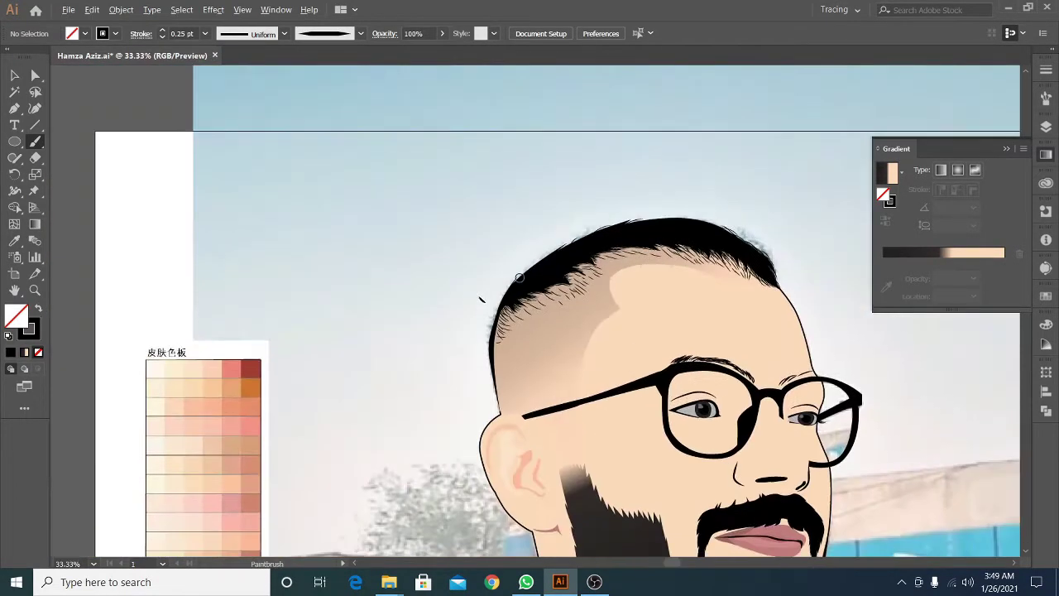
scroll(463, 264, "up", 3, "alt")
scroll(460, 265, "up", 1, "alt")
scroll(485, 236, "down", 4, "alt")
scroll(484, 236, "up", 5, "alt")
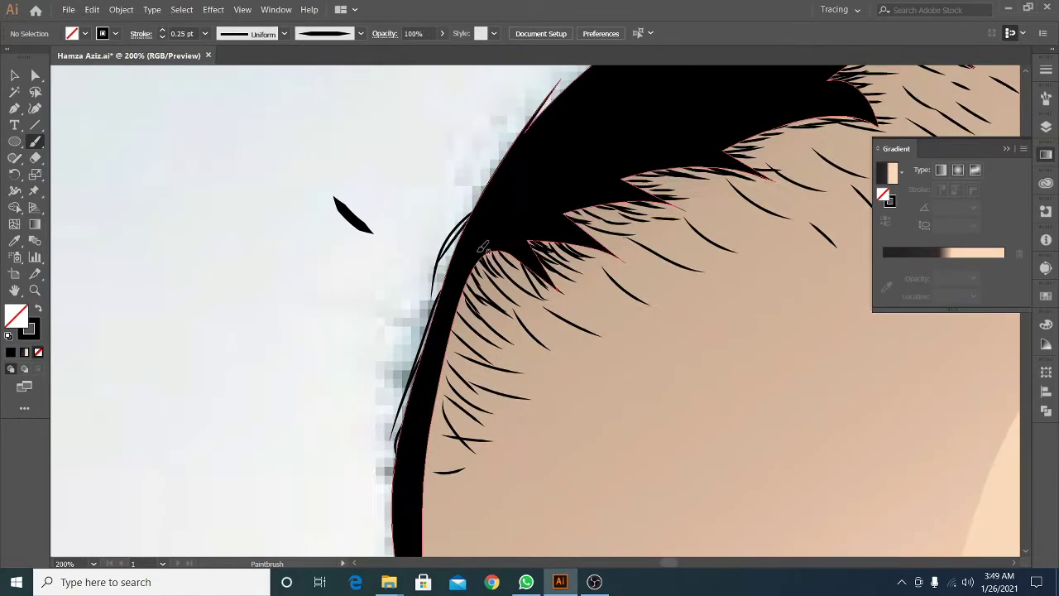
scroll(335, 224, "down", 1, "alt")
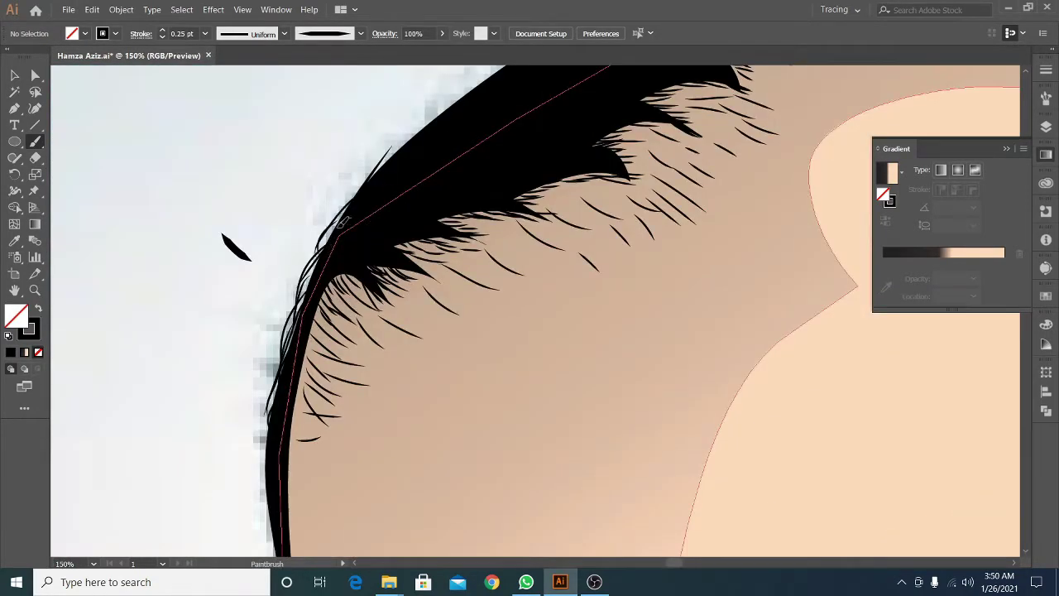
scroll(340, 221, "up", 2, "alt")
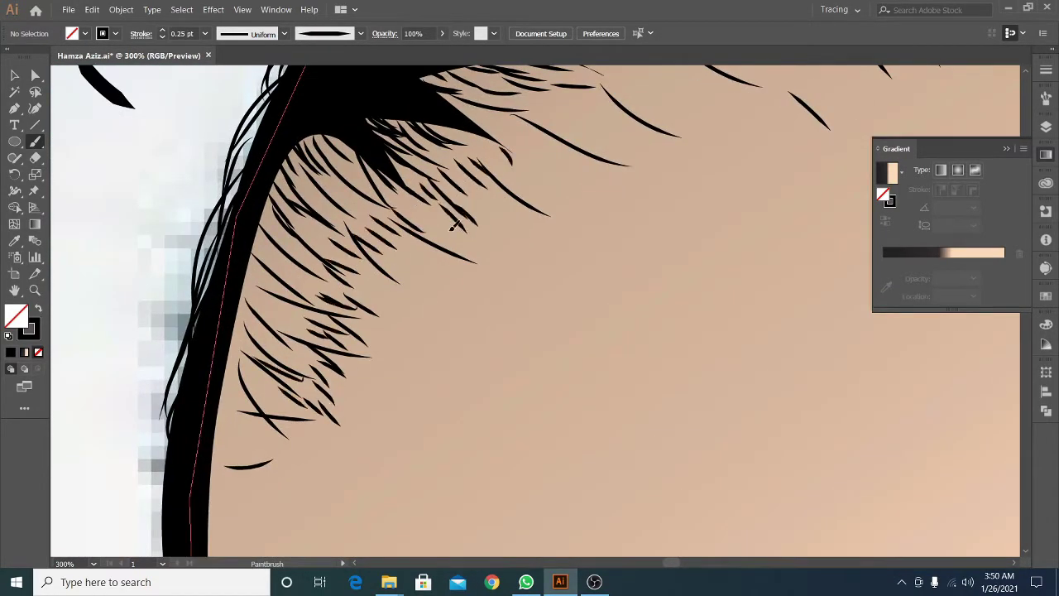
Zoom and pan along the hairline with the Paintbrush ready for more strands
scroll(372, 327, "down", 2)
scroll(372, 327, "left", 2)
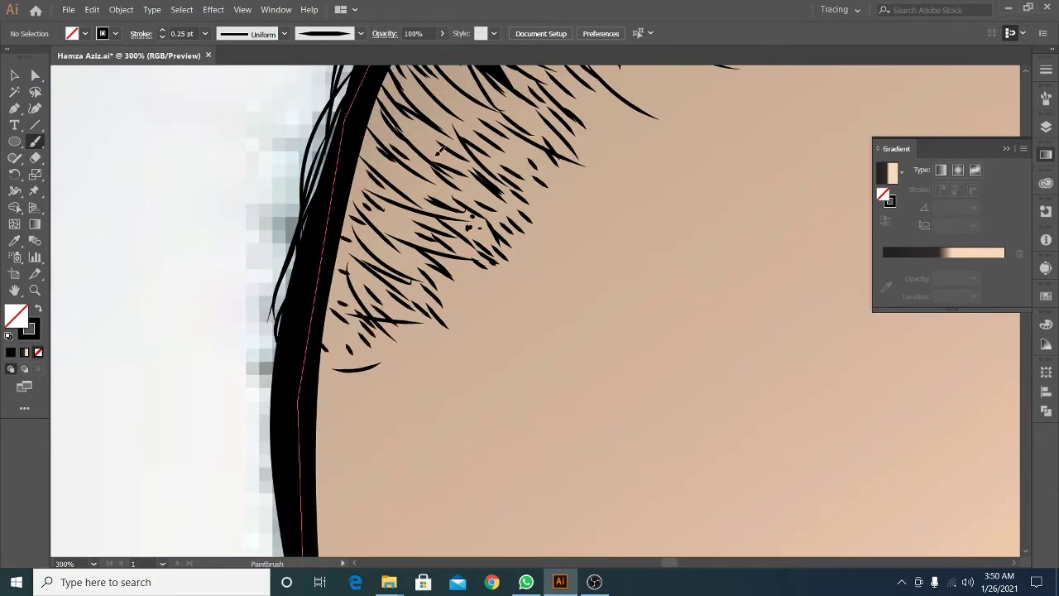
scroll(439, 151, "down", 1)
scroll(438, 152, "left", 1)
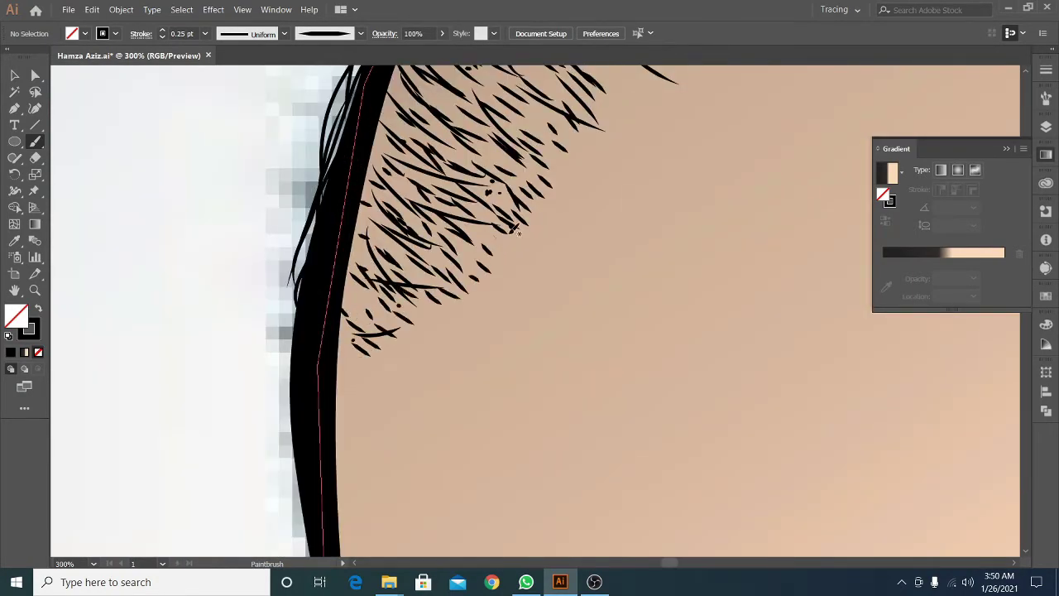
scroll(366, 207, "down", 4, "alt")
scroll(414, 232, "up", 4, "alt")
scroll(442, 279, "down", 4, "alt")
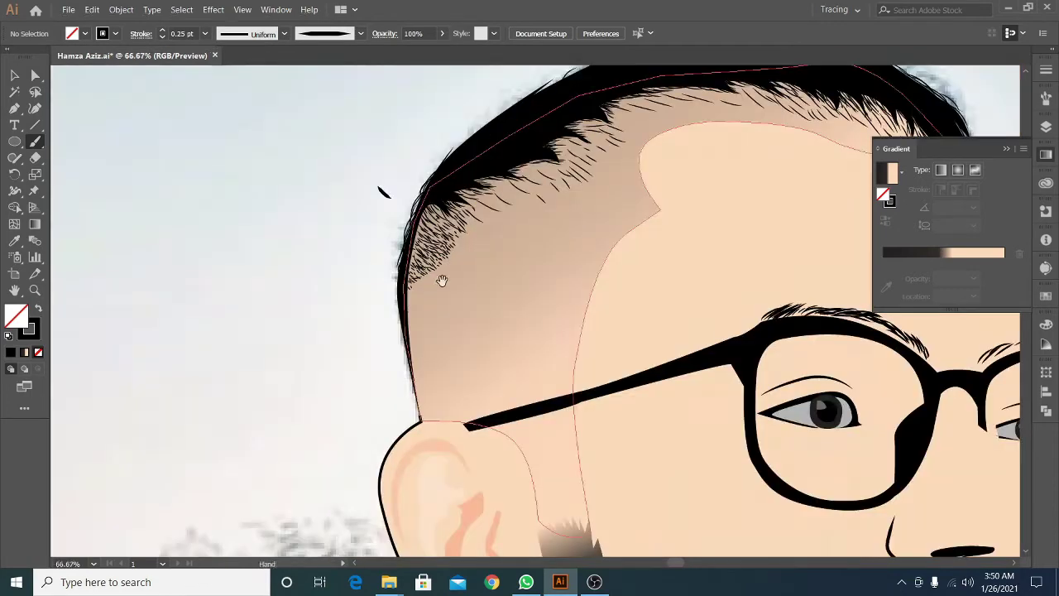
scroll(441, 298, "up", 3, "alt")
scroll(440, 298, "up", 1)
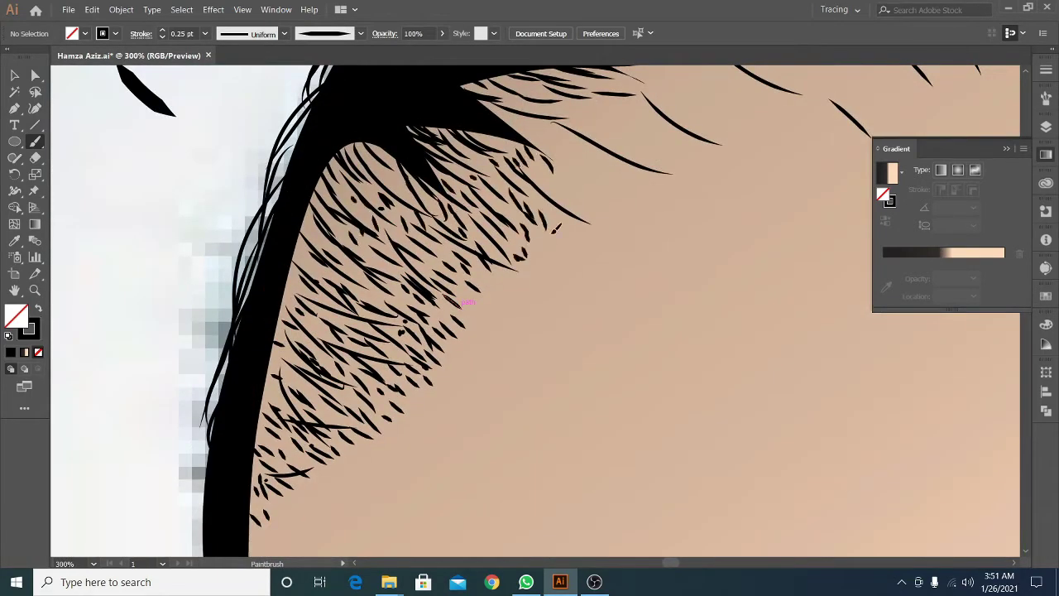
scroll(534, 281, "down", 3, "alt")
scroll(381, 321, "up", 2, "alt")
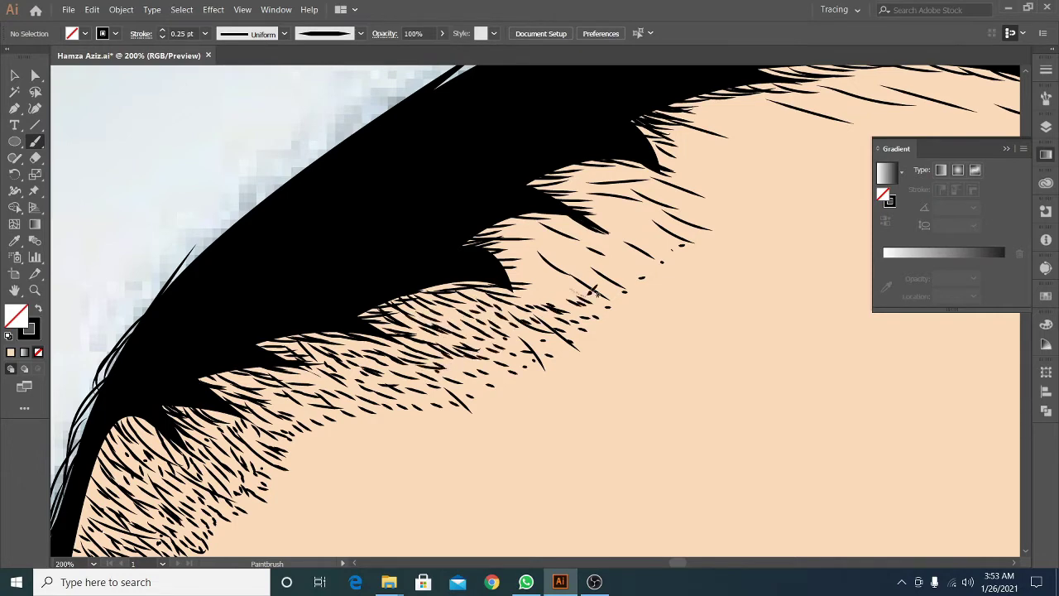
scroll(592, 289, "up", 2)
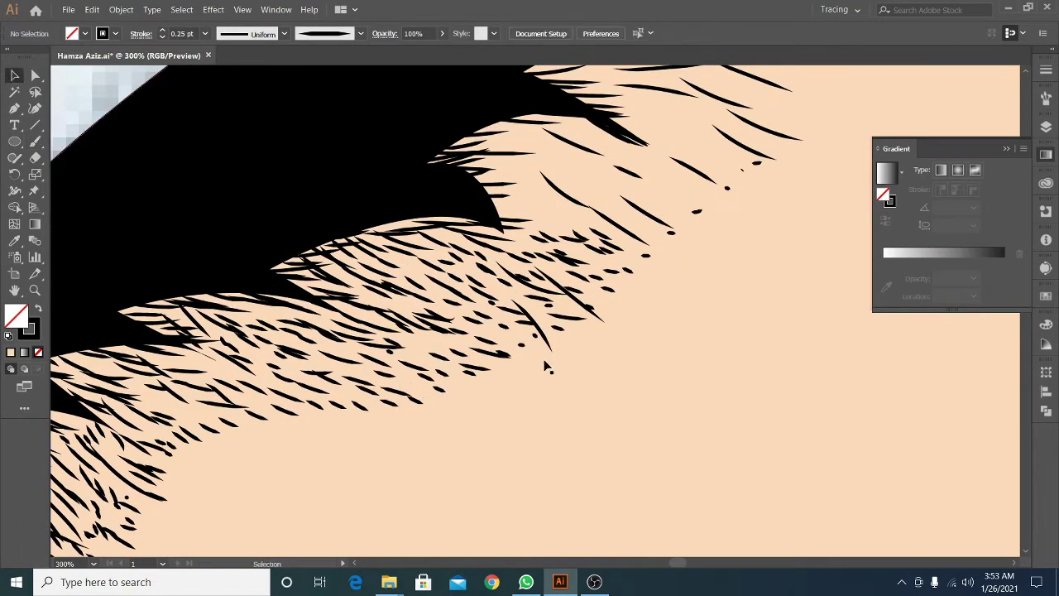
scroll(629, 236, "down", 3)
scroll(681, 230, "down", 3)
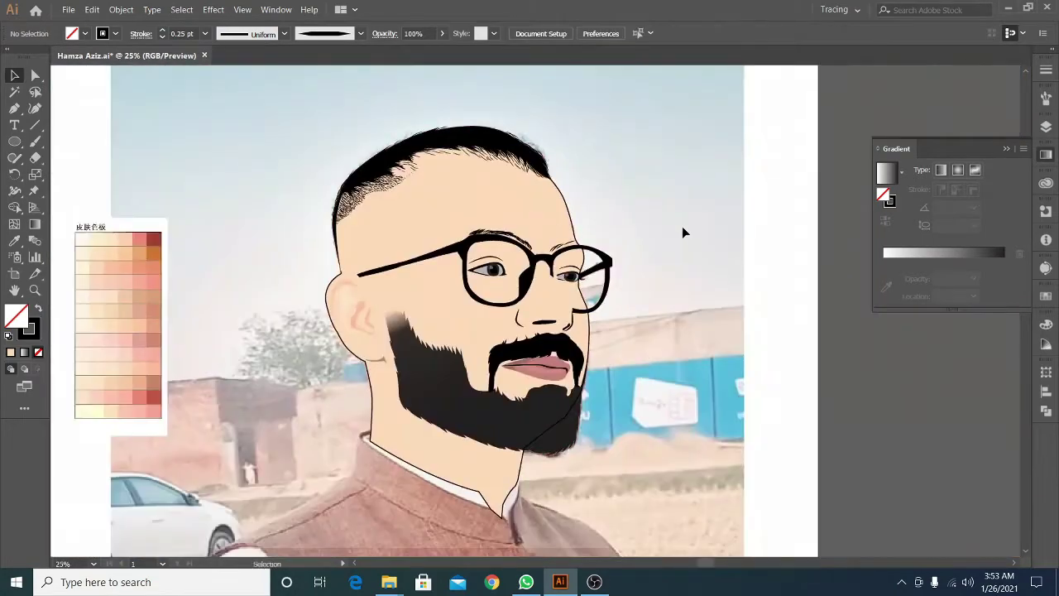
scroll(681, 228, "down", 2)
scroll(497, 208, "up", 5)
scroll(414, 425, "down", 1)
scroll(414, 425, "up", 1)
key("b")
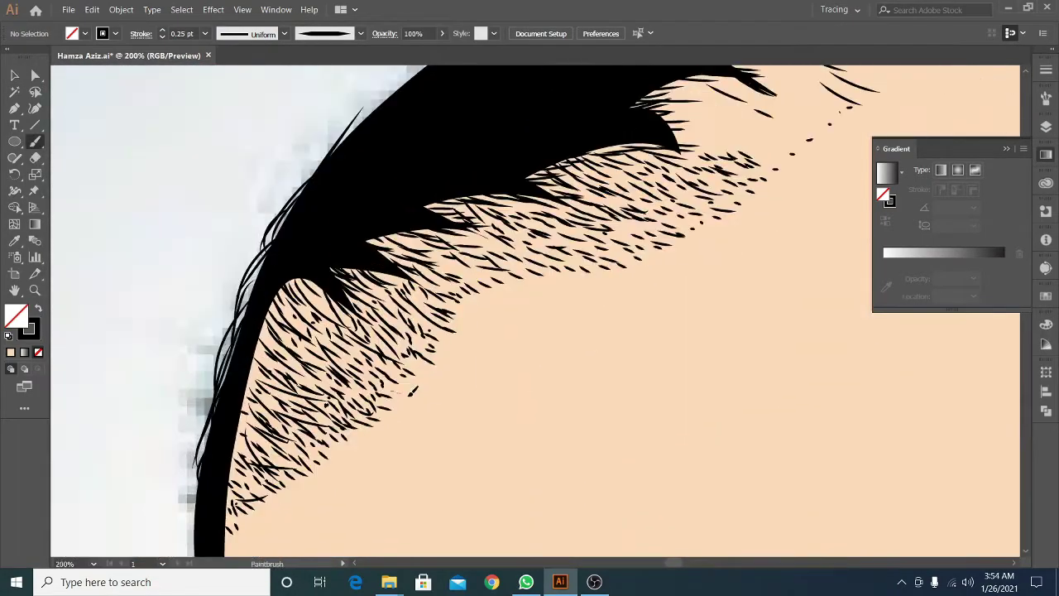
scroll(601, 308, "down", 3)
scroll(557, 263, "up", 2)
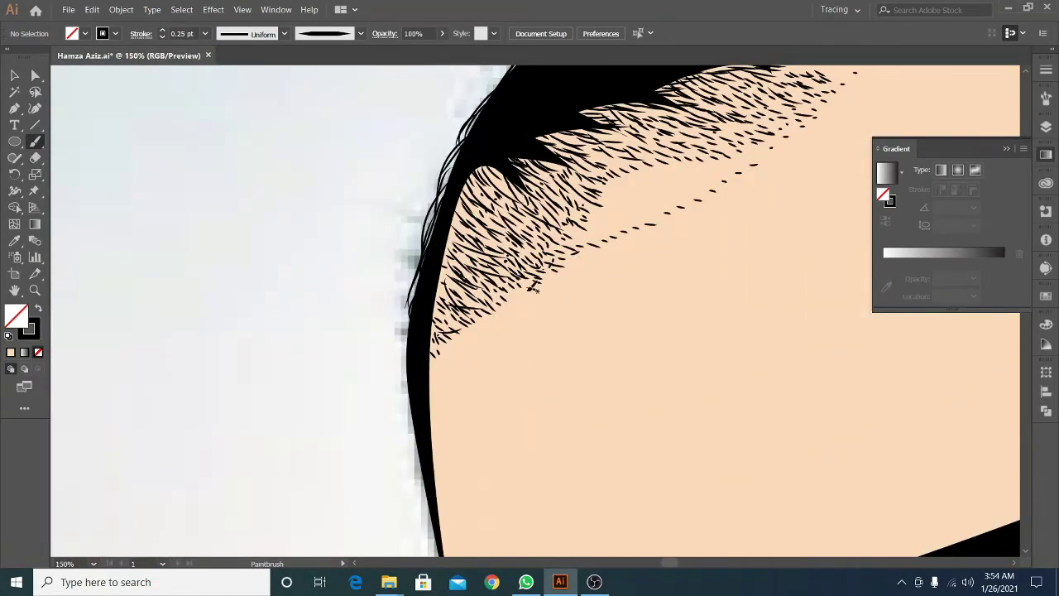
scroll(448, 396, "up", 2)
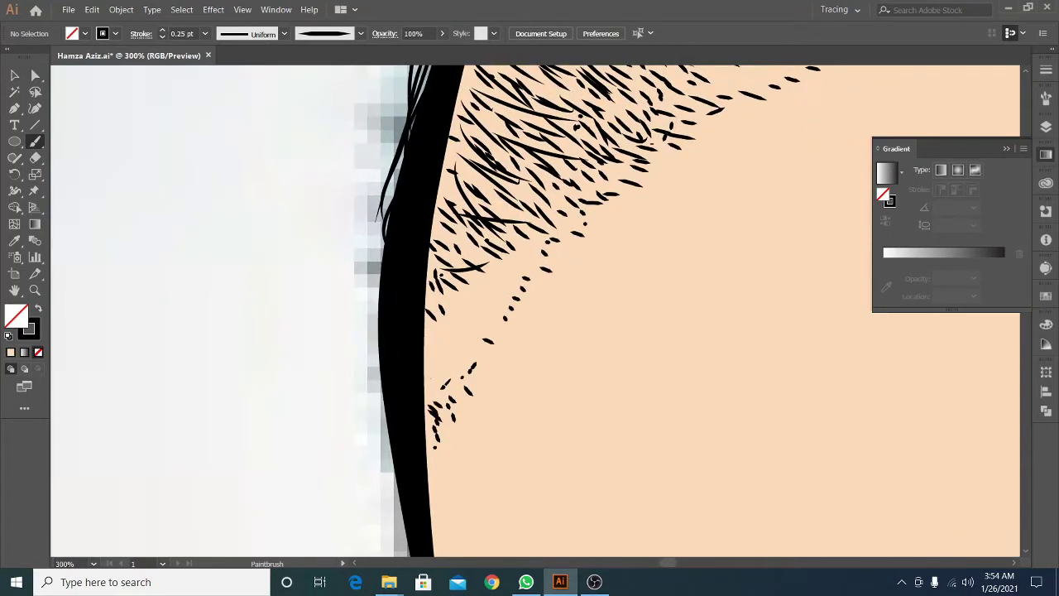
scroll(496, 300, "down", 2)
scroll(456, 303, "up", 2)
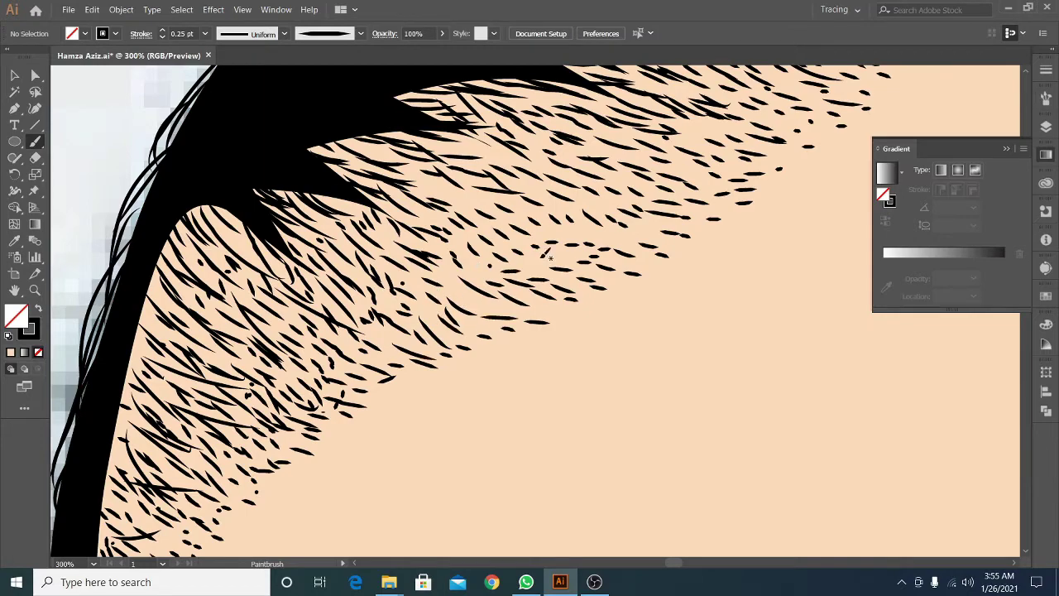
scroll(548, 253, "down", 3)
scroll(416, 206, "up", 3)
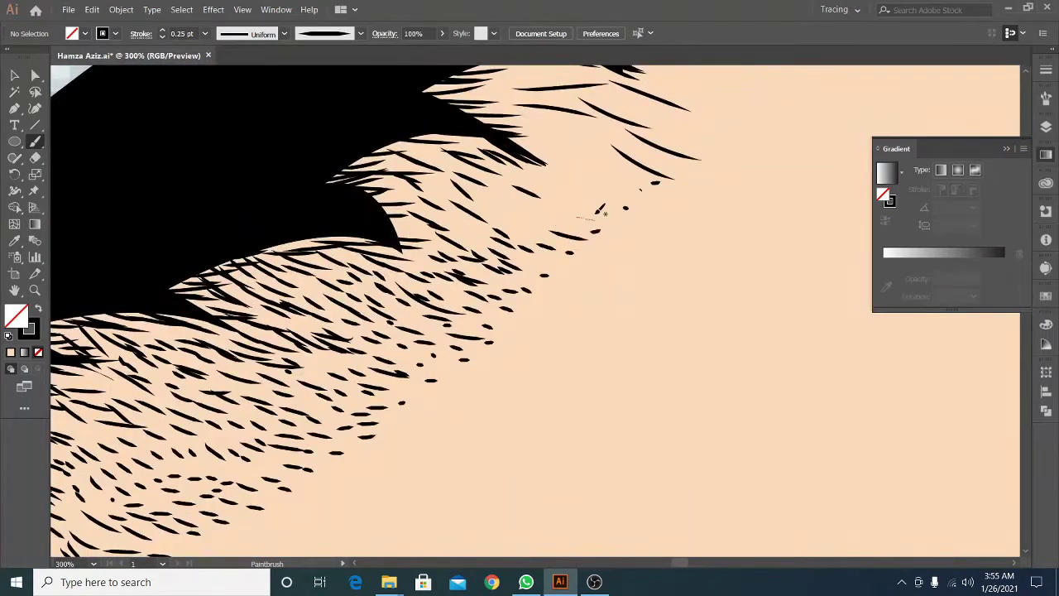
scroll(544, 204, "down", 2)
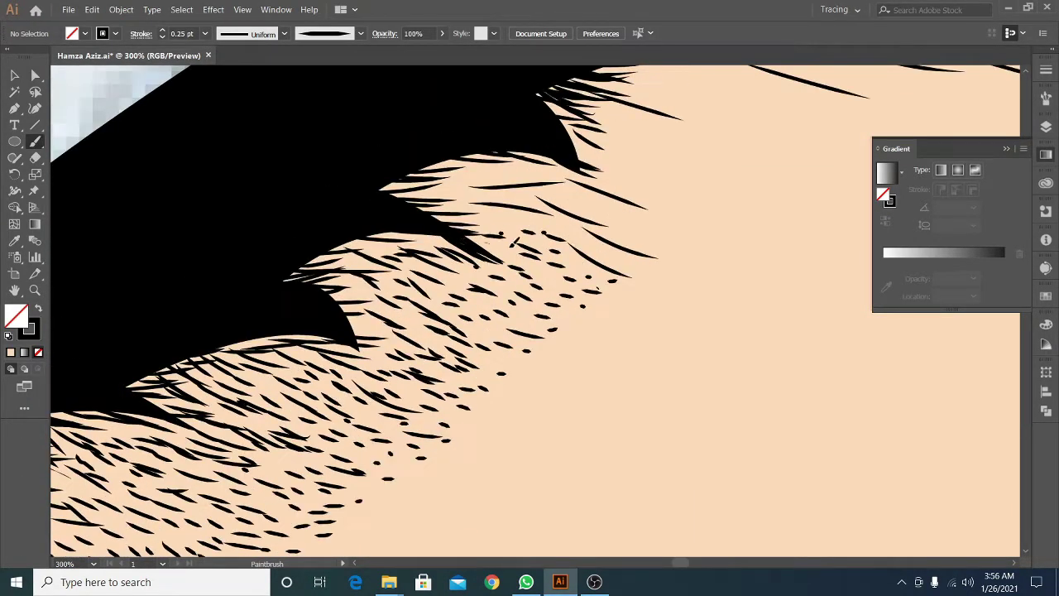
scroll(529, 248, "down", 3)
scroll(461, 364, "up", 3)
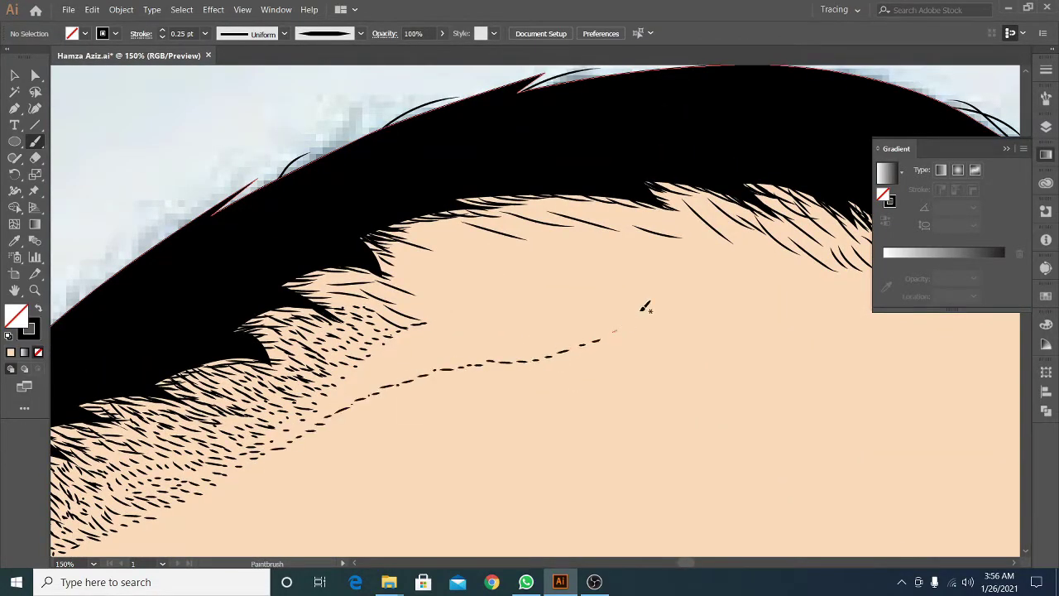
Paint three short black strands into the left, middle and right hairline
scroll(641, 311, "down", 3)
scroll(628, 318, "up", 3)
scroll(506, 283, "up", 1)
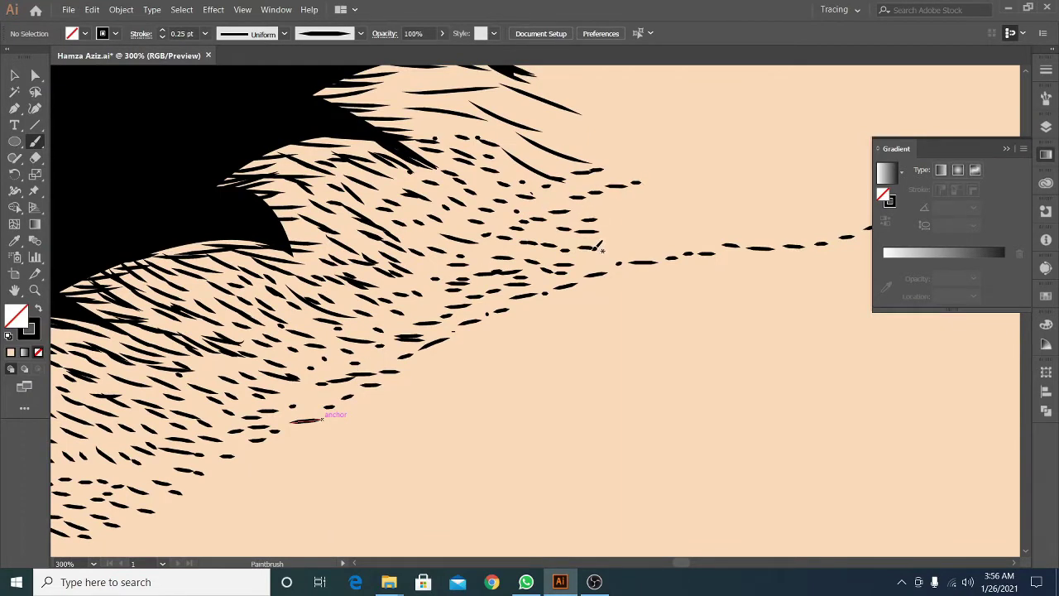
scroll(545, 303, "down", 5)
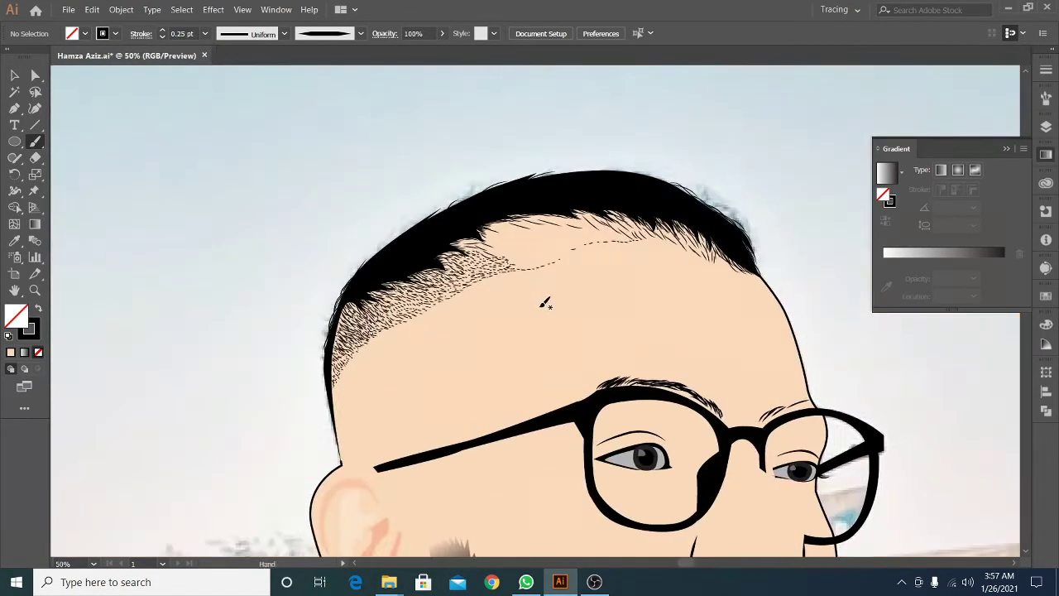
scroll(545, 304, "up", 3)
scroll(616, 237, "up", 1)
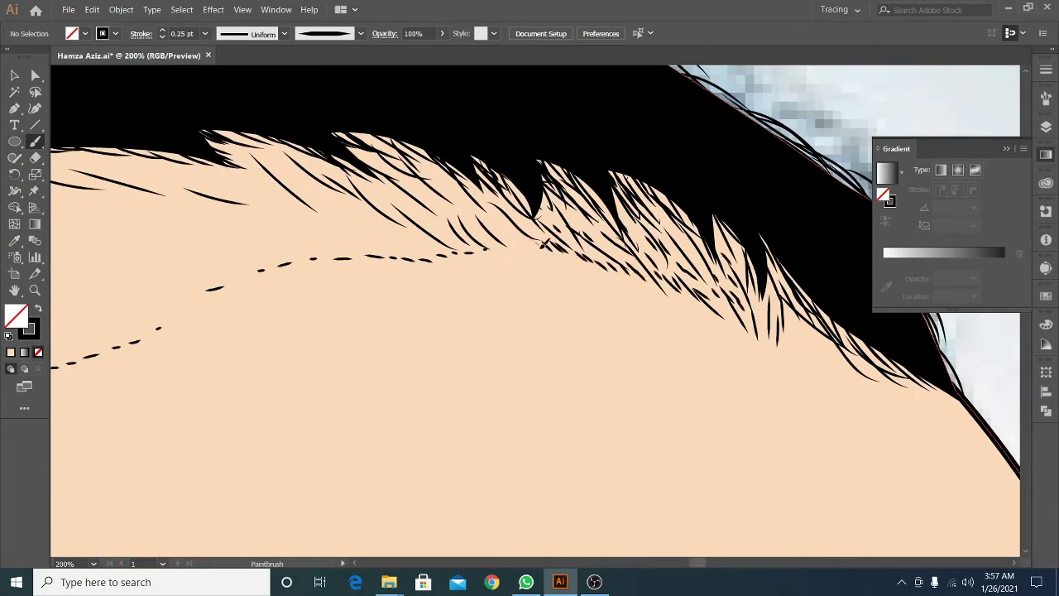
scroll(392, 221, "up", 1)
scroll(438, 203, "left", 3)
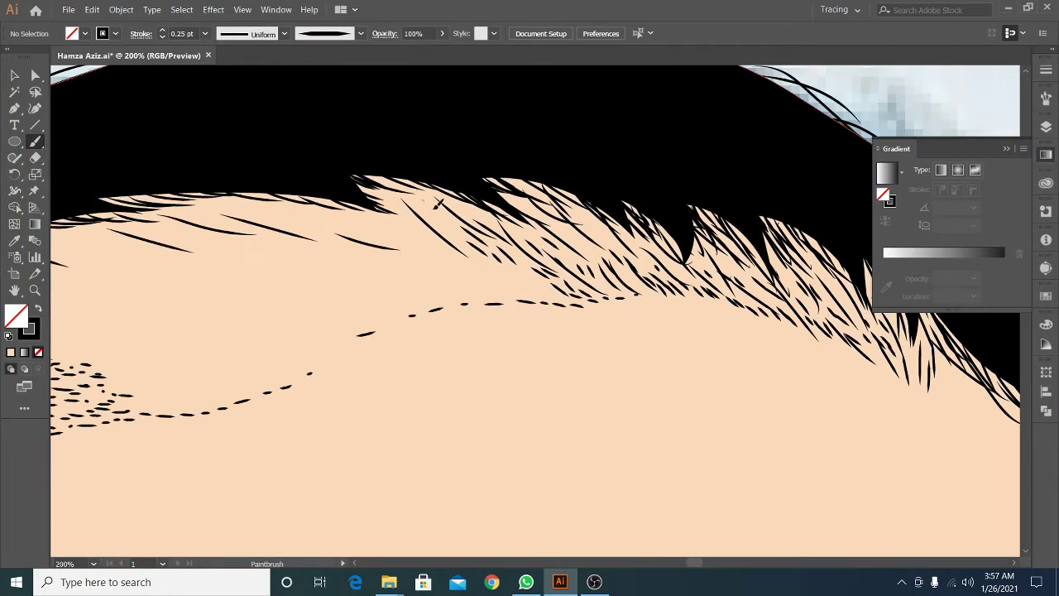
scroll(293, 210, "left", 5)
left_click_drag(263, 268, 307, 285)
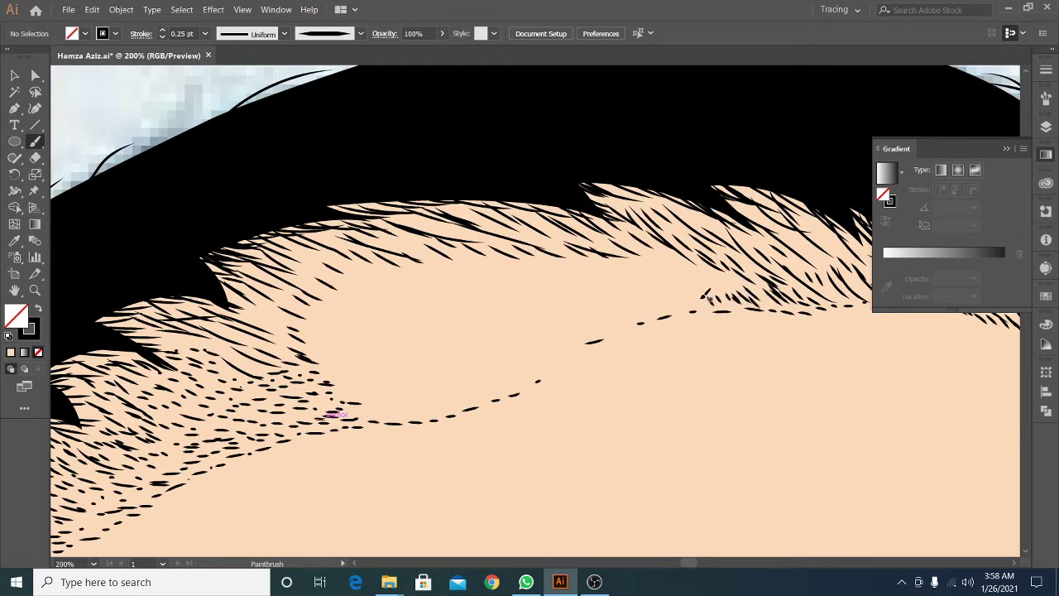
left_click_drag(414, 403, 459, 411)
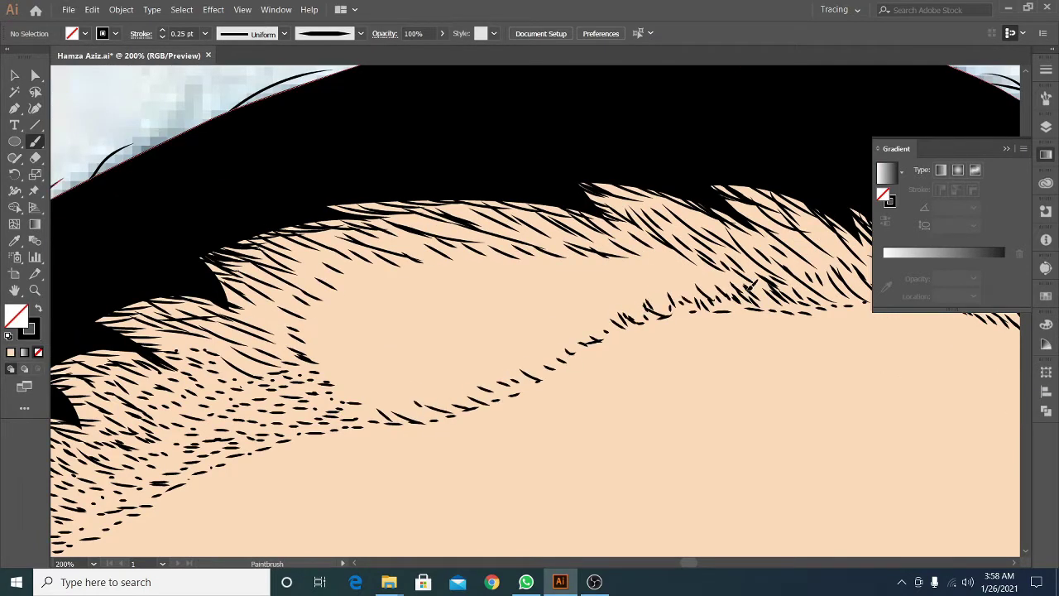
left_click_drag(659, 279, 662, 282)
Zoom and pan to bring the next stretch of hairline into view
scroll(662, 281, "down", 1)
scroll(519, 329, "up", 1)
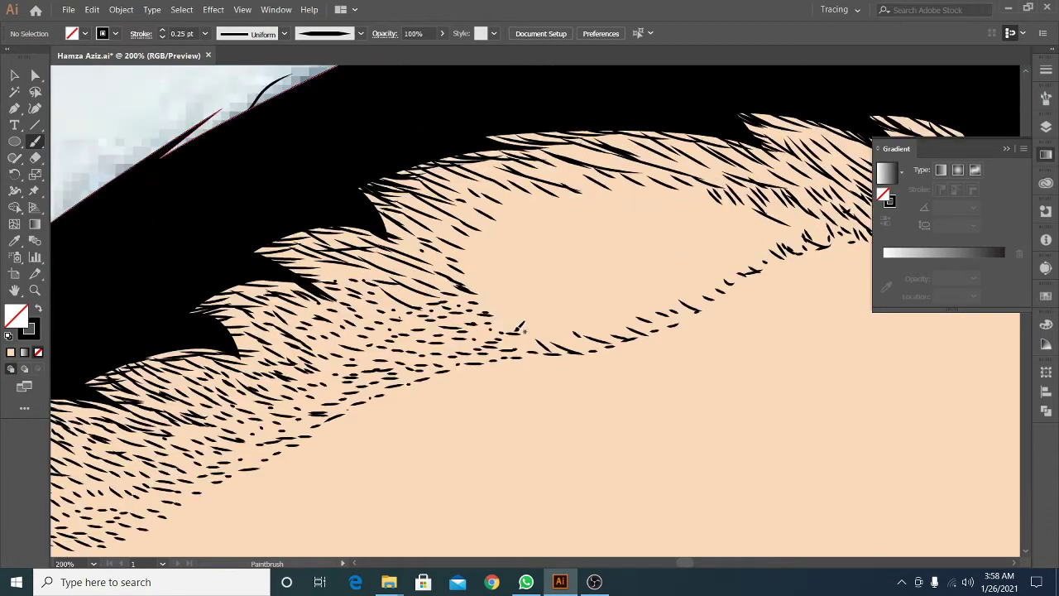
scroll(826, 225, "up", 1)
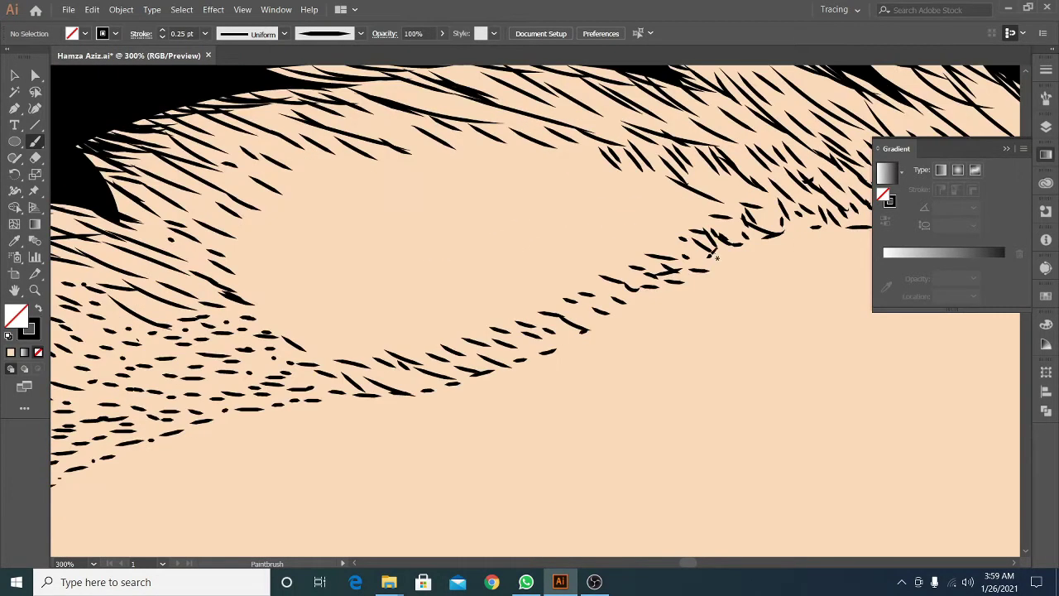
scroll(649, 281, "up", 1)
scroll(638, 259, "up", 1)
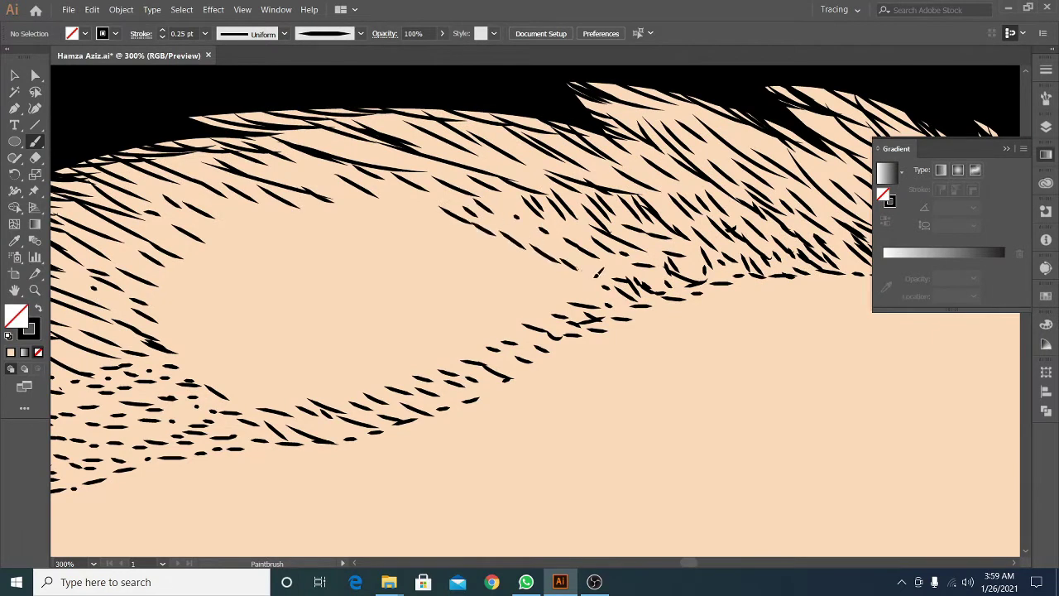
left_click_drag(480, 312, 637, 312)
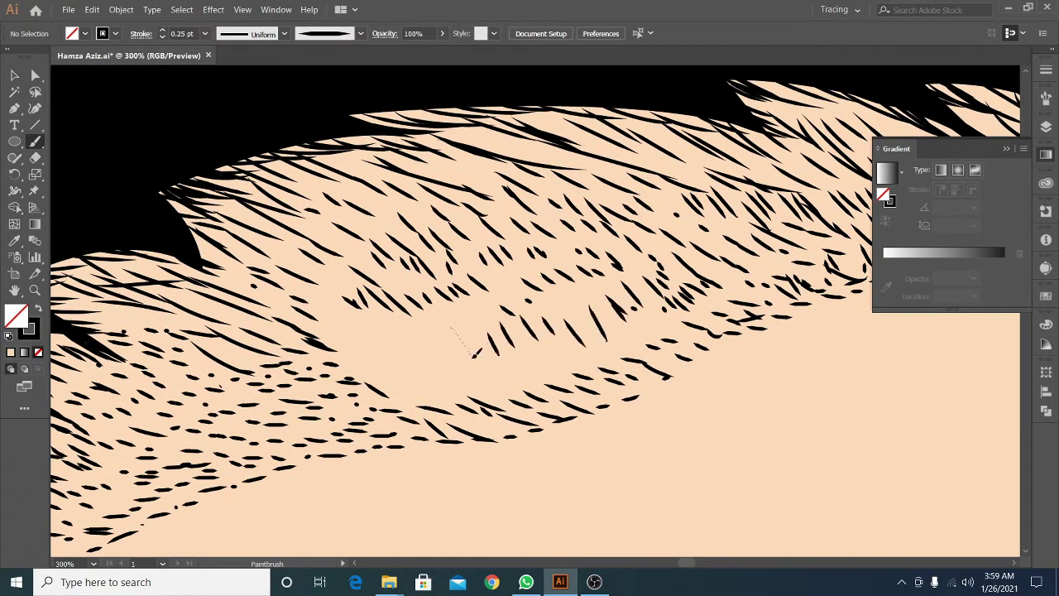
scroll(395, 217, "left", 5)
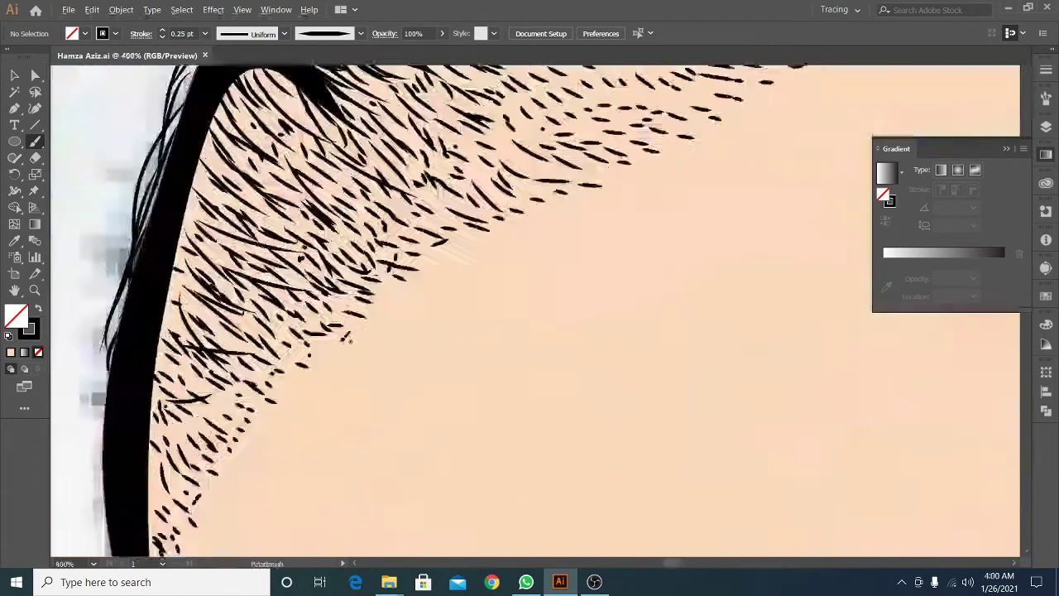
scroll(323, 393, "left", 3)
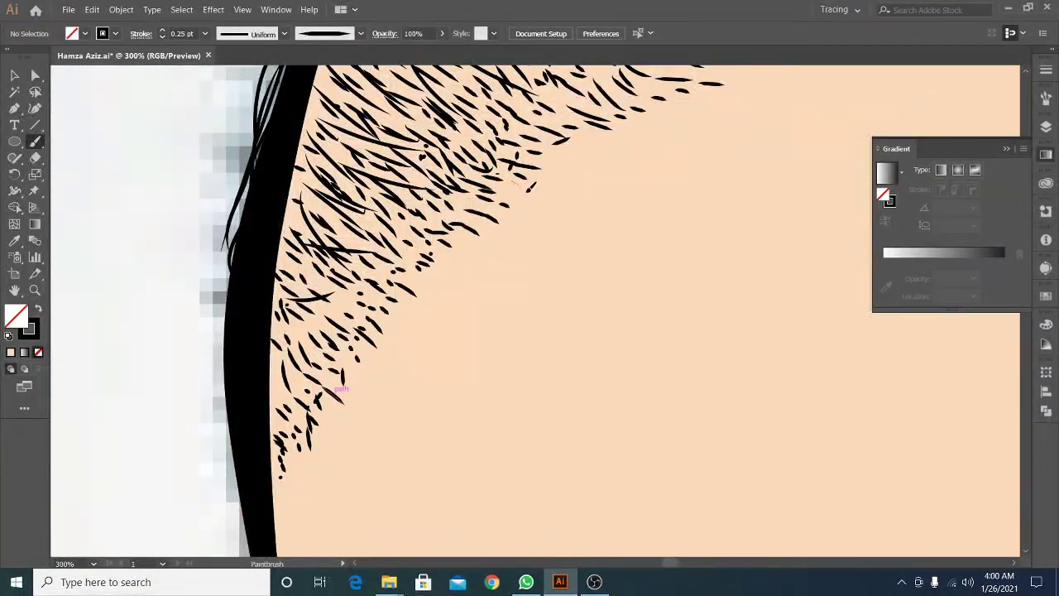
scroll(335, 388, "up", 3)
scroll(475, 279, "up", 3)
scroll(494, 273, "down", 2)
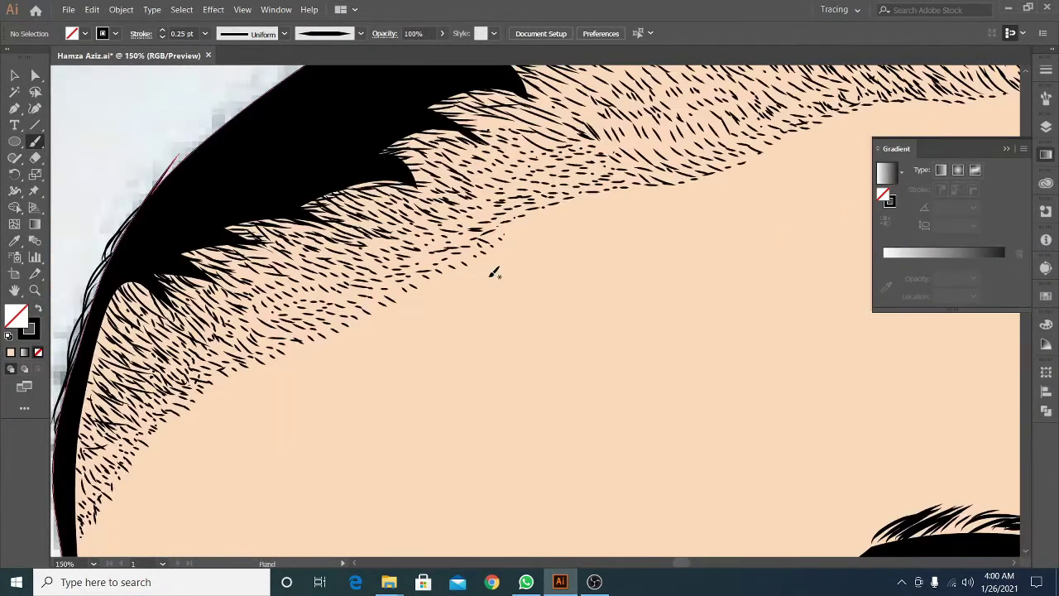
scroll(494, 272, "up", 3)
scroll(556, 207, "down", 3)
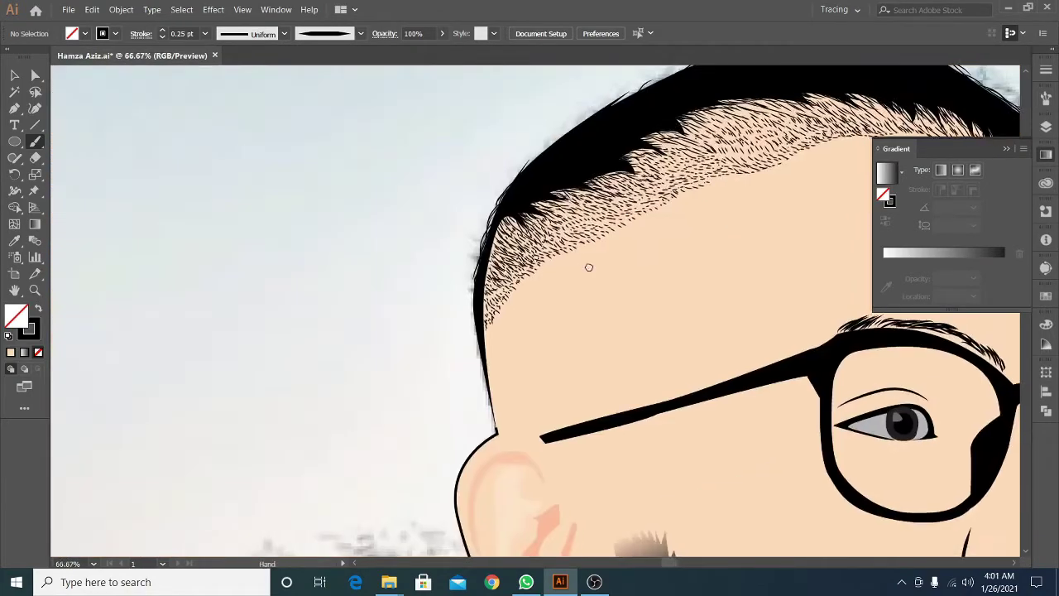
scroll(588, 265, "up", 3)
scroll(662, 243, "up", 1)
scroll(530, 211, "up", 2)
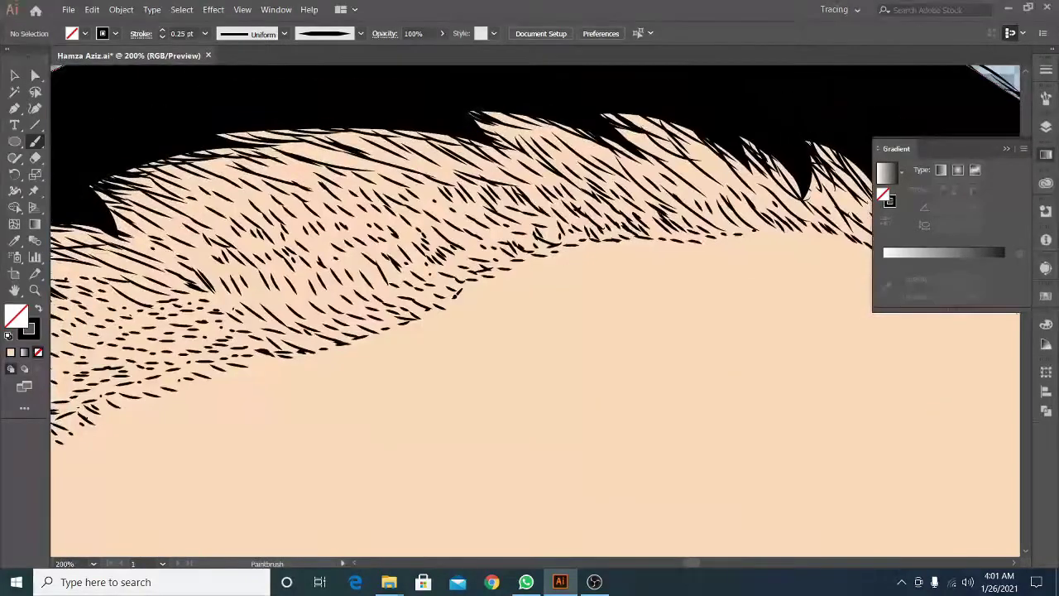
scroll(625, 248, "right", 5)
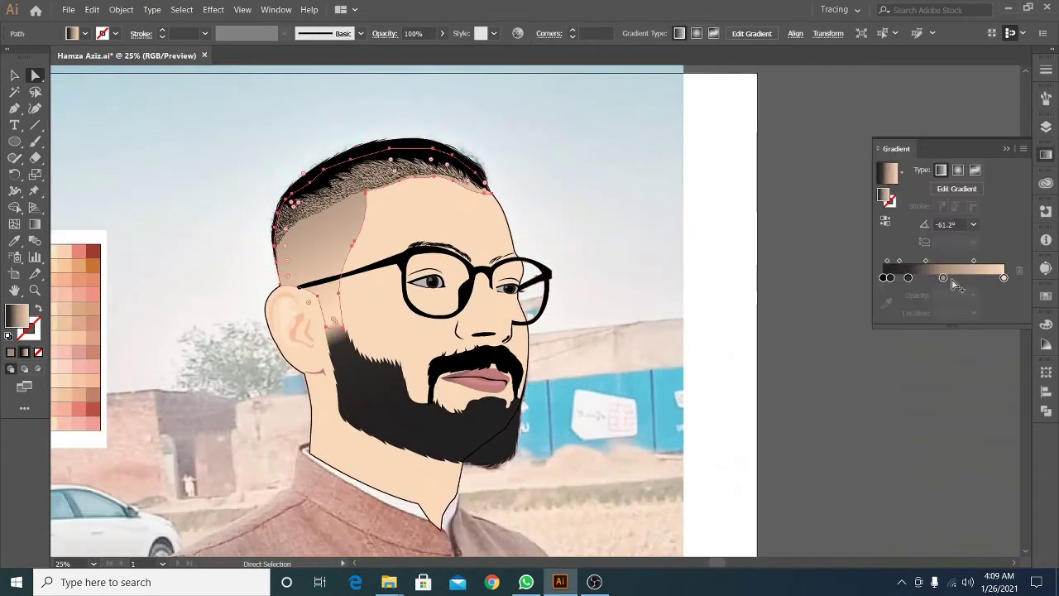
Move a face gradient stop to 55.92% and try adding an extra colour stop
mouse_move(942, 279)
left_mouse_down()
mouse_move(932, 278)
mouse_move(967, 278)
left_mouse_up()
left_click(936, 278)
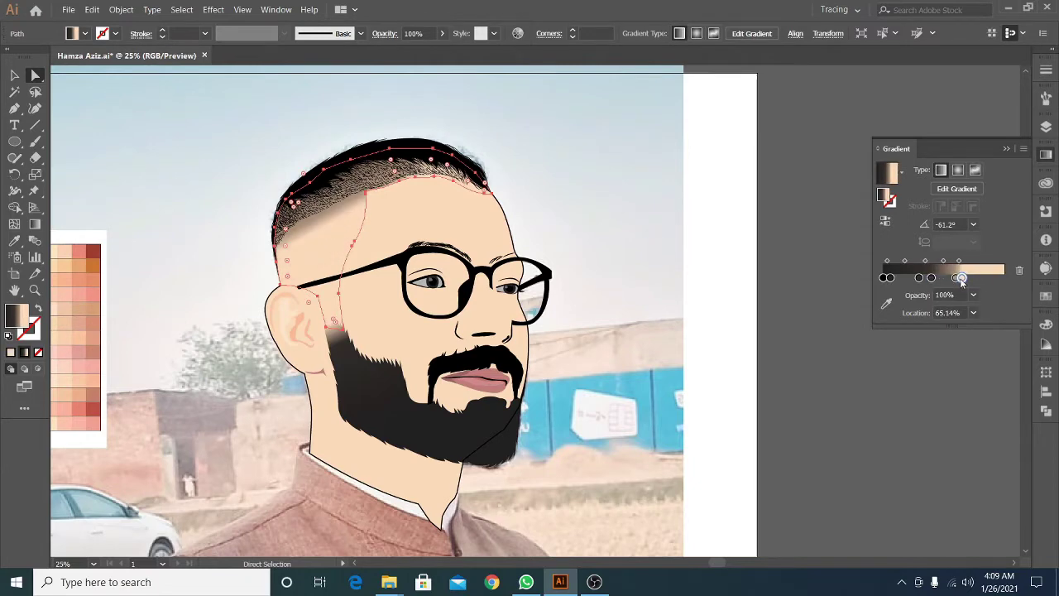
key("ctrl+z")
Reselect the face shape and redraw its gradient diagonally from hair to brow, about -46.5°
key("v")
left_click(739, 286)
key("ctrl+0")
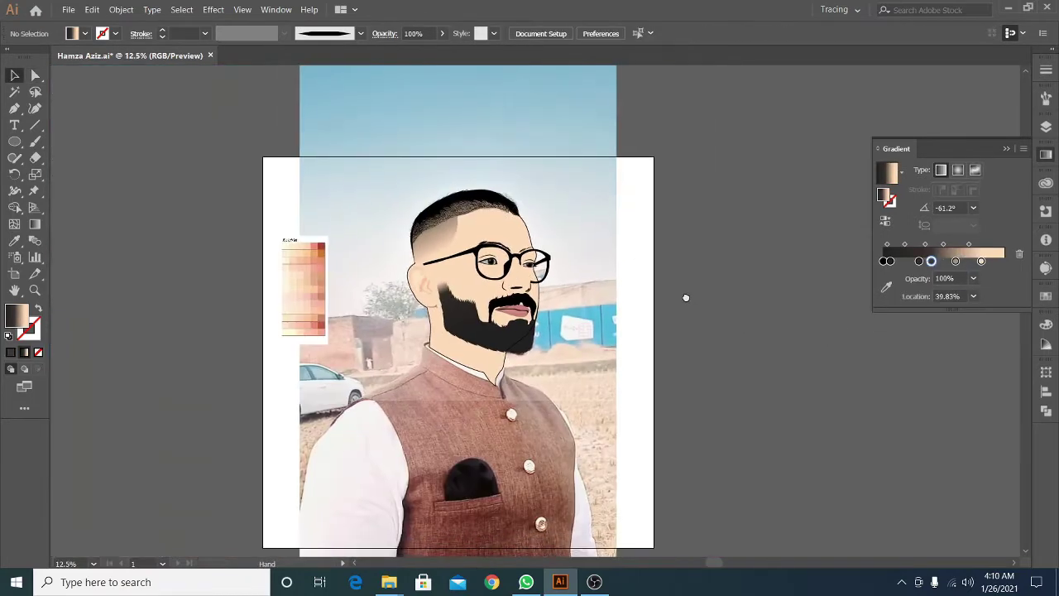
key("ctrl+equal")
key("ctrl+equal")
key("ctrl+equal")
left_click(354, 279)
key("g")
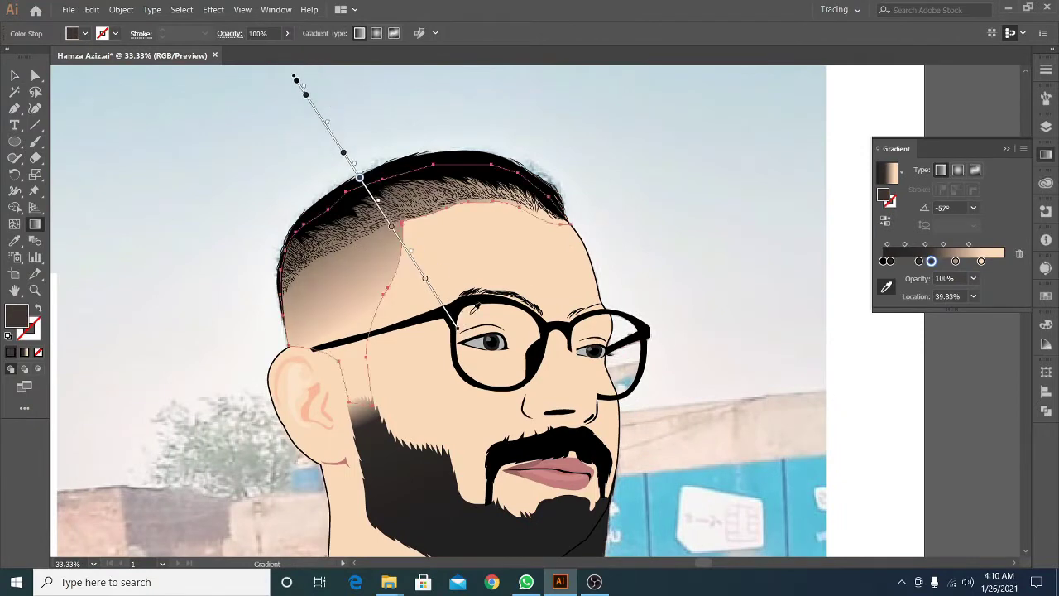
left_click_drag(263, 108, 448, 308)
left_click_drag(237, 81, 441, 295)
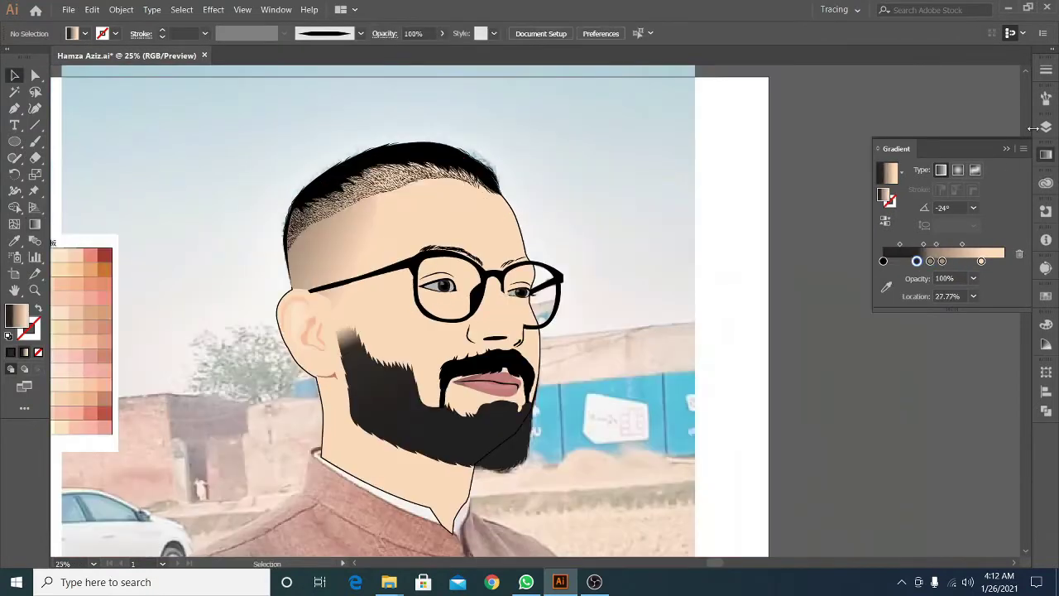
left_click(869, 141)
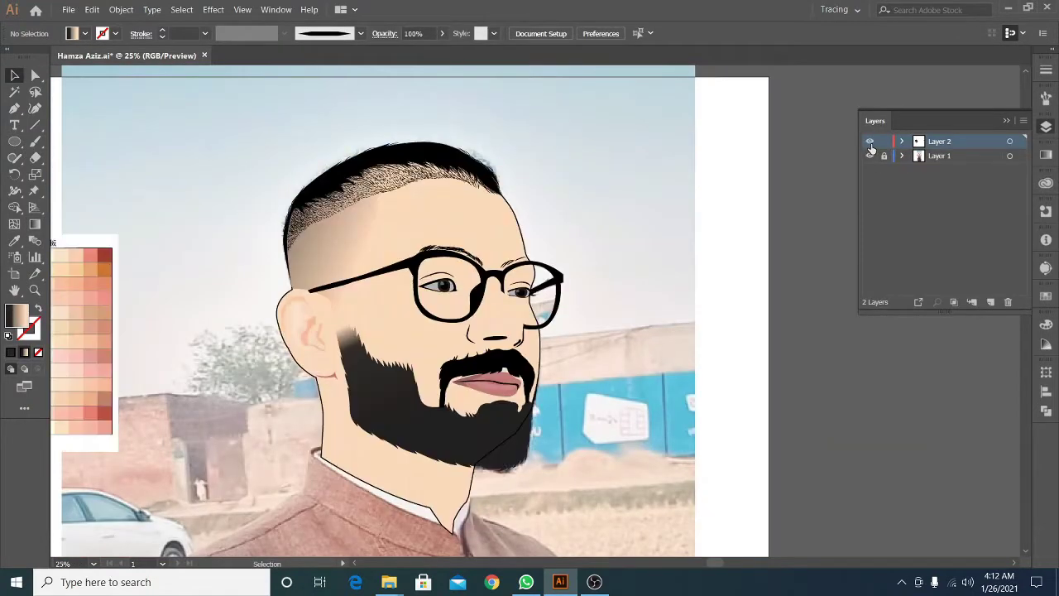
Paint fine 0.5 pt black strands into the hairline with the Paintbrush
left_click_drag(694, 274, 700, 262)
key("ctrl+1")
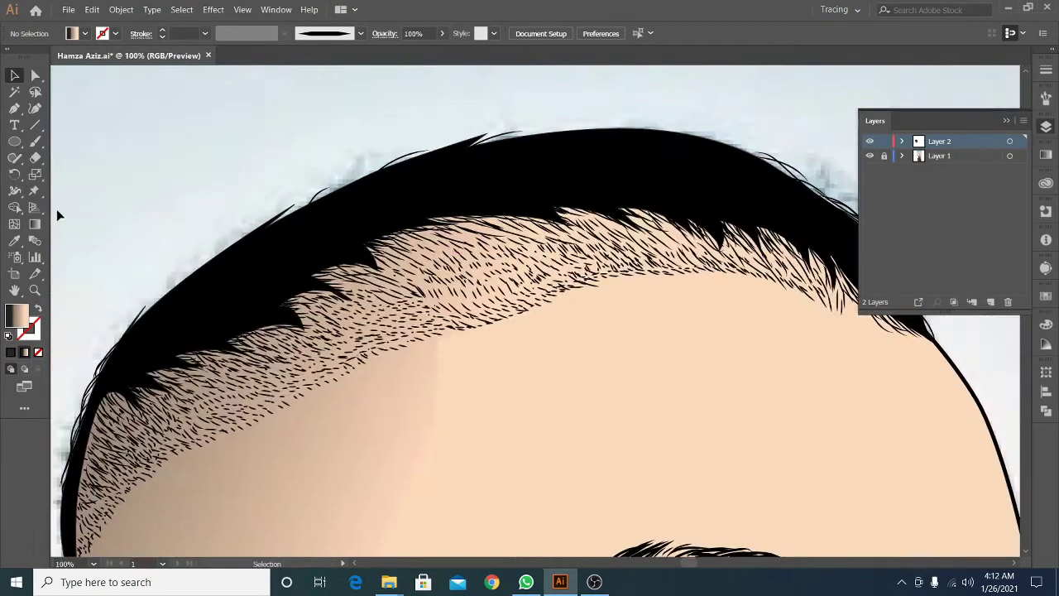
key("b")
key("ctrl+plus")
key("ctrl+plus")
key("ctrl+plus")
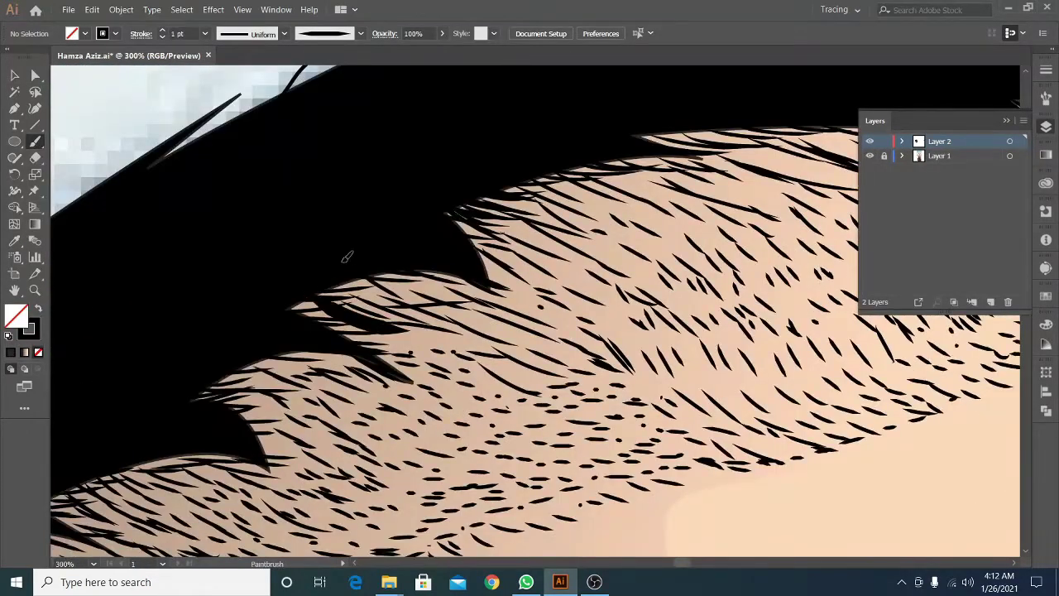
key("ctrl+minus")
key("ctrl+minus")
mouse_move(513, 296)
left_mouse_down()
mouse_move(719, 299)
mouse_move(778, 356)
left_mouse_up()
key("ctrl+plus")
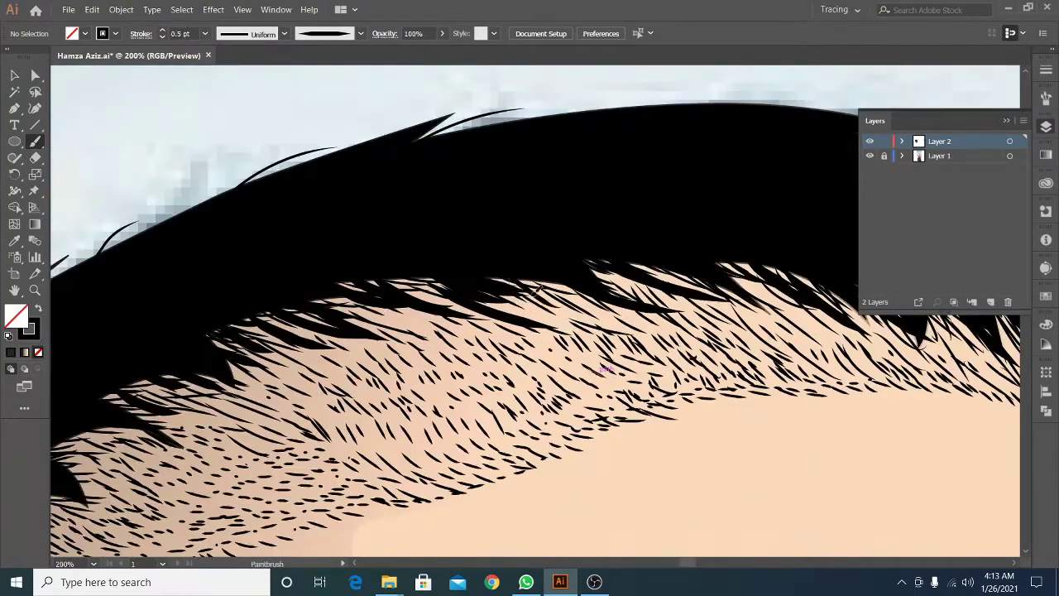
left_click_drag(505, 331, 576, 266)
Zoom and pan along the hairline toward the right temple
scroll(602, 265, "down", 2)
scroll(602, 264, "left", 3)
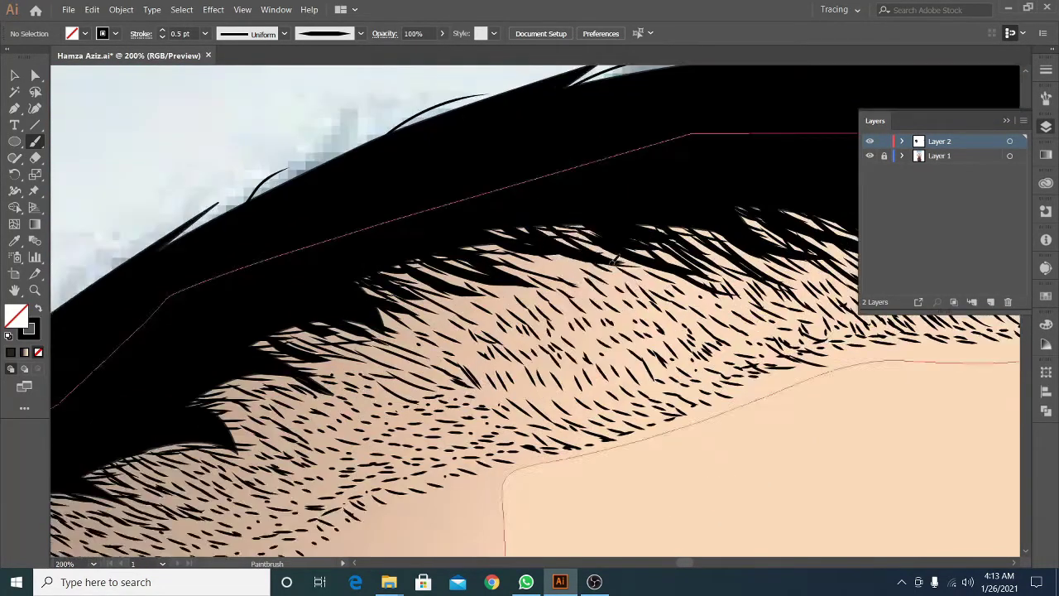
key("ctrl+minus")
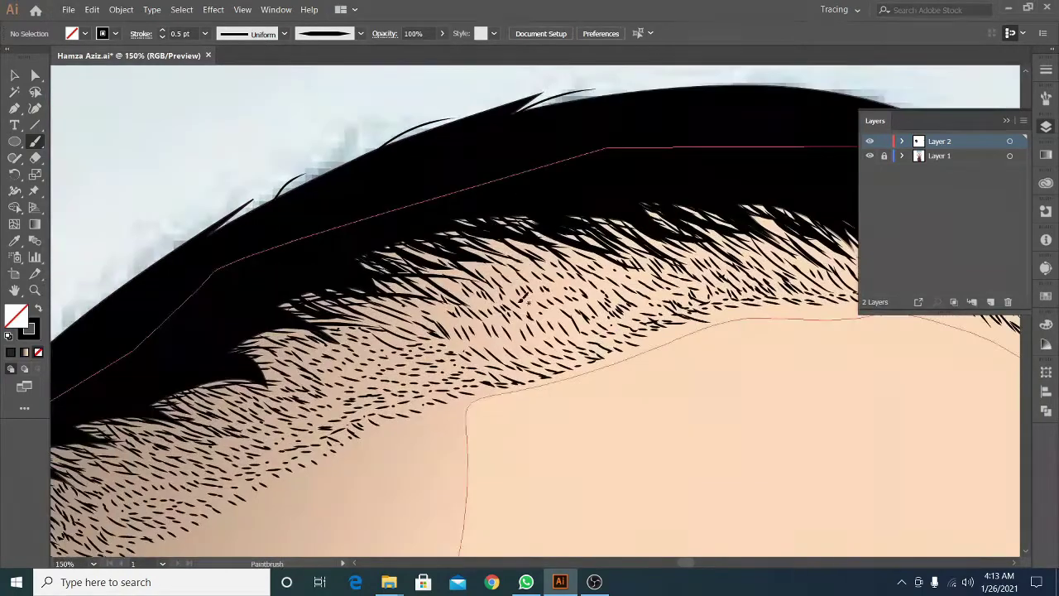
left_click_drag(738, 190, 501, 164)
key("ctrl+minus")
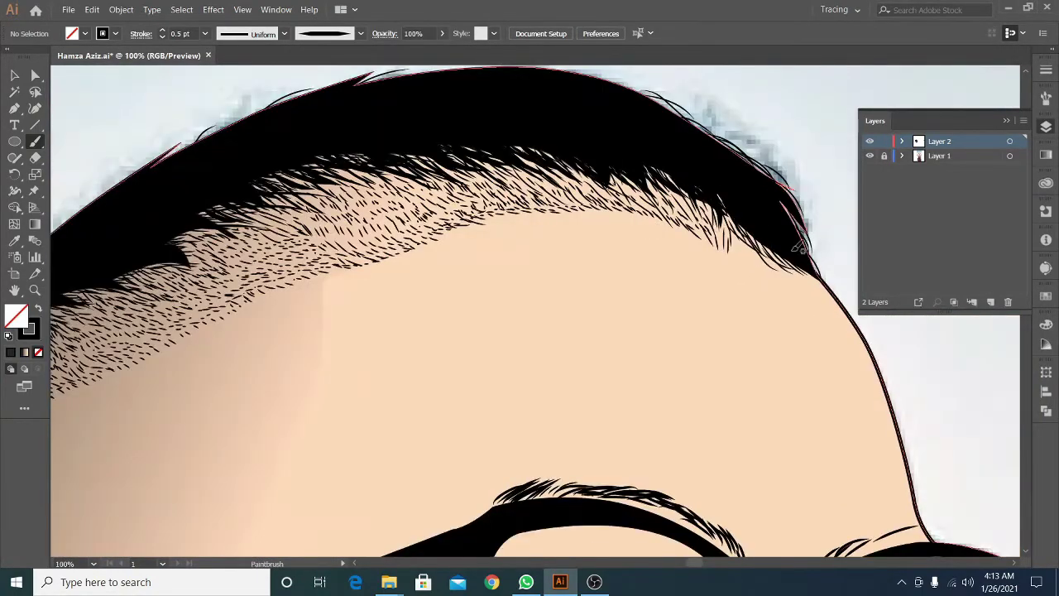
left_click_drag(604, 169, 741, 275)
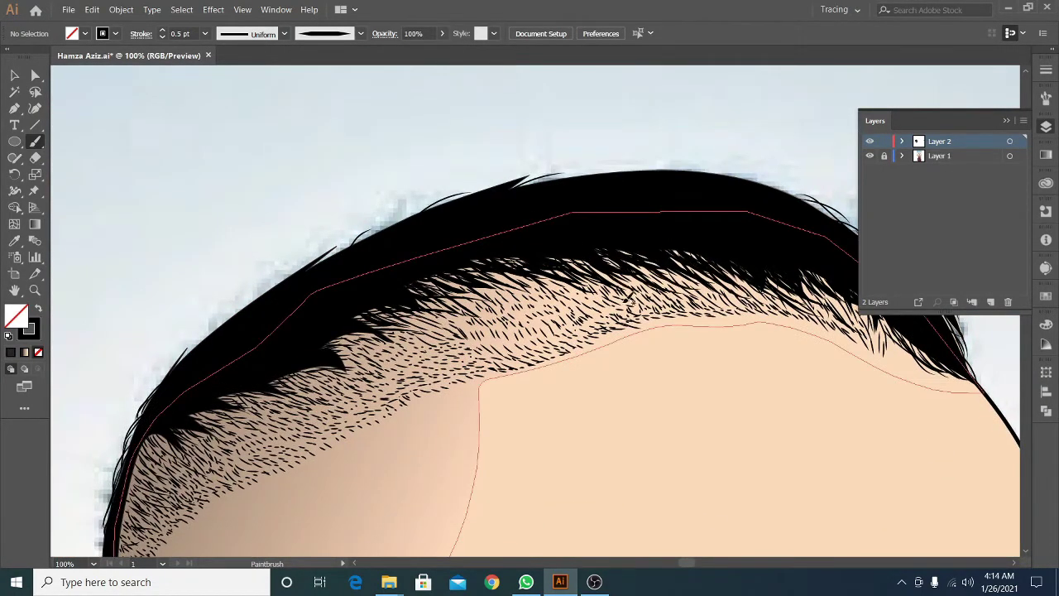
left_click_drag(630, 295, 658, 303)
key("ctrl+minus")
key("ctrl+plus")
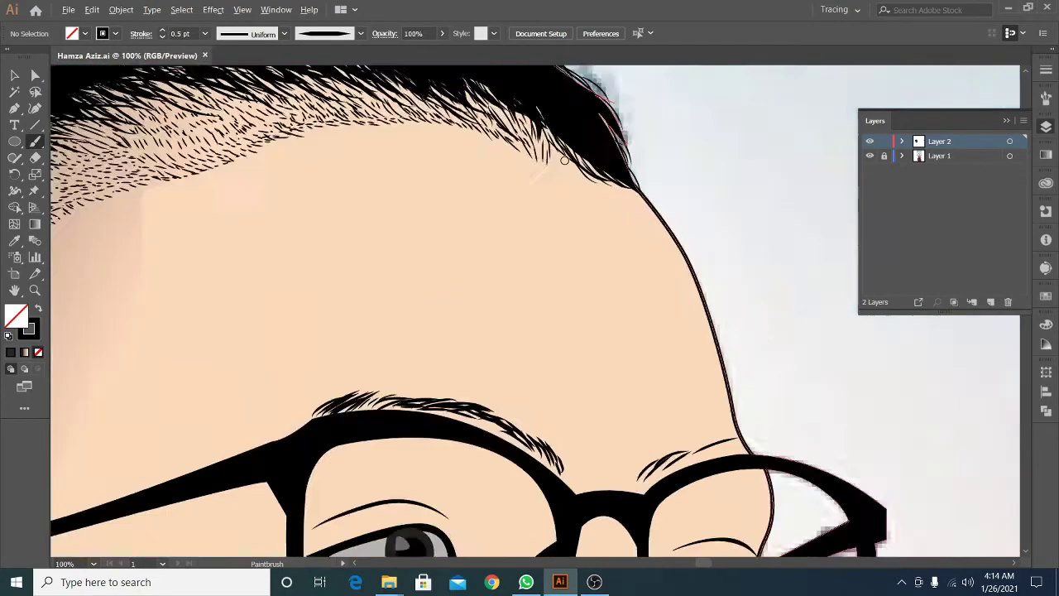
key("ctrl+plus")
key("ctrl+plus")
key("ctrl+minus")
key("ctrl+minus")
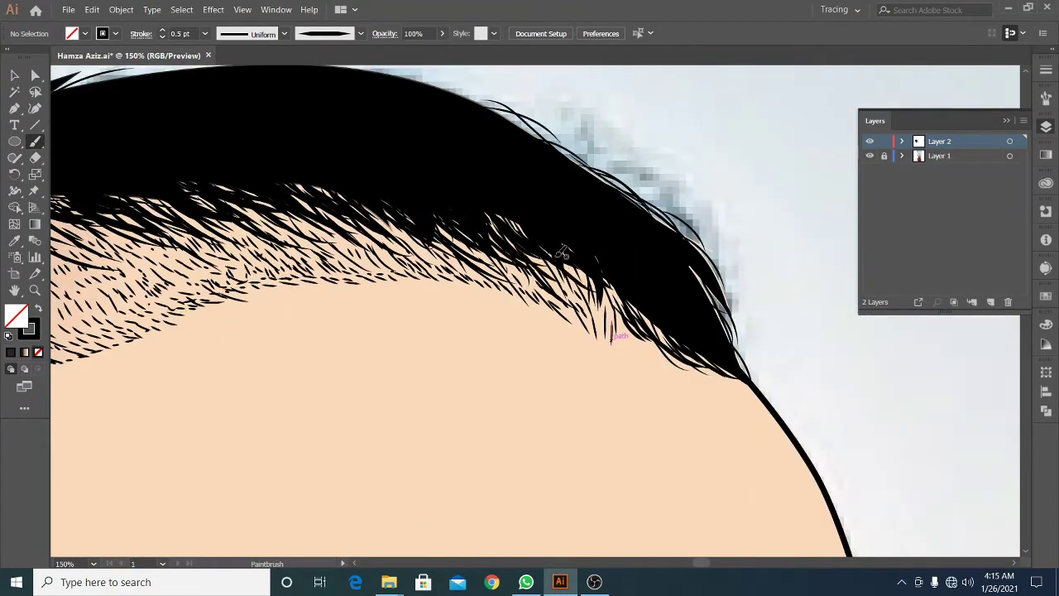
left_click_drag(562, 253, 438, 266)
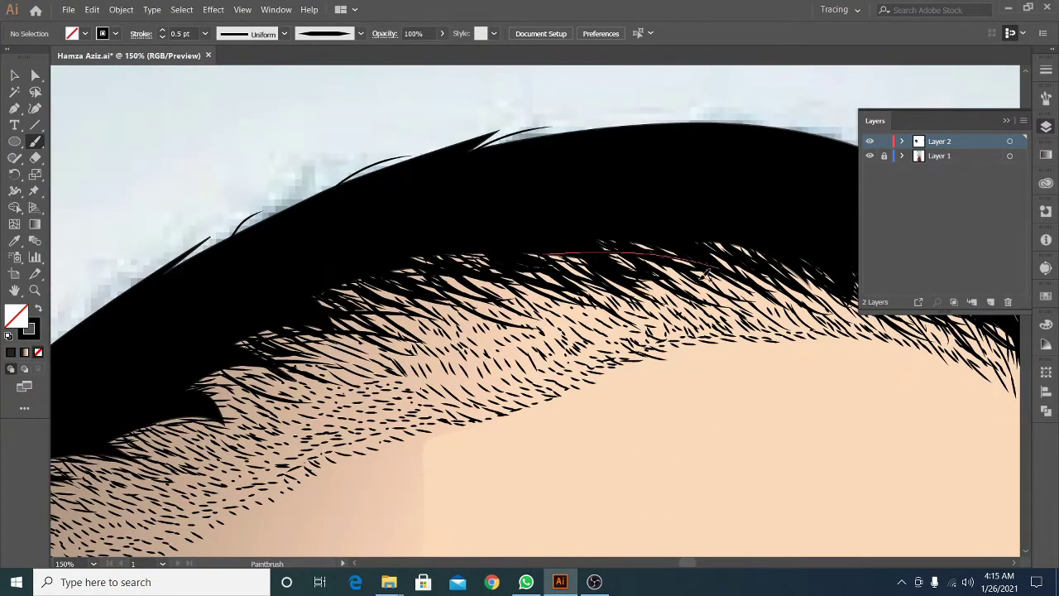
key("ctrl+plus")
Zoom out to review the whole portrait with the finished hairline
key("ctrl+minus")
key("ctrl+minus")
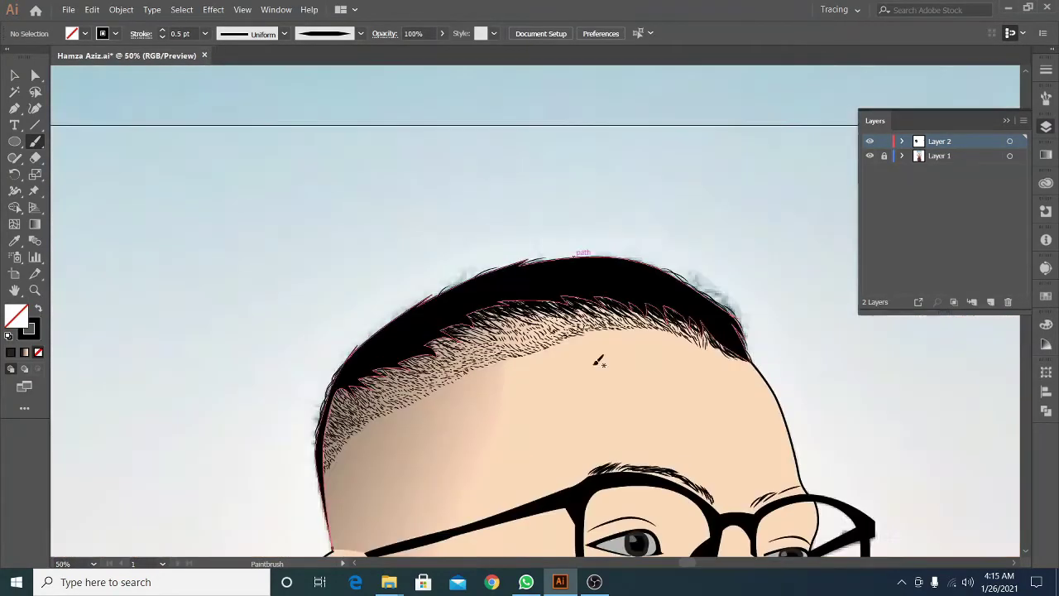
key("v")
key("ctrl+0")
key("ctrl+plus")
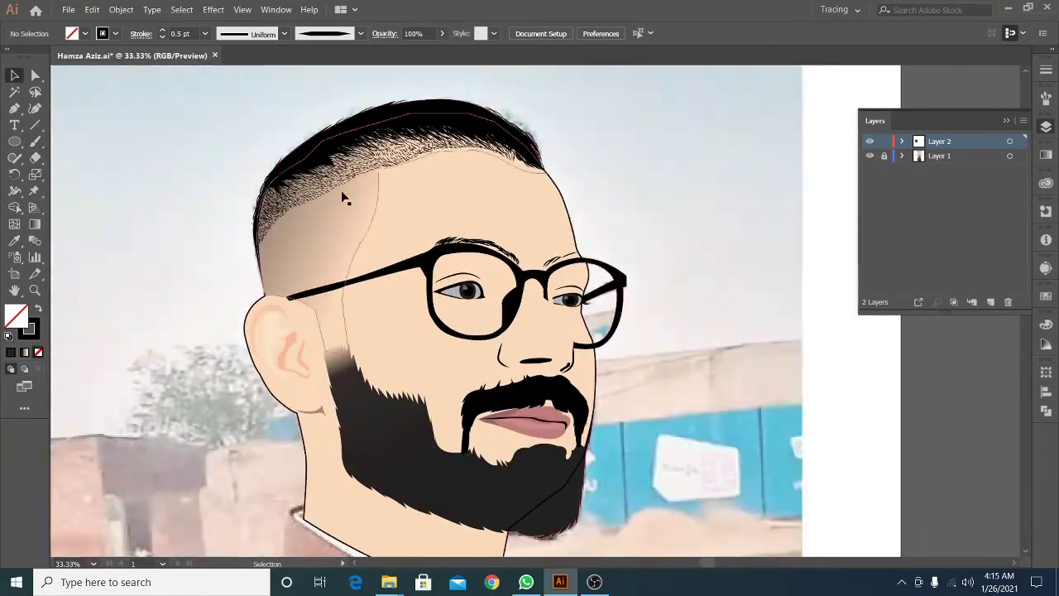
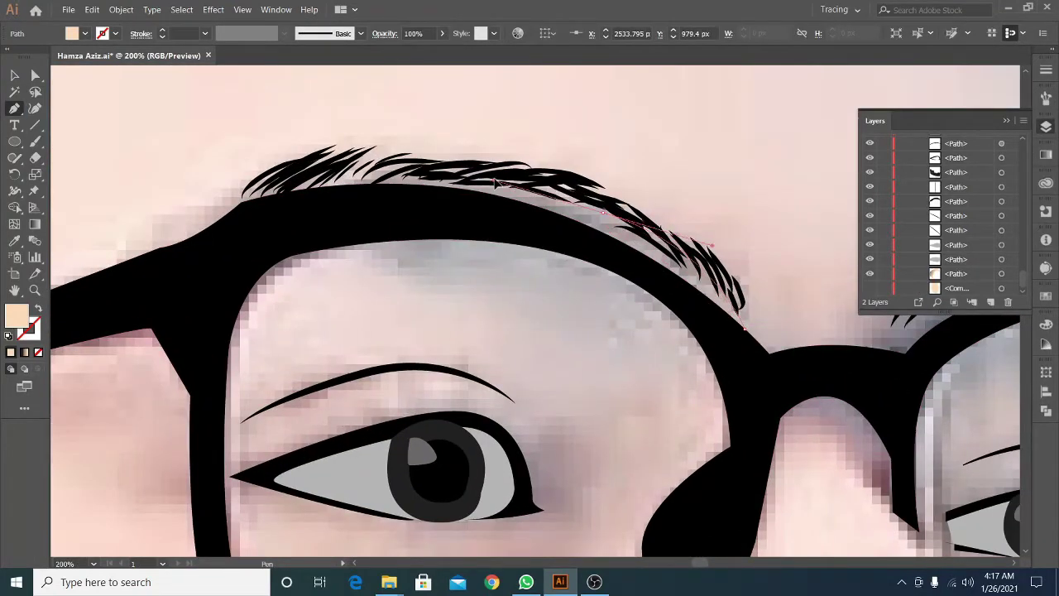
Trace the left eyebrow as a black shape merging into the left lens frame's top edge
left_click(356, 177)
left_click(239, 225)
left_click(273, 261)
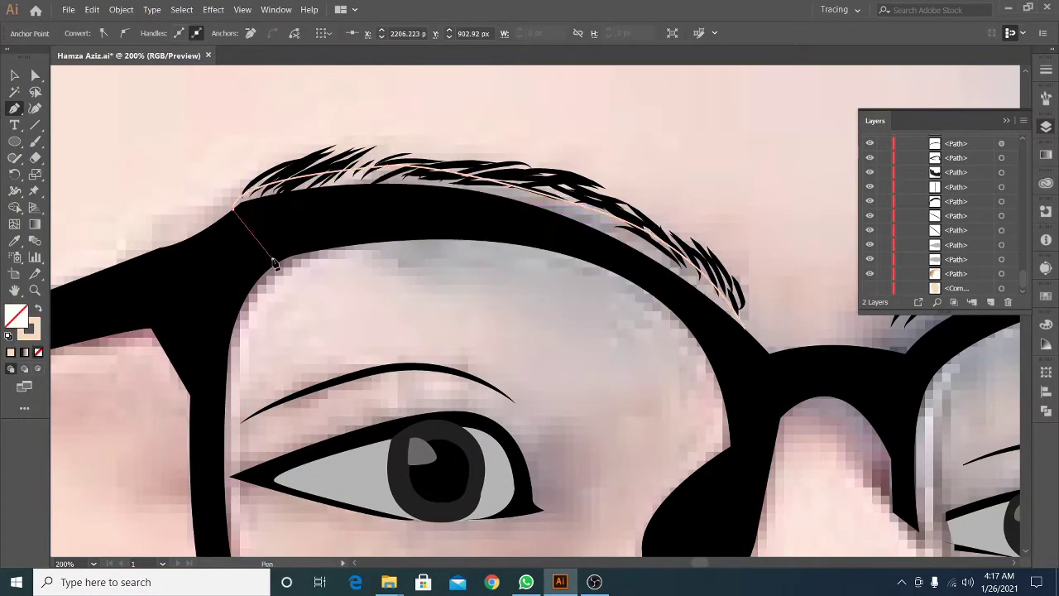
left_click(596, 319)
left_click(716, 366)
left_click(740, 339)
key("ctrl+minus")
key("v")
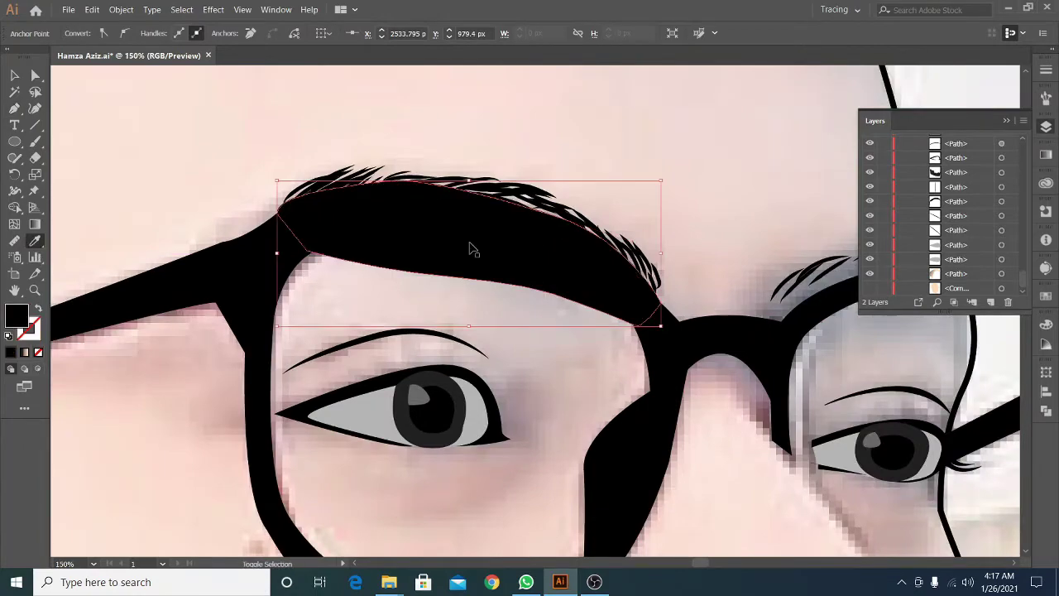
key("ctrl+minus")
key("ctrl+minus")
key("ctrl+minus")
key("ctrl+plus")
key("ctrl+plus")
key("ctrl+plus")
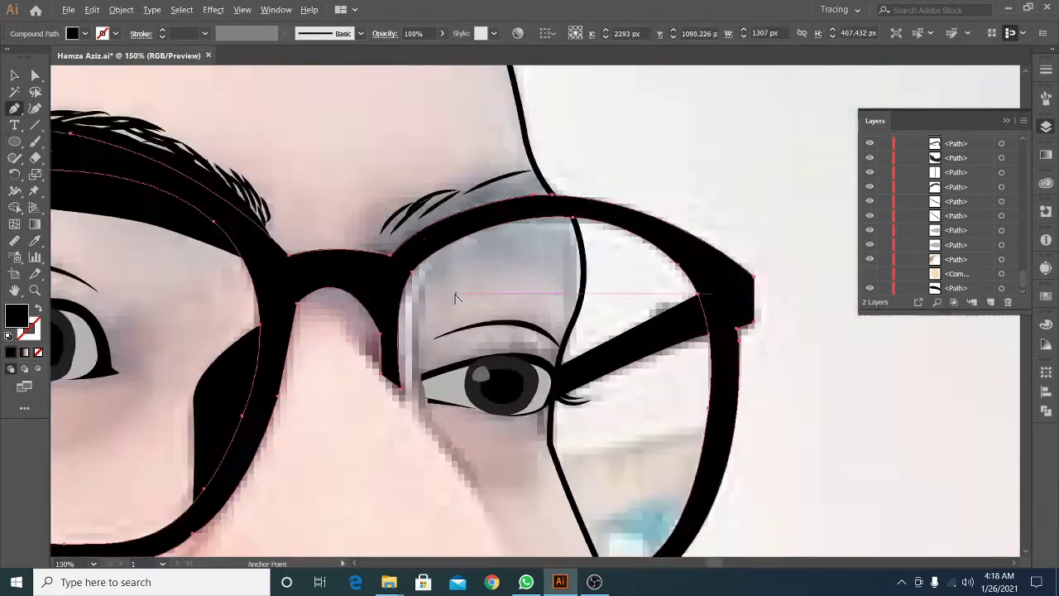
key("ctrl+plus")
Trace and close the right eyebrow shape along the top of the right lens frame
key("p")
left_click(391, 263)
left_click(409, 196)
left_click_drag(529, 147, 593, 150)
left_click(641, 205)
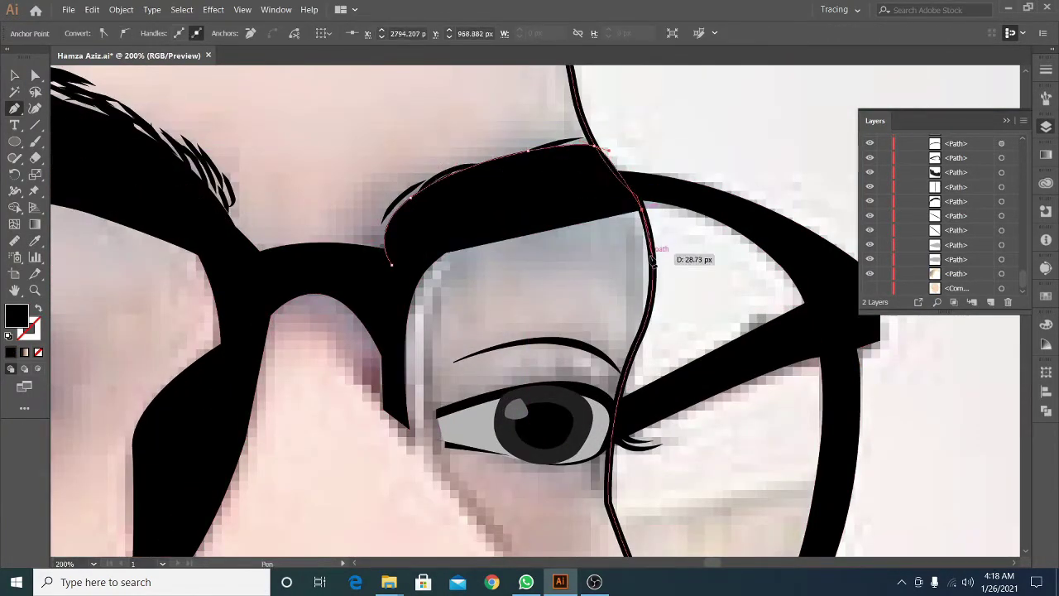
left_click(657, 252)
left_click(651, 279)
left_click(582, 251)
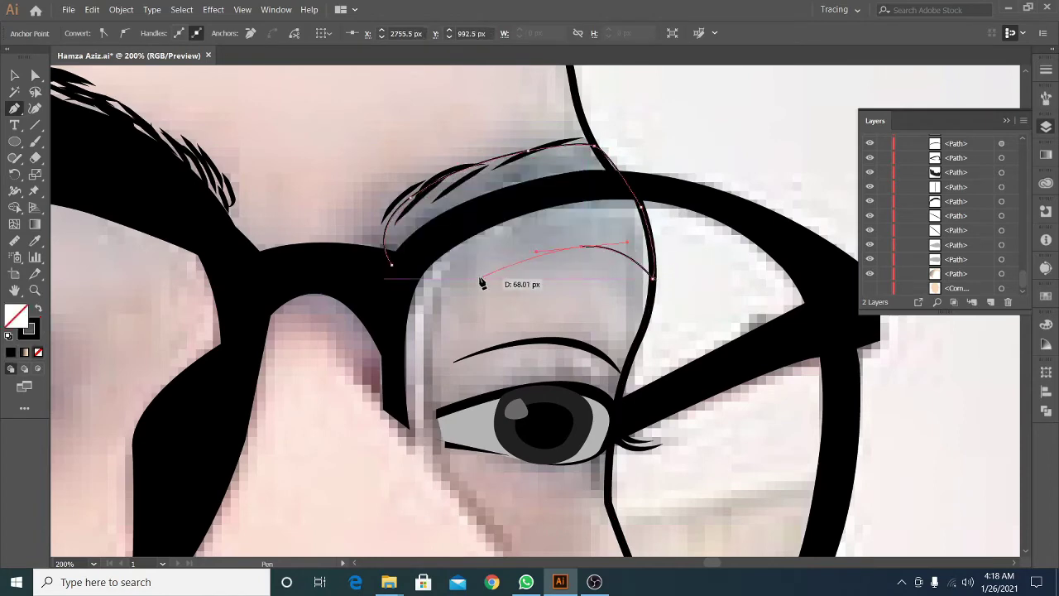
left_click(472, 289)
left_click(391, 263)
key("ctrl+minus")
key("v")
key("ctrl+minus")
key("ctrl+minus")
key("ctrl+minus")
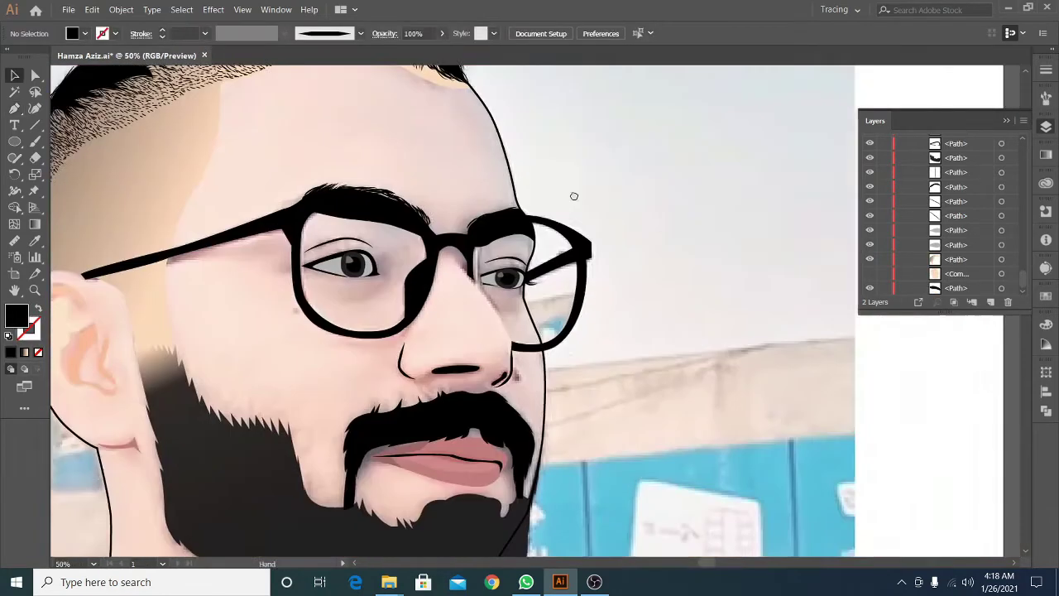
Change the glasses frame fill to dusty brown #6B4C4C
double_click(15, 315)
left_click_drag(415, 255, 400, 299)
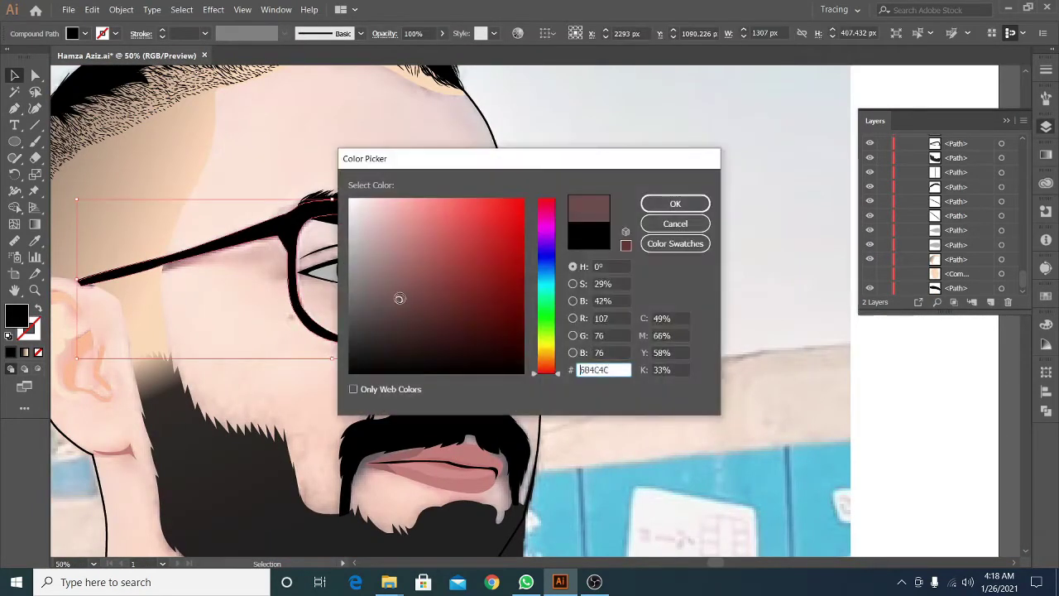
left_click(675, 203)
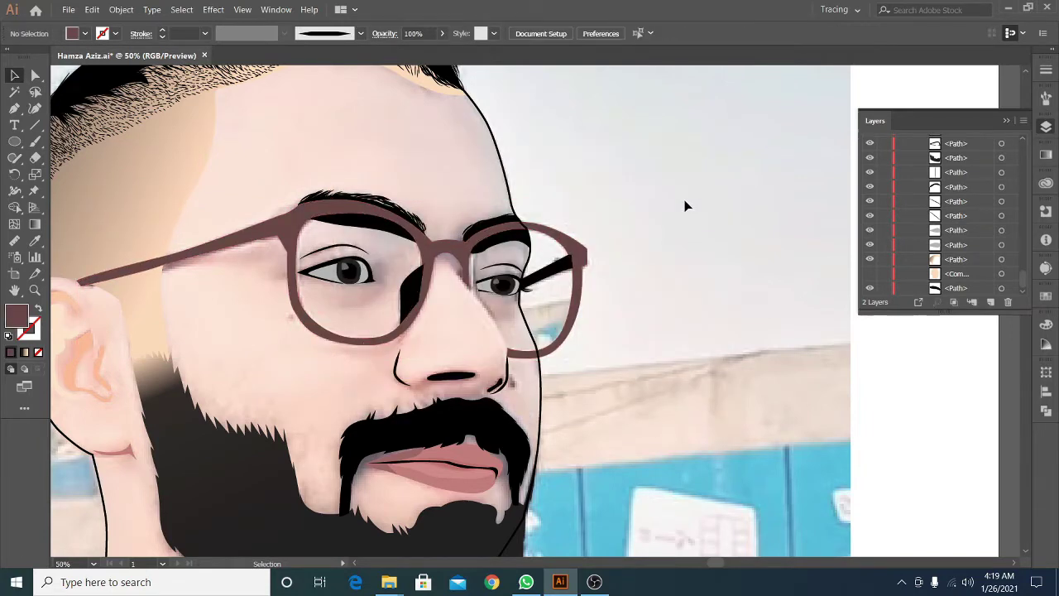
scroll(685, 205, "up", 1)
Select the glasses frame and arm together and bring up the Pathfinder shape-combining options
left_click(544, 272, "shift")
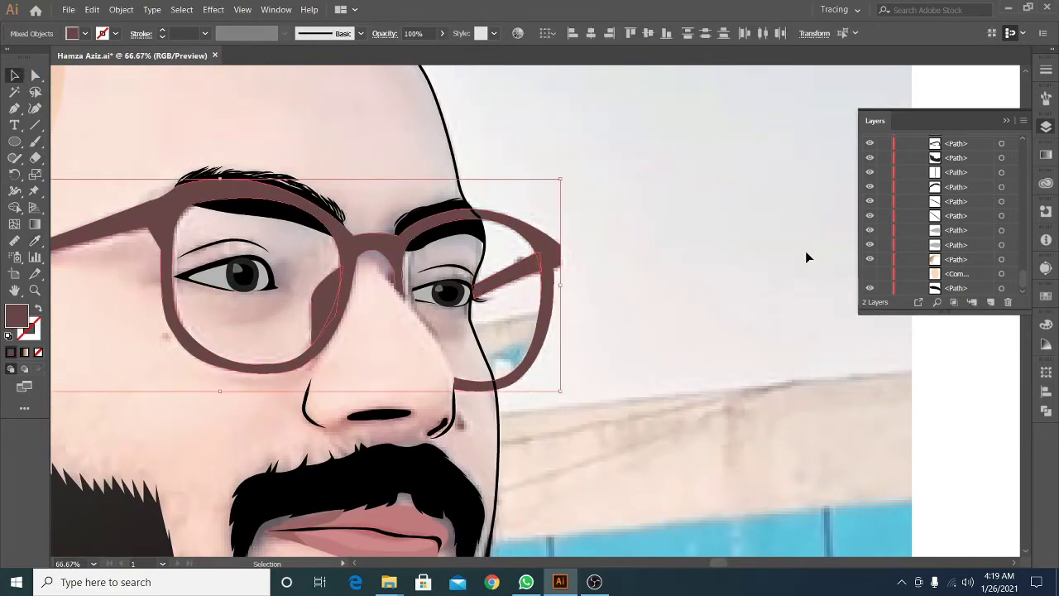
left_click(1044, 358)
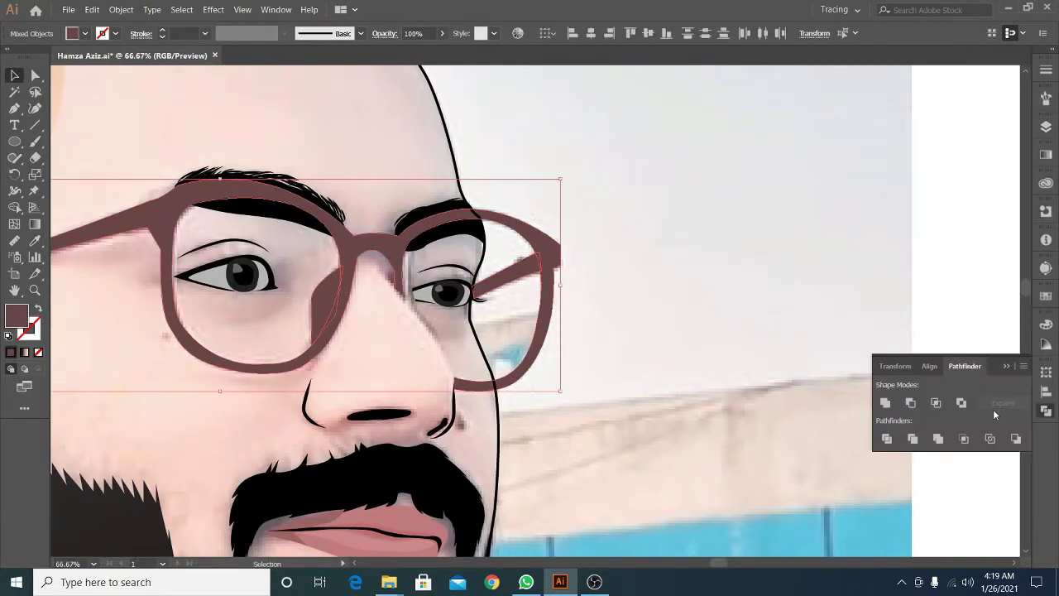
left_click(540, 236)
scroll(540, 236, "up", 3)
scroll(506, 232, "down", 4)
left_click(708, 222)
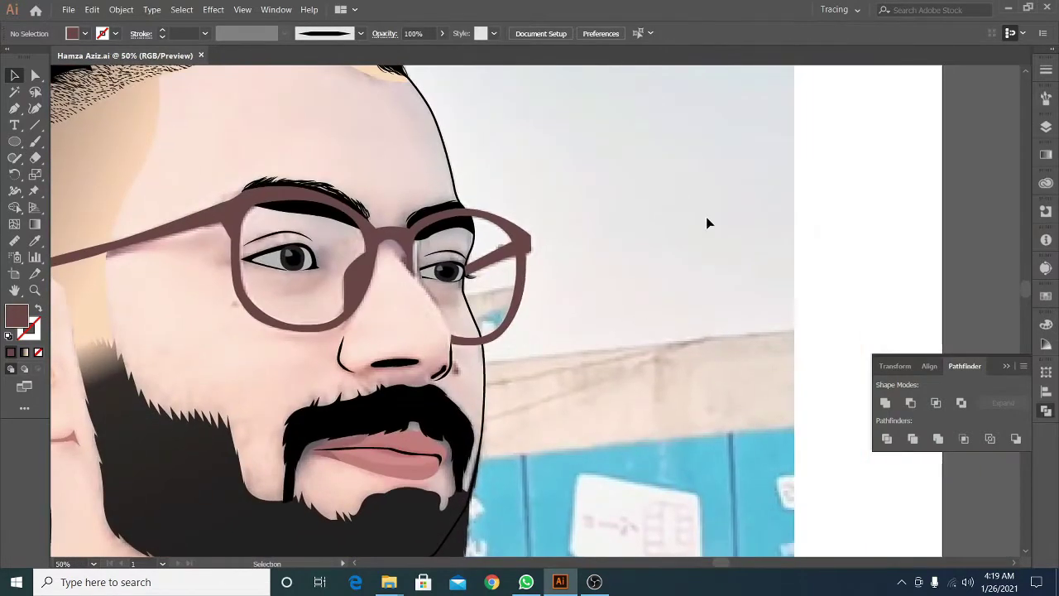
scroll(708, 222, "up", 1)
scroll(591, 213, "up", 2)
Draw a closed crescent shape beneath the left eye
key("p")
left_click(319, 272)
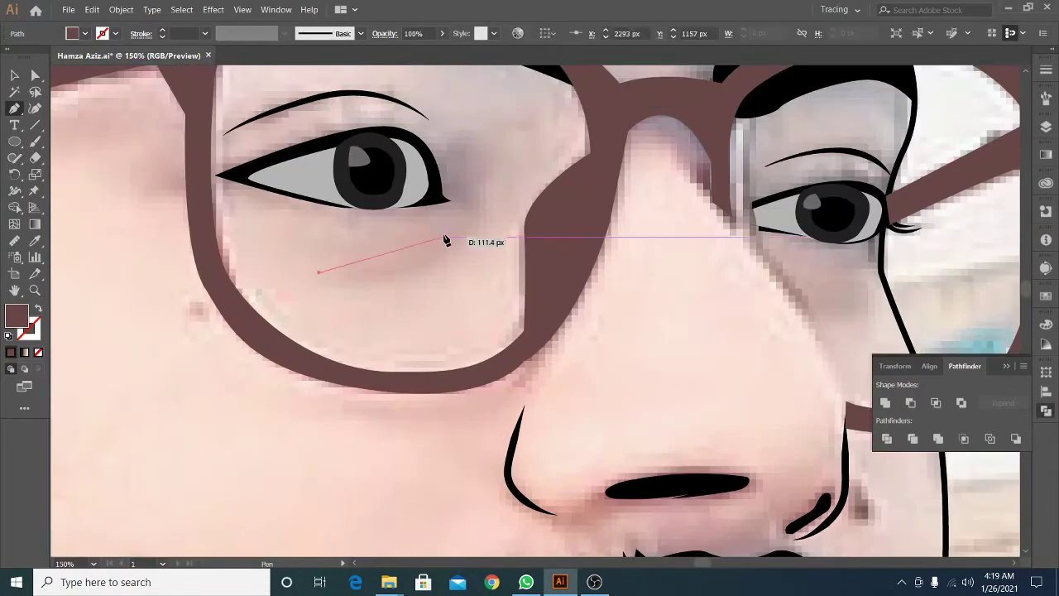
left_click_drag(447, 234, 449, 229)
key("shift+x")
left_click(347, 205)
left_click_drag(463, 131, 484, 138)
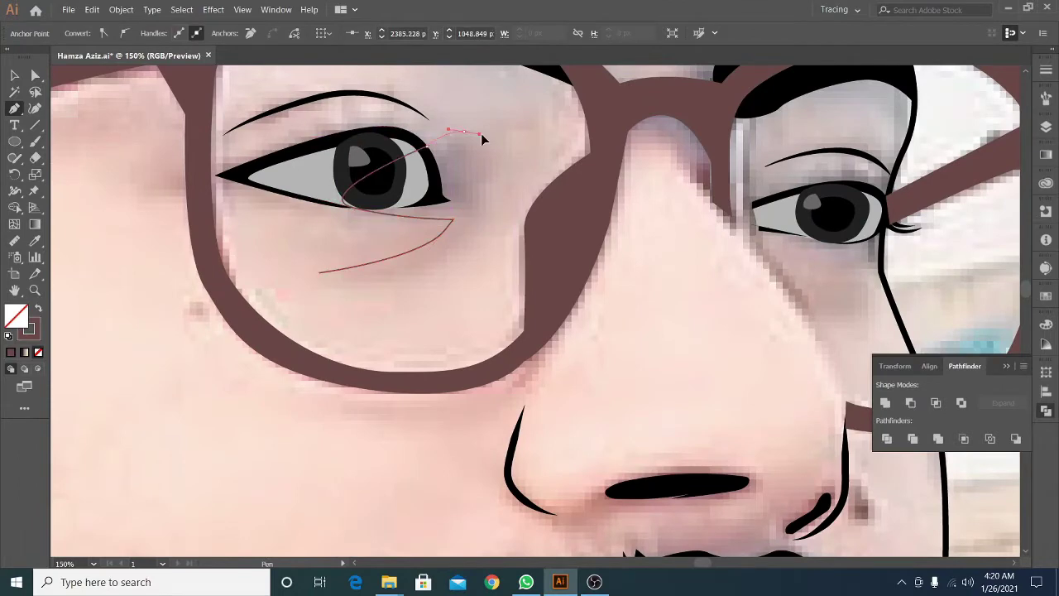
left_click(318, 272)
scroll(318, 272, "down", 1)
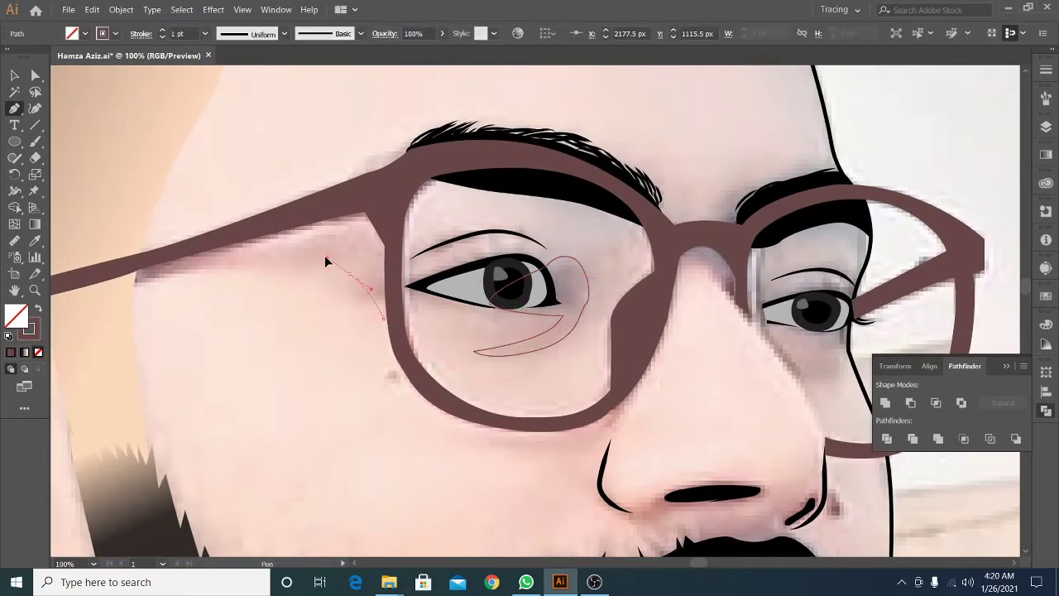
Draw the left glasses temple arm extending to the ear
left_click(332, 268)
left_click(211, 270)
scroll(248, 269, "left", 3)
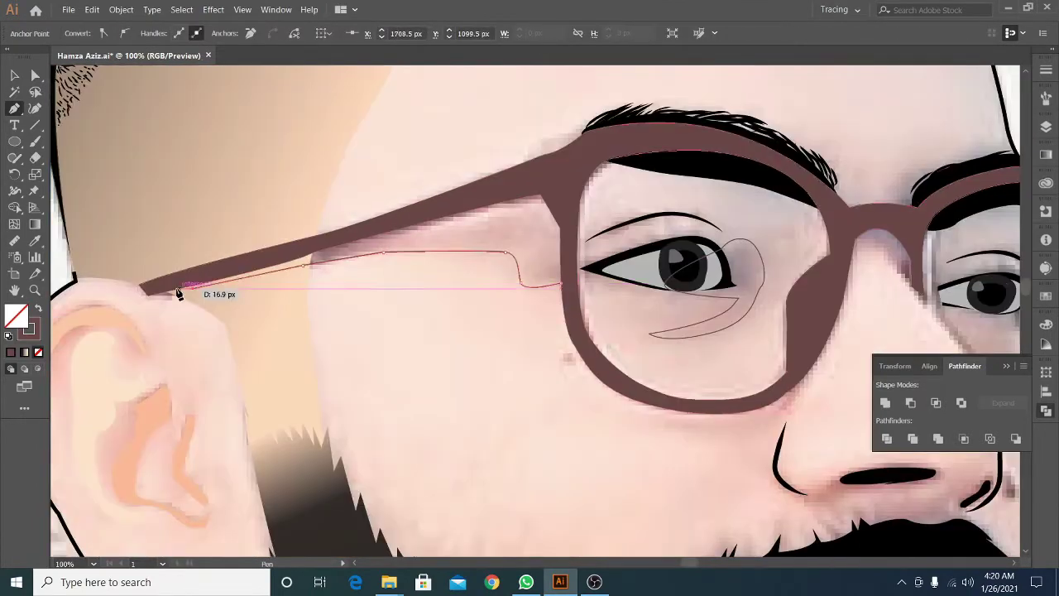
left_click(159, 288)
left_click(563, 283)
key("shift+x")
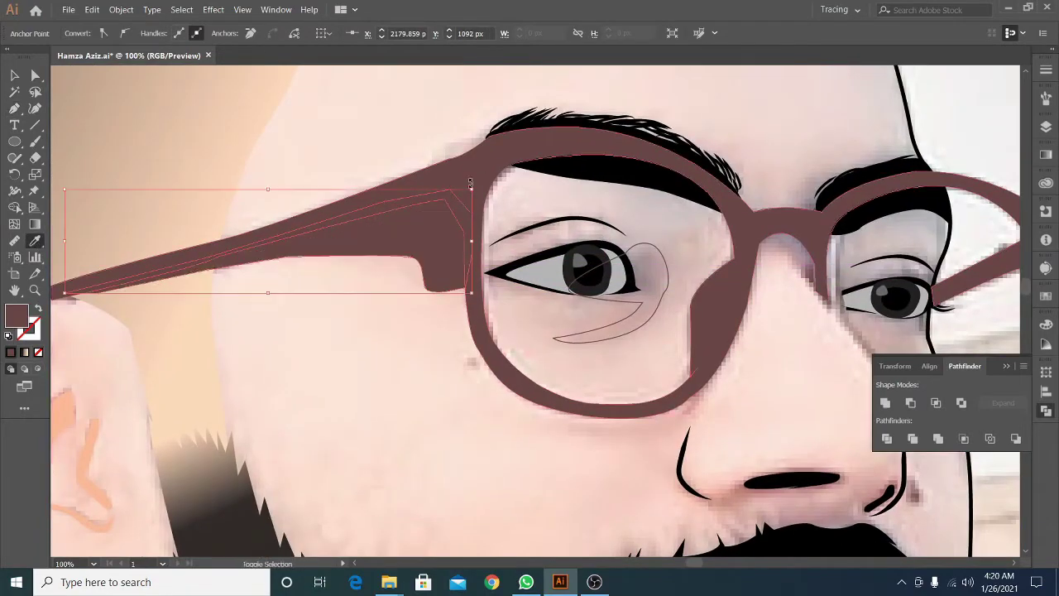
key("ctrl+minus")
left_click(785, 361)
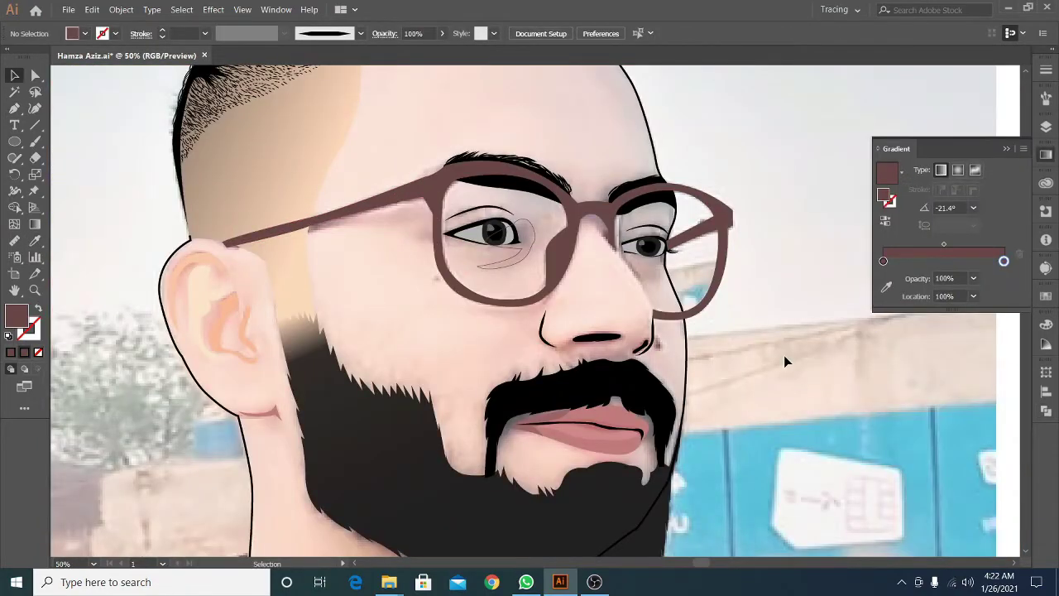
Trace nose shading down the nose's side and around the nostril
key("ctrl+plus")
key("ctrl+plus")
key("p")
left_click(622, 379)
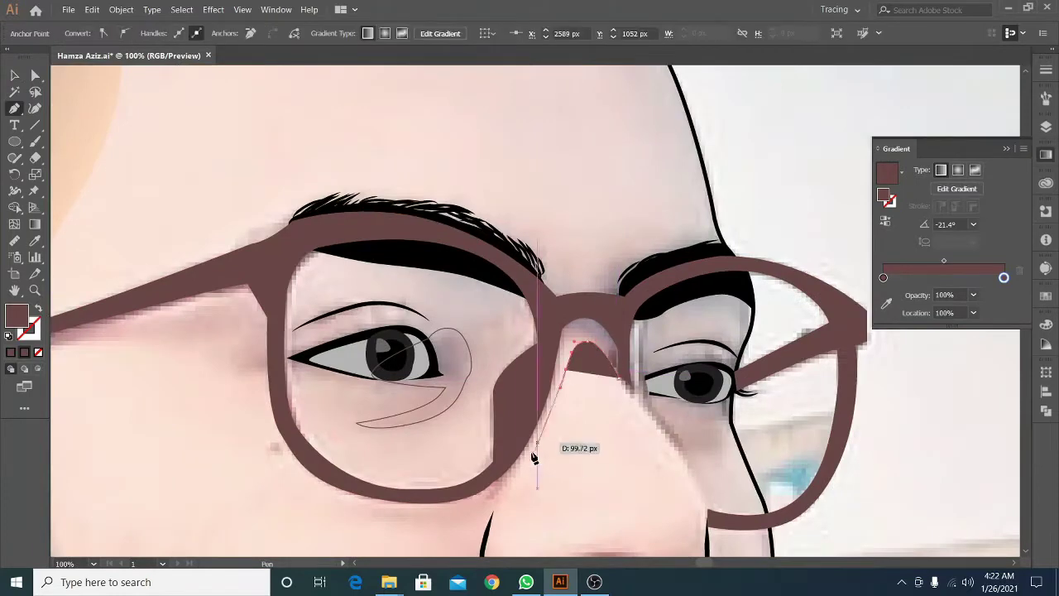
scroll(529, 413, "down", 4)
left_click(521, 405)
mouse_move(626, 392)
left_mouse_down()
mouse_move(664, 399)
mouse_move(638, 433)
mouse_move(591, 429)
left_mouse_up()
left_click(542, 432)
left_click_drag(501, 413, 513, 364)
key("slash")
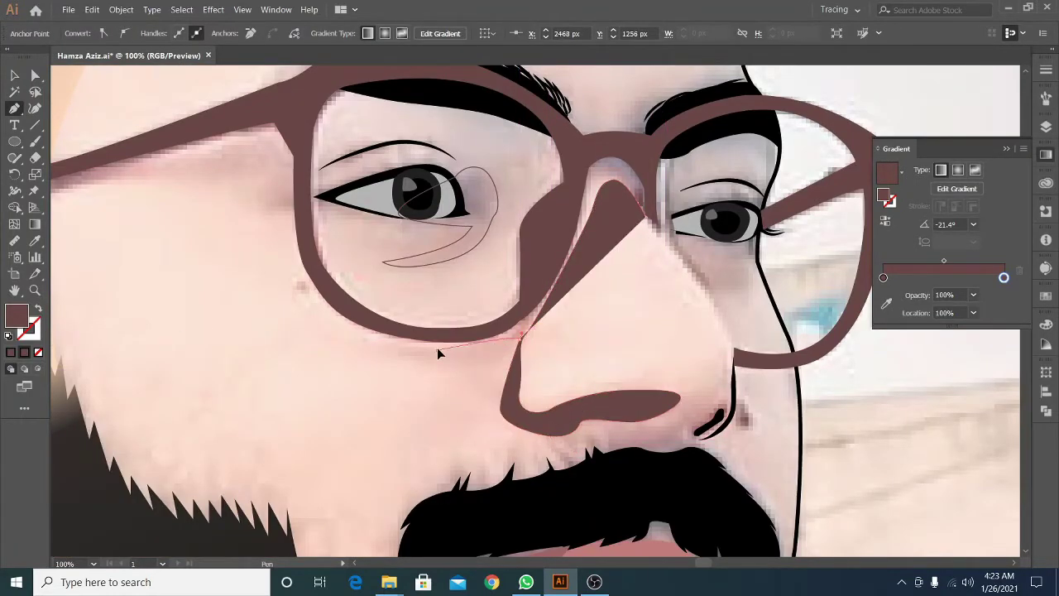
Finish the nose shading along the bridge and fill it brown #775252
left_click_drag(571, 178, 581, 157)
left_click(579, 147)
left_click(621, 142)
left_click(652, 161)
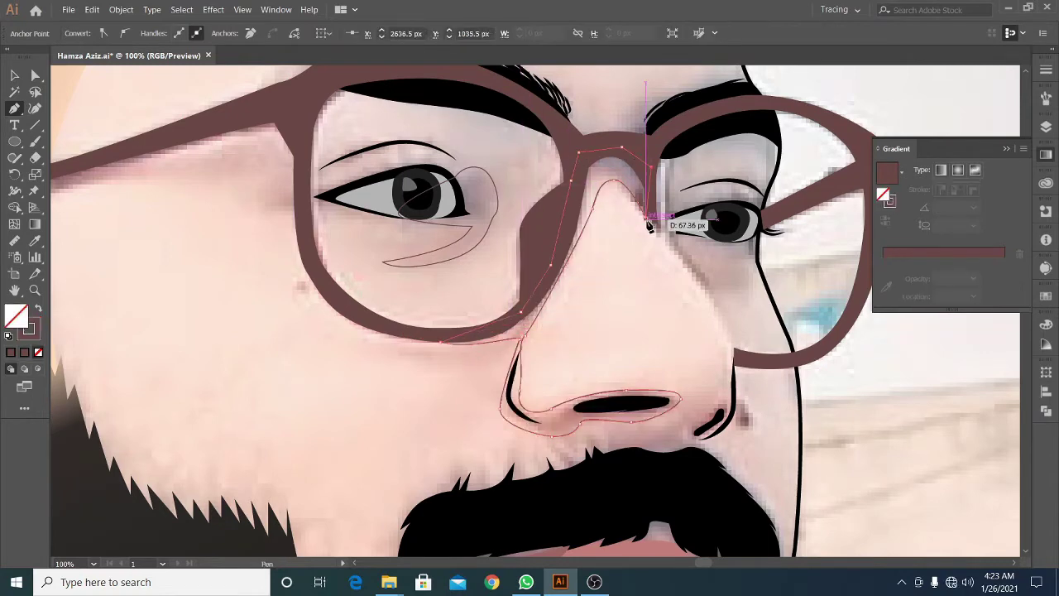
left_click_drag(666, 248, 583, 269)
key("shift+x")
double_click(17, 314)
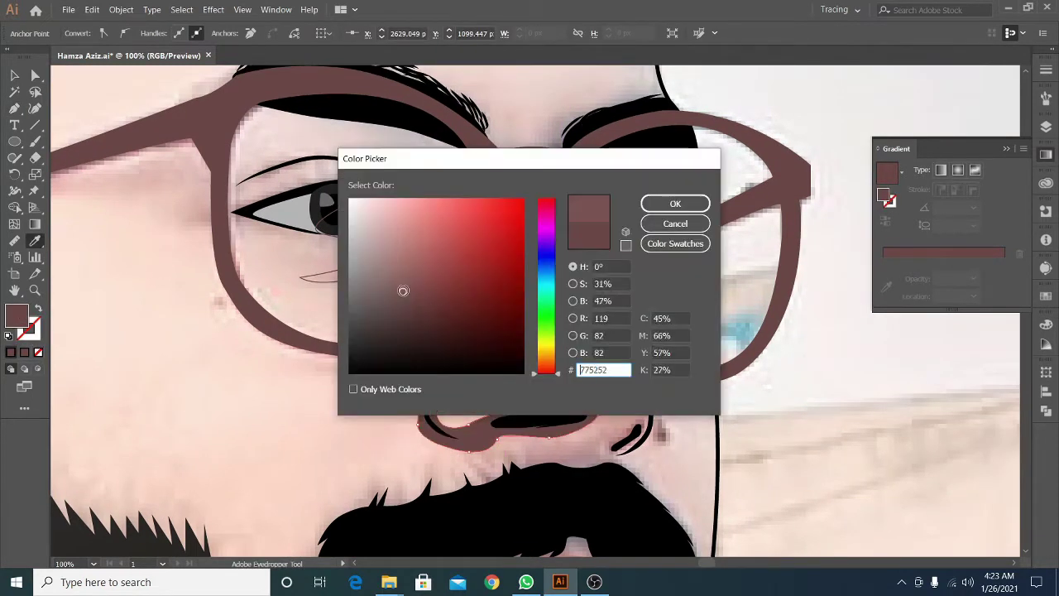
left_click(678, 203)
key("v")
Apply the same brown to the under-eye crescent with the Eyedropper
left_click(384, 271)
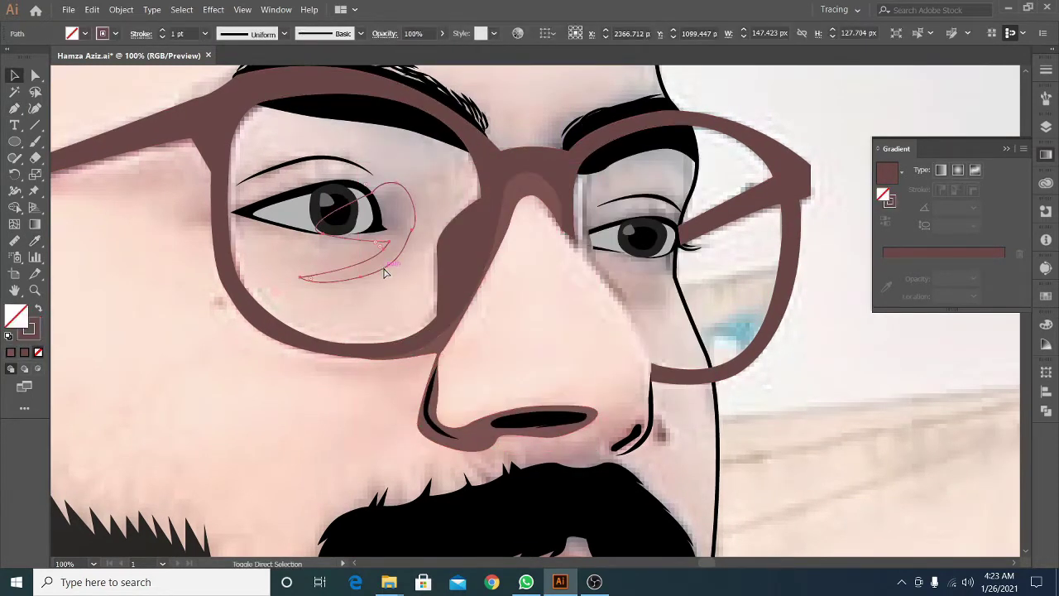
left_click(35, 241)
left_click(299, 331)
key("v")
scroll(366, 420, "down", 3)
left_click(359, 341)
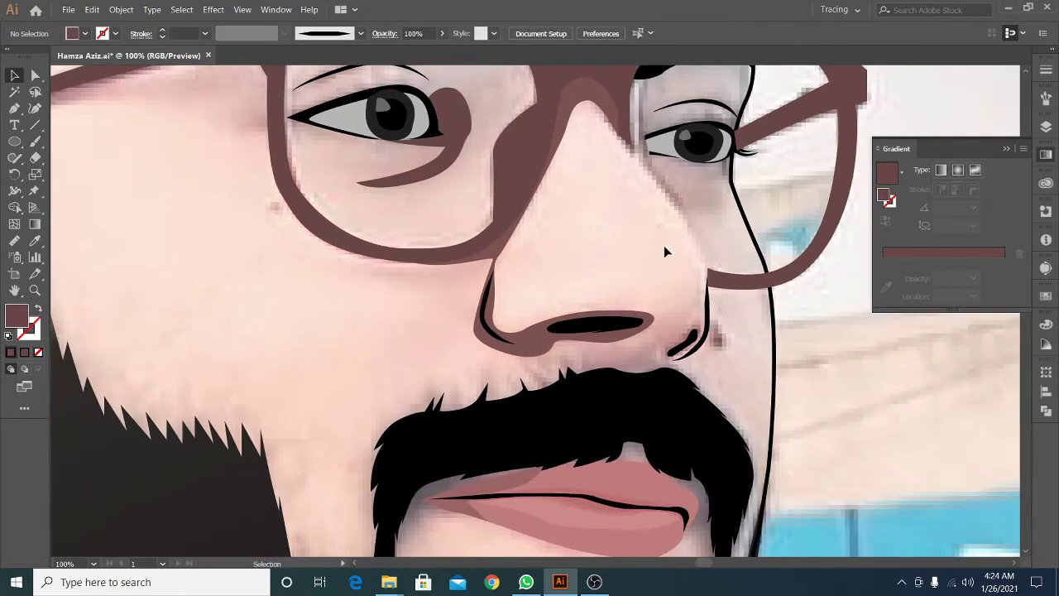
left_click_drag(664, 245, 513, 292)
Draw a small shadow shape beneath the right eye beside the nose
key("ctrl+plus")
key("p")
left_click(441, 200)
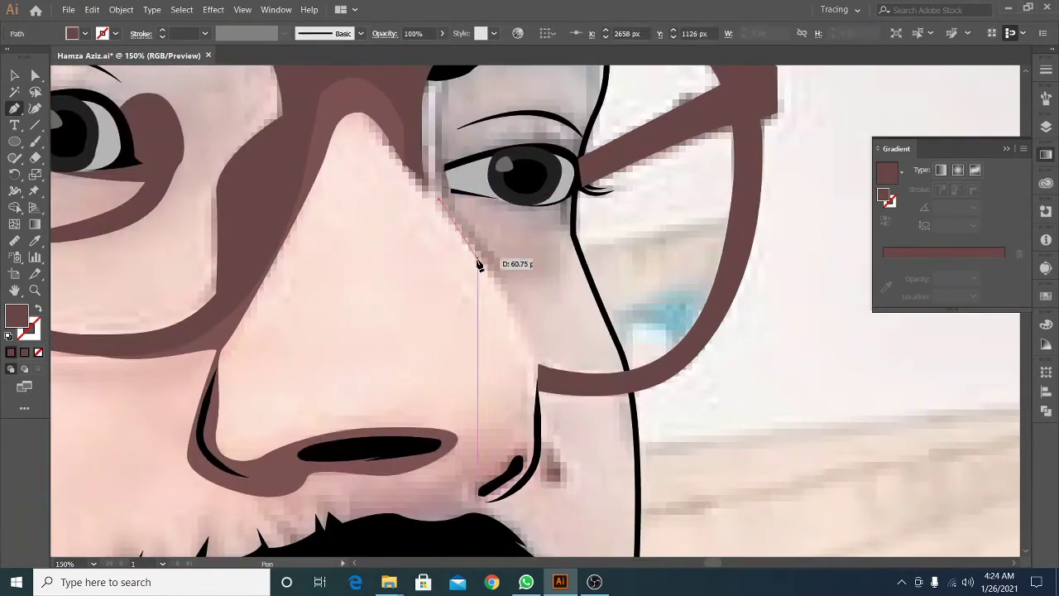
left_click(506, 281)
left_click(561, 249)
left_click(572, 183)
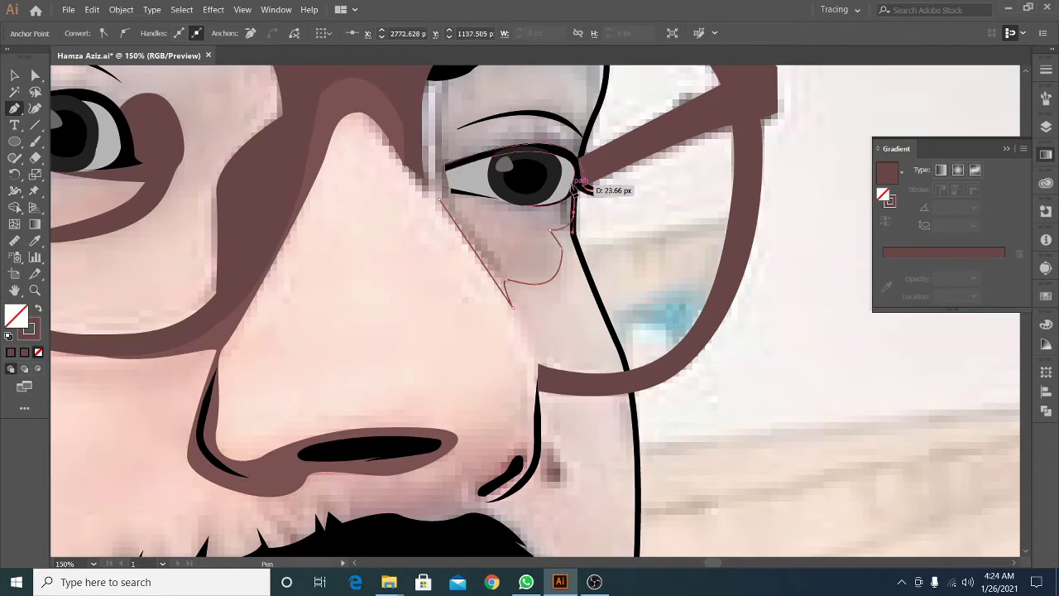
left_click(447, 180)
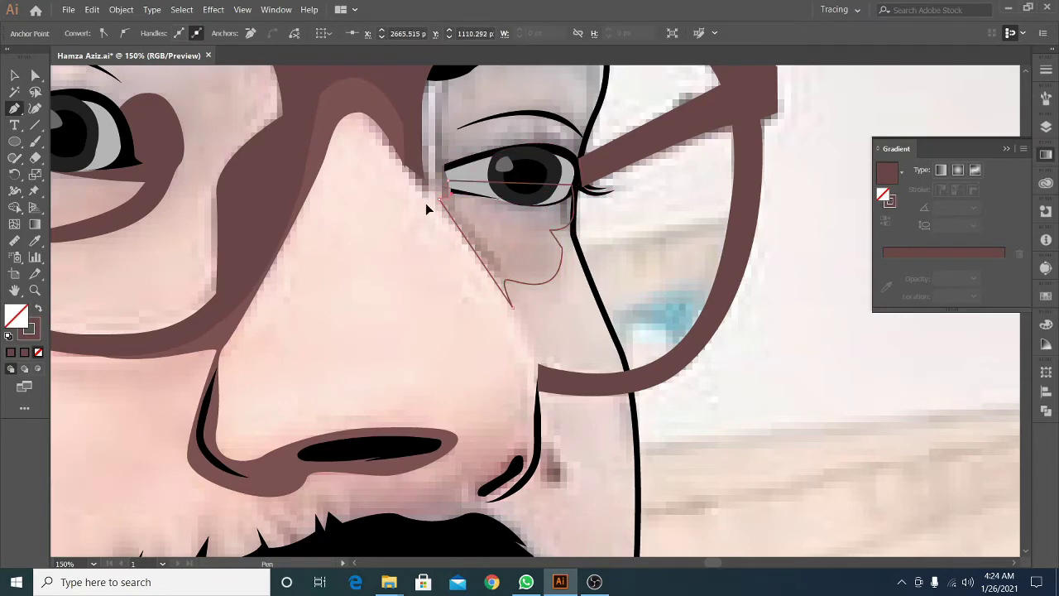
Begin the chin shadow outline from the mouth corner over the upper lip toward the chin
scroll(425, 203, "down", 3)
scroll(420, 272, "up", 3)
scroll(455, 339, "down", 2)
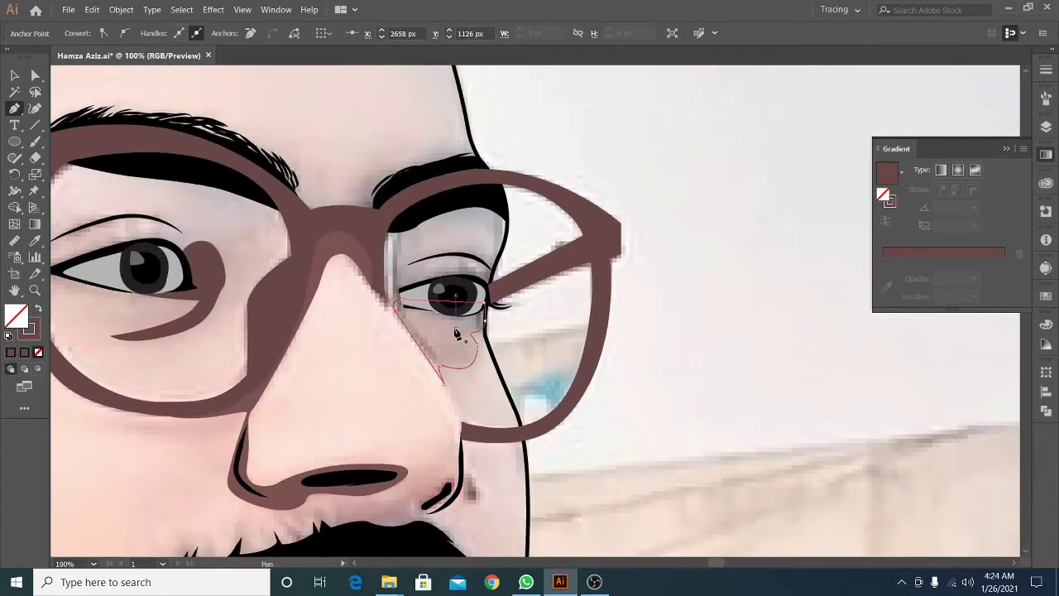
scroll(442, 408, "down", 2)
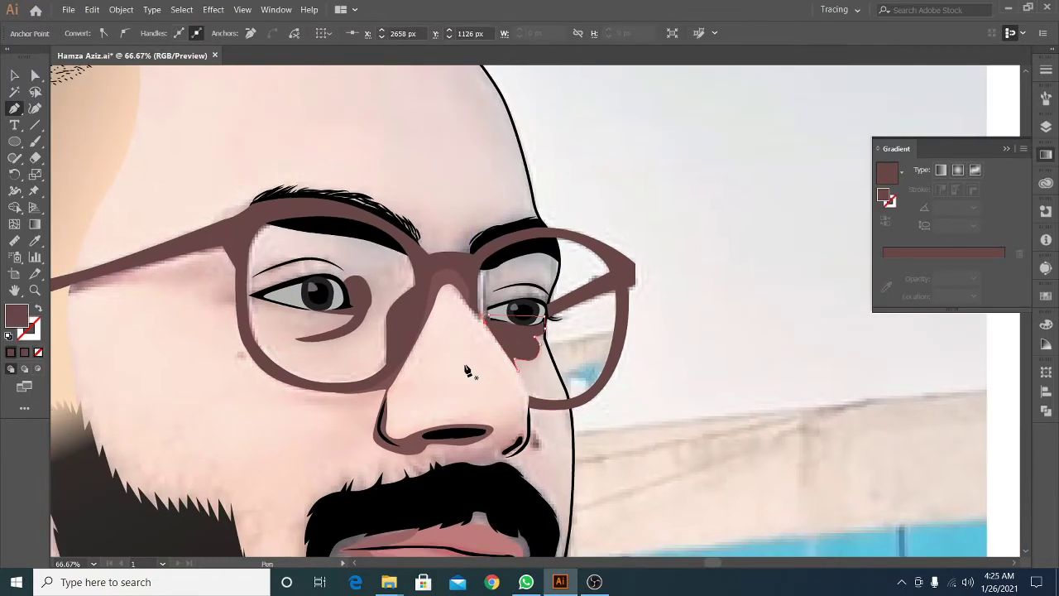
scroll(468, 371, "up", 1)
scroll(464, 364, "down", 3)
left_click(548, 288)
left_click_drag(439, 326, 440, 366)
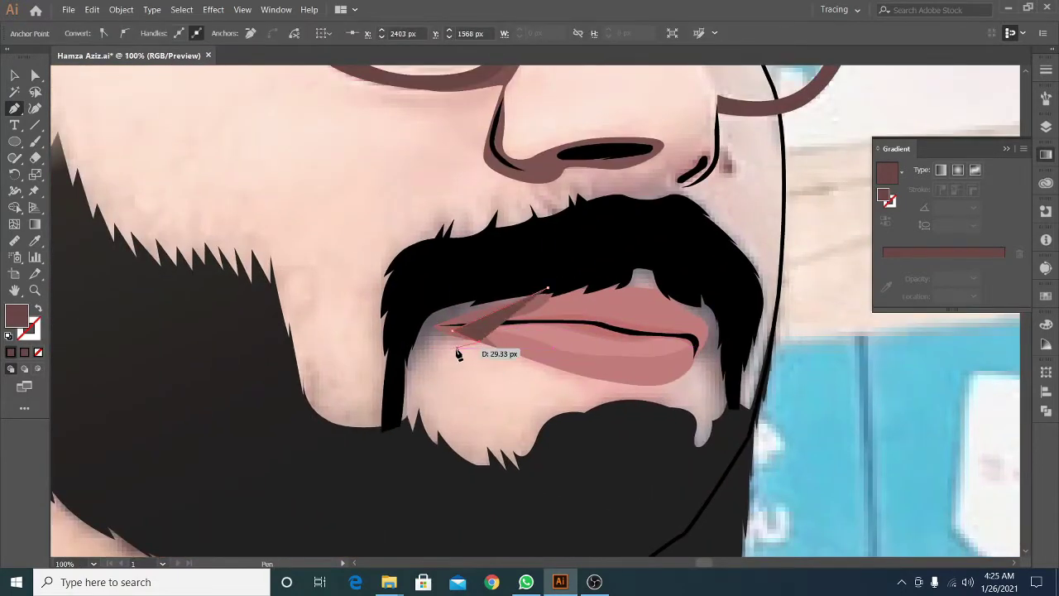
left_click_drag(428, 414, 443, 413)
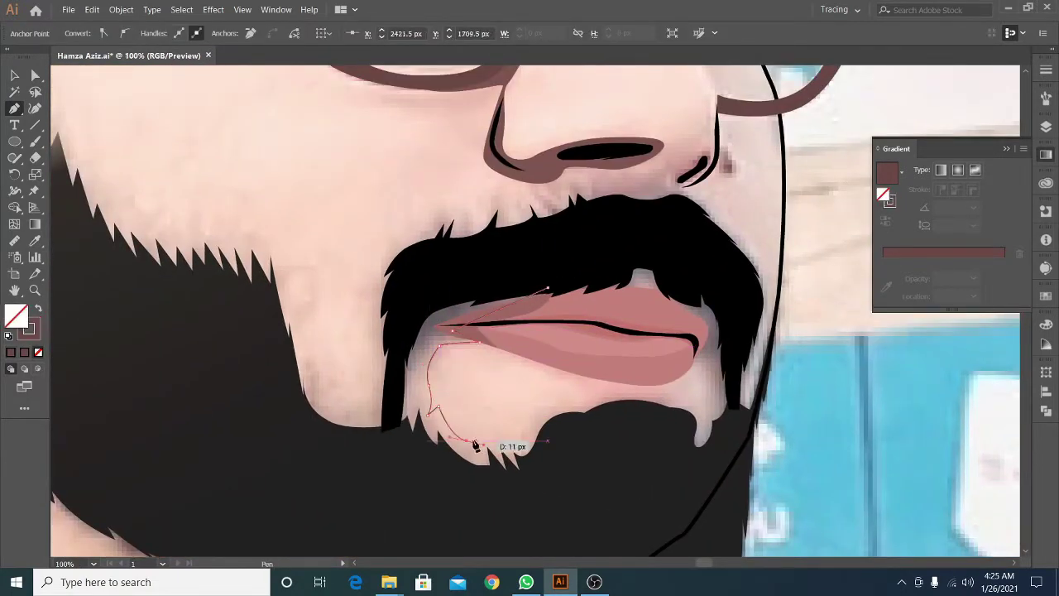
left_click(475, 445)
Continue the shadow outline zig-zagging along the beard's edge and over the top lip
scroll(475, 445, "up", 1)
left_click(423, 395)
left_click(449, 388)
left_click(582, 360)
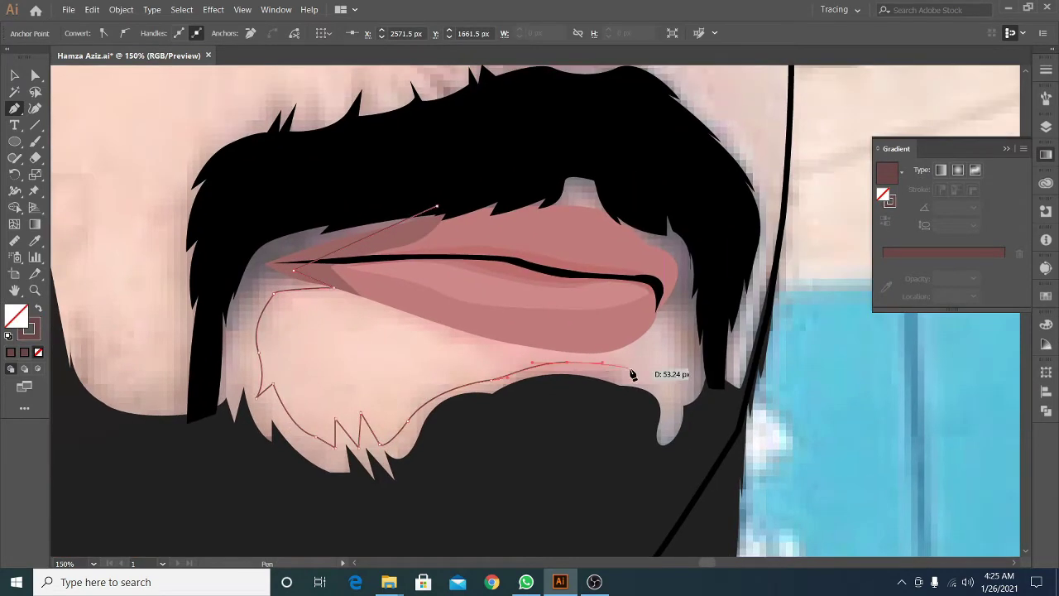
left_click(673, 413)
left_click(668, 276)
scroll(669, 276, "up", 1)
left_click(592, 259)
left_click(537, 236)
Close the chin shadow around the outer beard edge and deselect it
left_click(566, 179)
left_click(706, 263)
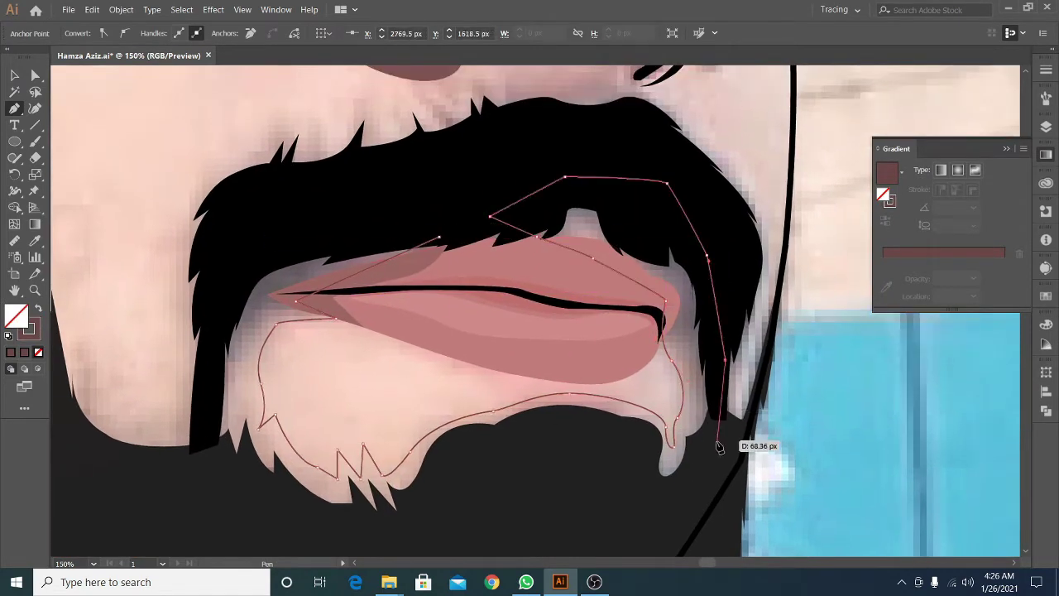
left_click(706, 453)
scroll(654, 508, "down", 1)
scroll(557, 394, "down", 2)
left_click(489, 418)
left_click_drag(532, 346, 501, 320)
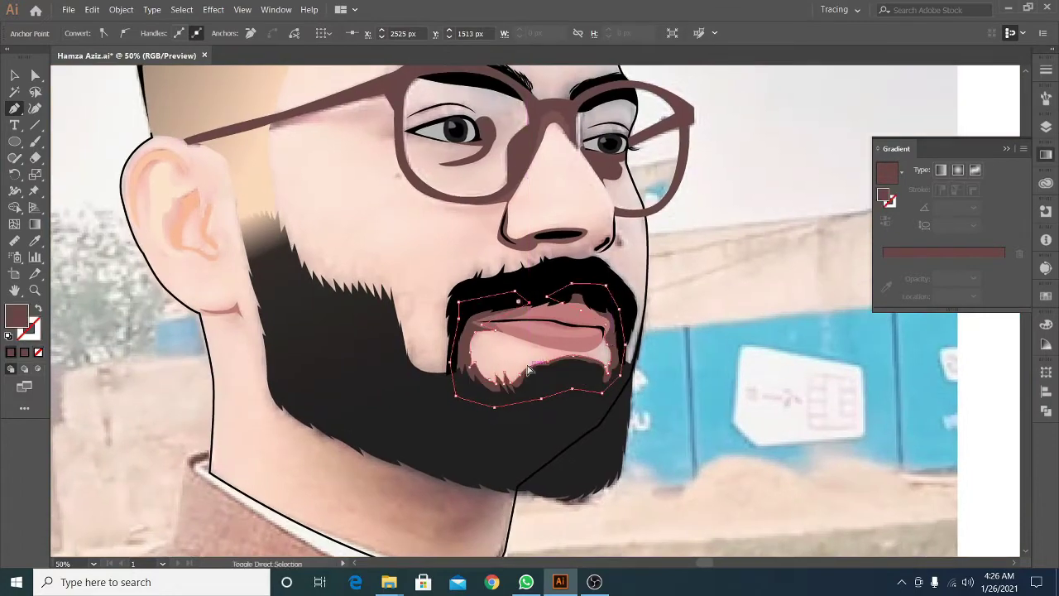
key("ctrl+equal")
left_click(417, 321, "ctrl")
scroll(418, 321, "down", 1, "alt")
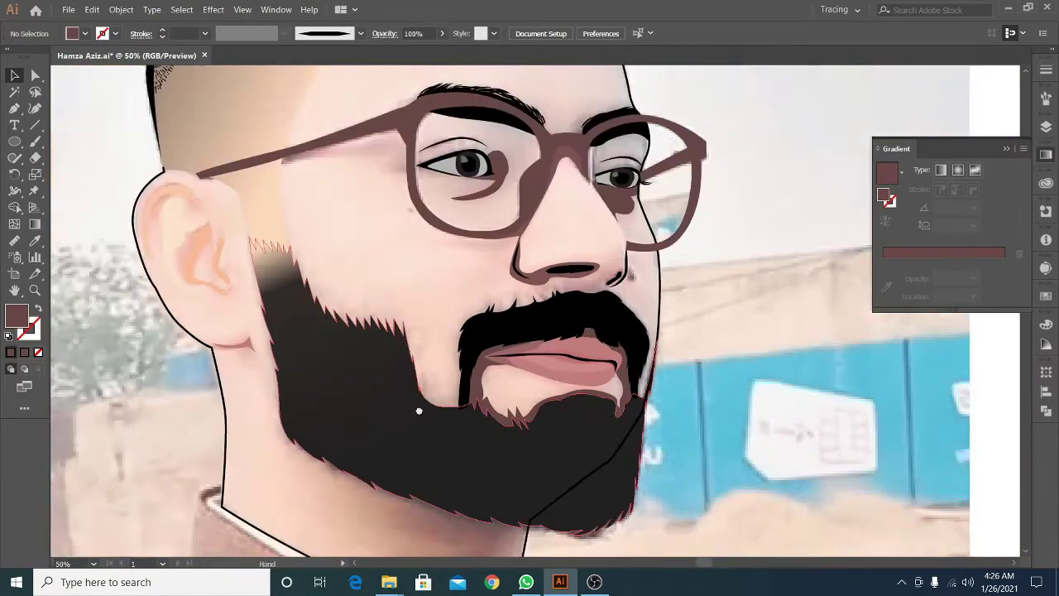
Trace a closed curved shadow across the neck under the beard, then start a second curved outline
scroll(567, 409, "up", 1, "alt")
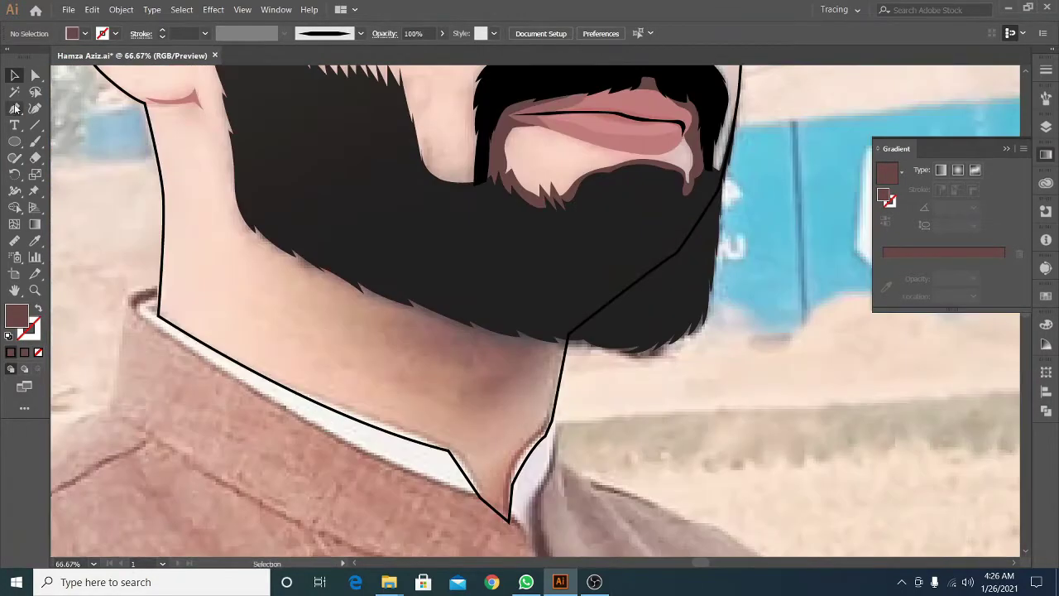
left_click(461, 355)
left_click_drag(608, 283, 614, 279)
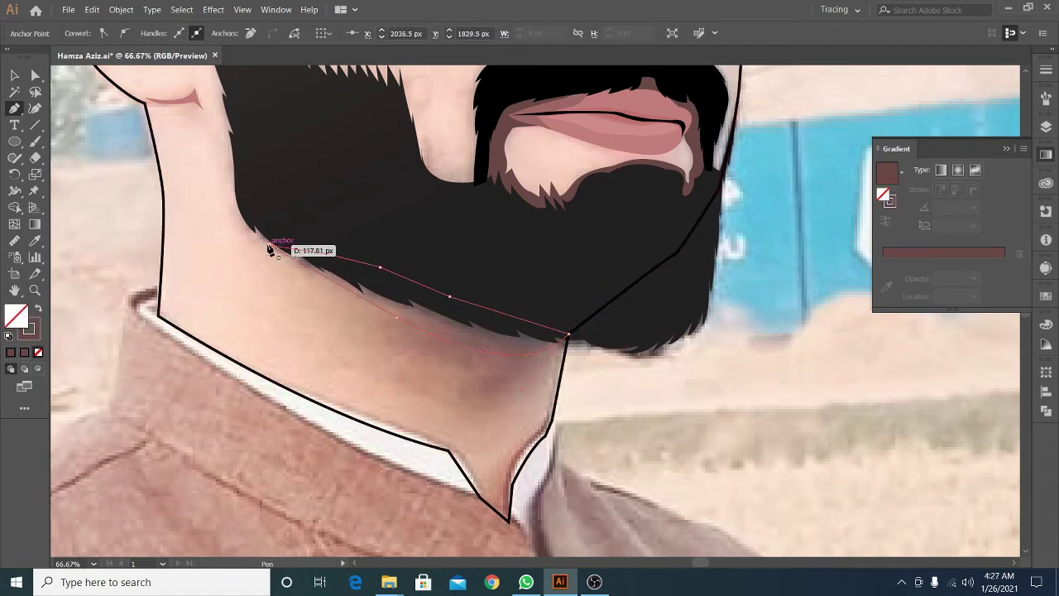
left_click_drag(269, 250, 6, 201)
left_click_drag(424, 356, 507, 337)
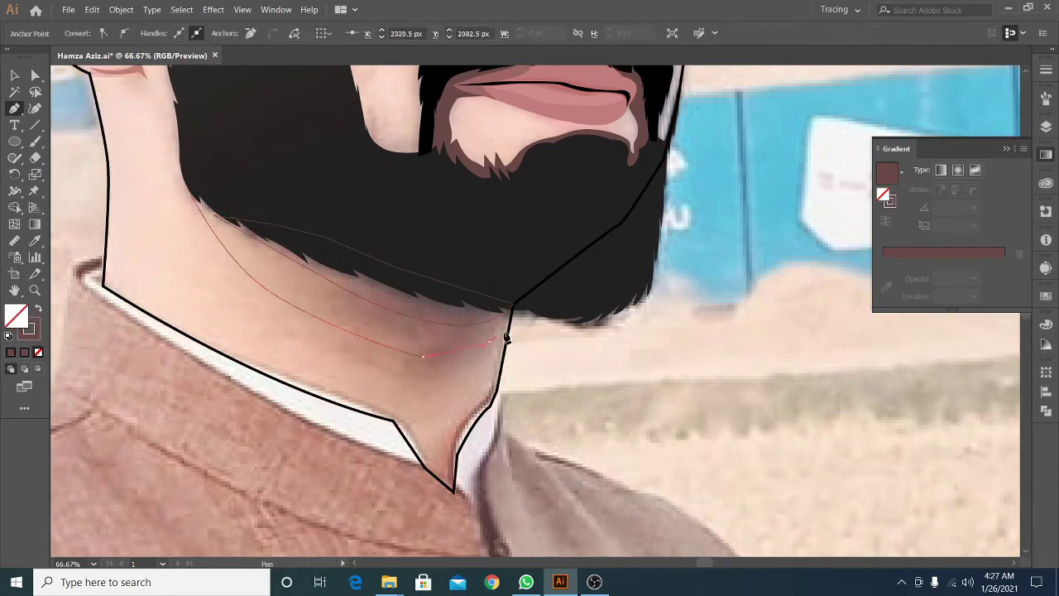
left_click(515, 264)
left_click(187, 188)
scroll(354, 383, "down", 1)
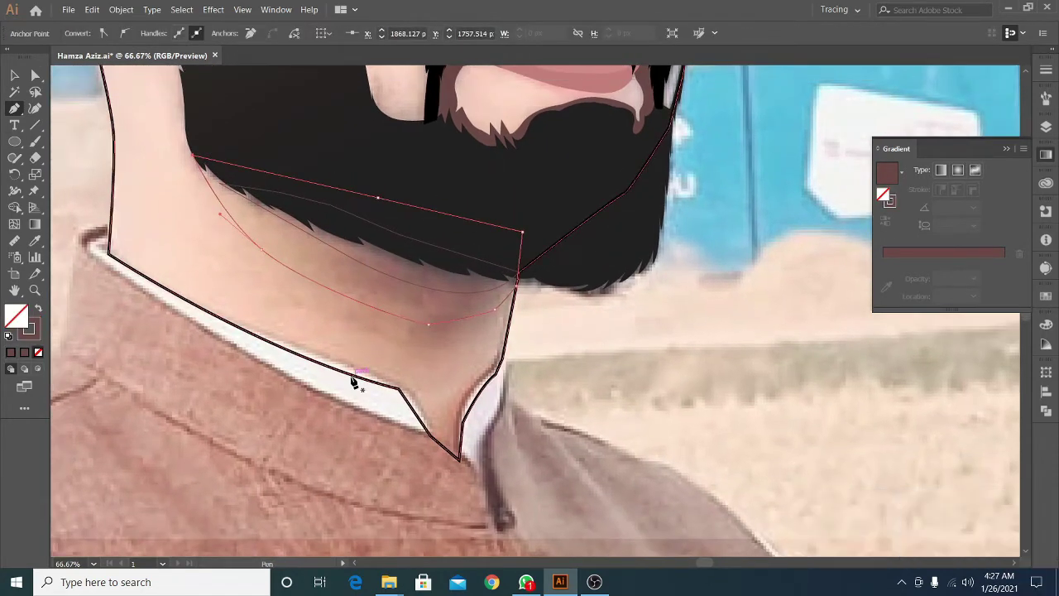
left_click_drag(198, 147, 252, 277)
left_click_drag(400, 349, 446, 355)
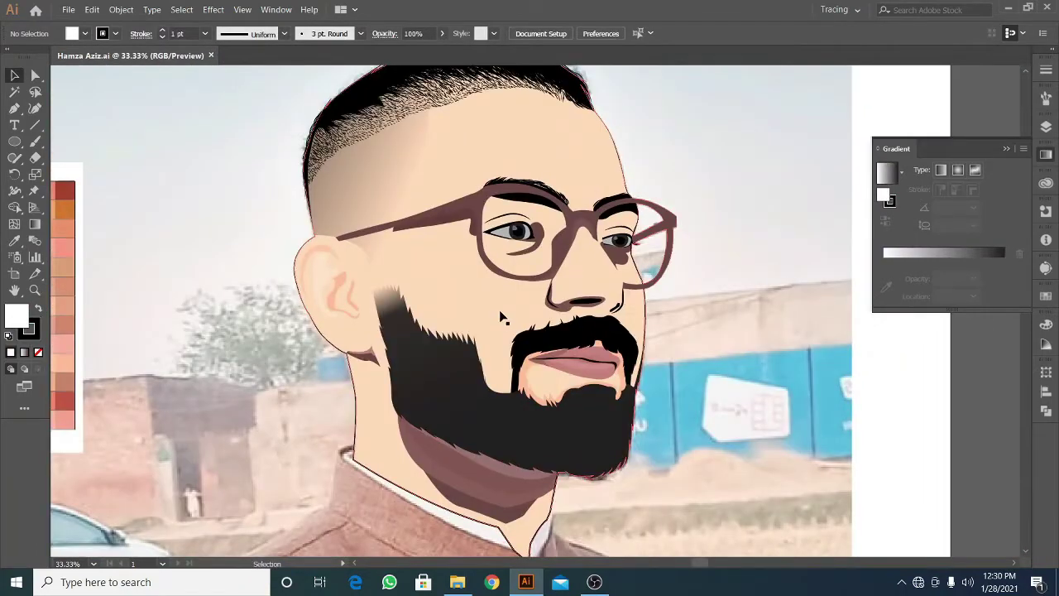
Show the Layers panel, clear the selection and frame the beard and cheek
left_click(499, 310)
key("F7")
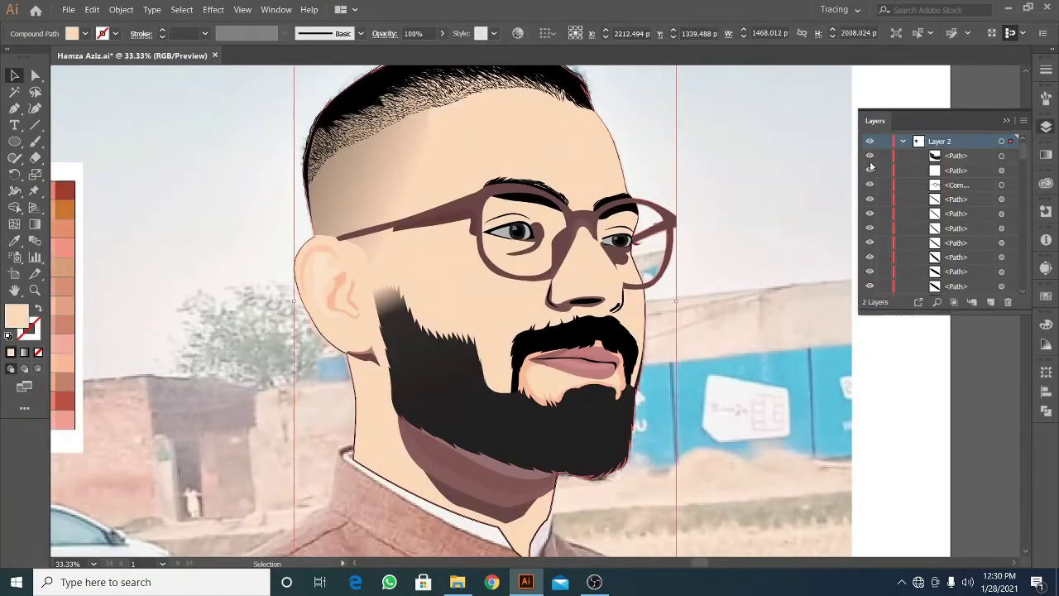
scroll(943, 215, "down", 5)
key("ctrl+shift+a")
left_click_drag(436, 369, 423, 350)
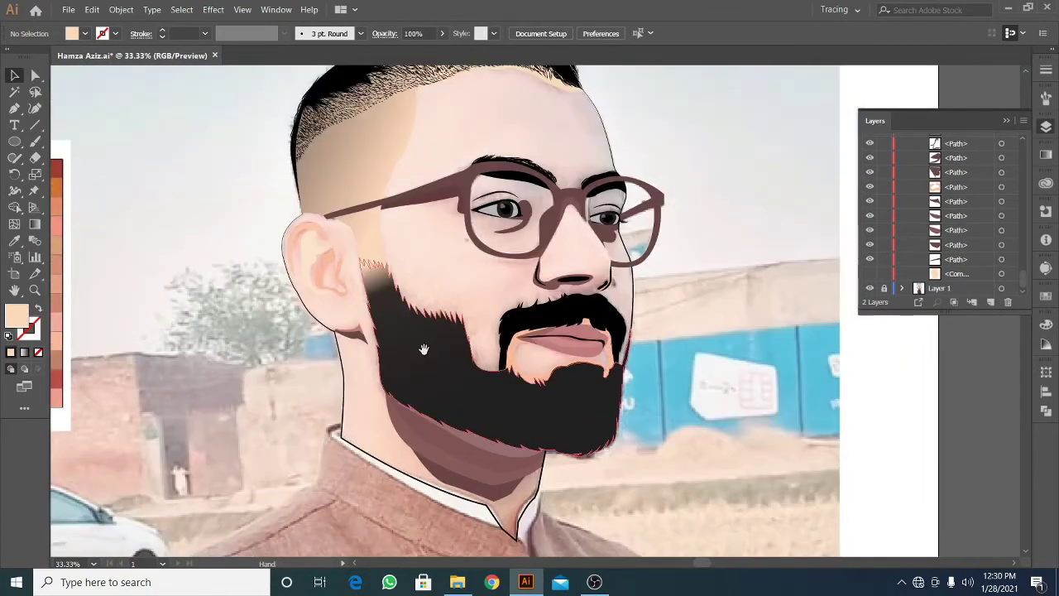
scroll(387, 246, "up", 3)
scroll(386, 246, "up", 2)
Pen-trace an outline down the beard's cheek edge, round the chin and toward the mustache
key("p")
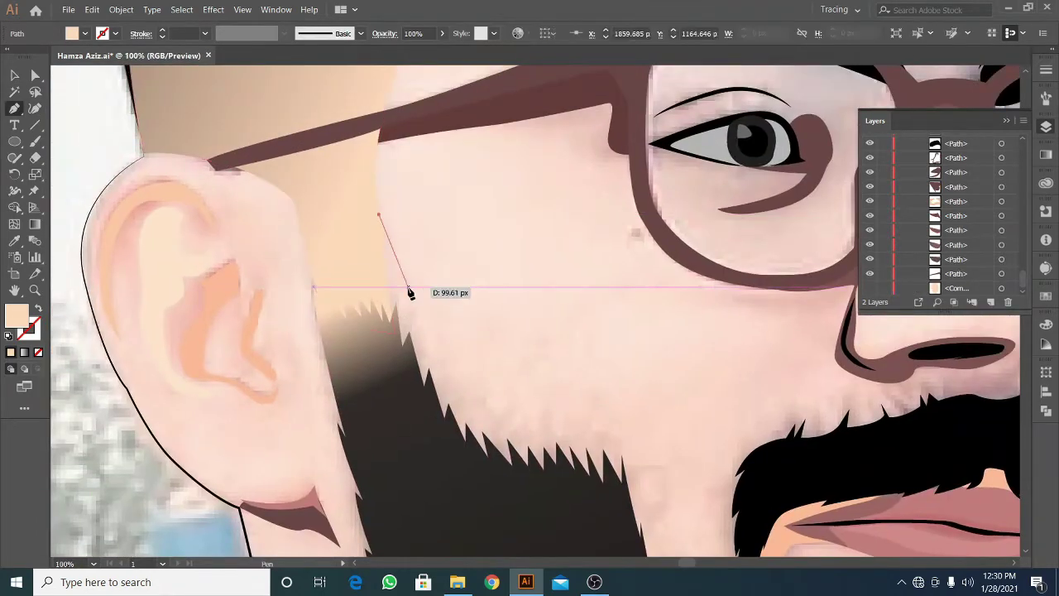
left_click(395, 287)
left_click(408, 309)
left_click_drag(595, 434, 619, 445)
left_click_drag(653, 502, 584, 409)
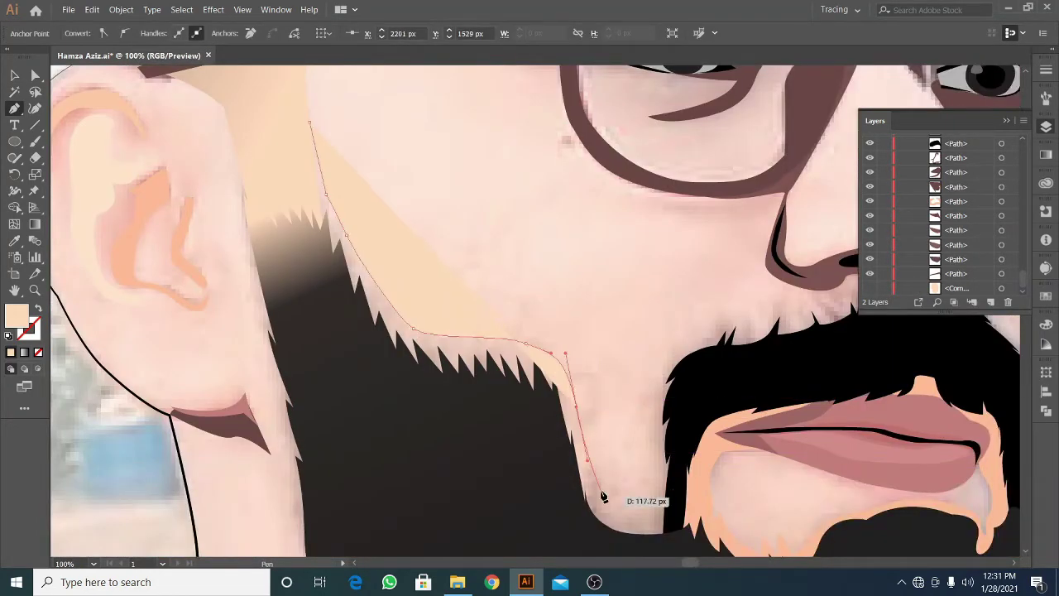
left_click_drag(607, 504, 644, 519)
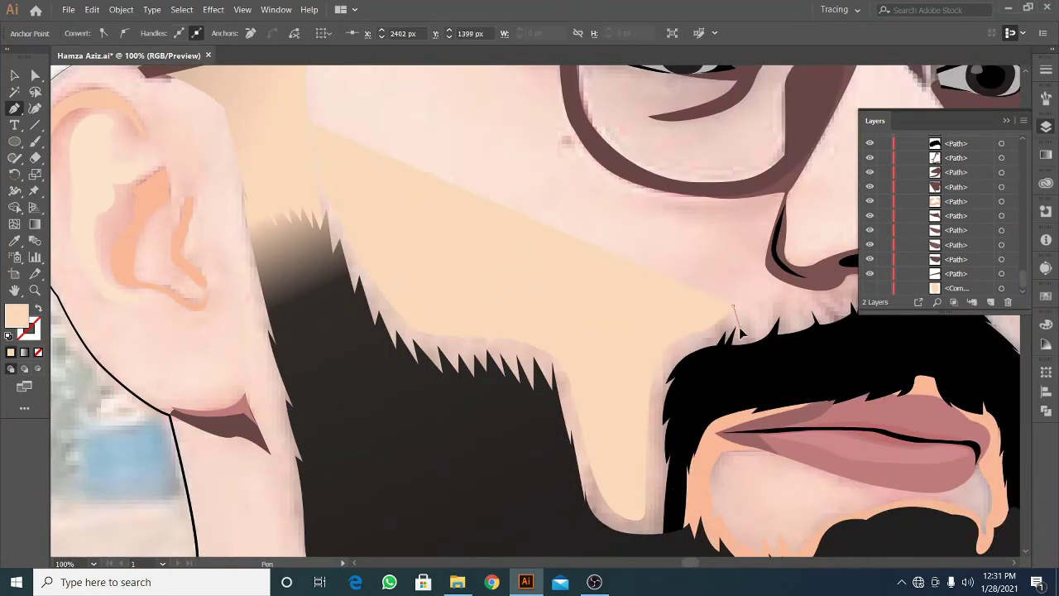
left_click(778, 290)
left_click_drag(778, 290, 541, 282)
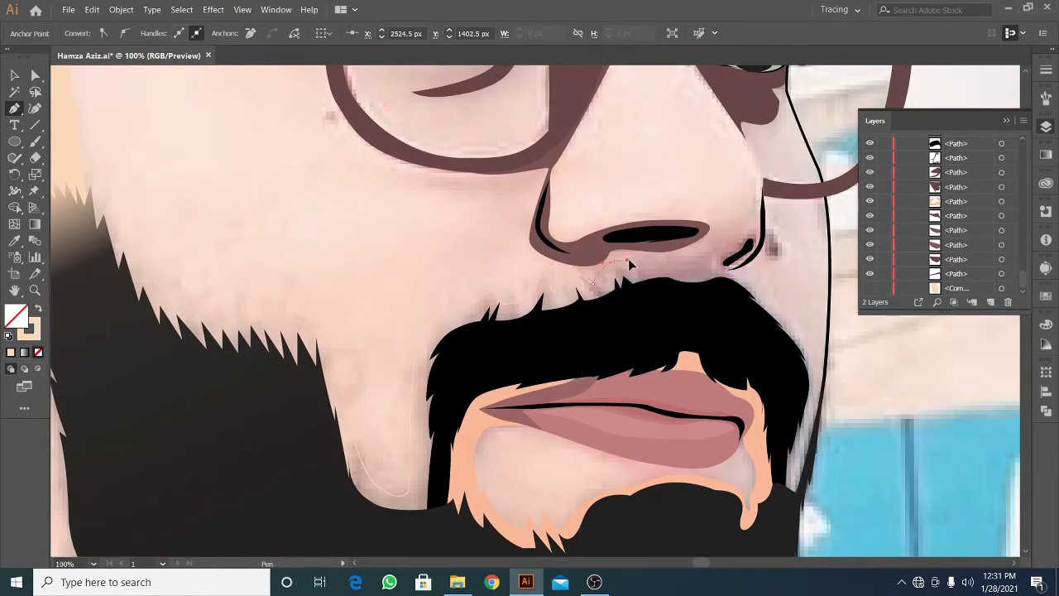
Extend the outline down the jaw and Eyedropper the brown shadow colour onto it
scroll(724, 281, "up", 1, "alt")
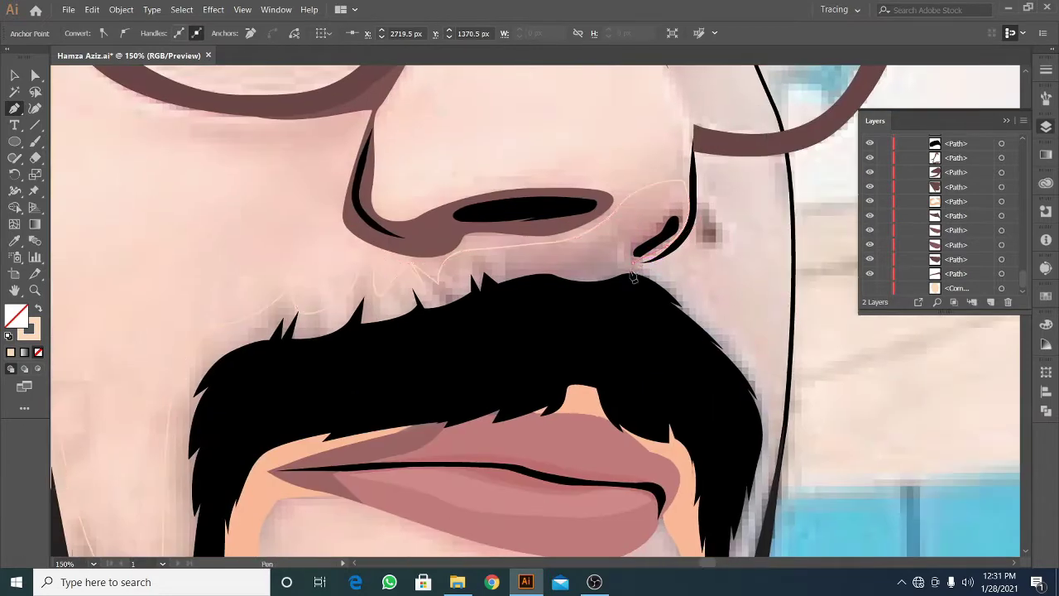
left_click_drag(751, 367, 635, 279)
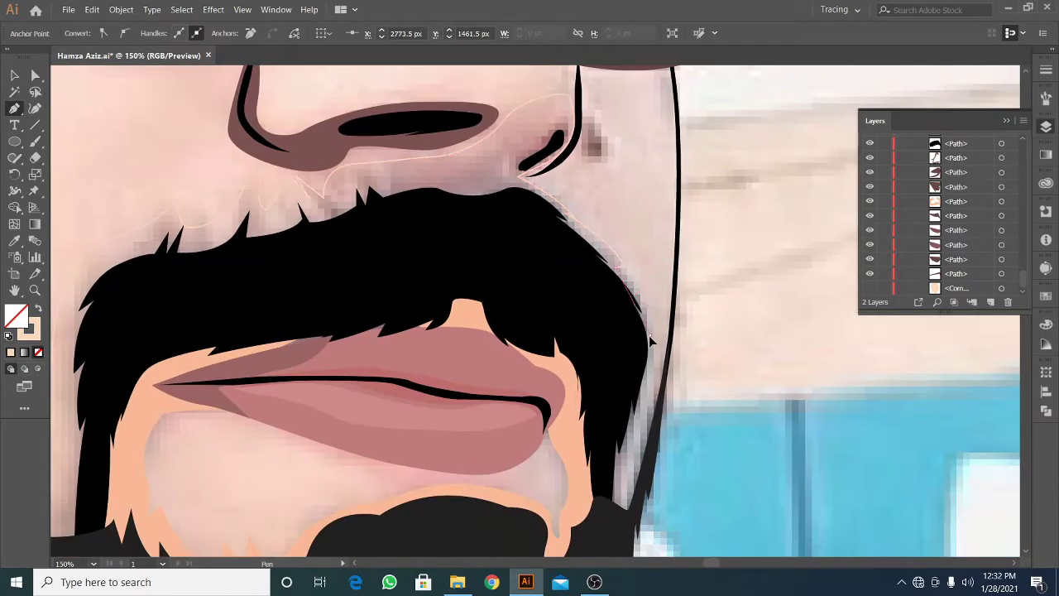
scroll(652, 339, "down", 2)
left_click(609, 426)
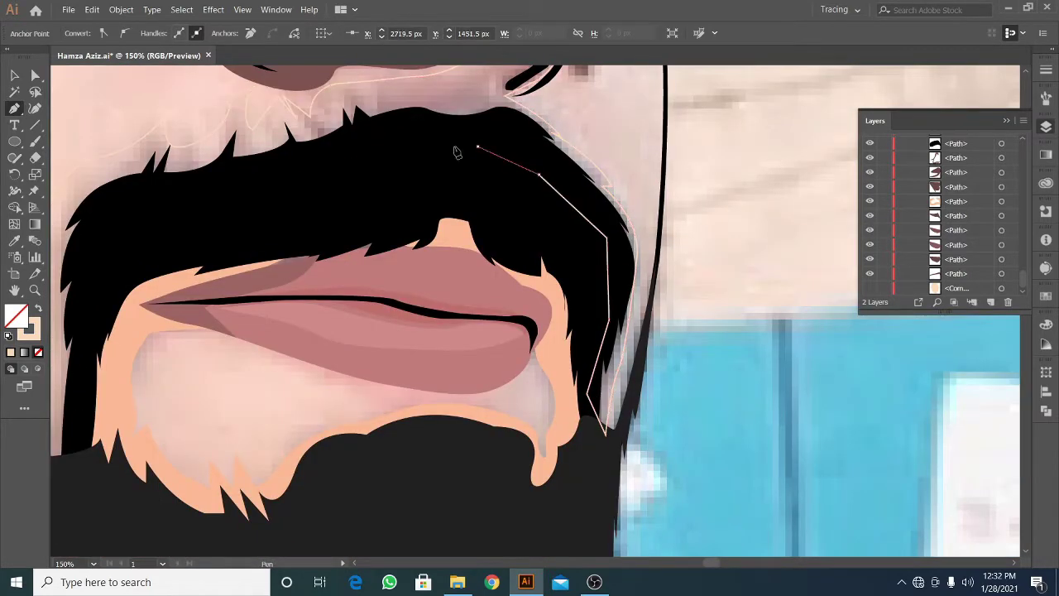
scroll(455, 152, "left", 3)
scroll(296, 237, "down", 1, "alt")
scroll(401, 398, "up", 3)
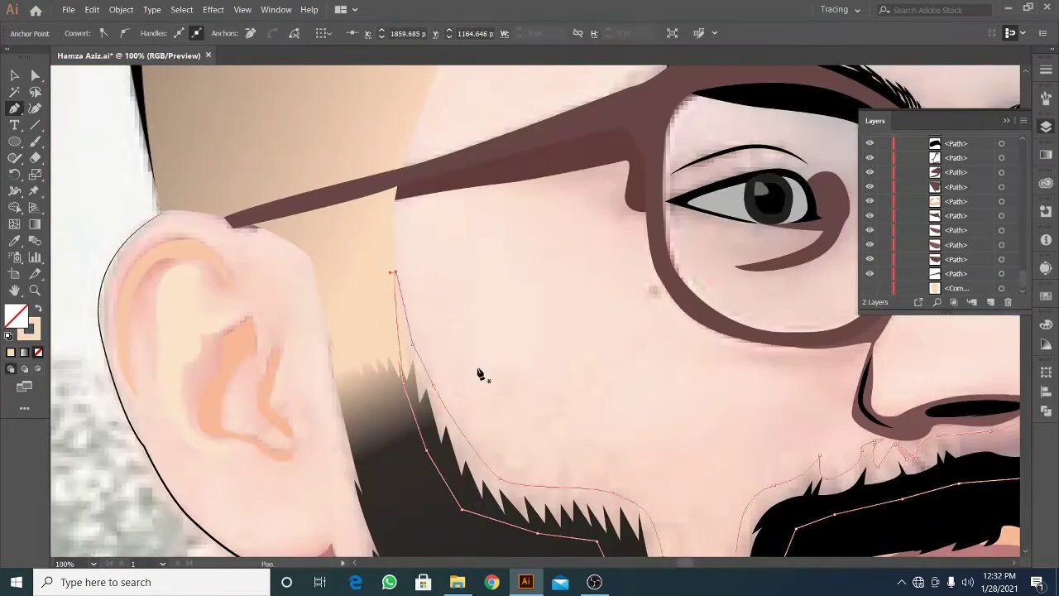
scroll(480, 374, "down", 2, "alt")
key("i")
left_click(525, 413)
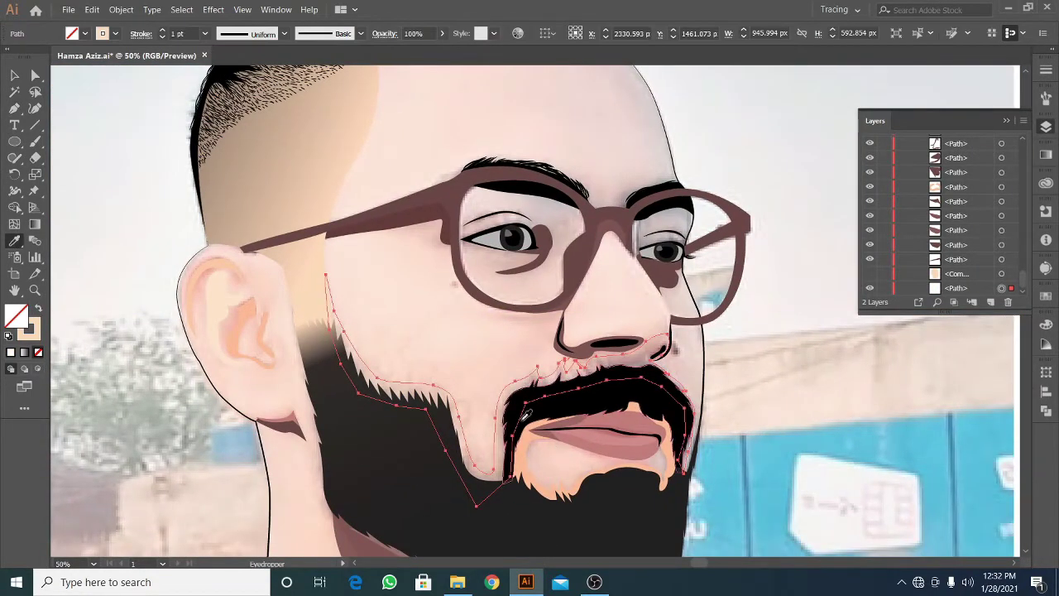
left_click(572, 281)
key("ctrl+shift+a")
scroll(496, 314, "up", 2)
Pen-draw a closed brown shape along the hairline, temple edge and brow
scroll(578, 327, "up", 2, "alt")
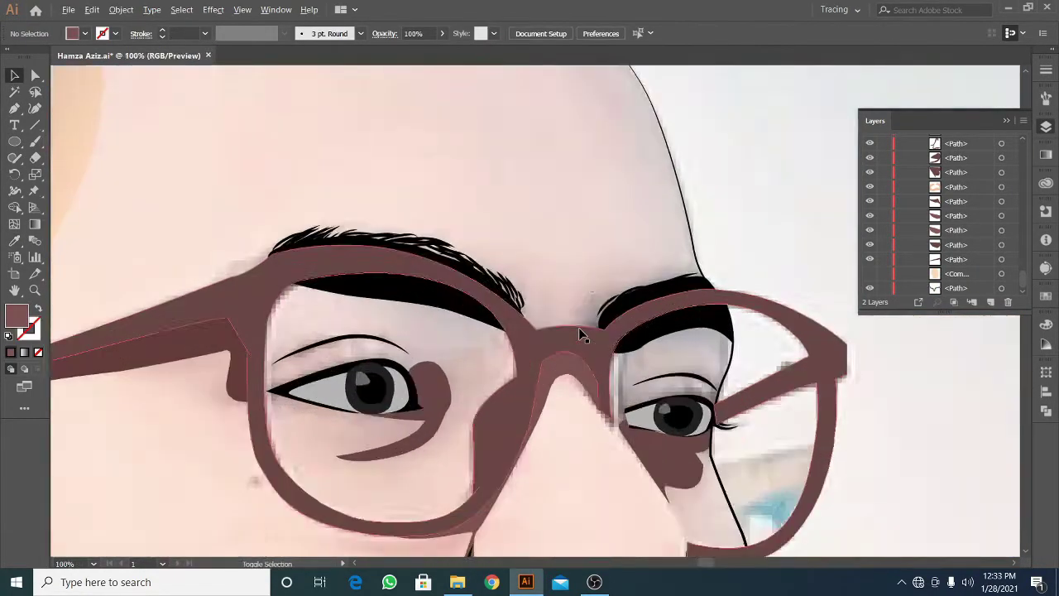
scroll(496, 249, "up", 3)
key("p")
left_click(286, 129)
left_click_drag(379, 142, 440, 152)
left_click(687, 423)
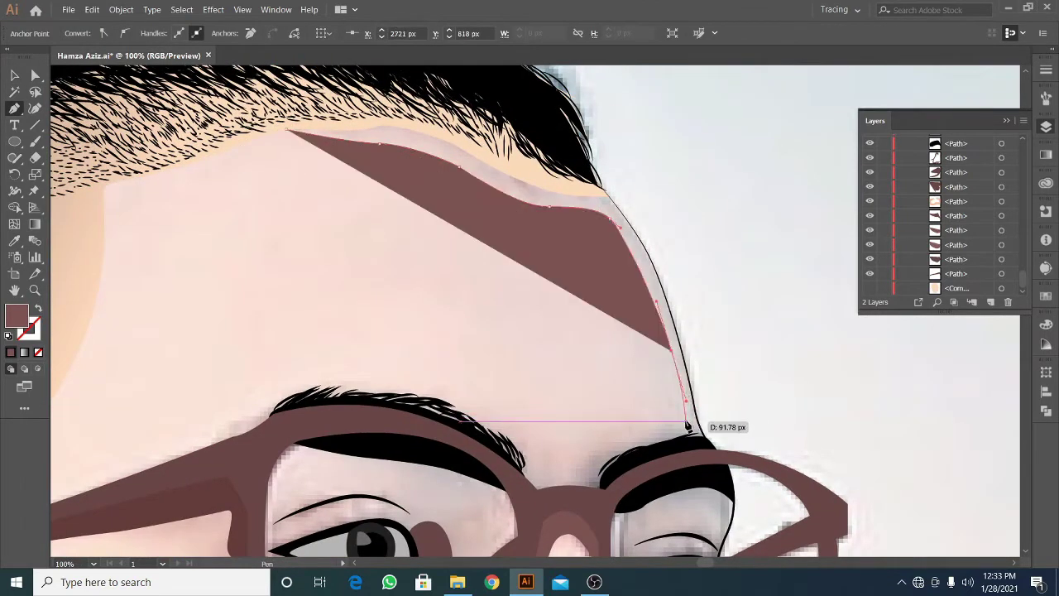
left_click(535, 456)
left_click(413, 418)
left_click(537, 494)
left_click(598, 505)
left_click_drag(678, 459, 722, 461)
left_click(286, 129)
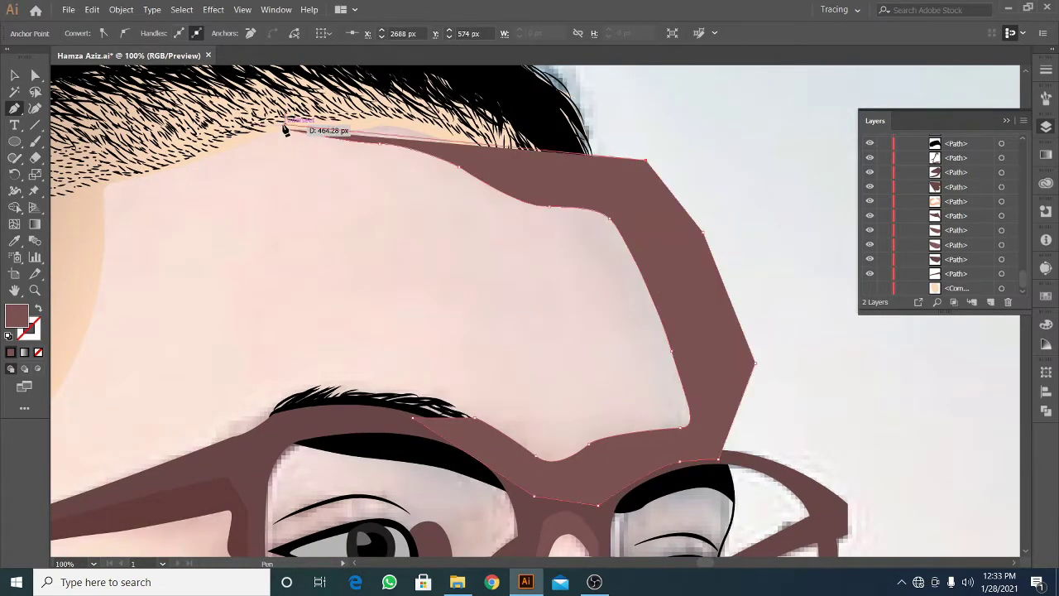
Trim the shape with Shape Builder and unhide the peach skin compound path
scroll(530, 314, "up", 1)
key("shift+m")
key("v")
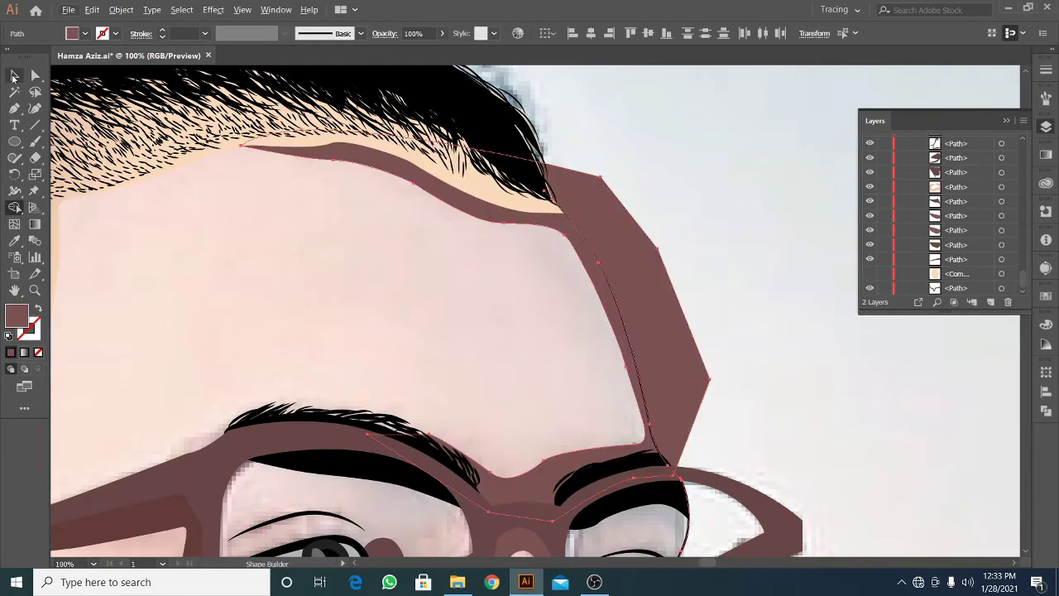
key("ctrl+shift+a")
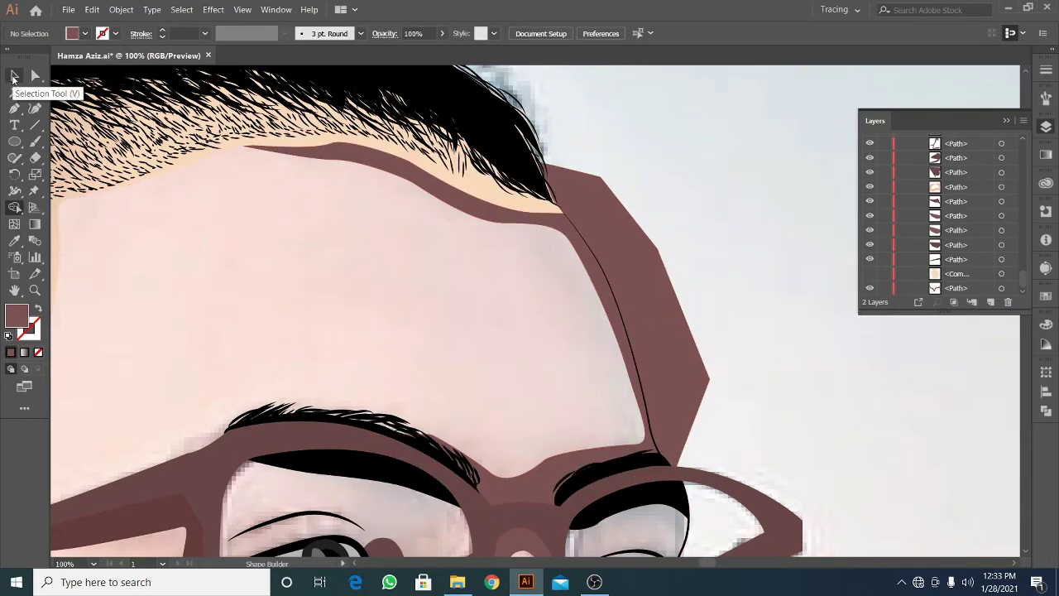
key("ctrl+alt+3")
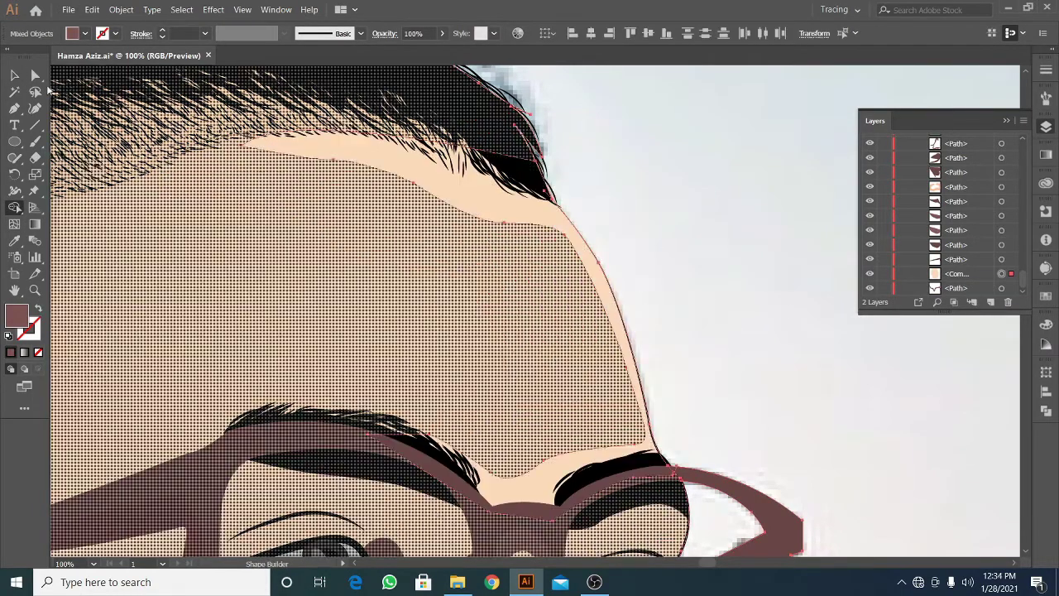
Zoom and pan the view to frame the face and forehead
left_click(539, 323, "alt")
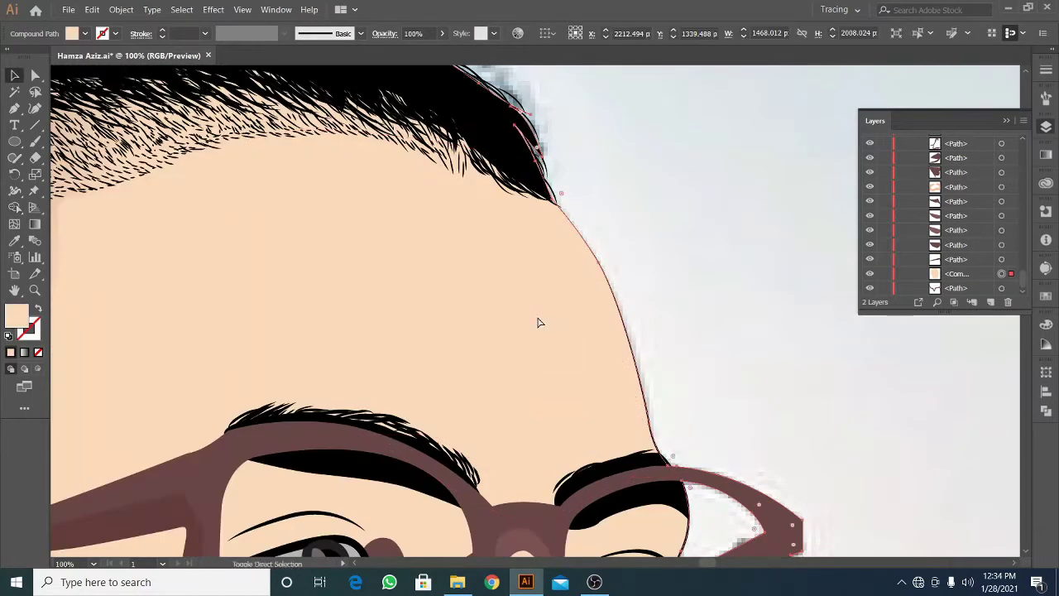
key("ctrl+minus")
key("ctrl+minus")
key("ctrl+minus")
key("ctrl+shift+a")
left_click_drag(730, 292, 636, 154)
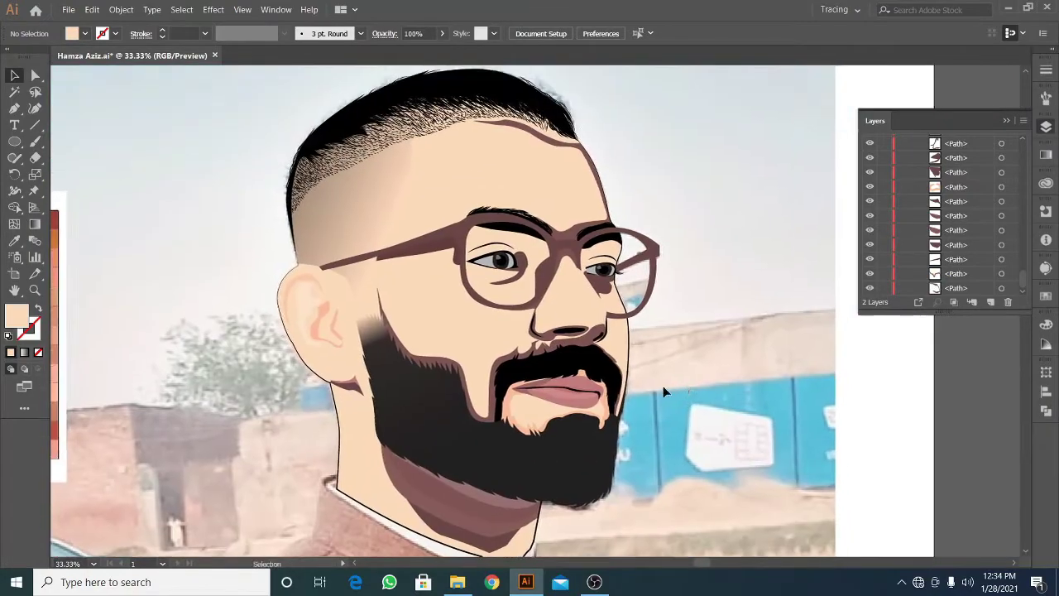
key("ctrl+minus")
key("ctrl+plus")
scroll(623, 289, "up", 1)
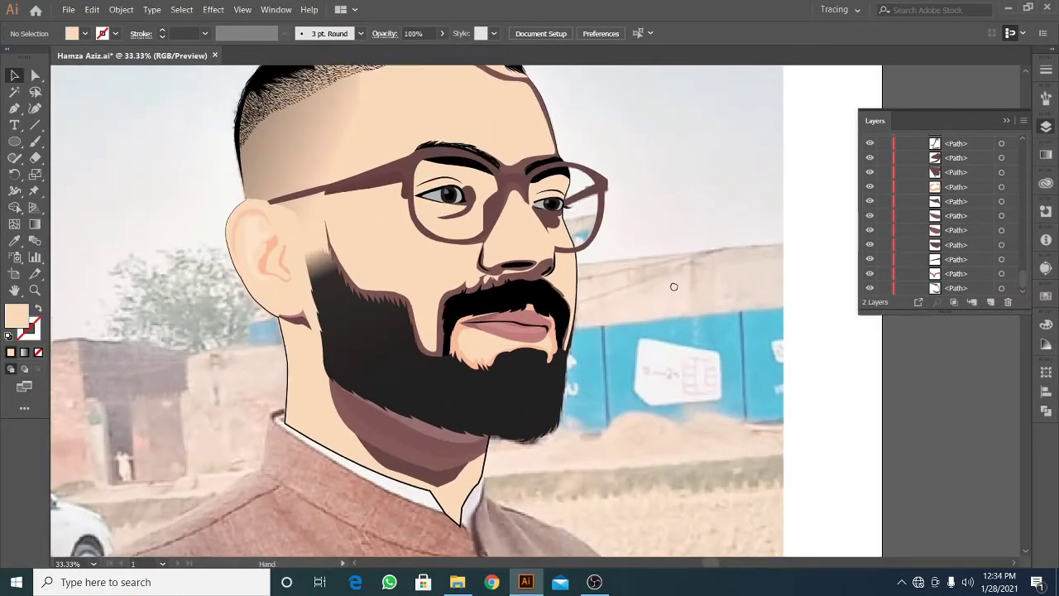
scroll(624, 289, "up", 1)
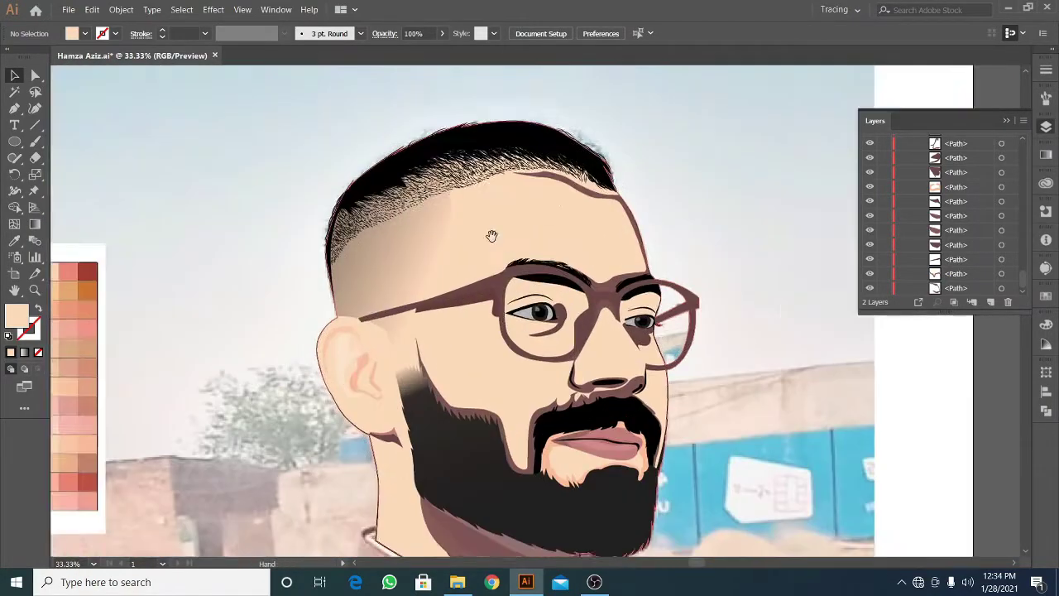
key("ctrl+plus")
Fill the forehead shading shape with skin tone EDC0A2 via Eyedropper and Color Picker
left_click(628, 210)
left_click(20, 242)
left_click(331, 273)
double_click(16, 314)
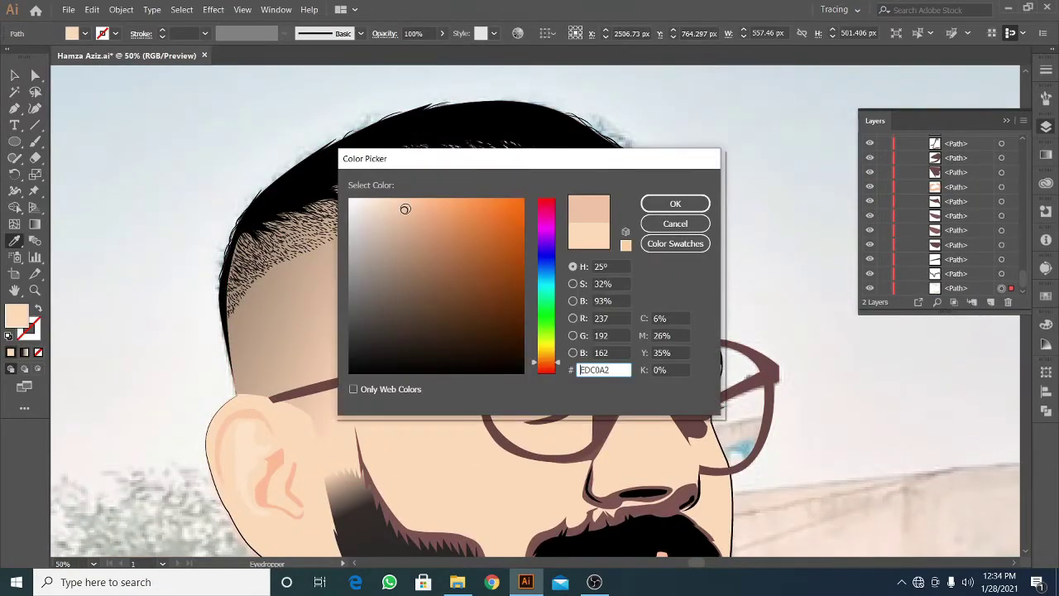
key("Return")
key("v")
key("ctrl+shift+a")
key("ctrl+plus")
key("ctrl+plus")
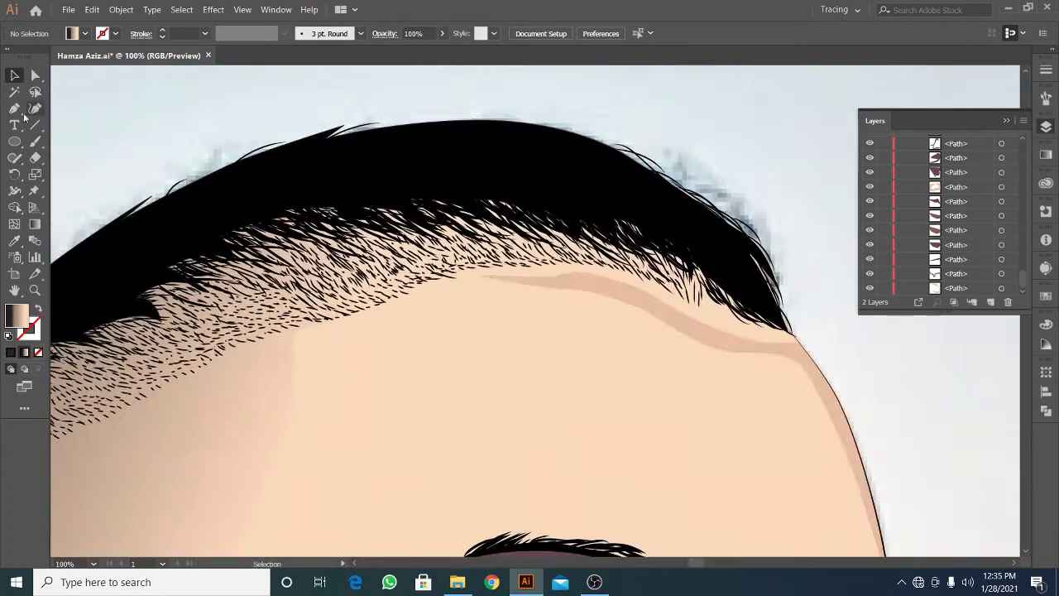
Pen-trace points along the hairline from its right end leftward
key("p")
left_click(795, 378)
left_click(760, 384)
left_click(697, 357)
left_click(634, 328)
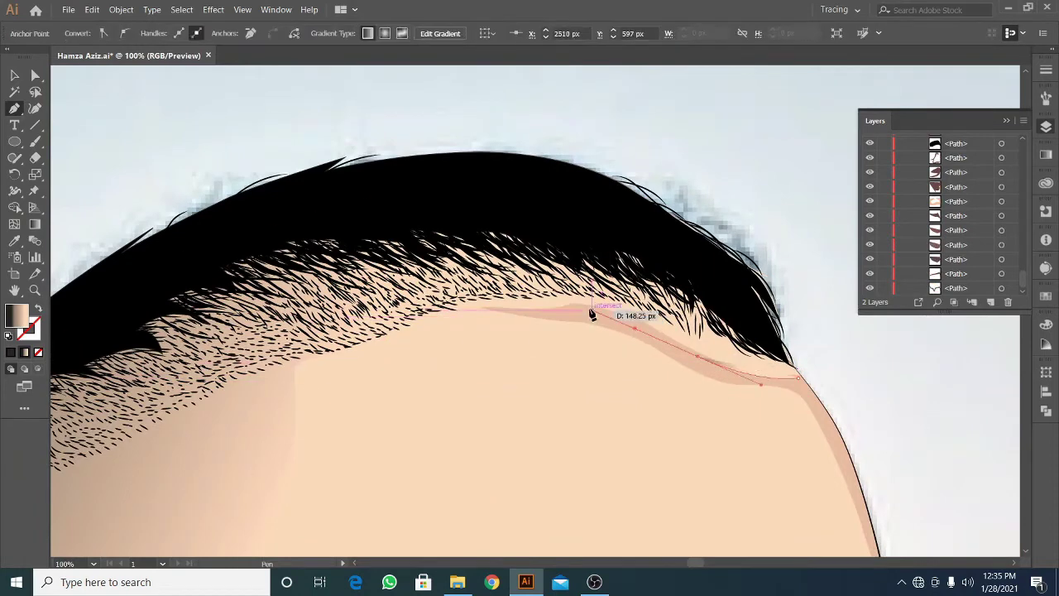
left_click(488, 306)
left_click(426, 331)
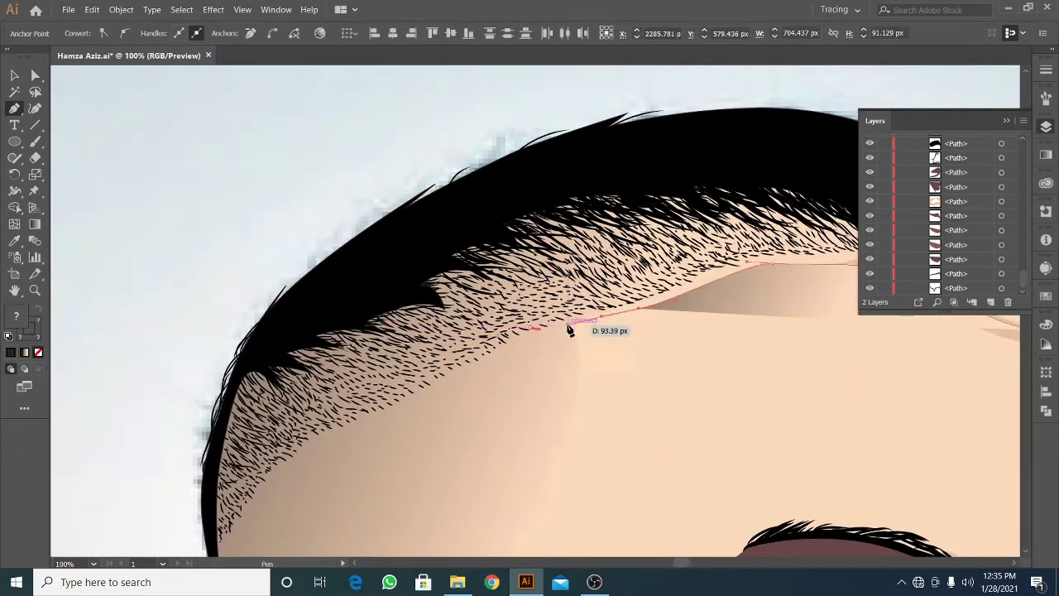
left_click(567, 324)
left_click(441, 388)
Continue the path around the head's left side and over the top, closing it at the start
left_click_drag(418, 398, 488, 320)
left_click(315, 425)
left_click(292, 486)
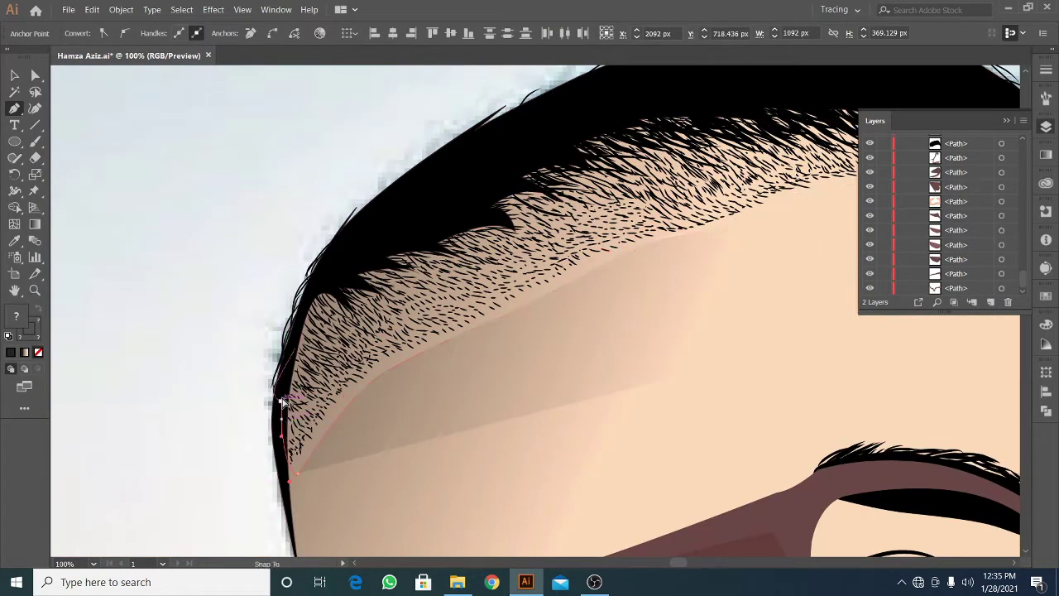
left_click_drag(411, 224, 80, 290)
left_click(773, 338)
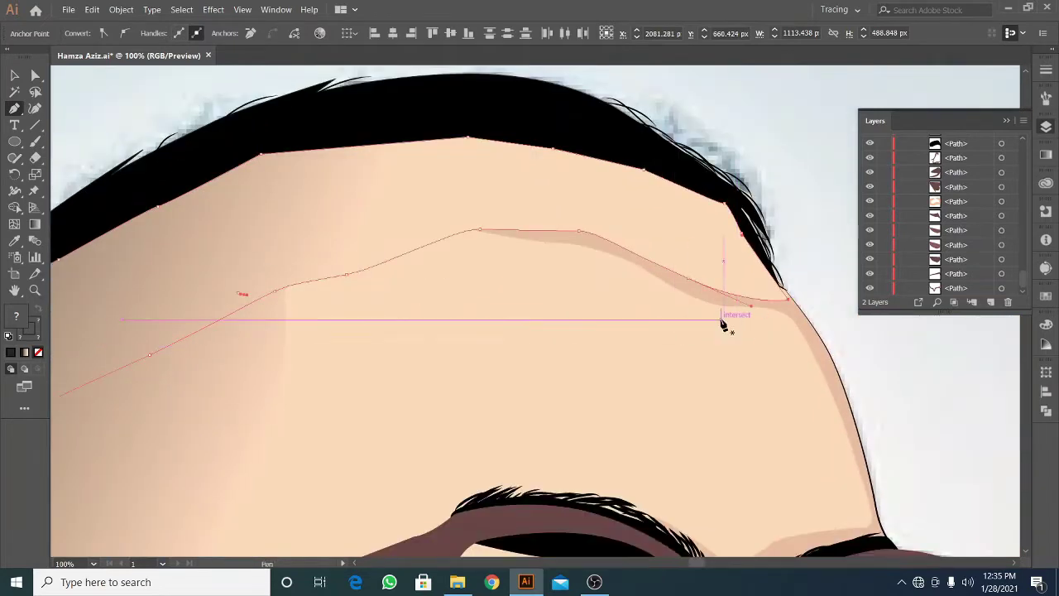
Send the black hair shape behind the strands and select the new hair-area shape
key("v")
key("ctrl+minus")
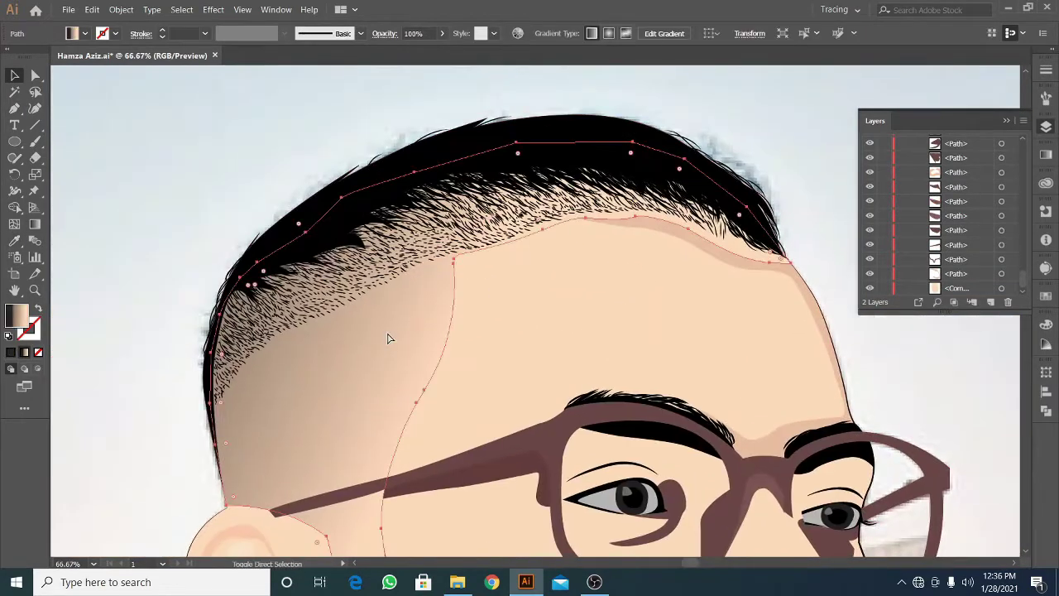
left_click(713, 178)
key("ctrl+bracketleft")
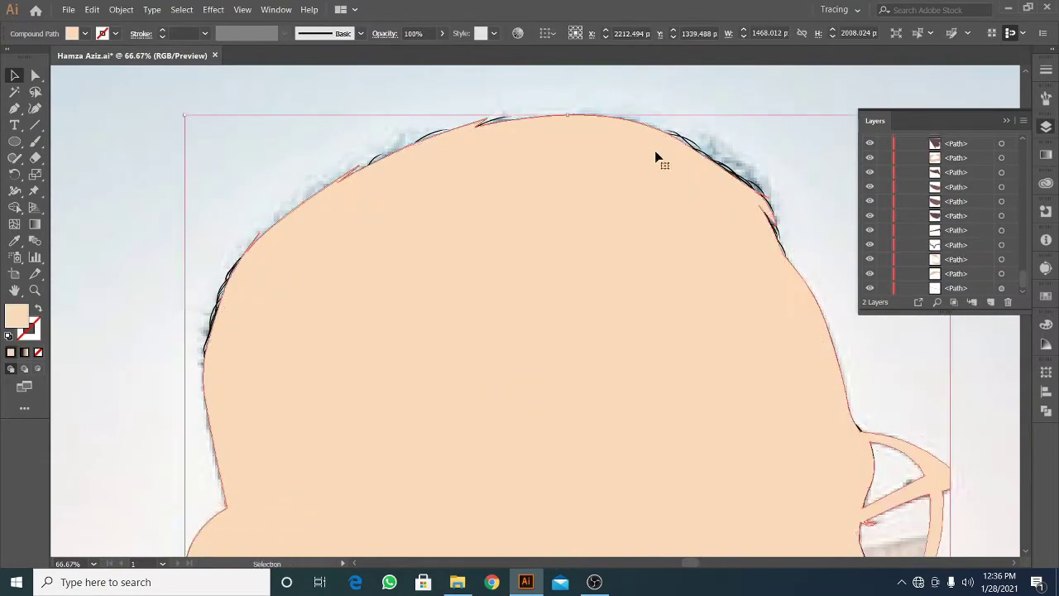
key("ctrl+minus")
key("ctrl+minus")
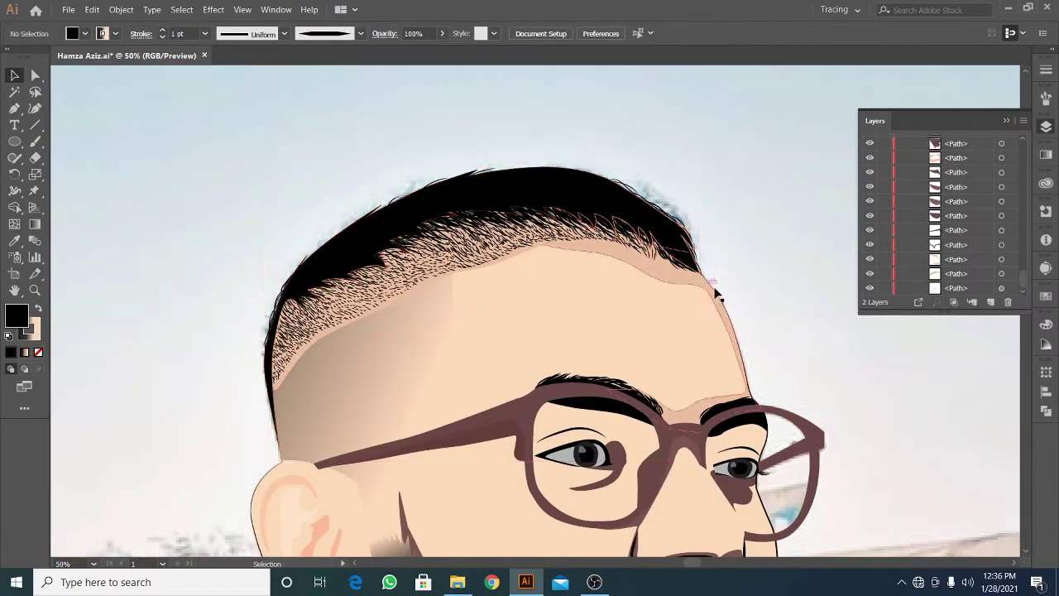
key("ctrl+plus")
left_click(477, 294)
key("ctrl+plus")
key("ctrl+minus")
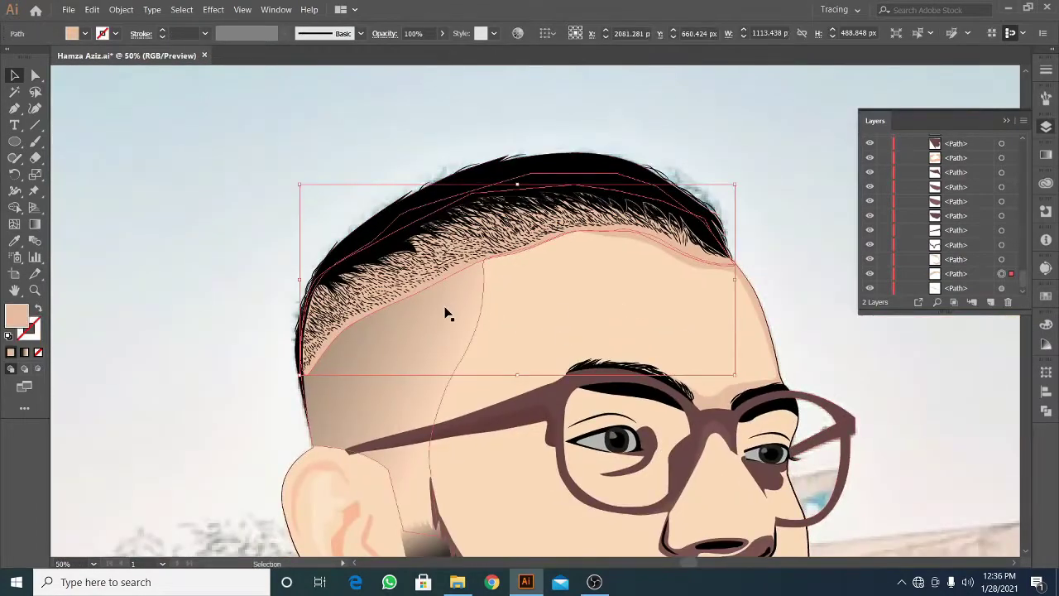
Fill the hair-area shape with a dark-to-skin gradient angled at 18.3°
key("ctrl+F9")
left_click(888, 174)
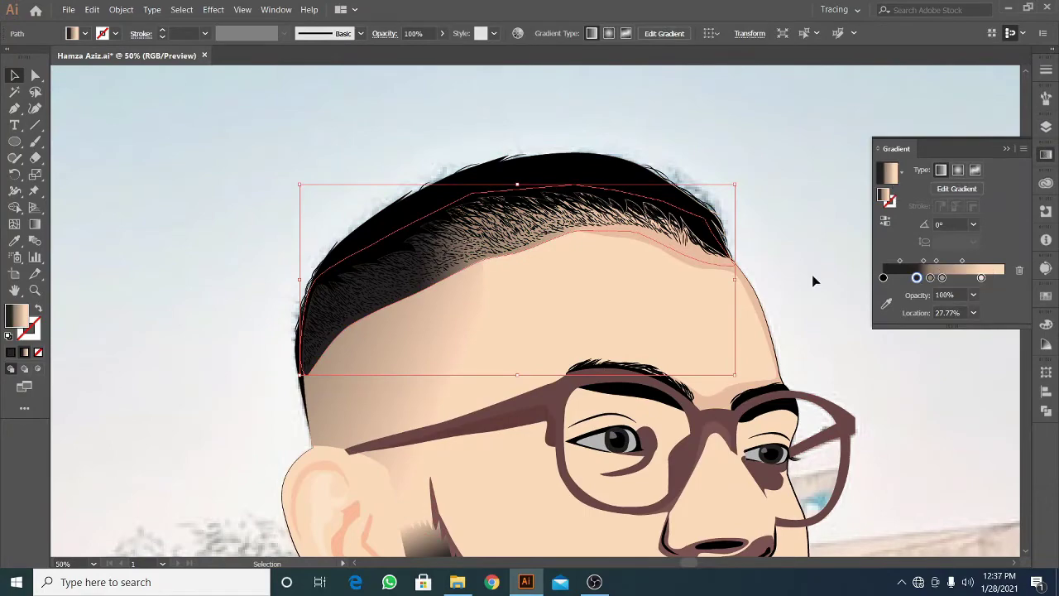
key("g")
left_click_drag(172, 360, 542, 244)
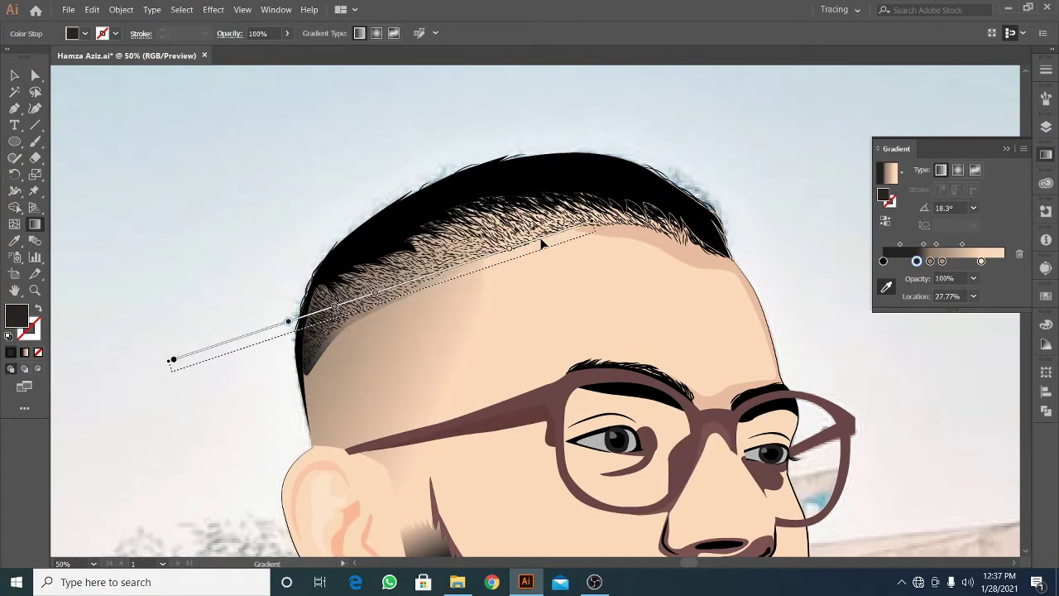
key("v")
left_click(193, 127)
Zoom out and reselect the hair gradient shape
key("ctrl+minus")
key("ctrl+minus")
key("ctrl+minus")
scroll(482, 237, "up", 5)
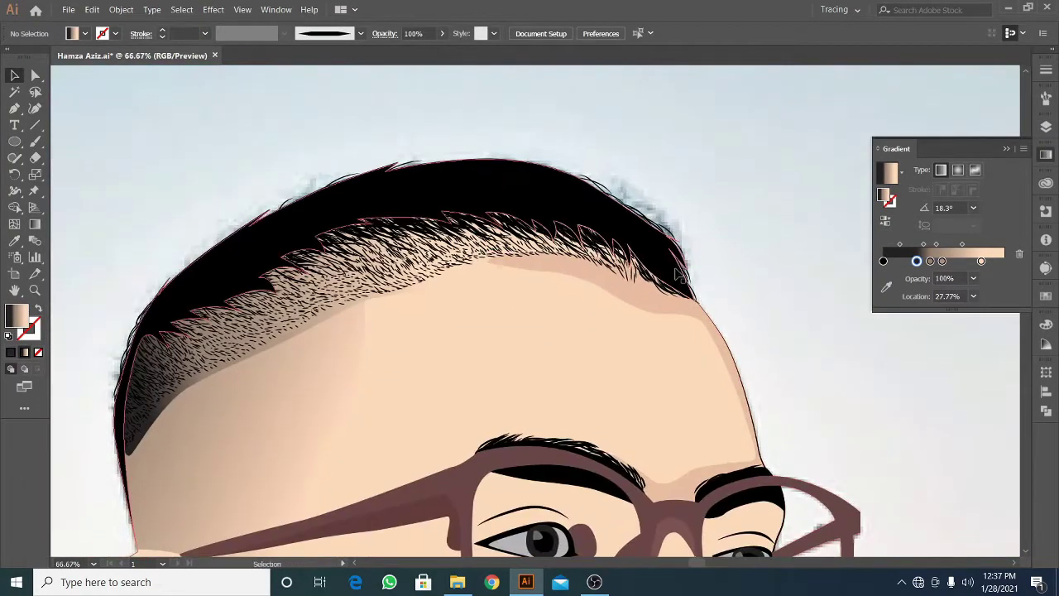
scroll(483, 238, "up", 3)
left_click(770, 199)
scroll(769, 198, "down", 5)
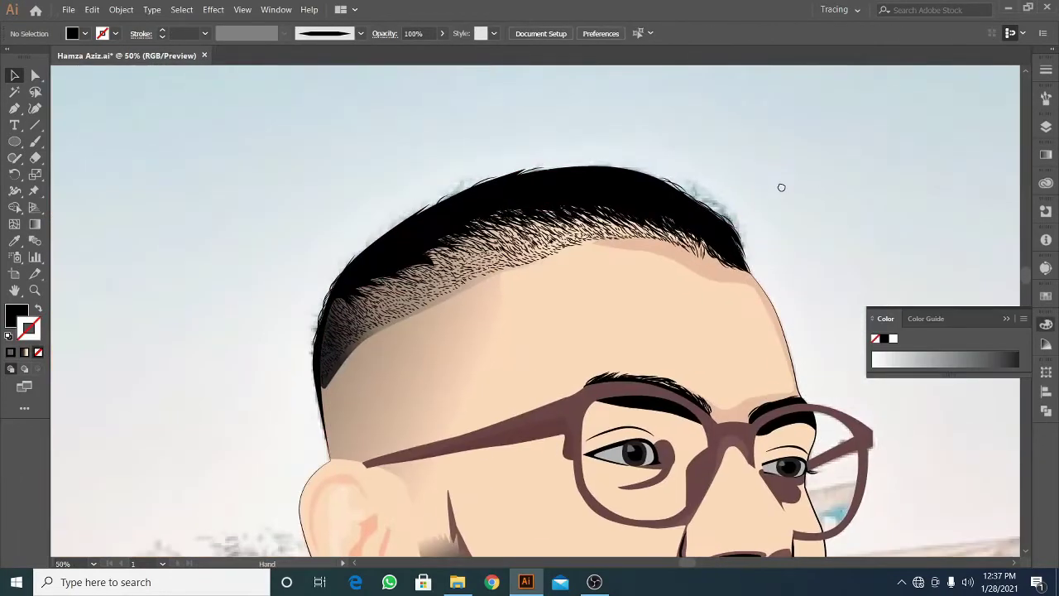
left_click(351, 354)
scroll(496, 241, "up", 2)
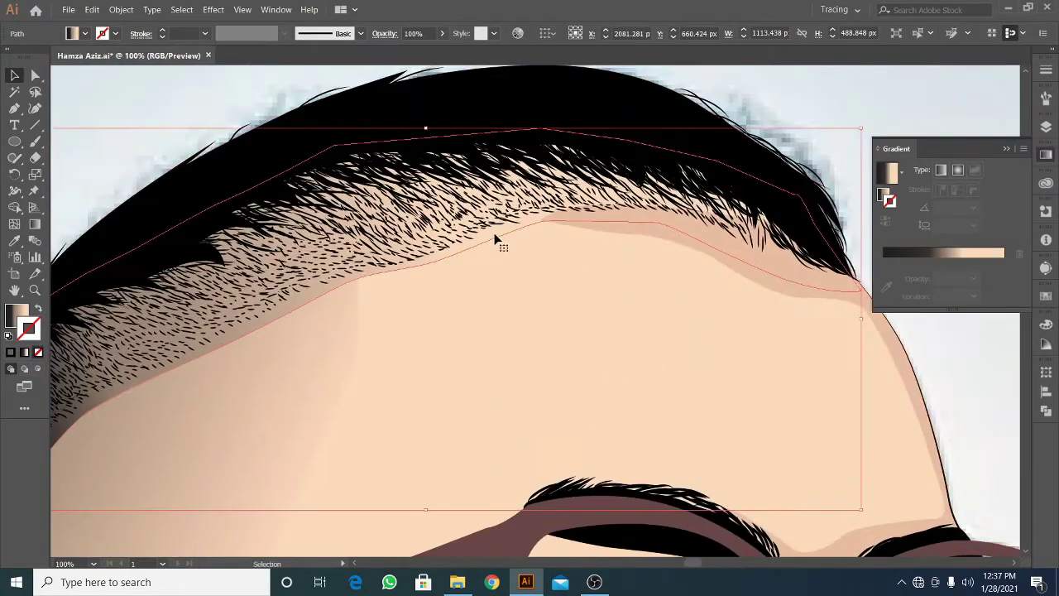
Move the light gradient stop to 90.34% and set the stops to black and sampled skin
key("g")
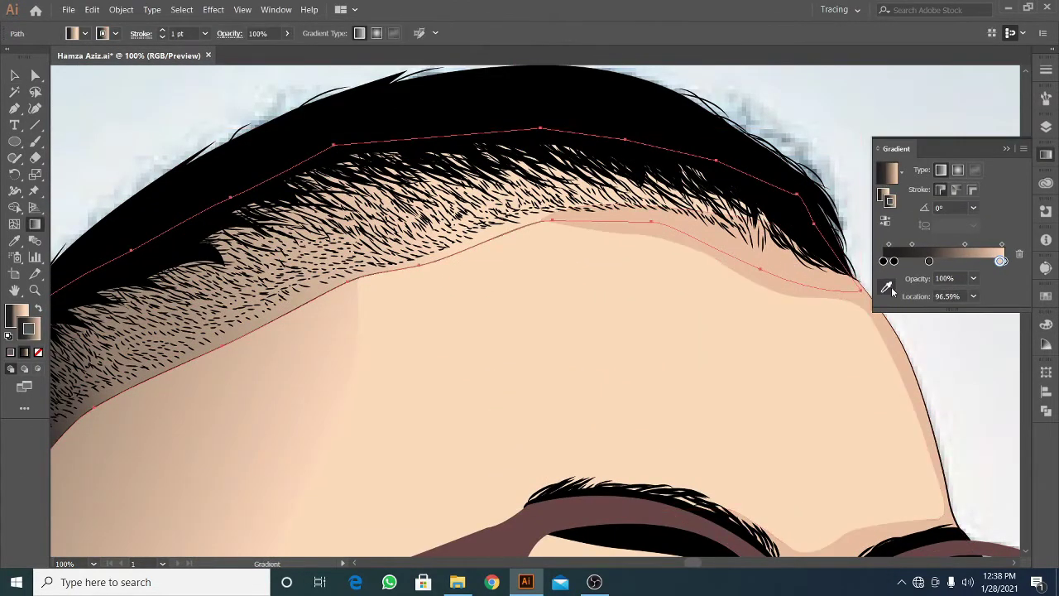
scroll(644, 280, "down", 1)
left_click_drag(953, 261, 992, 261)
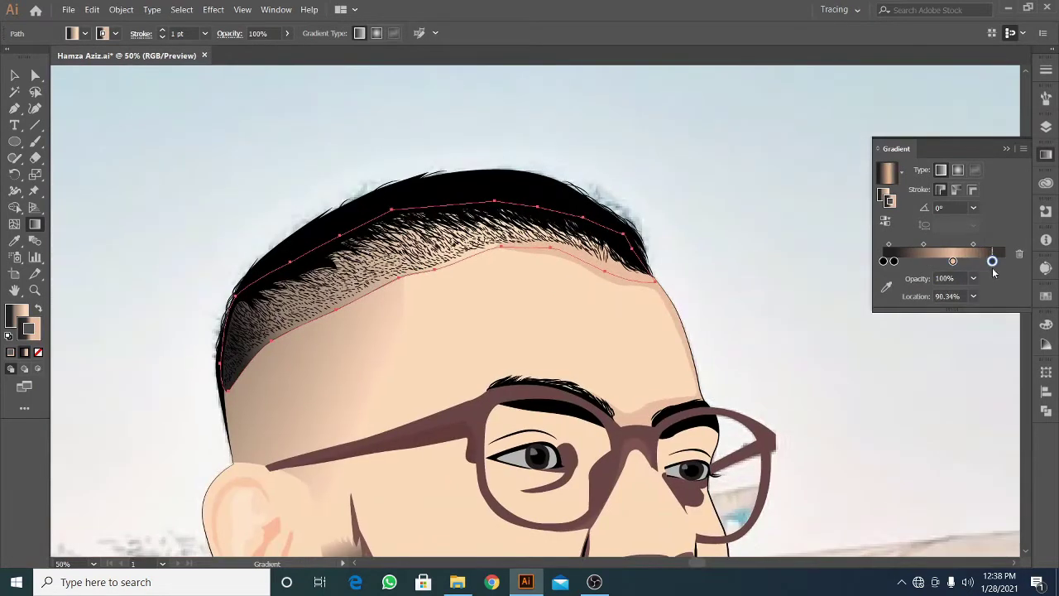
key("x")
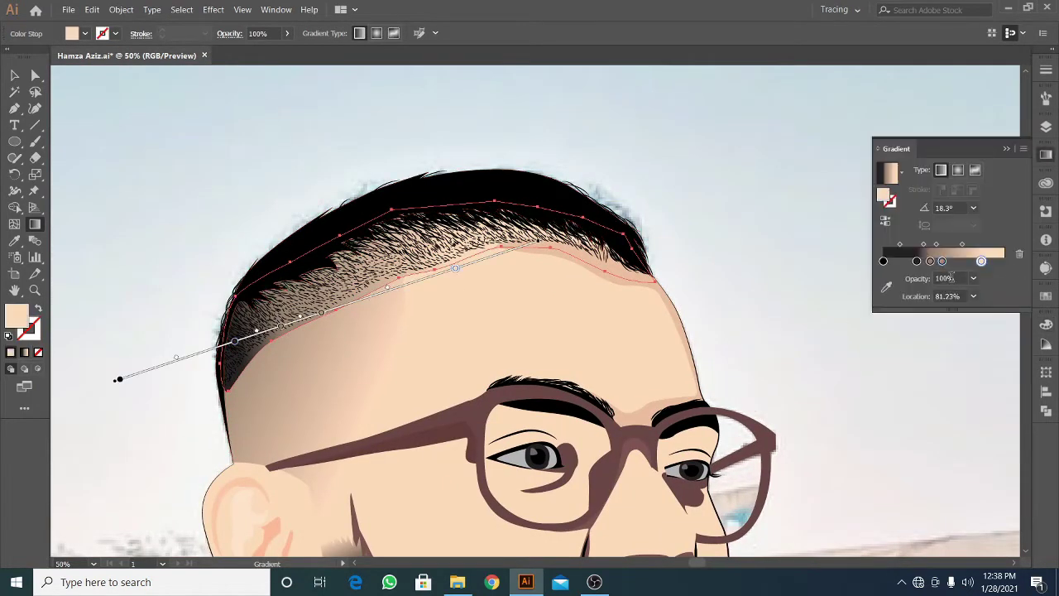
left_click(674, 297)
left_click(668, 287)
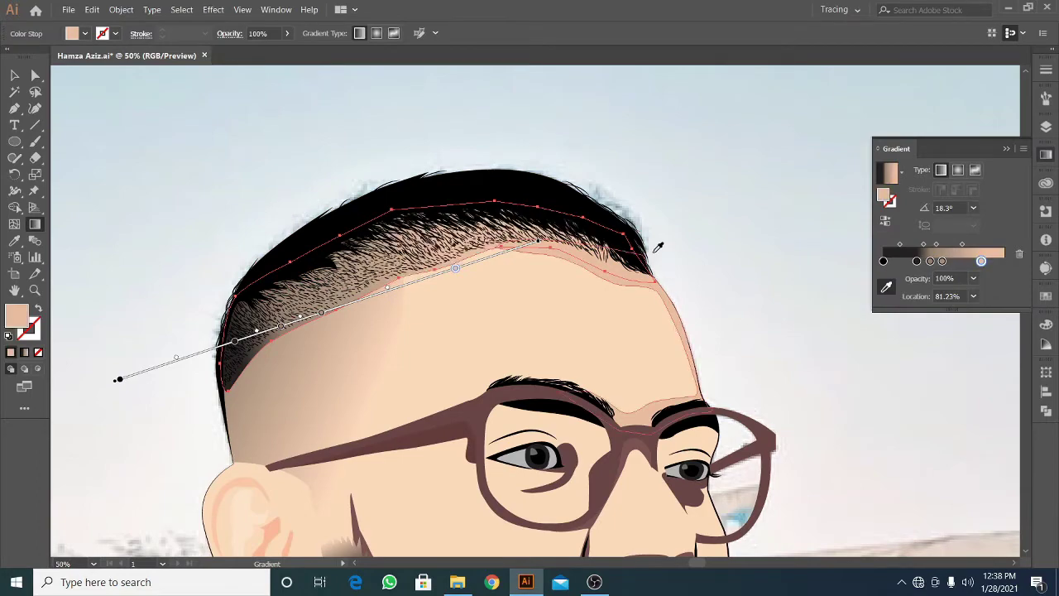
key("v")
left_click(345, 190)
scroll(480, 227, "down", 3)
scroll(569, 265, "up", 1)
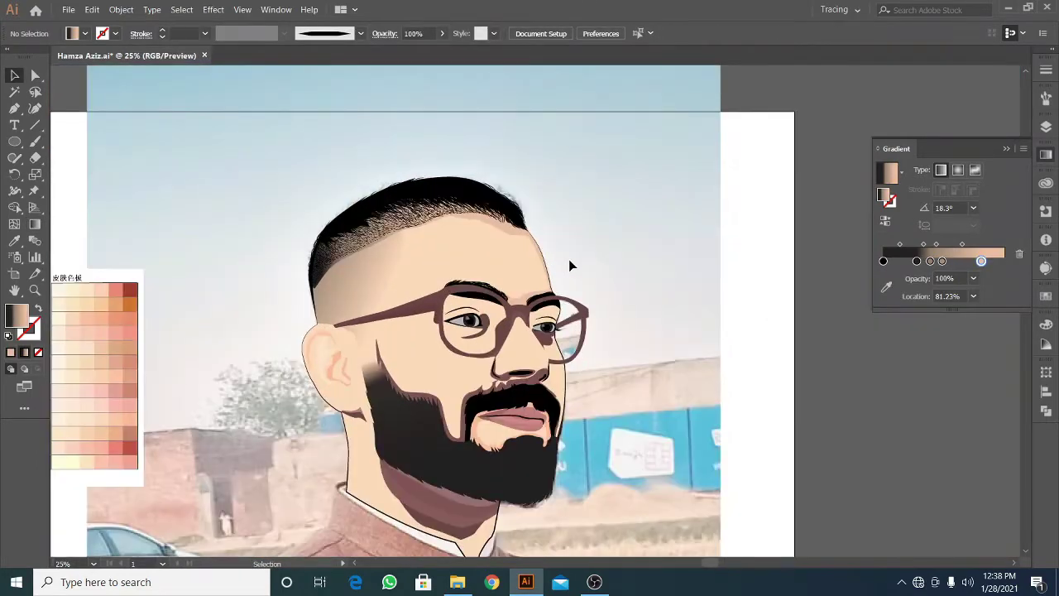
Select the beard shape to check its fill
scroll(569, 264, "up", 1)
left_click(431, 413)
scroll(429, 421, "up", 2)
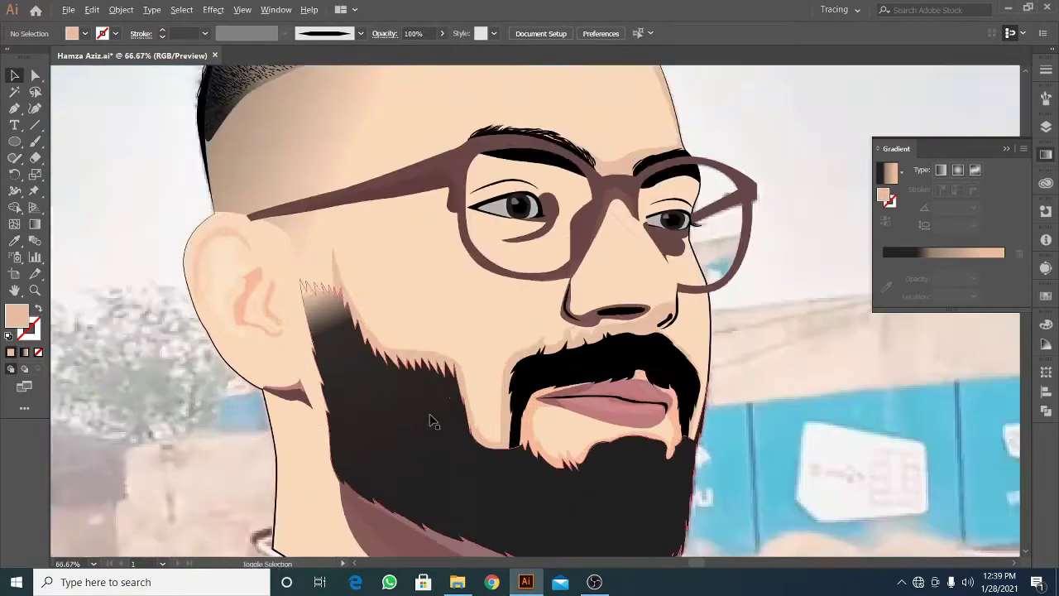
left_click(430, 421)
scroll(579, 215, "up", 1)
scroll(783, 330, "down", 1)
Select the nose shapes, open the fill Color Picker and Eyedropper a new tan fill
left_click(493, 331)
scroll(493, 330, "up", 1)
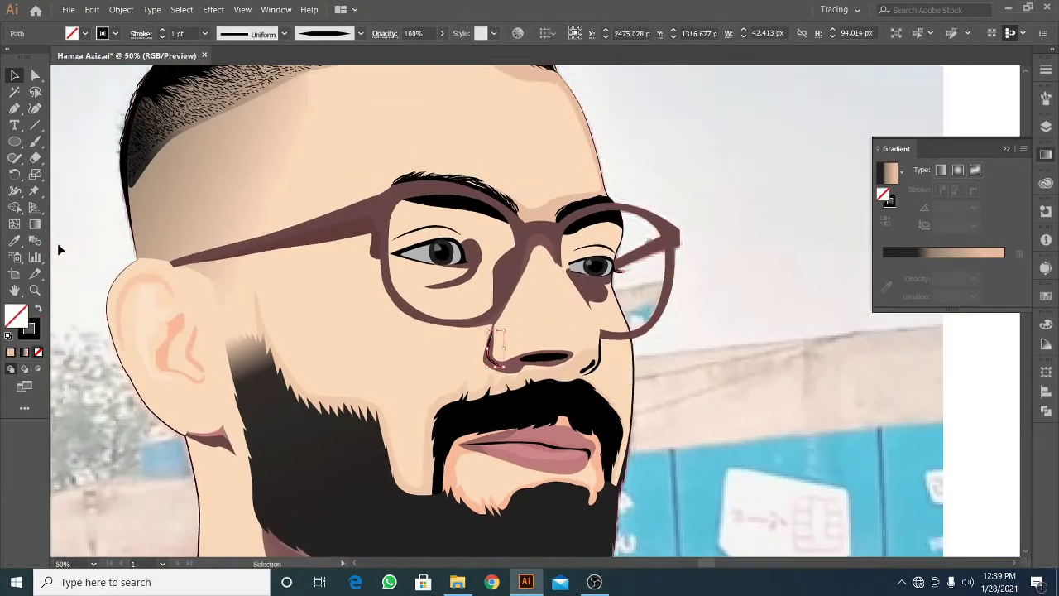
left_click(509, 317, "ctrl")
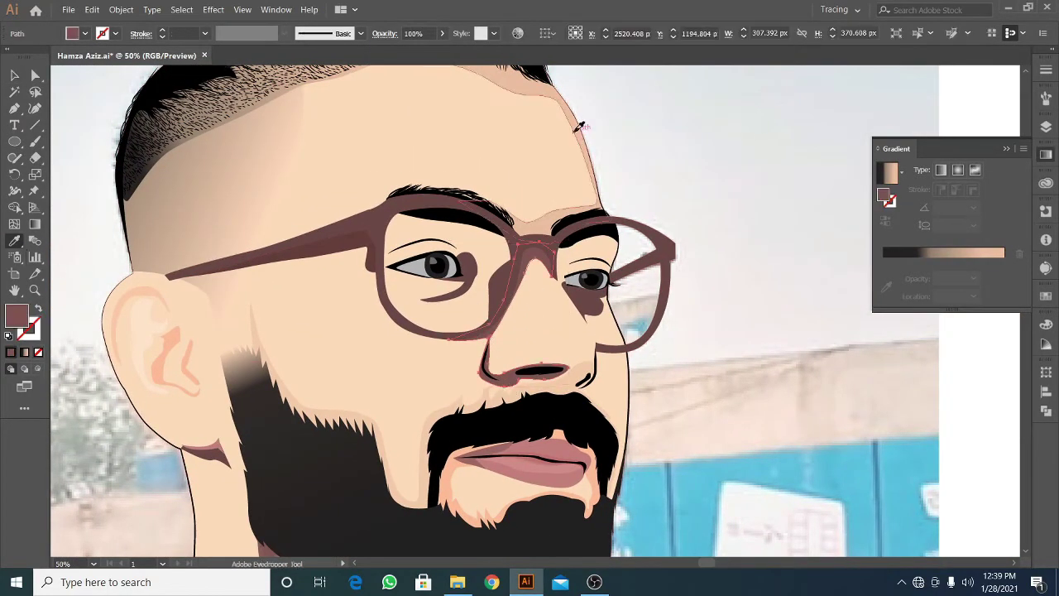
double_click(16, 314)
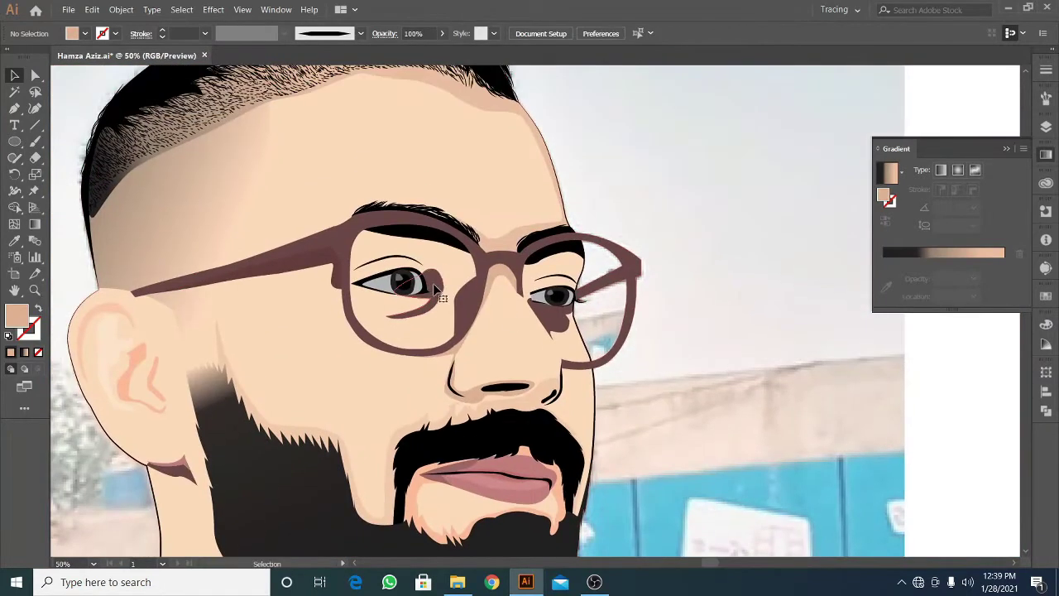
left_click(433, 283)
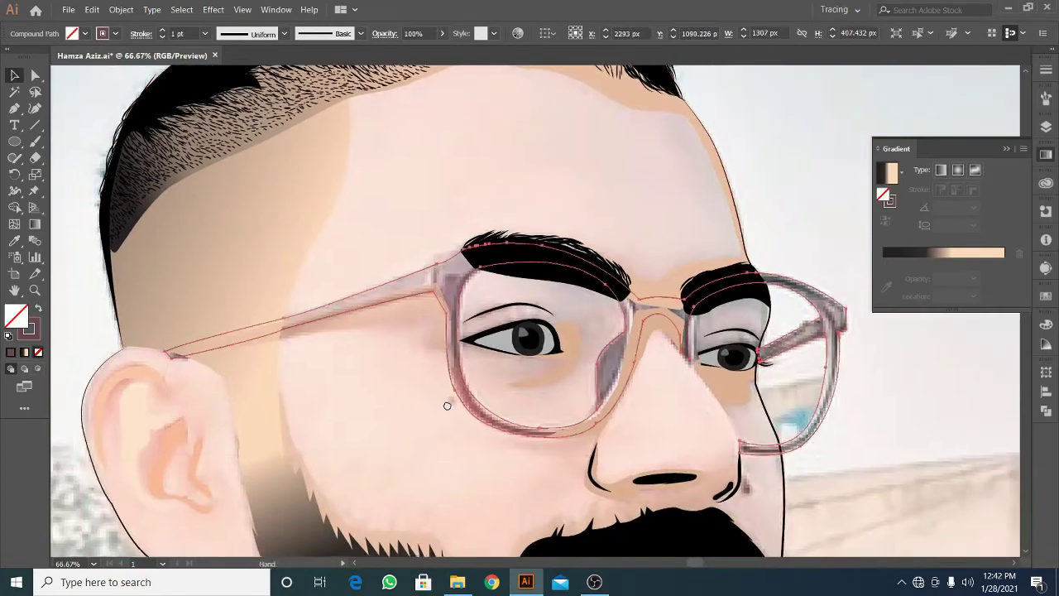
Draw a thin highlight shape along the lens's lower rim with the Pen tool
scroll(433, 306, "up", 3)
left_click(443, 338)
left_click(414, 341)
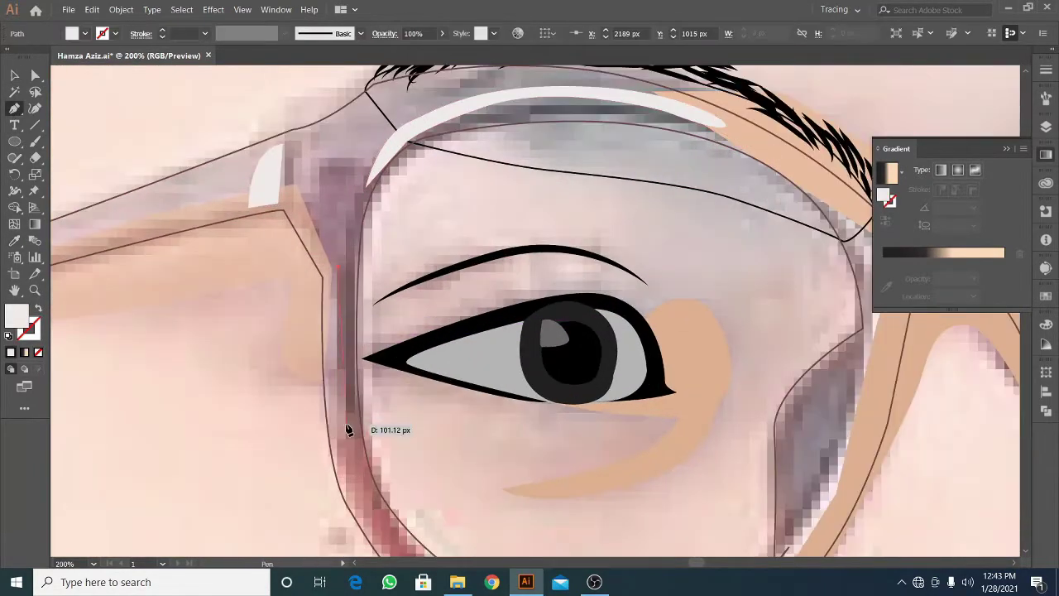
left_click(348, 424)
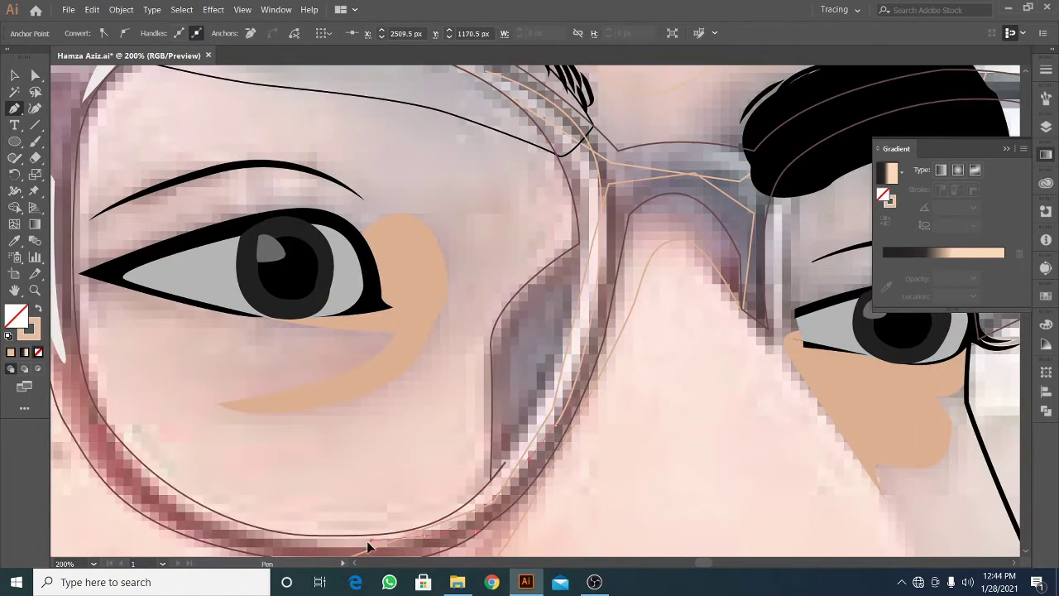
left_click_drag(436, 531, 440, 535)
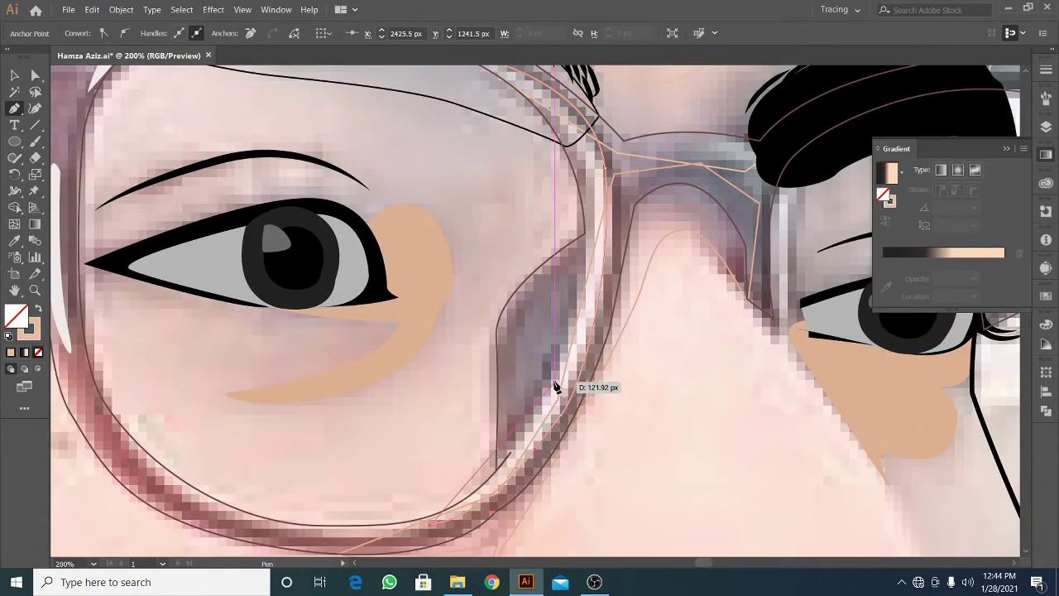
key("ctrl+plus")
left_click_drag(543, 299, 585, 415)
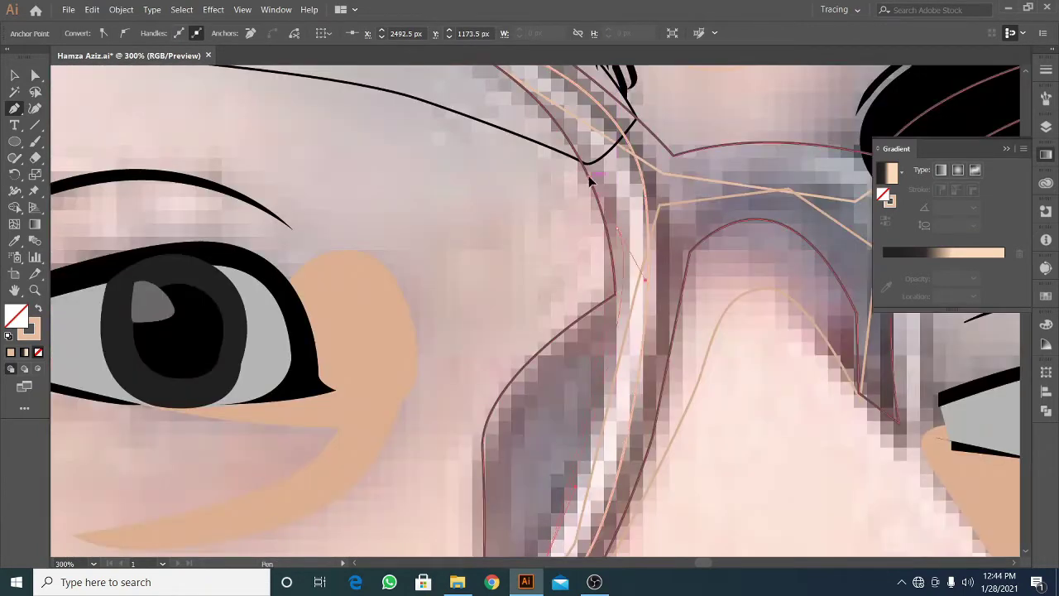
left_click_drag(588, 175, 689, 351)
key("ctrl+minus")
key("ctrl+minus")
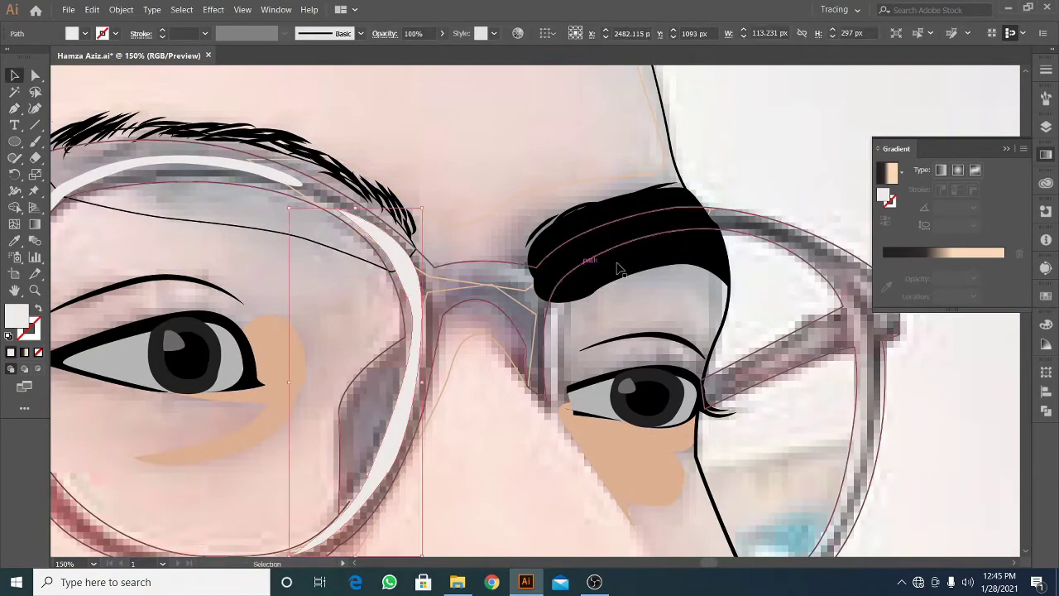
scroll(480, 286, "down", 6, "alt")
scroll(518, 312, "up", 6, "alt")
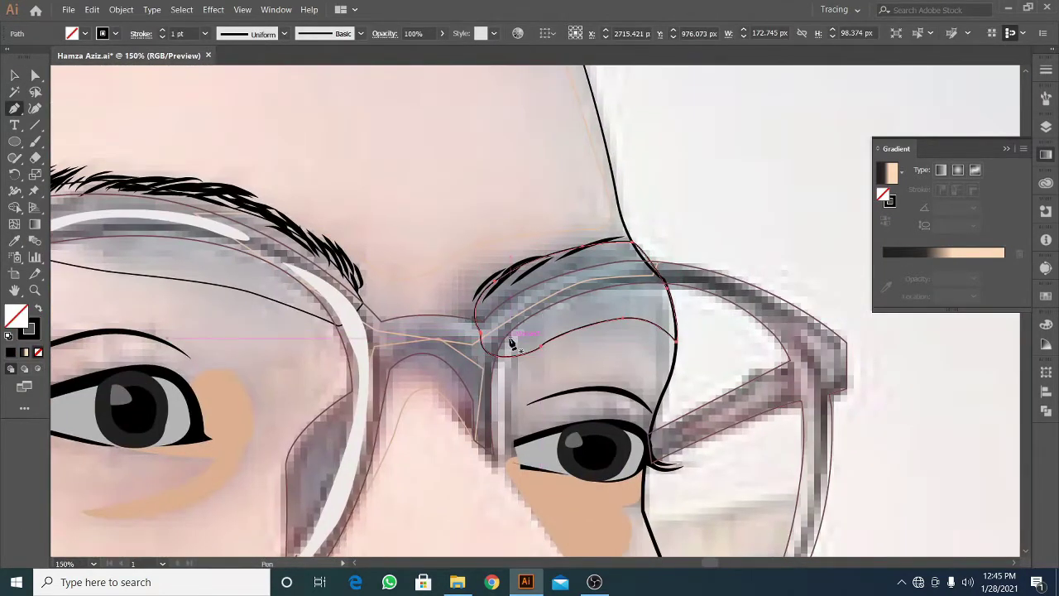
scroll(511, 342, "down", 4, "alt")
scroll(496, 315, "up", 6, "alt")
Add a second curved highlight shape along the upper lens frame
left_click_drag(452, 278, 518, 242)
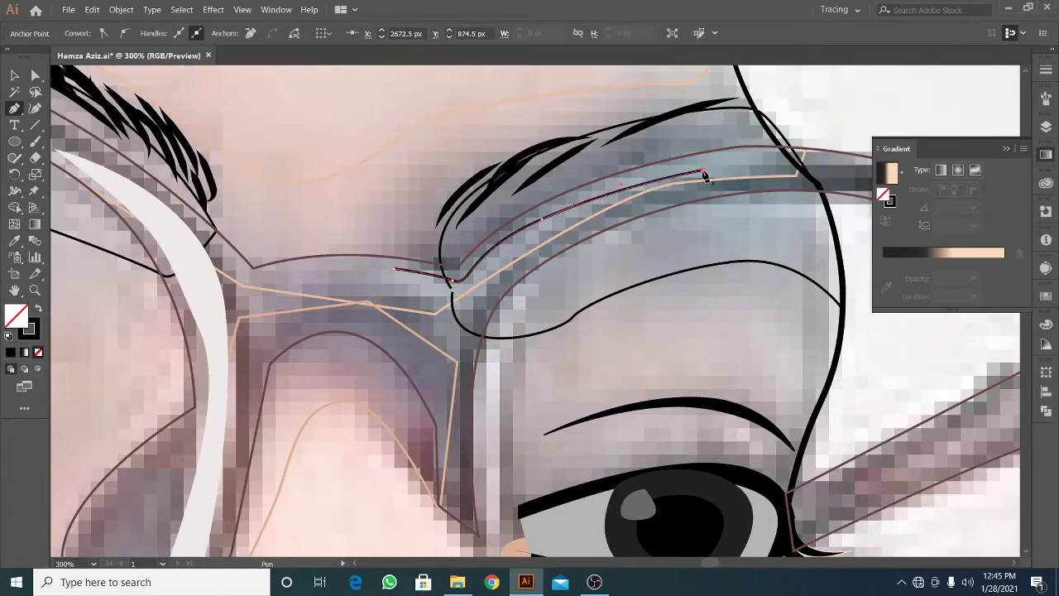
scroll(669, 444, "down", 4, "alt")
scroll(538, 348, "up", 4, "alt")
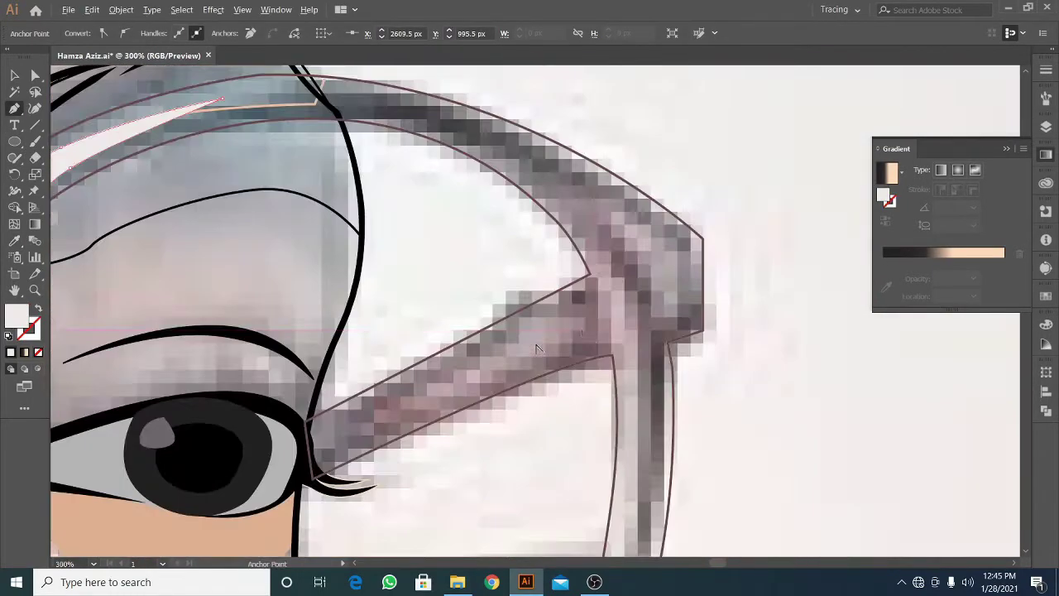
left_click(377, 425)
left_click(579, 319)
scroll(512, 330, "down", 2, "alt")
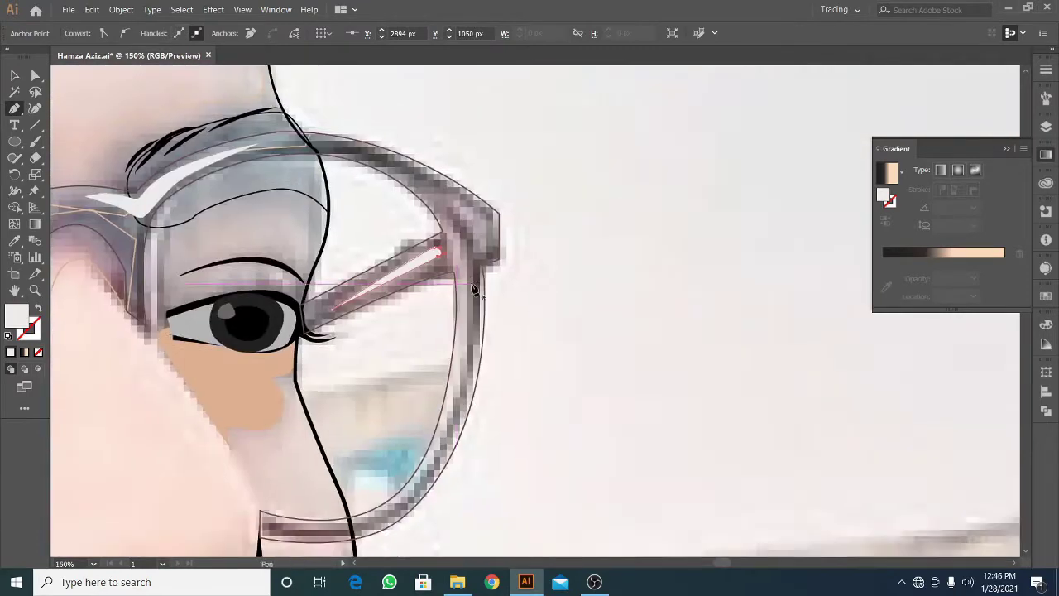
scroll(480, 331, "up", 1, "alt")
left_click(437, 196)
scroll(474, 332, "down", 4)
key("c")
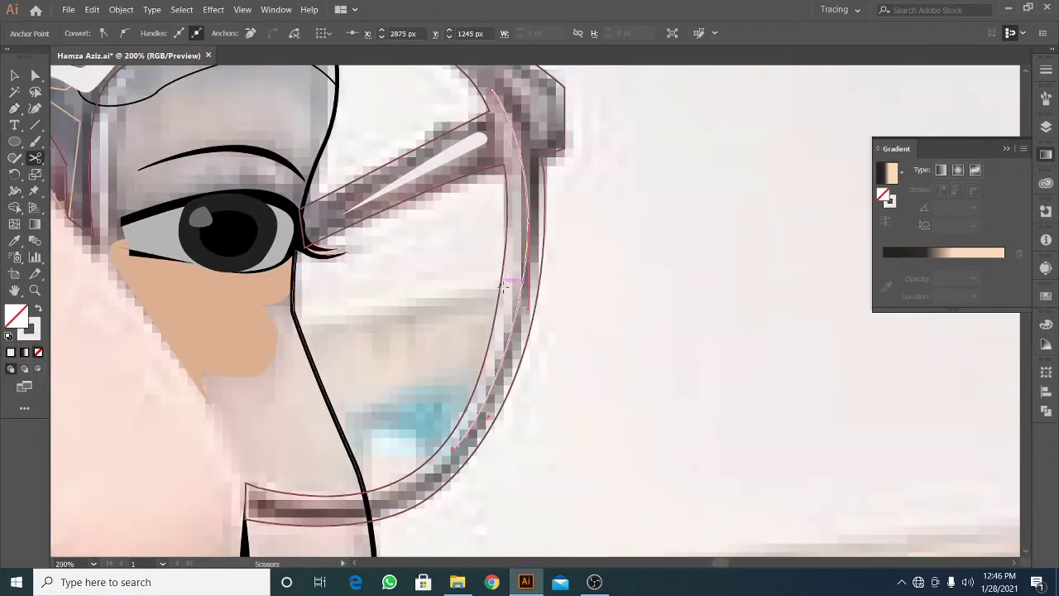
scroll(483, 88, "up", 1)
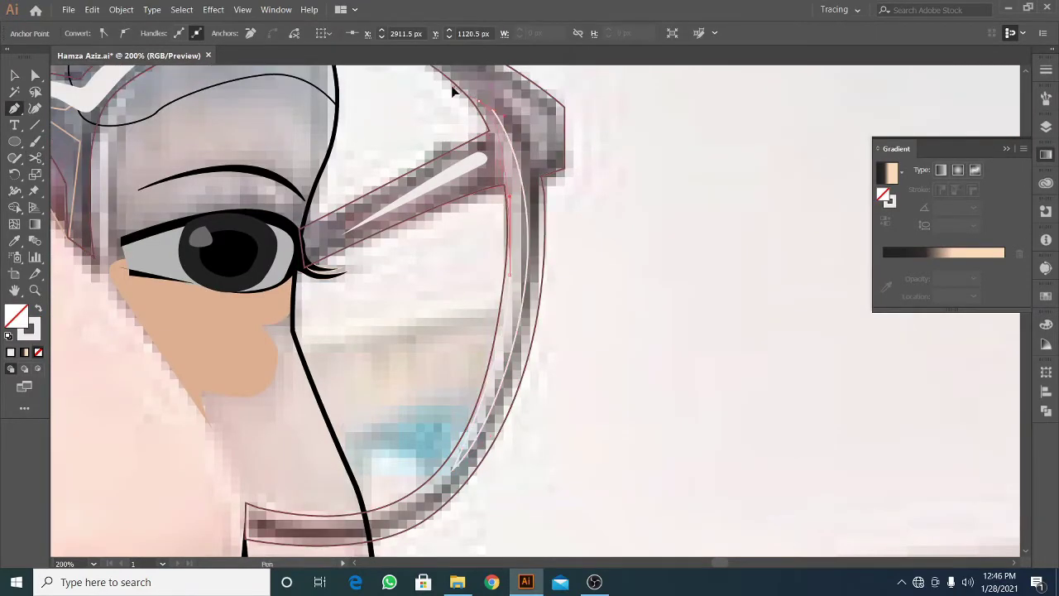
scroll(512, 182, "up", 5)
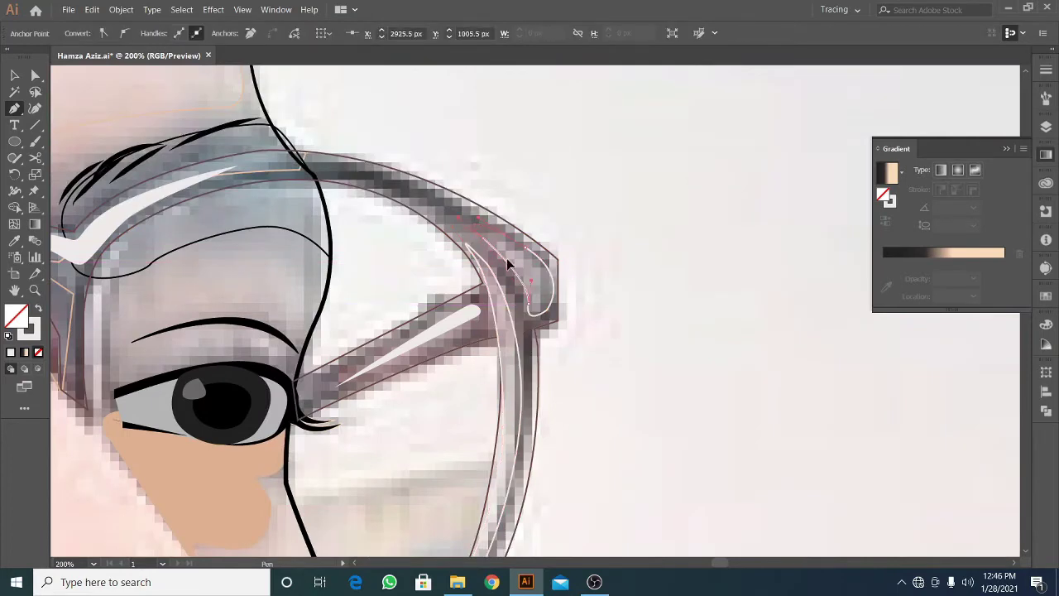
Fill the highlight shapes white with no outline
key("shift+x")
key("ctrl+minus")
key("ctrl+minus")
key("ctrl+plus")
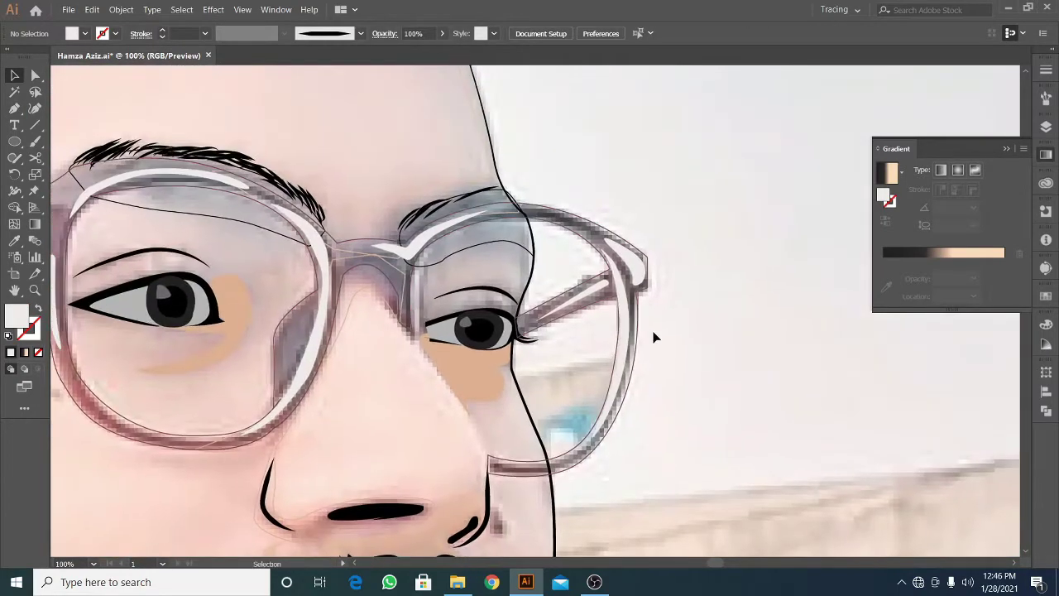
left_click(498, 259)
scroll(498, 259, "up", 1)
Give the glasses frame a dark brown fill through the Color Picker
key("ctrl+minus")
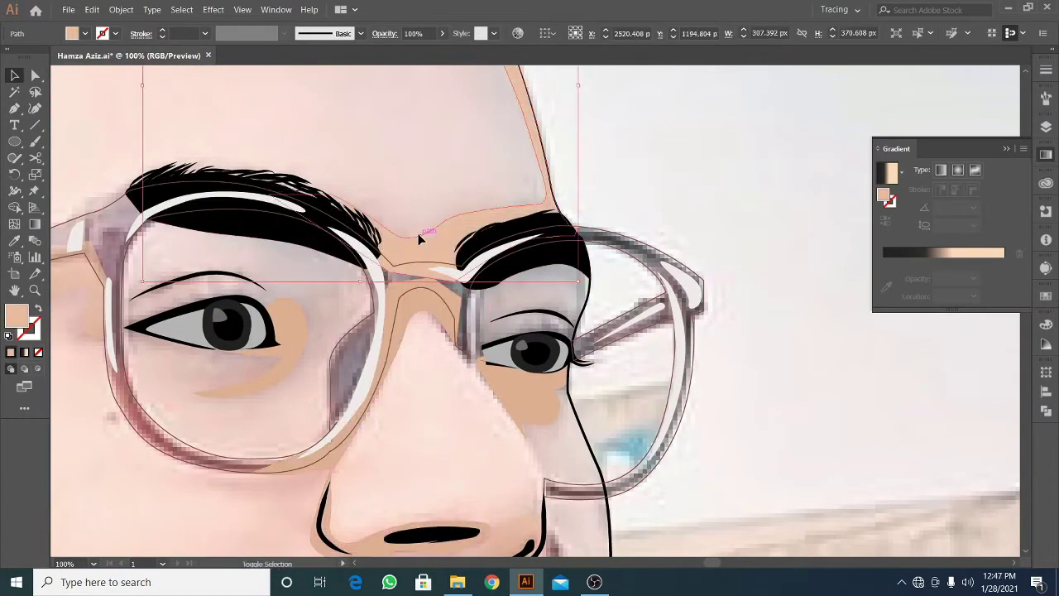
left_click(276, 425)
key("ctrl+minus")
key("ctrl+minus")
left_click(650, 385)
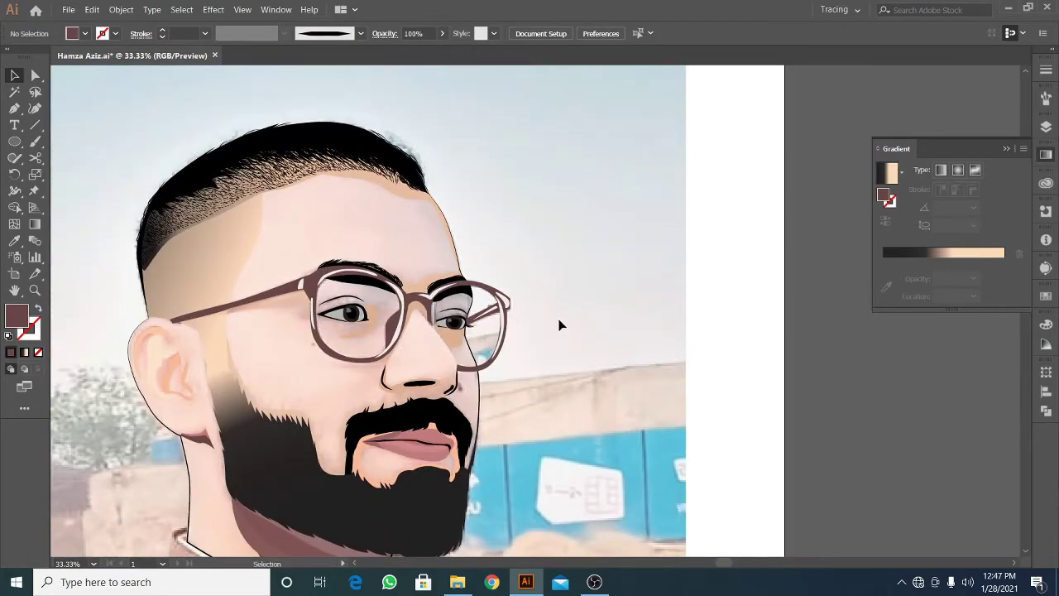
key("ctrl+plus")
key("ctrl+plus")
left_click(331, 306)
double_click(17, 314)
left_click(675, 204)
key("ctrl+minus")
key("ctrl+minus")
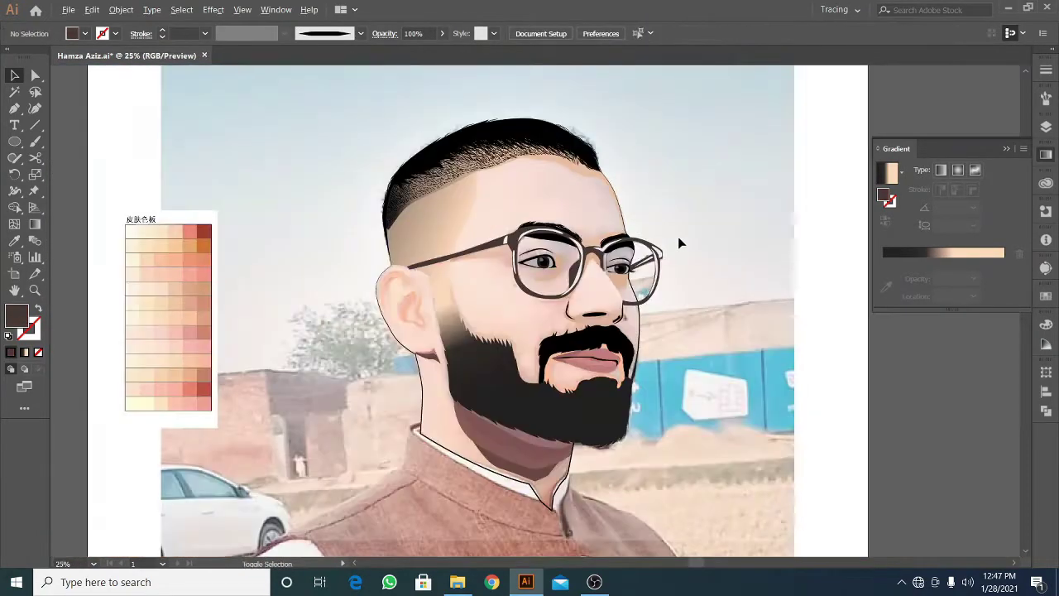
key("ctrl+plus")
key("ctrl+plus")
key("ctrl+plus")
Draw a small white joint shape on the glasses arm
left_click(364, 262)
key("ctrl+plus")
key("ctrl+plus")
left_click(499, 364)
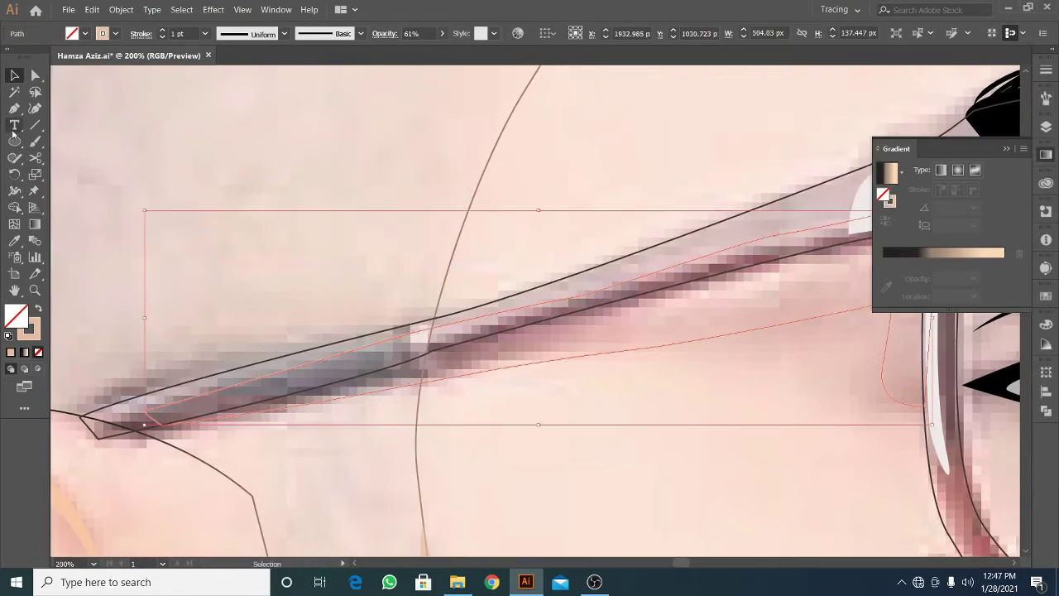
left_click(432, 365)
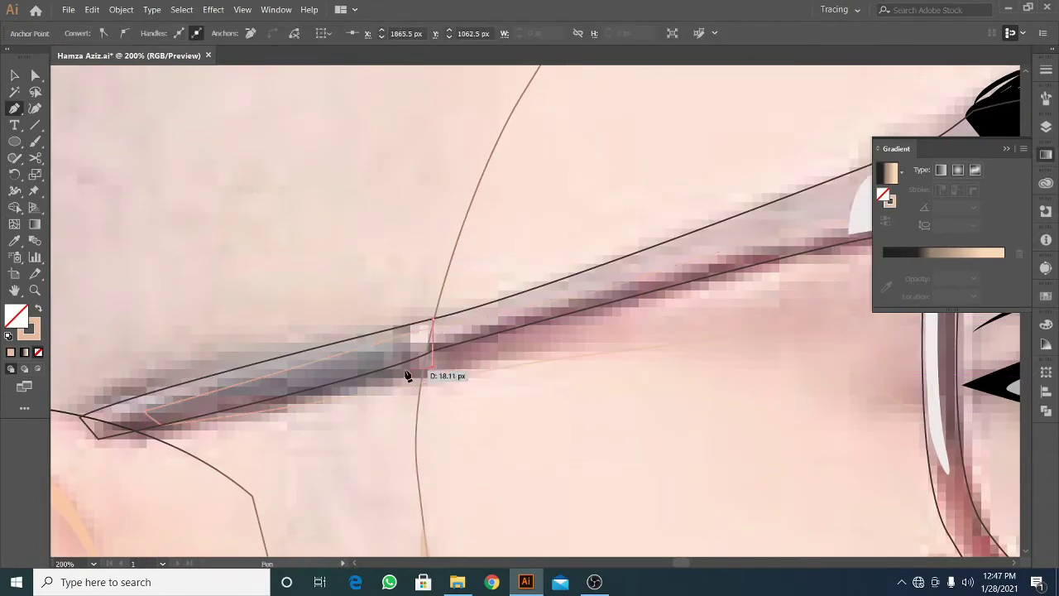
left_click(432, 311)
key("shift+x")
key("ctrl+plus")
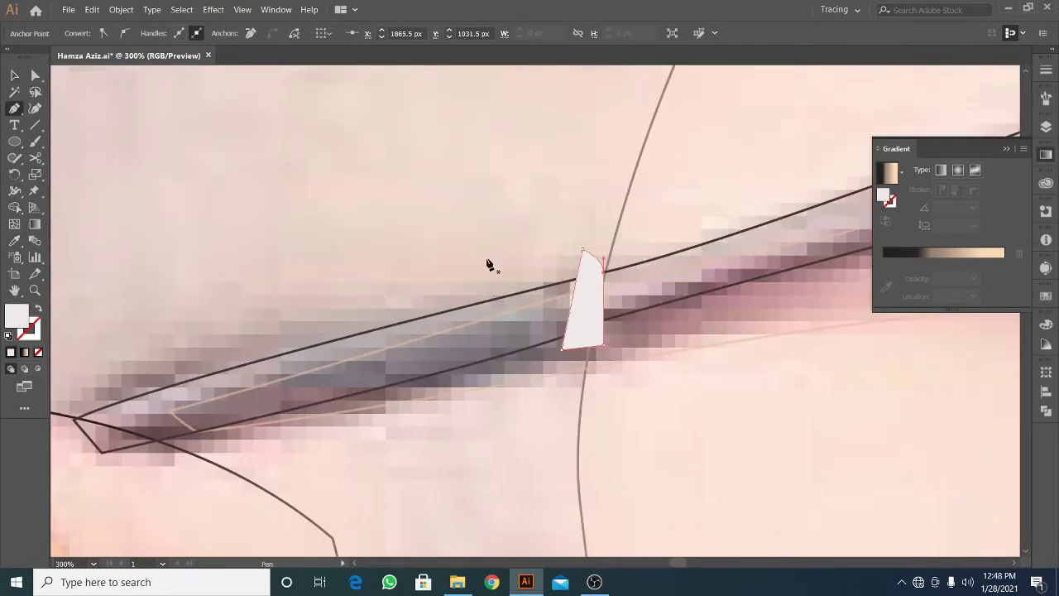
Merge the arm and joint shapes with the Shape Builder, then select the joint piece
key("v")
left_click(587, 322, "shift")
key("shift+m")
key("v")
left_click(606, 300)
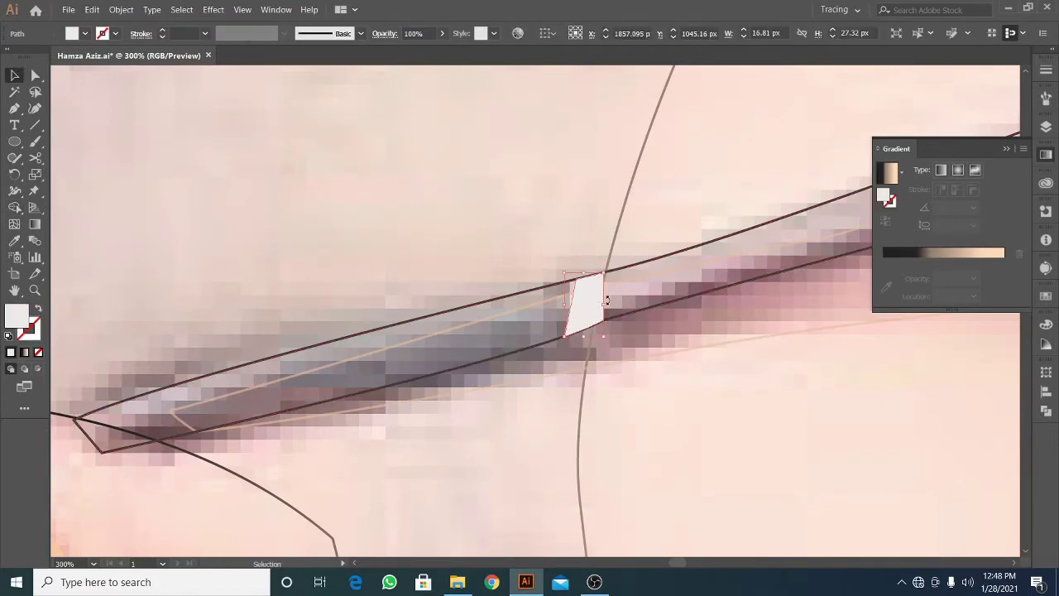
key("ctrl+minus")
key("p")
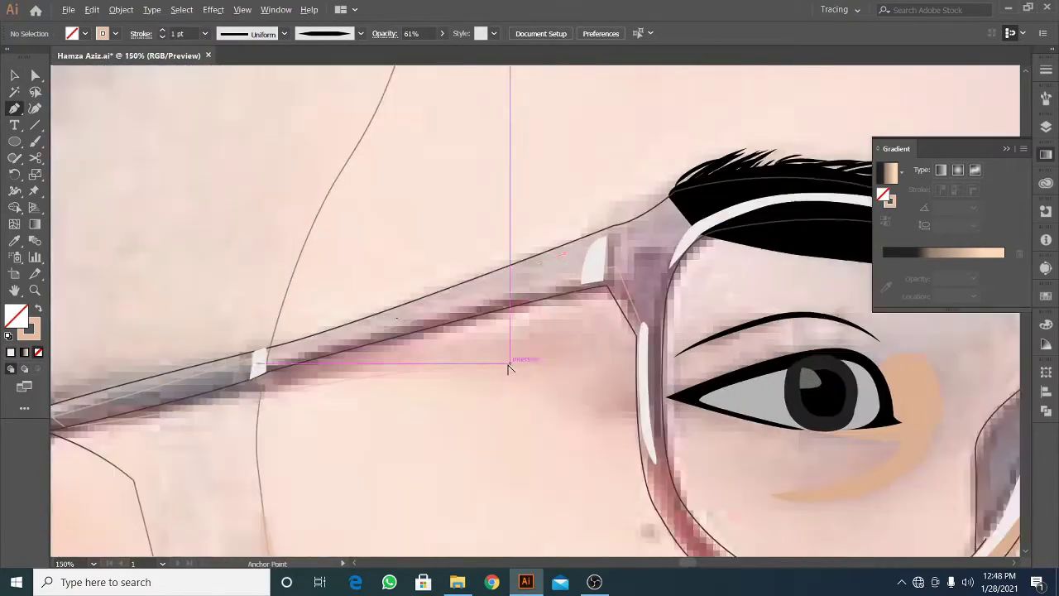
Draw the temple arm shape running from the lens to the ear
left_click(674, 284)
left_click(388, 382)
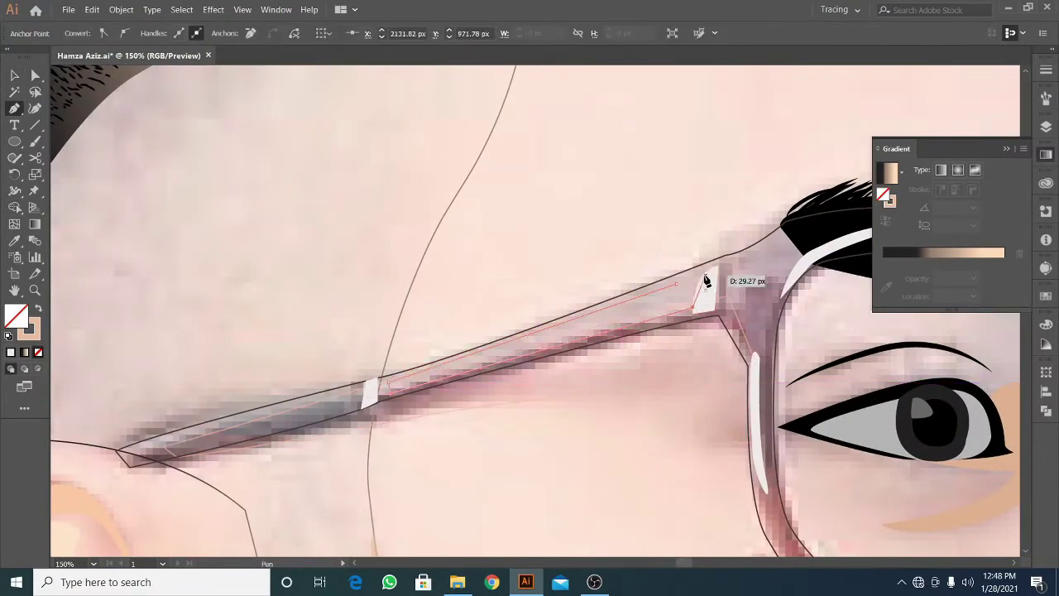
key("ctrl+z")
key("p")
key("ctrl+plus")
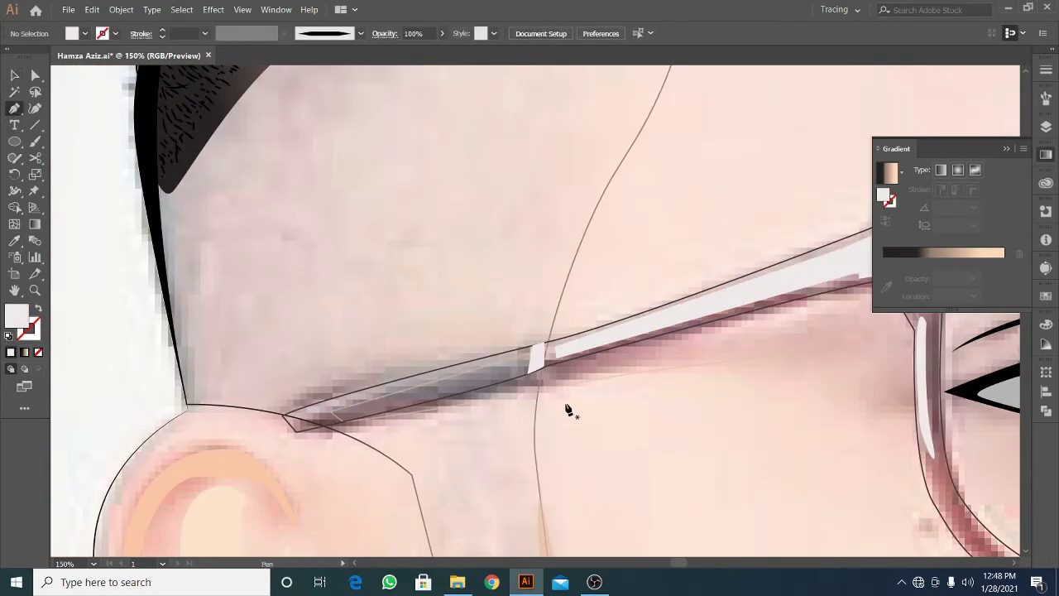
left_click(575, 318)
left_click(299, 440)
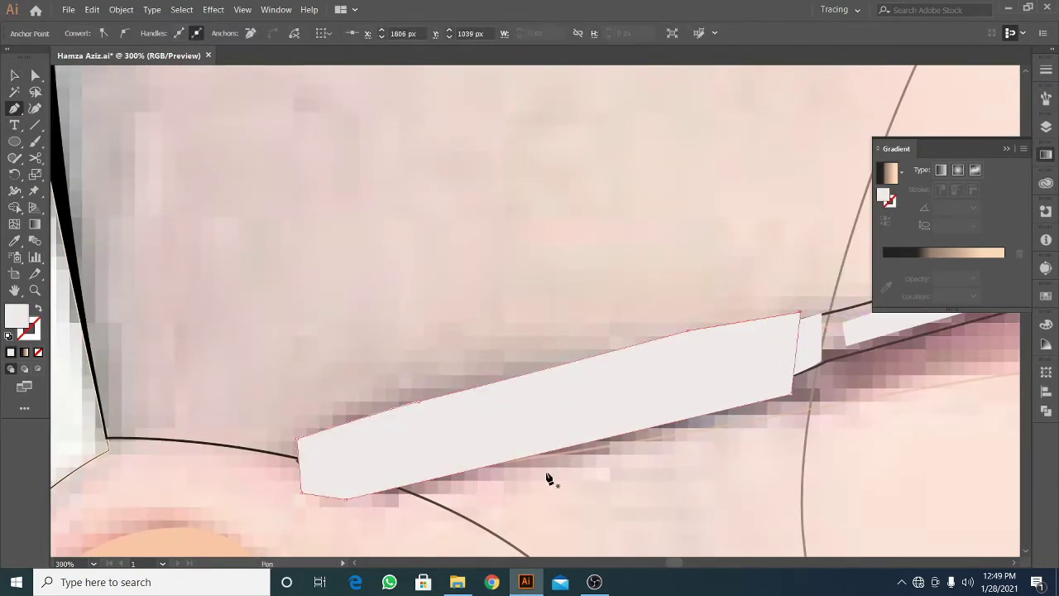
scroll(437, 367, "right", 1)
Fill the temple arm shape black via the Color Picker
key("v")
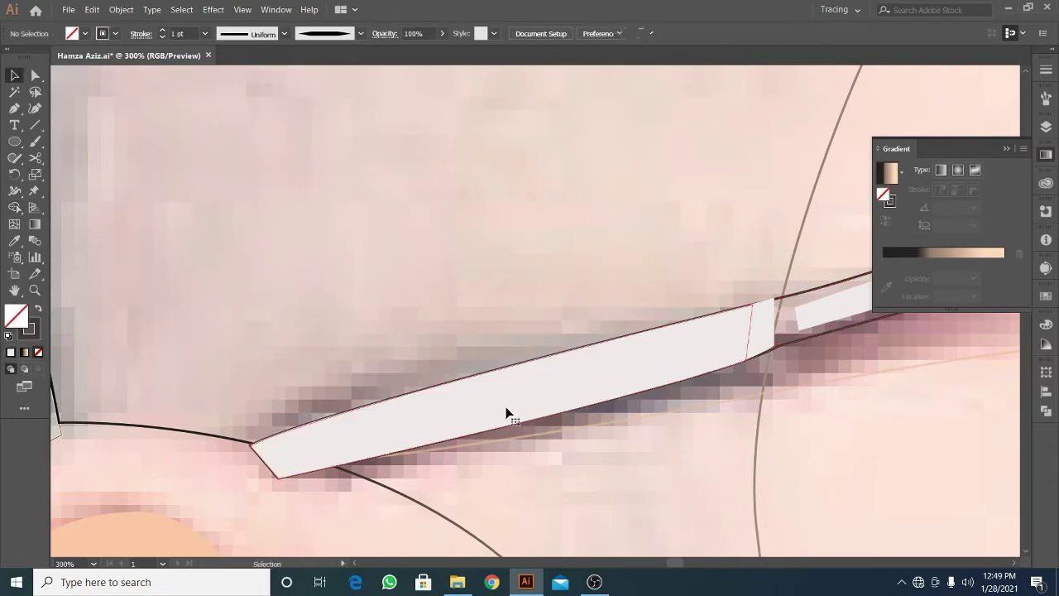
left_click(396, 422)
double_click(16, 315)
left_click(364, 372)
left_click(610, 204)
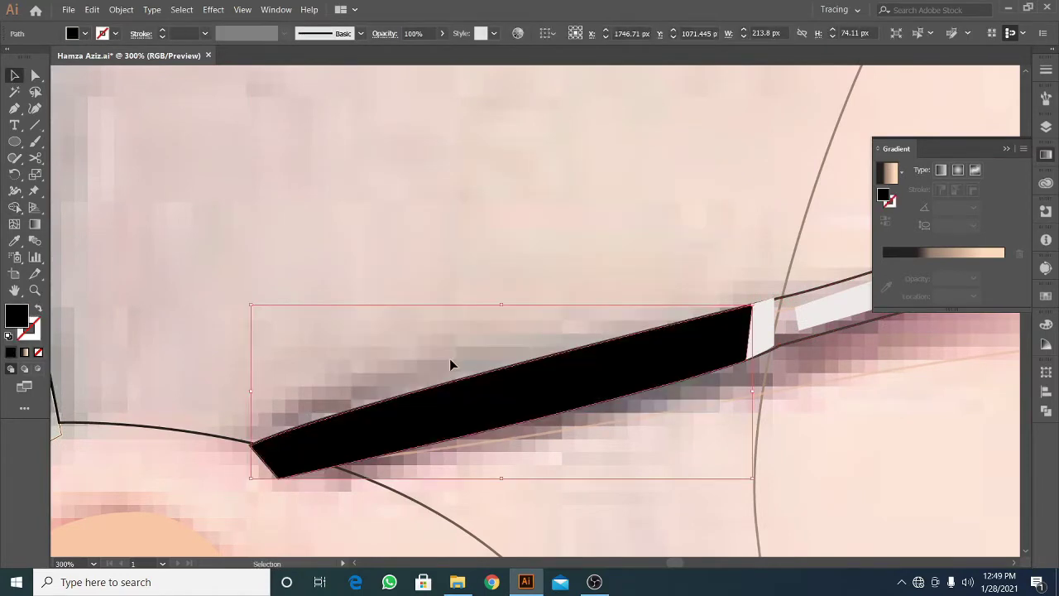
key("shift+x")
Add a light inner highlight strip along the temple arm
left_click(14, 108)
left_click(711, 340)
left_click(281, 433)
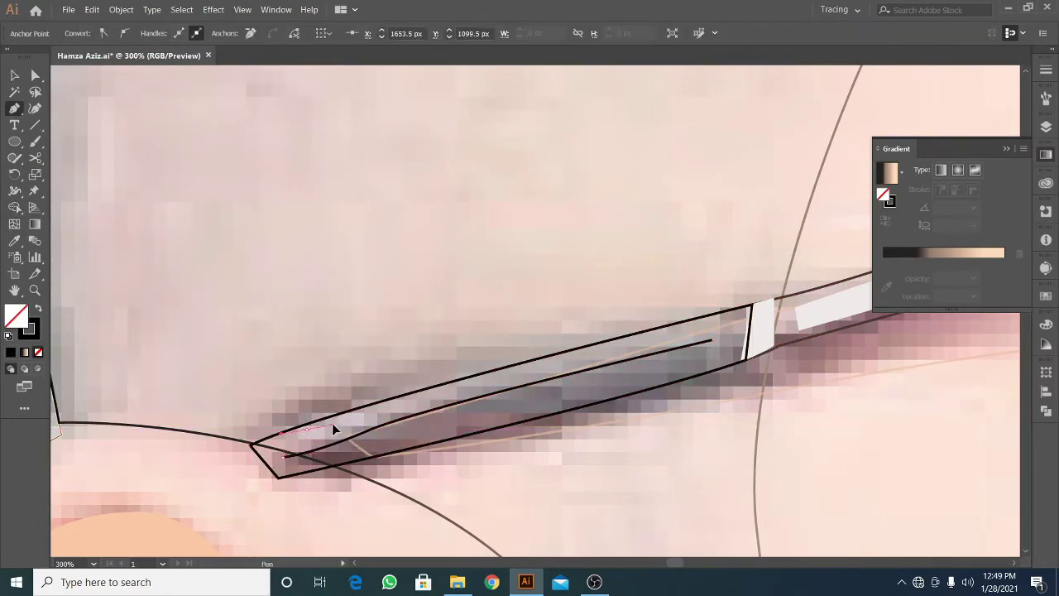
left_click(759, 329)
key("v")
key("ctrl+shift+a")
key("ctrl+minus")
key("ctrl+minus")
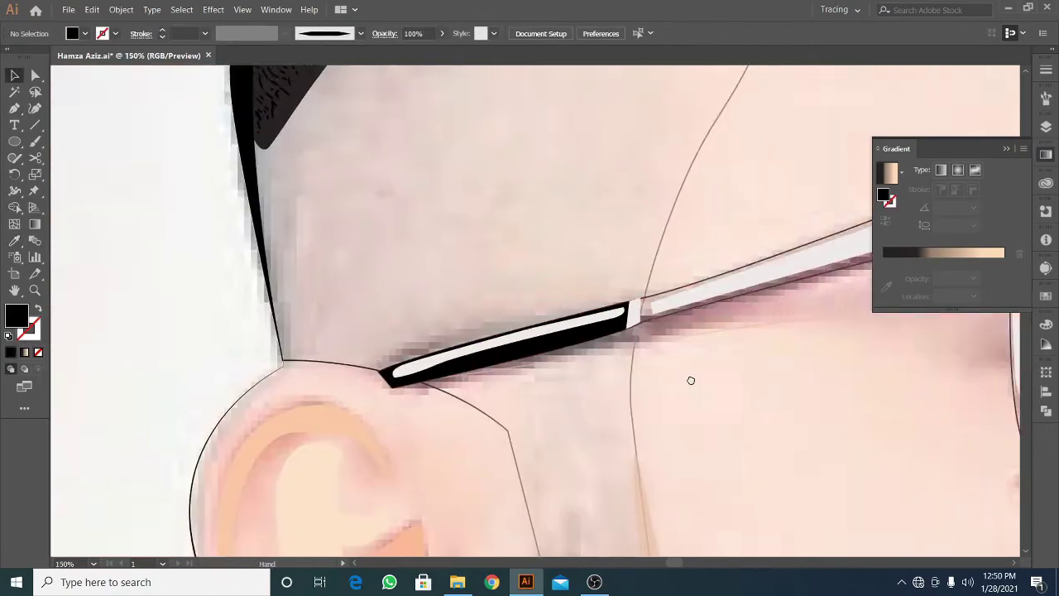
key("ctrl+minus")
key("ctrl+minus")
Recolour the small joint piece to a light peach tone
left_click(493, 358)
scroll(500, 360, "up", 4)
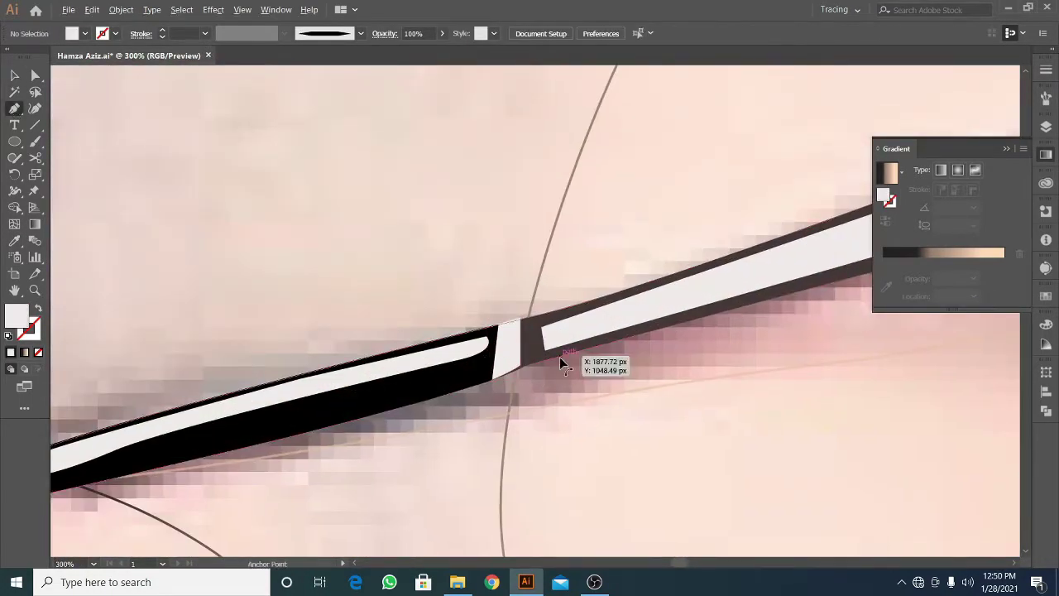
scroll(560, 361, "up", 2)
left_click(503, 303)
double_click(17, 314)
left_click(391, 231)
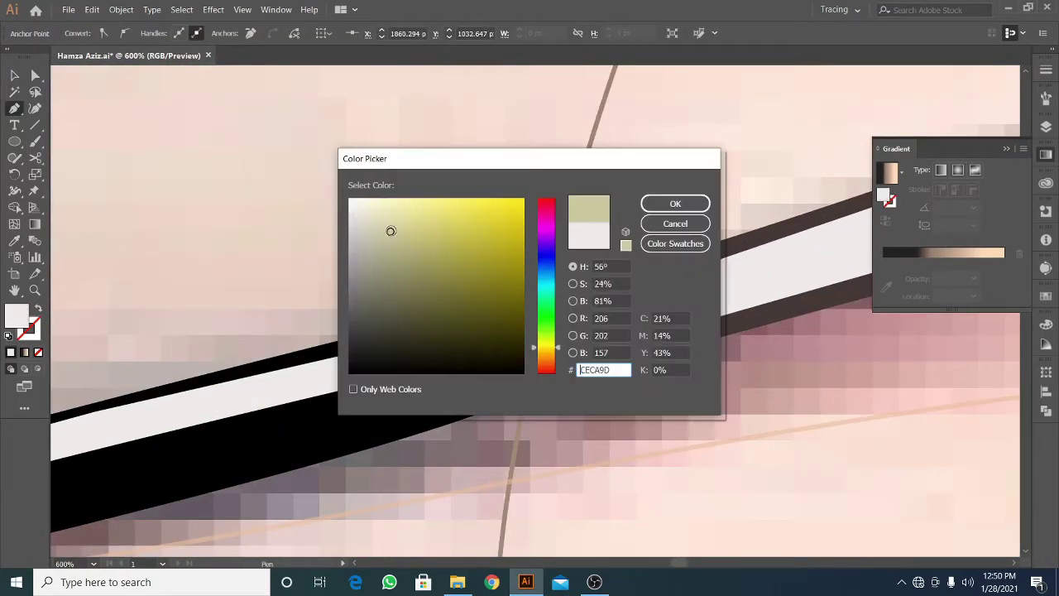
type("E2CE9A")
left_click(675, 204)
key("v")
key("ctrl+shift+a")
key("ctrl+minus")
key("ctrl+minus")
key("ctrl+minus")
key("ctrl+minus")
key("ctrl+minus")
key("ctrl+minus")
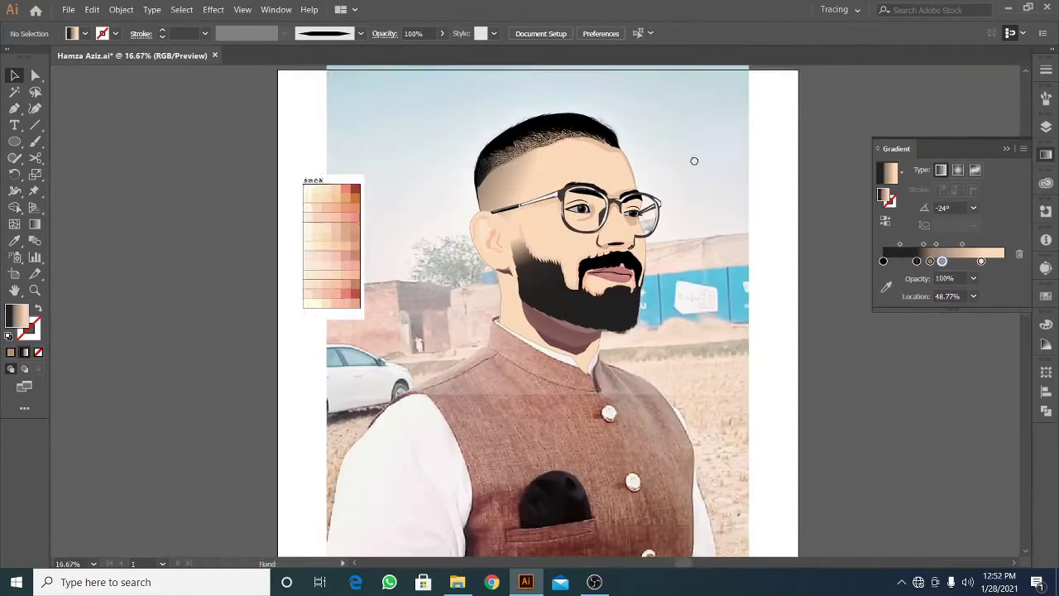
Reshape the beard shadow by moving its top point upward
key("ctrl+plus")
key("ctrl+plus")
key("ctrl+plus")
key("ctrl+plus")
key("ctrl+plus")
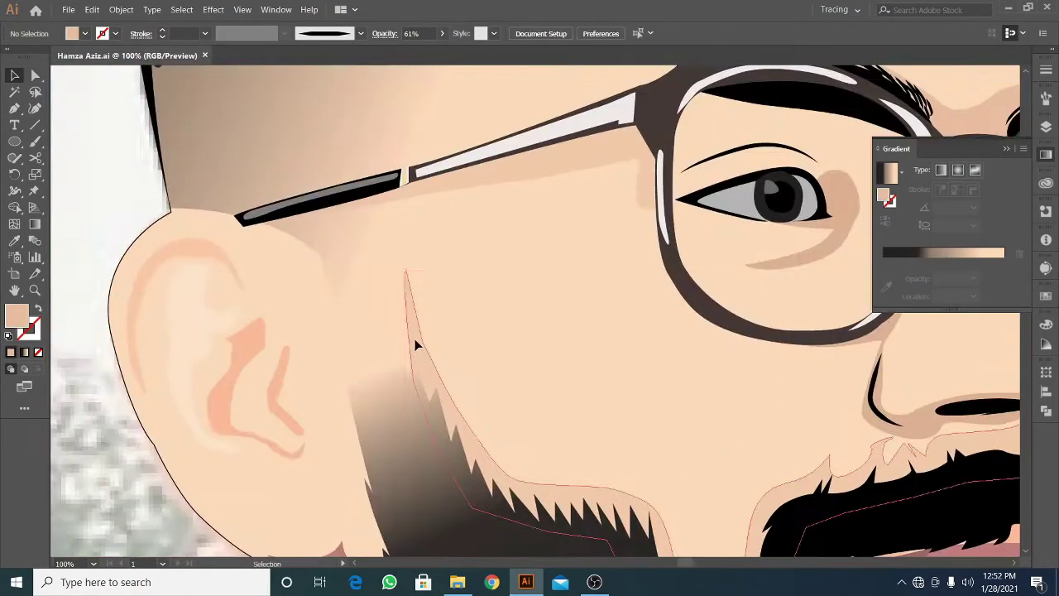
left_click_drag(405, 273, 413, 350)
key("ctrl+plus")
key("ctrl+plus")
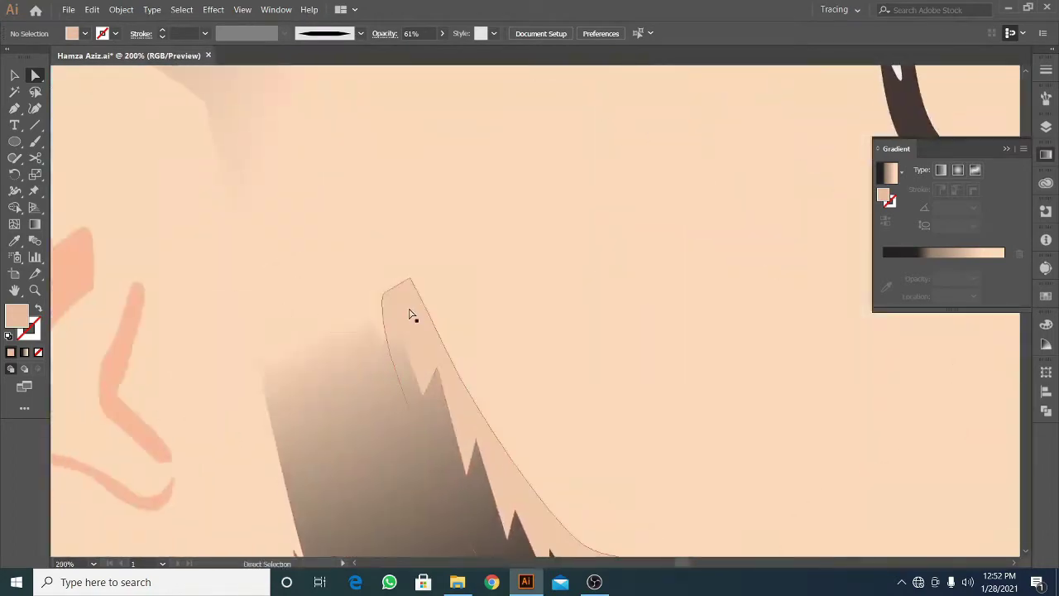
left_click_drag(409, 273, 403, 341)
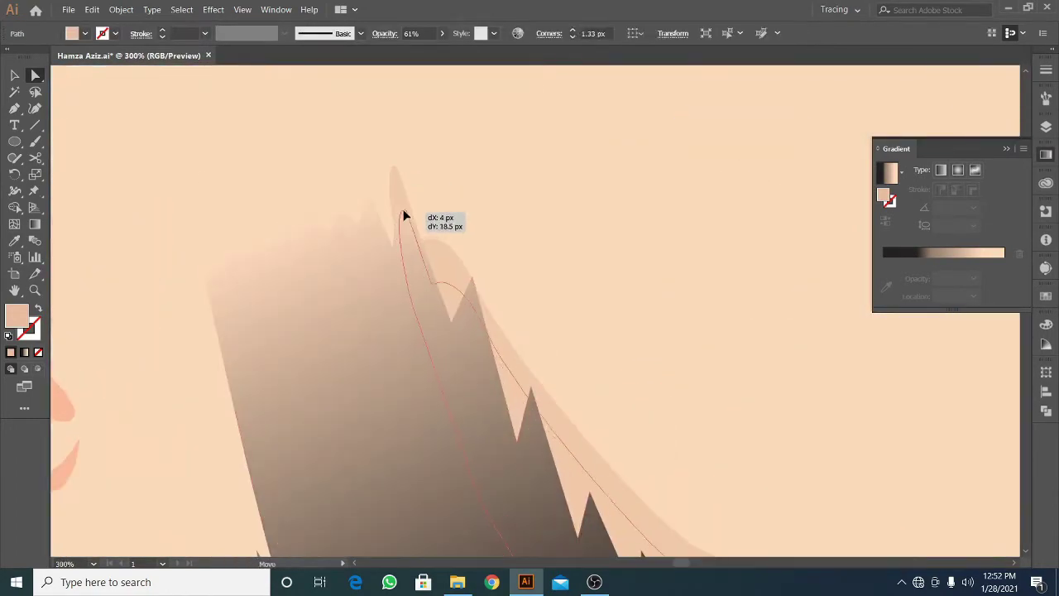
left_click_drag(404, 215, 397, 170)
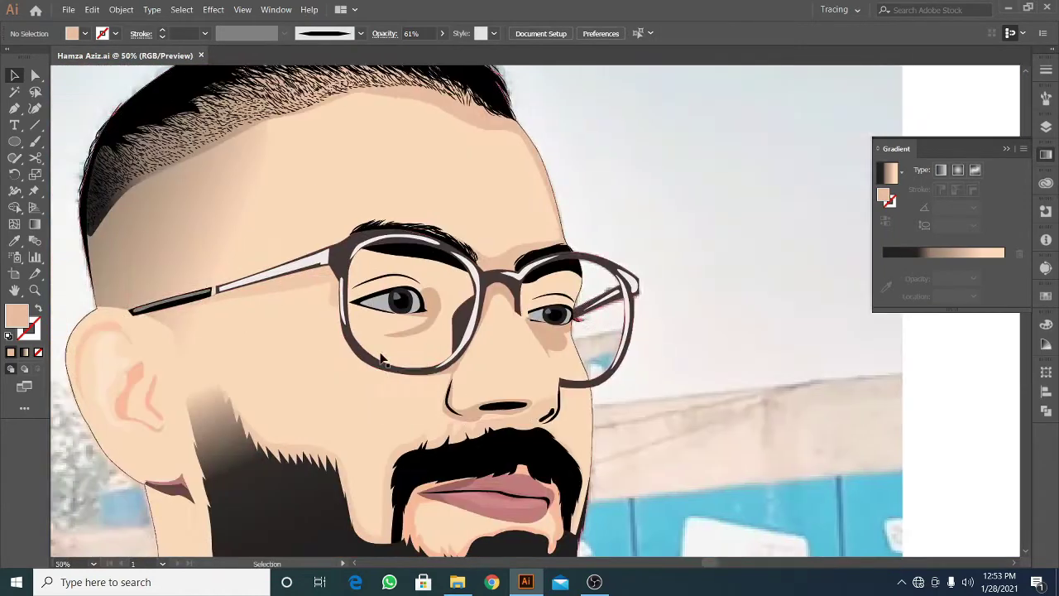
Apply a gradient to the glasses frame, removing extra stops and making the left stop dark brown
left_click(630, 285)
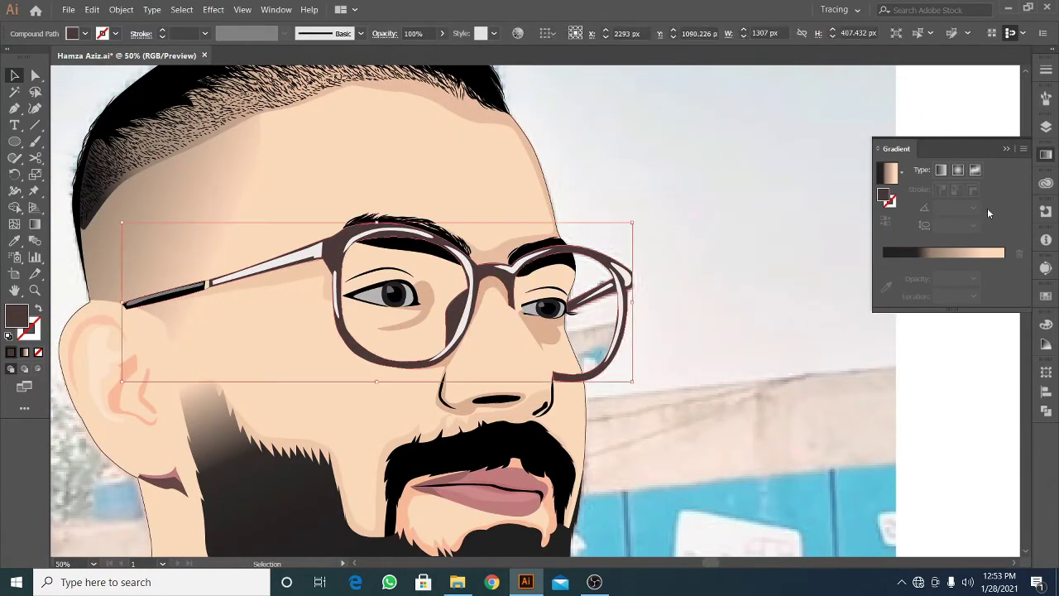
left_click(887, 172)
left_click(1018, 255)
left_click(1018, 255)
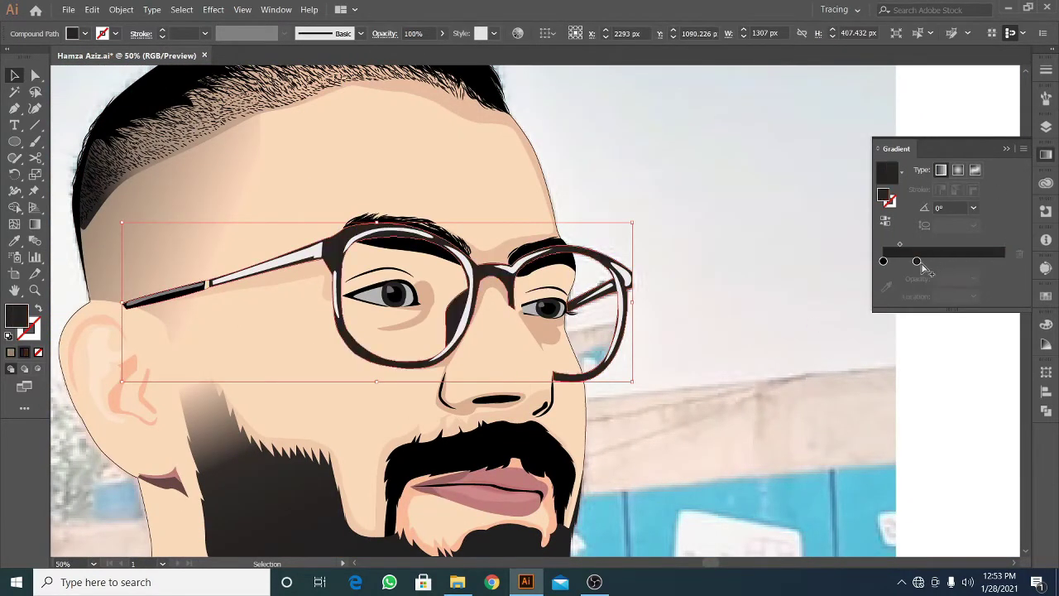
double_click(883, 262)
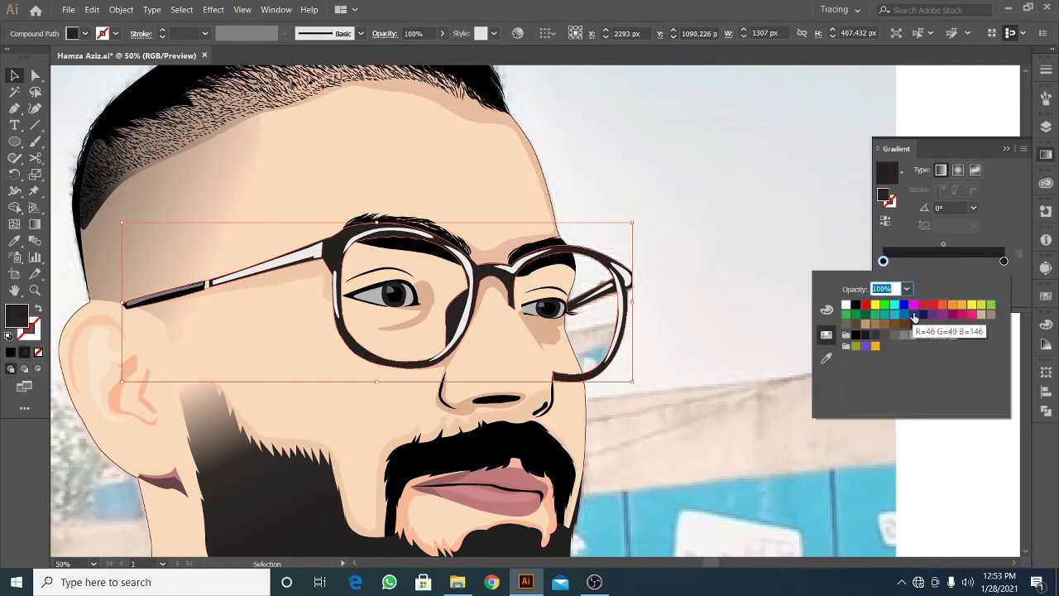
left_click(935, 324)
left_click(826, 310)
left_click_drag(860, 395, 851, 400)
Try a white middle gradient stop at about 60%, then undo back to the dark brown gradient
left_click(1003, 262)
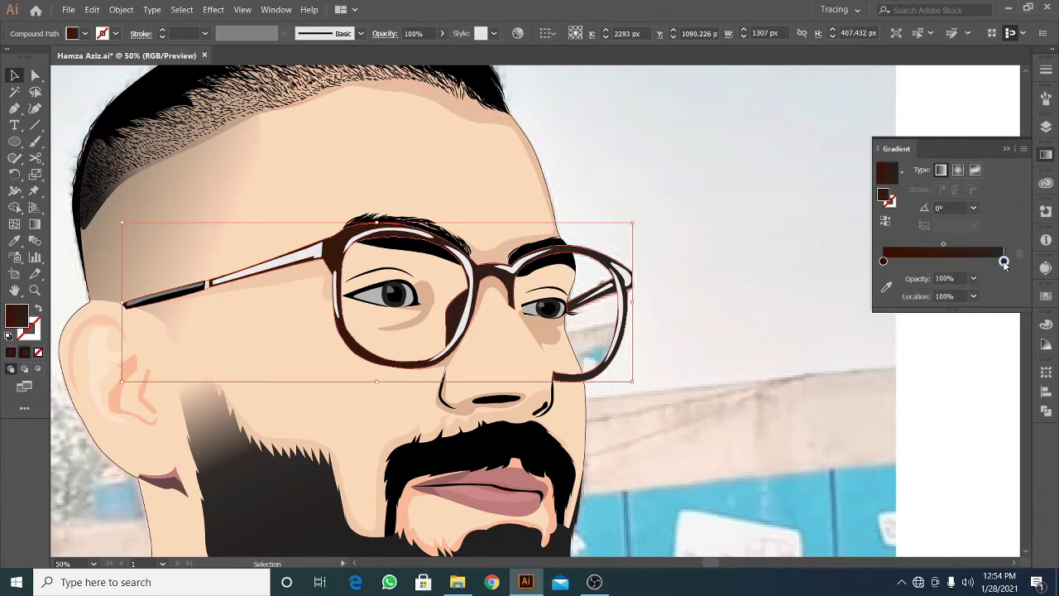
double_click(944, 262)
left_click(861, 285)
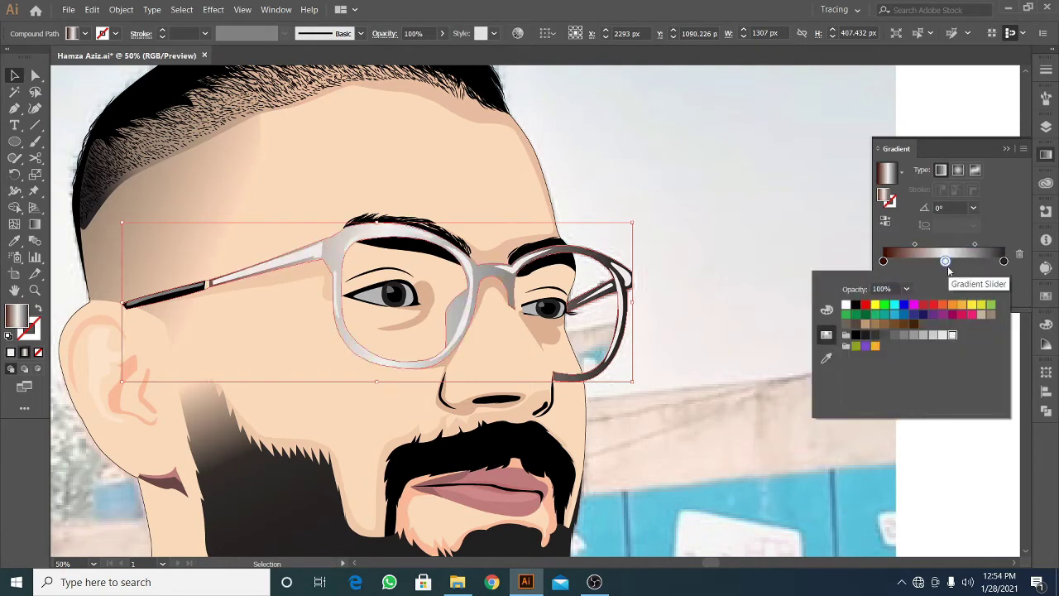
left_click_drag(945, 261, 956, 262)
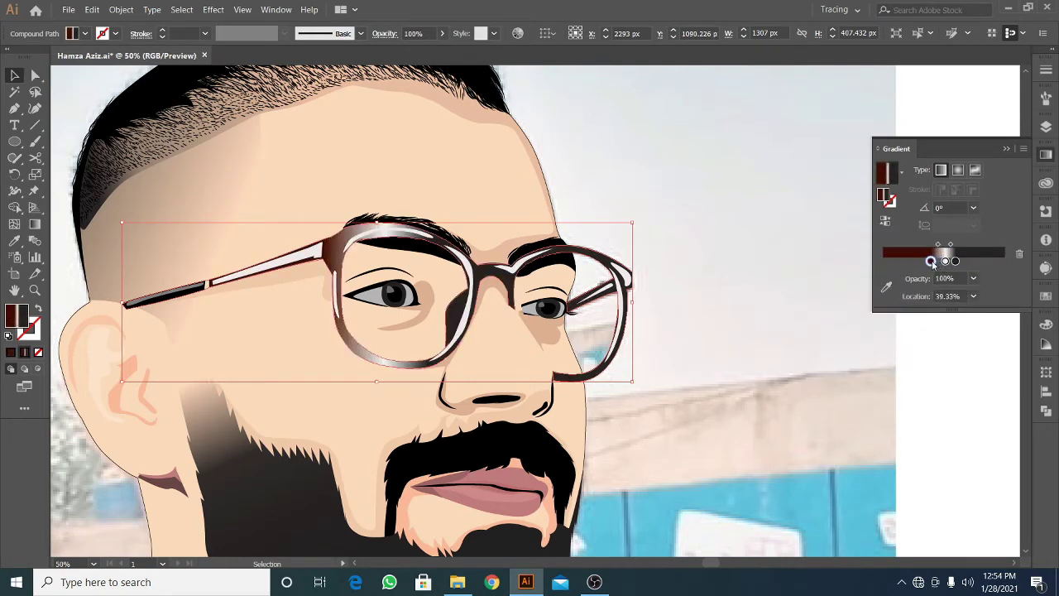
key("ctrl+z")
key("ctrl+z")
key("ctrl+shift+a")
key("ctrl+minus")
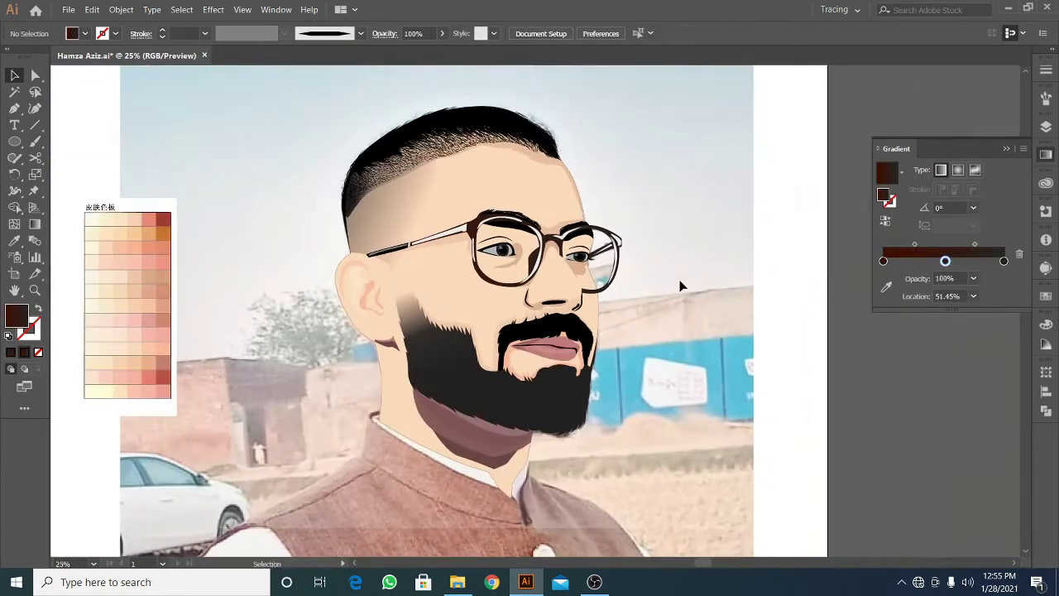
Zoom in on the glasses and select a shape on the lens
key("ctrl+plus")
key("ctrl+plus")
key("ctrl+plus")
left_click(569, 331)
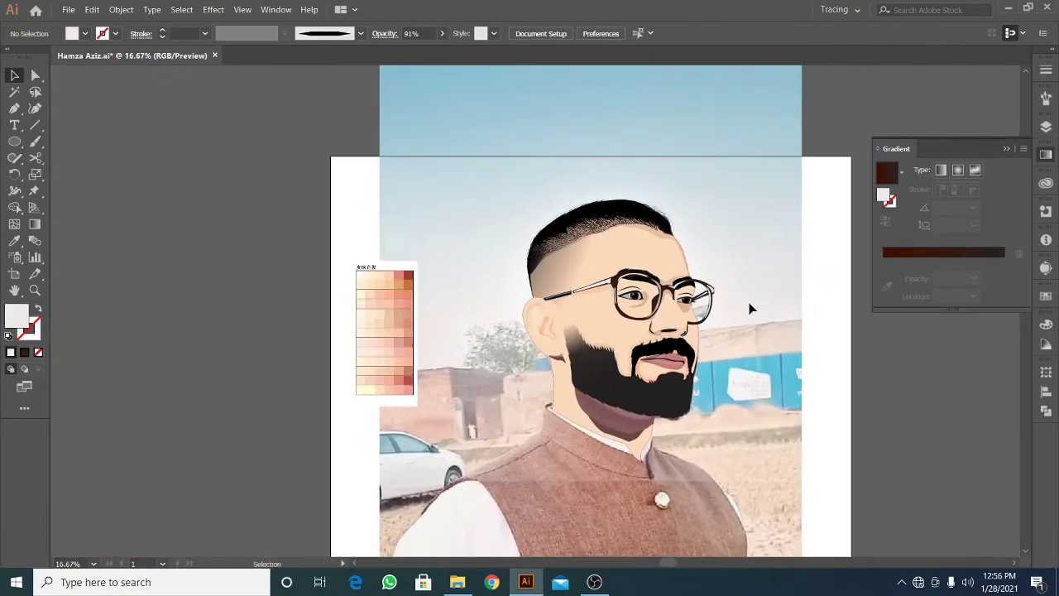
scroll(749, 309, "up", 4)
scroll(766, 224, "down", 2)
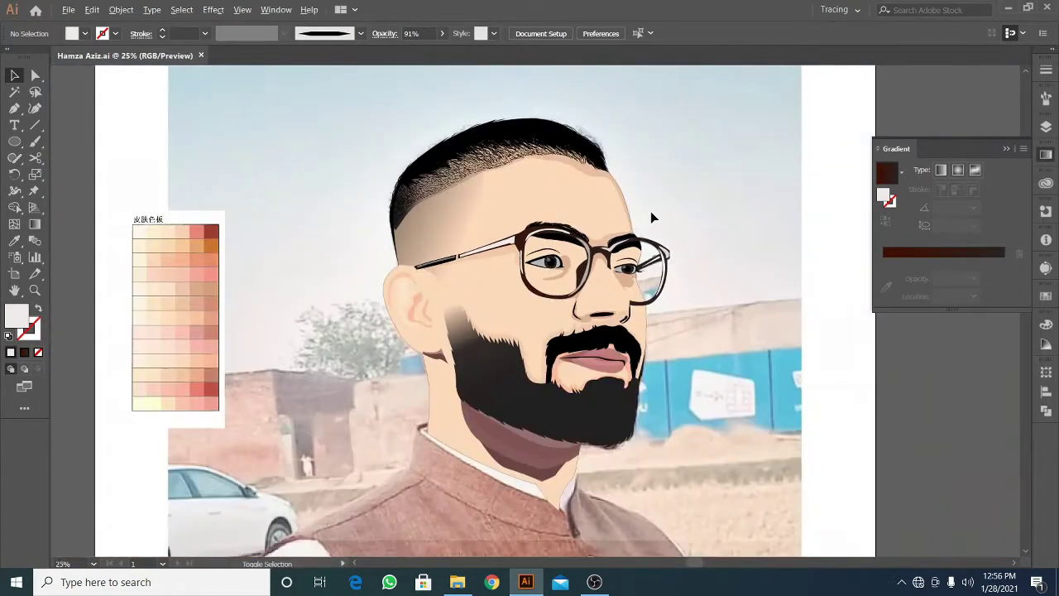
scroll(652, 217, "up", 3)
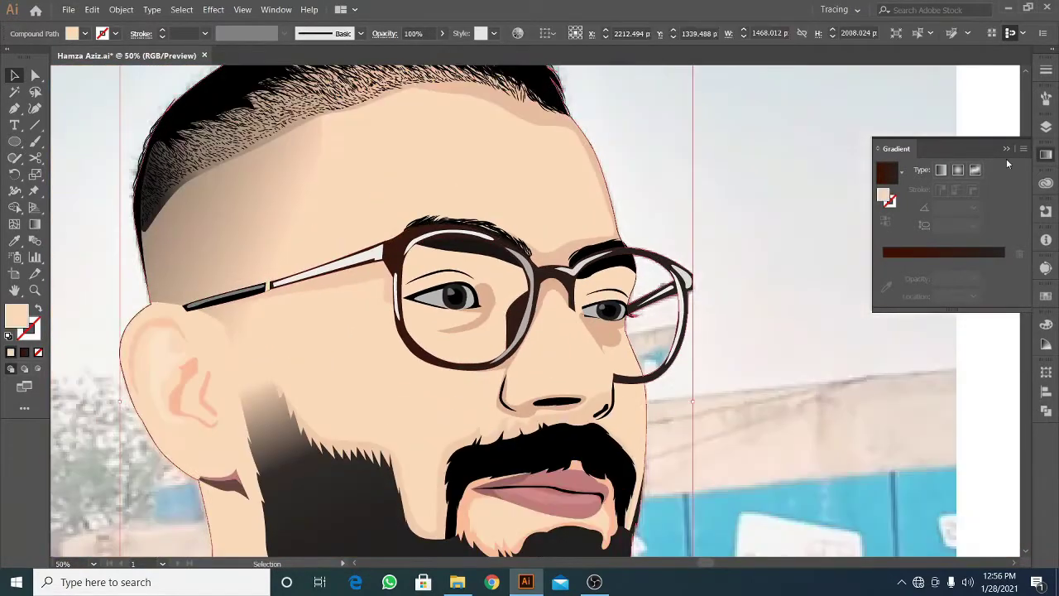
Draw a closed curved eyelid shape above the eye
key("p")
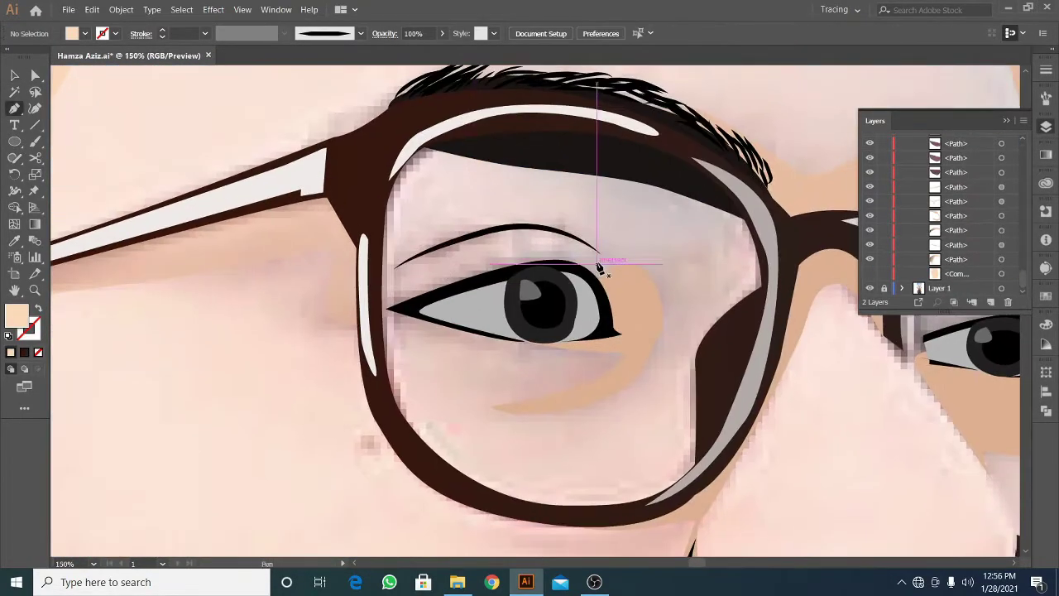
left_click(449, 248)
left_click(383, 269)
mouse_move(381, 270)
left_mouse_down()
mouse_move(445, 230)
mouse_move(561, 207)
left_mouse_up()
left_click(618, 281)
key("shift+x")
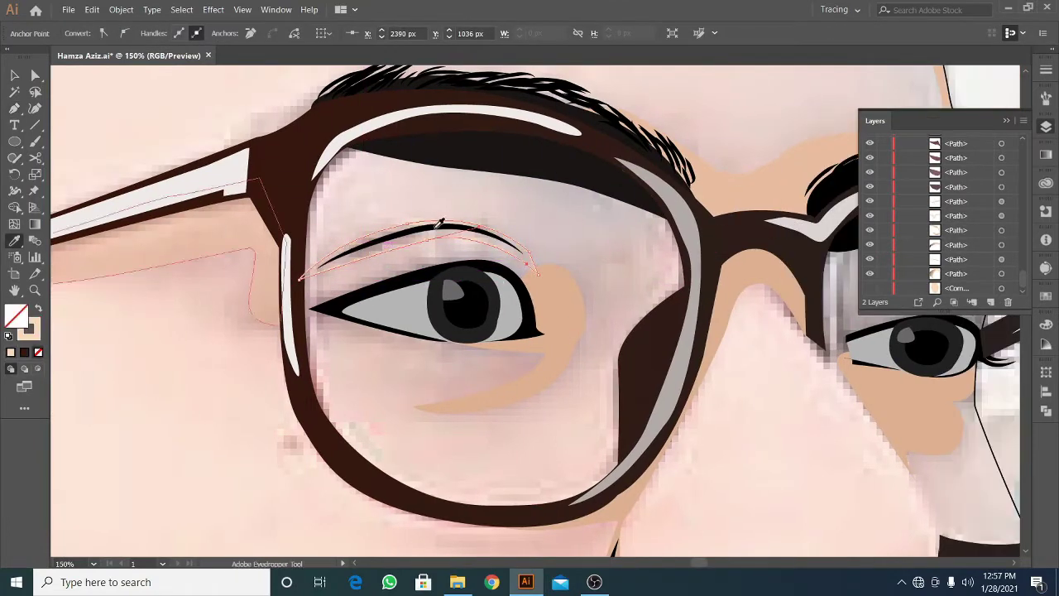
key("v")
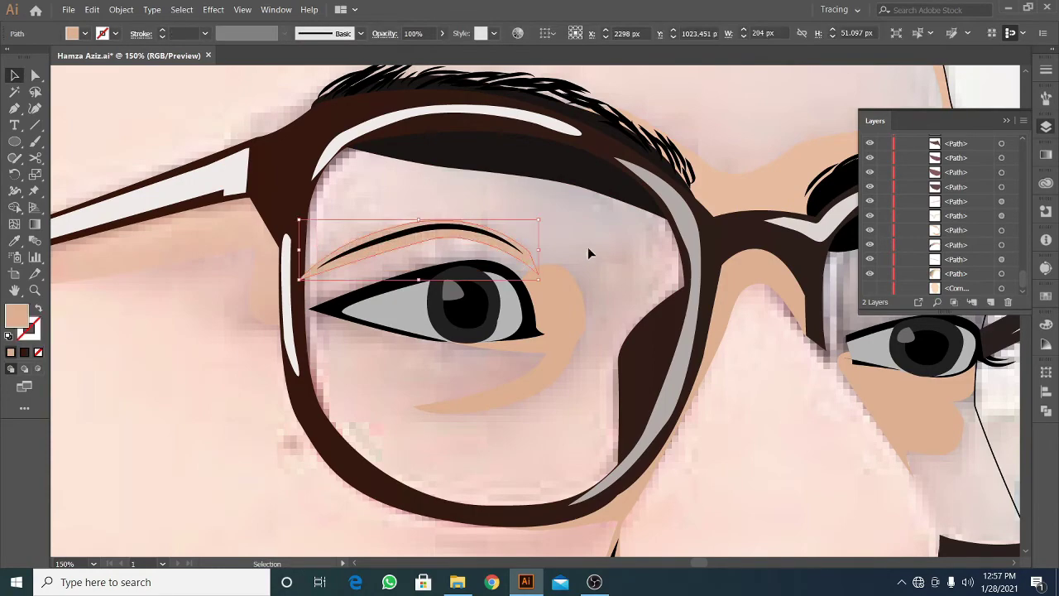
scroll(591, 237, "right", 10)
Draw a skin shape under the other eyebrow and send it behind the hair and frame
key("p")
left_click(413, 316)
left_click(449, 249)
left_click(572, 264)
left_click_drag(567, 308, 576, 244)
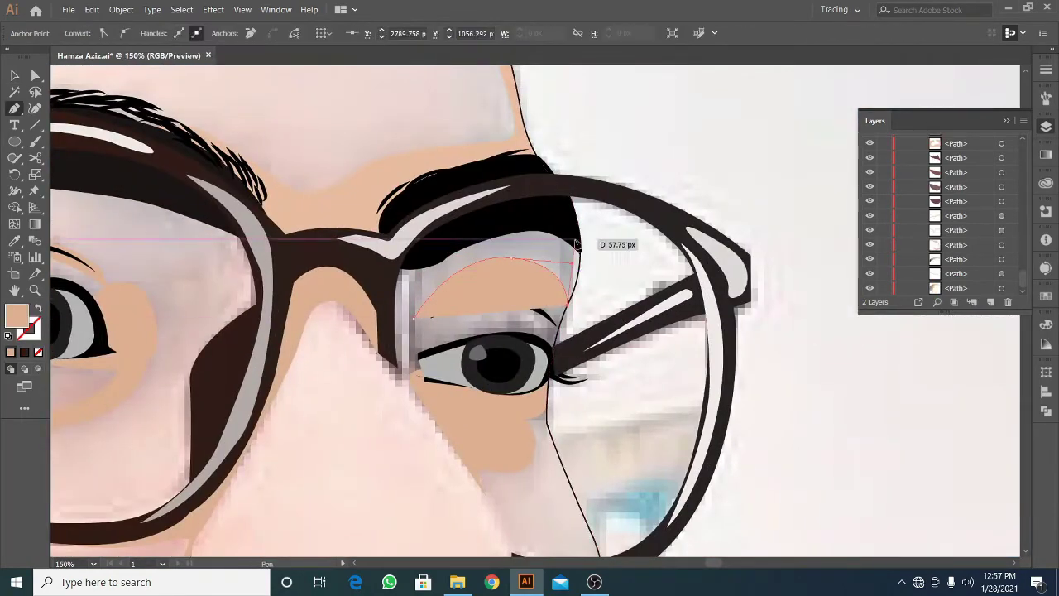
scroll(589, 258, "up", 5)
left_click_drag(234, 277, 234, 291)
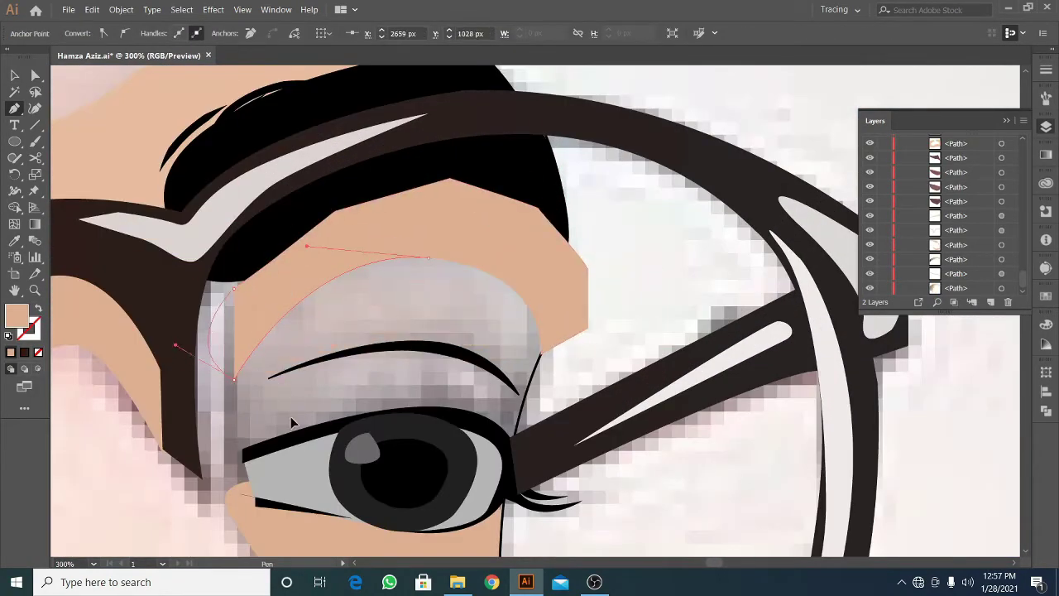
left_click(178, 273)
key("ctrl+shift+bracketleft")
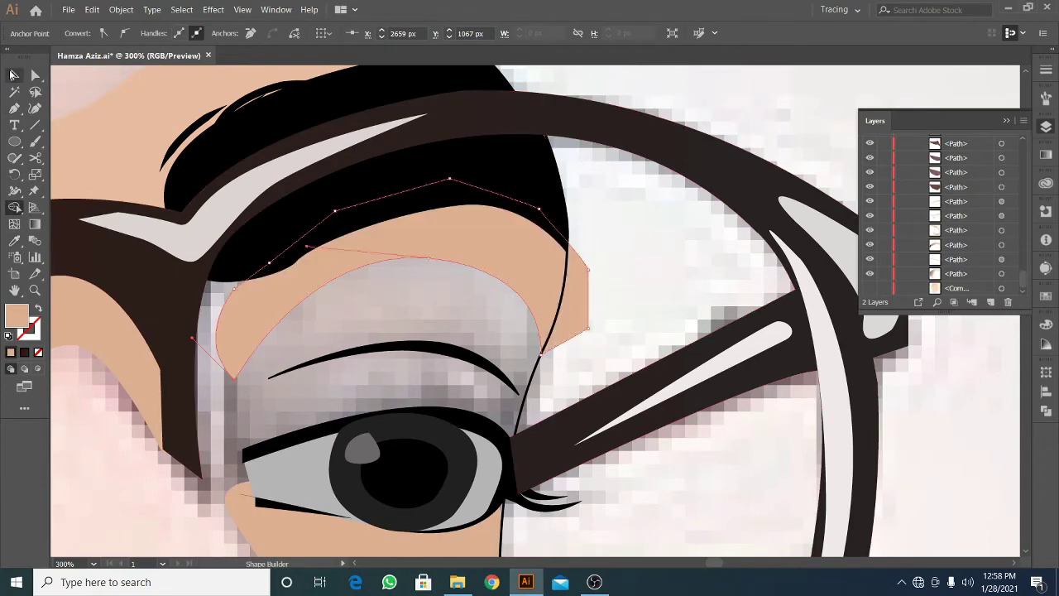
scroll(632, 293, "down", 3)
Outline the dark eyebrow shape along the brow and merge overlapping shapes
key("p")
mouse_move(449, 290)
left_mouse_down()
mouse_move(394, 292)
mouse_move(257, 337)
left_mouse_up()
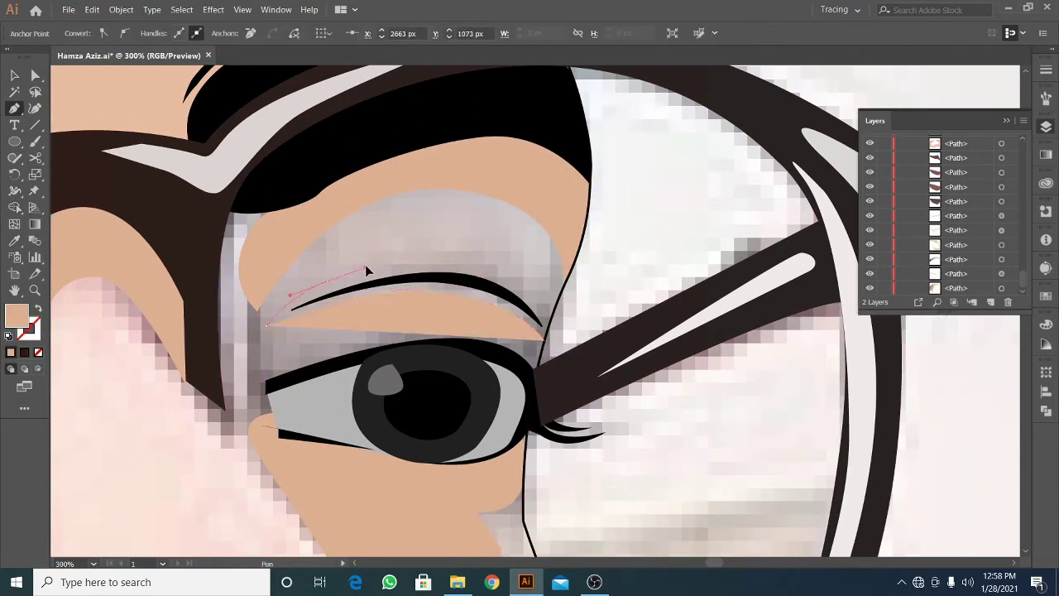
left_click_drag(355, 295, 500, 271)
left_click_drag(548, 234, 555, 225)
left_click(544, 310)
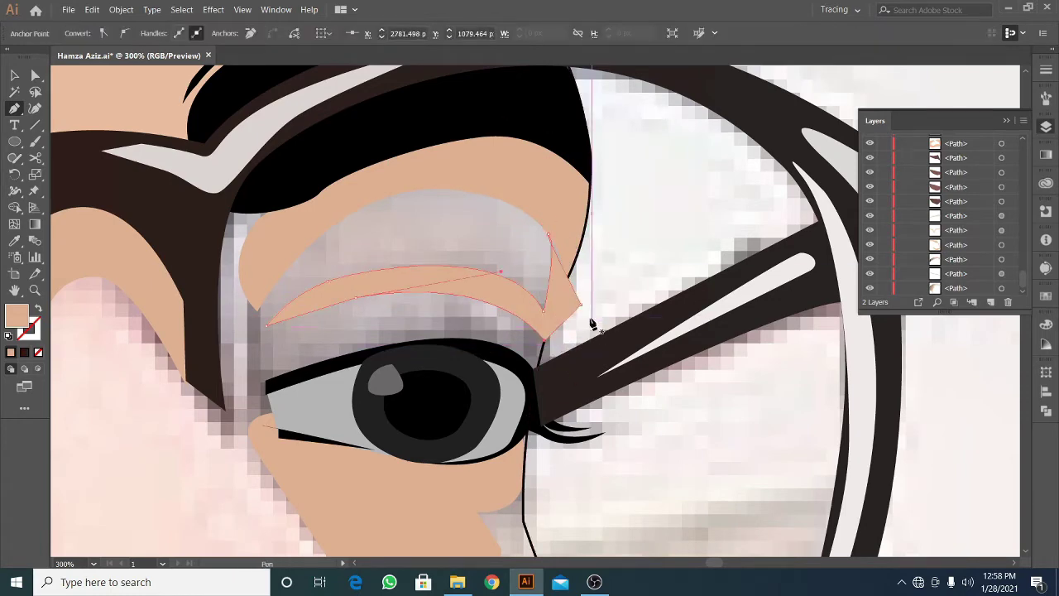
scroll(581, 302, "right", 2)
left_click(265, 323)
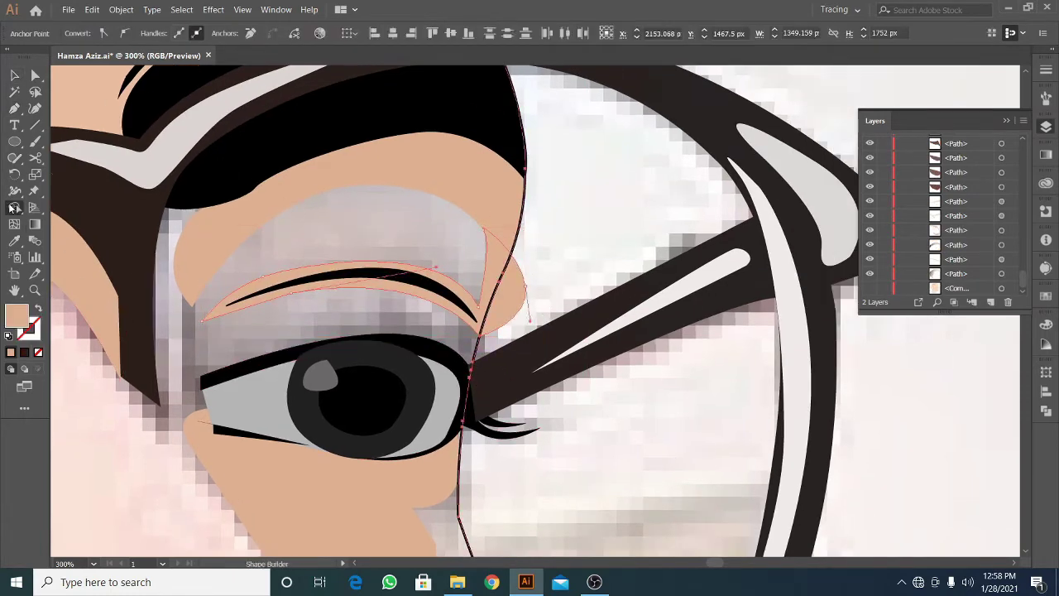
key("shift+m")
Draw a curved shape under the eyebrow reaching the inner eye
key("p")
scroll(620, 203, "left", 5)
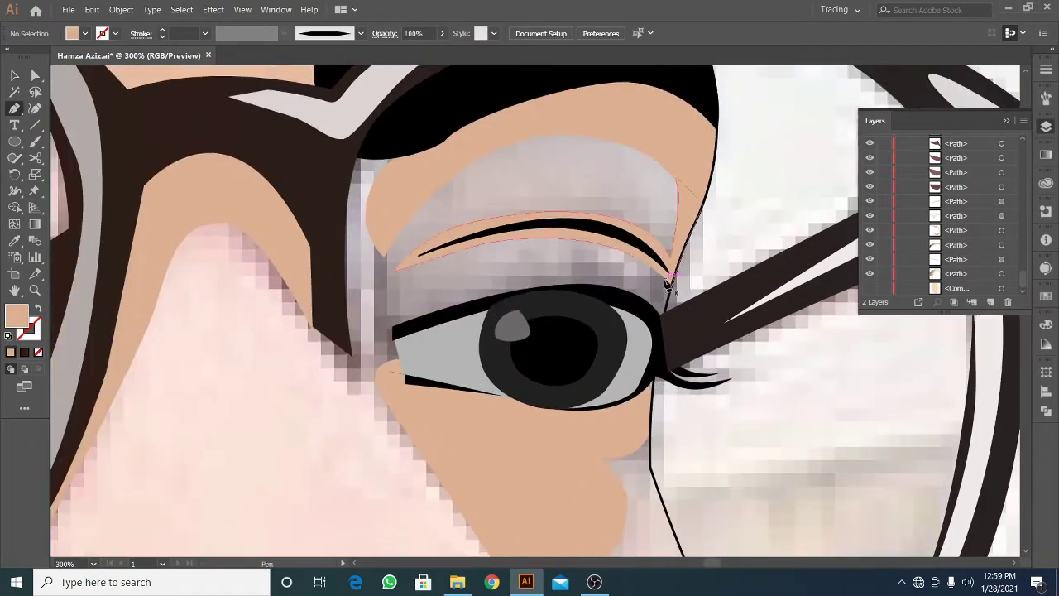
left_click(662, 272)
left_click_drag(478, 286, 371, 333)
left_click(389, 317)
left_click_drag(389, 248, 374, 238)
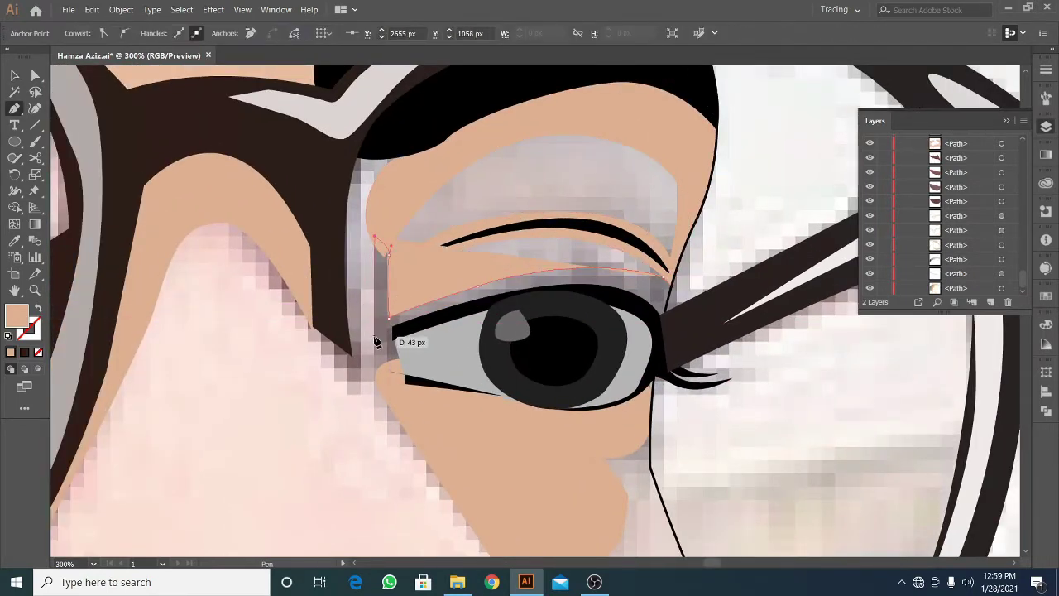
scroll(382, 375, "down", 3)
scroll(405, 347, "up", 2)
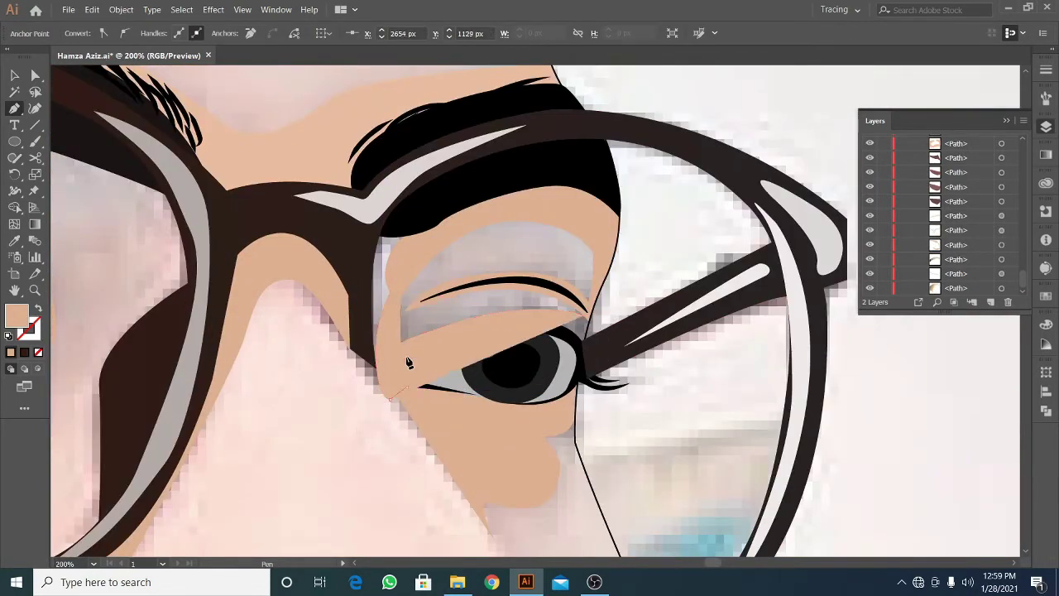
scroll(582, 347, "up", 2)
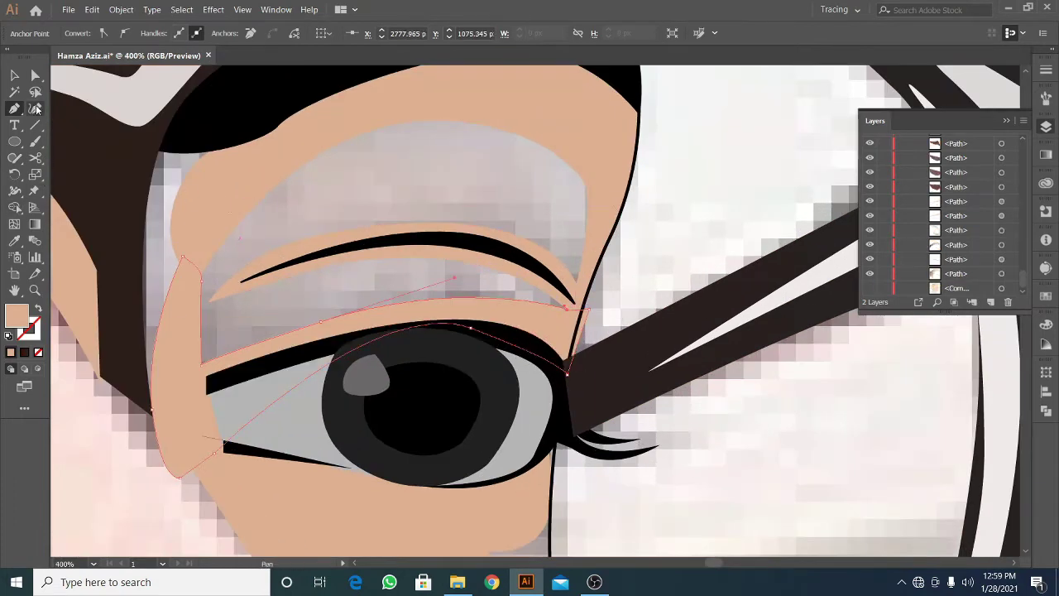
key("v")
left_click(407, 243)
Draw a closed shape curving around the eye
scroll(666, 229, "down", 4)
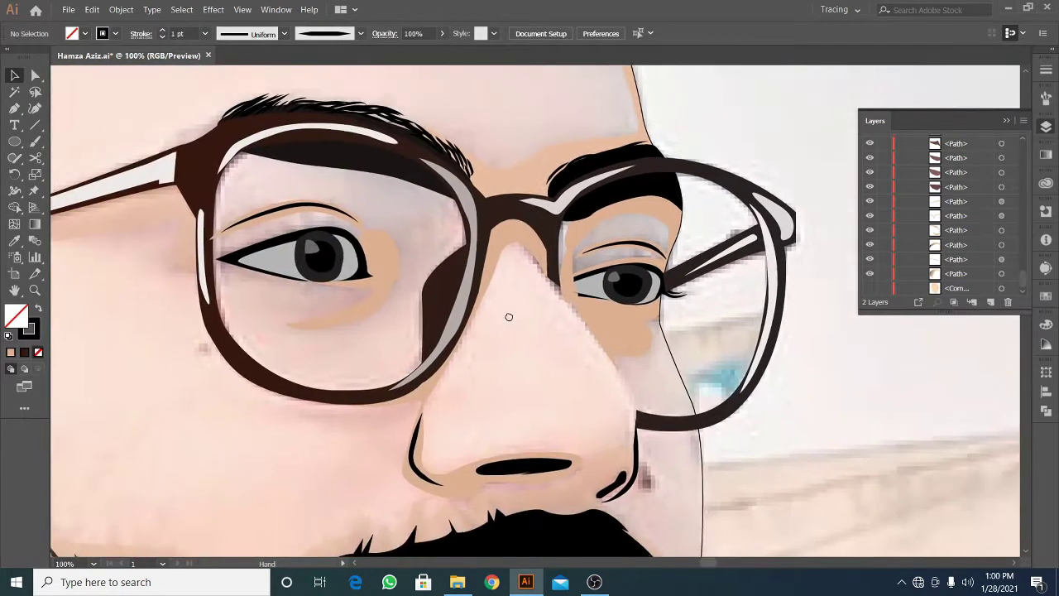
scroll(509, 316, "up", 2)
scroll(642, 295, "up", 2)
key("p")
left_click_drag(488, 313, 190, 317)
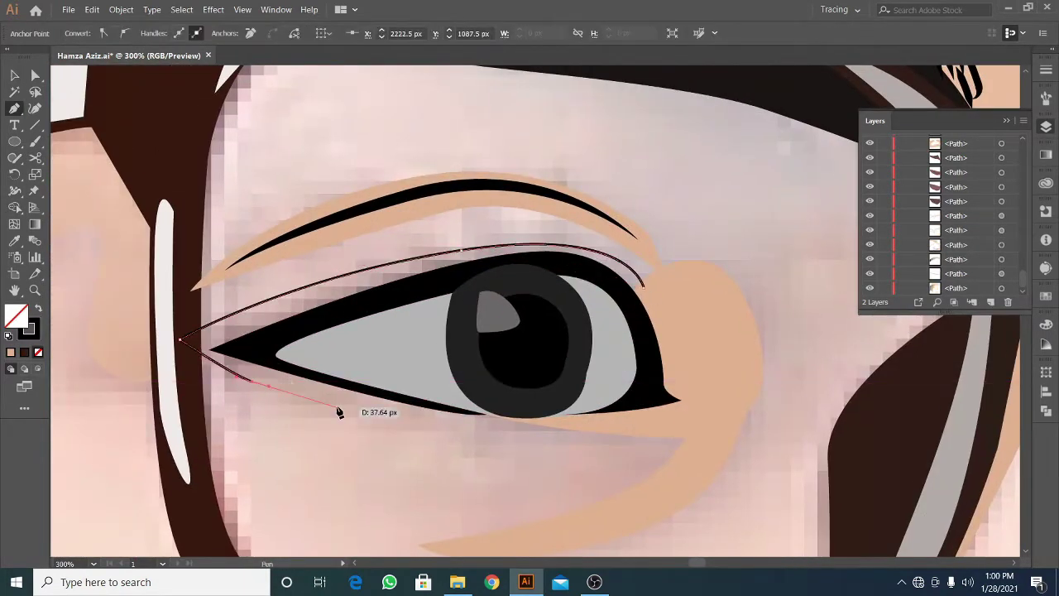
left_click(646, 294)
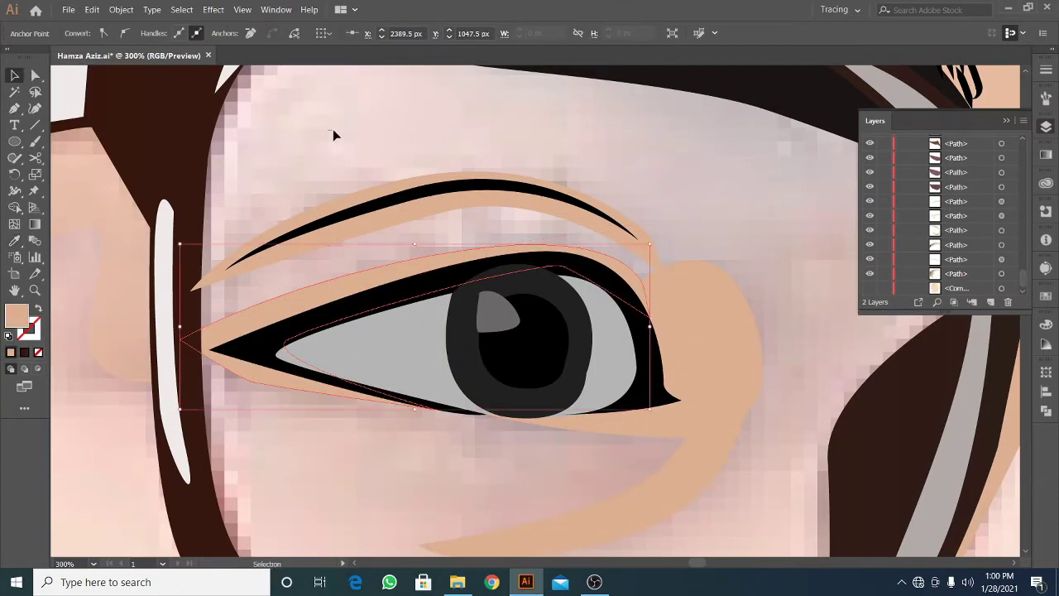
scroll(332, 129, "up", 3)
Draw a shape along the lens rim down to the cheek
left_click(411, 172)
left_click(322, 248)
left_click_drag(308, 385, 306, 451)
scroll(306, 451, "down", 3)
scroll(339, 445, "down", 2)
left_click(189, 307)
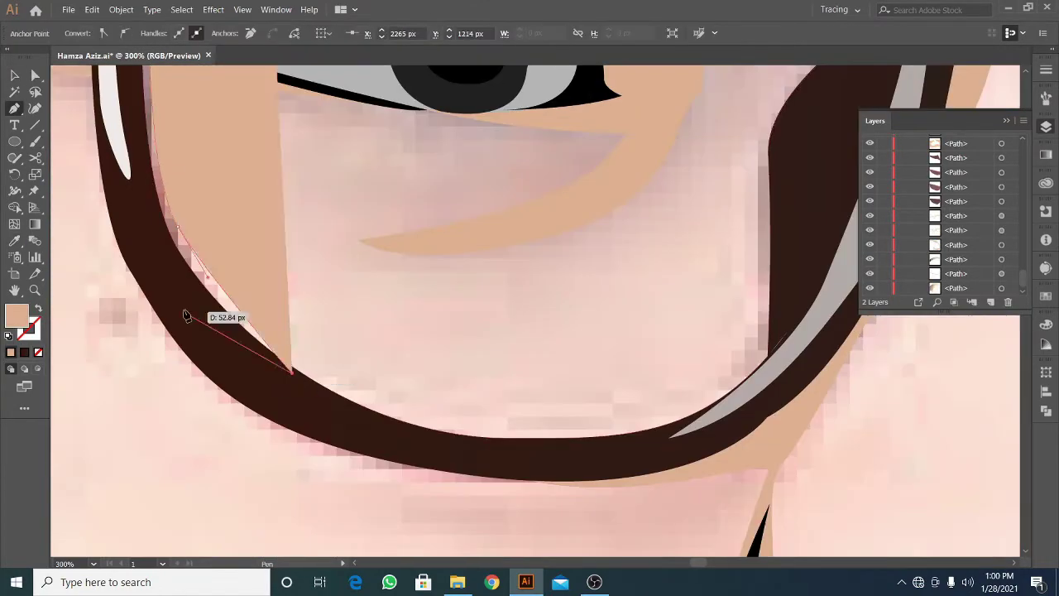
scroll(267, 149, "up", 4)
scroll(267, 149, "up", 2)
left_click_drag(381, 184, 397, 205)
key("v")
Draw a curved cheek shadow shape under the lens
scroll(590, 371, "down", 3)
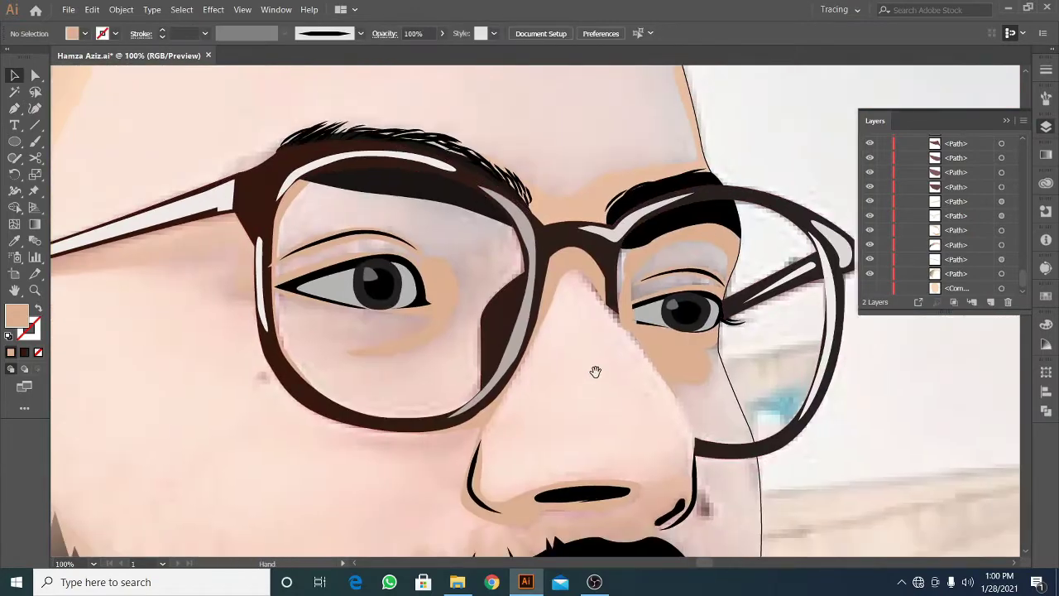
scroll(500, 264, "up", 3)
scroll(501, 265, "down", 3)
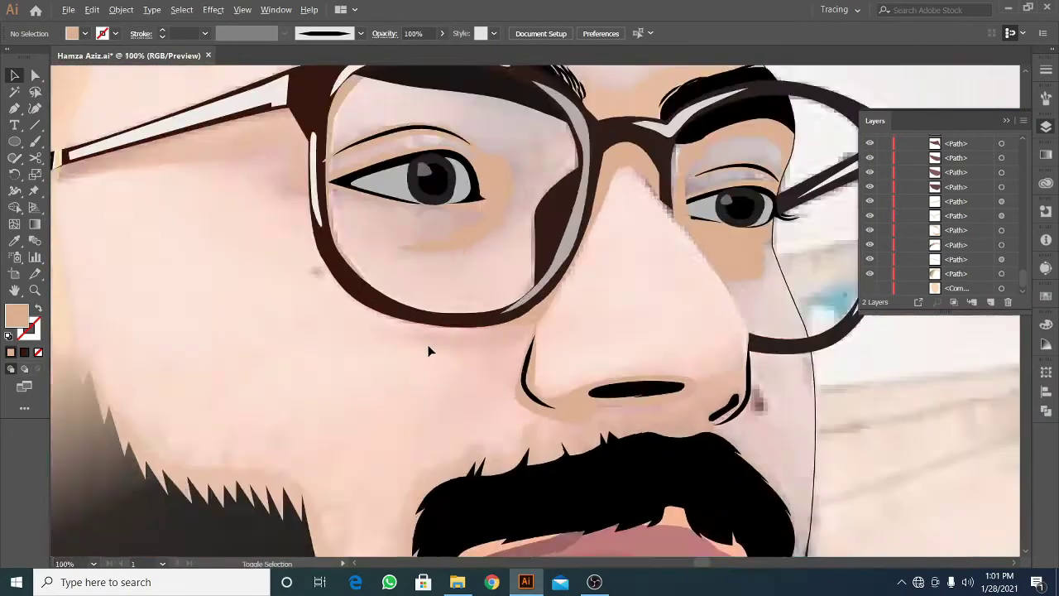
scroll(431, 350, "up", 3)
key("p")
left_click(366, 324)
left_click_drag(565, 338, 616, 331)
left_click(576, 370)
left_click_drag(449, 371, 385, 342)
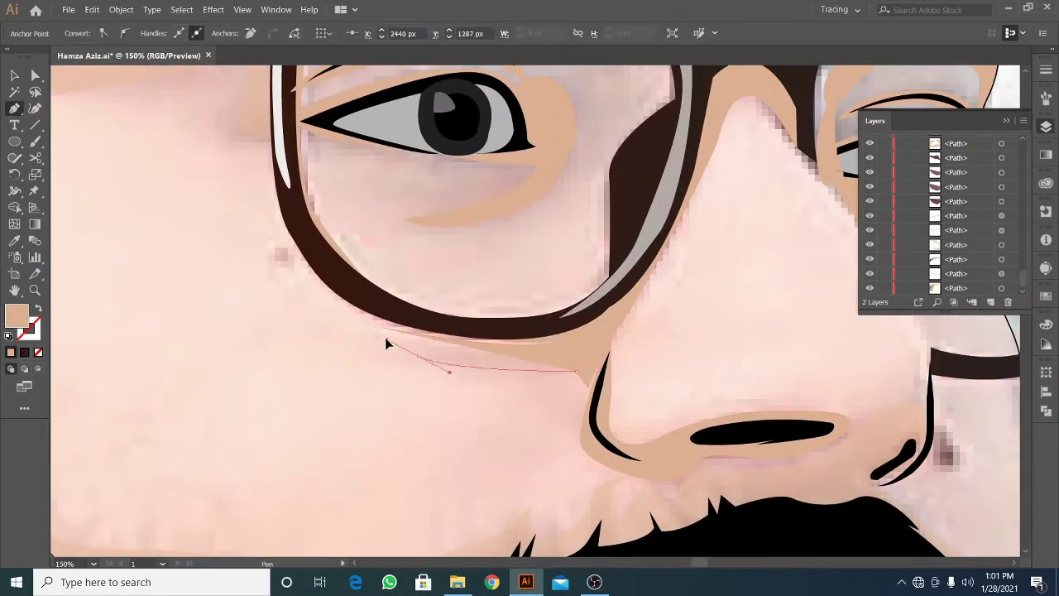
scroll(626, 424, "down", 3)
scroll(484, 426, "down", 2)
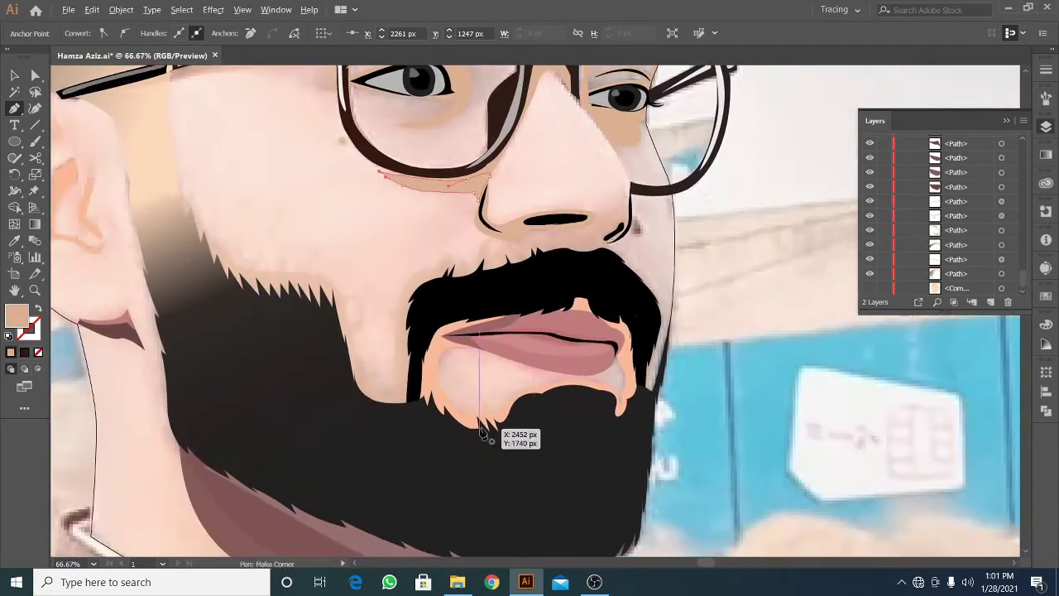
scroll(485, 426, "up", 3)
Draw a closed tan shading shape under the lower lip
left_click(336, 304)
left_click_drag(497, 370, 534, 374)
left_click(665, 335)
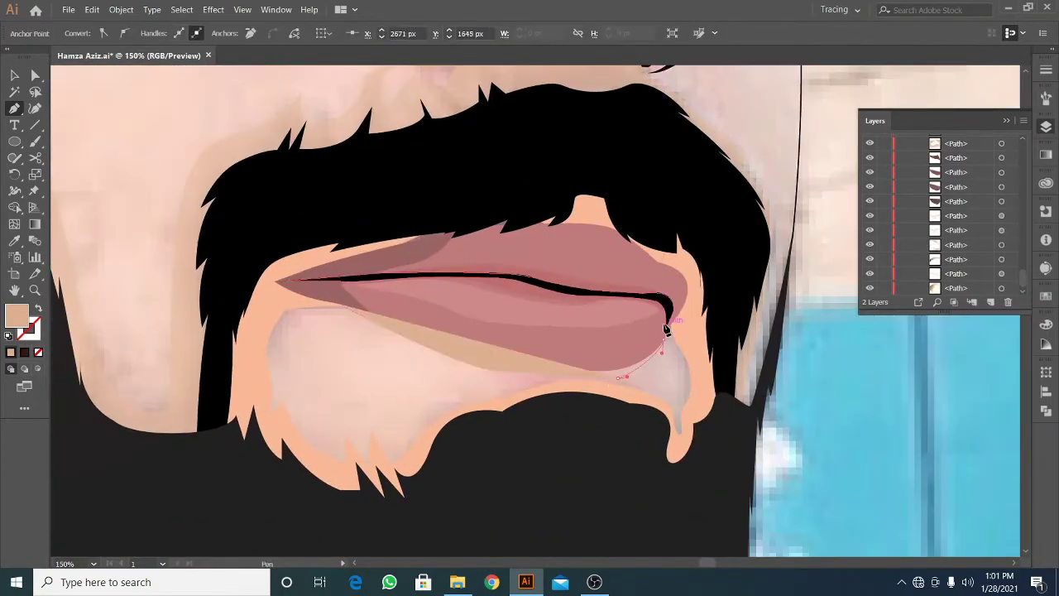
left_click(336, 304)
left_click(331, 389, "ctrl")
scroll(331, 389, "down", 3)
scroll(449, 359, "up", 3)
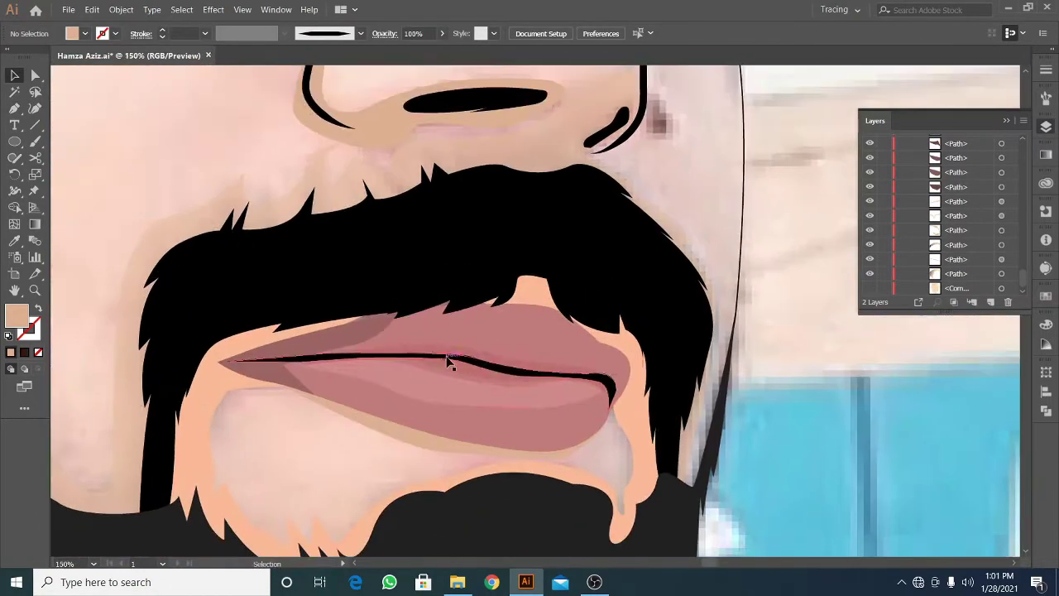
Recolour the line between the lips from black to dark red
left_click(450, 359)
double_click(17, 315)
left_click(433, 345)
left_click(662, 193)
double_click(17, 315)
left_click(668, 201)
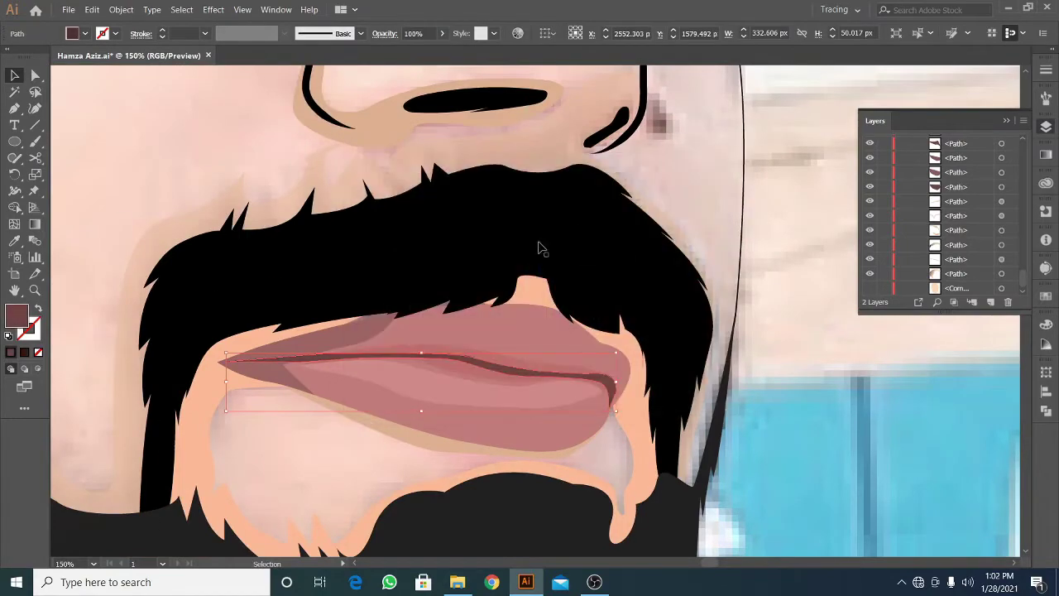
scroll(279, 449, "down", 2)
scroll(687, 296, "down", 2)
scroll(546, 347, "up", 4)
Trace a shadow shape beside the right side of the mustache
scroll(429, 233, "down", 1)
key("p")
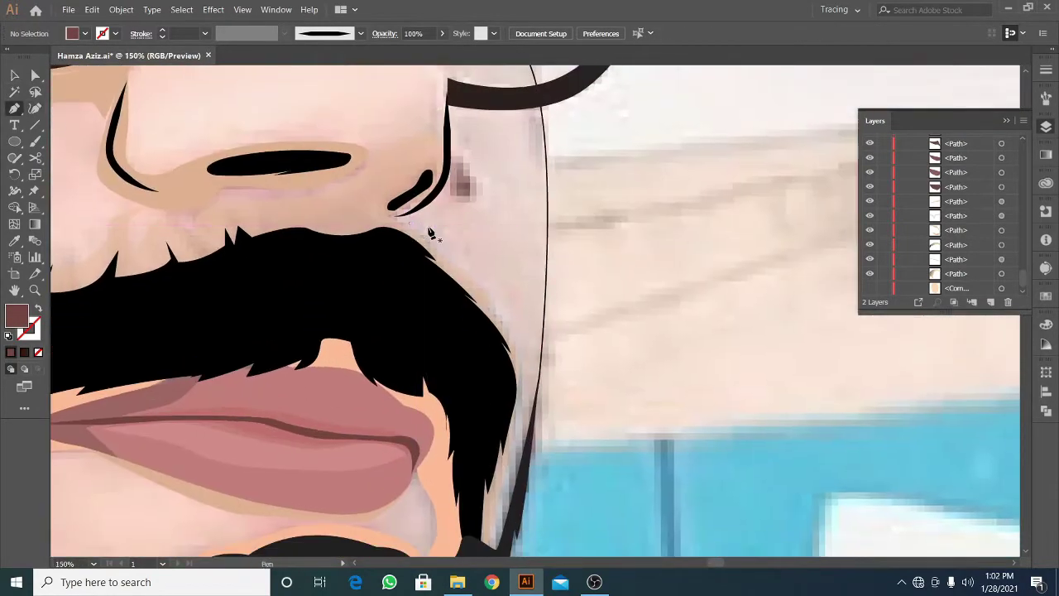
left_click(520, 472)
left_click(548, 371)
scroll(461, 307, "down", 3)
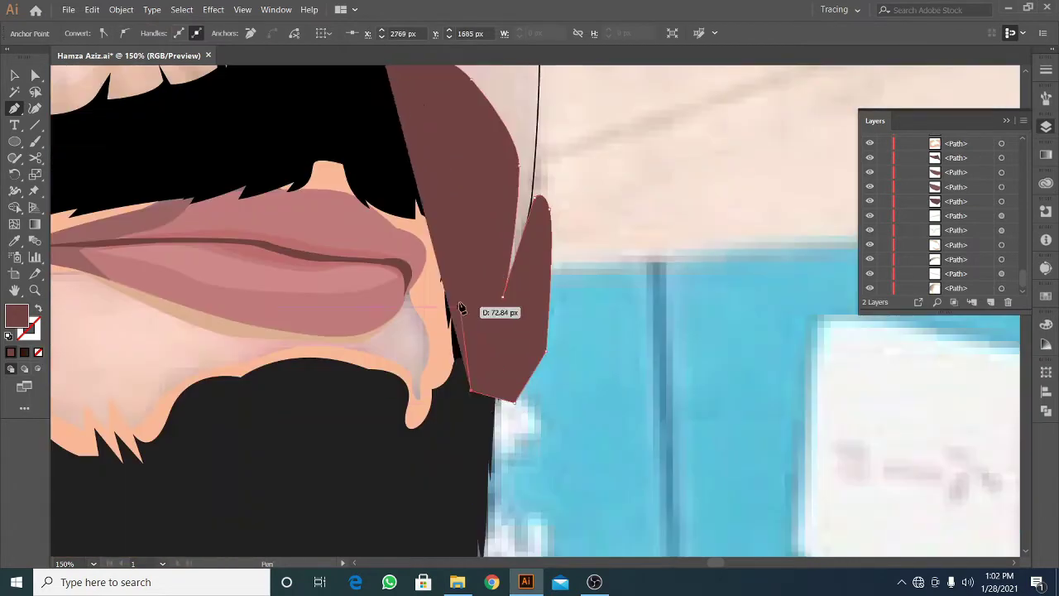
scroll(470, 240, "up", 3)
left_click(470, 240)
scroll(464, 248, "down", 2)
Fill the mustache shadow with dark maroon
key("shift+m")
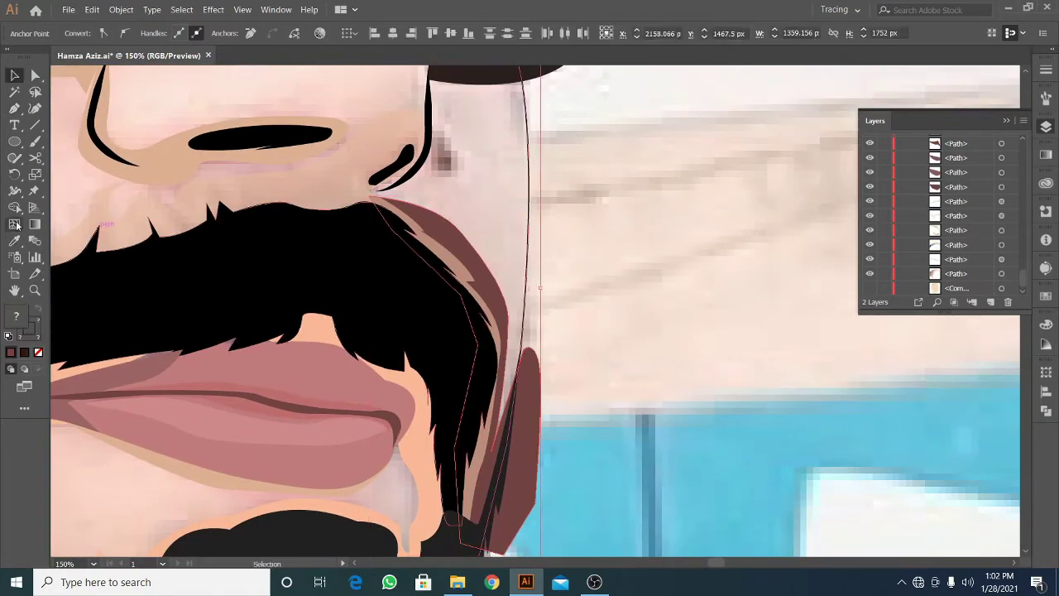
scroll(240, 271, "up", 1)
scroll(496, 330, "left", 1)
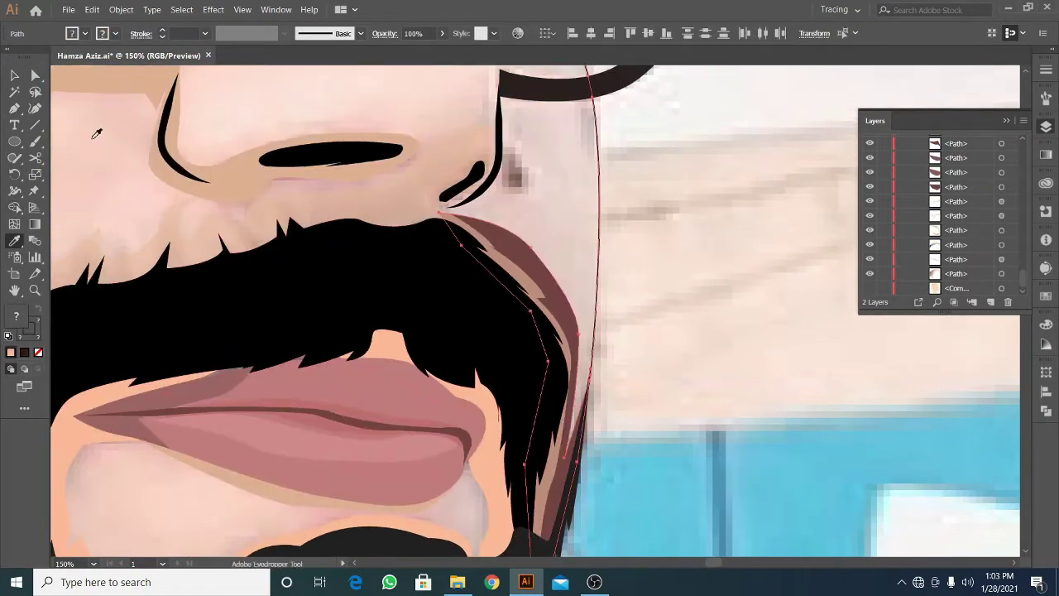
left_click(521, 285)
scroll(579, 347, "left", 3)
scroll(613, 355, "down", 3)
scroll(392, 235, "up", 1)
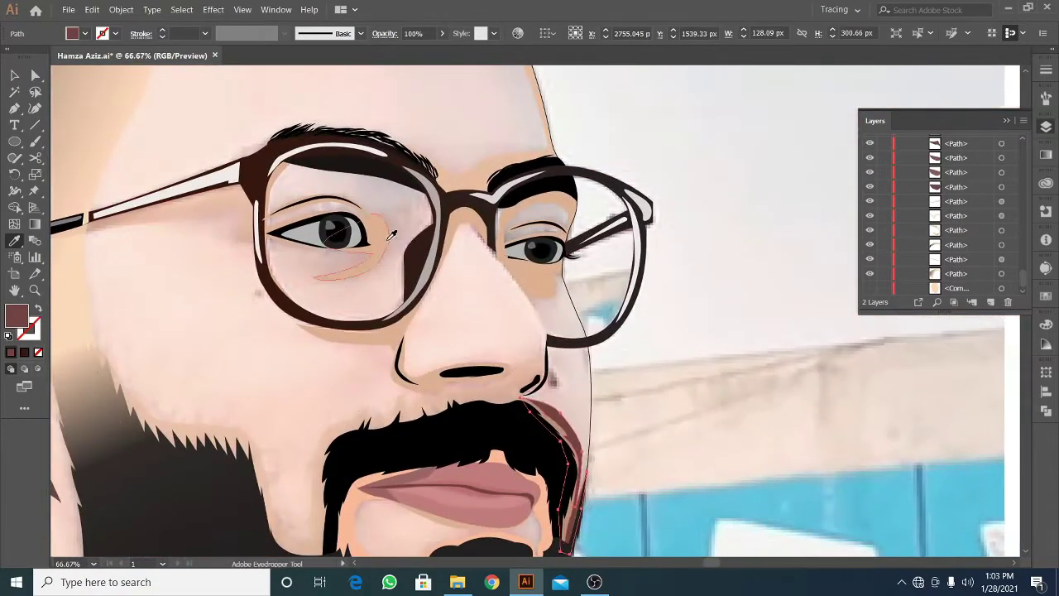
Draw a tan shading shape above the left eyebrow
key("p")
scroll(529, 315, "up", 3)
scroll(331, 298, "up", 3)
left_click(329, 263)
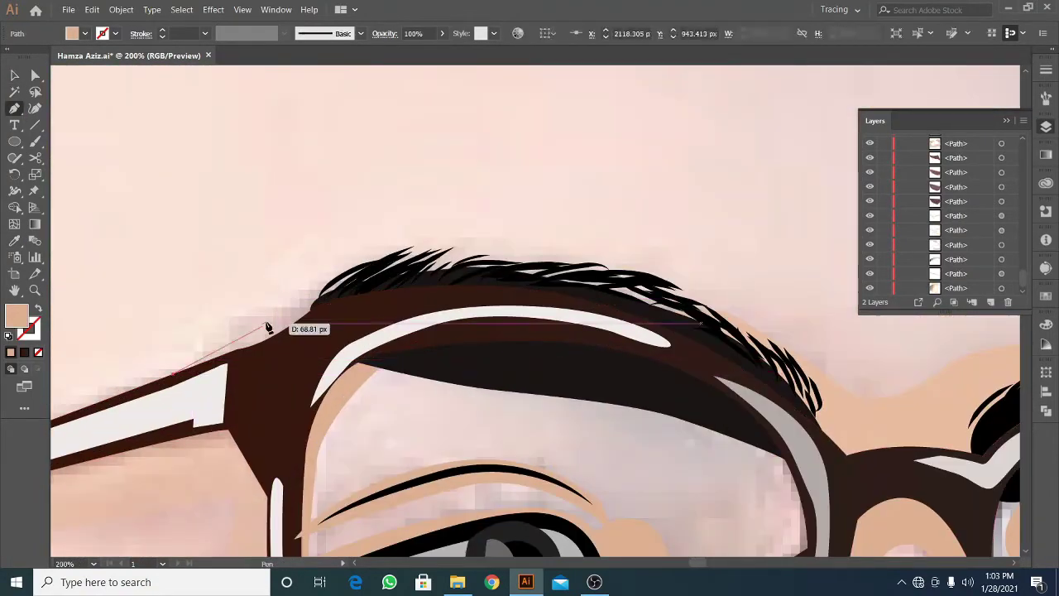
left_click_drag(447, 236, 489, 248)
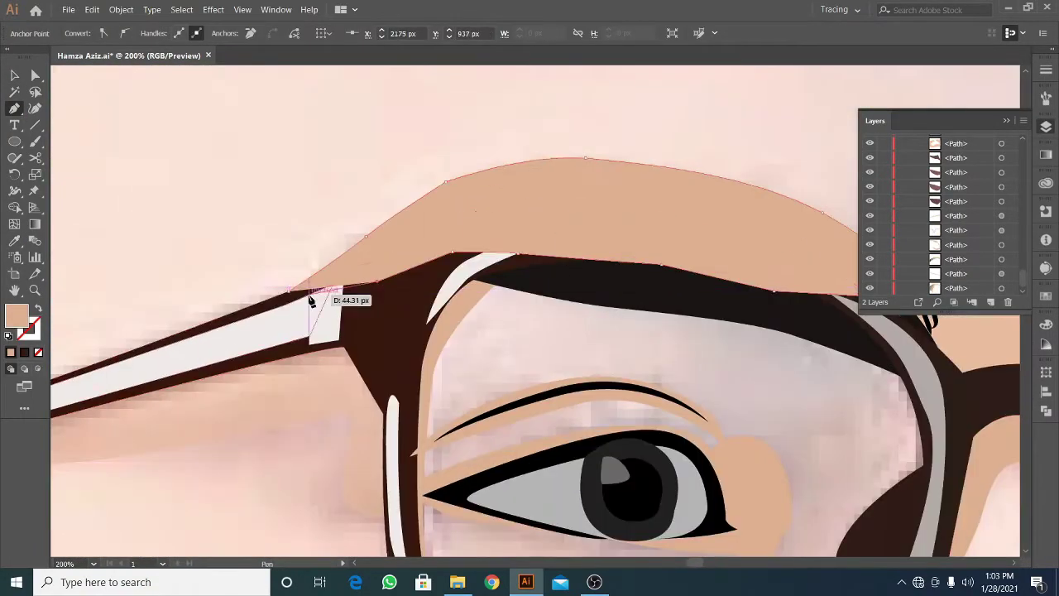
left_click(291, 292)
scroll(347, 281, "down", 2)
key("v")
Close a tan shading shape beneath the glasses temple arm
scroll(366, 307, "down", 2)
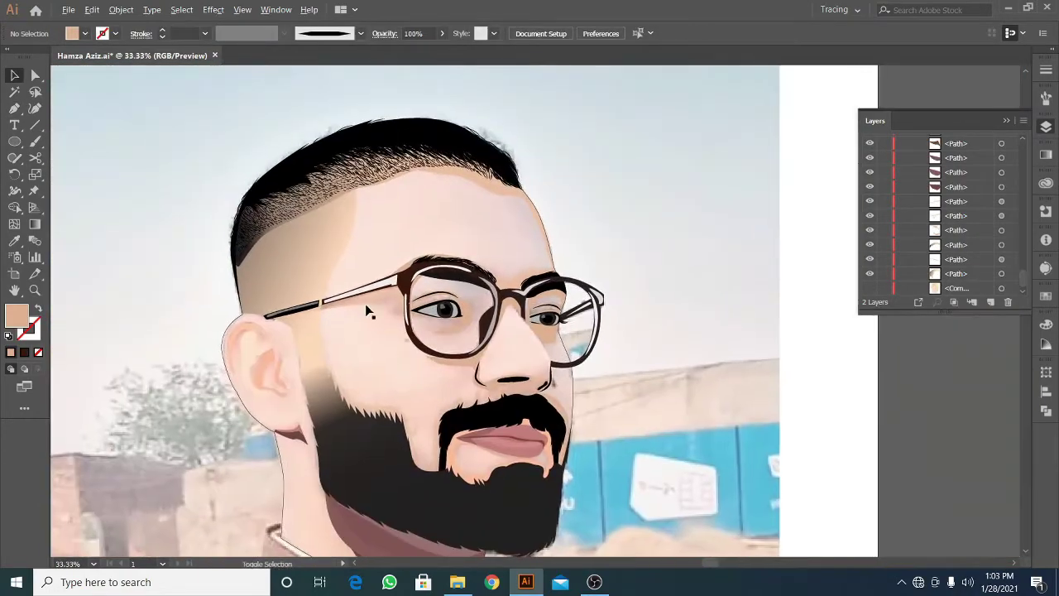
scroll(416, 362, "up", 3)
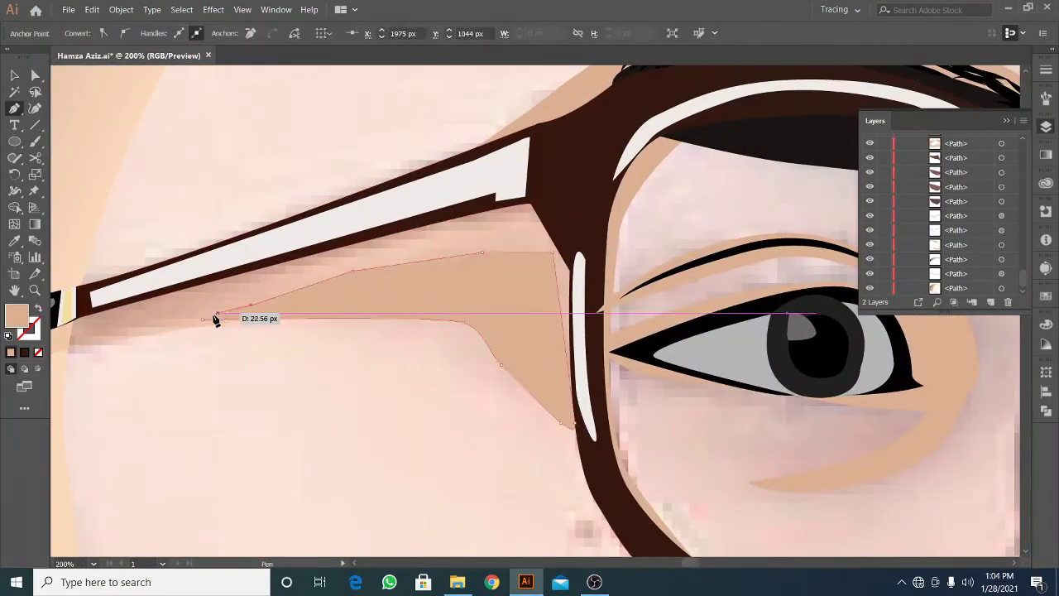
left_click(201, 323)
key("v")
scroll(378, 454, "down", 3)
scroll(496, 338, "down", 2)
scroll(704, 347, "down", 2)
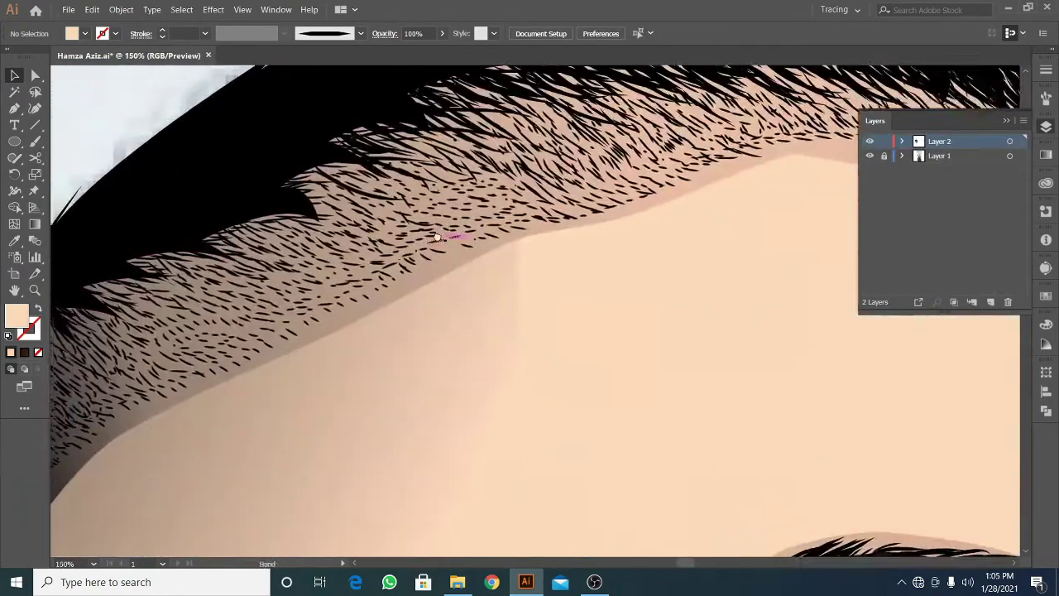
key("b")
key("ctrl+=")
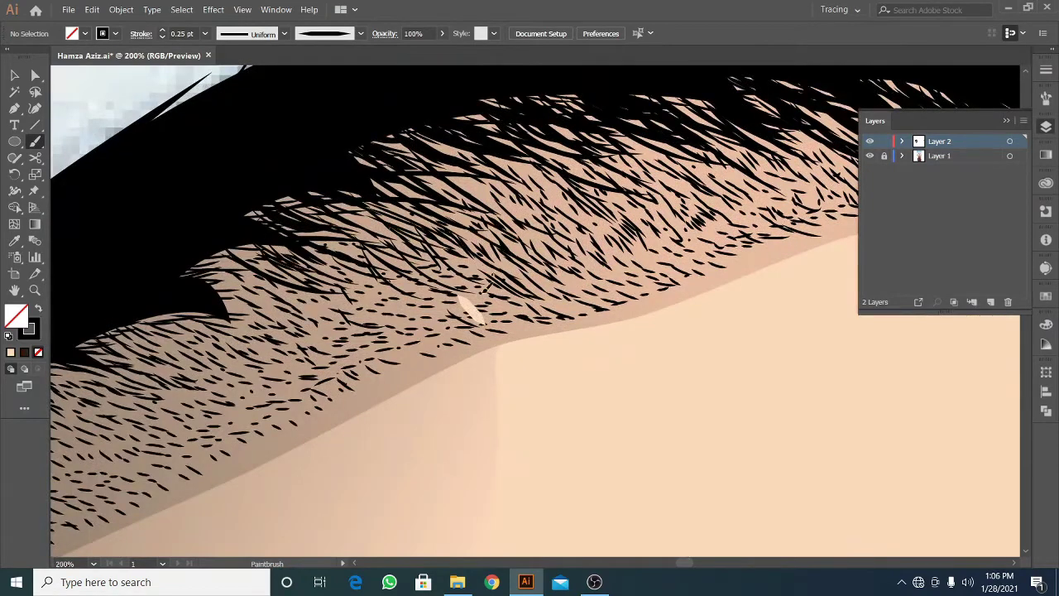
left_click_drag(272, 298, 463, 248)
scroll(329, 294, "left", 3)
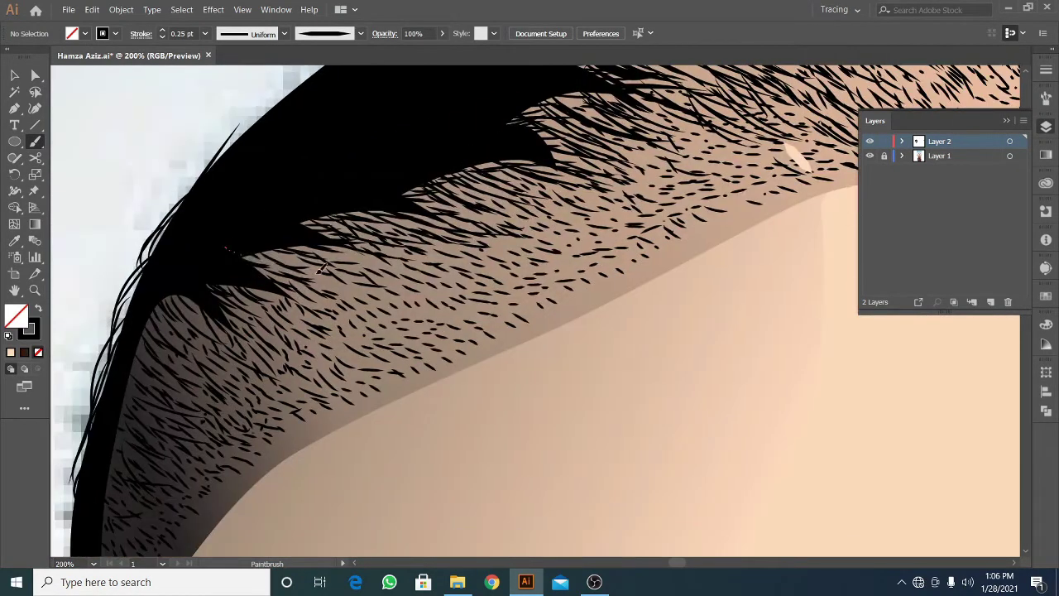
scroll(488, 153, "right", 4)
scroll(475, 164, "up", 2)
scroll(417, 180, "down", 3)
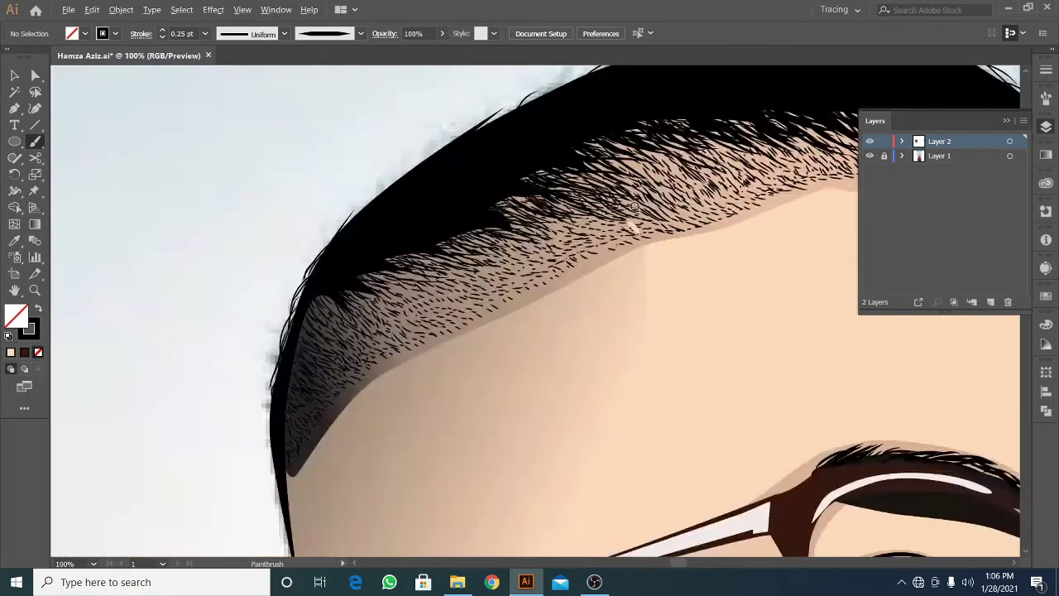
scroll(376, 245, "up", 2)
scroll(589, 229, "right", 3)
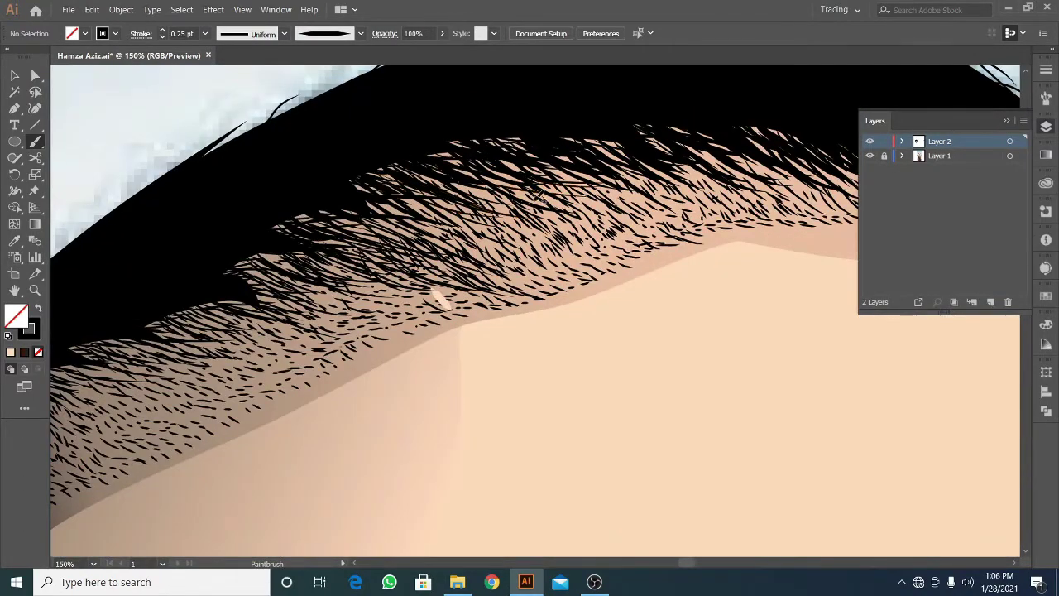
scroll(537, 196, "right", 2)
scroll(474, 176, "up", 1)
scroll(667, 198, "down", 3)
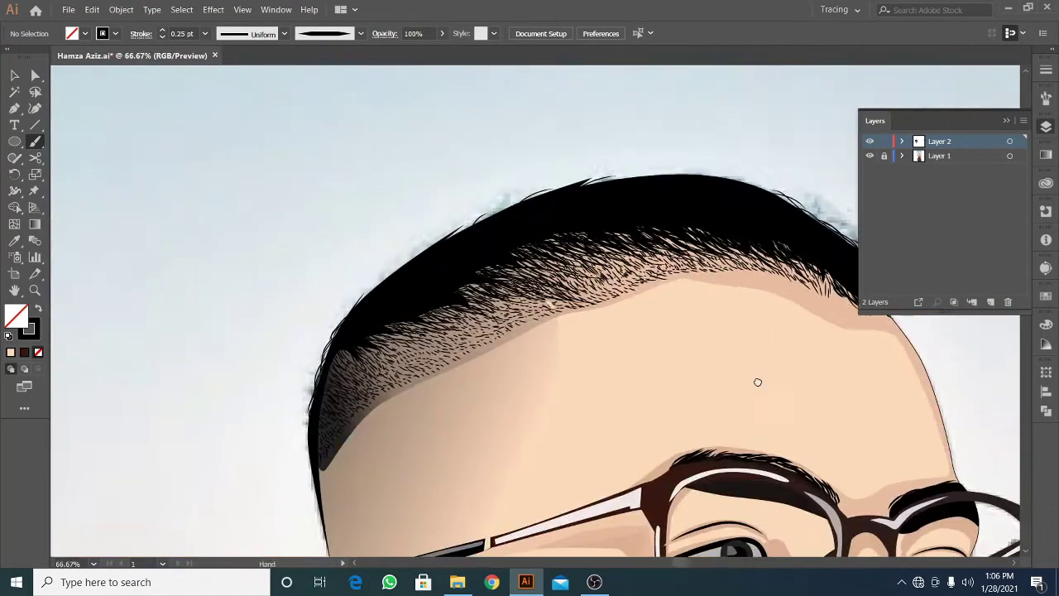
scroll(537, 228, "up", 3)
scroll(768, 198, "right", 8)
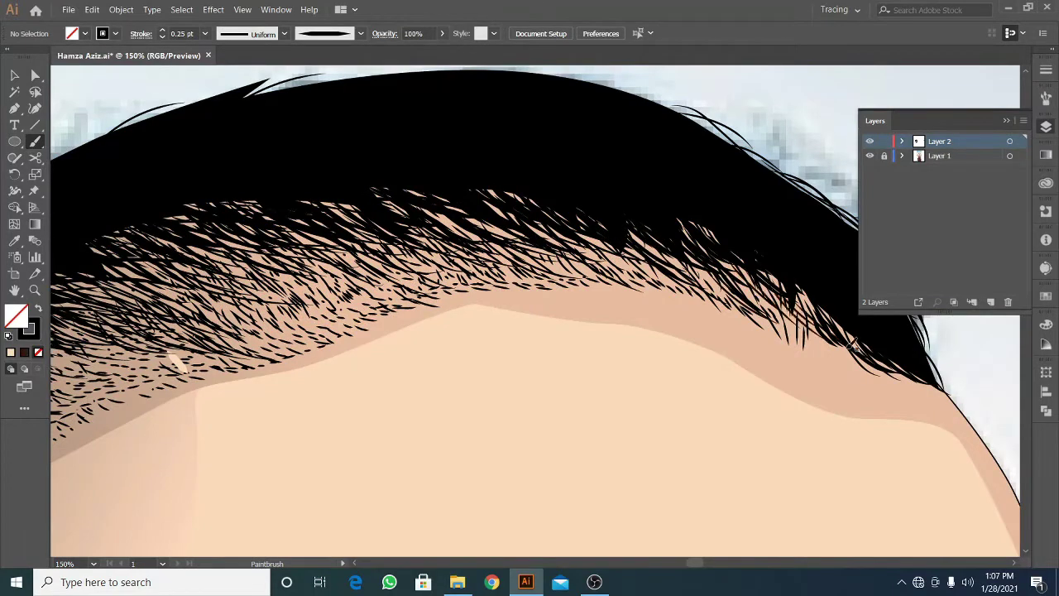
scroll(854, 346, "down", 3)
scroll(478, 178, "up", 3)
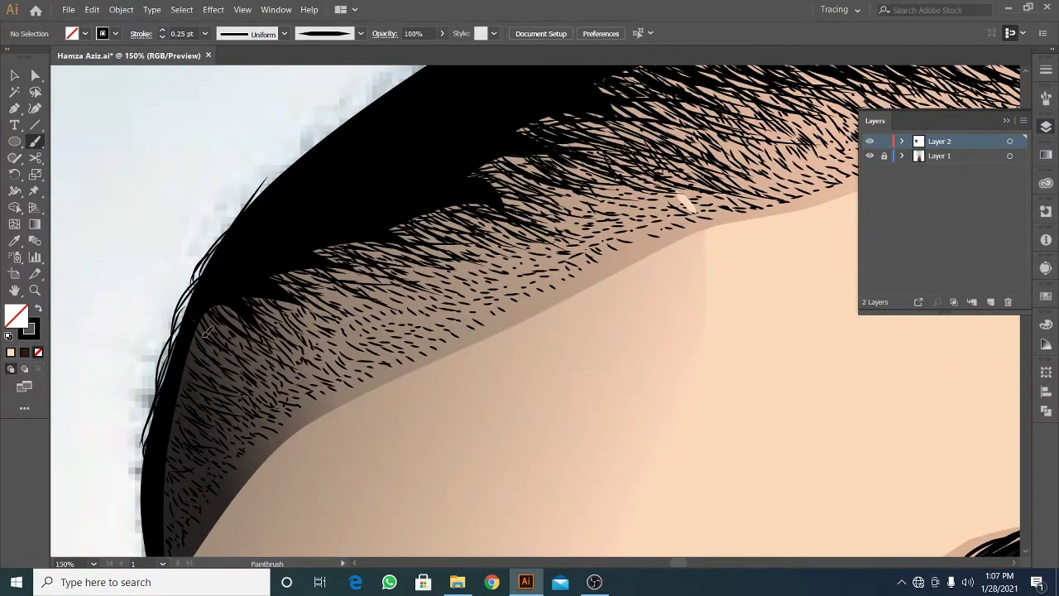
scroll(526, 157, "up", 1)
scroll(526, 157, "right", 2)
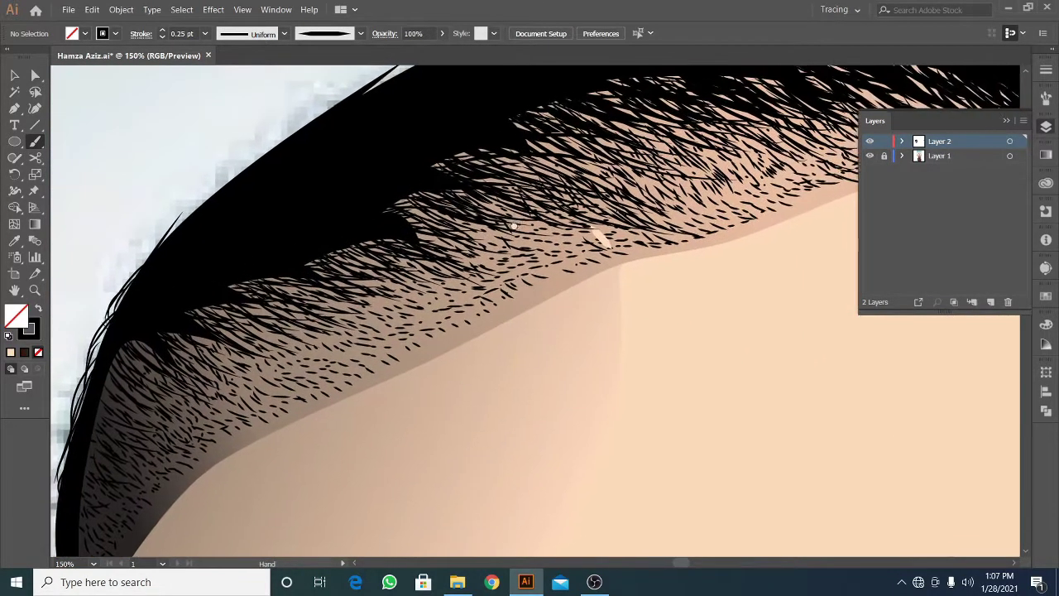
scroll(462, 199, "up", 2)
scroll(506, 192, "right", 4)
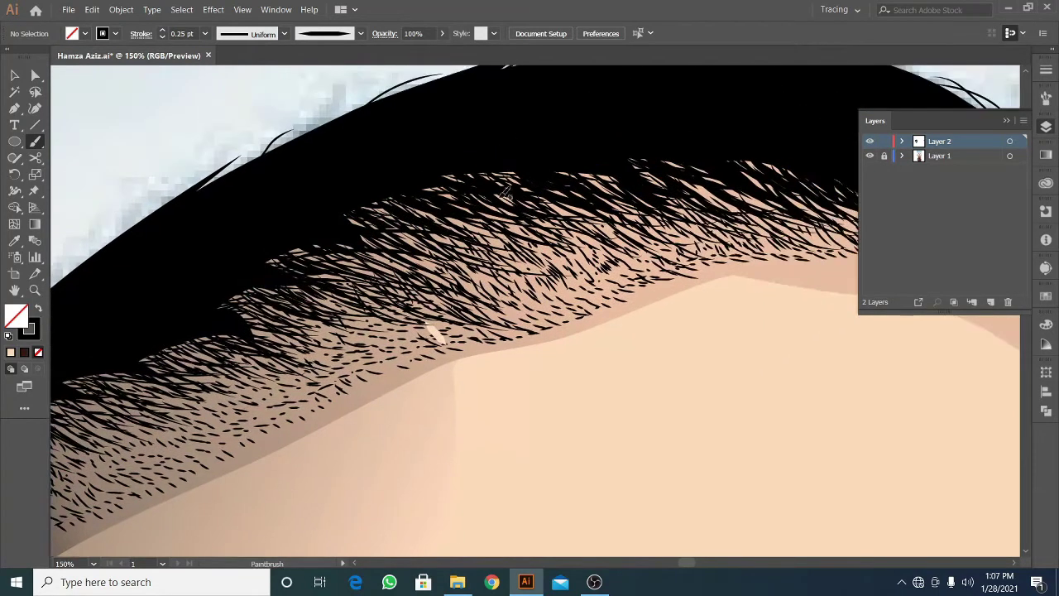
scroll(677, 172, "down", 2)
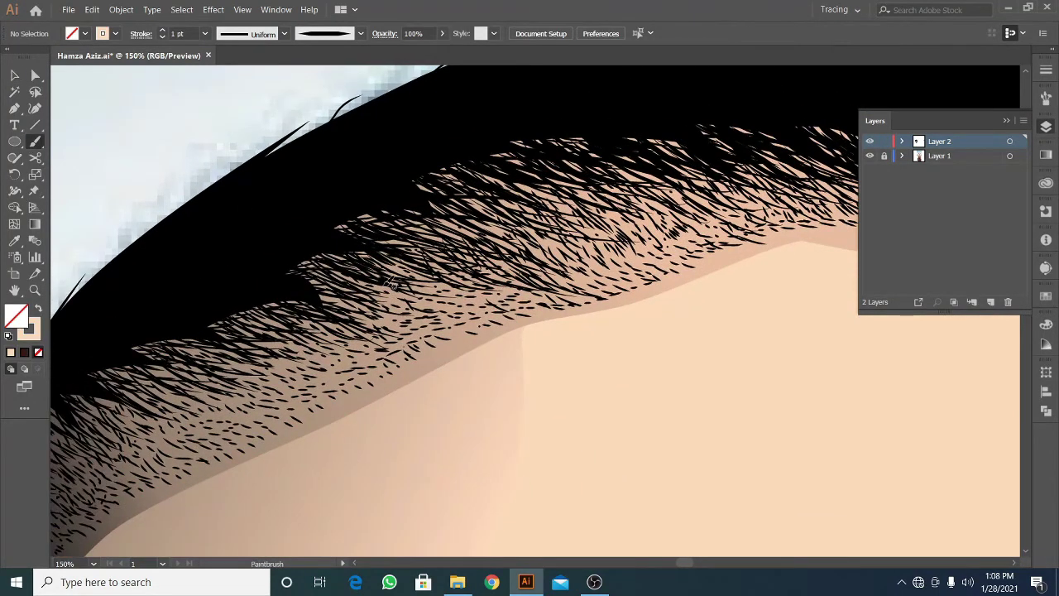
scroll(424, 325, "down", 2)
key("v")
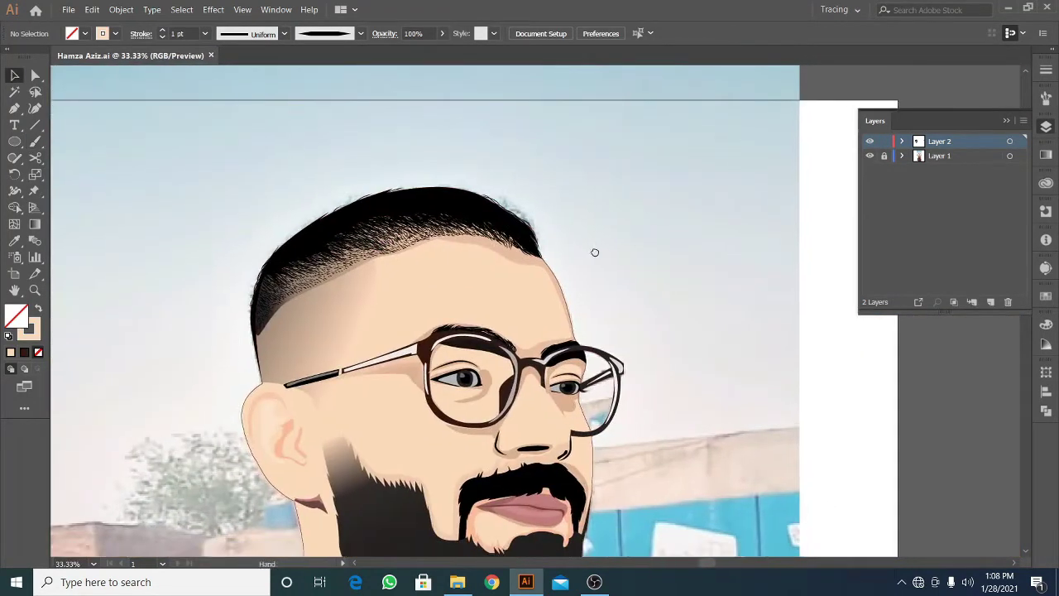
Sample the skin tone onto the small pink shape at the jaw
scroll(579, 330, "up", 2)
left_click(306, 318)
left_click(310, 327)
key("i")
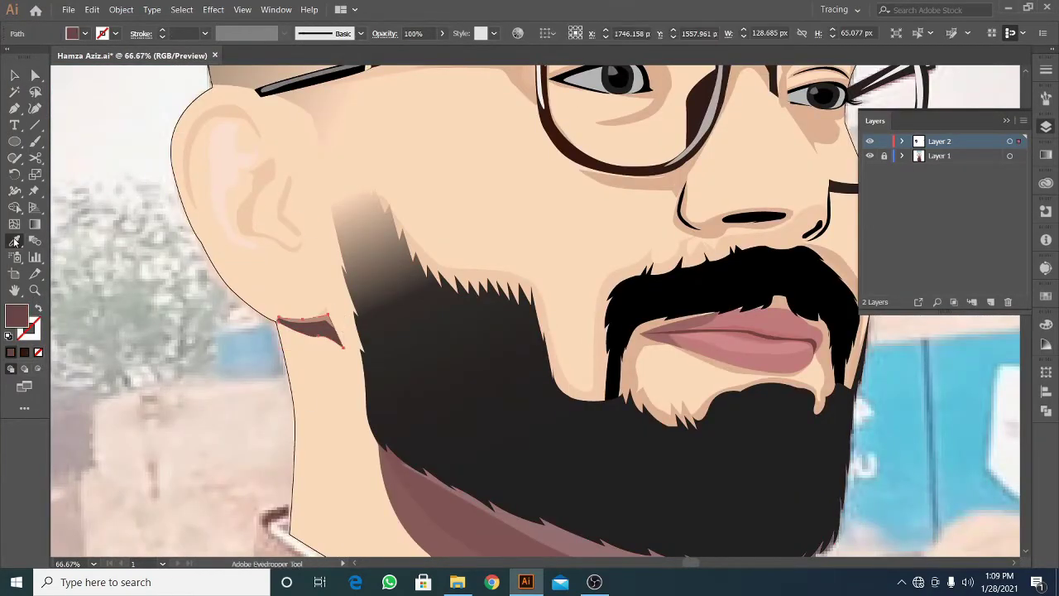
left_click(315, 372)
double_click(17, 315)
left_click(675, 203)
Give the translucent shape below the beard a peach skin tone
scroll(174, 352, "down", 2)
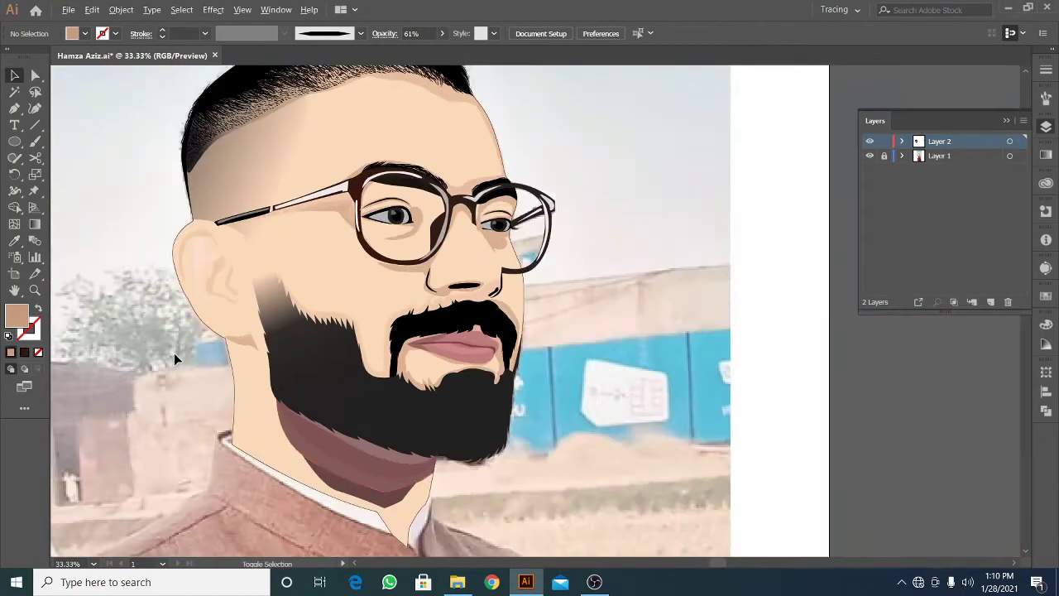
scroll(174, 352, "up", 2)
left_click(367, 366, "ctrl")
left_click(405, 428)
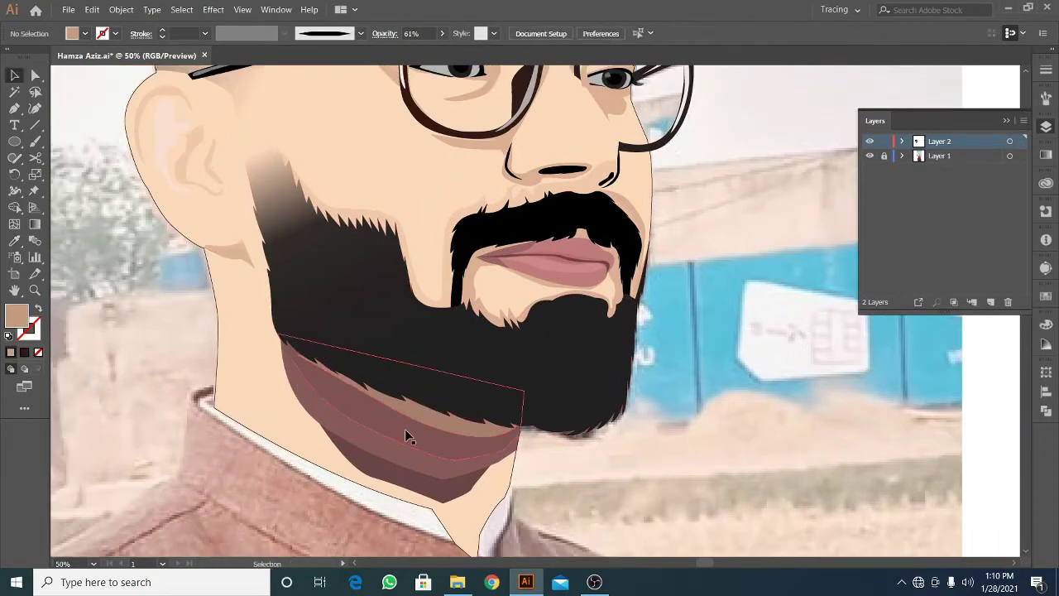
left_click(392, 426)
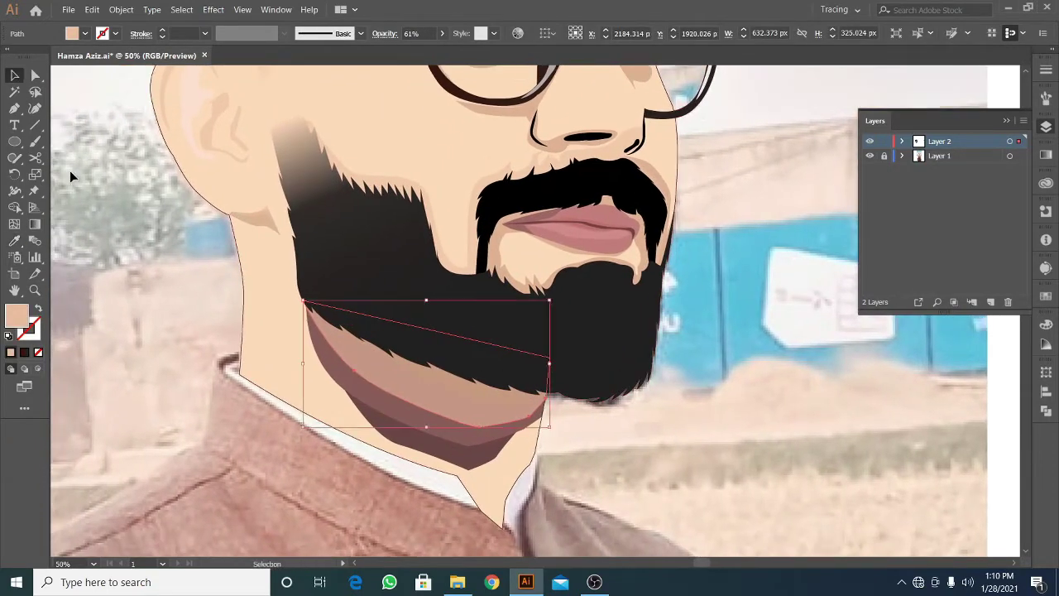
double_click(16, 314)
key("Return")
Recolour the neck shadow and nearby shading shapes with the chosen peach fill
scroll(191, 220, "up", 2)
left_click(348, 433)
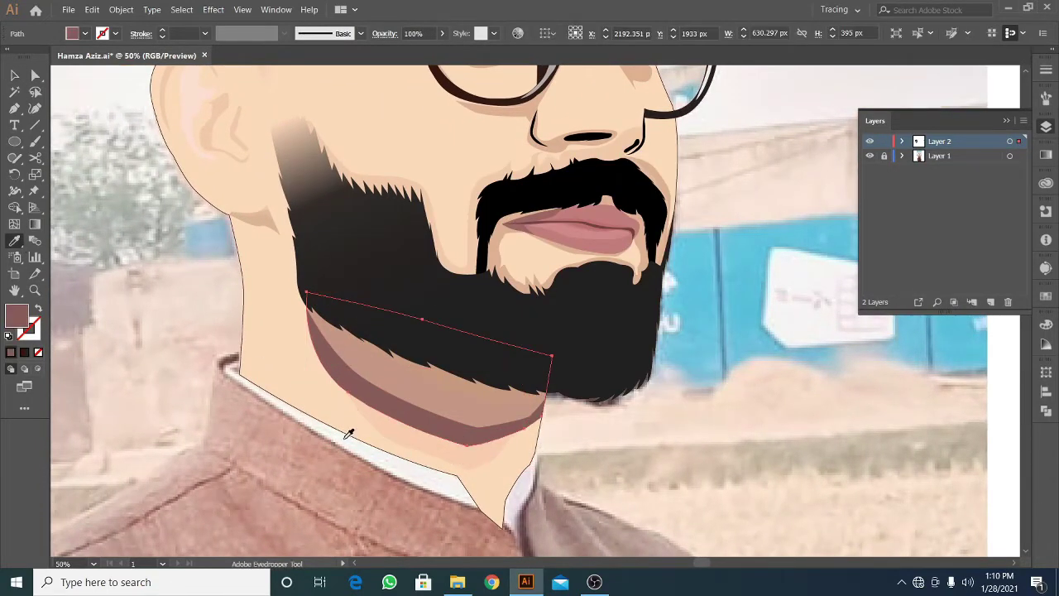
double_click(16, 315)
key("Return")
double_click(17, 314)
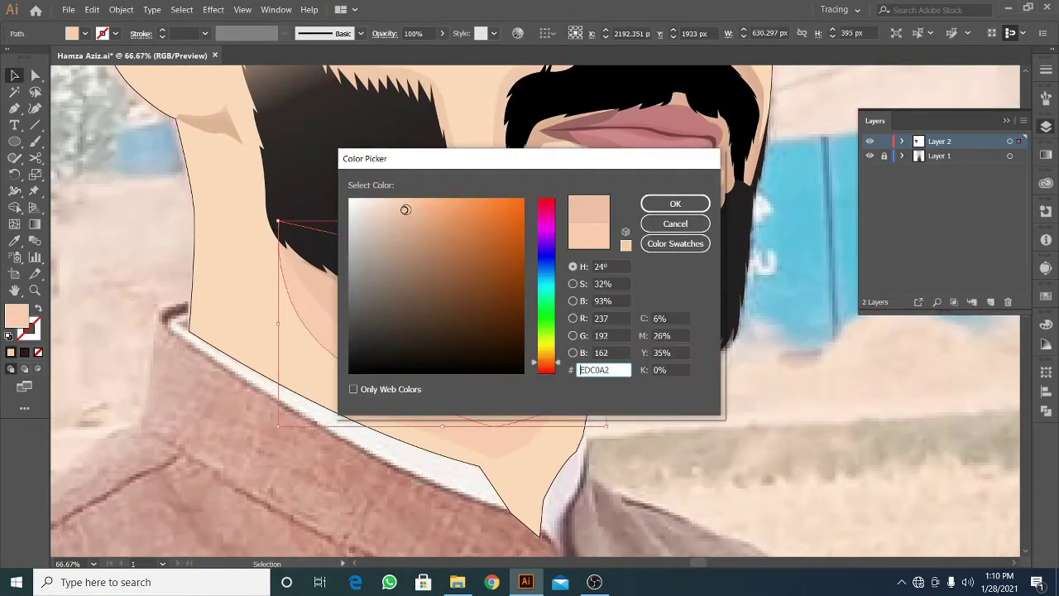
key("Return")
left_click(381, 383)
double_click(17, 314)
key("Return")
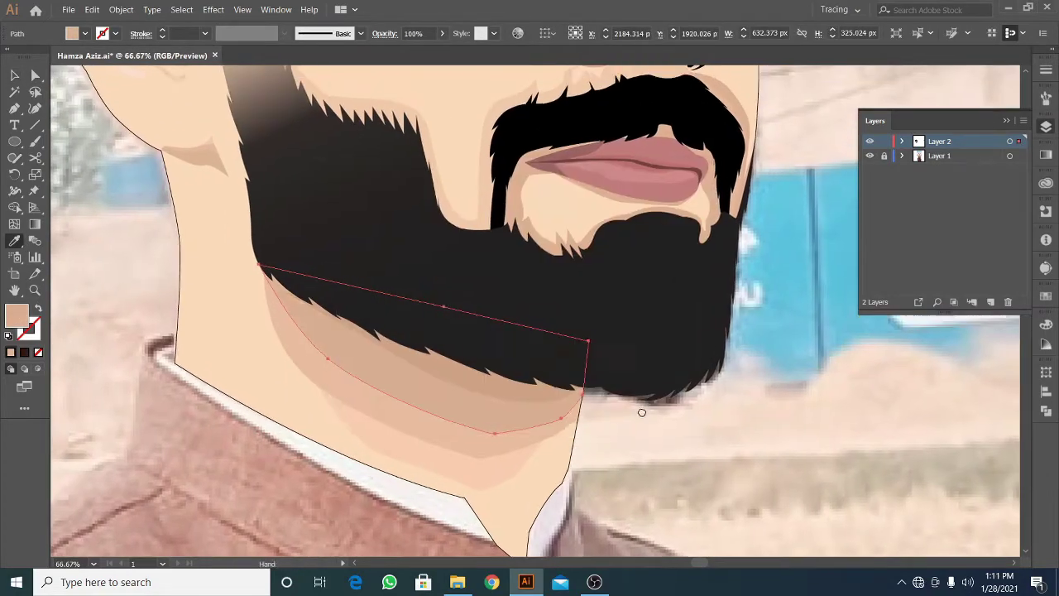
Fill the nostril shapes with a darker brown
key("ctrl+minus")
key("ctrl+minus")
key("ctrl+minus")
key("p")
scroll(579, 302, "up", 4)
scroll(529, 372, "up", 2)
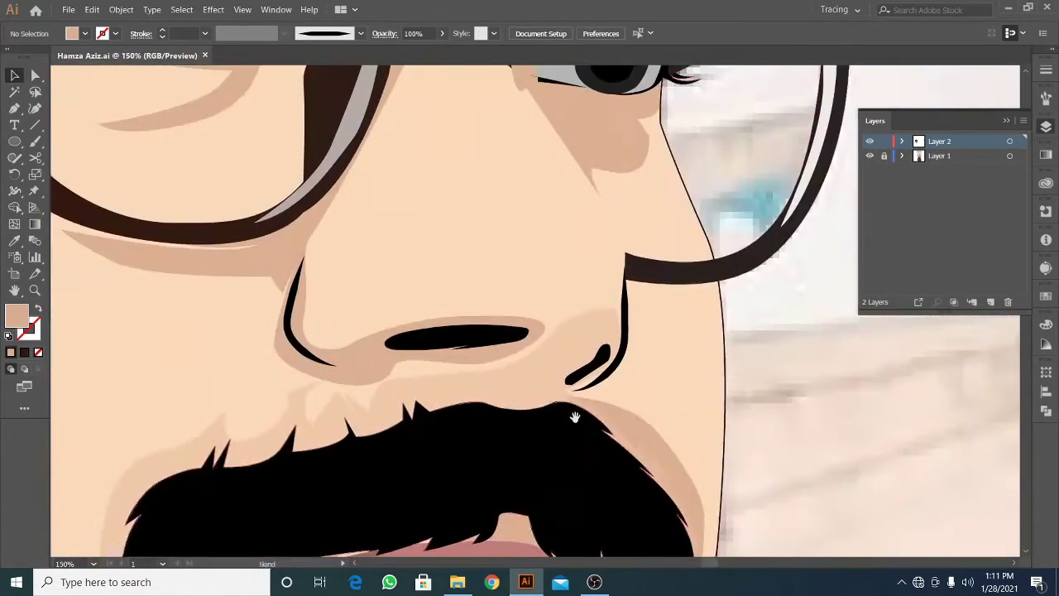
scroll(253, 290, "down", 1)
left_click(451, 355)
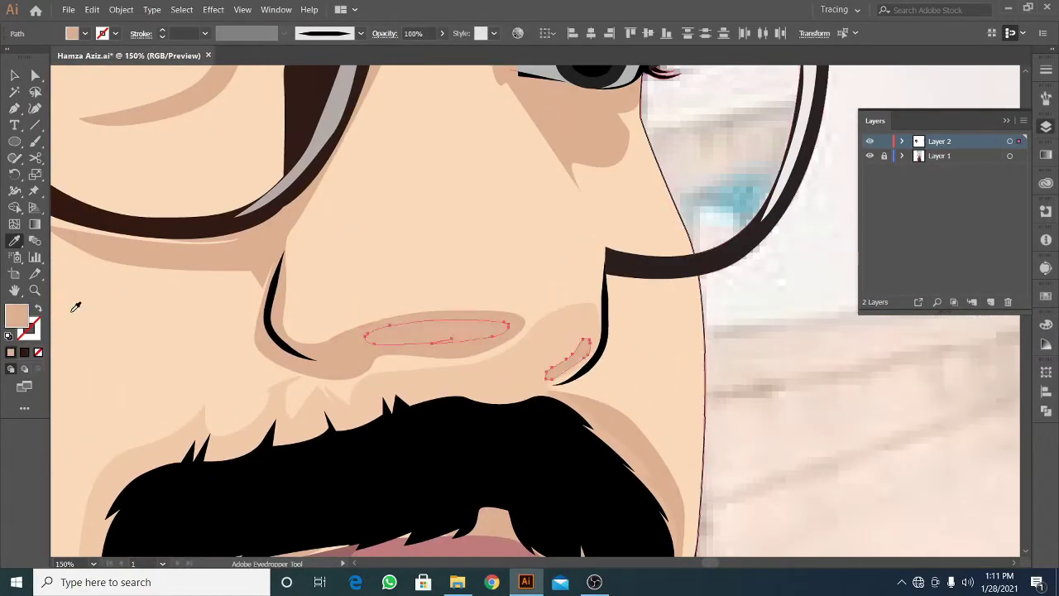
double_click(16, 314)
key("Return")
Fill the larger skin shading shapes beside the mustache with a lighter peach
key("ctrl+minus")
key("ctrl+minus")
key("ctrl+minus")
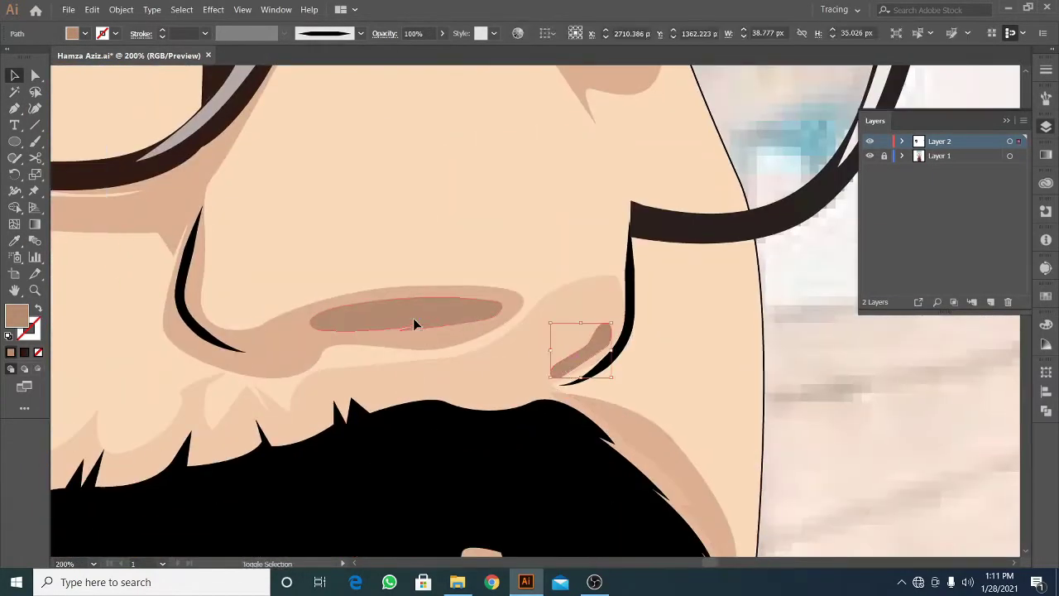
scroll(588, 343, "up", 5)
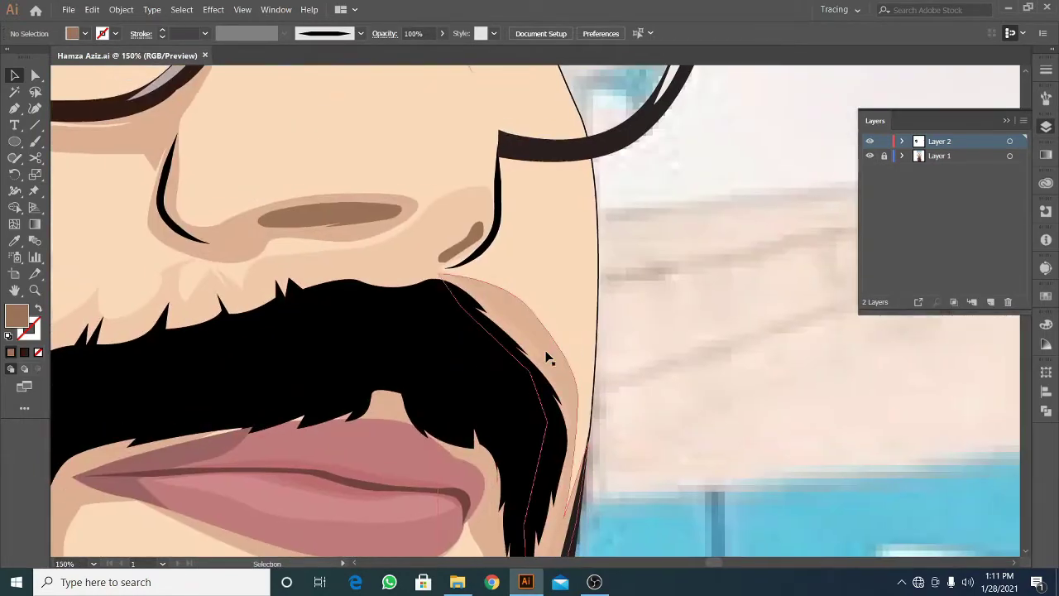
left_click(545, 356)
scroll(307, 430, "down", 1)
left_click(551, 292)
double_click(17, 315)
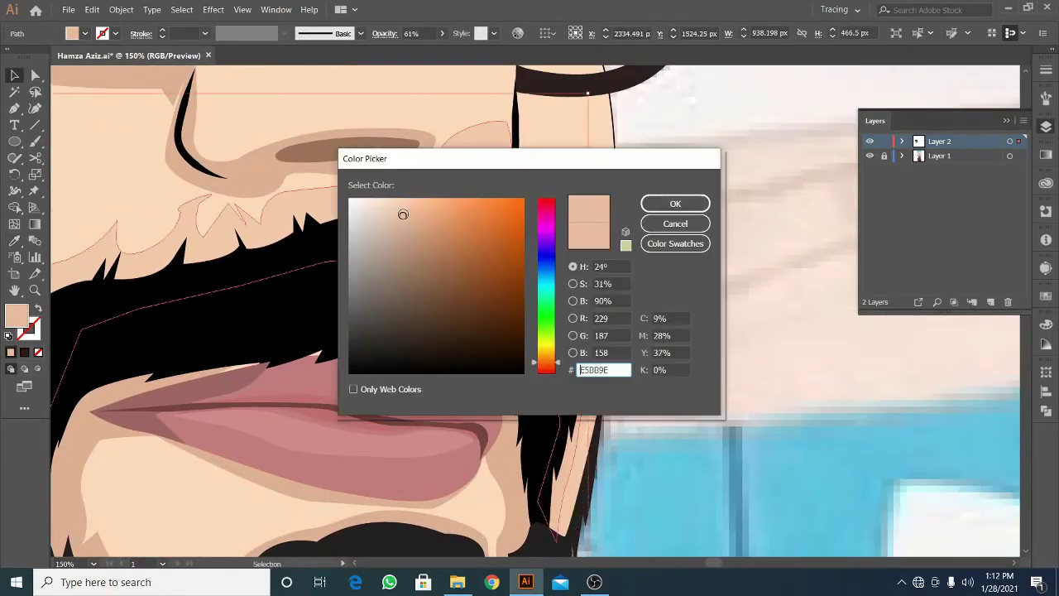
left_click(674, 205)
scroll(688, 276, "down", 3)
scroll(688, 276, "down", 2)
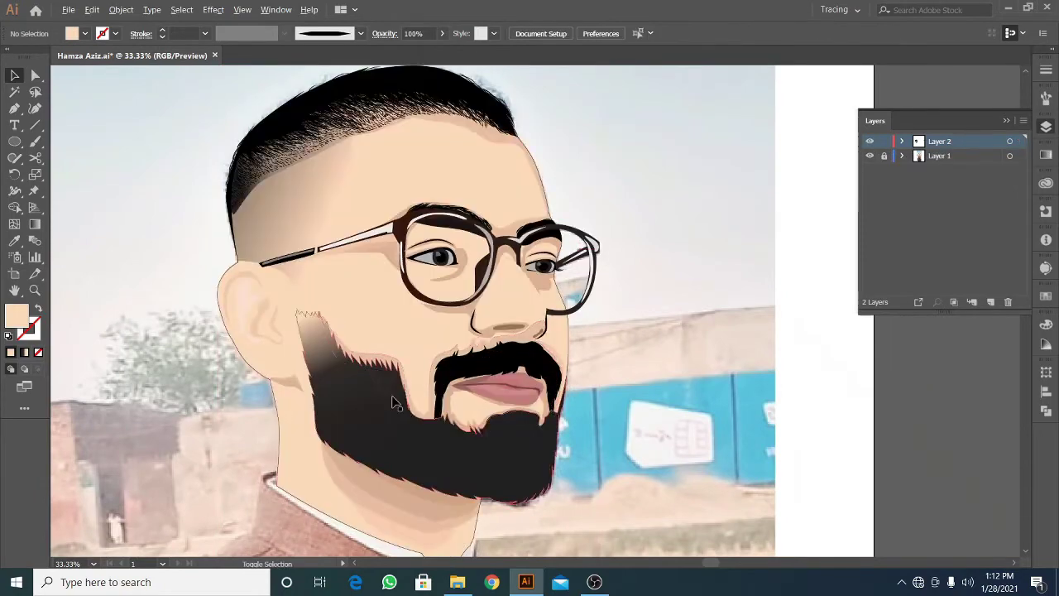
Paint peach beard strands with the Paintbrush and select all matching strands via Select > Same
scroll(389, 402, "up", 3)
key("b")
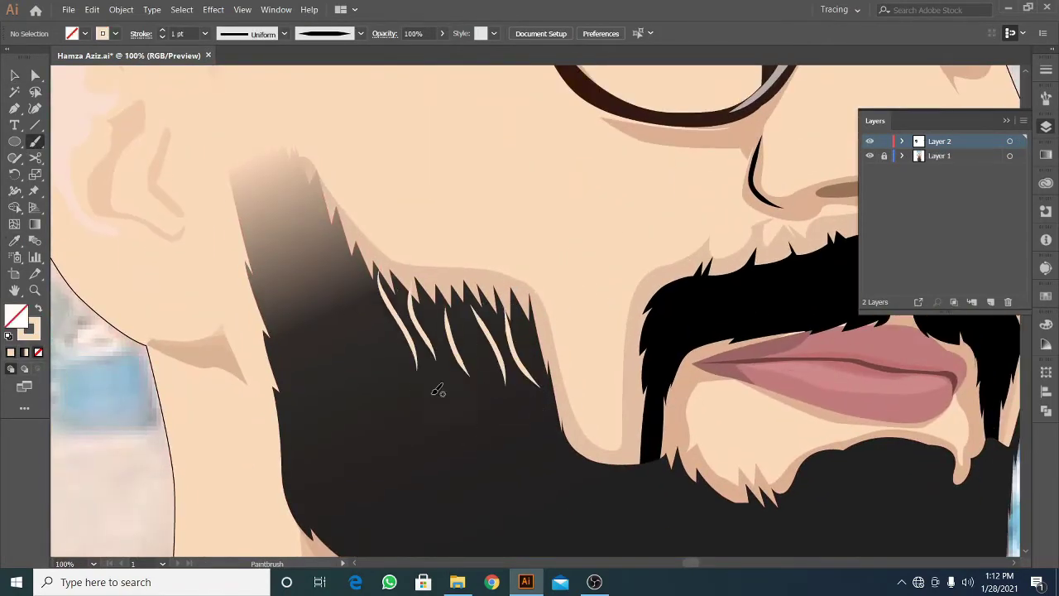
scroll(431, 343, "down", 5)
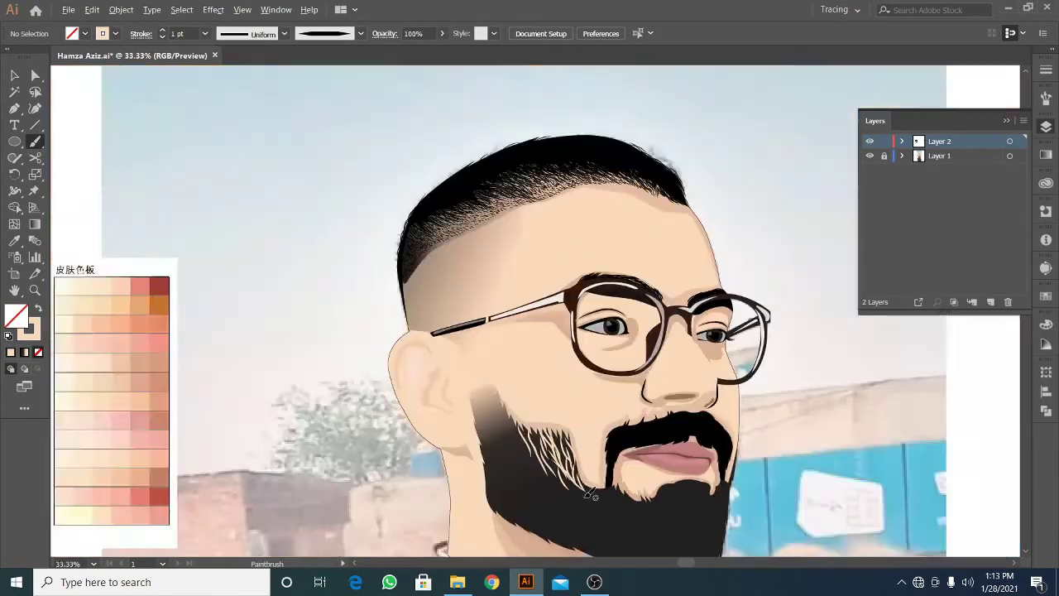
scroll(419, 370, "up", 5)
key("v")
left_click(351, 290)
left_click(181, 9)
left_click(387, 204)
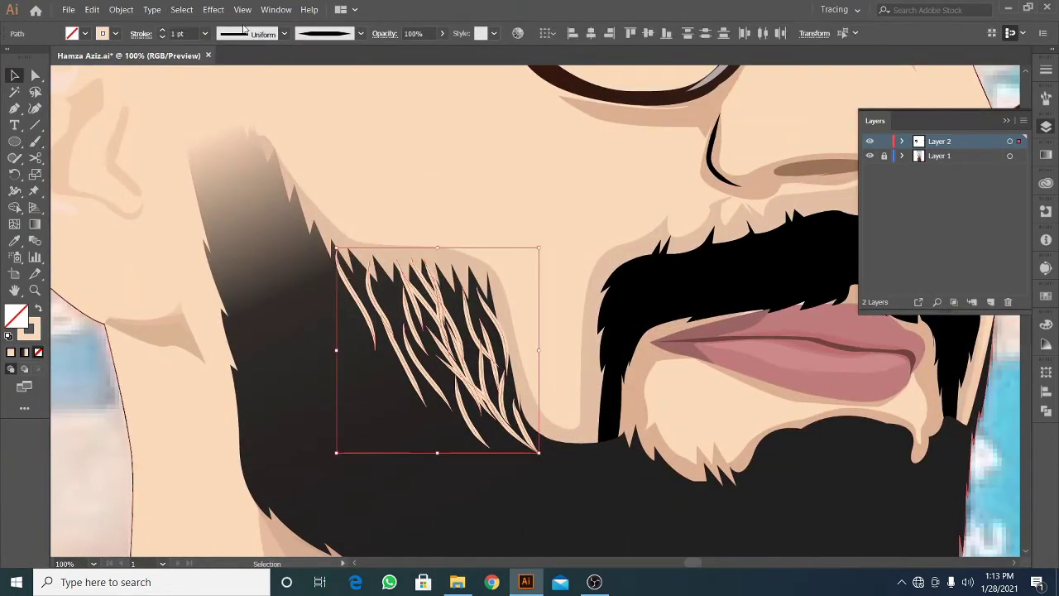
left_click(237, 408)
Paint more peach strands along the beard's cheek edge and chin bottom
key("ctrl+minus")
key("ctrl+minus")
key("ctrl+minus")
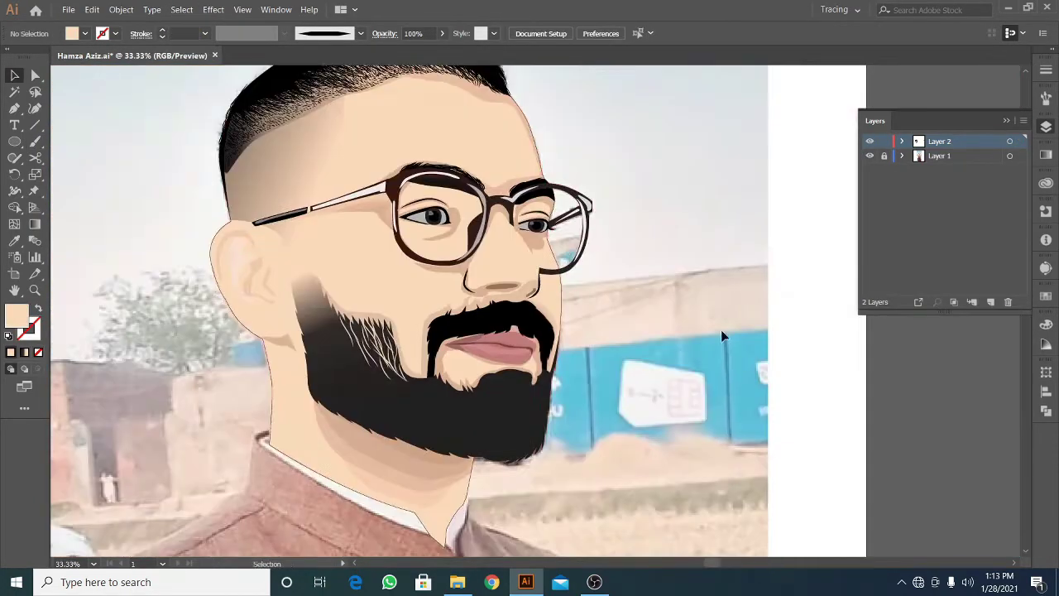
key("ctrl+minus")
key("ctrl+minus")
key("ctrl+plus")
key("ctrl+plus")
key("ctrl+plus")
key("b")
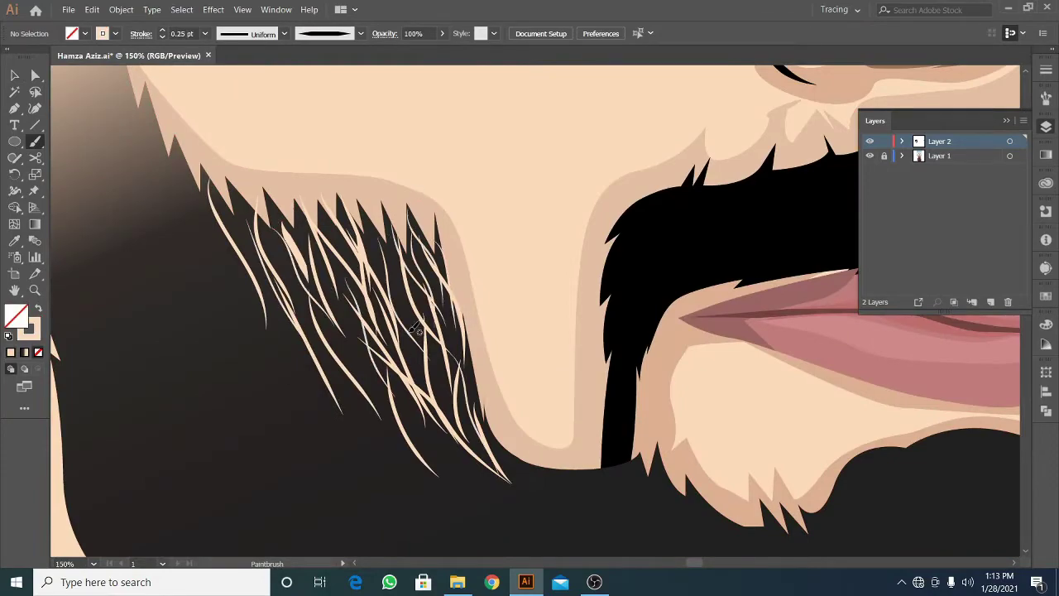
key("ctrl+minus")
key("ctrl+minus")
key("ctrl+minus")
key("ctrl+minus")
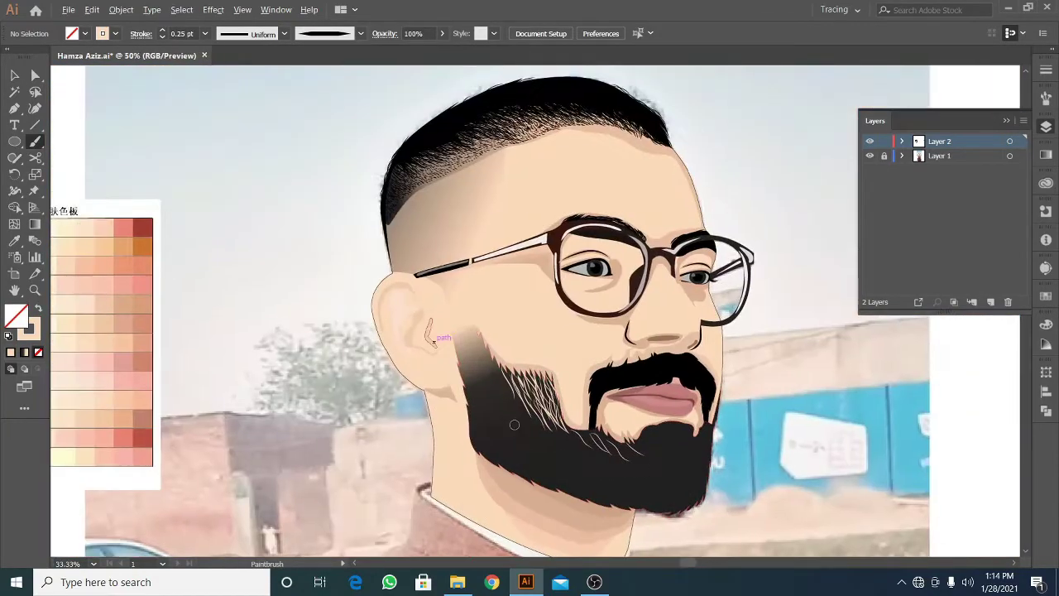
key("ctrl+plus")
key("ctrl+plus")
key("ctrl+minus")
key("ctrl+minus")
key("ctrl+plus")
key("ctrl+plus")
key("ctrl+plus")
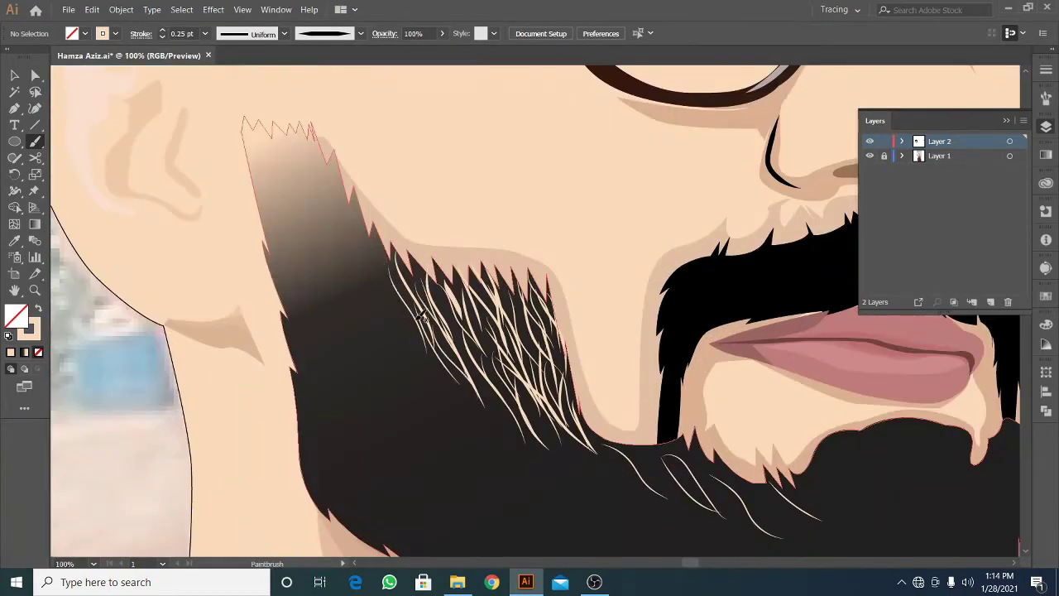
key("ctrl+minus")
key("ctrl+minus")
key("ctrl+minus")
key("ctrl+plus")
key("ctrl+plus")
key("ctrl+plus")
key("ctrl+plus")
key("ctrl+plus")
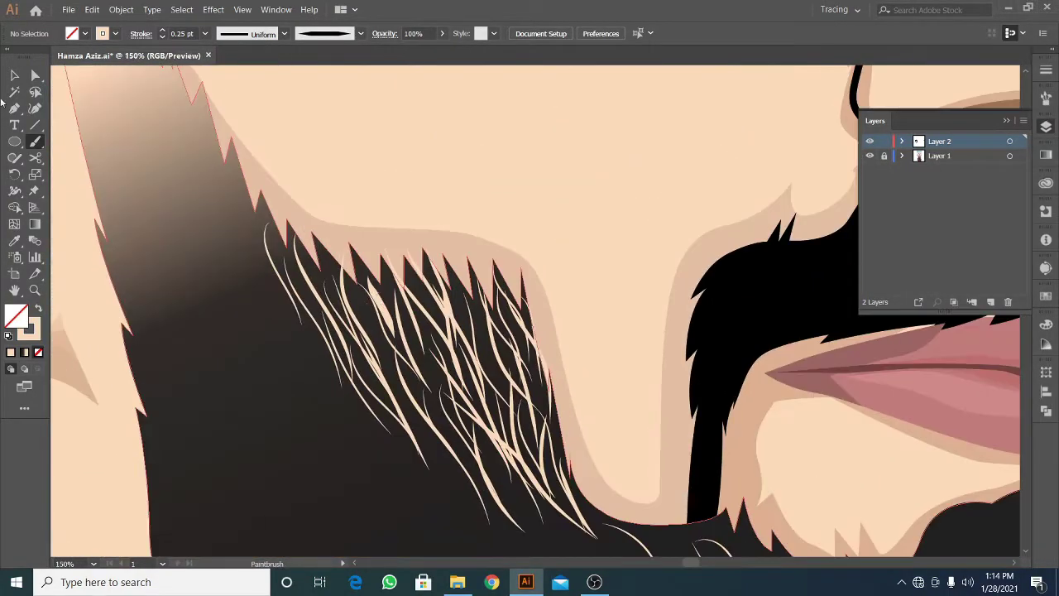
key("ctrl+minus")
key("ctrl+minus")
key("ctrl+minus")
key("ctrl+minus")
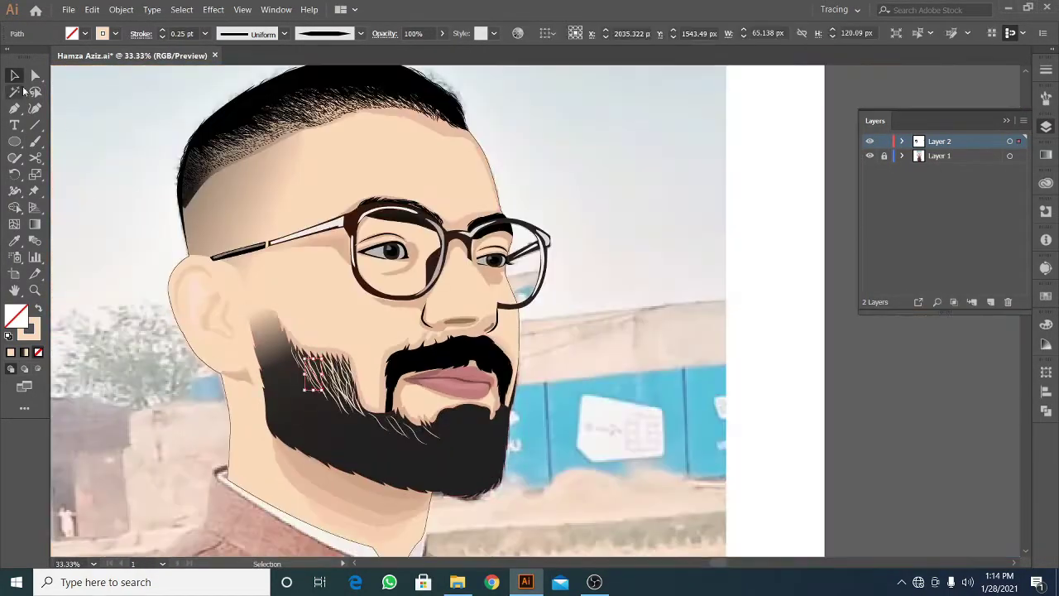
Toggle Layer 2 visibility to compare with the photo, then select a beard strand for Select > Same
left_click(869, 141)
left_click(870, 142)
key("ctrl+plus")
key("ctrl+plus")
key("ctrl+plus")
left_click(385, 402)
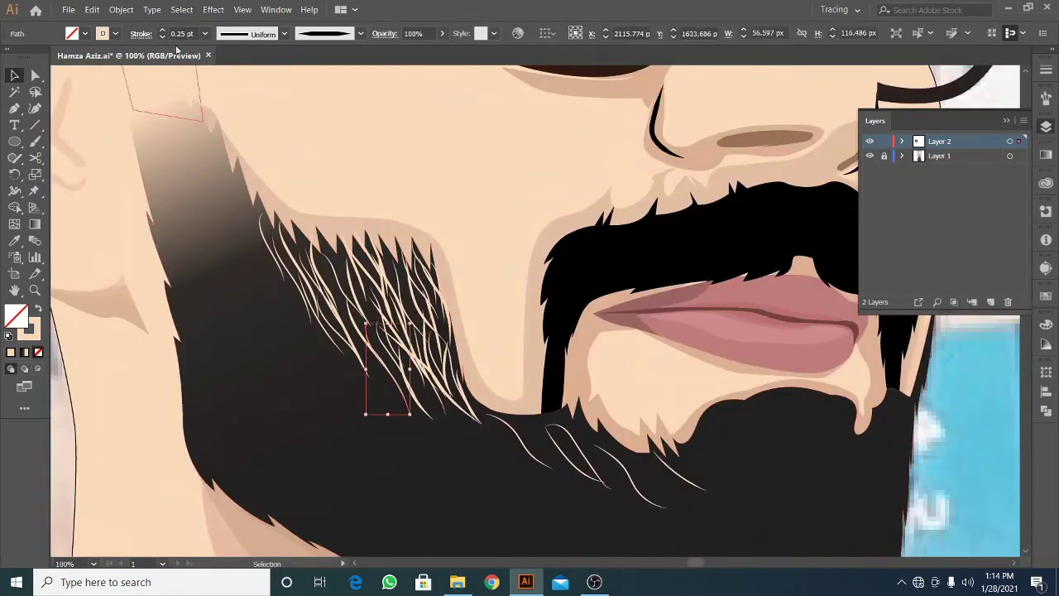
left_click(181, 9)
Recolour all the matching beard strands to a softer tan
left_click(397, 303)
left_click_drag(417, 224, 359, 187)
double_click(28, 328)
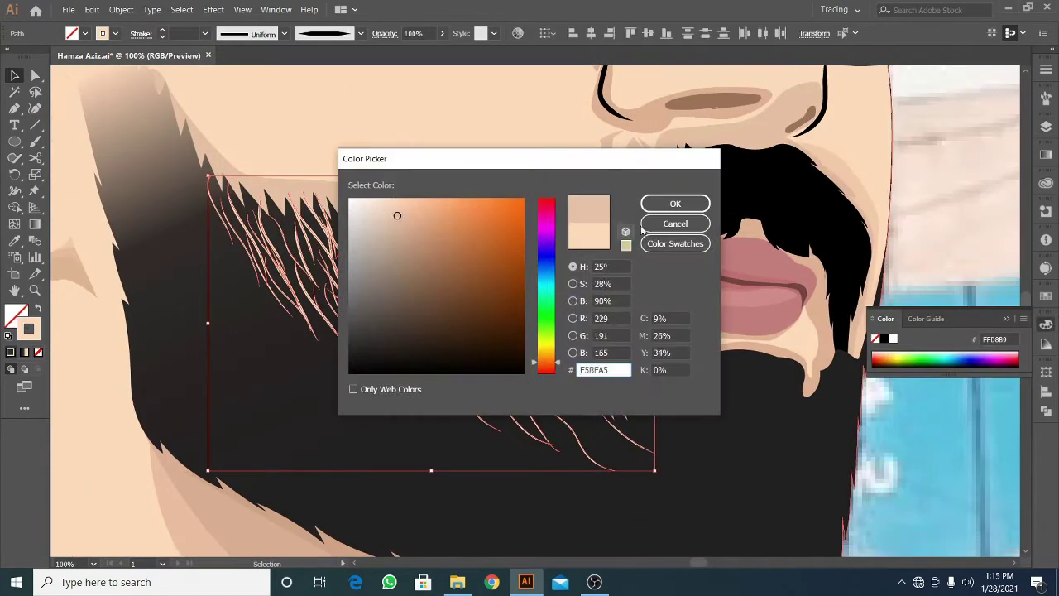
key("Return")
key("ctrl+minus")
key("ctrl+shift+a")
key("ctrl+minus")
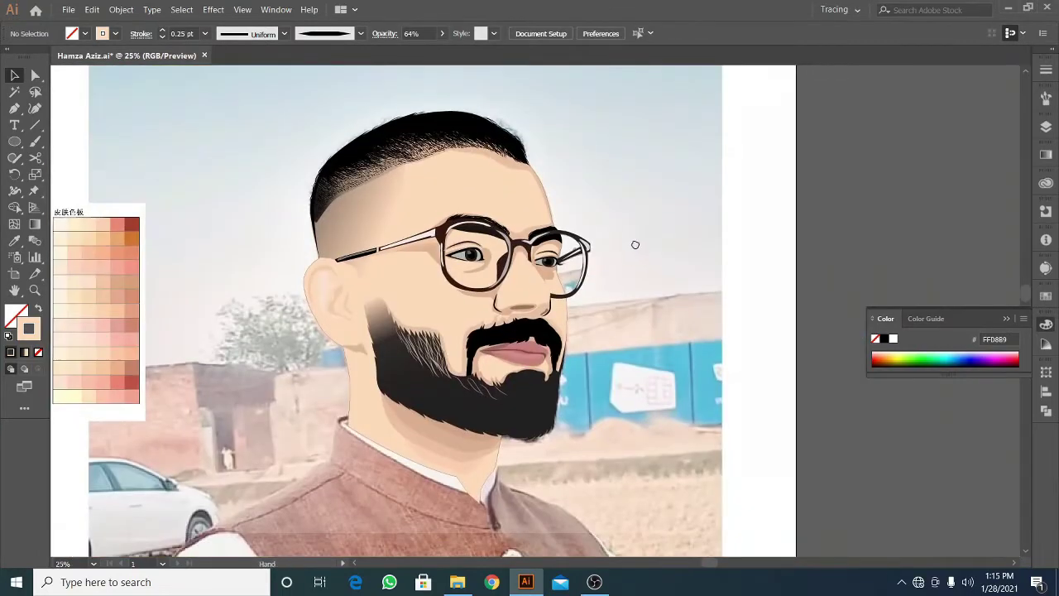
Paint thin light strands across the mustache, undoing the ones on its right side
key("ctrl+plus")
key("ctrl+plus")
key("ctrl+plus")
key("ctrl+plus")
key("ctrl+plus")
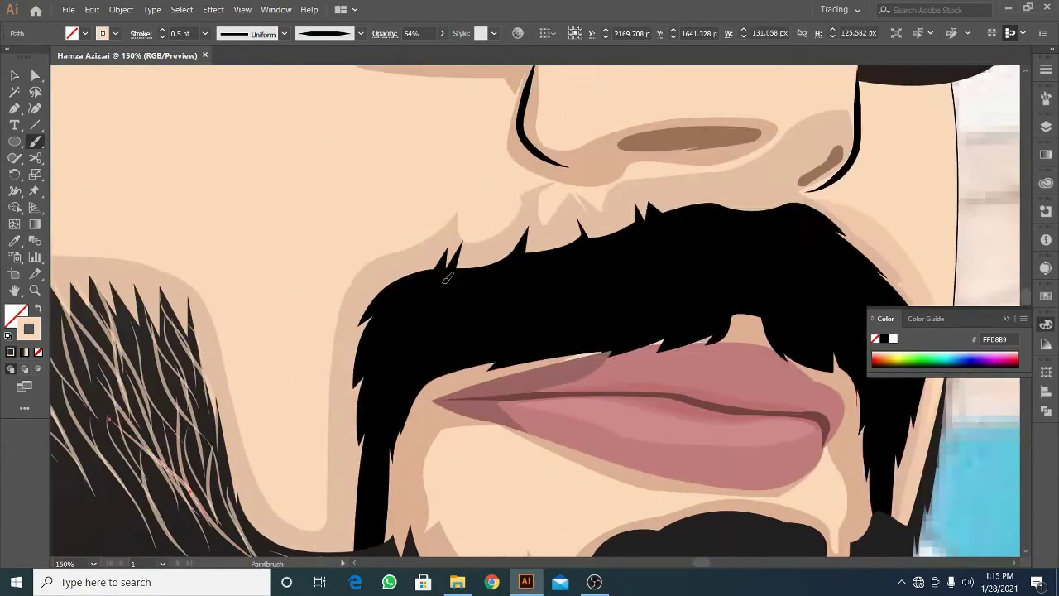
key("b")
left_click_drag(378, 326, 429, 296)
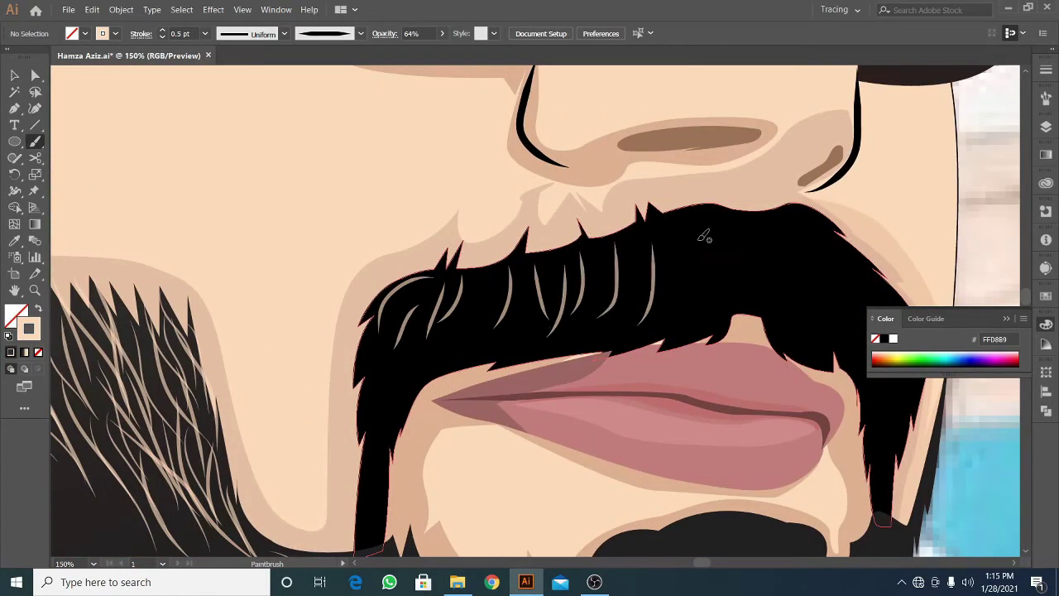
key("ctrl+z")
key("ctrl+minus")
key("ctrl+plus")
key("ctrl+plus")
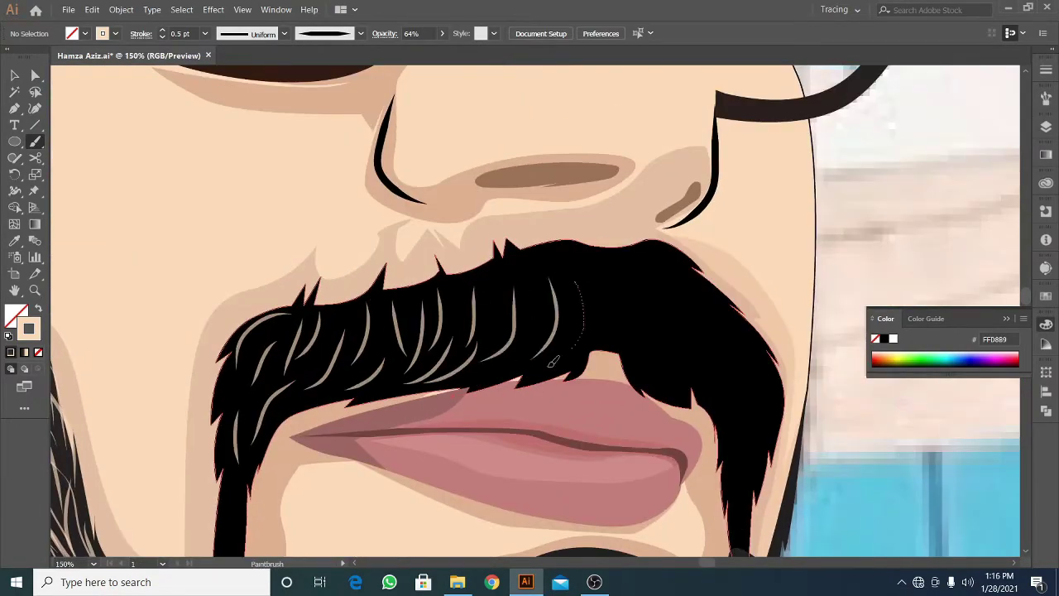
key("ctrl+minus")
key("ctrl+plus")
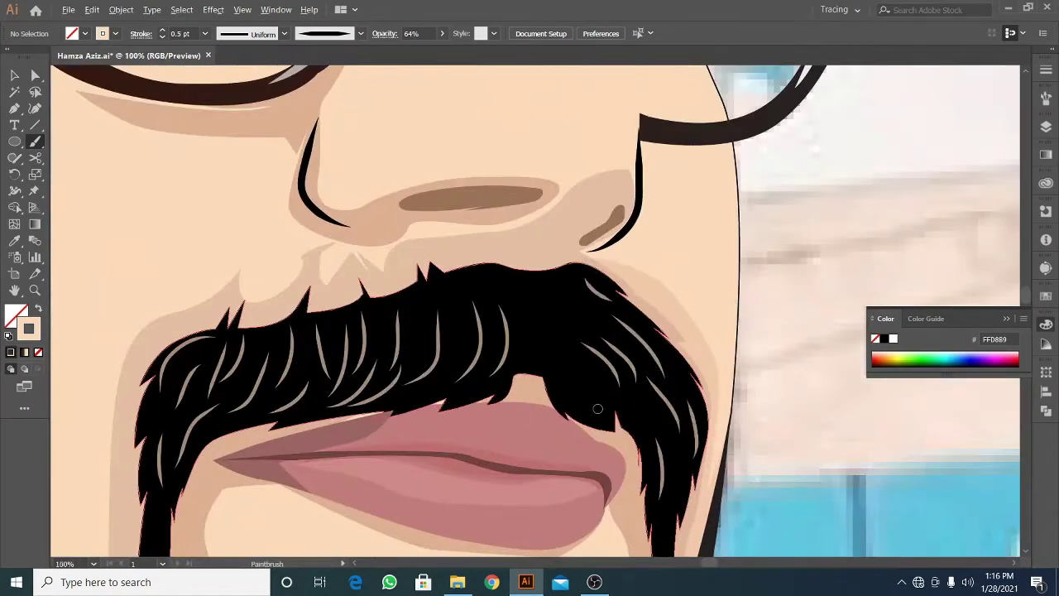
key("ctrl+minus")
Select all the mustache strands from left to right
key("v")
left_click(270, 304)
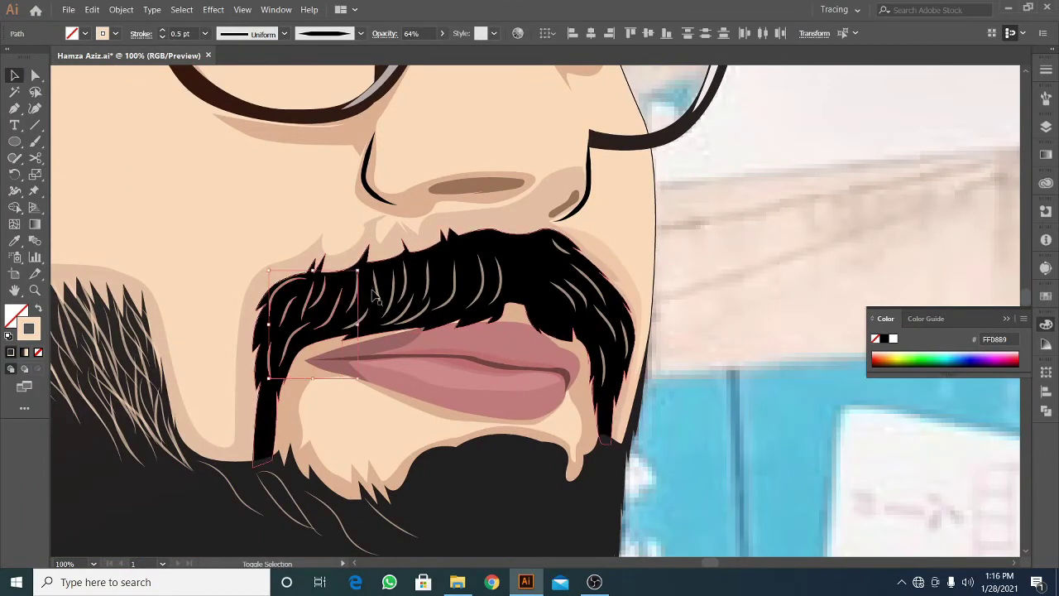
left_click(502, 289, "shift")
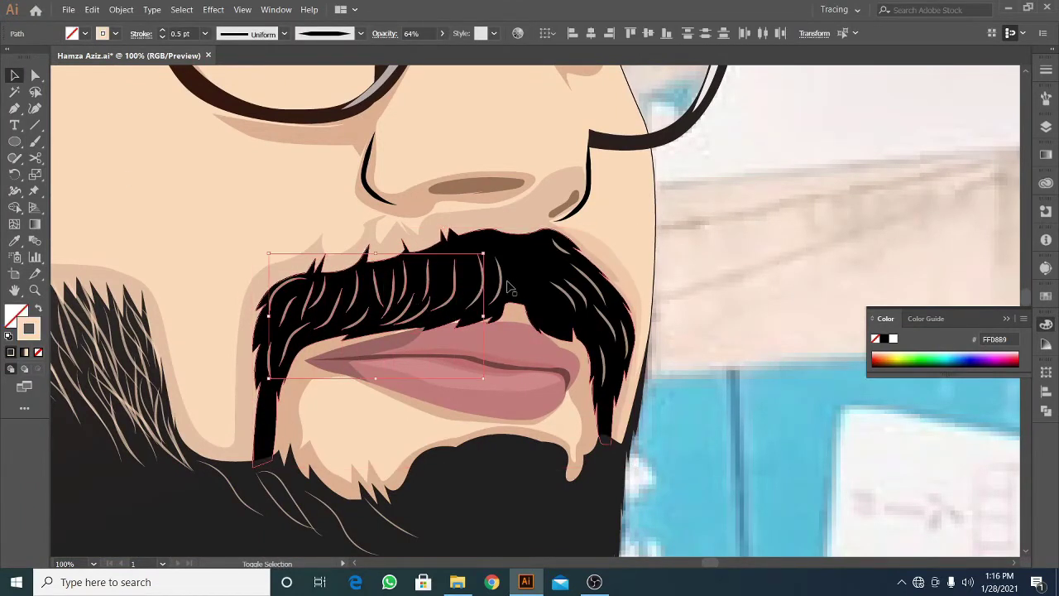
Clear the mustache selection and bring the beard's upper edge into view
key("ctrl+minus")
key("ctrl+minus")
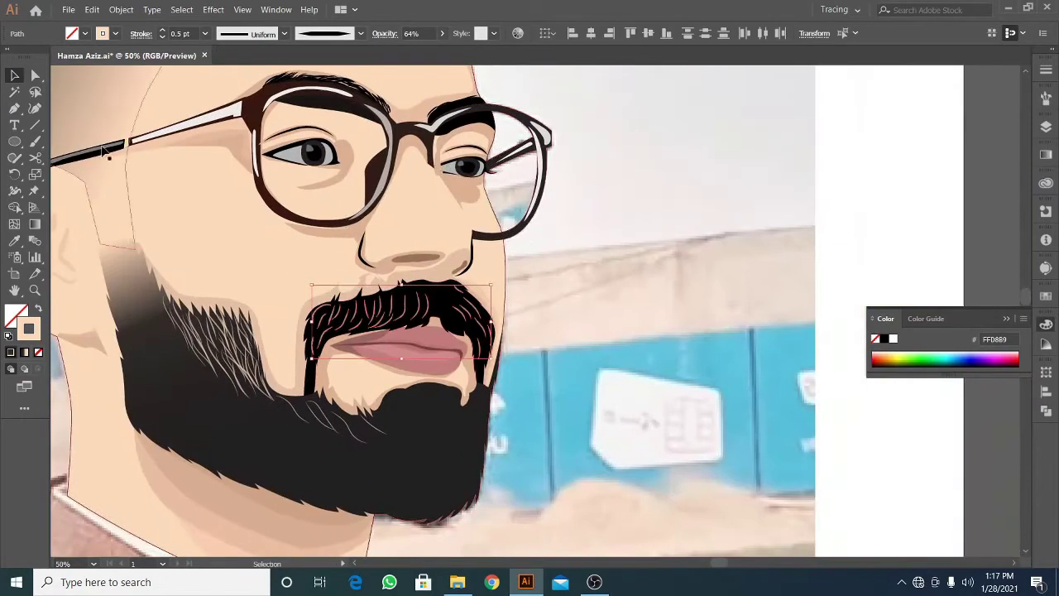
left_click(608, 214)
scroll(166, 290, "up", 2)
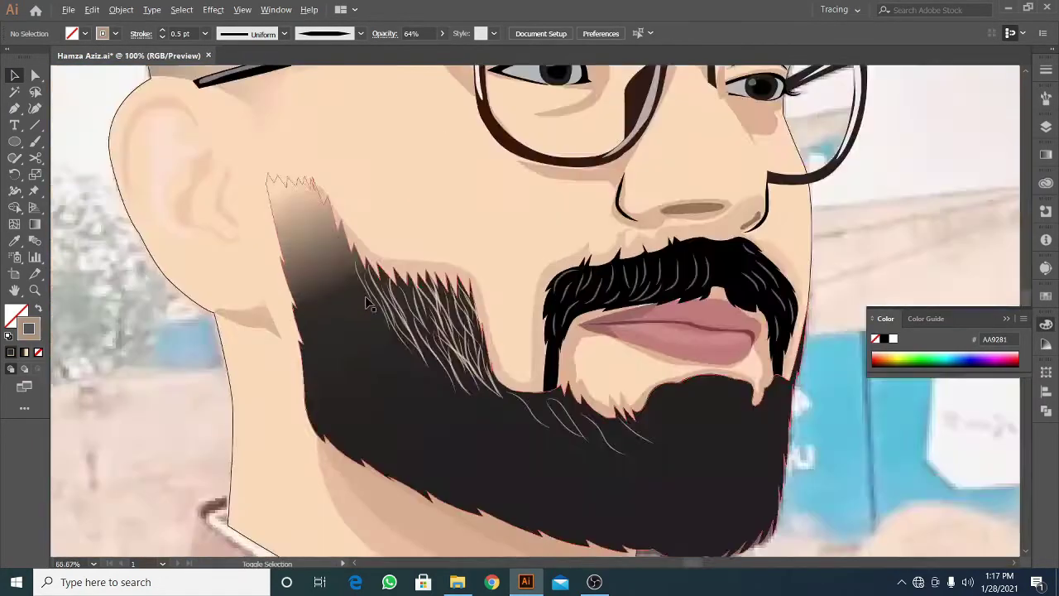
scroll(163, 227, "up", 1)
Paint thin light peach strands at 64% opacity curving over the beard's top edge
key("b")
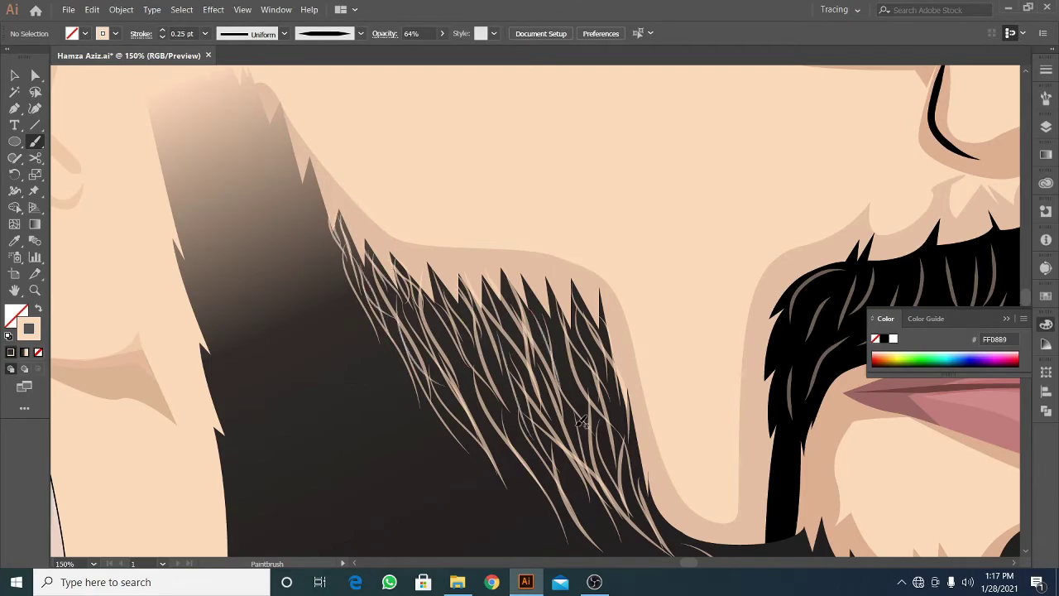
scroll(581, 422, "down", 2)
scroll(502, 463, "down", 2)
scroll(480, 406, "down", 1)
scroll(415, 402, "up", 2)
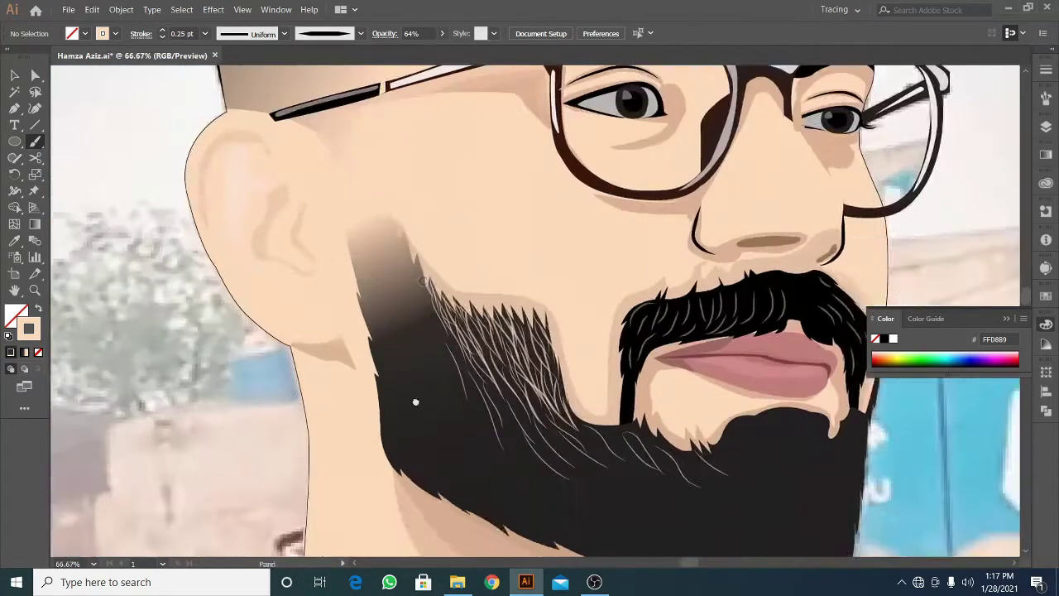
scroll(415, 402, "up", 1)
scroll(450, 331, "up", 1)
scroll(496, 397, "down", 5)
scroll(527, 436, "down", 1)
scroll(527, 436, "up", 1)
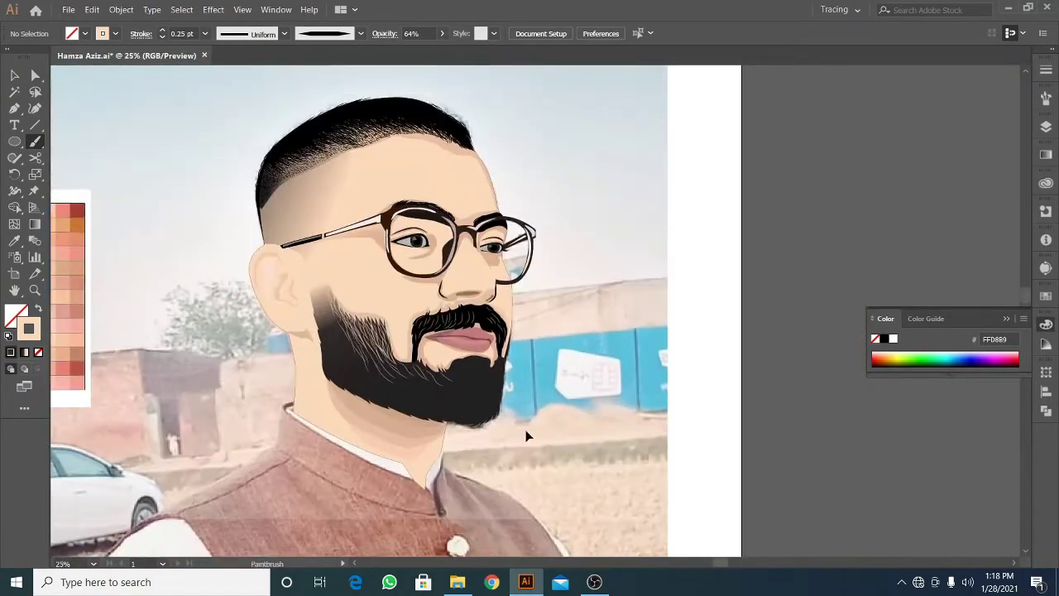
scroll(525, 423, "up", 5)
scroll(513, 358, "up", 2)
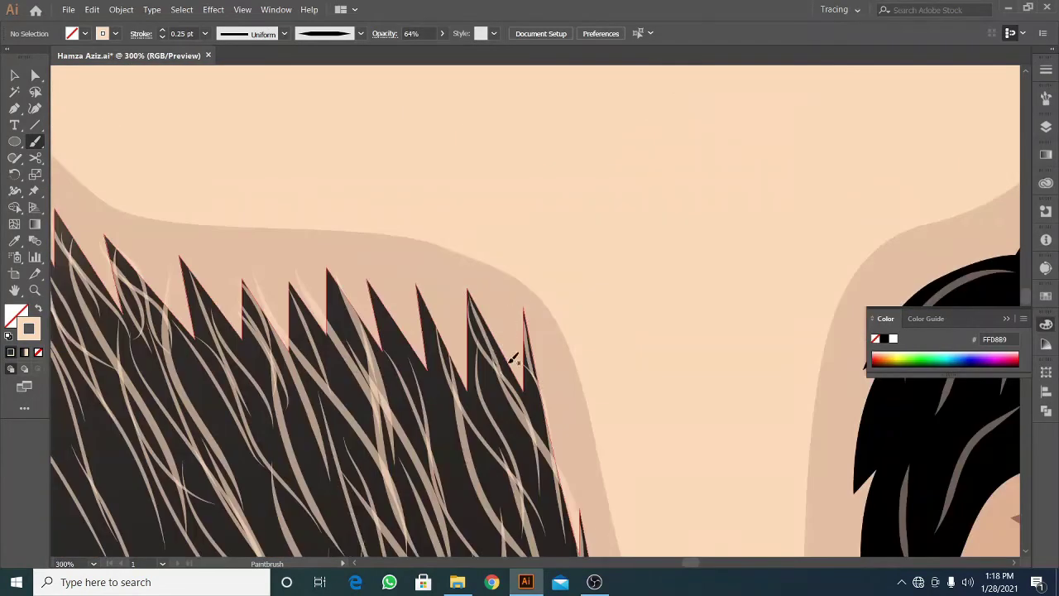
scroll(469, 273, "down", 1)
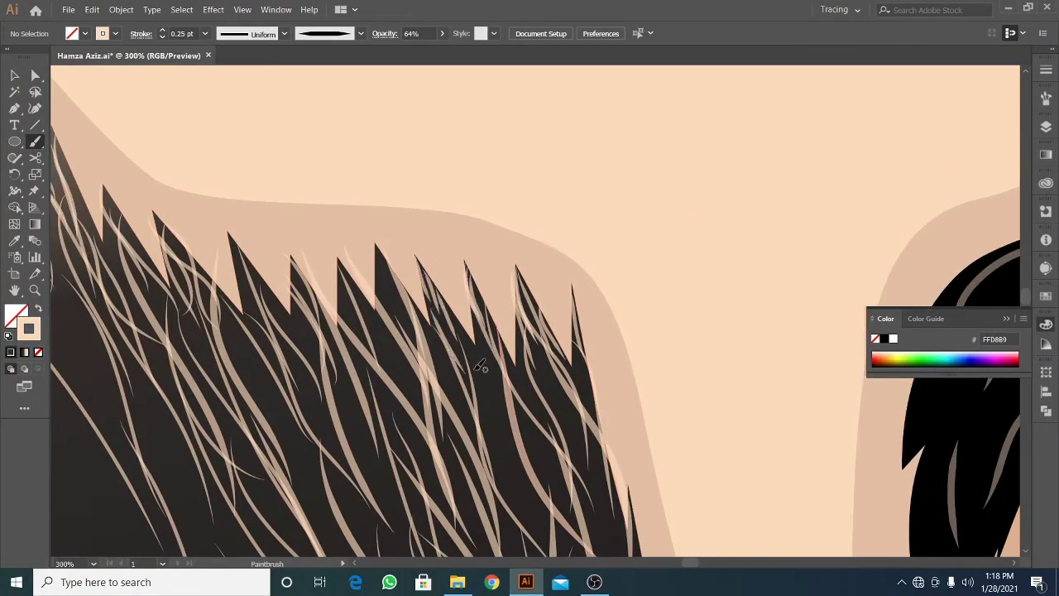
scroll(480, 366, "up", 1)
scroll(478, 431, "up", 1)
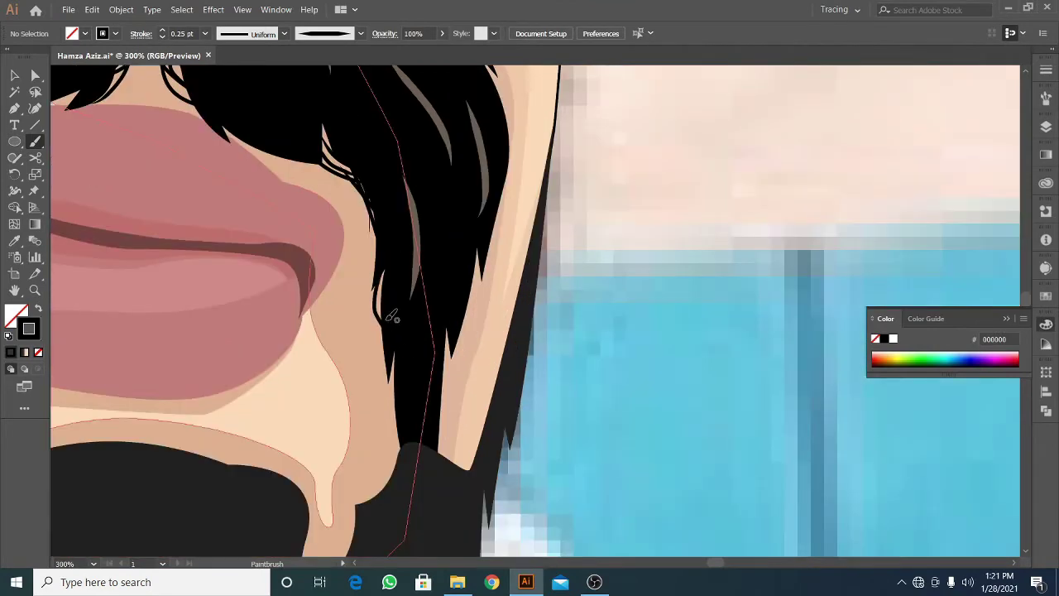
Paint light strands along the mustache edge, the jaw beard and the chin
left_click_drag(381, 273, 391, 388)
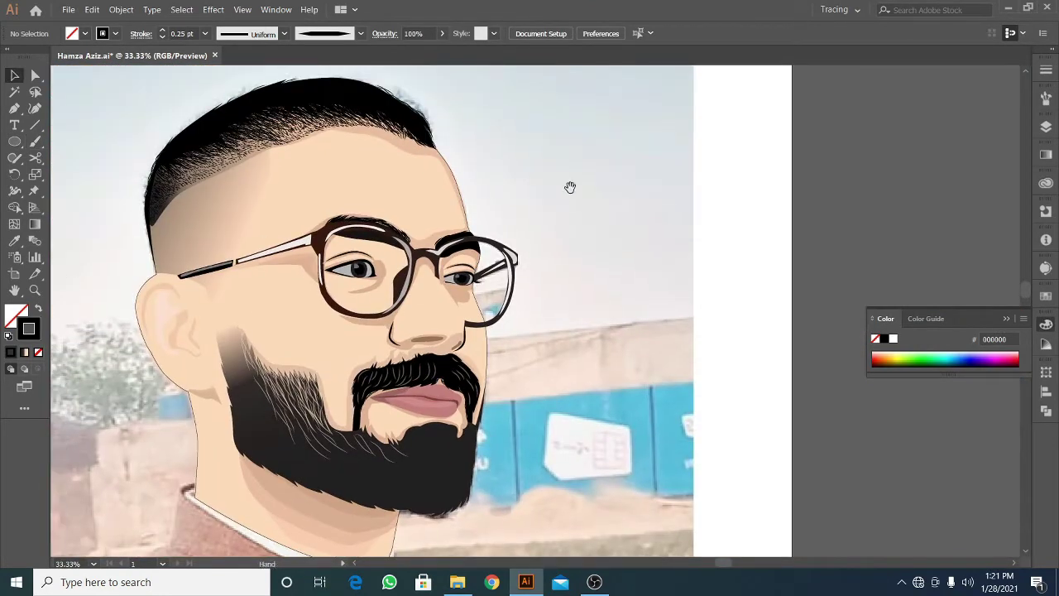
scroll(569, 193, "down", 1)
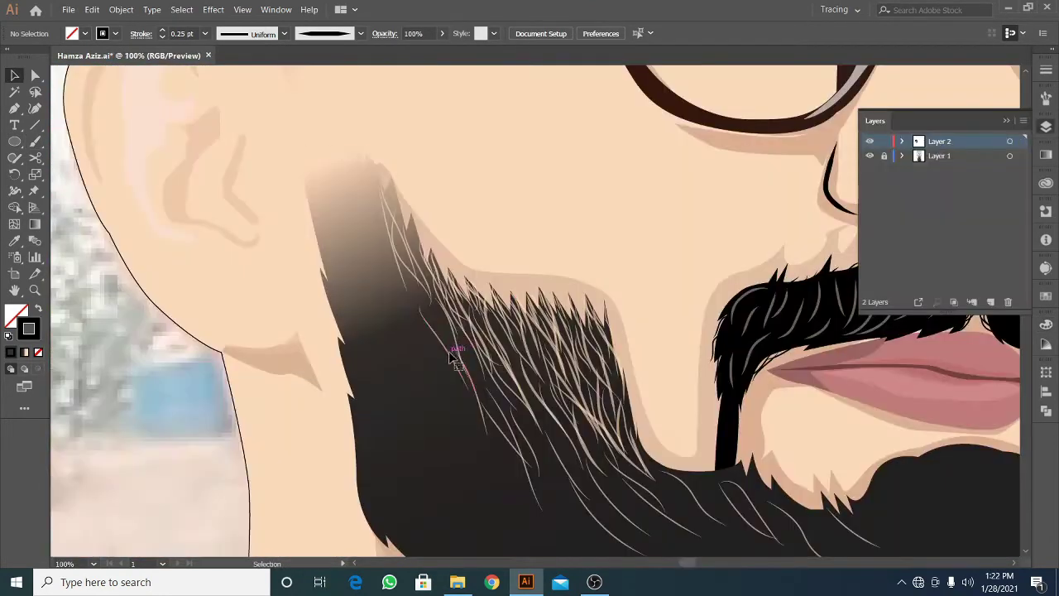
scroll(358, 304, "down", 2)
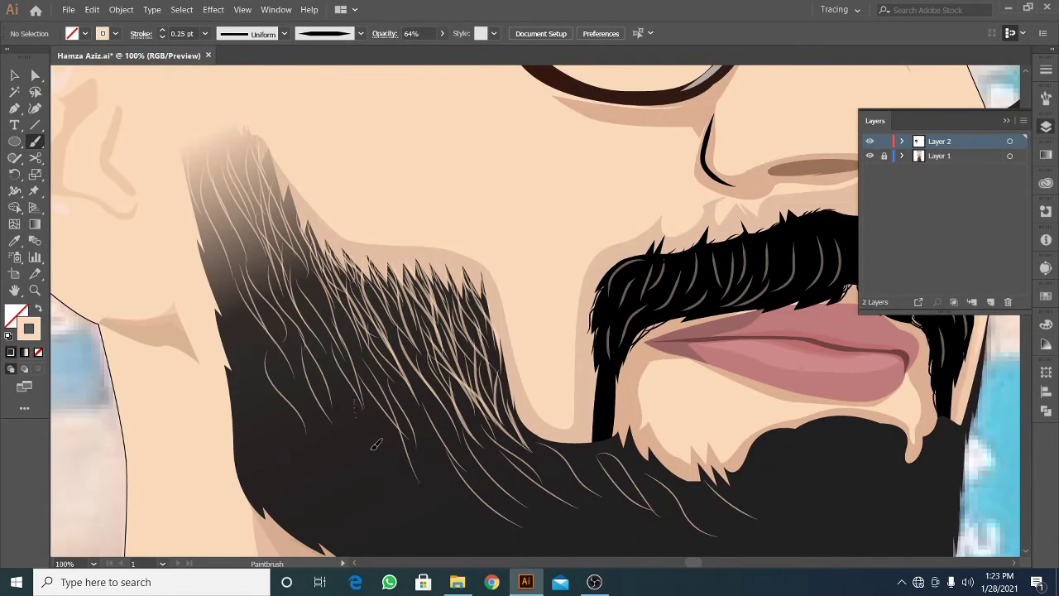
scroll(375, 444, "down", 1)
scroll(257, 370, "down", 3)
scroll(550, 360, "up", 2)
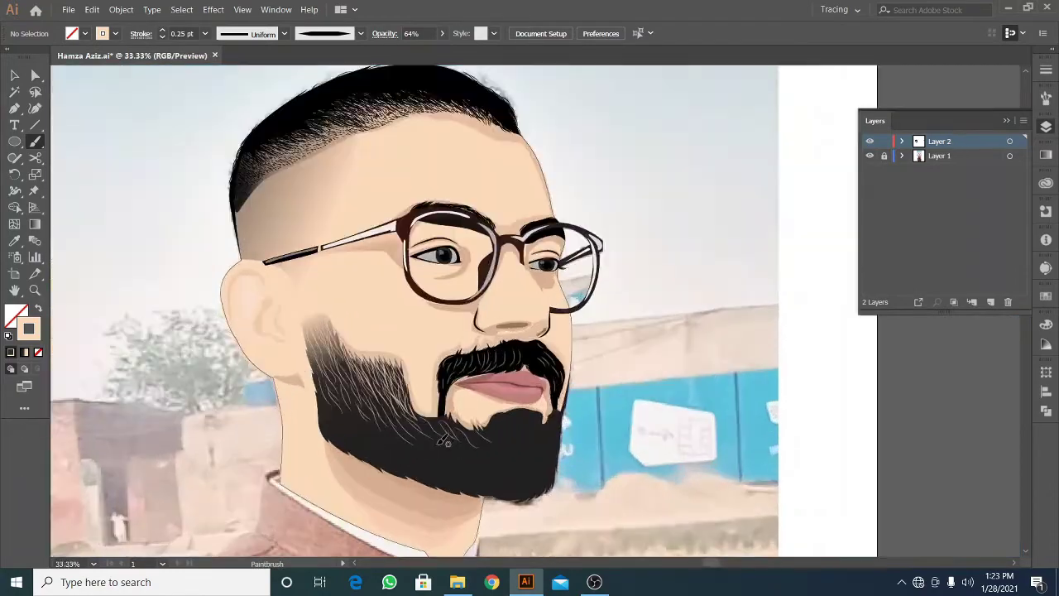
scroll(550, 360, "up", 2)
scroll(504, 401, "down", 3)
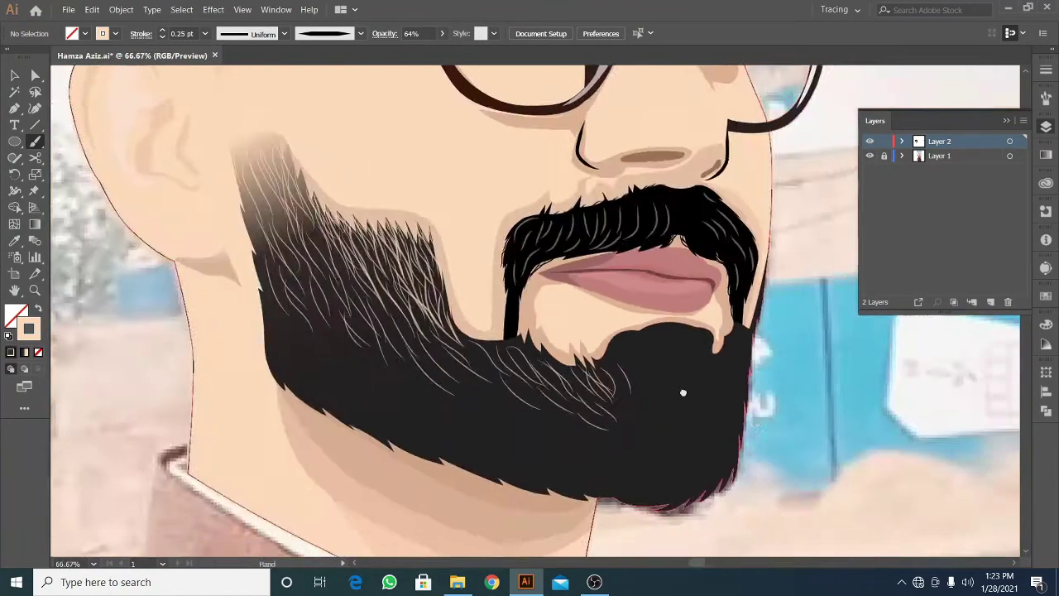
scroll(681, 389, "up", 3)
left_click_drag(645, 316, 698, 375)
scroll(674, 331, "down", 3)
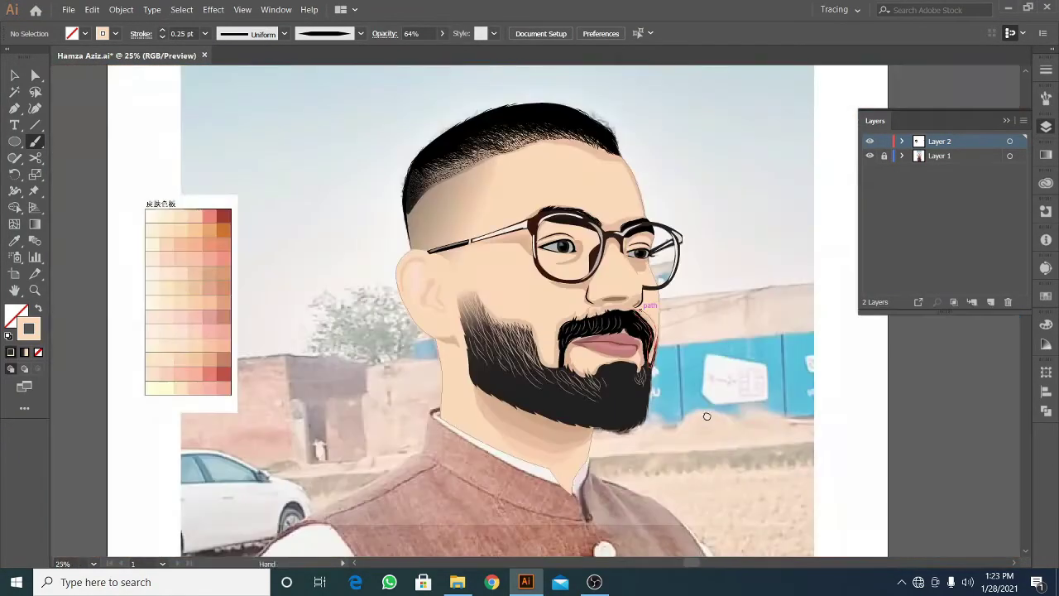
scroll(704, 414, "up", 1)
scroll(620, 397, "up", 1)
left_click_drag(519, 319, 495, 263)
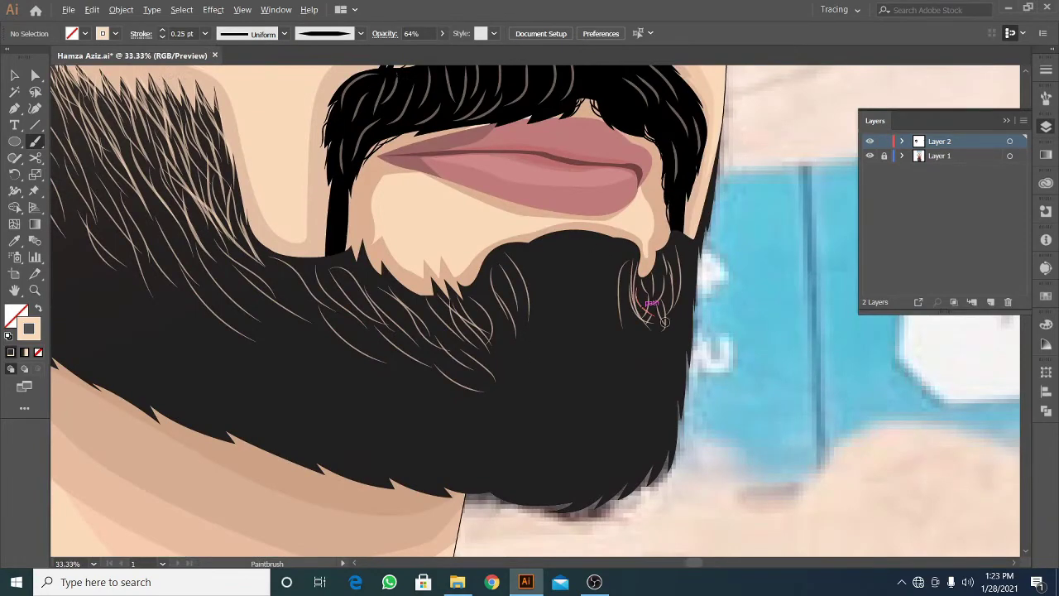
scroll(664, 321, "down", 2)
Hide Layer 2 to compare with the photo, then paint another strand under the mustache
key("v")
scroll(172, 174, "down", 1)
left_click(869, 142)
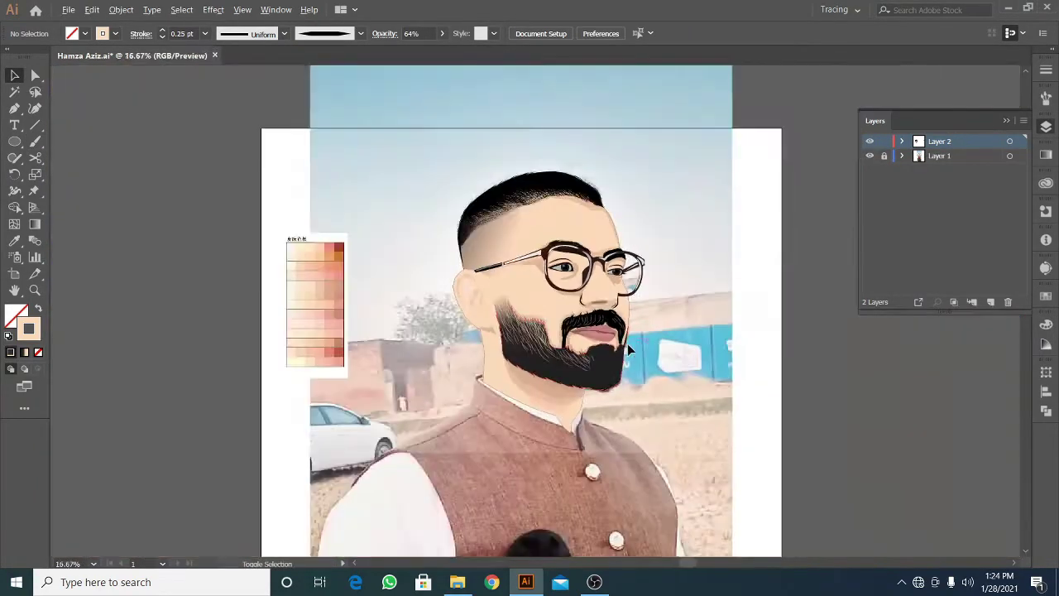
scroll(627, 344, "up", 6)
key("b")
scroll(451, 348, "up", 1)
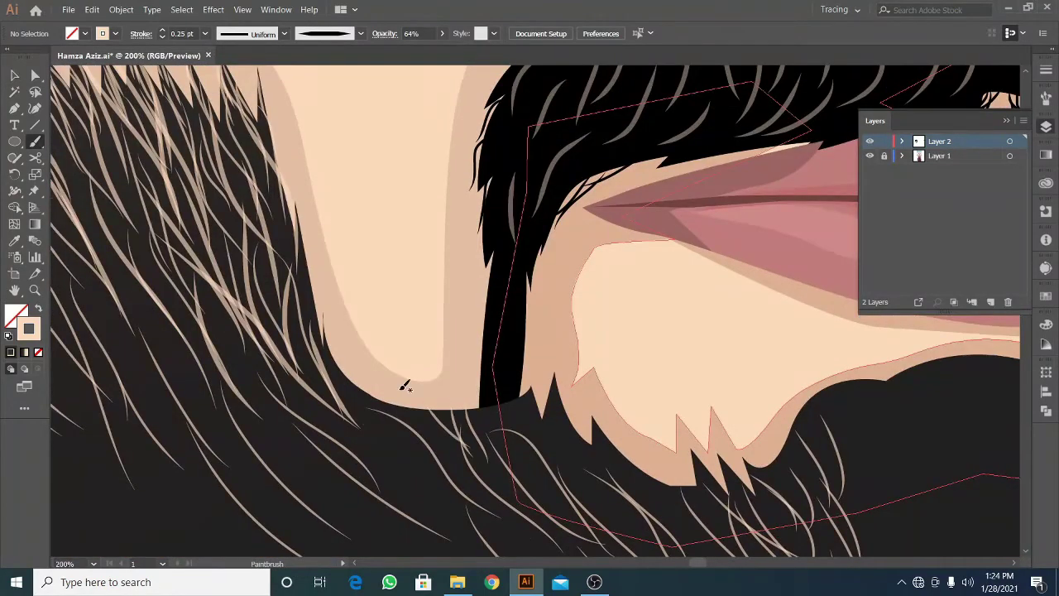
left_click_drag(314, 257, 394, 369)
scroll(395, 369, "down", 2)
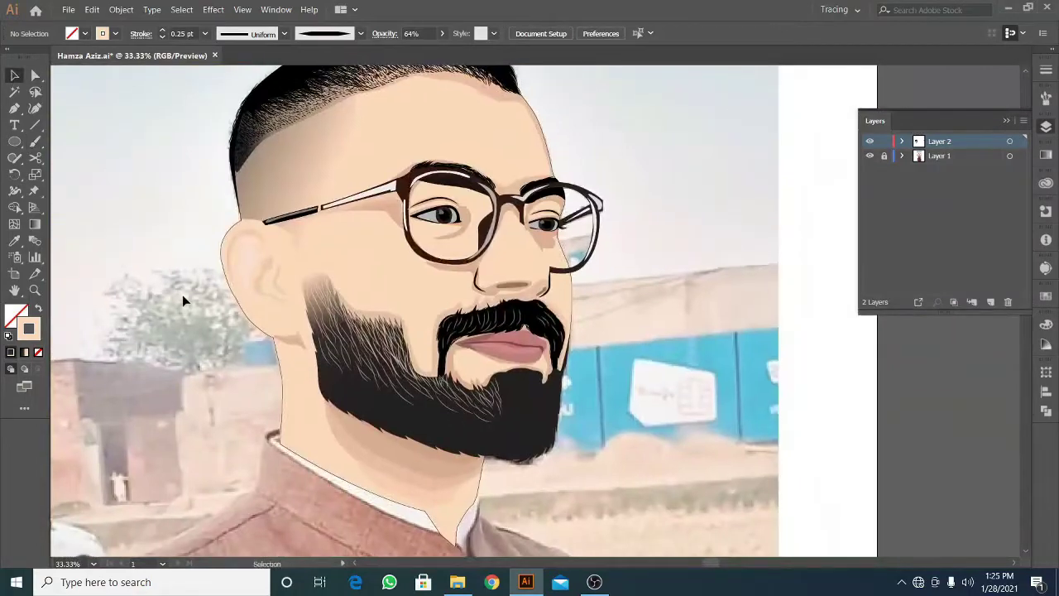
key("ctrl+plus")
key("ctrl+plus")
key("ctrl+plus")
key("ctrl+plus")
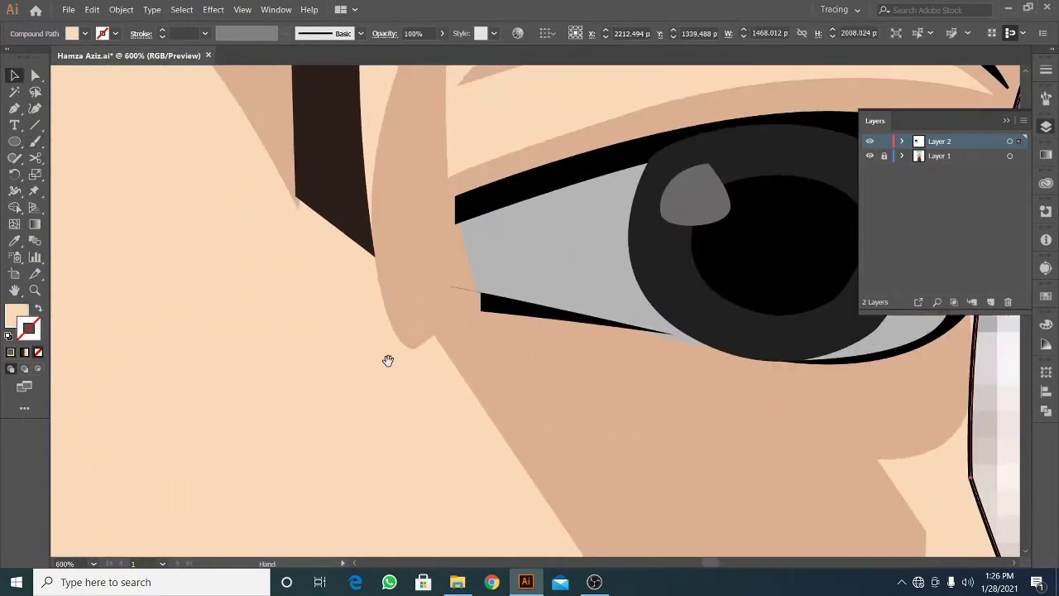
Trace the right lens outline with the Pen, curving it along the frame top
left_click_drag(438, 332, 402, 350)
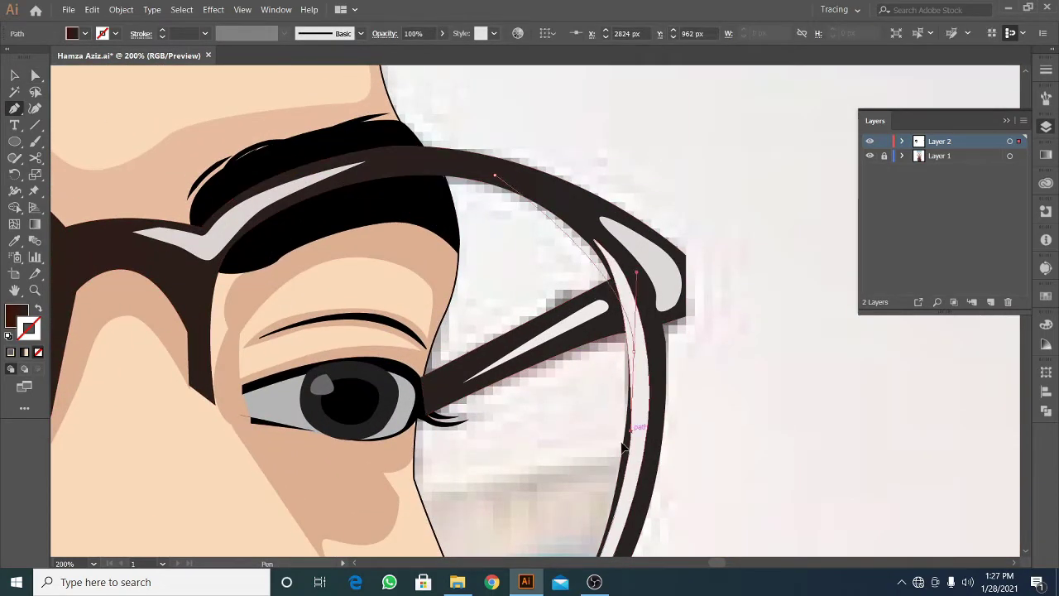
scroll(628, 372, "down", 5)
left_click_drag(559, 431, 484, 483)
left_click(382, 446)
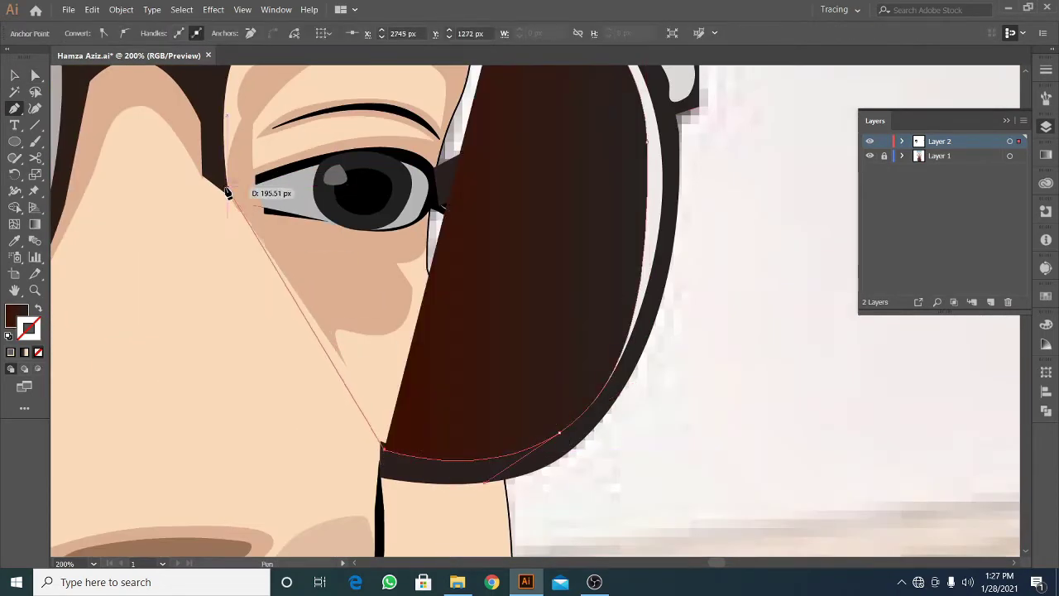
left_click(228, 192)
left_click(277, 196)
scroll(277, 196, "up", 3)
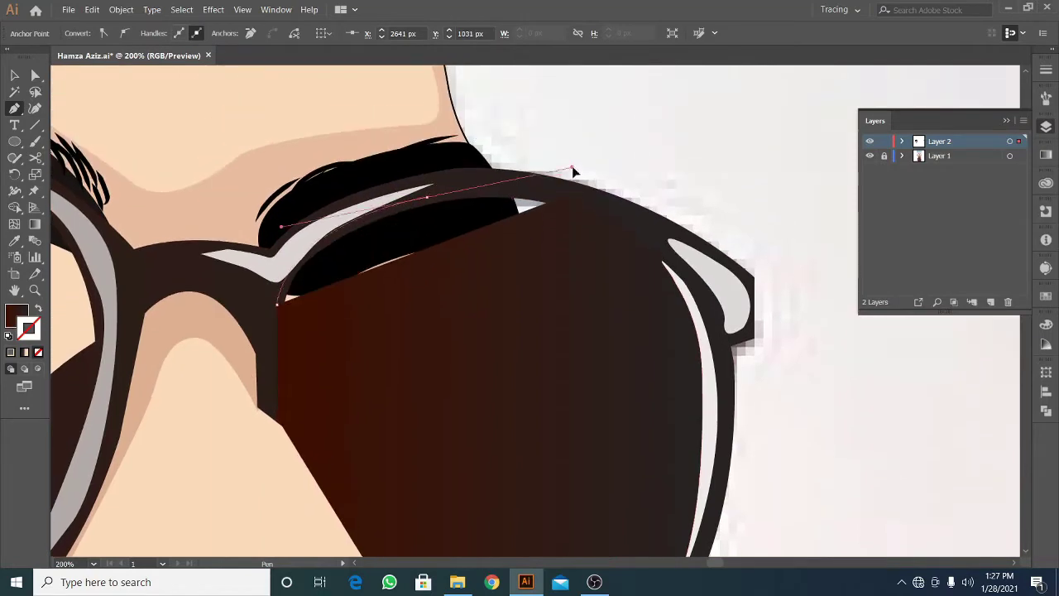
left_click_drag(426, 197, 573, 173)
Fill the right lens shape light grey and lower its opacity to 30%
left_click(307, 236)
key("ctrl+minus")
key("v")
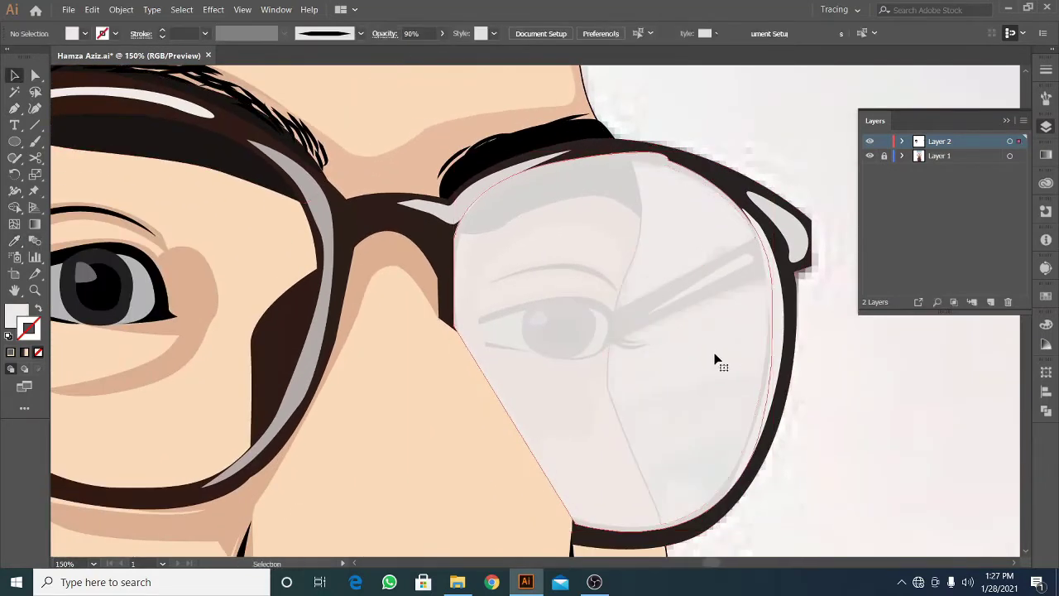
left_click(443, 33)
left_click_drag(434, 49, 400, 50)
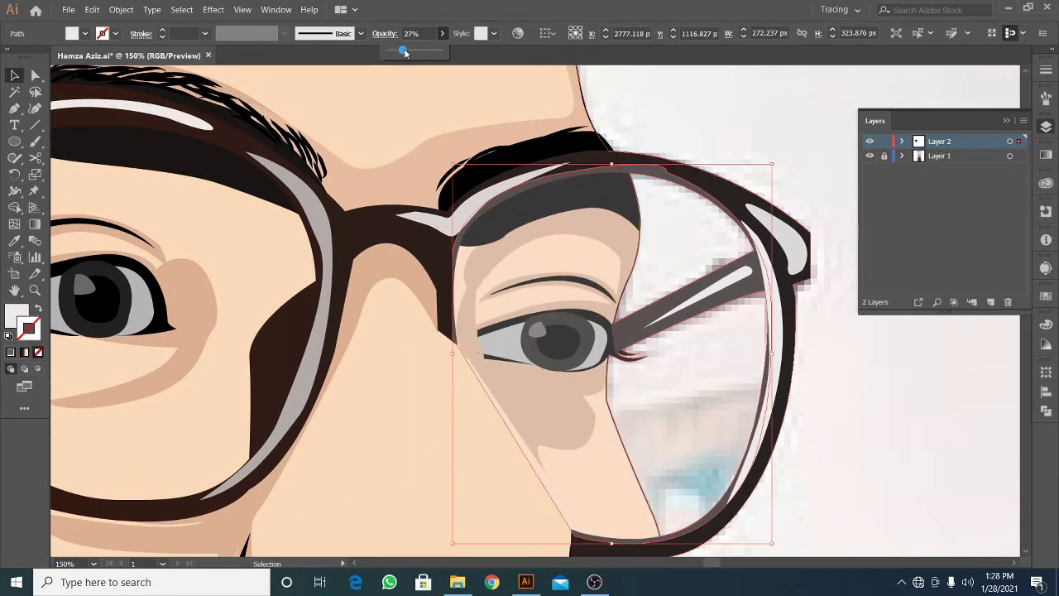
key("ctrl+shift+a")
Outline the left lens with the Pen, anchoring from its top edge
key("ctrl+0")
key("ctrl+1")
key("p")
scroll(557, 271, "up", 2)
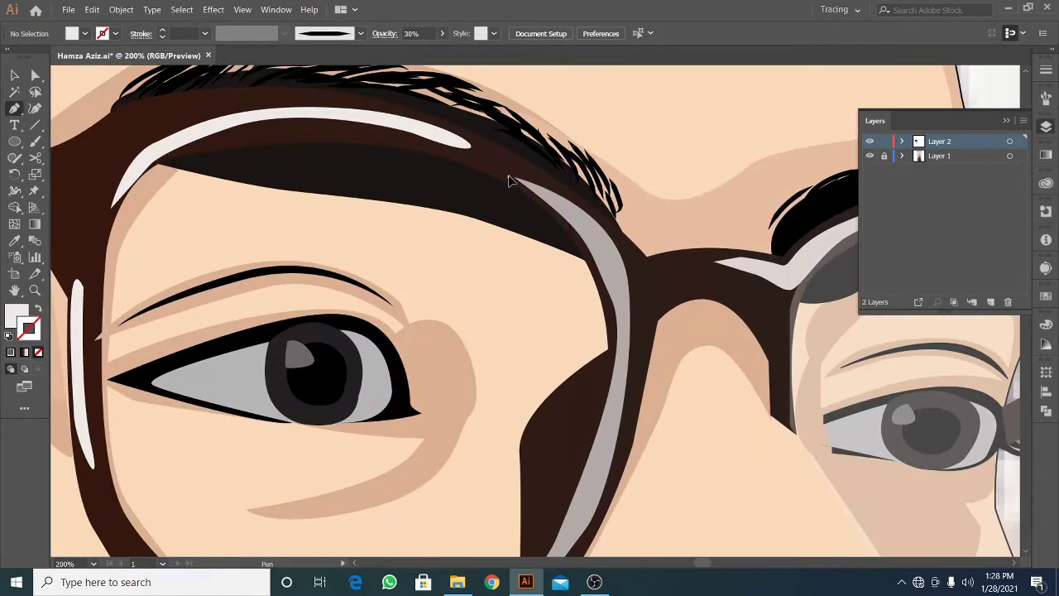
left_click(509, 180)
left_click_drag(312, 128, 193, 130)
left_click_drag(101, 227, 171, 343)
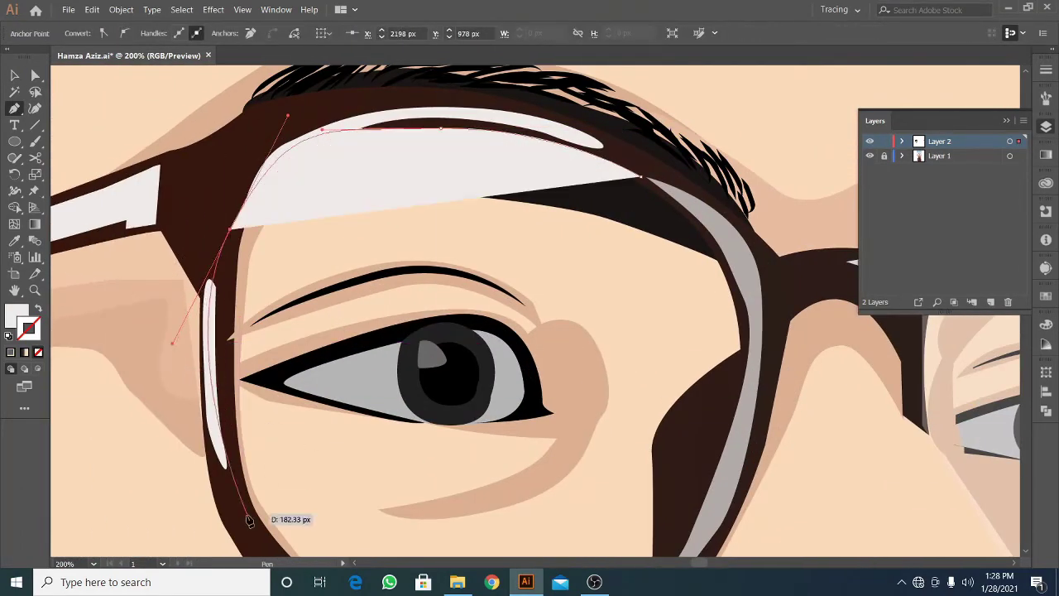
scroll(248, 519, "down", 2)
left_click(709, 142)
scroll(591, 165, "down", 2)
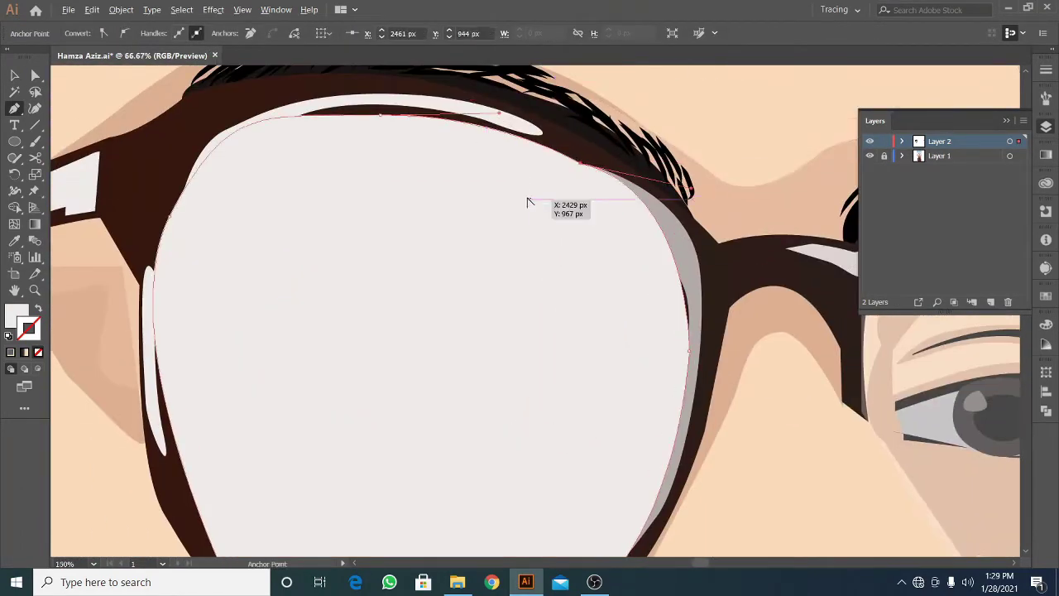
Select the black and white temple arms together with the lens frames
key("v")
scroll(530, 203, "down", 2)
scroll(142, 342, "up", 3)
left_click(211, 319)
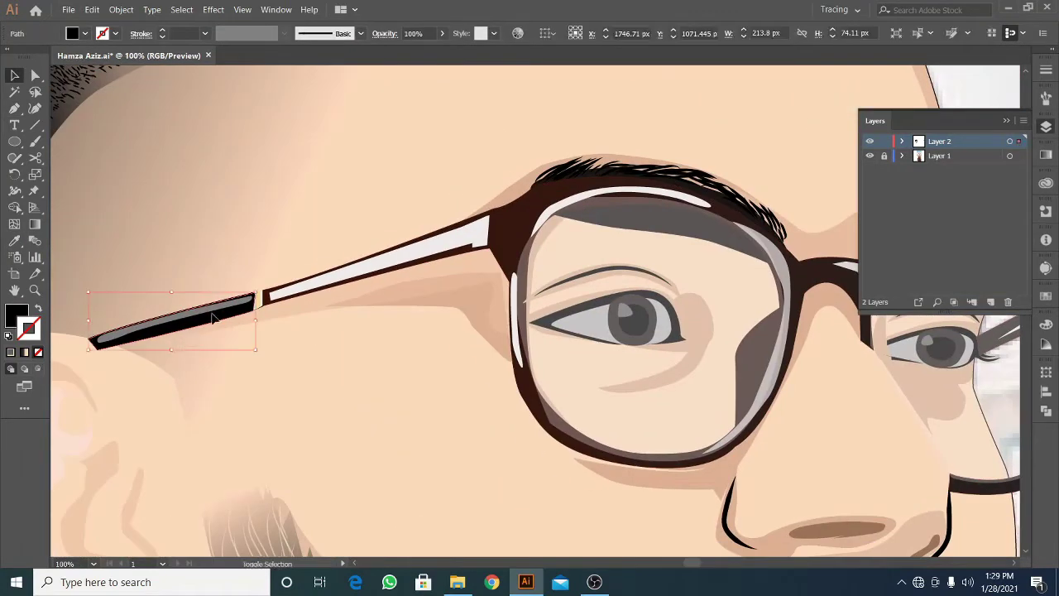
left_click(339, 281, "shift")
left_click(520, 273, "shift")
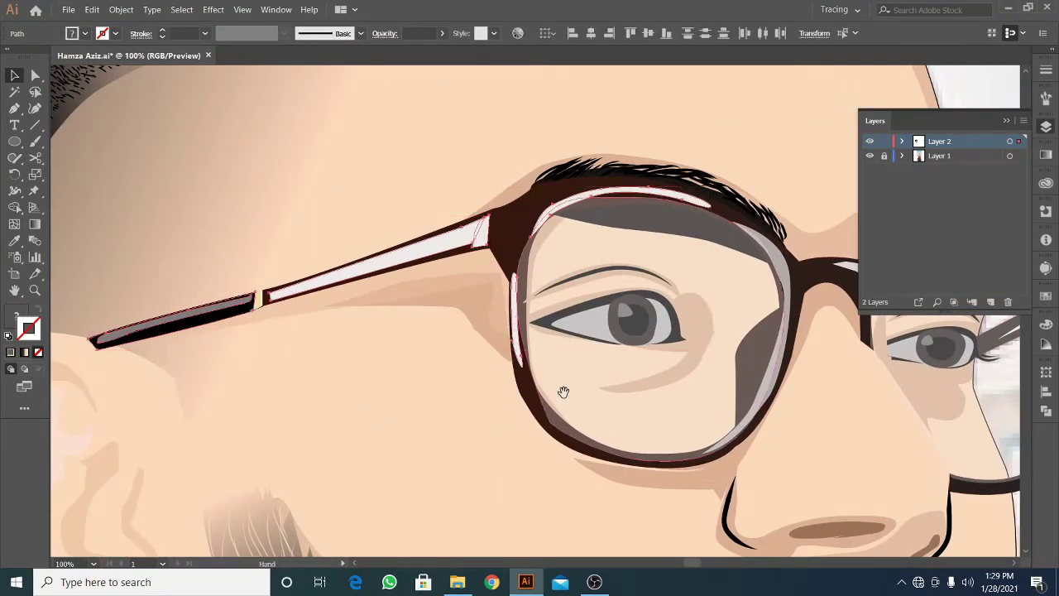
scroll(567, 390, "right", 3)
scroll(567, 390, "down", 1)
scroll(576, 350, "up", 2)
scroll(612, 331, "right", 3)
scroll(644, 309, "down", 2)
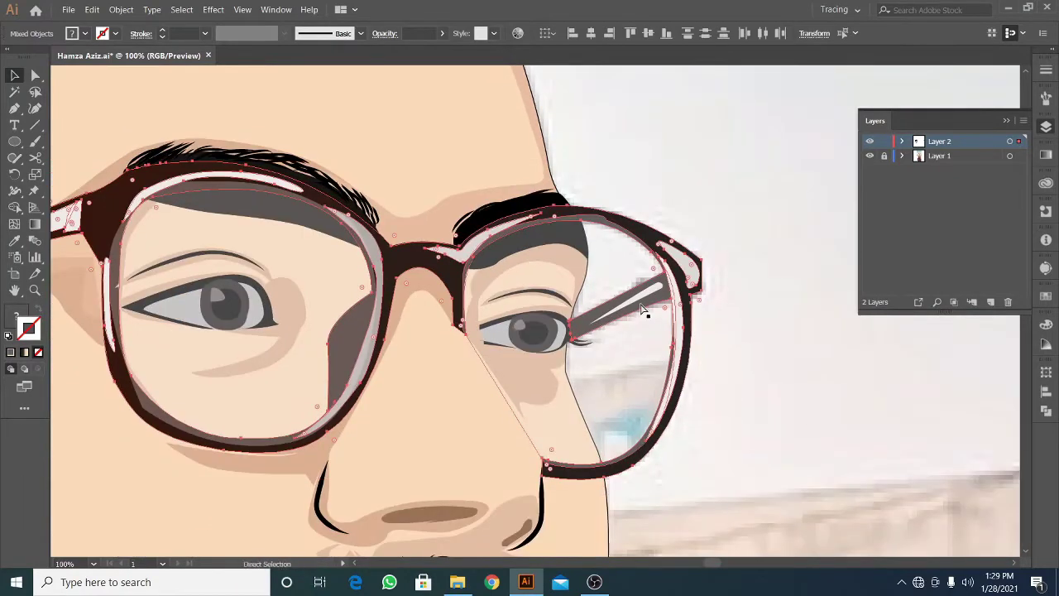
Delete a selected shape, then undo to restore the dark frames and temple arm
key("v")
left_click(645, 307)
key("Delete")
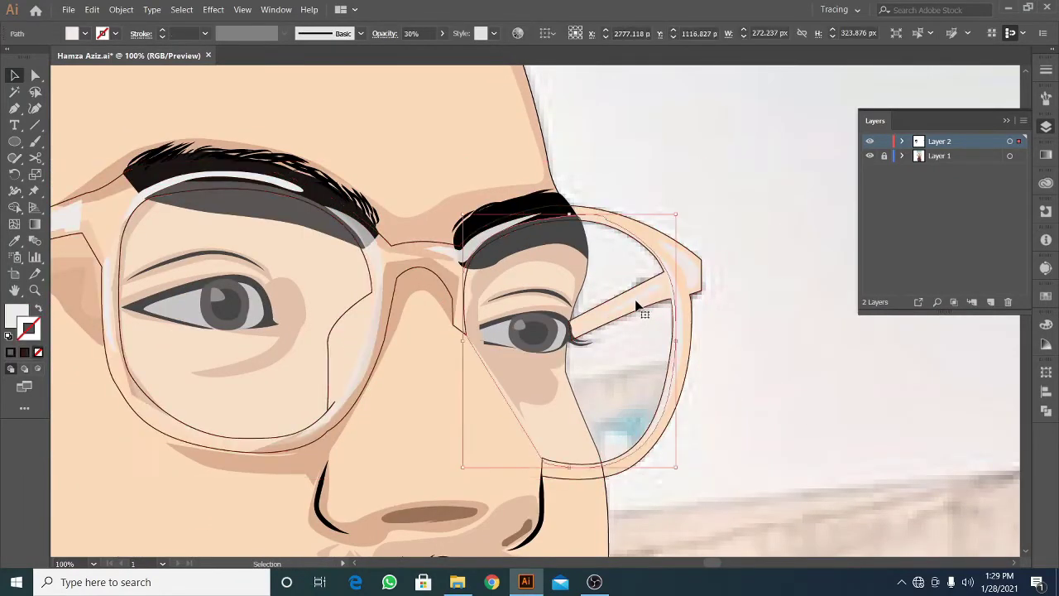
scroll(653, 286, "up", 2)
key("ctrl+z")
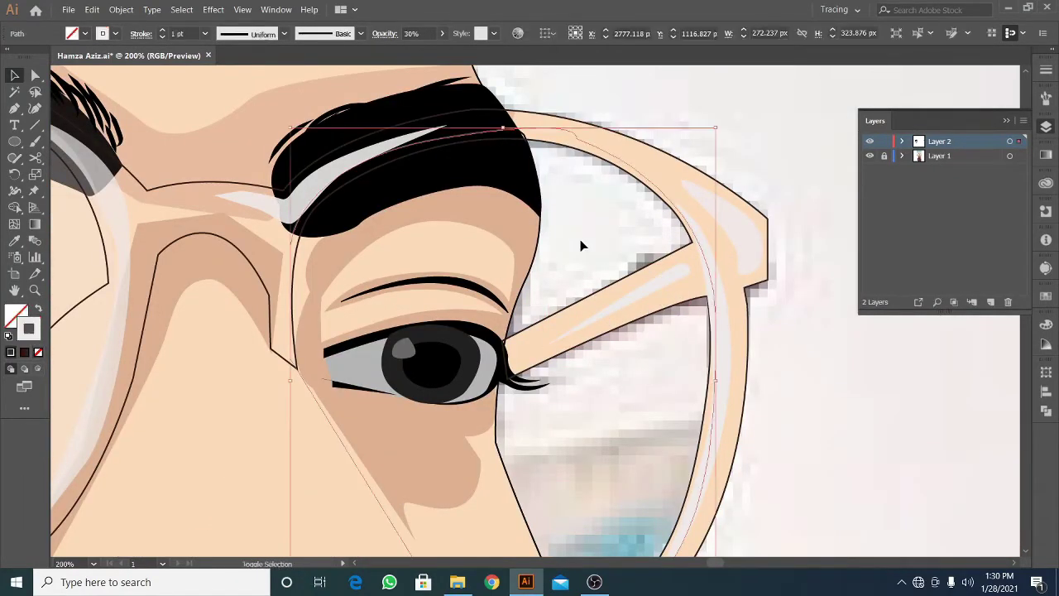
scroll(652, 322, "down", 1)
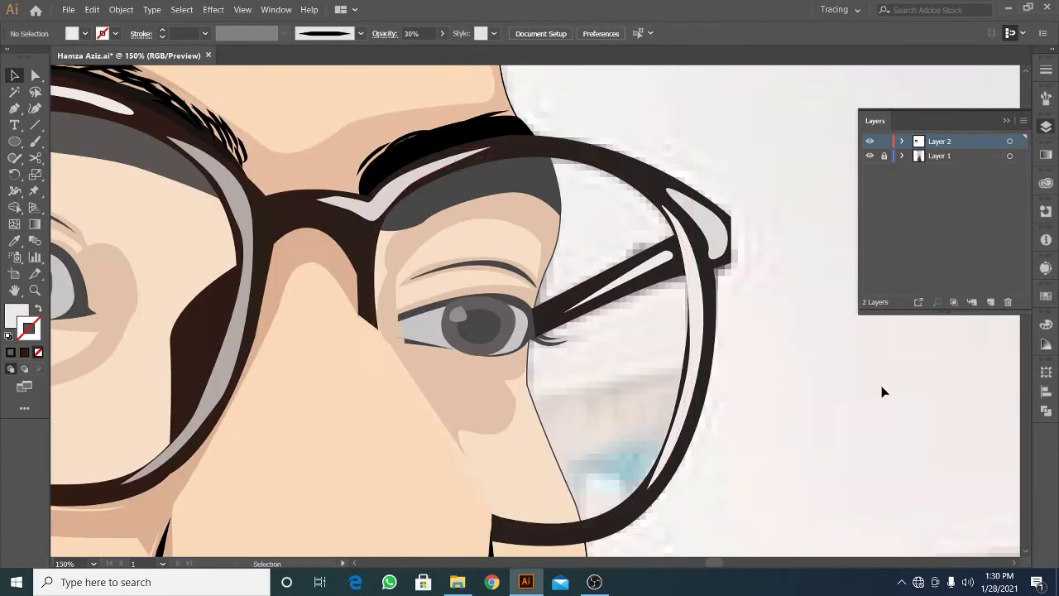
scroll(676, 362, "down", 2)
scroll(645, 294, "up", 2)
scroll(664, 350, "down", 4)
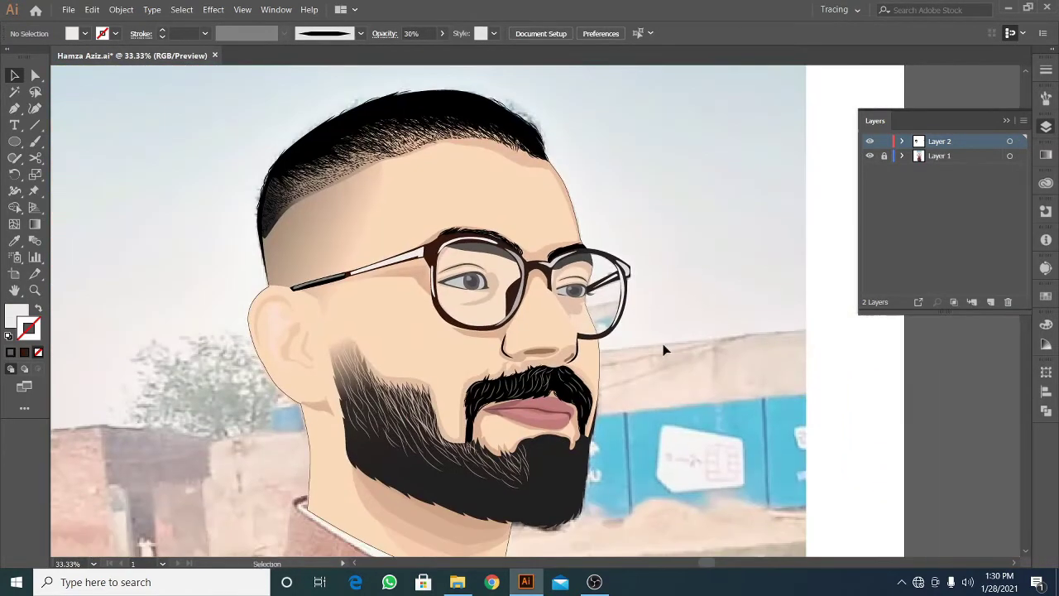
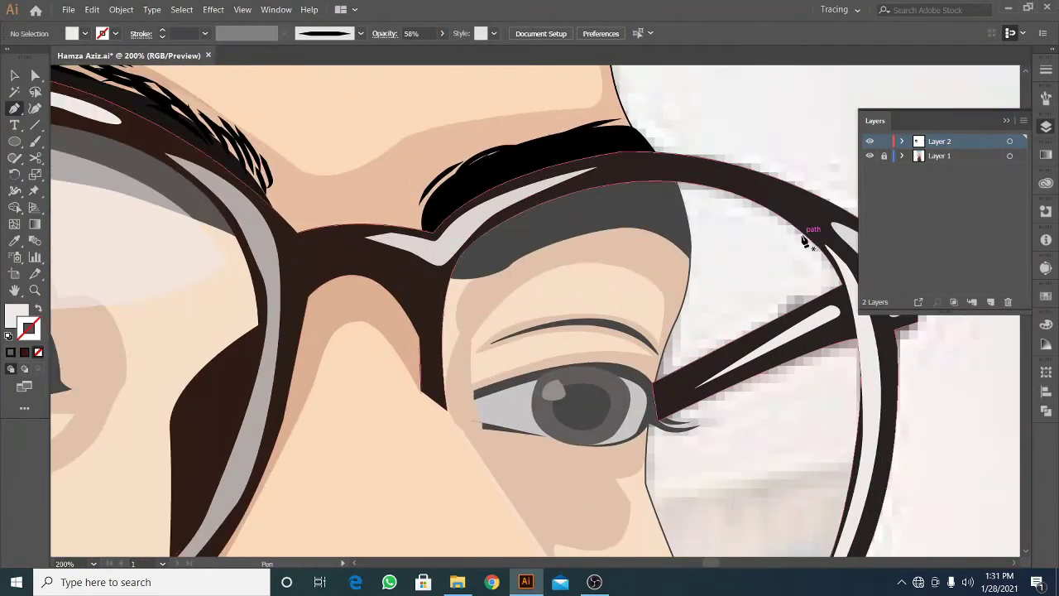
Draw a pale glare shape across the upper half of the right lens
left_click(804, 240)
left_click(708, 273)
left_click_drag(590, 325, 635, 317)
left_click(469, 346)
left_click(804, 240)
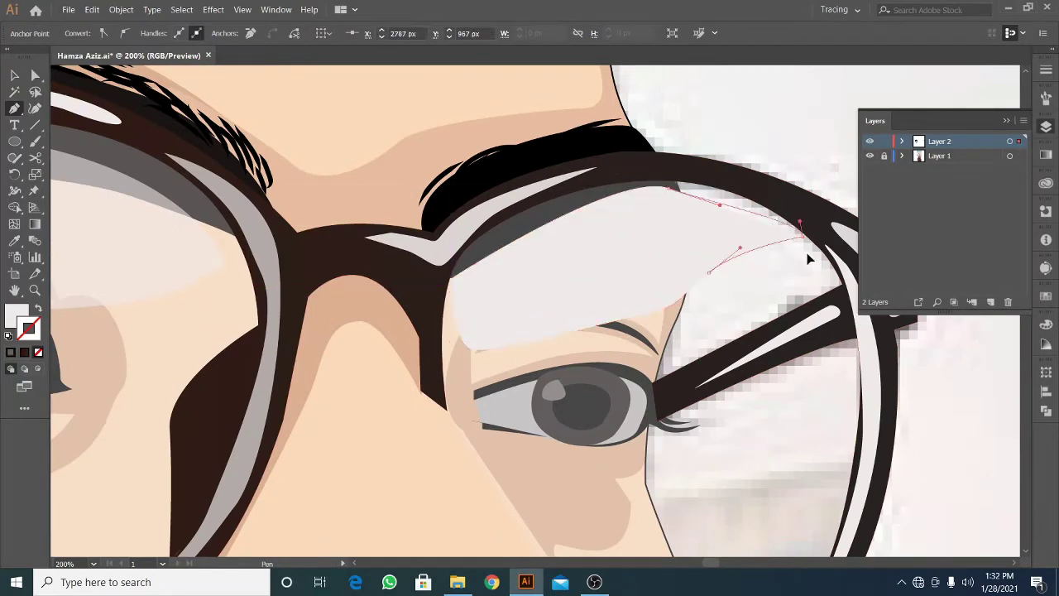
Draw a thin reflection sliver along the lens edge beside the nose
key("ctrl+=")
left_click(438, 196)
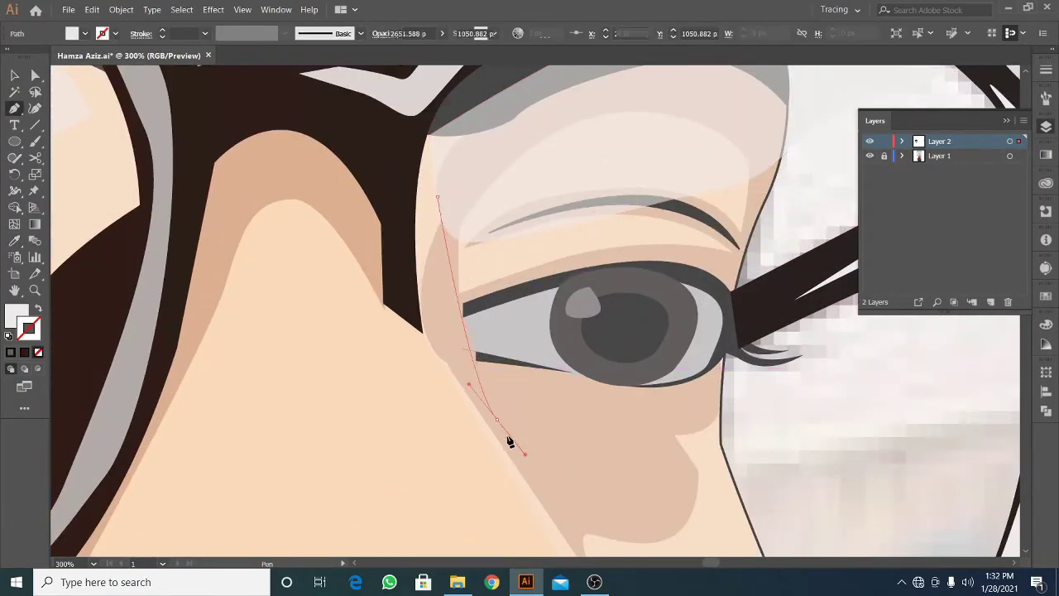
left_click_drag(496, 418, 469, 383)
left_click(415, 300)
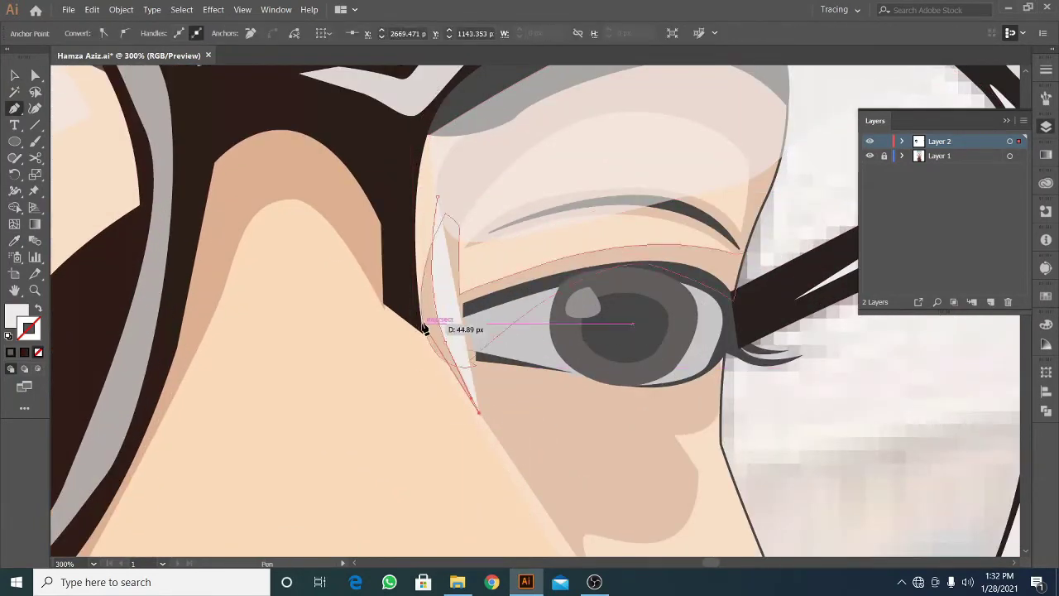
left_click_drag(420, 186, 426, 166)
left_click(437, 199)
Select the thin reflection shape, ready to sample colour from existing artwork
key("ctrl+minus")
key("ctrl+minus")
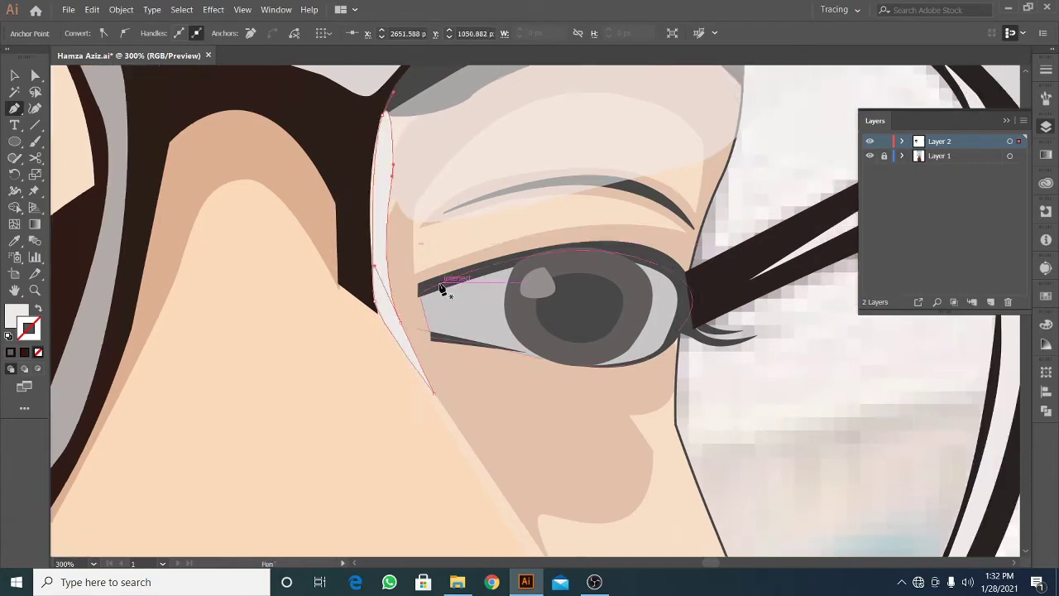
key("ctrl+minus")
key("v")
left_click(429, 317)
key("i")
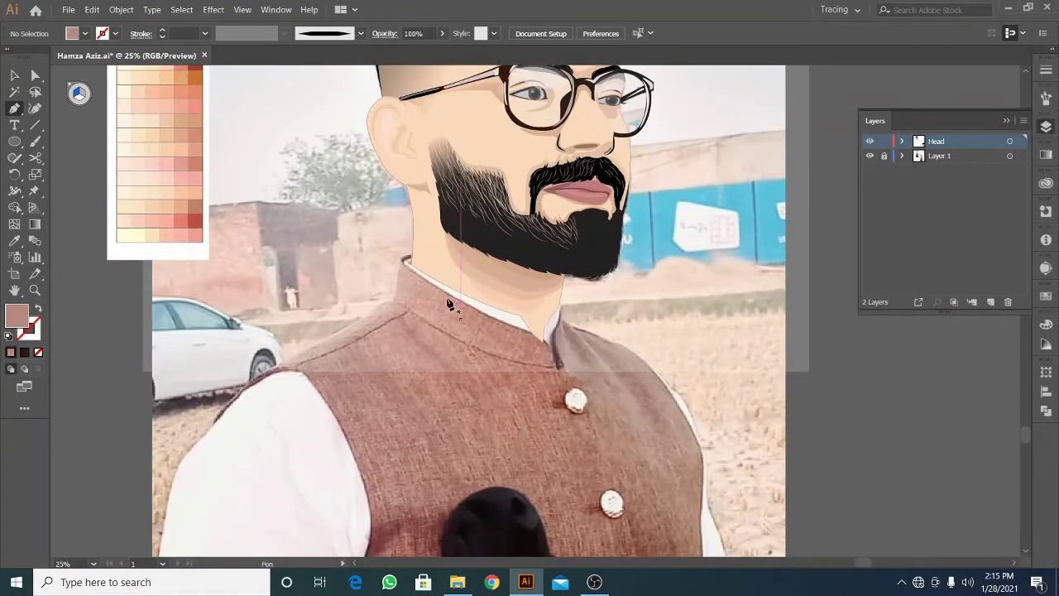
Trace the collar strip along the neck's left edge, toggling the Head layer to check the photo
scroll(422, 275, "up", 4)
scroll(429, 255, "up", 1)
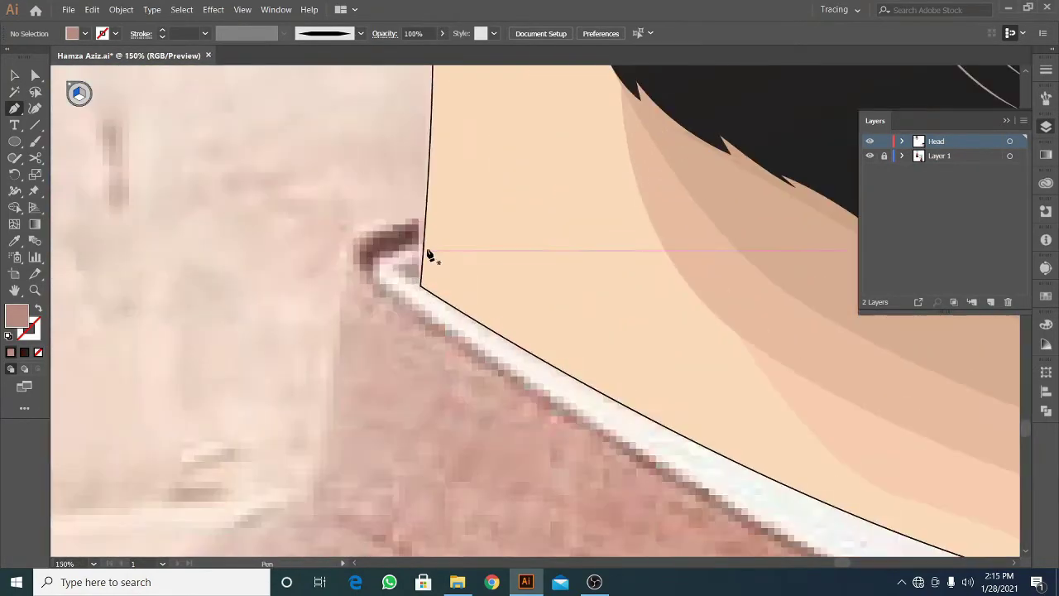
left_click(424, 254)
left_click(382, 263)
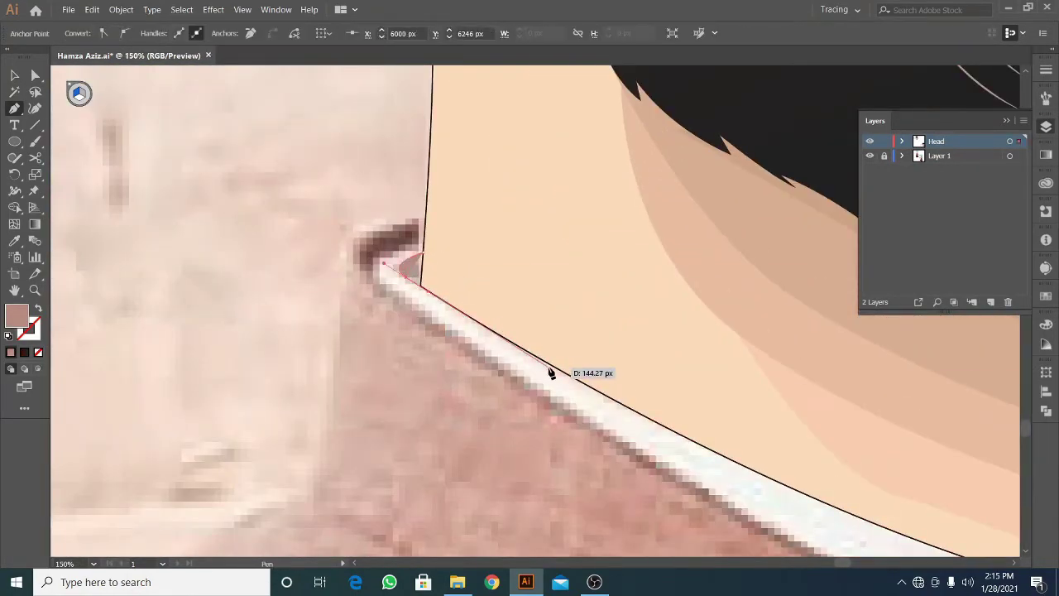
scroll(565, 378, "down", 2)
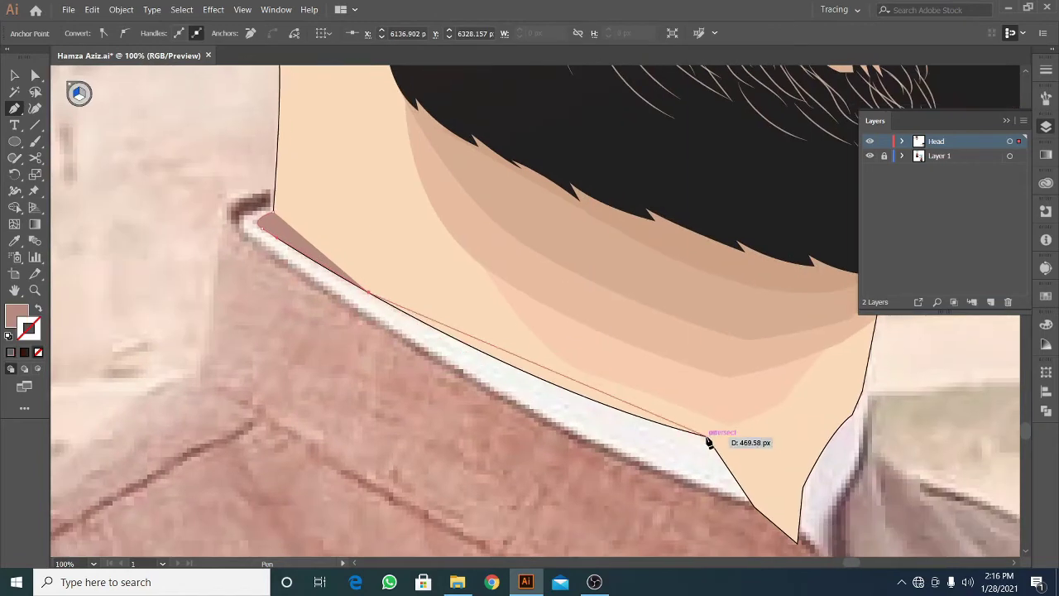
left_click(870, 142)
left_click(869, 142)
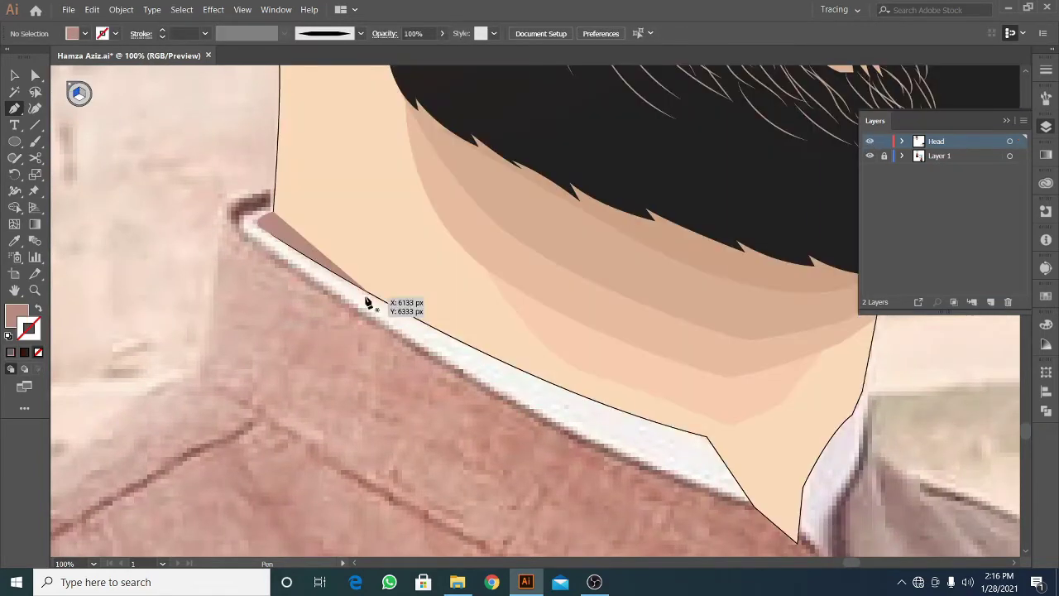
key("ctrl+z")
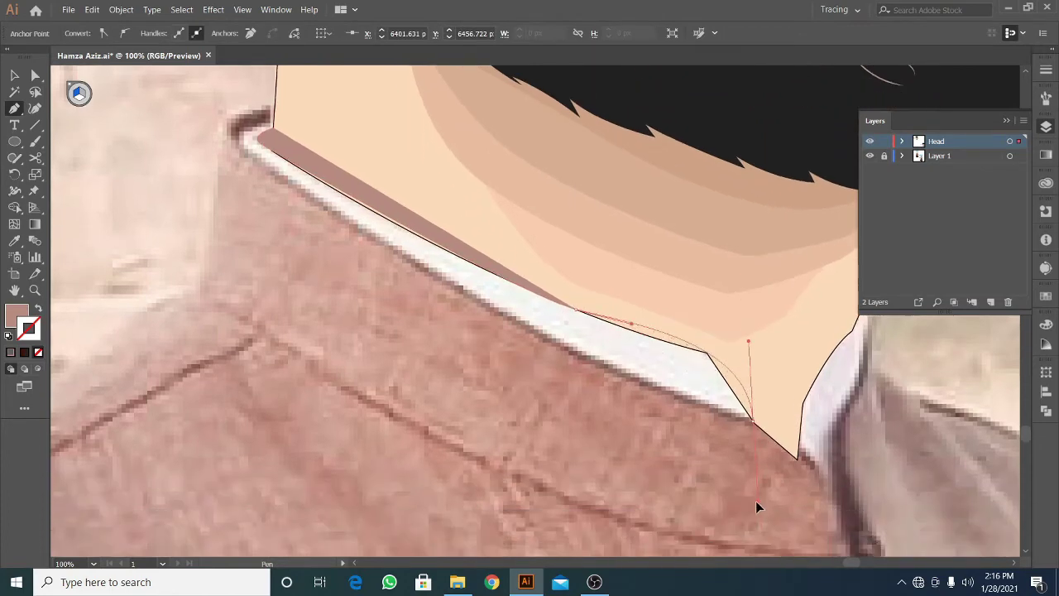
left_click_drag(674, 409, 679, 488)
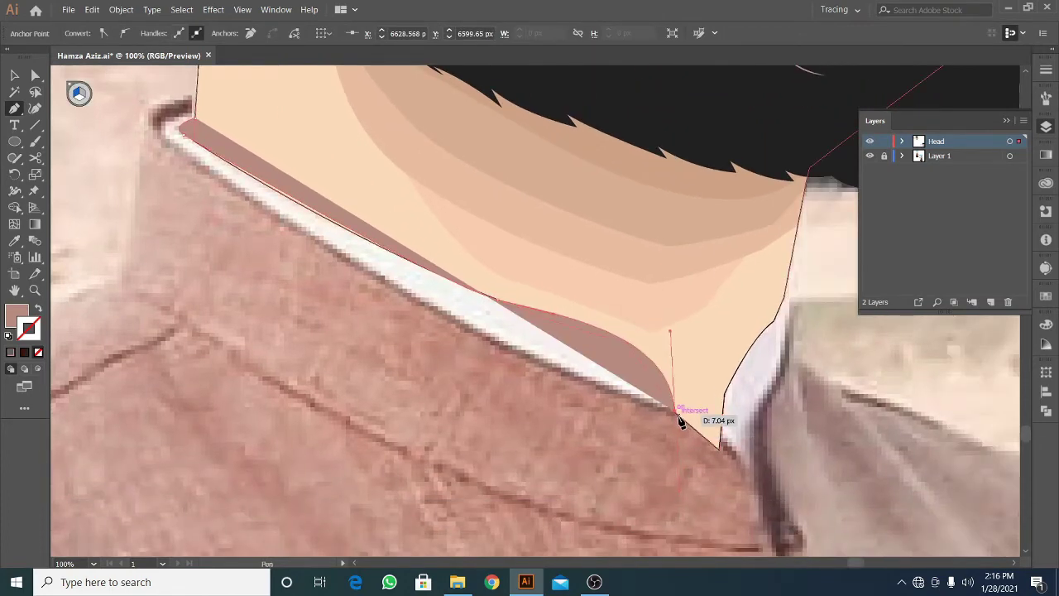
Set the collar strip's fill colour to F7F7F7
scroll(467, 329, "up", 5)
scroll(381, 318, "up", 5)
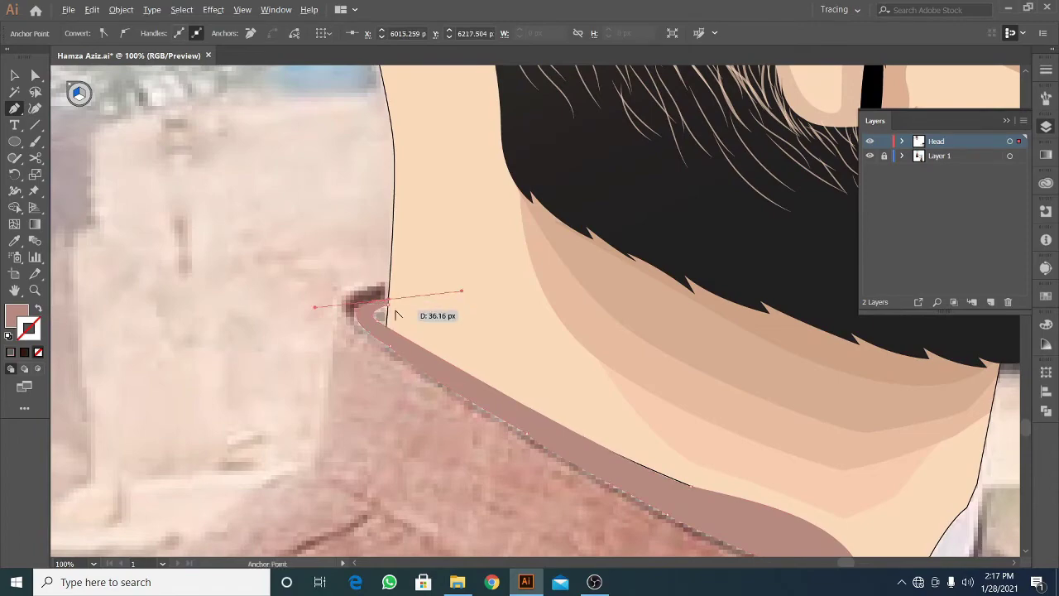
scroll(395, 315, "up", 2)
double_click(17, 314)
left_click(356, 217)
Confirm the white collar fill and reshape the collar curve with Direct Selection
left_click(676, 204)
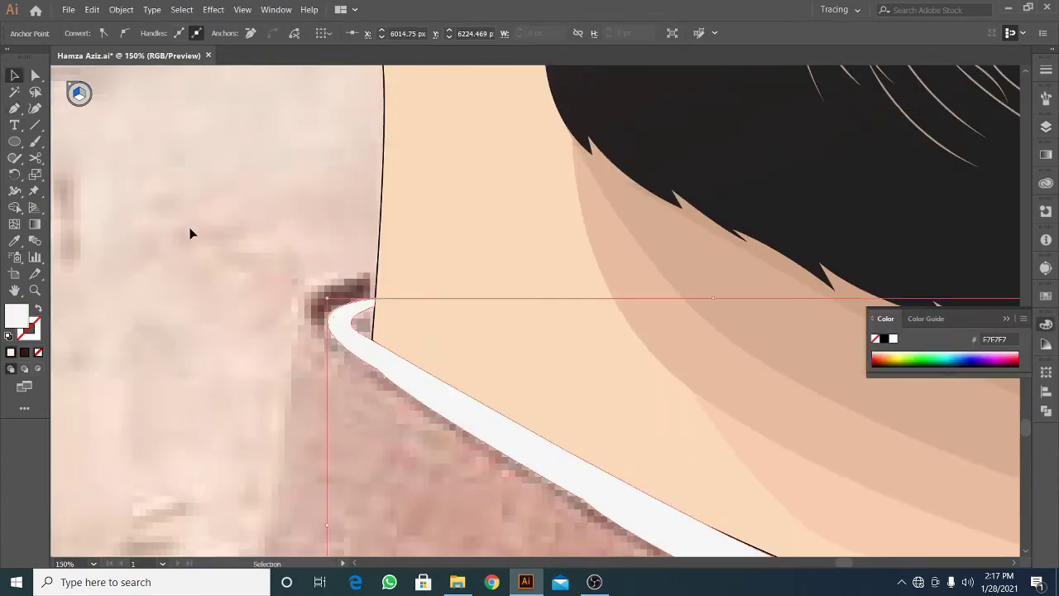
scroll(417, 309, "up", 2)
left_click(35, 76)
scroll(414, 348, "up", 2)
left_click(561, 408)
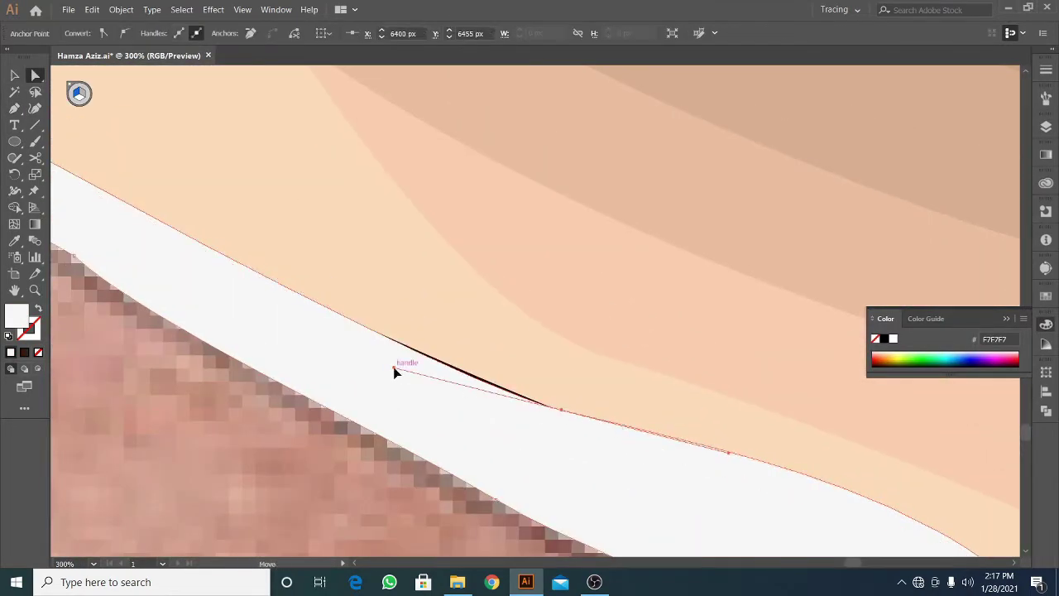
left_click_drag(393, 372, 420, 378)
scroll(420, 378, "down", 2)
left_click_drag(626, 323, 579, 394)
Draw the right white collar piece beside the neck
scroll(579, 395, "up", 2)
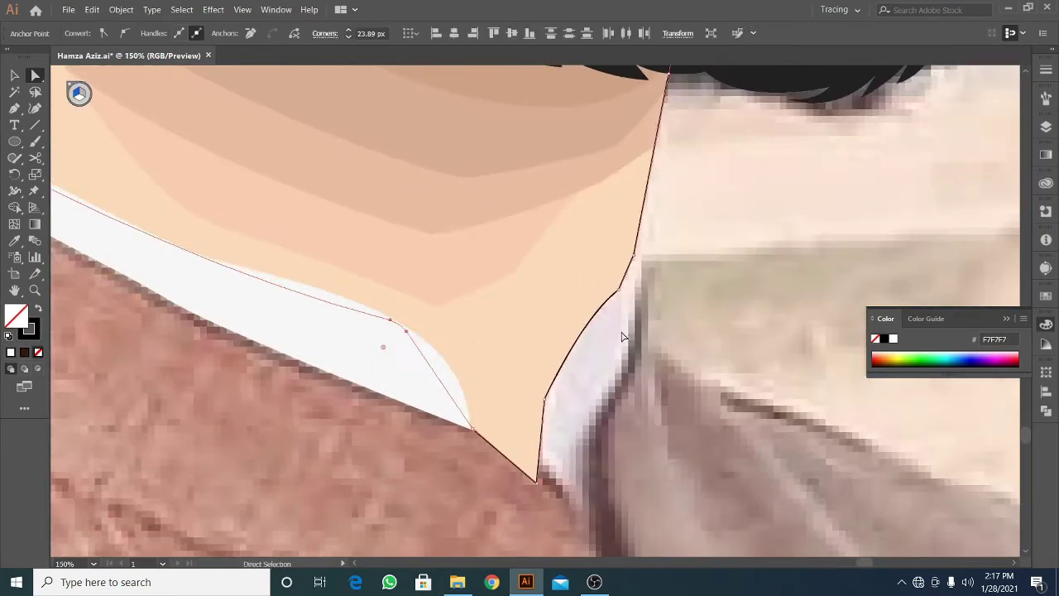
left_click(14, 107)
scroll(633, 338, "up", 2)
left_click(624, 219)
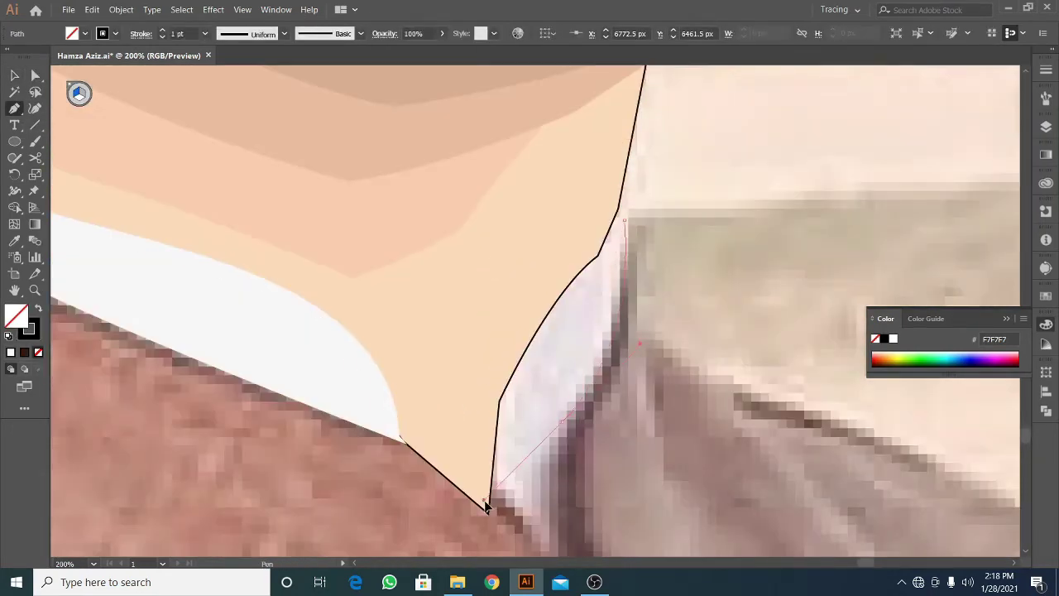
scroll(487, 506, "down", 1)
left_click(534, 412)
left_click(549, 440)
scroll(570, 404, "down", 2)
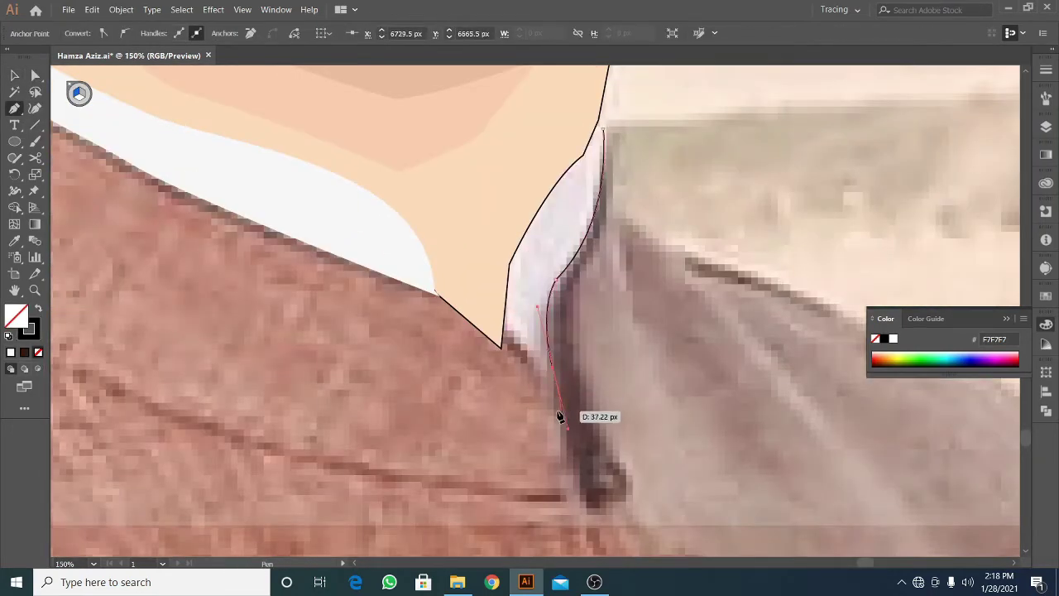
left_click_drag(513, 251, 510, 239)
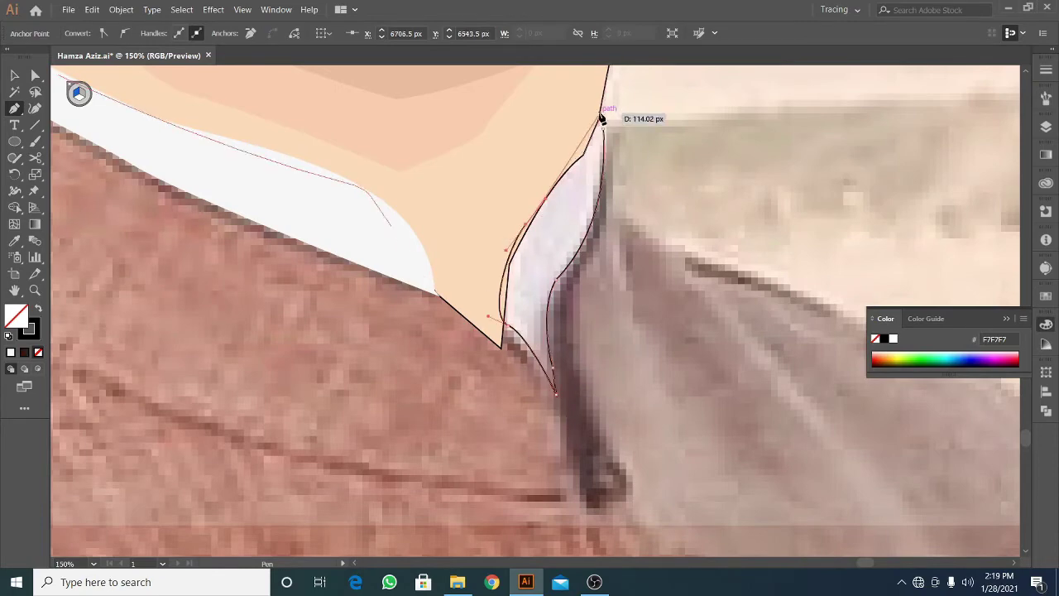
scroll(601, 118, "up", 1)
scroll(602, 118, "down", 2)
key("shift+x")
scroll(284, 302, "down", 2)
left_click(564, 402, "ctrl")
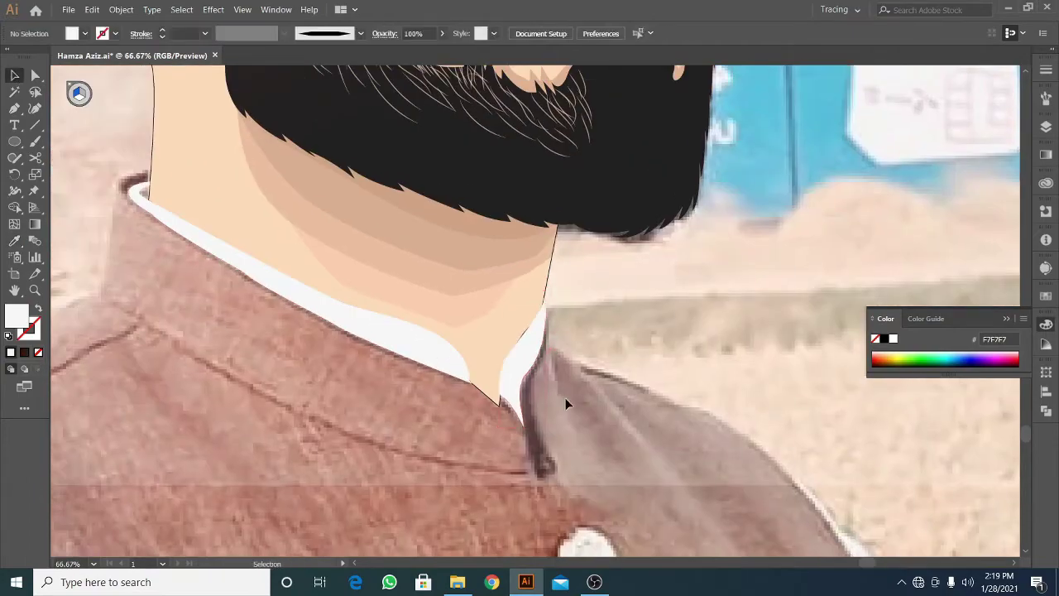
scroll(549, 382, "up", 1)
scroll(490, 334, "up", 1)
Trace the vest shape wrapping around beneath the collar
key("p")
scroll(281, 179, "up", 3)
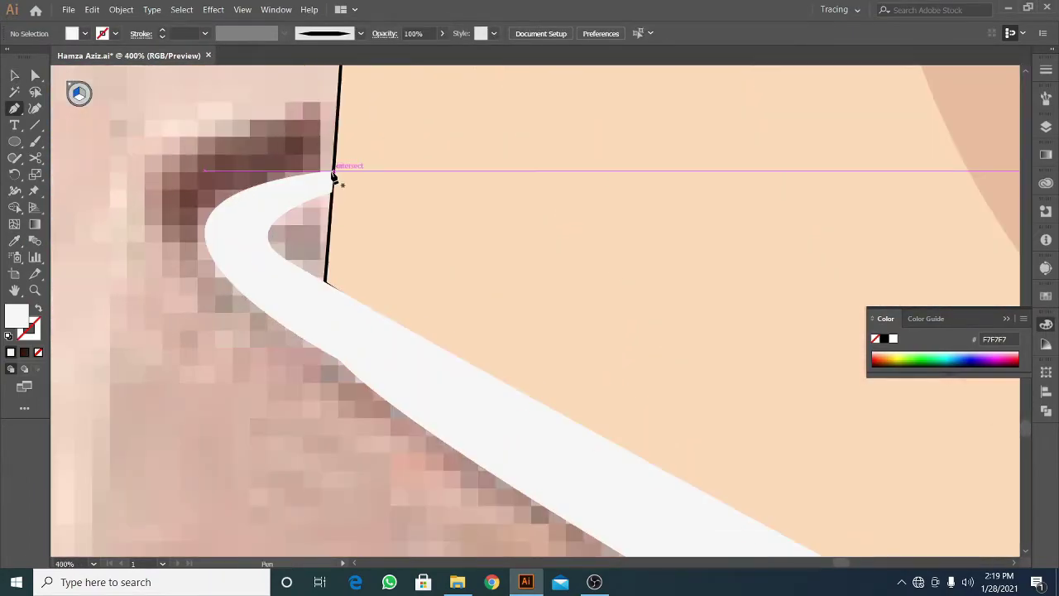
left_click(333, 176)
scroll(293, 312, "down", 1)
scroll(435, 320, "down", 2)
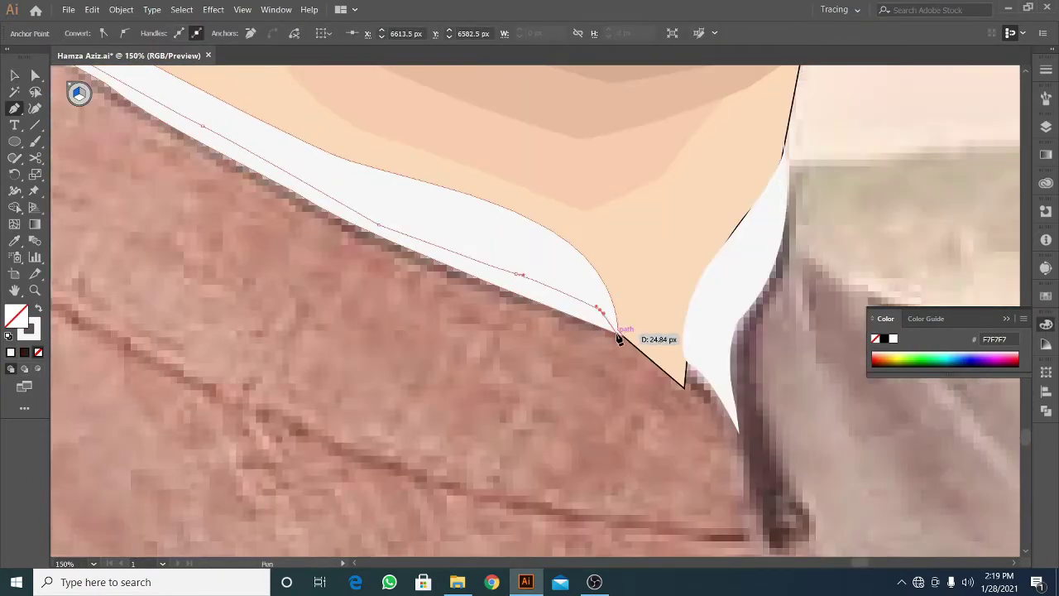
scroll(717, 405, "down", 3)
left_click_drag(641, 390, 625, 471)
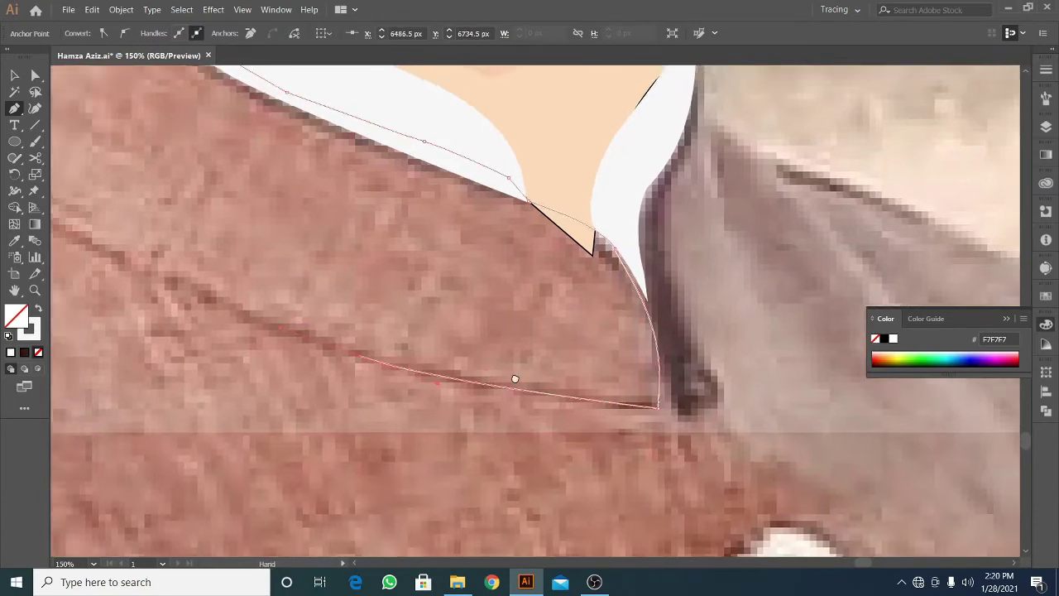
scroll(516, 378, "up", 3)
left_click(260, 279)
scroll(260, 279, "up", 2)
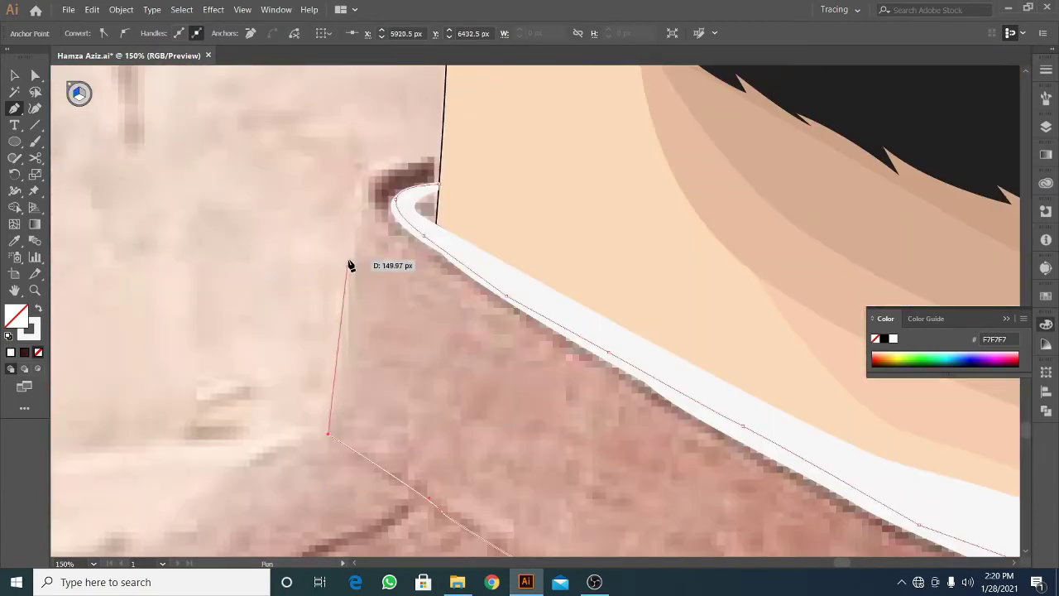
left_click_drag(444, 160, 538, 172)
scroll(460, 142, "up", 1)
scroll(399, 240, "down", 2)
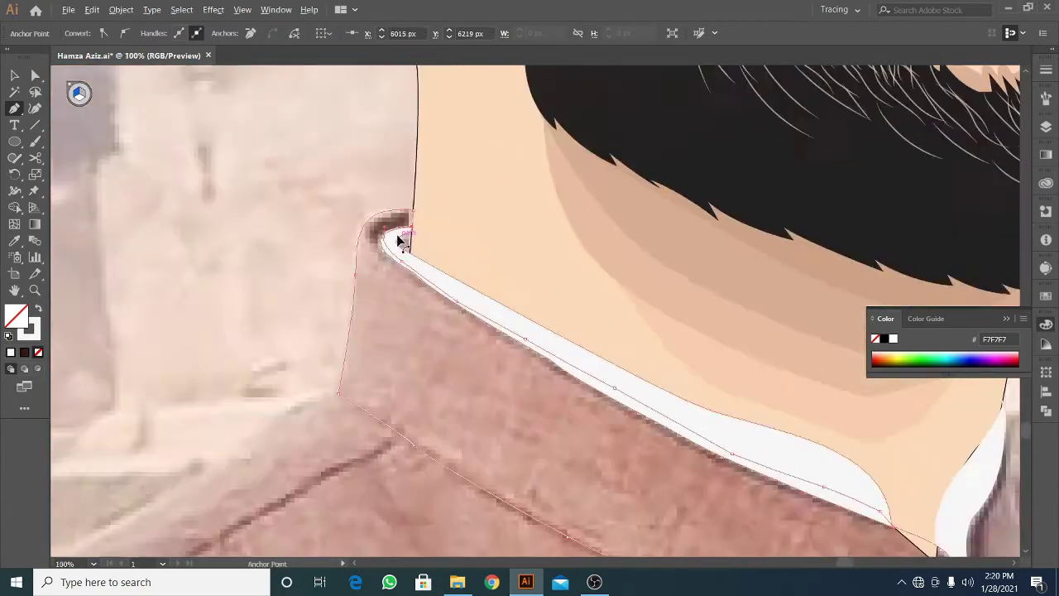
left_click(400, 240)
scroll(400, 240, "down", 1)
key("shift+x")
Fill the vest shape with brown sampled by the Eyedropper
double_click(15, 314)
key("Return")
key("i")
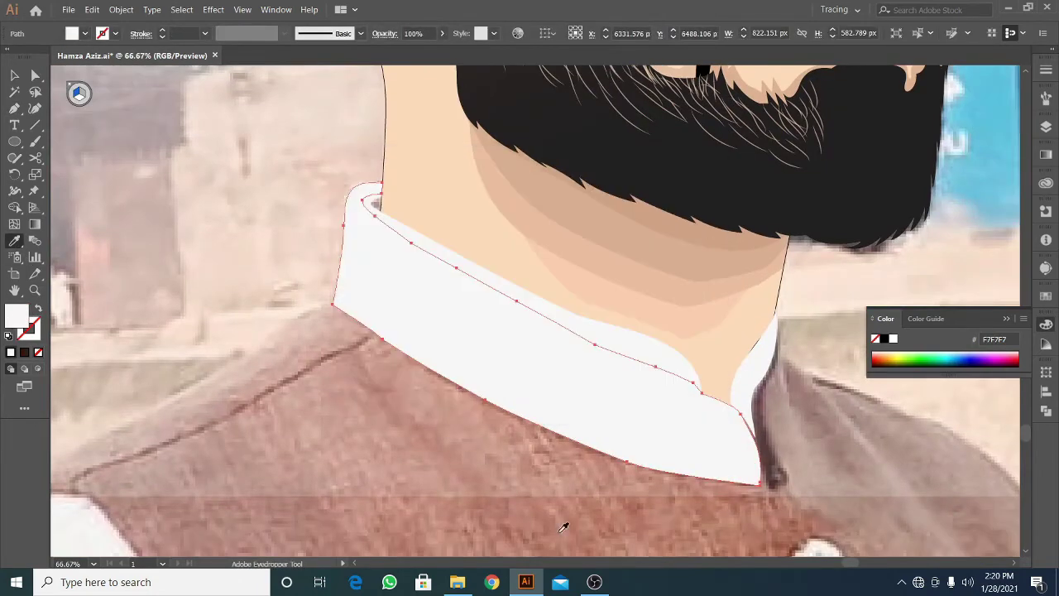
left_click(563, 527)
key("p")
scroll(444, 254, "down", 3)
Trace the collar fold where its ends meet and fill it dark brown 7F5052
scroll(437, 168, "up", 5)
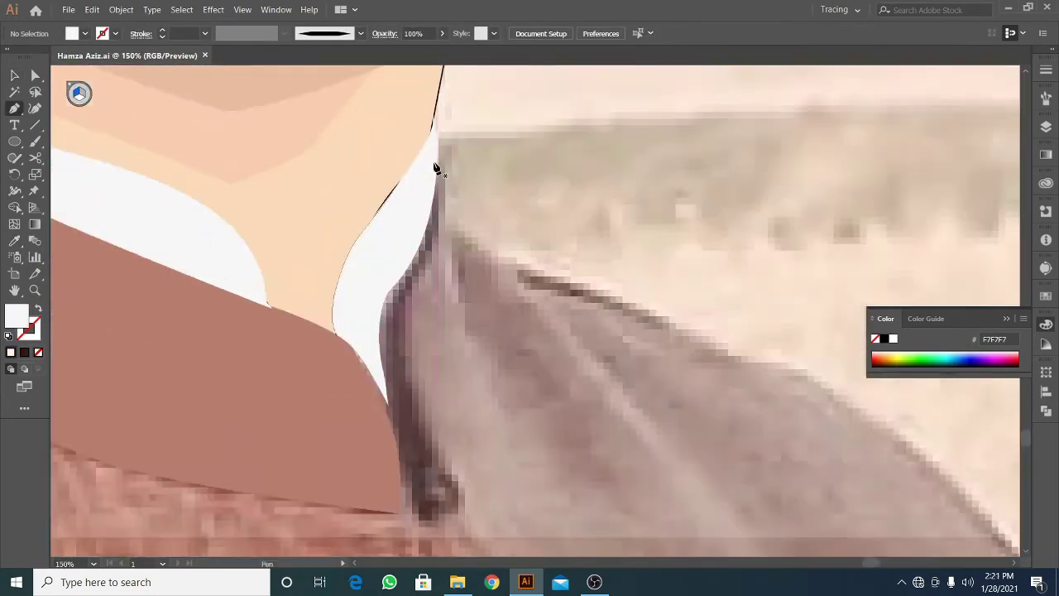
left_click(435, 156)
scroll(441, 235, "down", 1)
left_click_drag(441, 237, 462, 297)
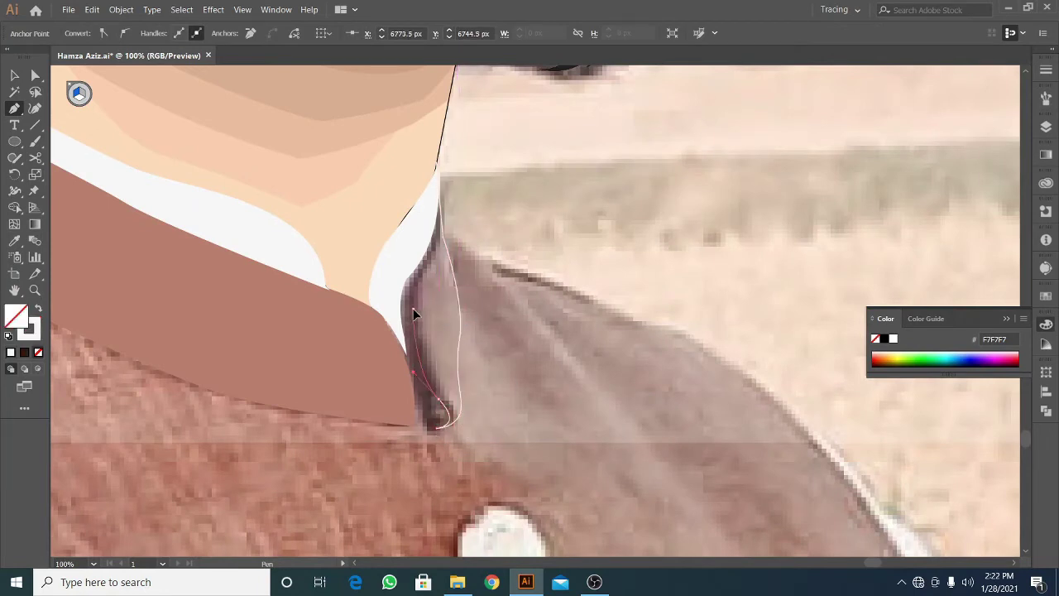
key("i")
left_click(302, 357)
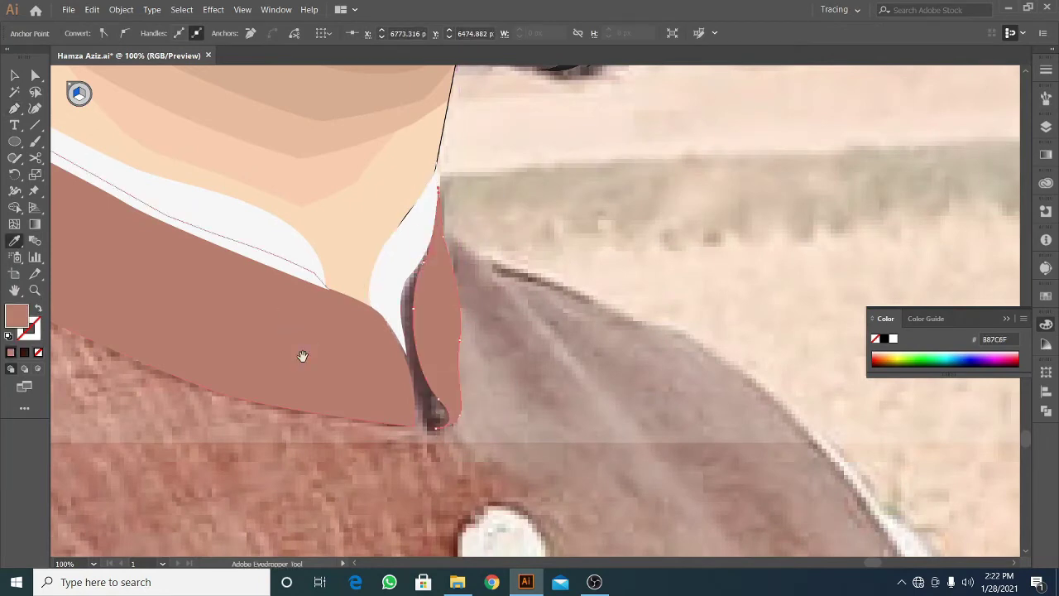
key("v")
left_click(418, 246)
Trace a path along the white inner collar edge and fill it dark brown
scroll(568, 262, "down", 3)
scroll(567, 261, "up", 2)
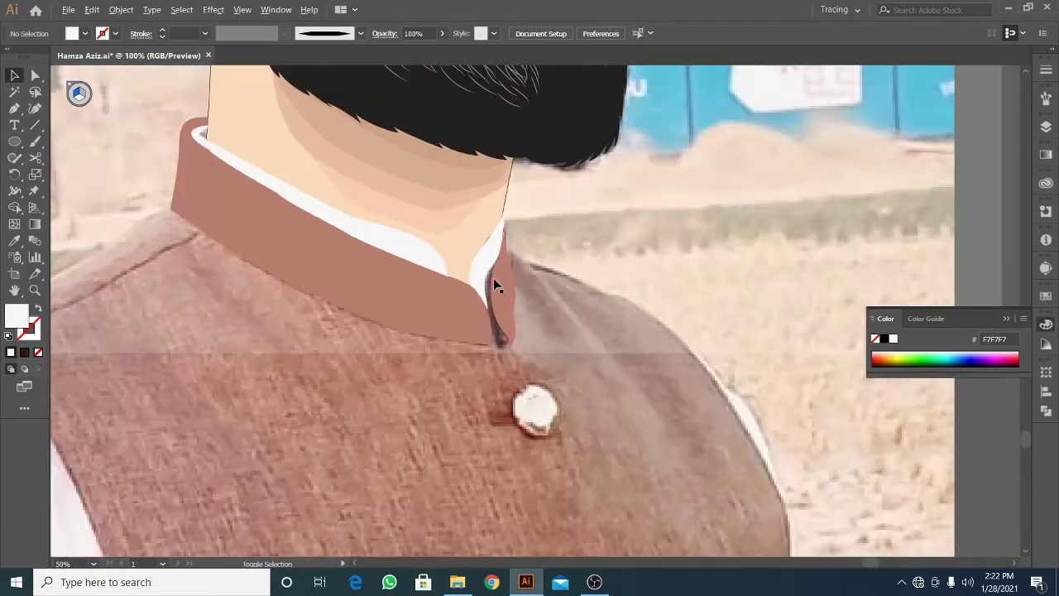
scroll(493, 278, "up", 2)
key("p")
left_click(534, 372)
left_click_drag(502, 70, 502, 102)
left_click(498, 407)
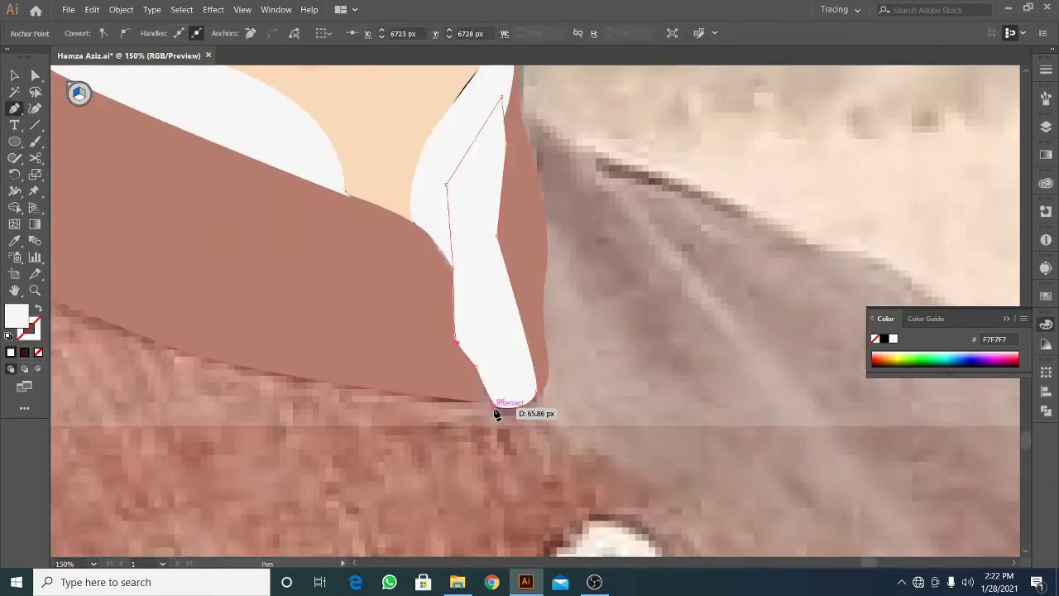
key("i")
left_click(609, 474)
Start the vest body outline from the collar down the shoulder, with fill set to None
key("v")
left_click(470, 451)
scroll(544, 438, "down", 4)
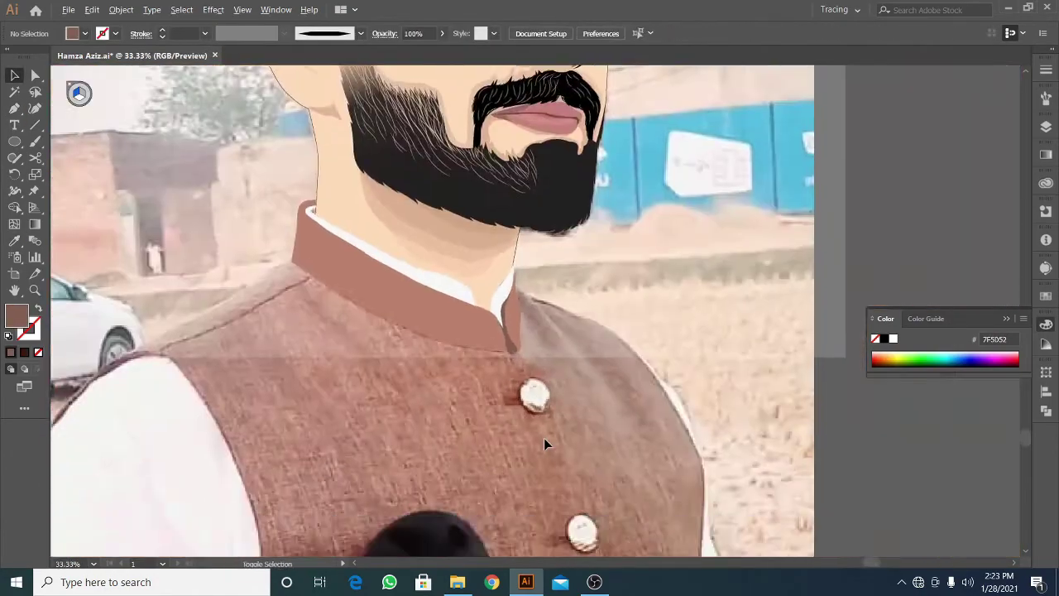
scroll(540, 432, "down", 2)
scroll(506, 464, "up", 2)
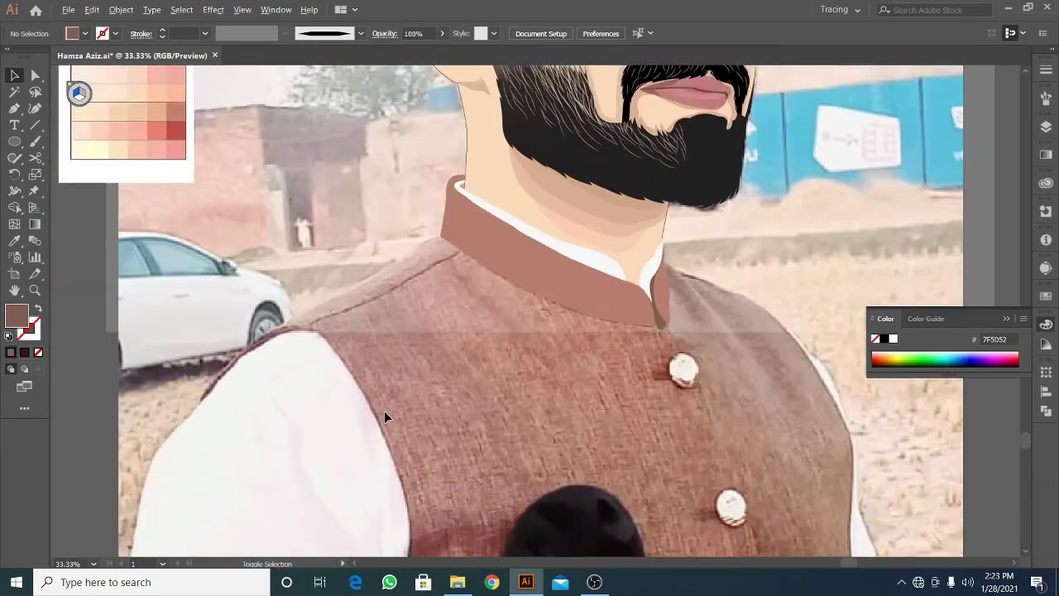
scroll(384, 411, "up", 2)
key("p")
left_click(453, 275)
left_click_drag(375, 324, 365, 336)
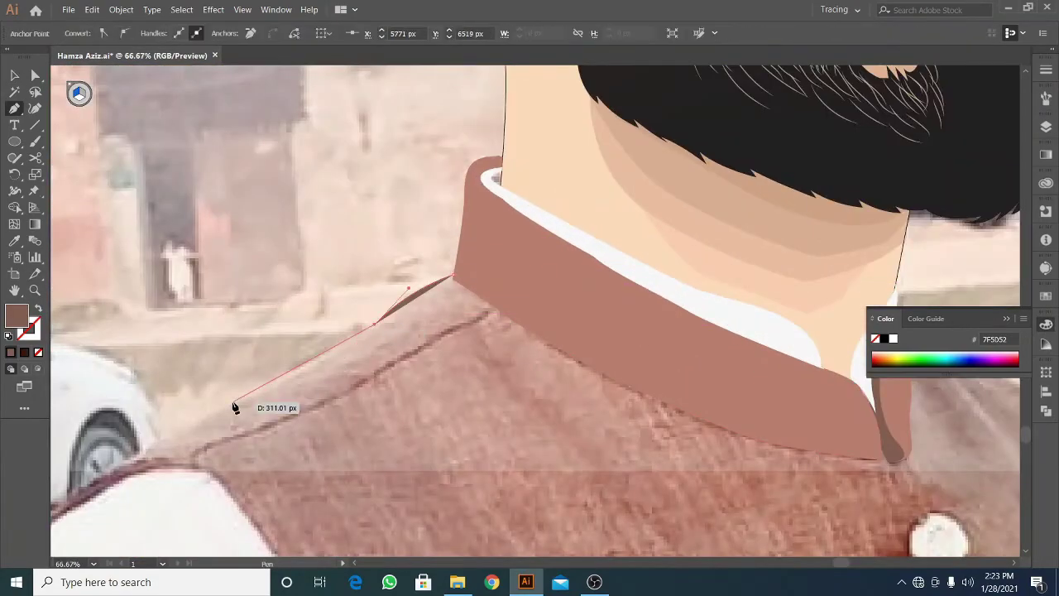
left_click_drag(234, 407, 194, 416)
scroll(248, 397, "down", 2)
scroll(249, 397, "left", 3)
scroll(207, 488, "down", 2)
scroll(206, 488, "left", 1)
key("shift+x")
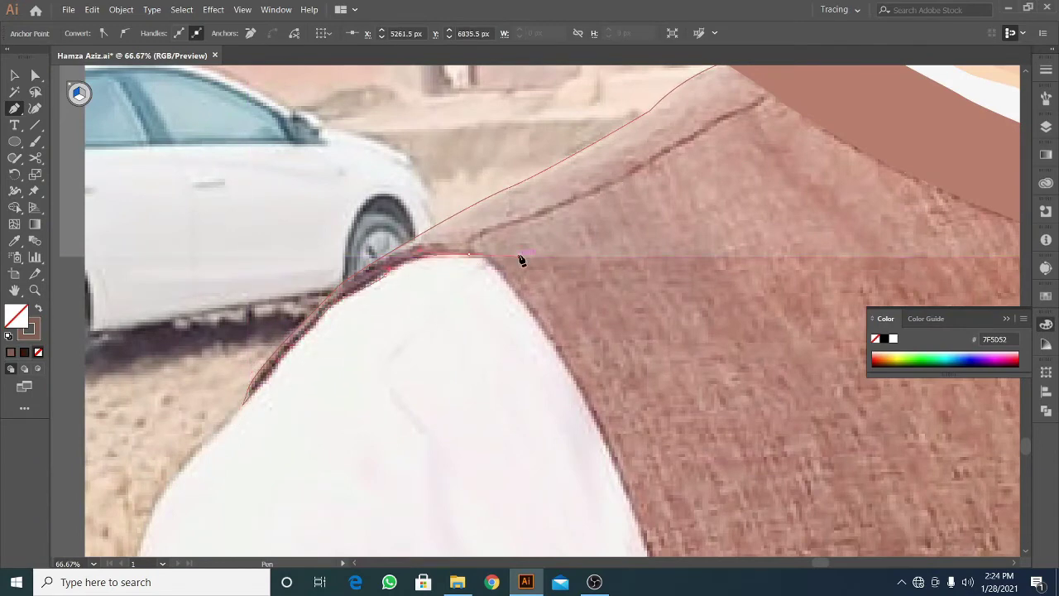
Continue the outline along the armhole and fill the vest body brown BA8476
scroll(599, 435, "down", 2)
scroll(583, 460, "down", 2)
scroll(567, 385, "up", 1)
left_click_drag(556, 365, 558, 370)
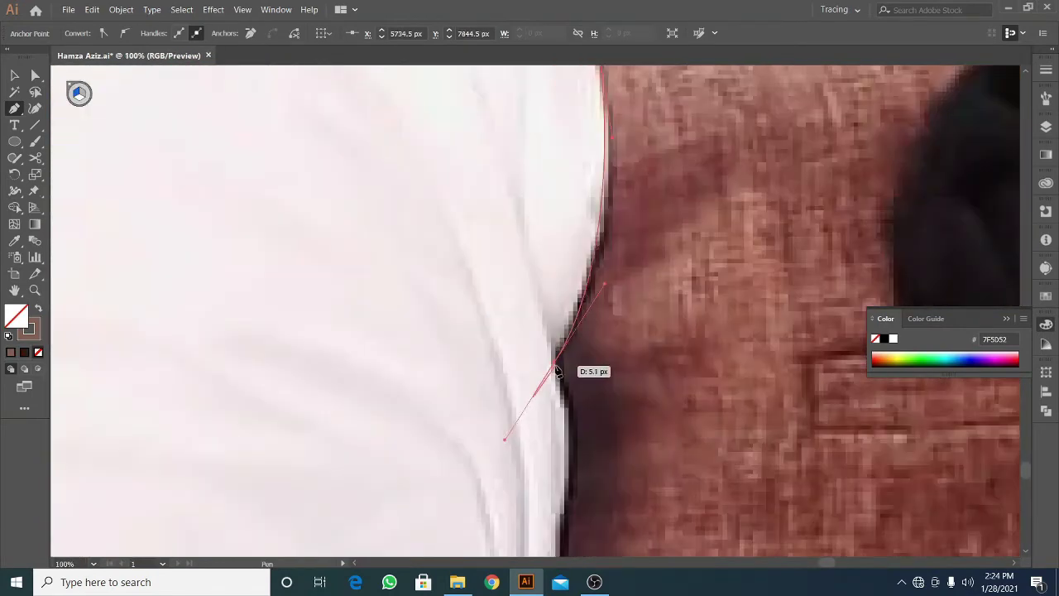
scroll(576, 447, "down", 1)
scroll(558, 466, "down", 2)
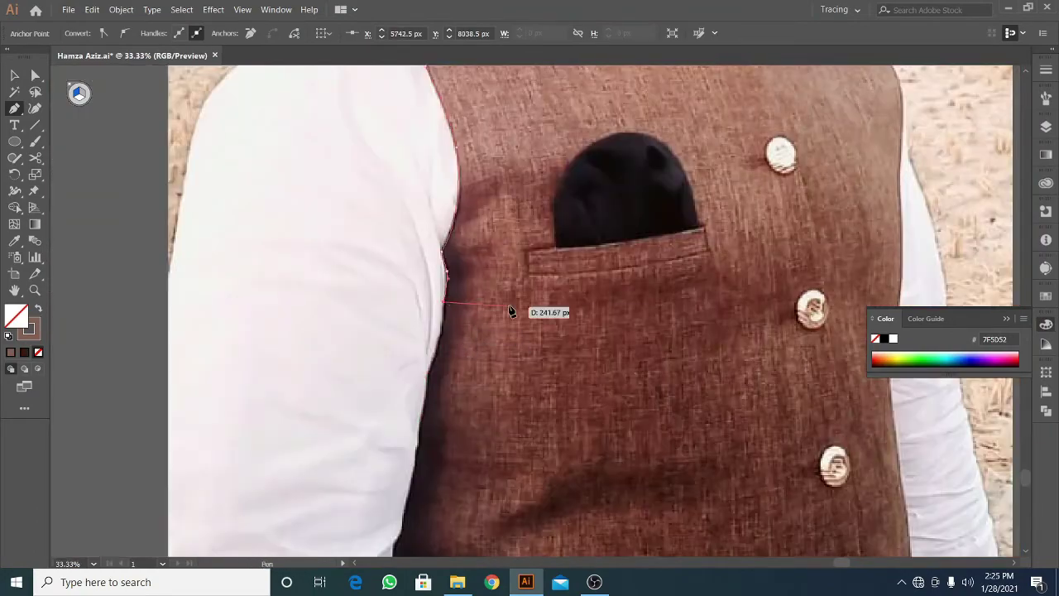
scroll(718, 289, "right", 3)
scroll(709, 253, "up", 3)
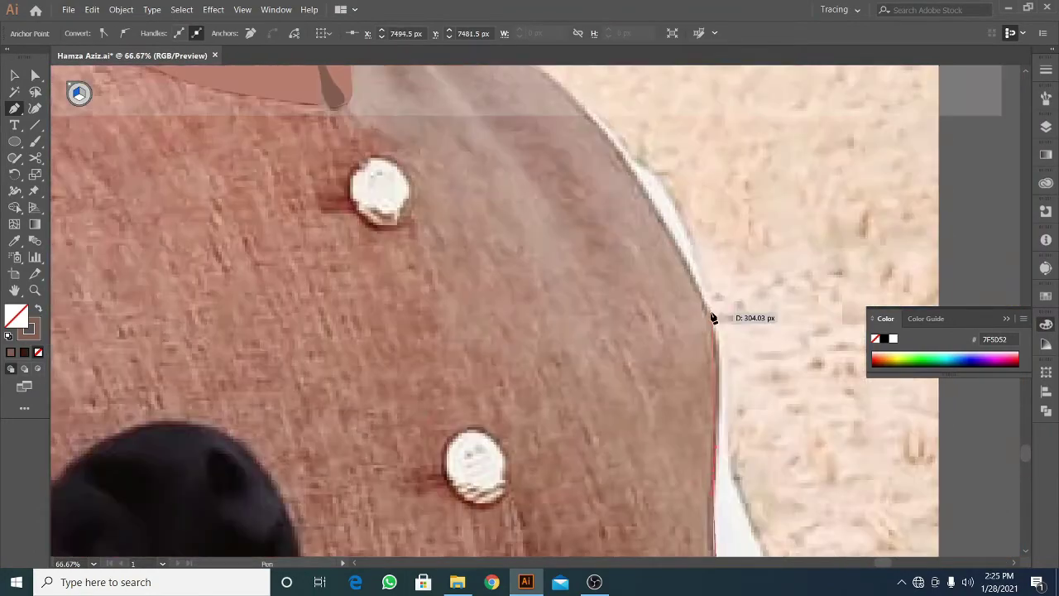
scroll(714, 314, "up", 2)
scroll(614, 293, "up", 3)
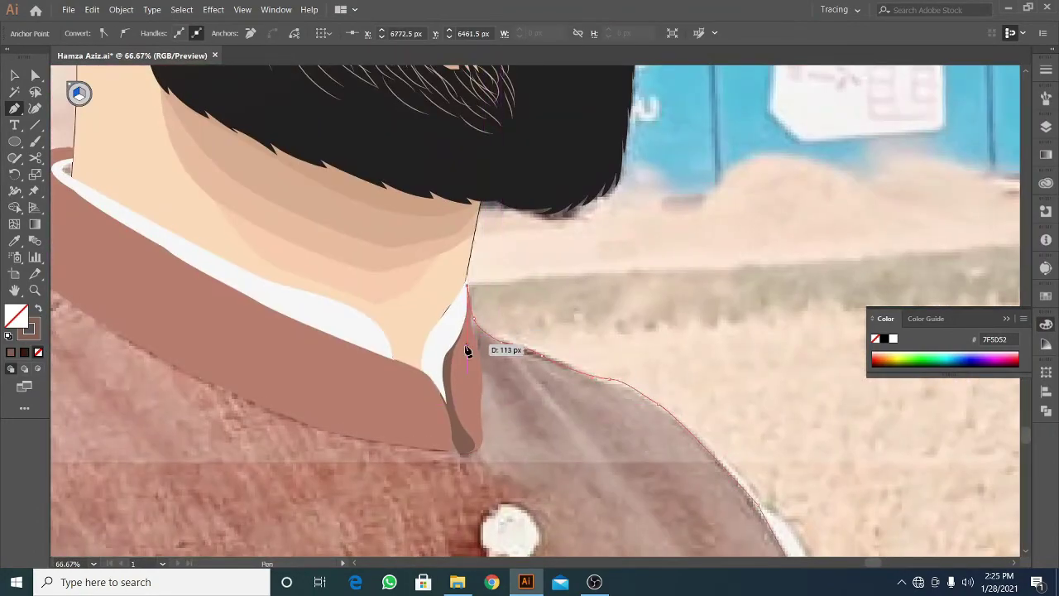
scroll(467, 349, "left", 5)
key("ctrl+minus")
key("ctrl+minus")
key("ctrl+minus")
key("i")
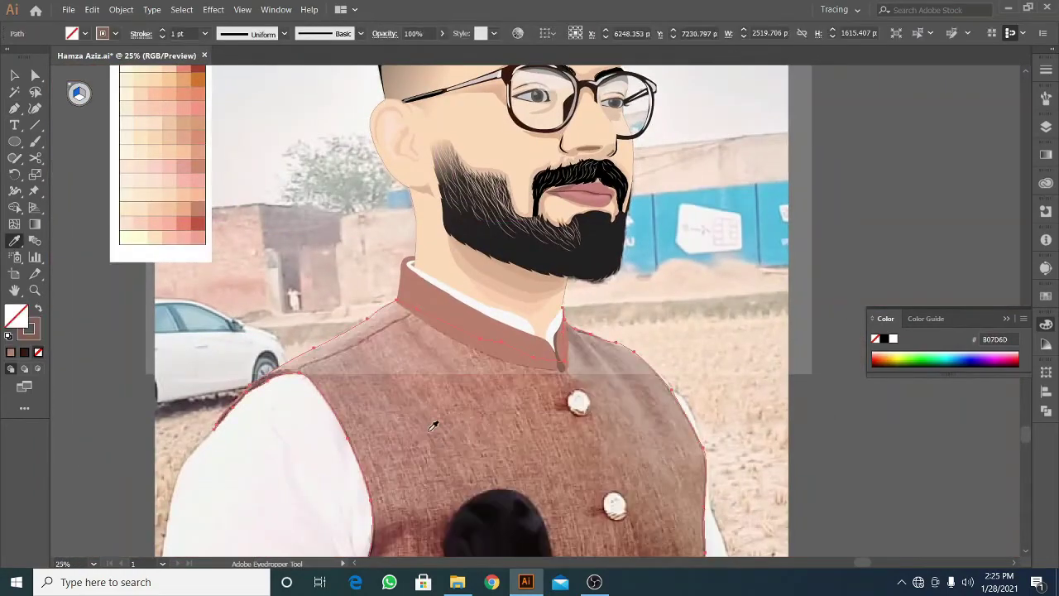
left_click(453, 414)
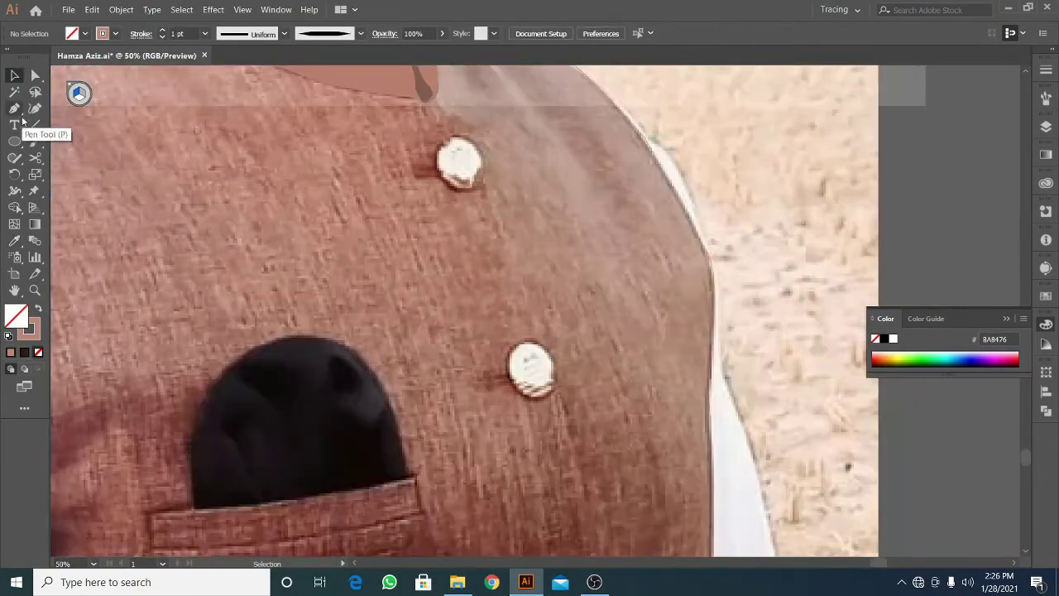
Draw an ellipse over the lower button and reshape its anchors to fit the button outline
left_click_drag(516, 389, 551, 409)
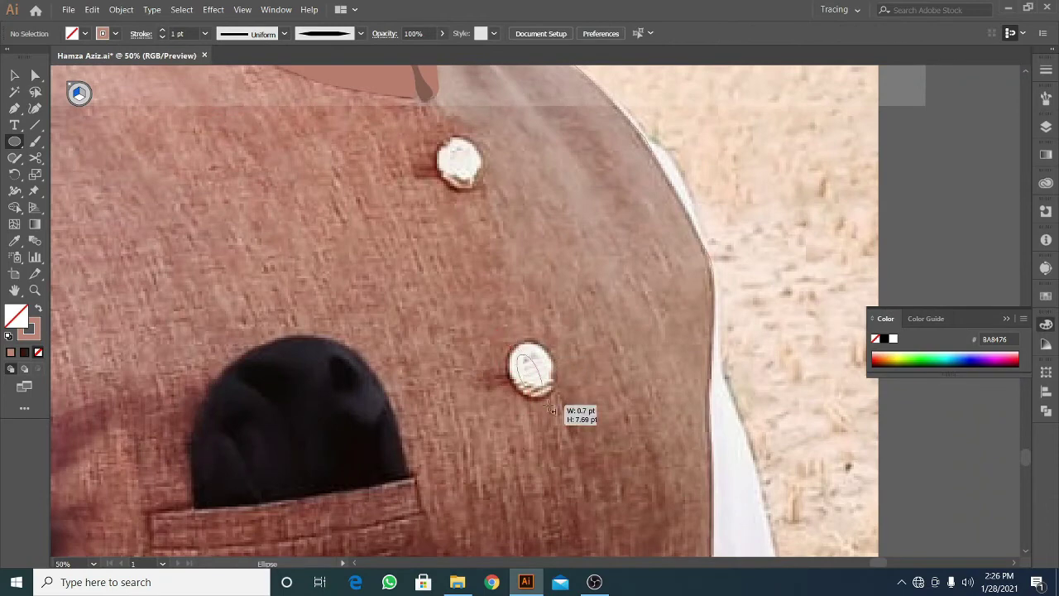
left_click_drag(504, 377, 505, 378)
key("ctrl+plus")
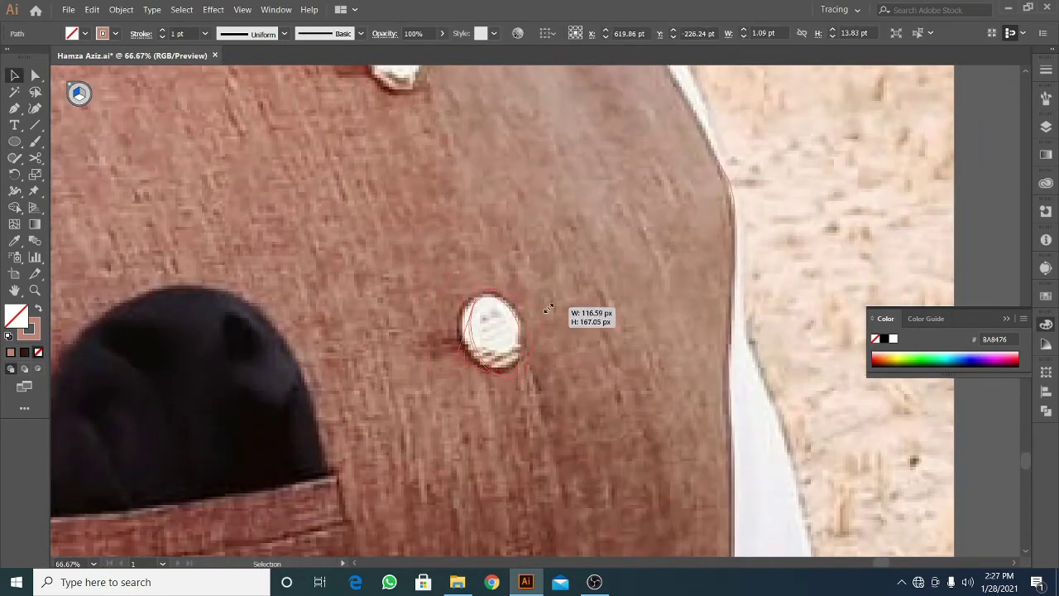
left_click(35, 76)
key("ctrl+plus")
key("ctrl+plus")
left_click_drag(493, 284, 501, 273)
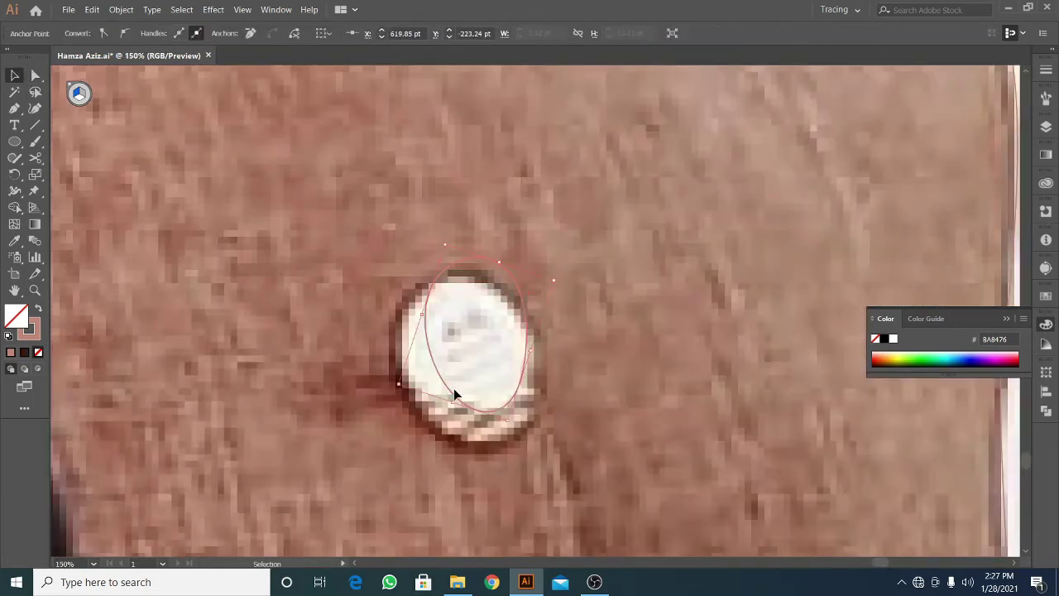
left_click_drag(454, 394, 437, 426)
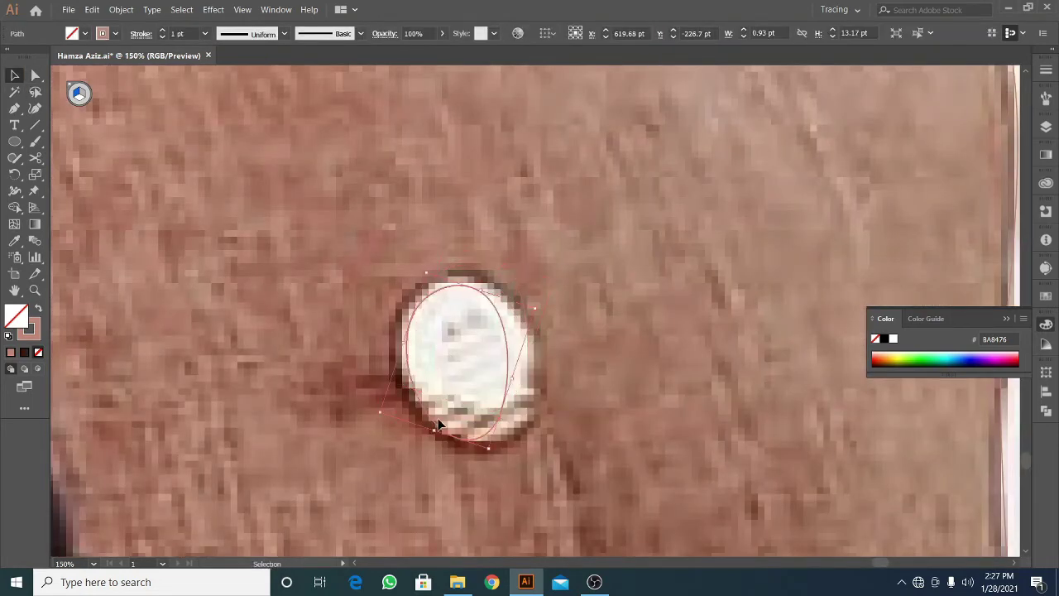
key("a")
left_click_drag(488, 303, 499, 298)
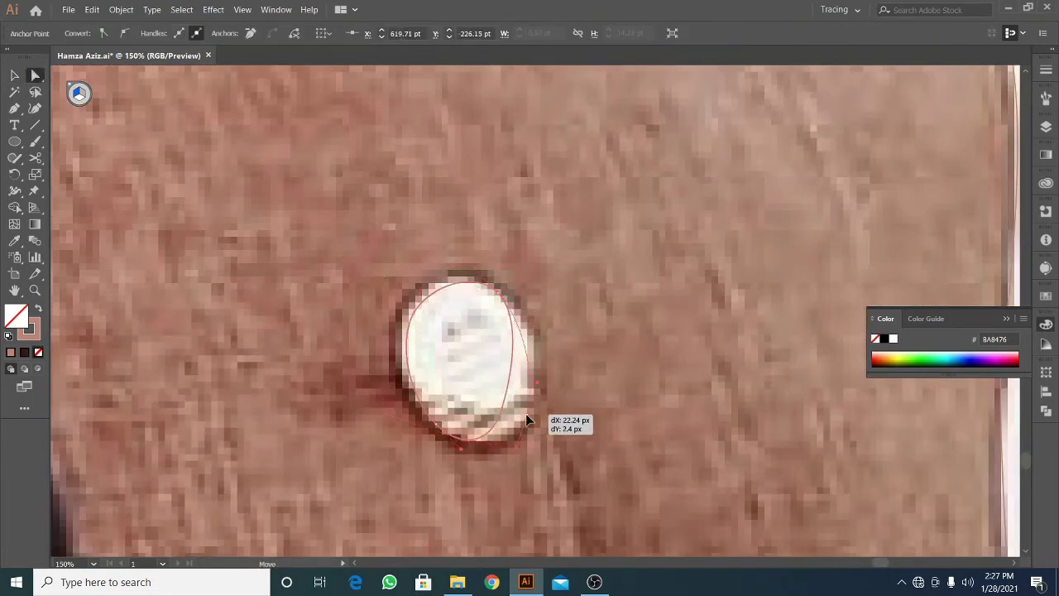
key("ctrl+minus")
key("ctrl+minus")
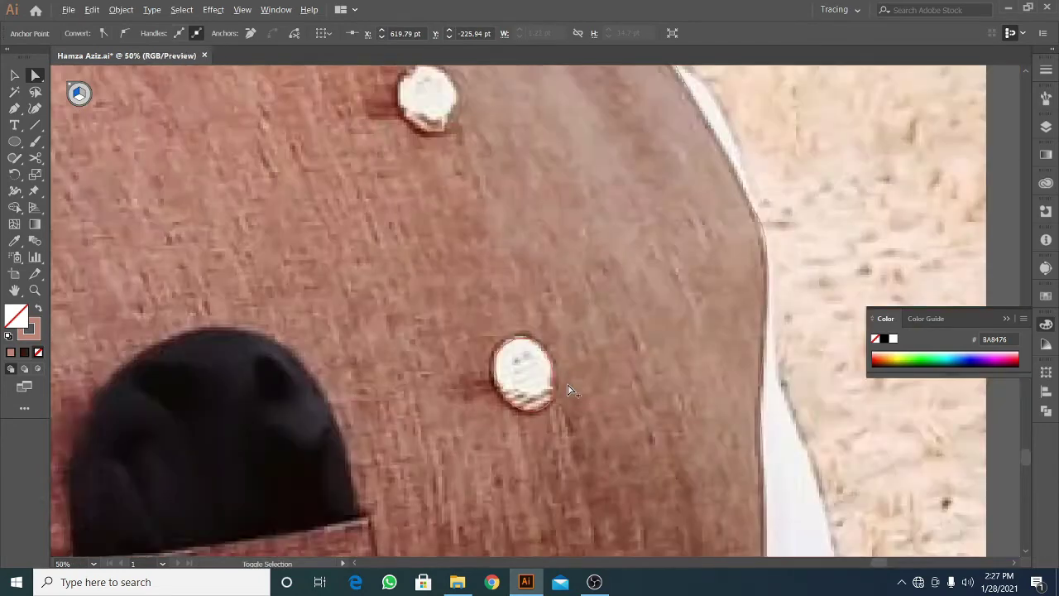
Move the ellipse up onto the upper button and resize another ellipse over the lower button
scroll(530, 331, "up", 3)
key("v")
left_click_drag(524, 488, 428, 199)
key("ctrl+plus")
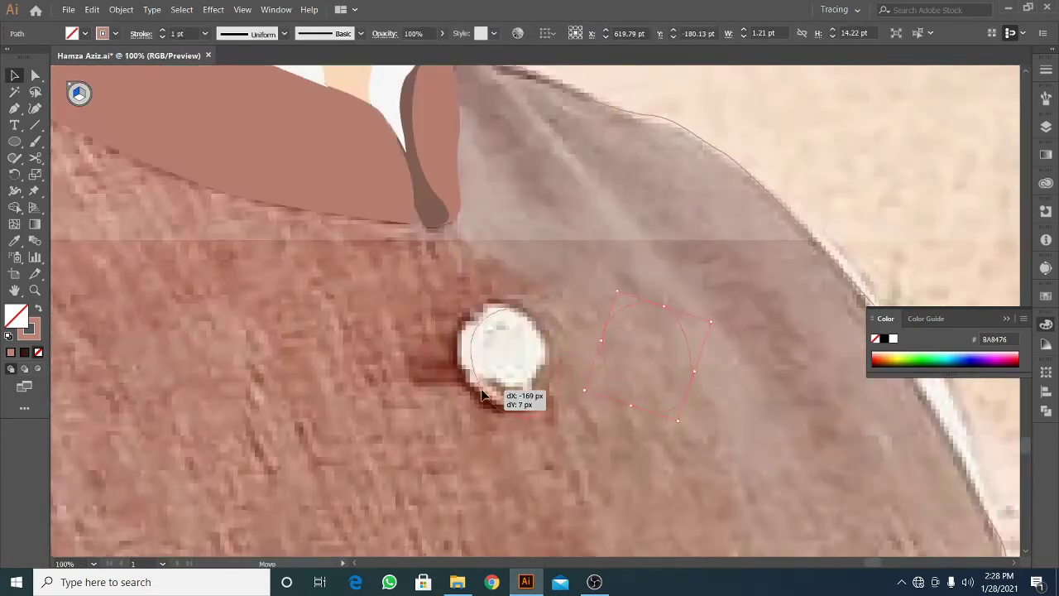
key("a")
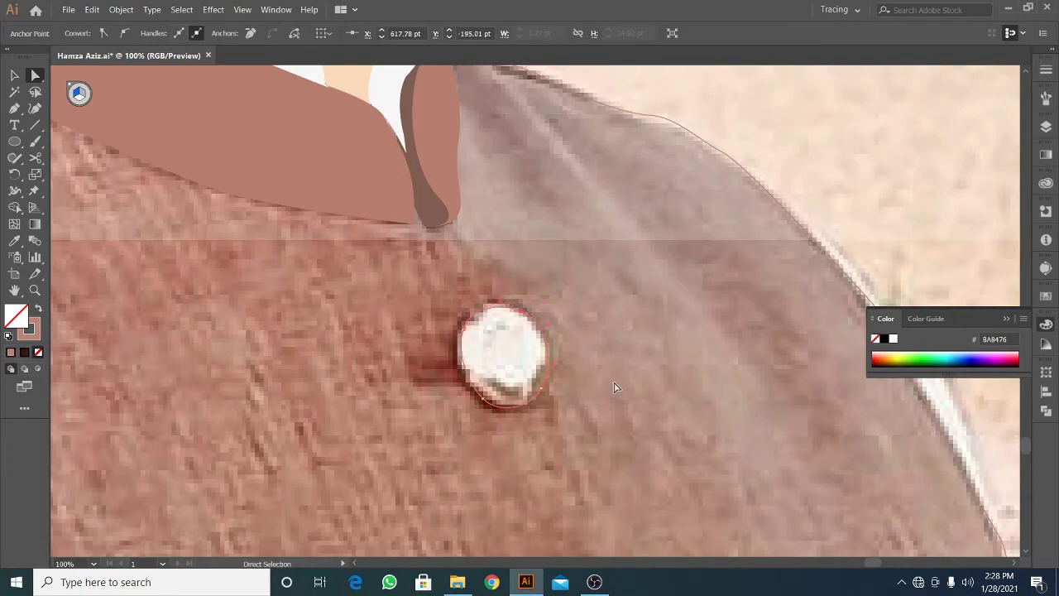
scroll(614, 386, "down", 5)
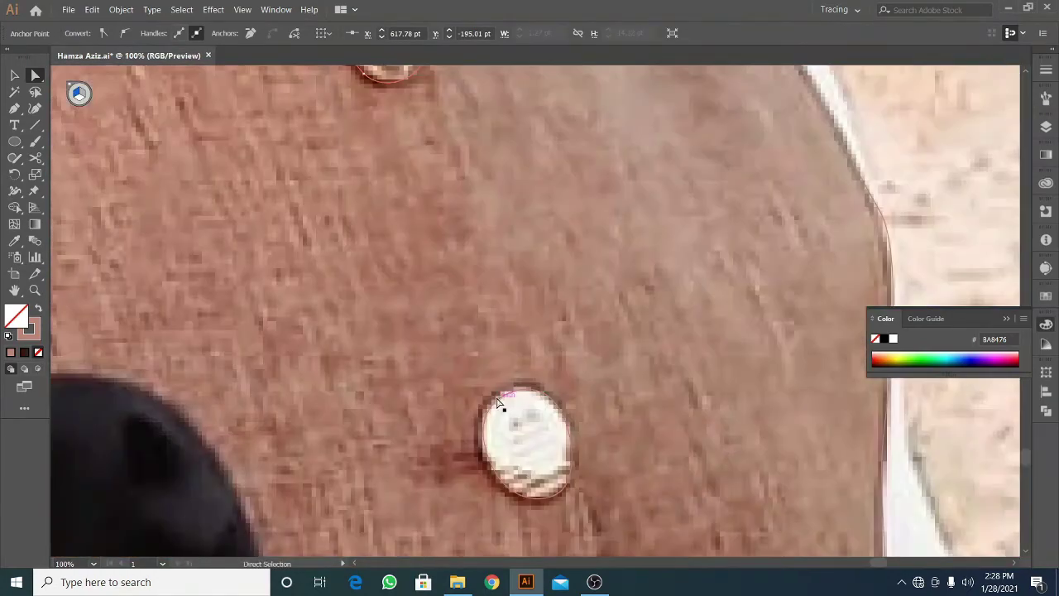
left_click_drag(509, 401, 588, 436)
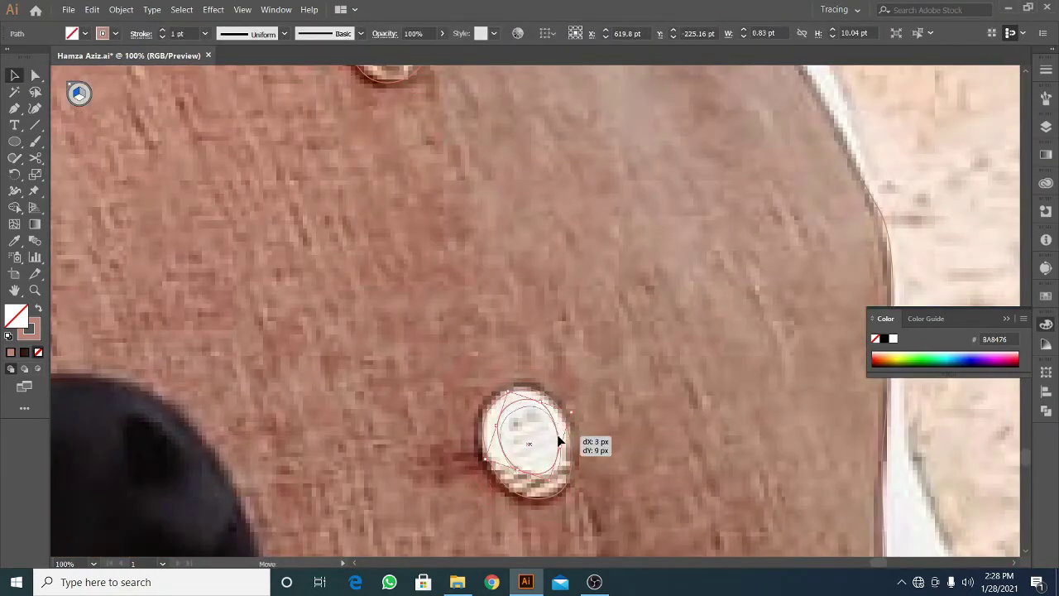
Sample brown onto the button ellipse, then reset to default colours with a white fill
key("i")
left_click(537, 392)
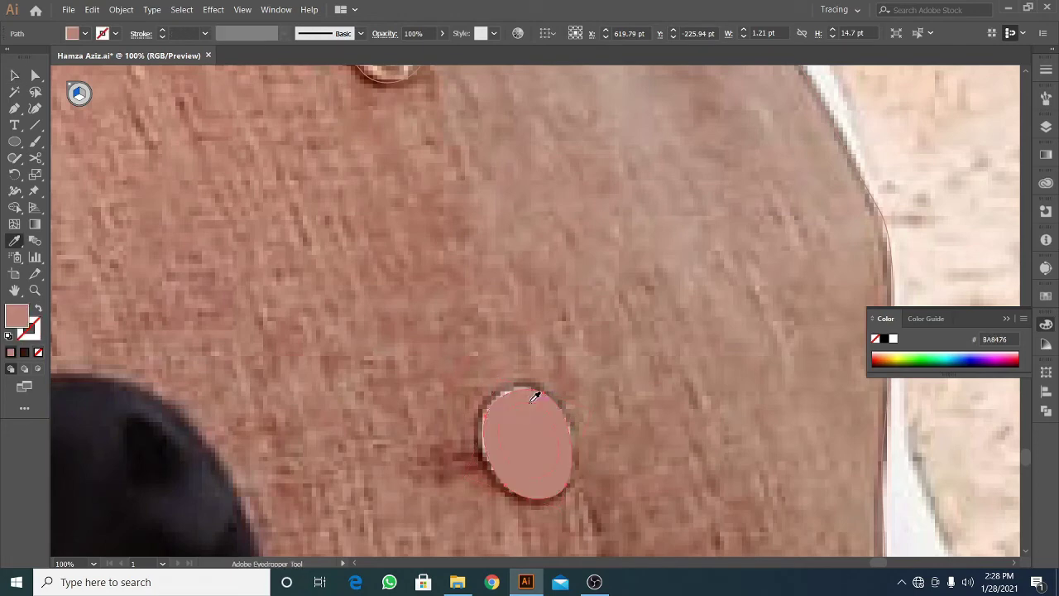
key("v")
key("d")
double_click(16, 314)
type("F7F1F0")
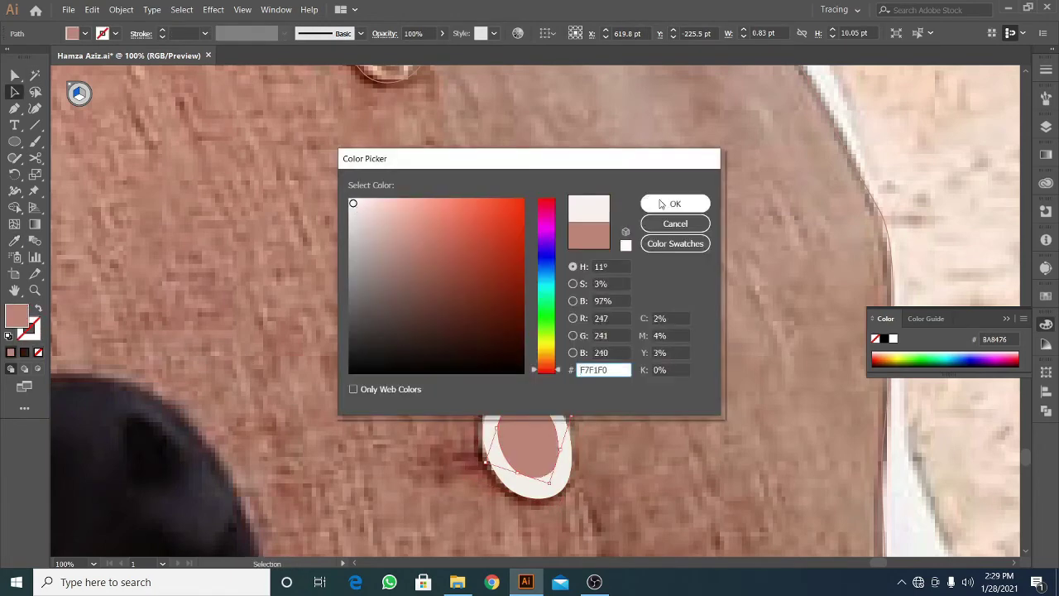
key("Return")
scroll(660, 301, "down", 3)
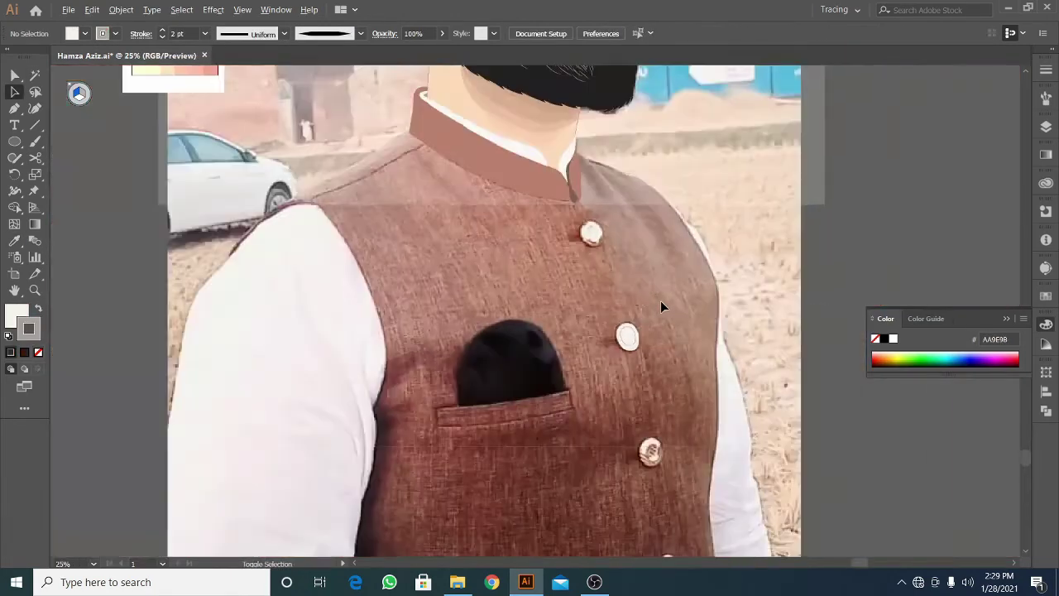
scroll(660, 300, "up", 3)
Set both the button's fill and stroke colours to cream F2E6CE
double_click(17, 314)
type("F2E6CE")
key("Return")
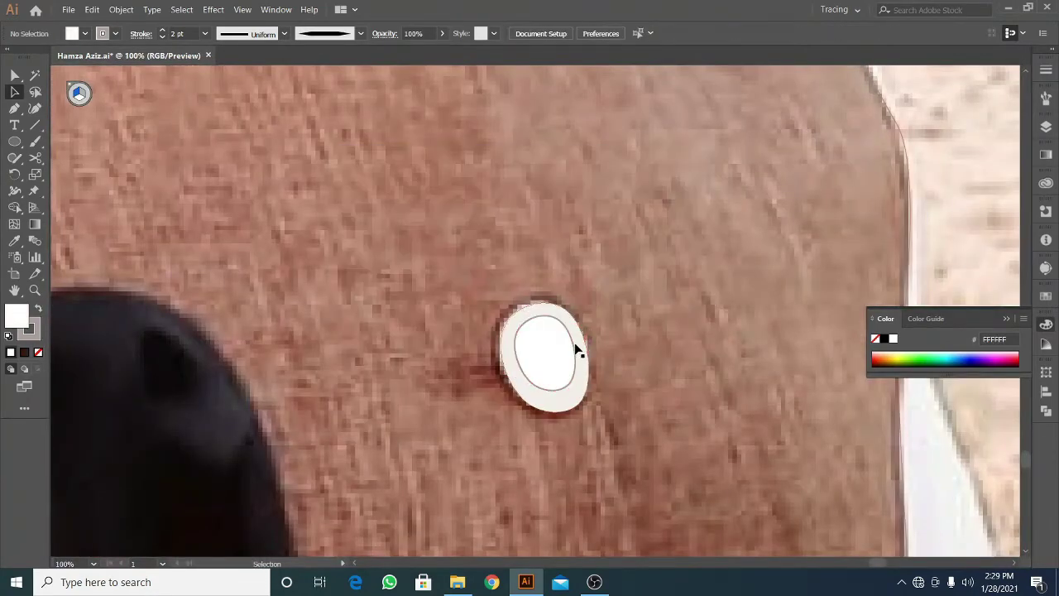
double_click(29, 328)
type("F2E6CE")
key("Return")
key("ctrl+minus")
scroll(641, 373, "up", 1)
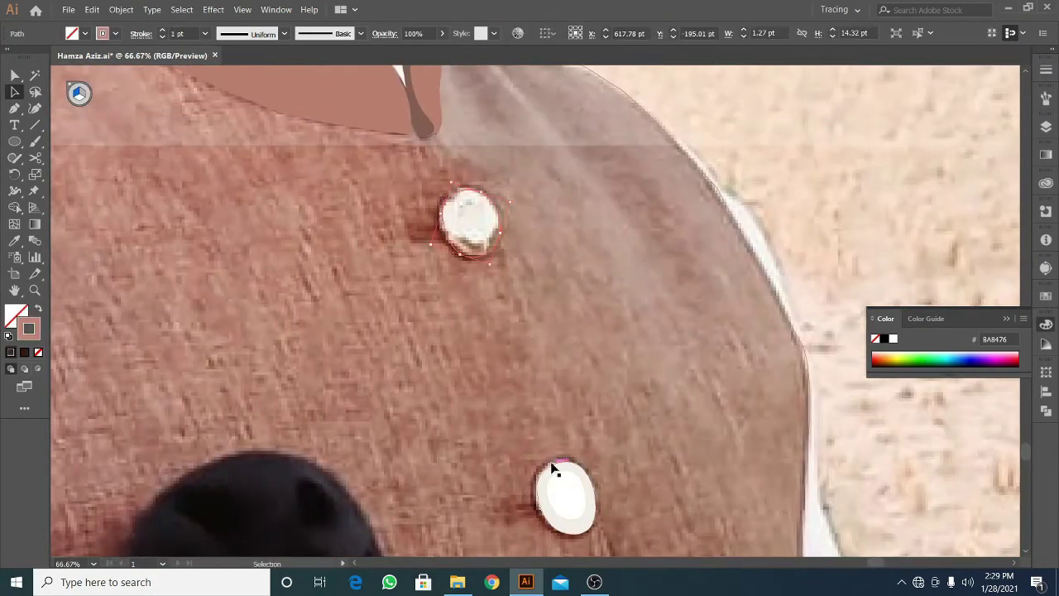
Copy the lower button's cream style onto the upper button and adjust an outline anchor
left_click(579, 464)
key("v")
key("ctrl+plus")
key("ctrl+plus")
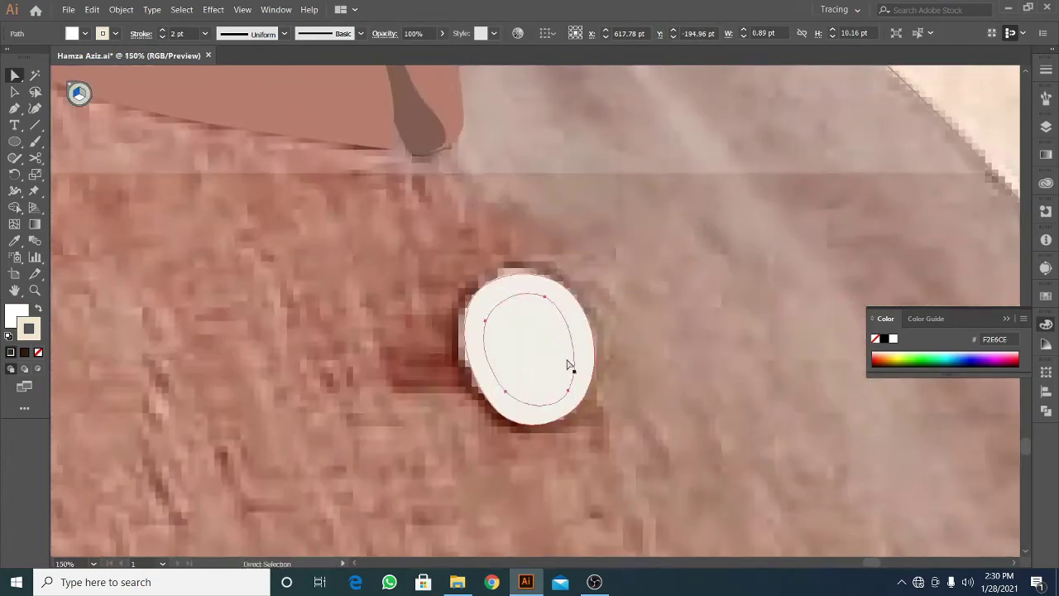
left_click(569, 394)
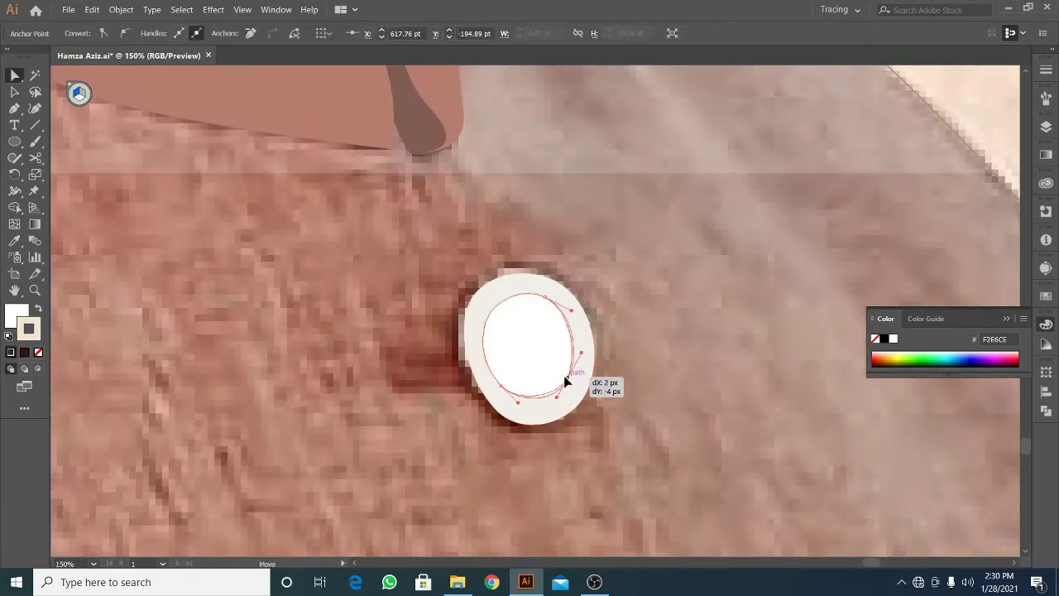
key("ctrl+0")
scroll(283, 391, "up", 2)
scroll(284, 391, "up", 2)
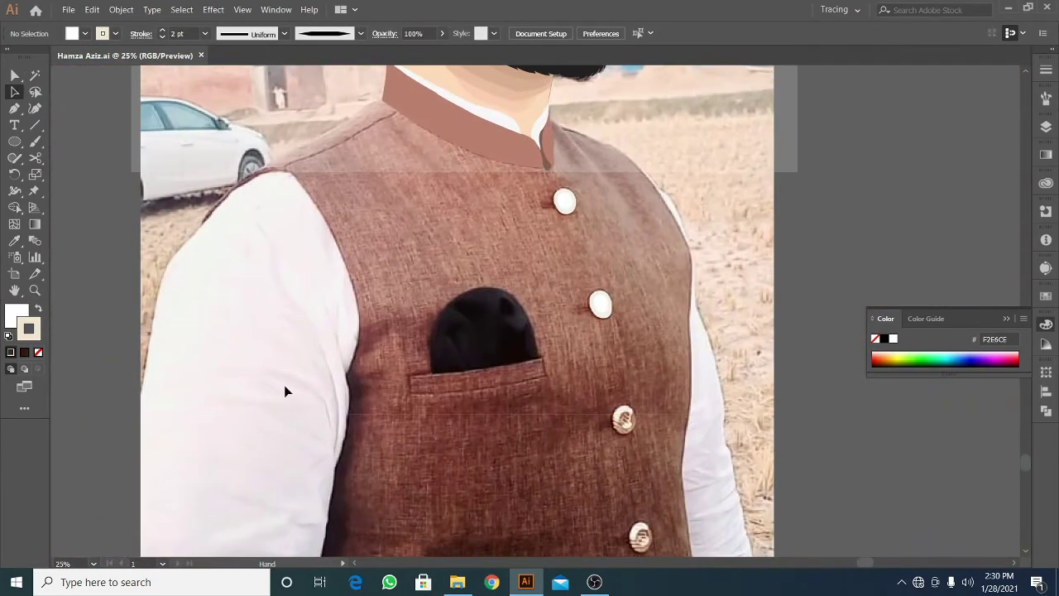
scroll(283, 390, "up", 1)
Pen-trace the vest outline down the left shoulder to the artboard's left edge
scroll(283, 391, "up", 3)
key("p")
left_click(315, 198)
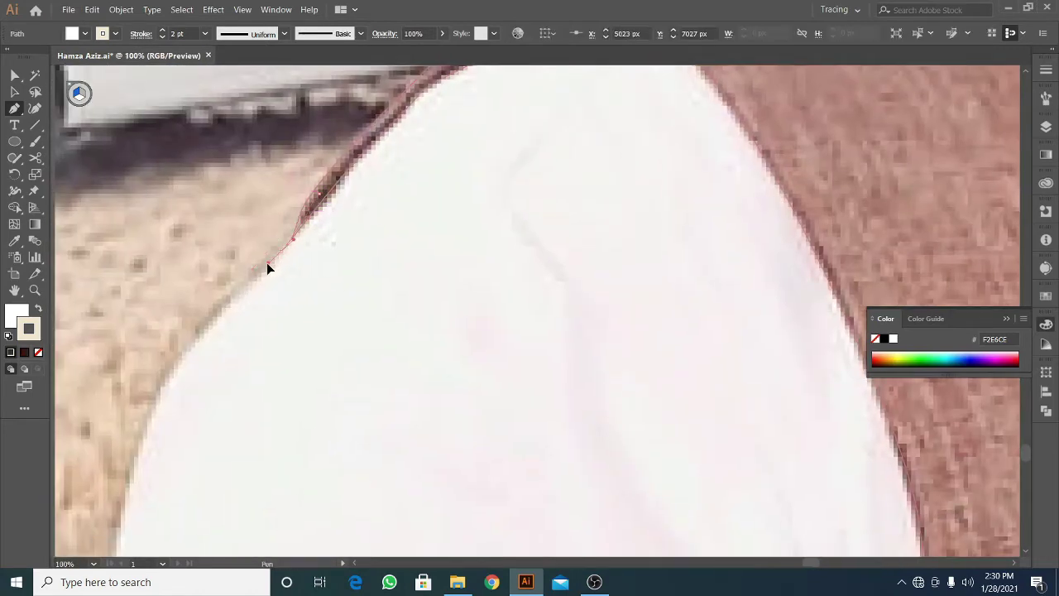
left_click(267, 267)
scroll(236, 236, "up", 5)
scroll(319, 307, "left", 5)
left_click(294, 395)
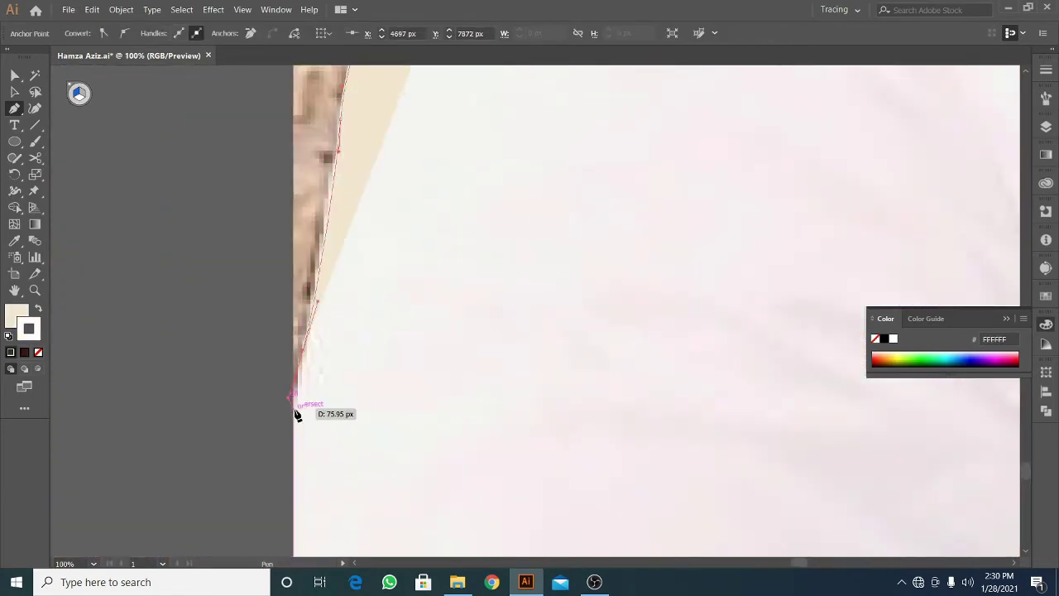
scroll(340, 274, "down", 2)
scroll(306, 285, "down", 1)
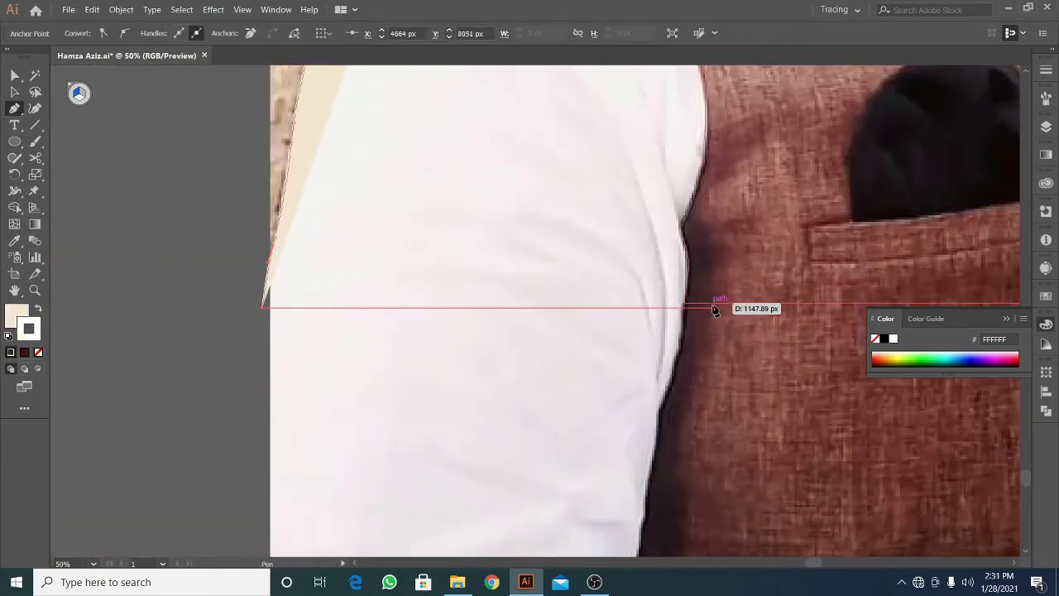
scroll(579, 314, "down", 3)
scroll(792, 303, "up", 3)
Continue the vest path across the lower edge, up the right shoulder and along the collar top, swapping fill and stroke
left_click(756, 296)
scroll(753, 349, "up", 2)
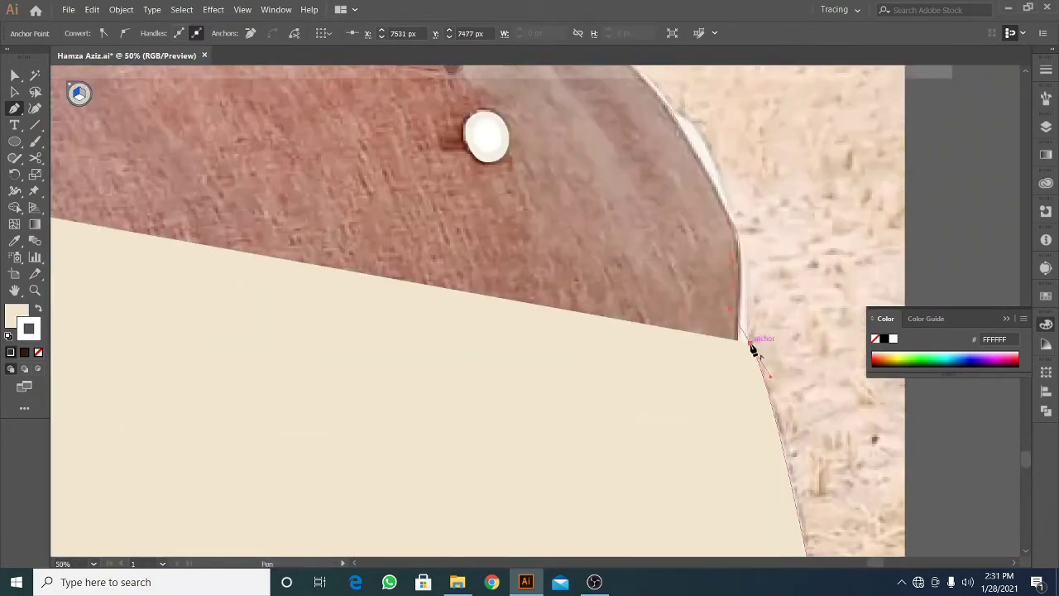
left_click(731, 206)
scroll(702, 165, "up", 3)
left_click(745, 270)
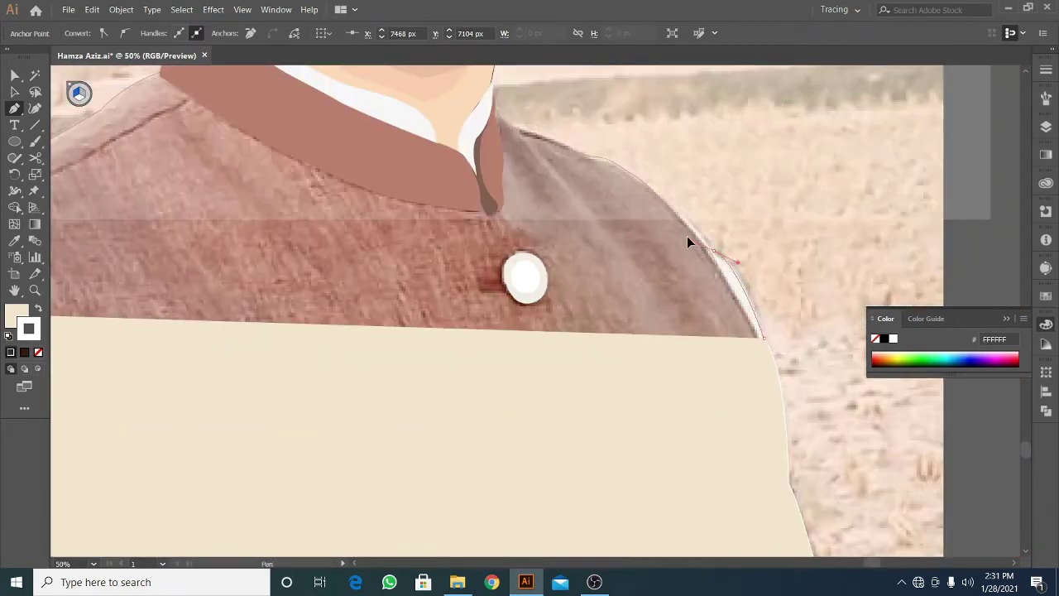
left_click(713, 248)
scroll(657, 195, "up", 1)
key("shift+x")
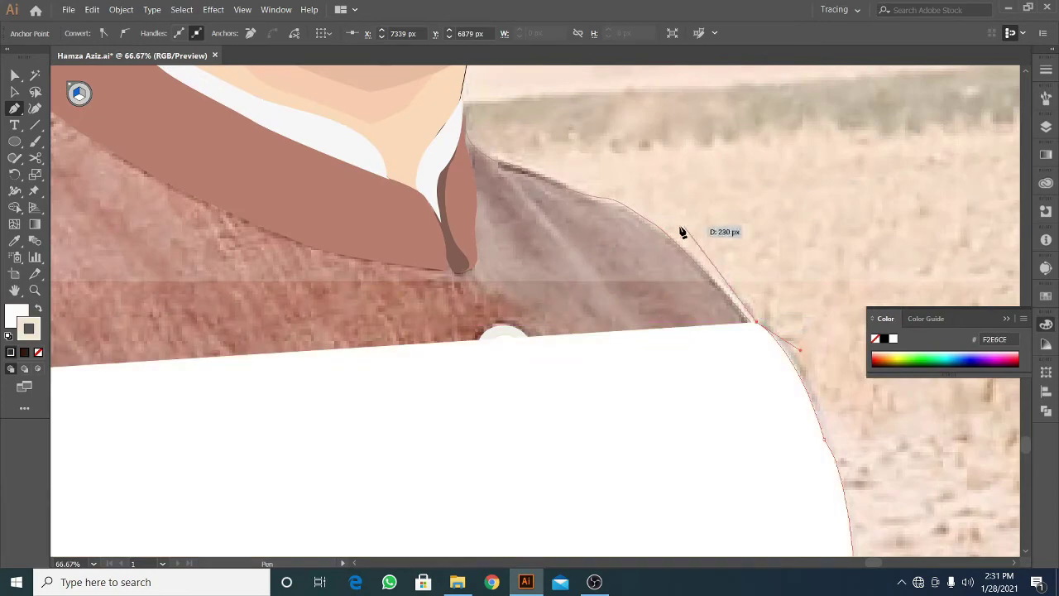
left_click(703, 273)
scroll(712, 281, "down", 1)
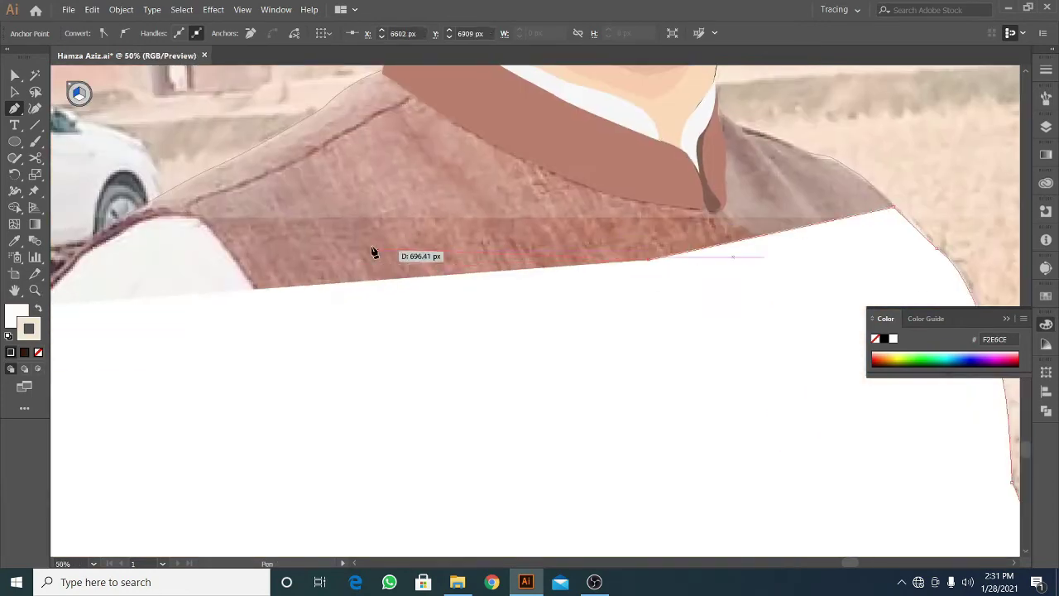
left_click(373, 254)
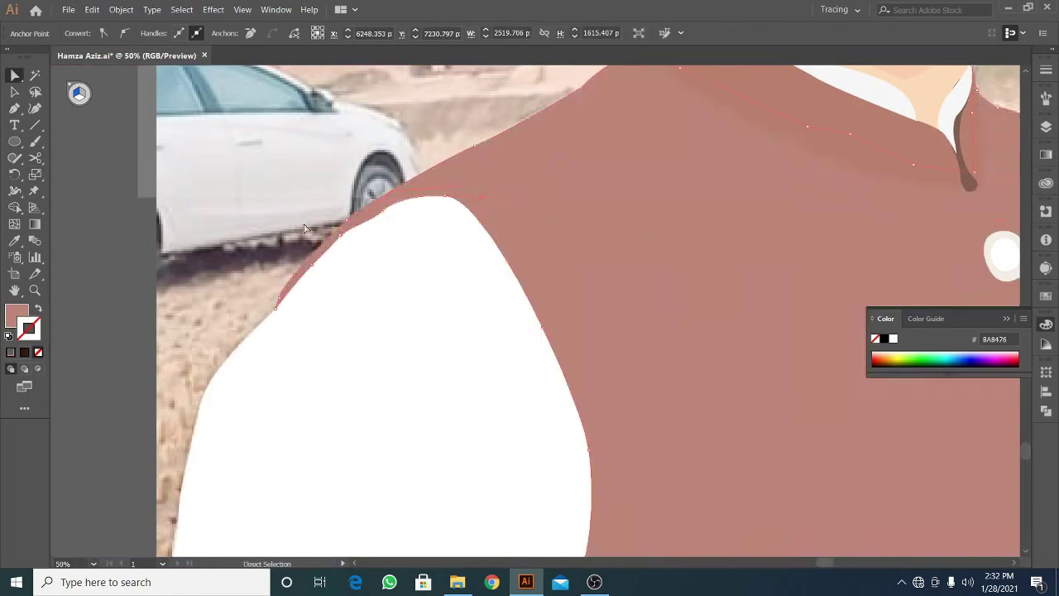
scroll(390, 415, "down", 2)
Trace the curved pocket flap and give its outline a sampled brown stroke
scroll(391, 415, "up", 2)
scroll(329, 376, "up", 1)
left_click(290, 344)
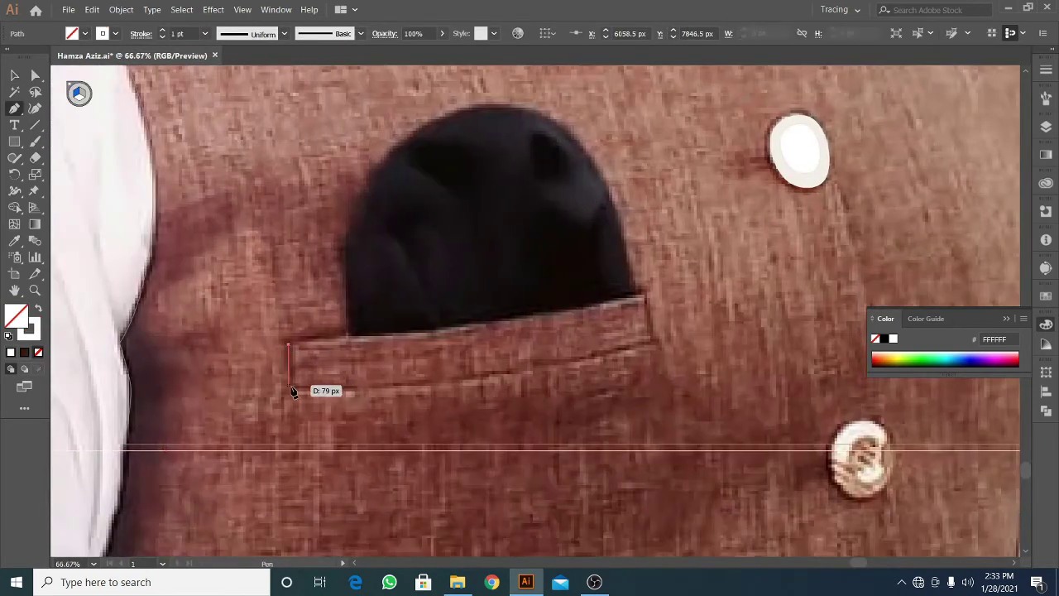
left_click(291, 386)
left_click_drag(654, 339, 765, 299)
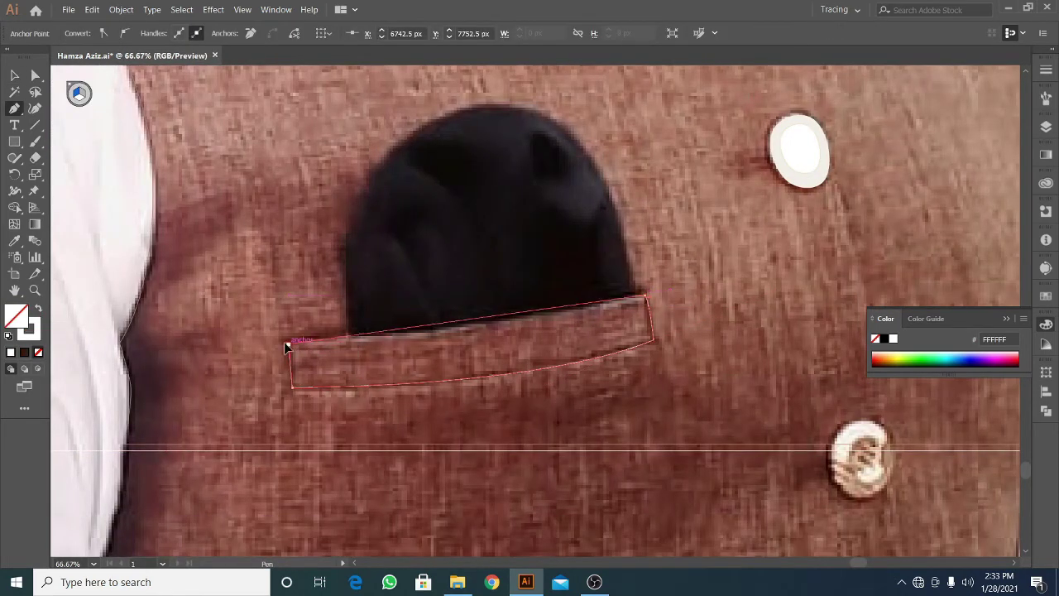
scroll(124, 348, "right", 2)
left_click(541, 362)
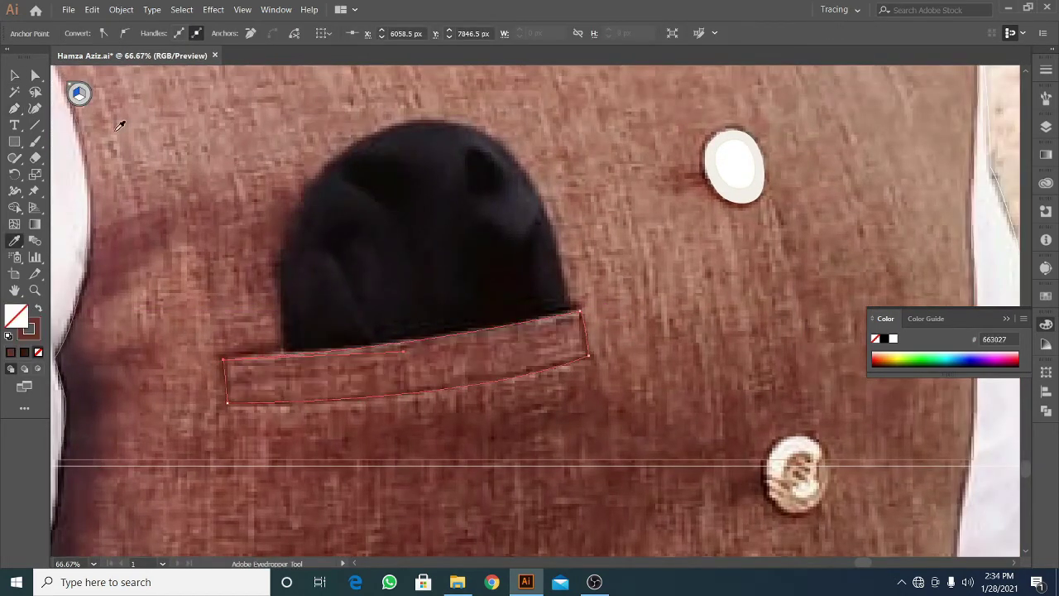
key("p")
key("ctrl+shift+a")
scroll(658, 257, "up", 1)
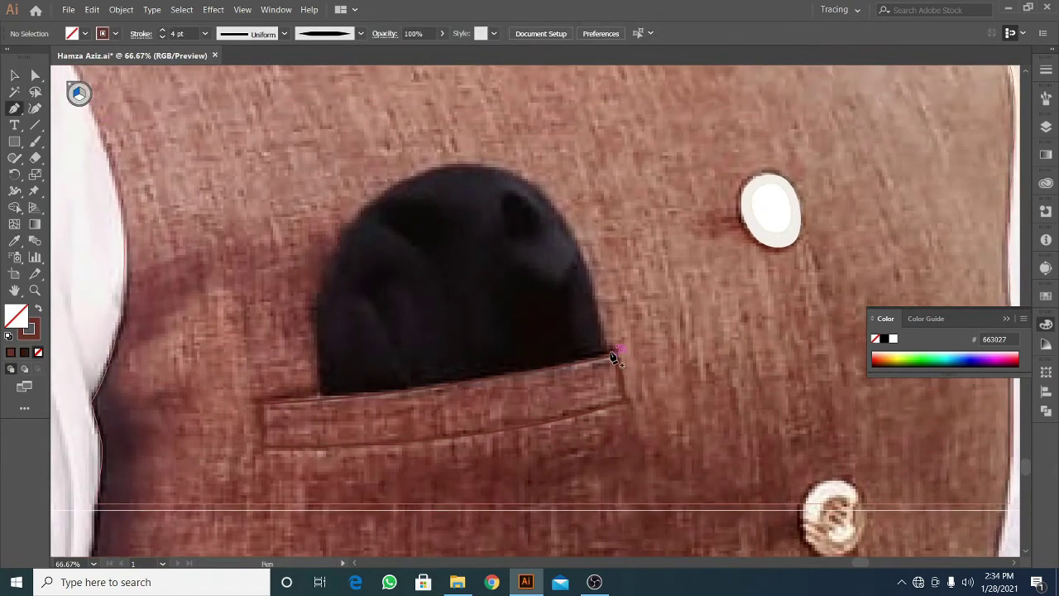
Trace the pocket square above the flap and fill it with the dark 140F11 colour
left_click(610, 361)
left_click(591, 252)
left_click(561, 214)
left_click(529, 174)
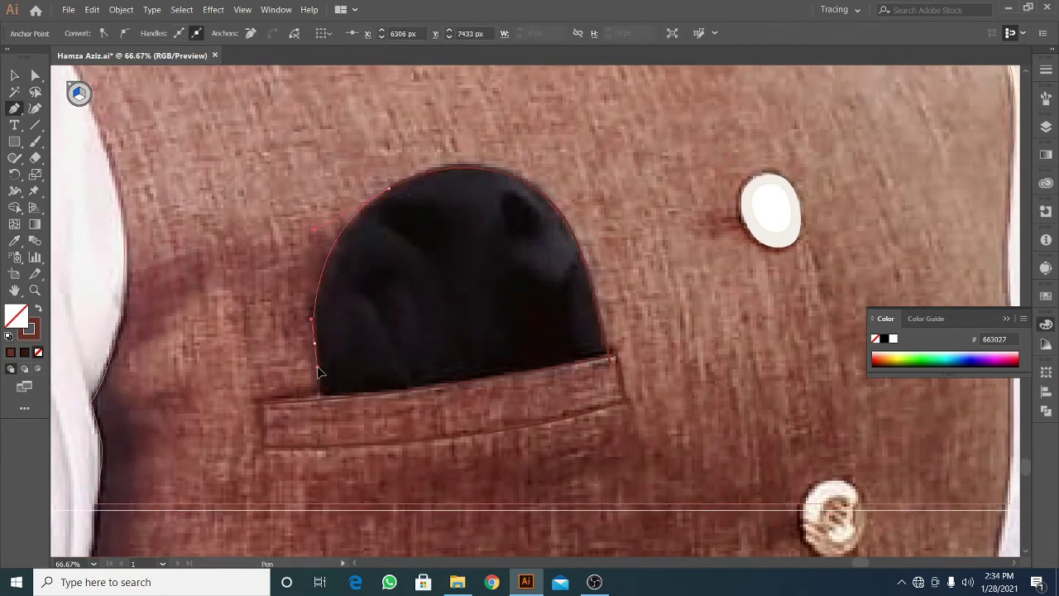
key("i")
left_click(380, 267)
key("v")
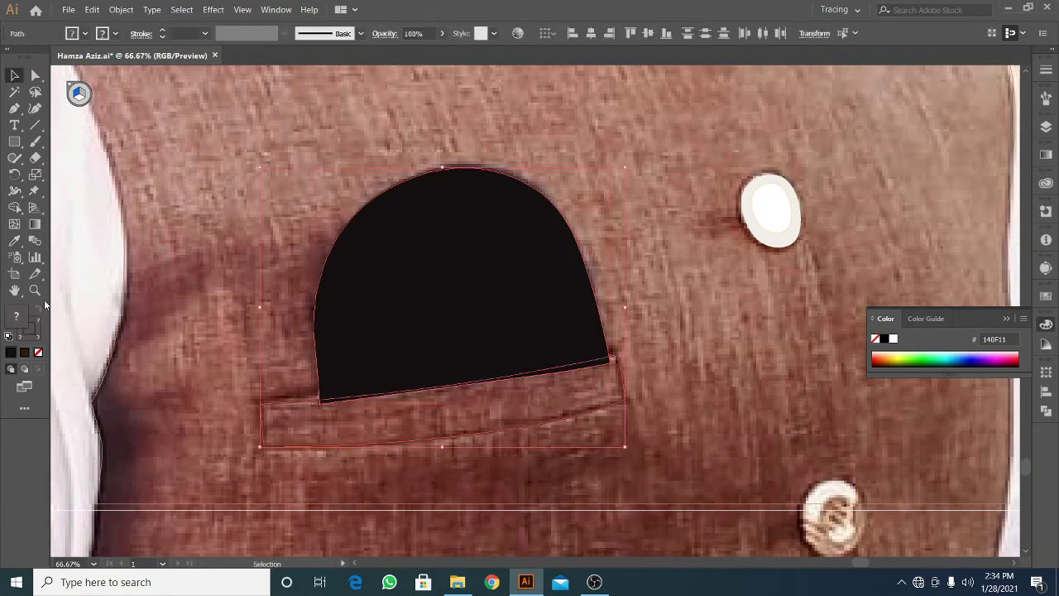
Select the salmon vest shape
scroll(380, 266, "down", 1)
scroll(380, 267, "down", 2)
left_click_drag(142, 236, 293, 392)
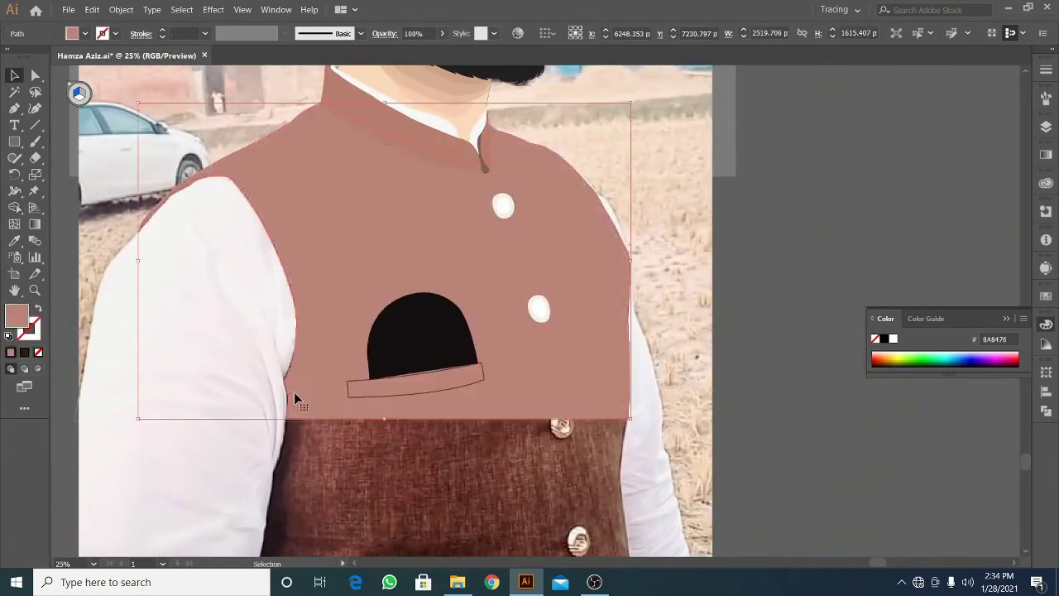
scroll(507, 458, "up", 1)
scroll(319, 357, "up", 1)
left_click(319, 357)
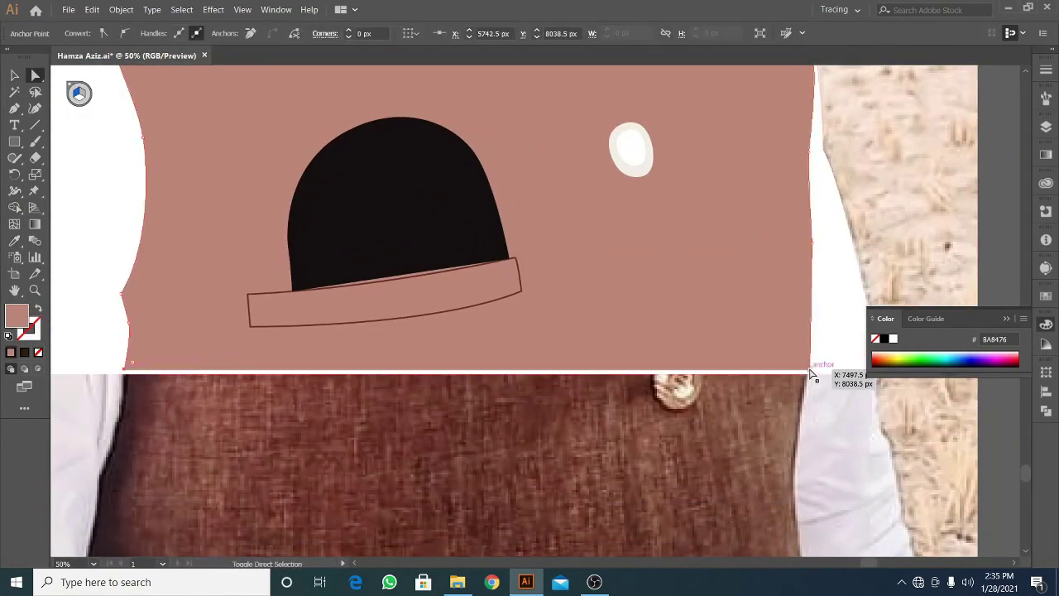
Paint a crease stroke with the Paintbrush along the vest's left shoulder
scroll(461, 478, "down", 1)
scroll(459, 472, "up", 2)
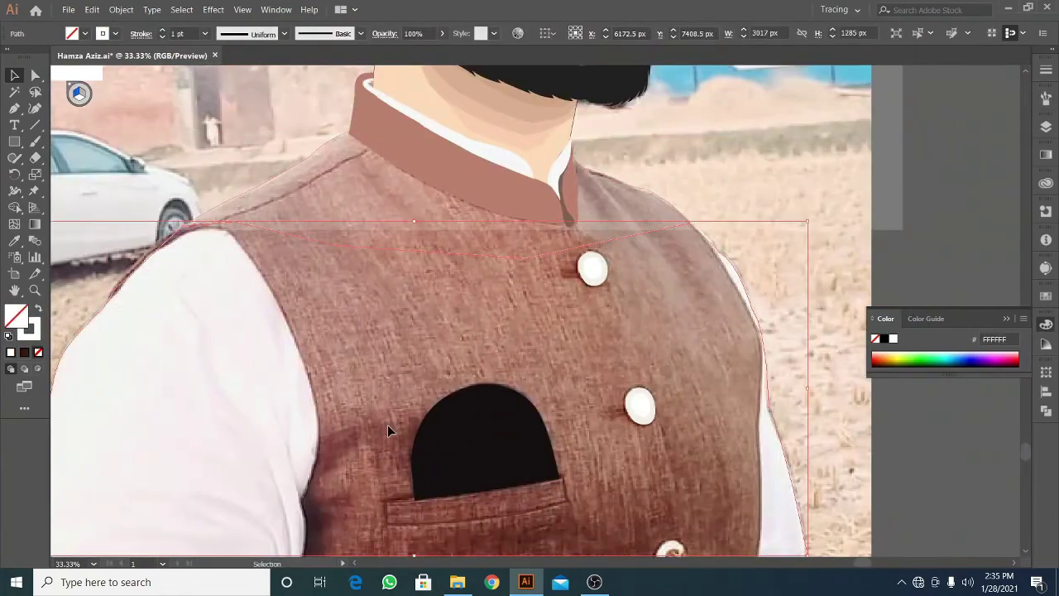
scroll(387, 424, "up", 2)
left_click(35, 141)
scroll(496, 224, "up", 1)
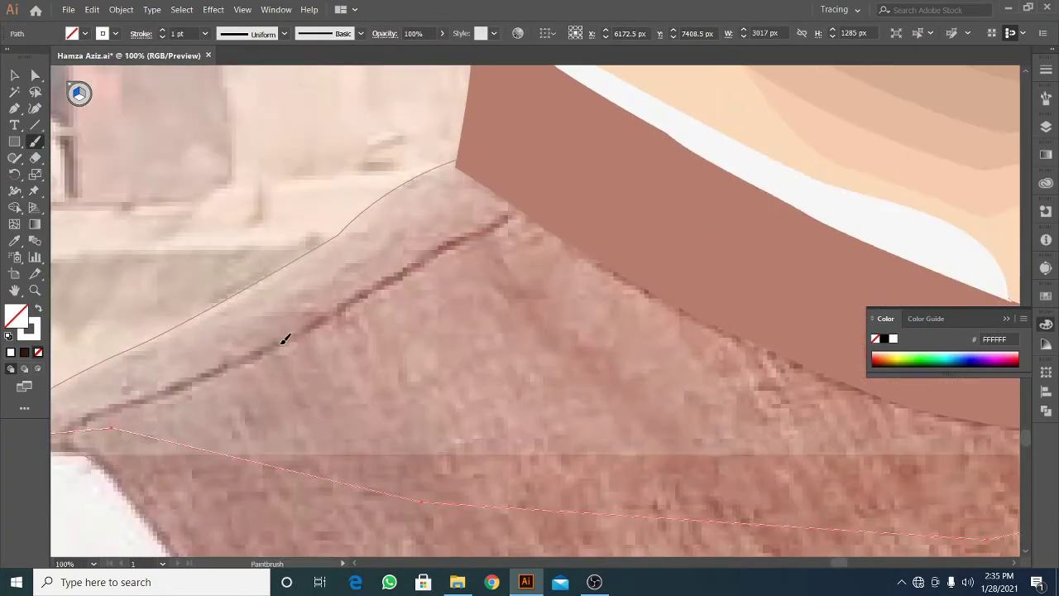
left_click_drag(87, 413, 503, 221)
Give the crease a tapered elliptical width profile and stroke colour AA736A
key("i")
scroll(493, 241, "down", 1)
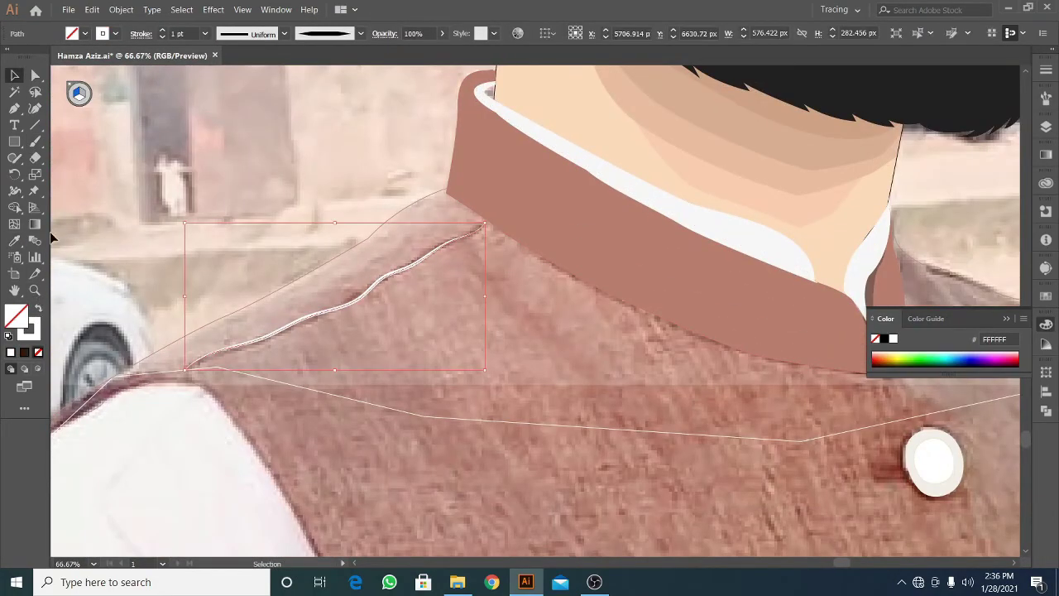
key("i")
left_click(248, 33)
left_click(240, 92)
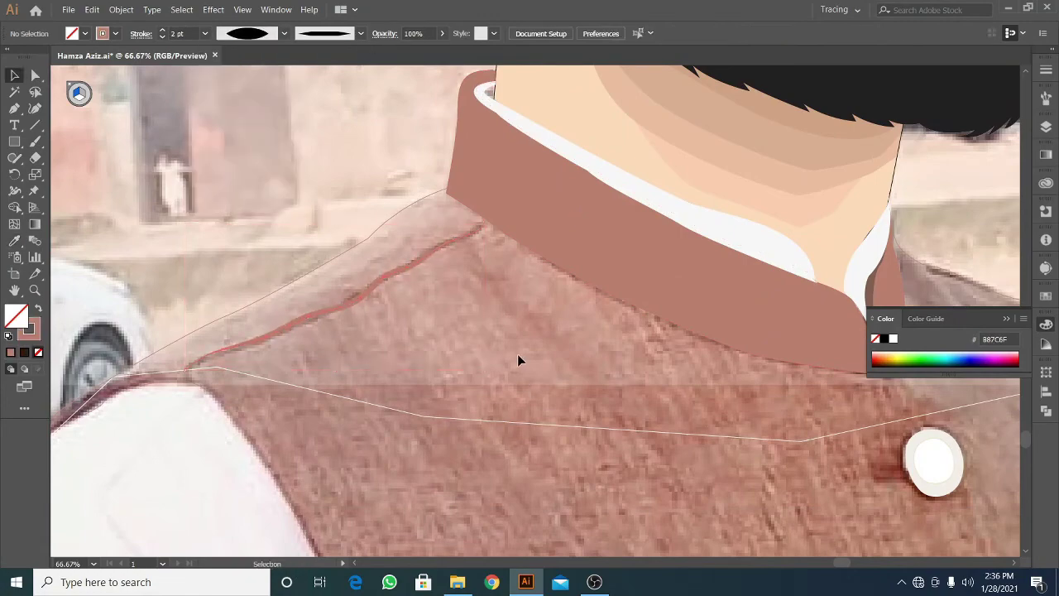
scroll(517, 354, "down", 2)
double_click(28, 329)
key("Return")
Return to the Paintbrush and select the path around the vest buttons
scroll(549, 350, "up", 1)
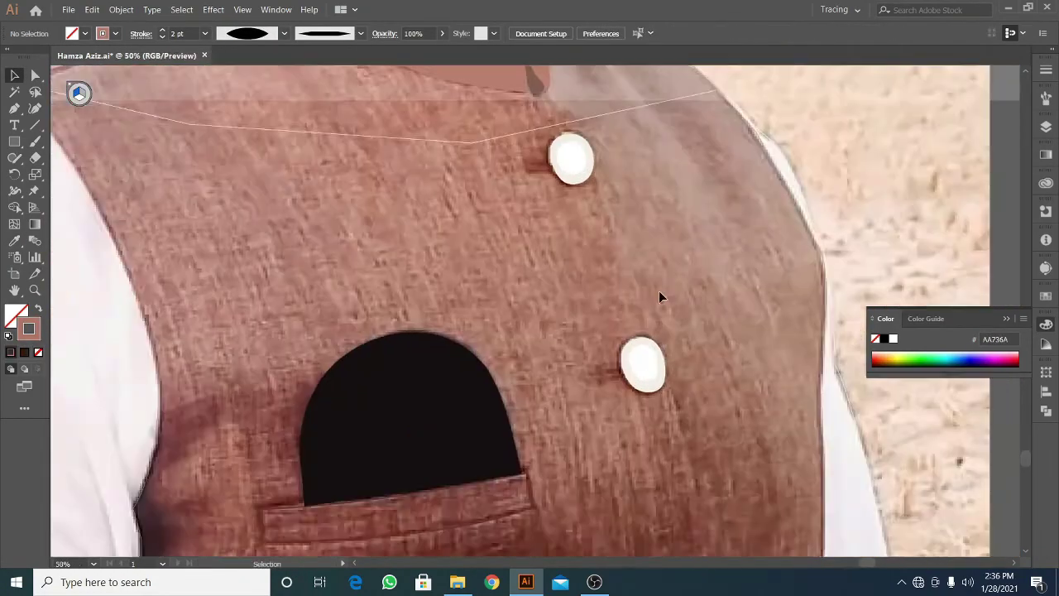
scroll(659, 290, "up", 1)
key("b")
scroll(514, 270, "up", 1)
scroll(515, 270, "up", 3)
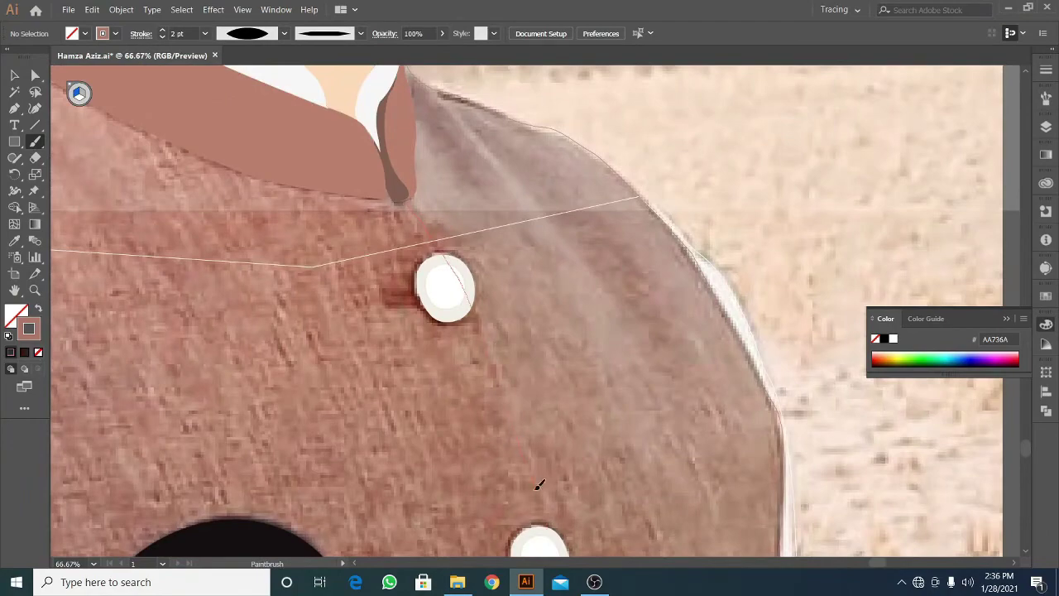
scroll(453, 120, "down", 2)
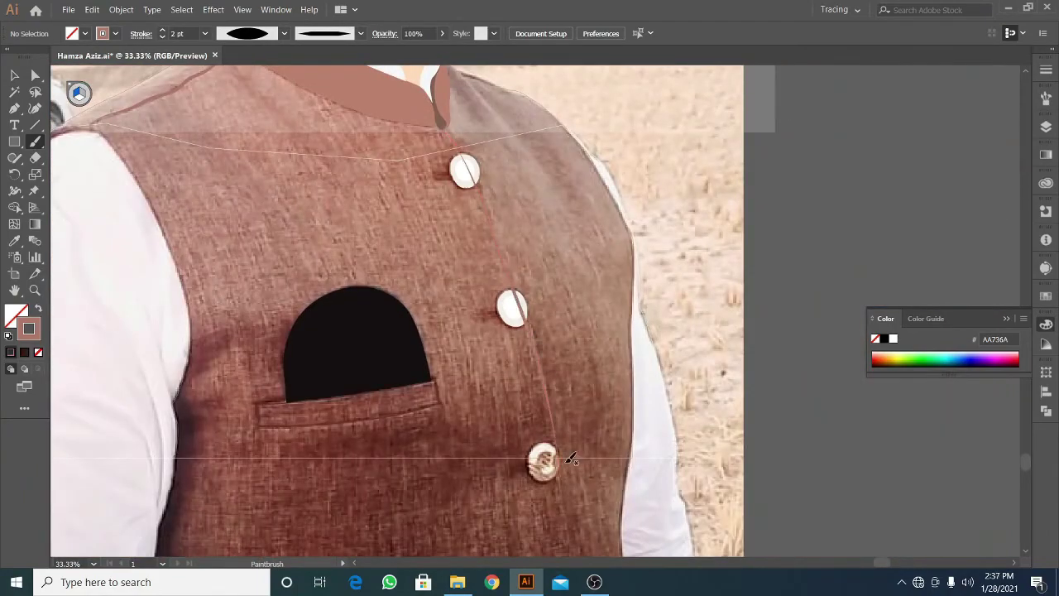
scroll(375, 230, "up", 1)
left_click(460, 228)
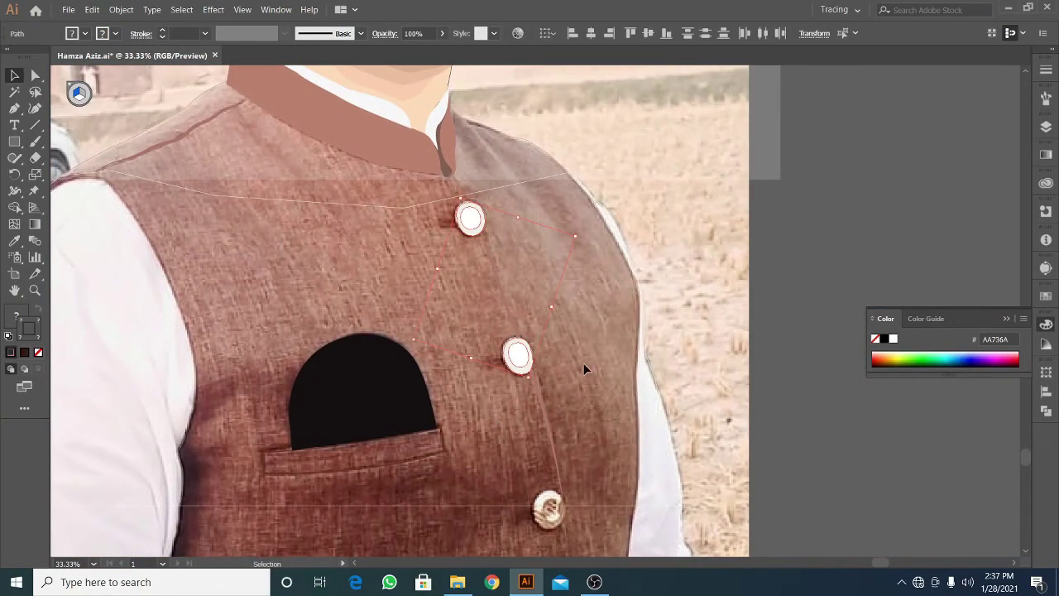
Pen-trace a curved fold-shading shape beneath the collar
key("p")
scroll(579, 359, "up", 2)
left_click(480, 287)
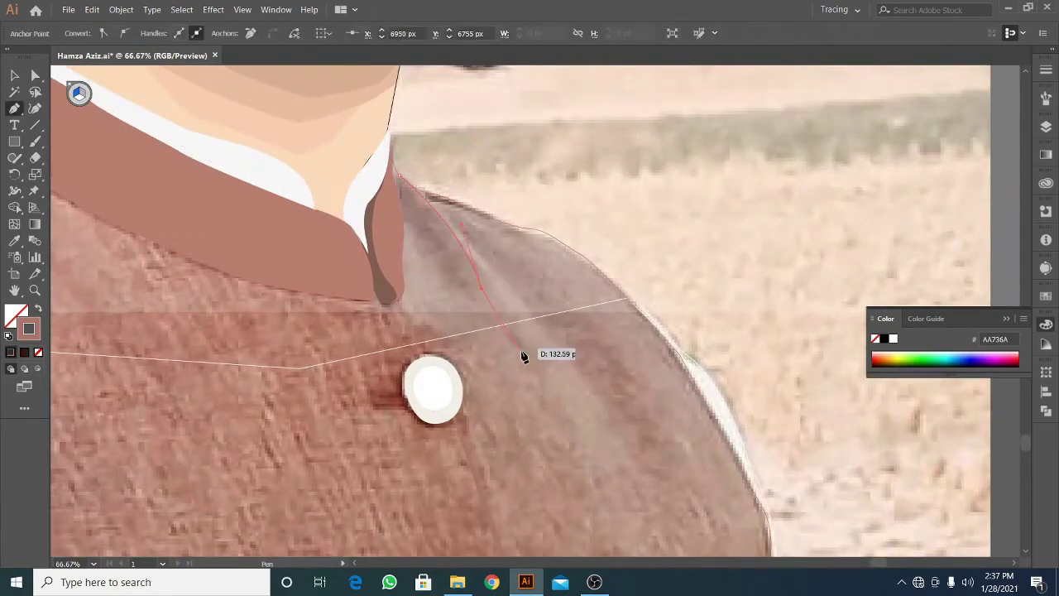
left_click_drag(441, 270, 383, 209)
left_click_drag(541, 340, 554, 390)
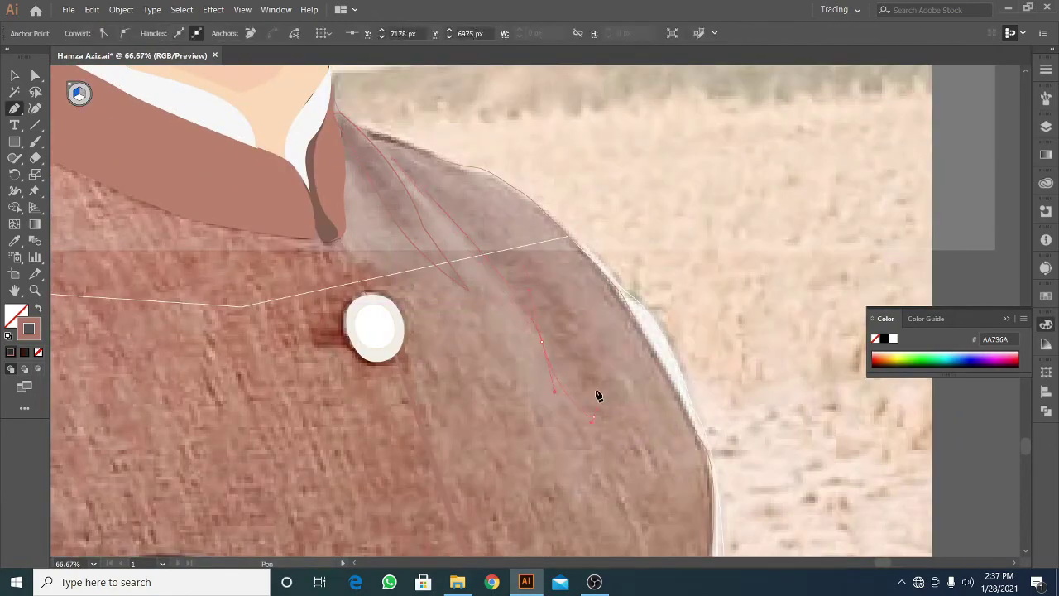
scroll(393, 158, "down", 2)
scroll(447, 381, "up", 2)
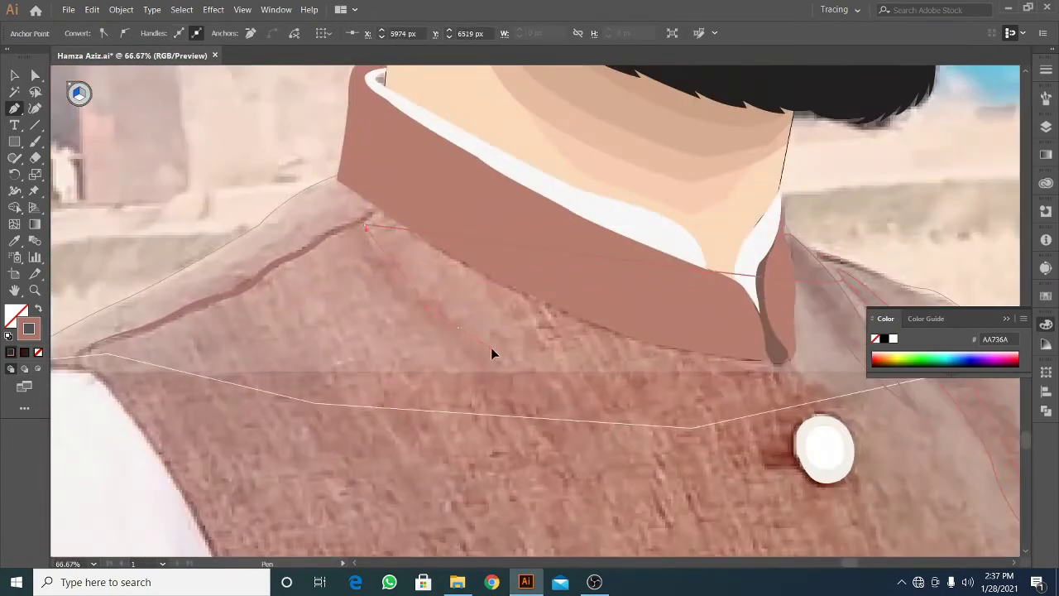
left_click(364, 225)
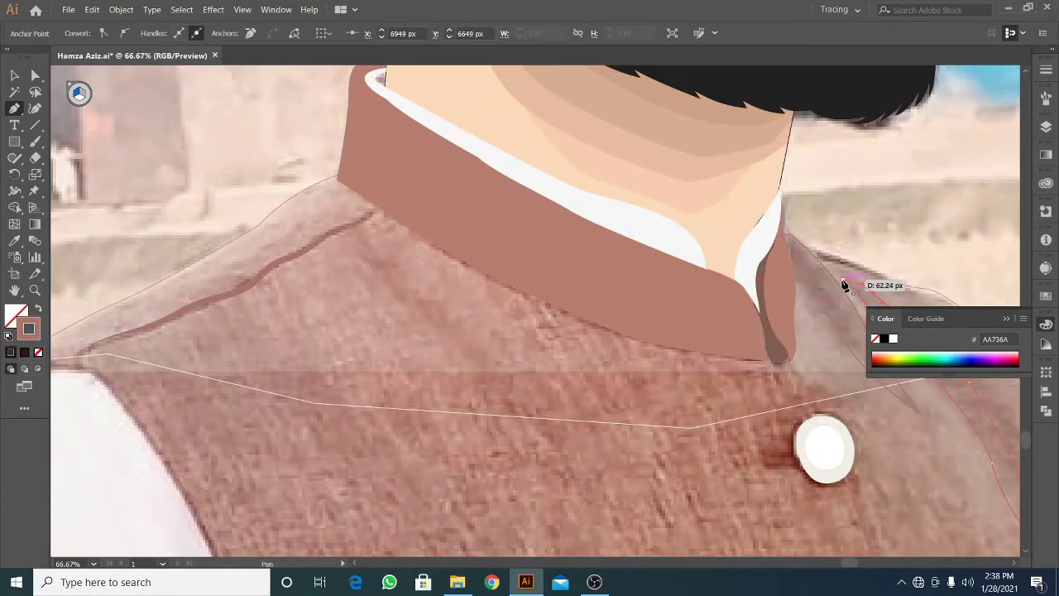
left_click(369, 267, "ctrl")
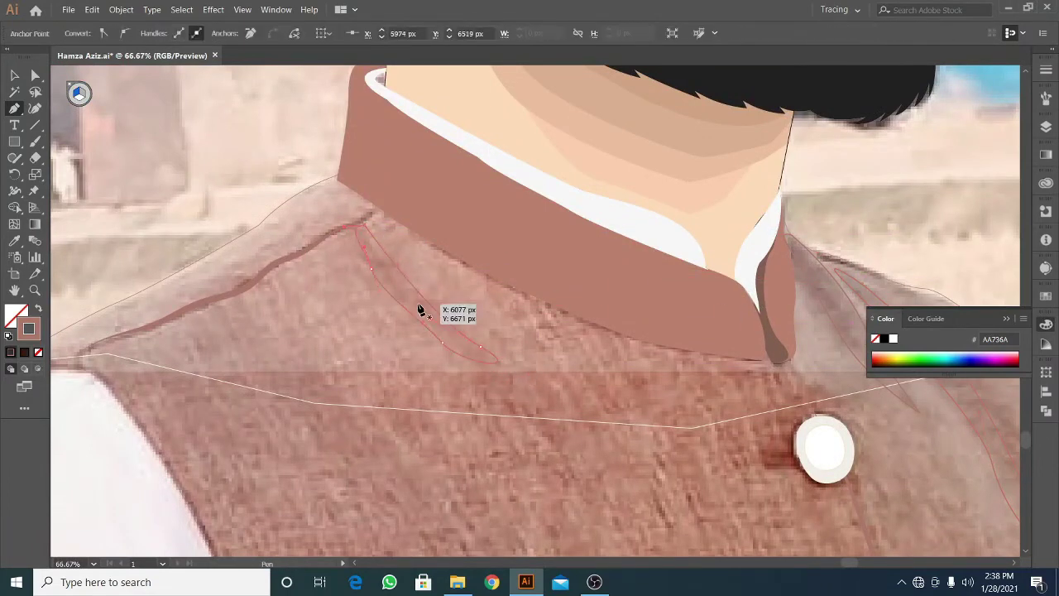
left_click_drag(420, 310, 196, 208)
key("shift+x")
Draw a petal fold and a triangular fold shape beside the armhole
scroll(485, 338, "down", 2)
scroll(124, 177, "up", 1)
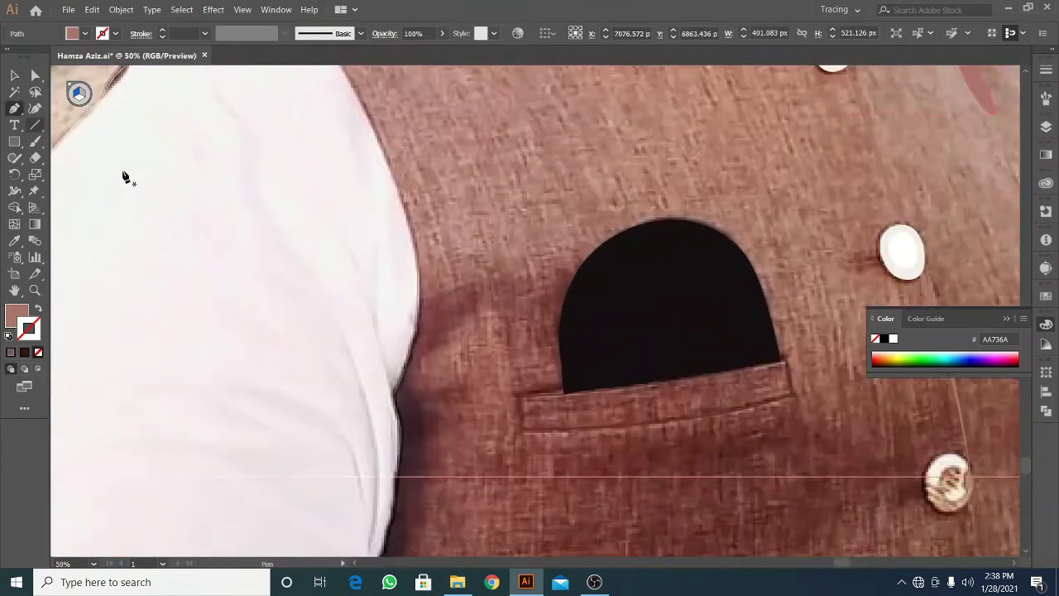
left_click_drag(474, 290, 442, 349)
scroll(493, 299, "down", 2)
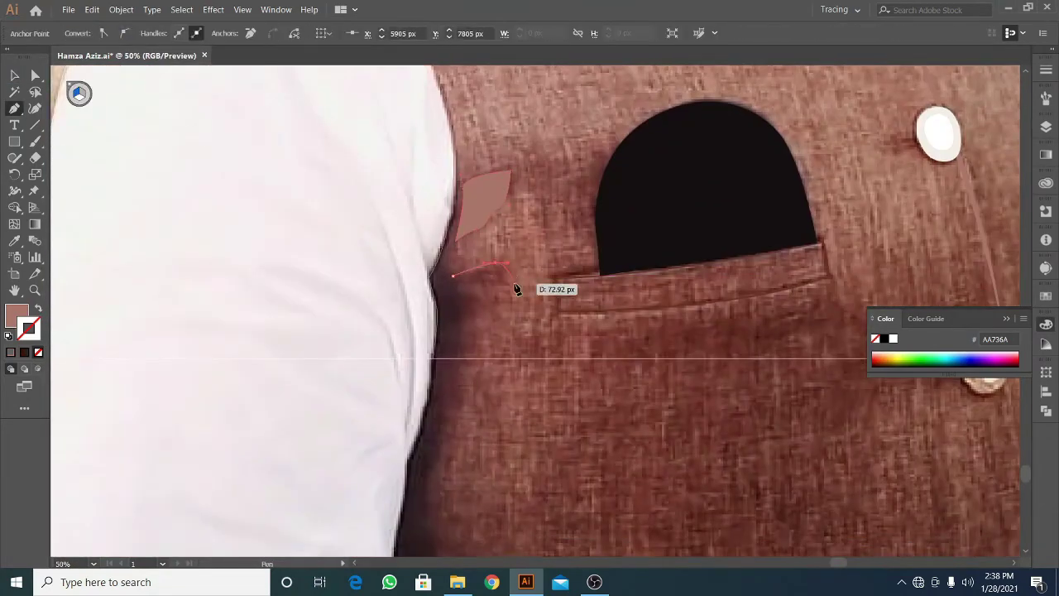
left_click(461, 294)
left_click(500, 314)
left_click(455, 322)
left_click_drag(503, 340, 491, 323)
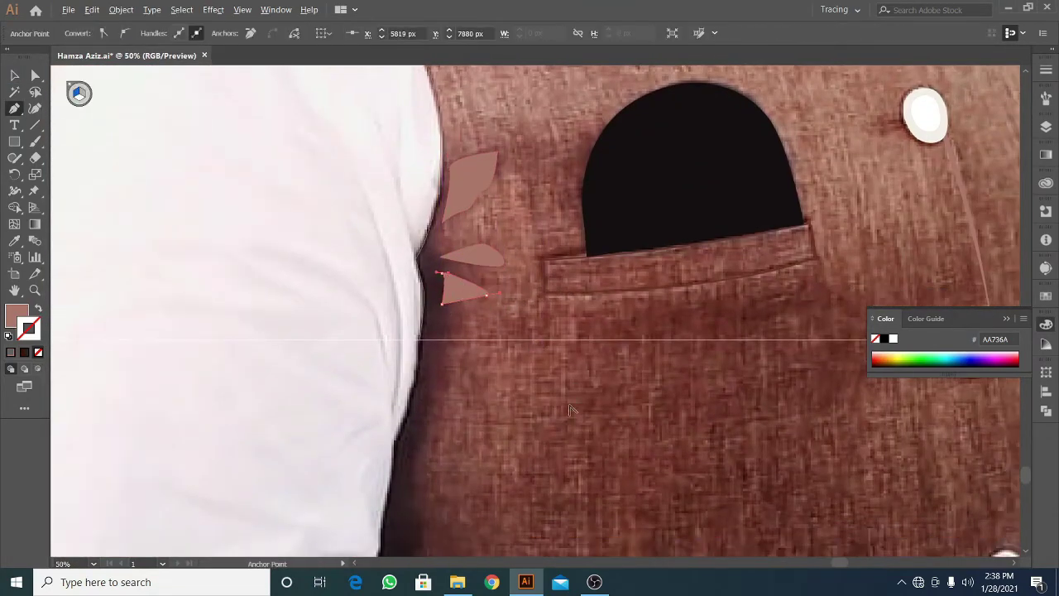
scroll(571, 409, "down", 2)
scroll(531, 307, "up", 2)
scroll(558, 399, "up", 1)
Draw a four-corner welt band along the pocket bottom, then deselect it
left_click(687, 269)
left_click(313, 314)
left_click(322, 382)
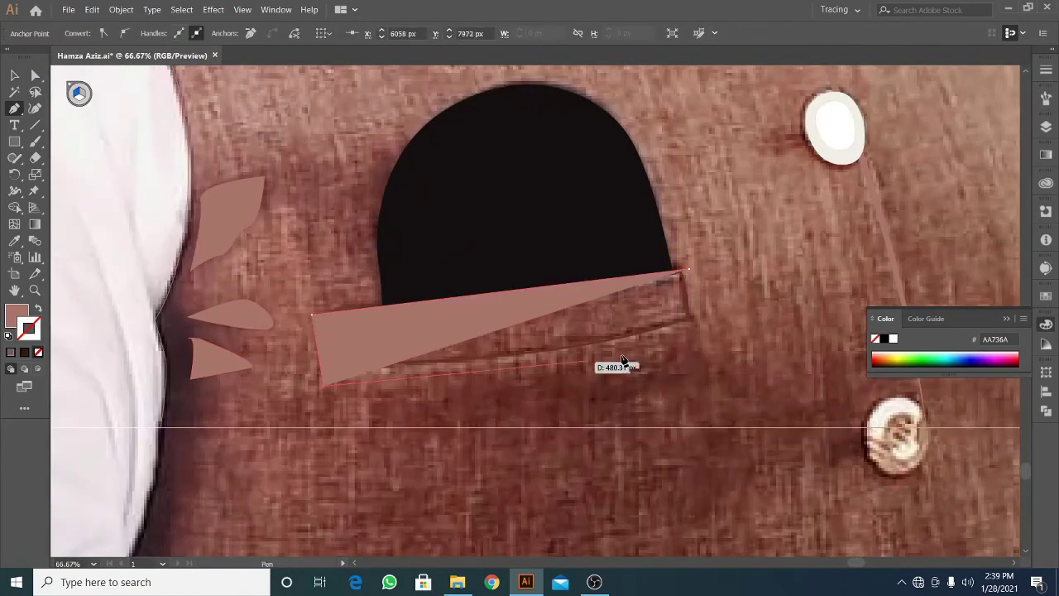
left_click(694, 349)
left_click(687, 268)
key("v")
key("ctrl+shift+a")
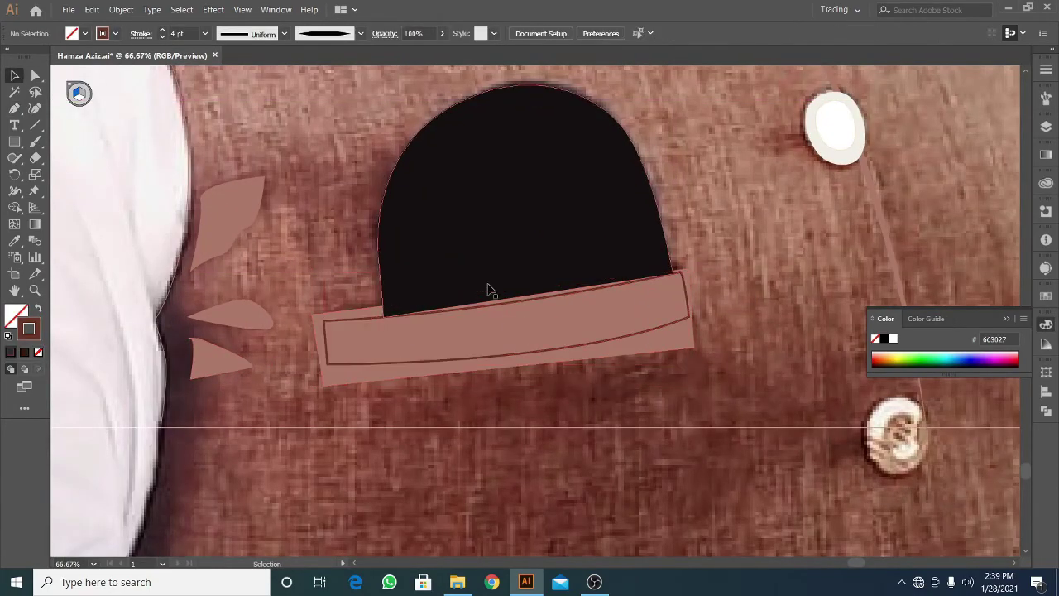
scroll(683, 255, "down", 1)
scroll(702, 277, "down", 2)
scroll(443, 353, "up", 1)
Pen-draw two curved crease strokes down the white sleeve edge
scroll(508, 274, "up", 1)
key("p")
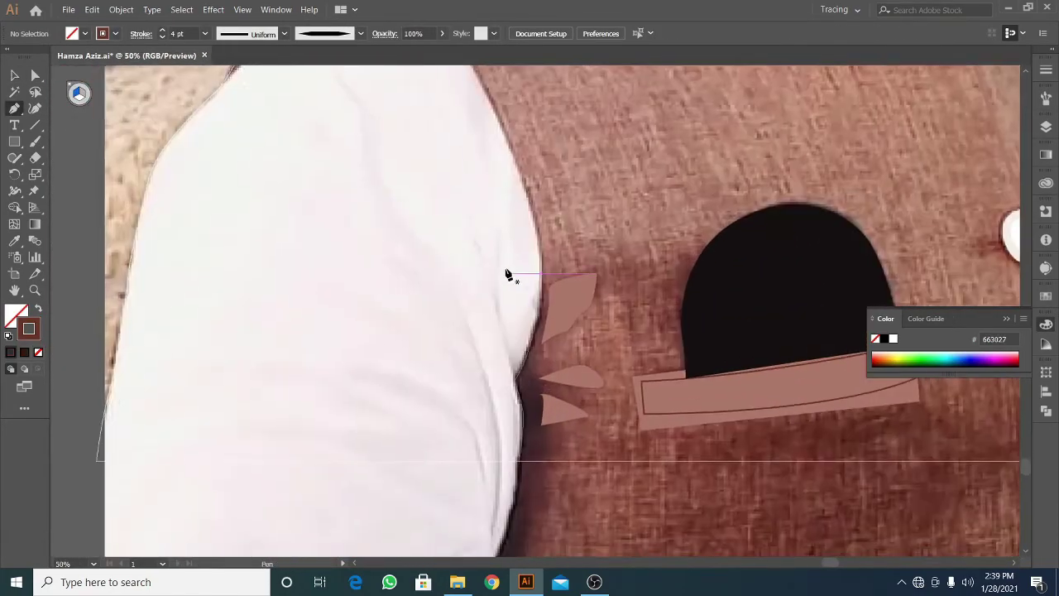
left_click(498, 225)
left_click_drag(509, 342, 510, 357)
left_click_drag(496, 483, 496, 492)
scroll(500, 414, "down", 3)
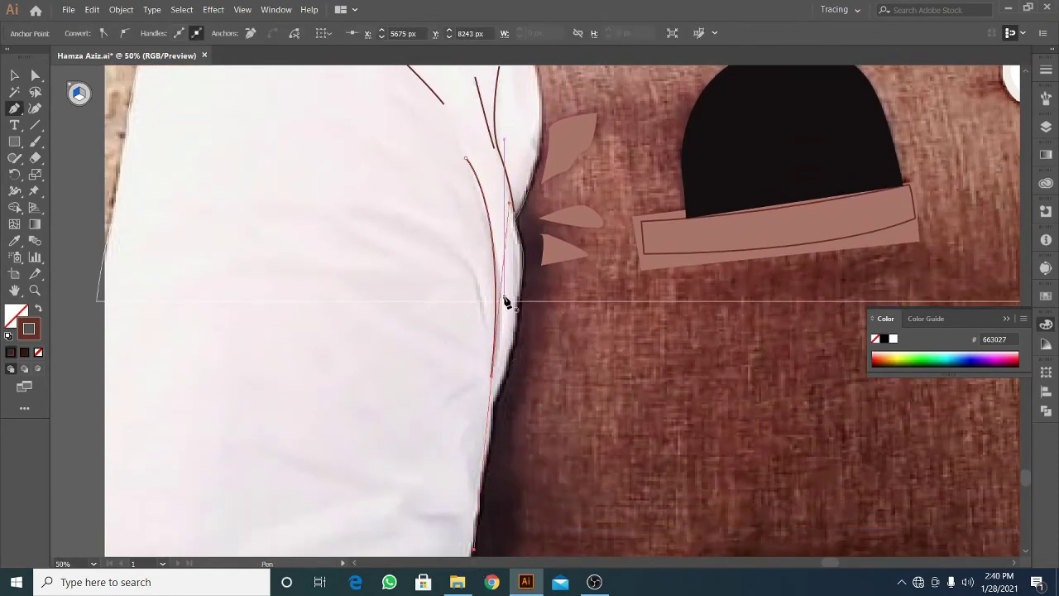
left_click(505, 301, "ctrl")
left_click(361, 213)
left_click_drag(474, 279, 491, 321)
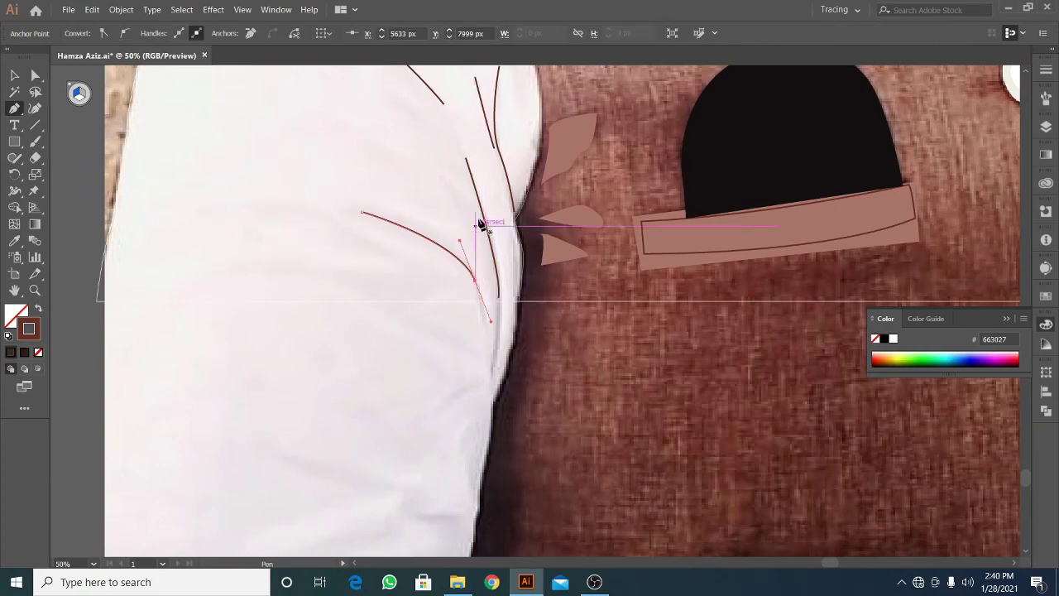
scroll(480, 223, "up", 5)
Select the three sleeve creases and give them a tapered width profile
key("ctrl+minus")
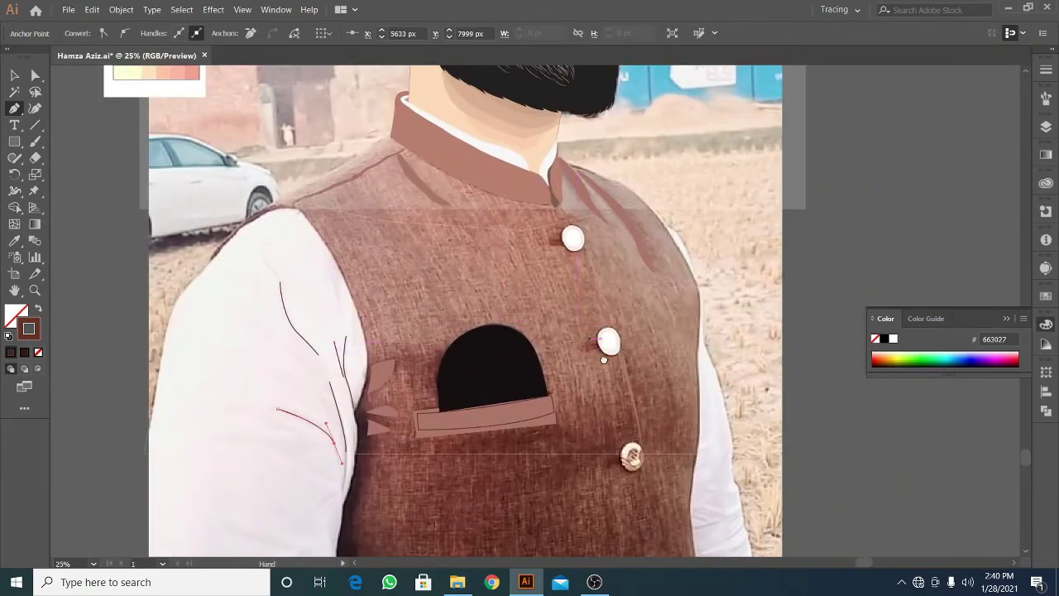
scroll(530, 314, "up", 1)
left_click(373, 296, "ctrl+shift")
left_click(309, 260)
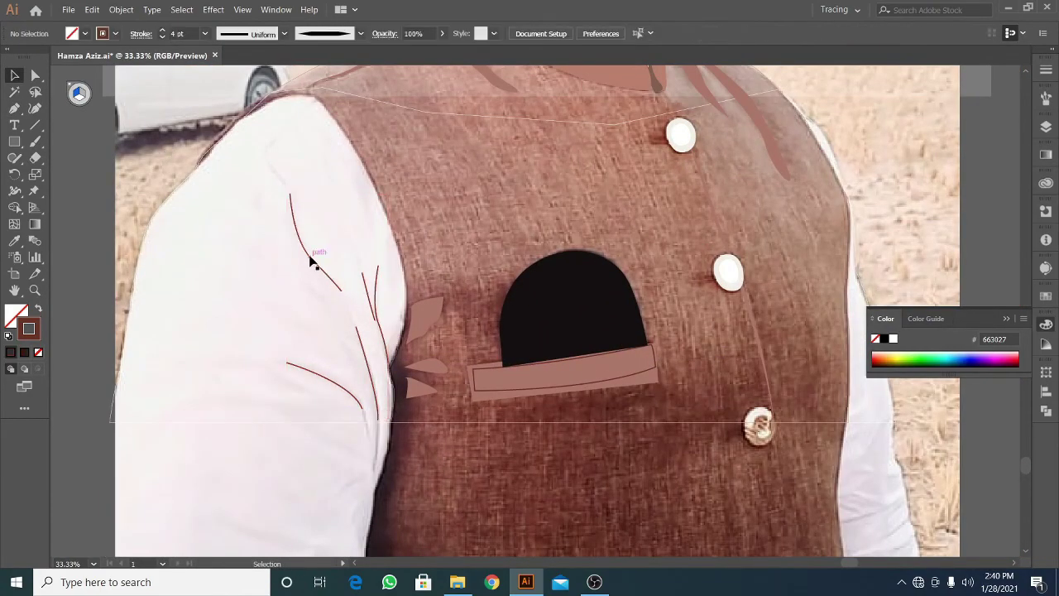
left_click(362, 344, "shift")
left_click(248, 33)
left_click(240, 70)
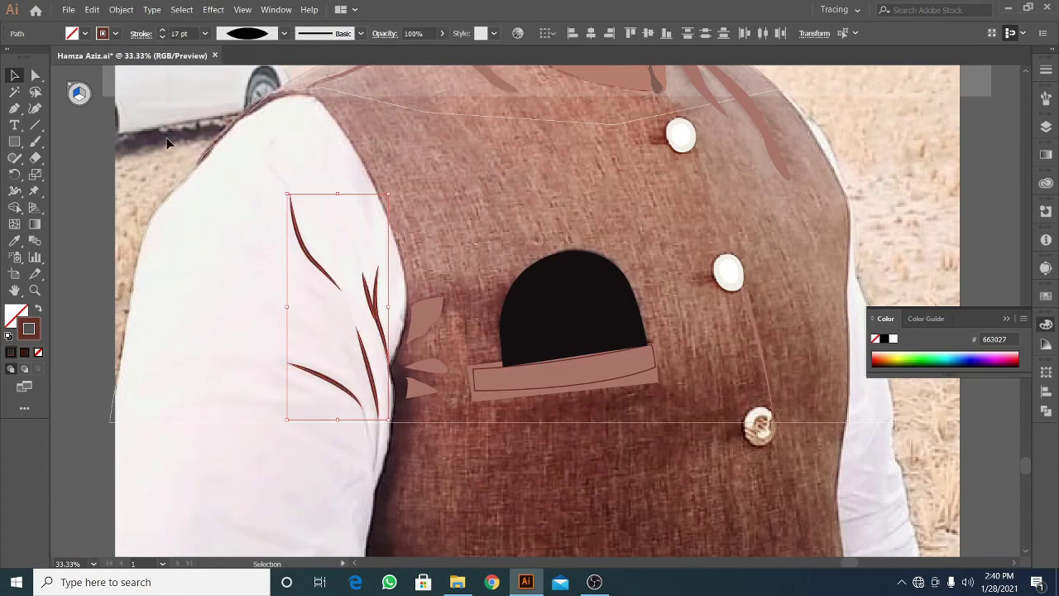
left_click(248, 33)
left_click(240, 71)
Set the crease stroke colour to light grey D3D3D3 and deselect
double_click(29, 330)
key("Return")
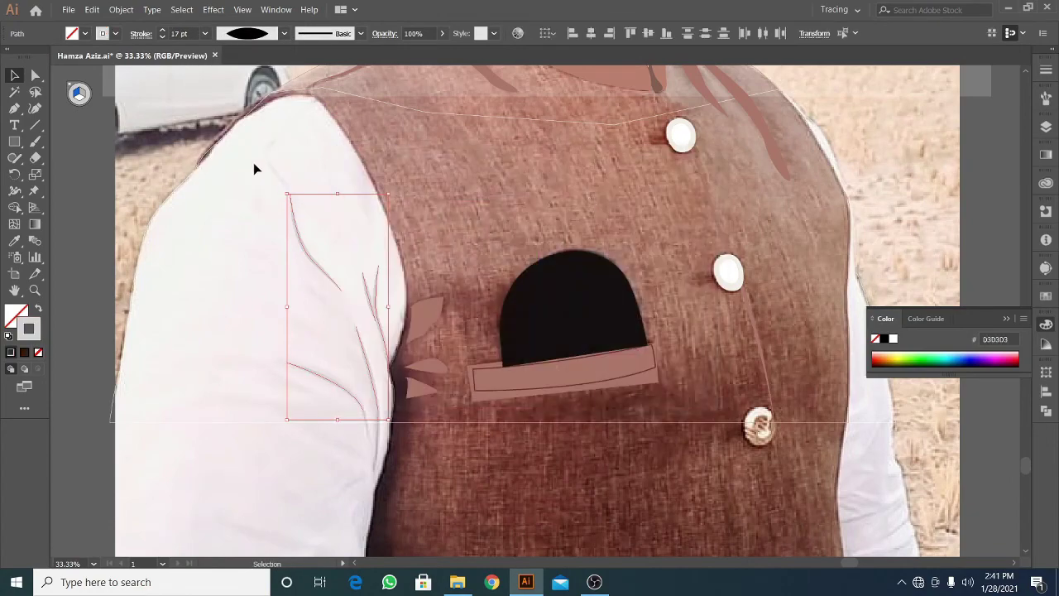
key("ctrl+shift+a")
key("ctrl+minus")
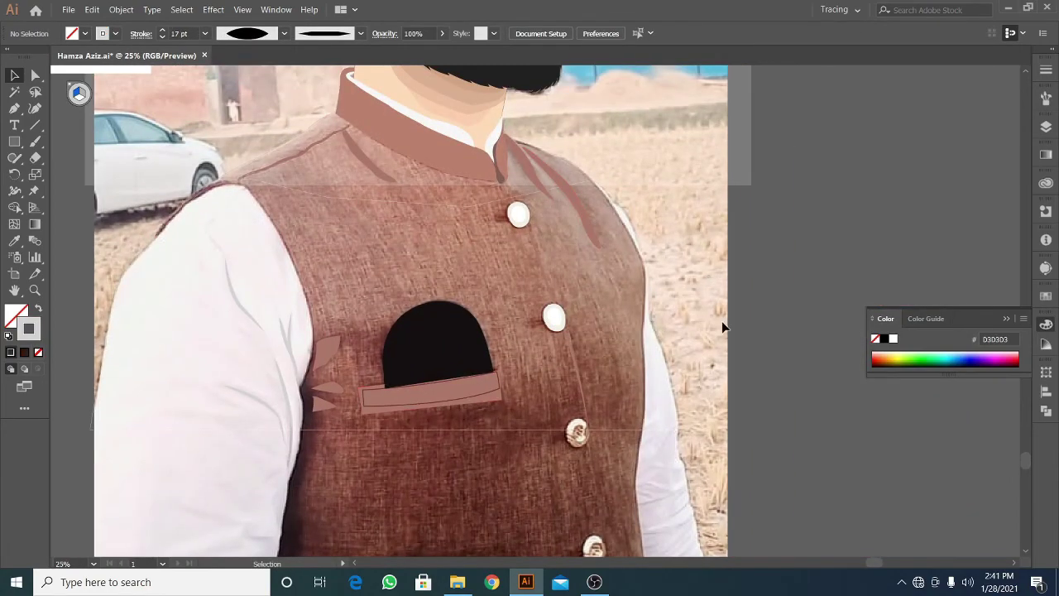
Fill the pocket welt band with brown 875049
left_click(302, 289)
scroll(624, 219, "up", 2)
scroll(478, 353, "up", 2, "alt")
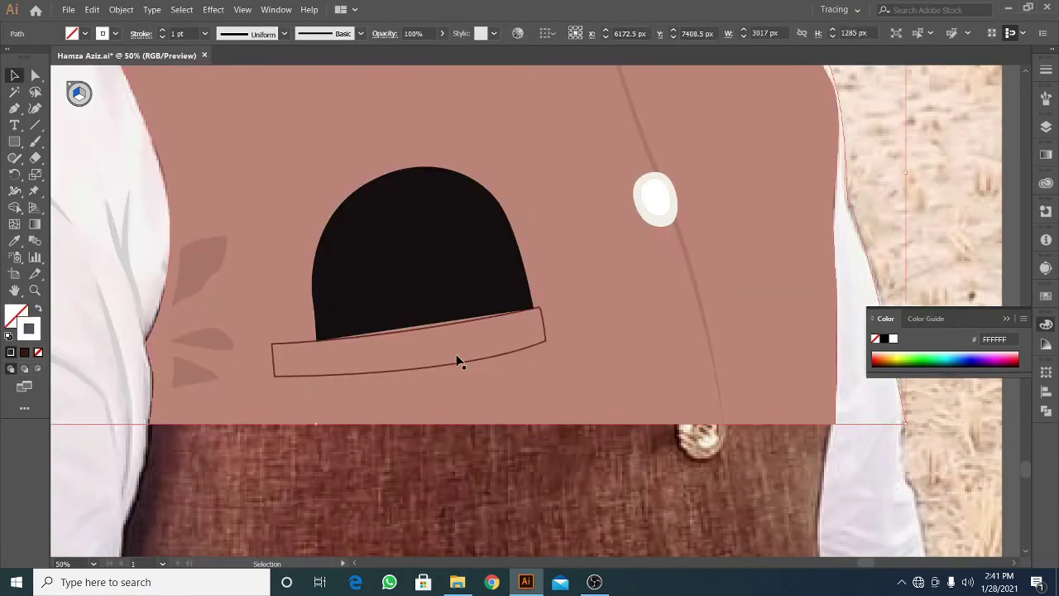
left_click(458, 361)
left_click(38, 351)
double_click(16, 315)
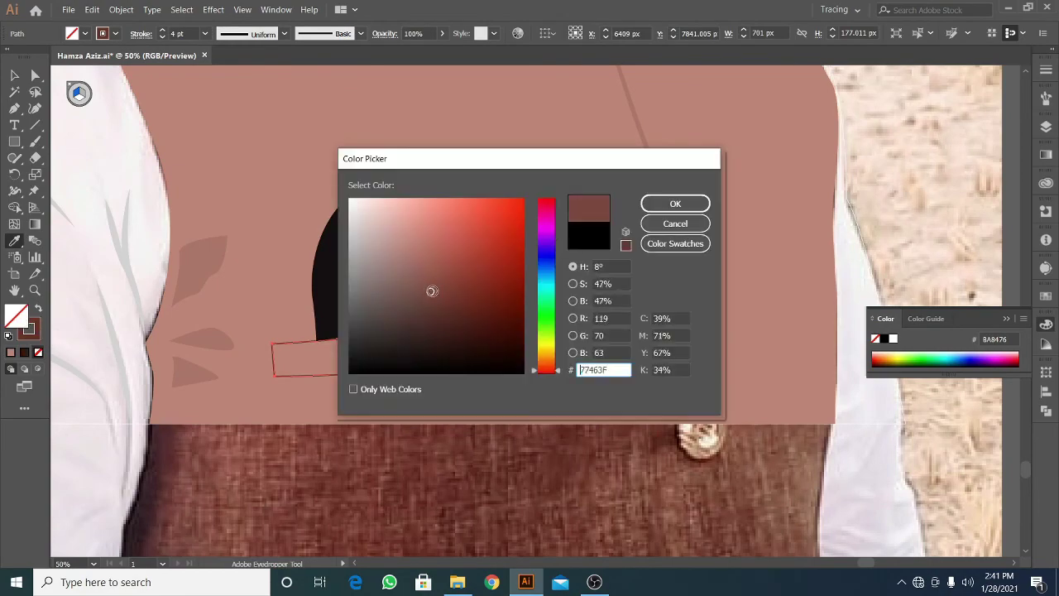
key("Return")
Lower the black pocket shape's bottom edge so it meets the welt band
scroll(438, 354, "down", 2, "alt")
left_click(502, 369)
scroll(502, 369, "up", 3, "alt")
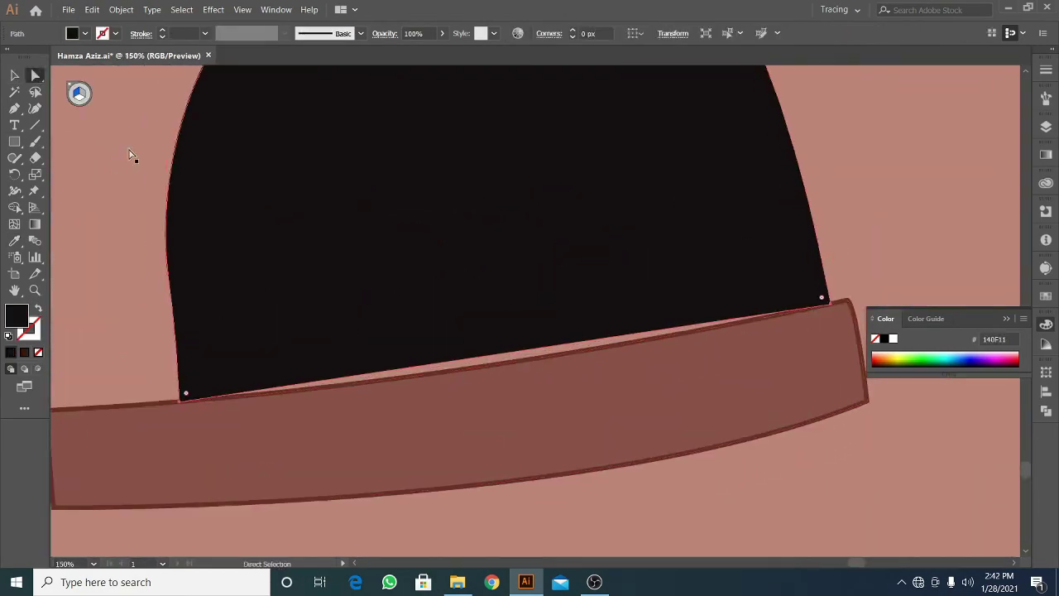
key("a")
left_click_drag(496, 361, 497, 368)
scroll(496, 368, "down", 6, "alt")
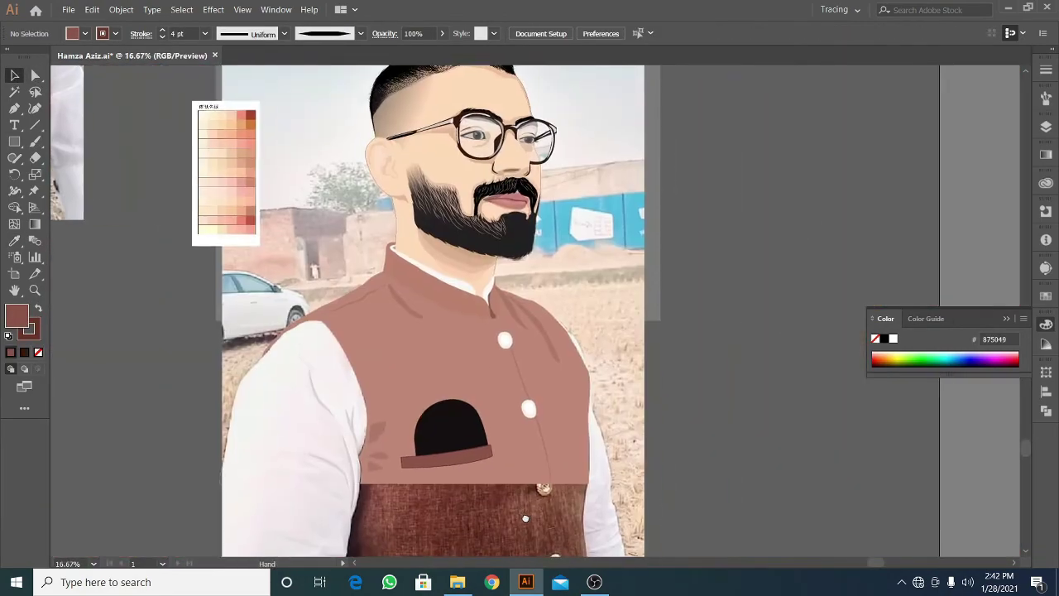
key("v")
scroll(521, 397, "down", 2)
Pen-trace a closed shadow shape down the vest's left edge beside the sleeve
scroll(398, 438, "up", 6, "alt")
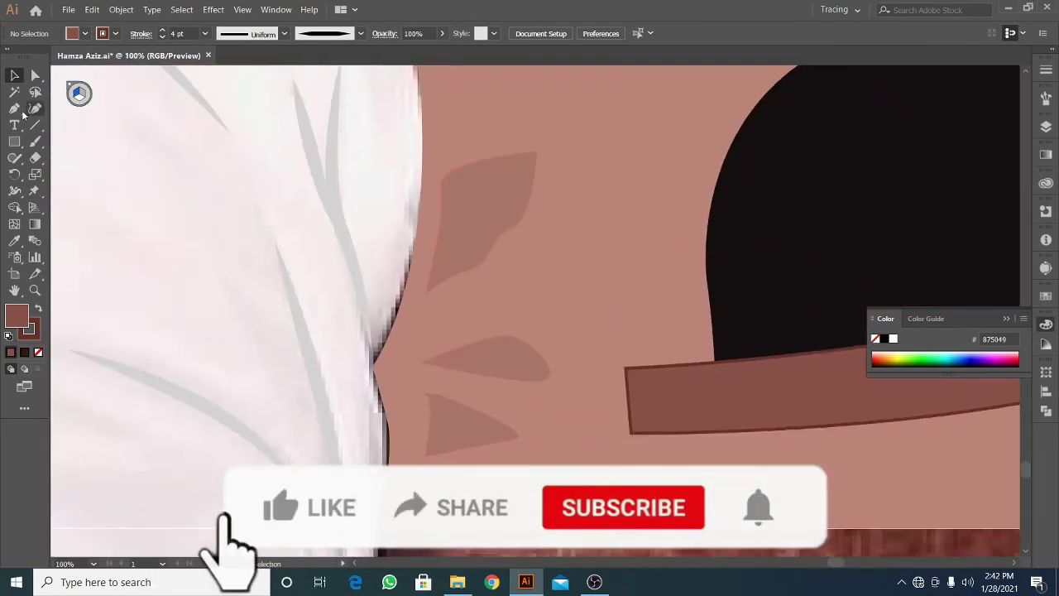
key("p")
left_click(422, 221)
left_click(416, 321)
key("ctrl+z")
left_click(425, 178)
left_click(426, 258)
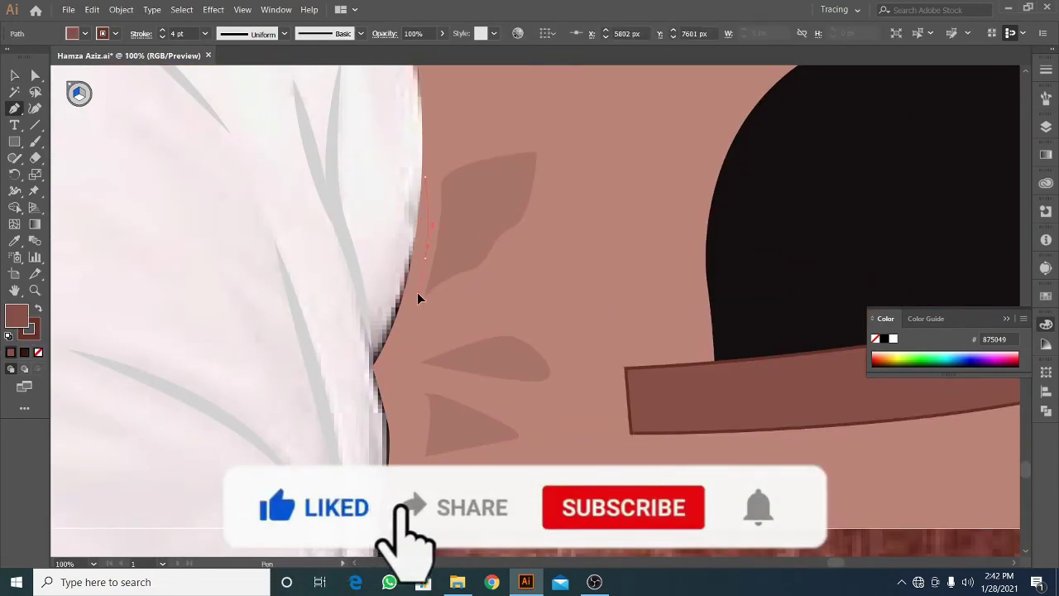
left_click(425, 318)
left_click(421, 363)
scroll(439, 376, "down", 2)
left_click(473, 364)
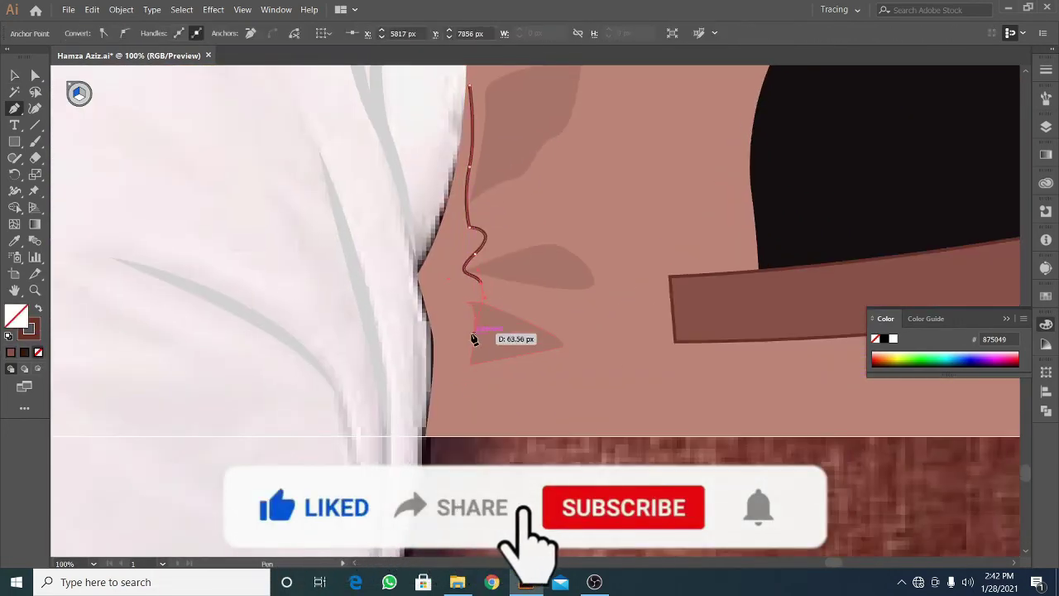
left_click(418, 441)
Fill the shadow shape with dark brown 493937 and deselect it
scroll(417, 372, "up", 2)
key("i")
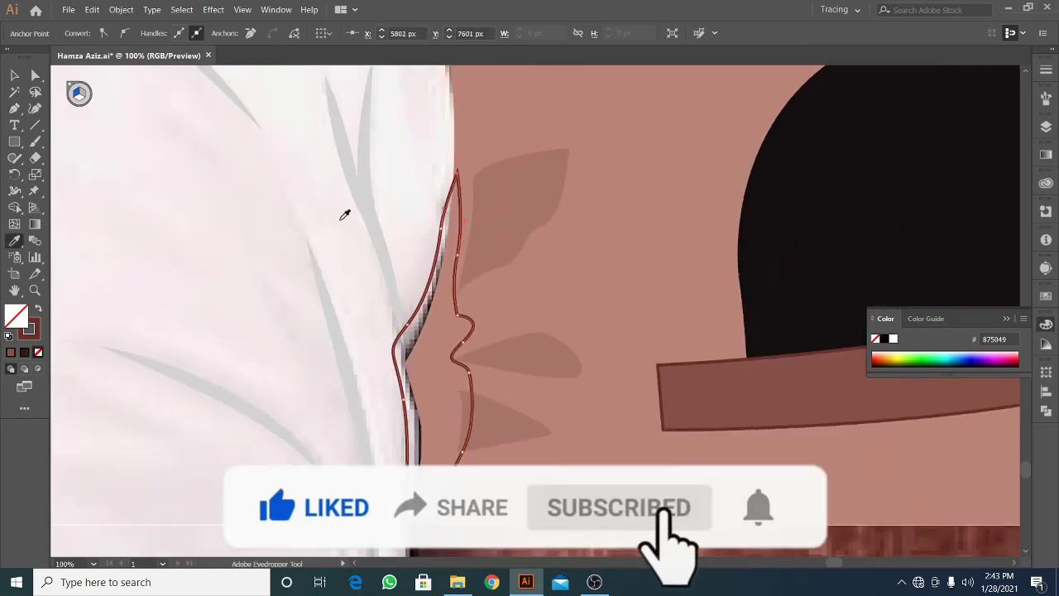
left_click(342, 213)
double_click(16, 314)
left_click(673, 182)
key("ctrl+0")
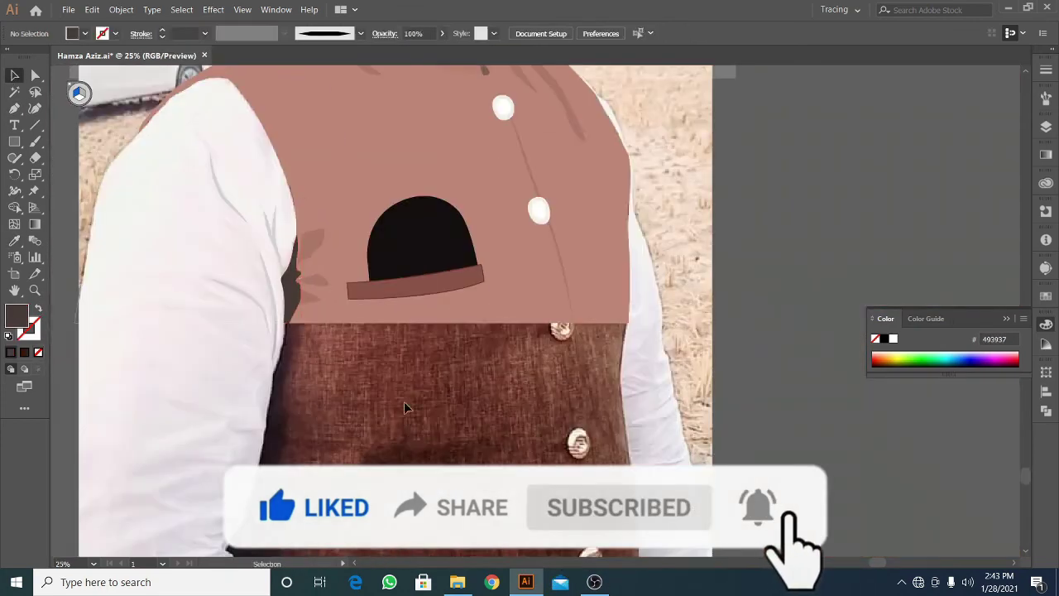
key("v")
key("ctrl+shift+a")
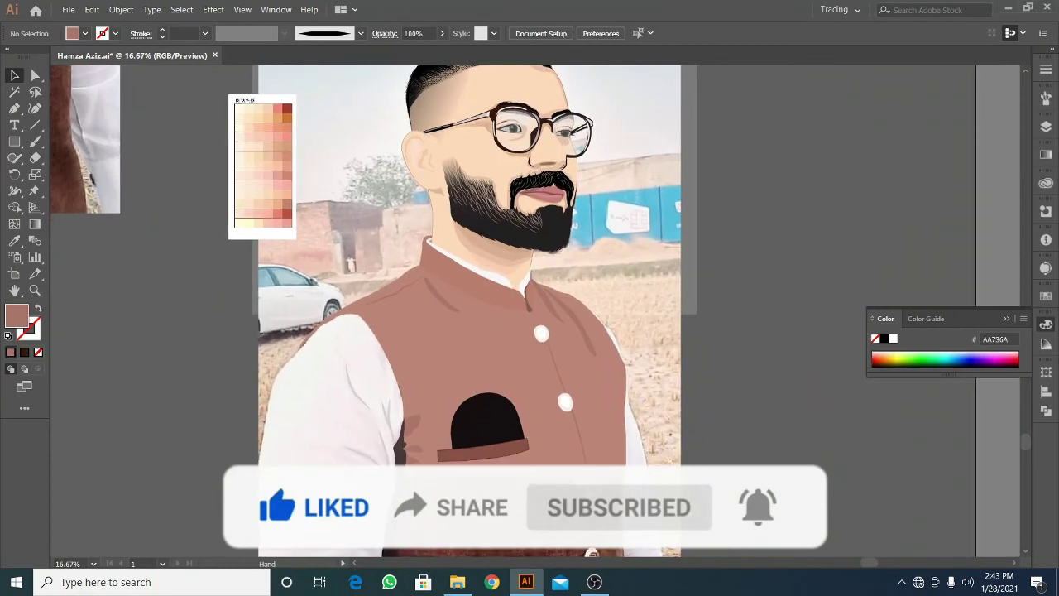